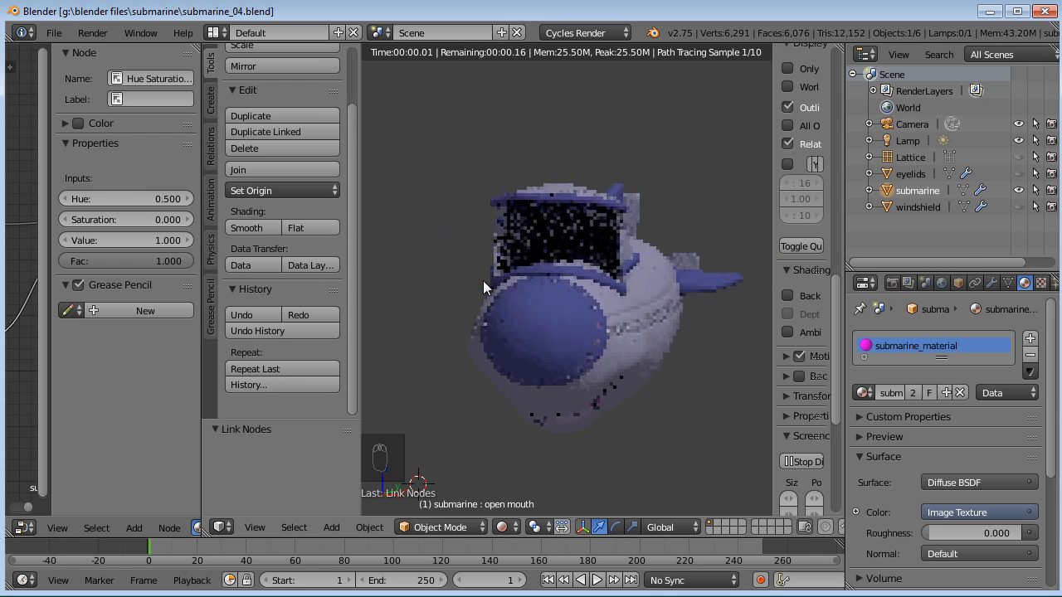
Step: Show the submarine in an orthographic front view, centred in the viewport
{"action": "key", "text": "KP_1"}
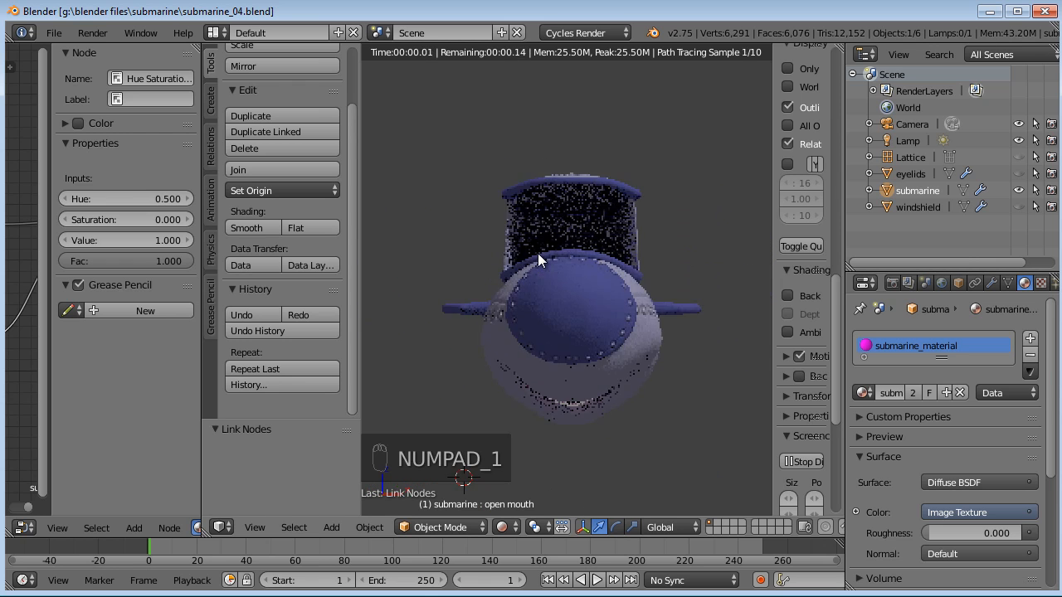
{"action": "key", "text": "KP_5"}
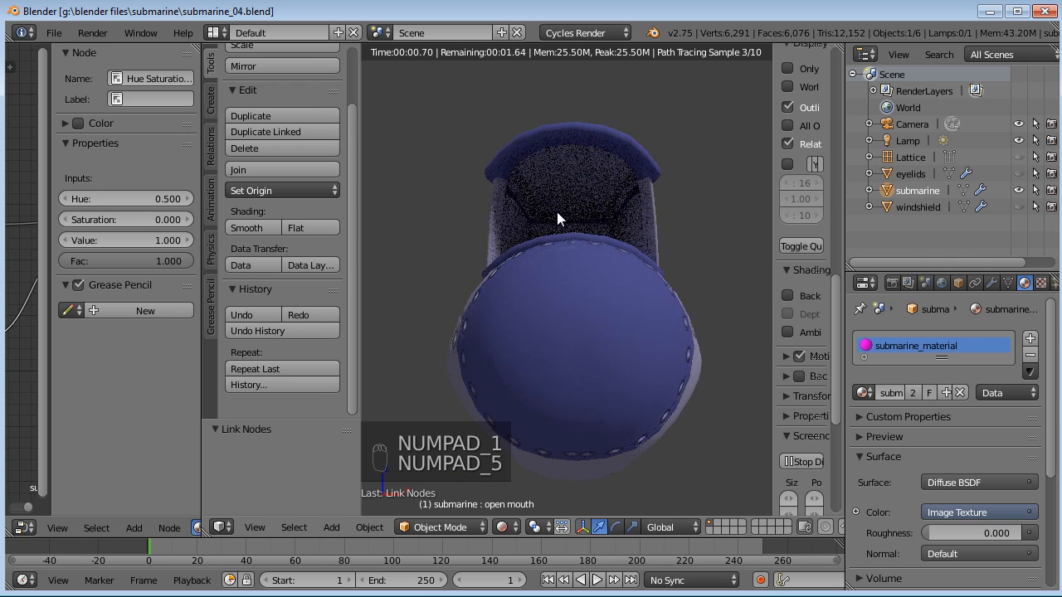
{"action": "key", "text": "KP_5"}
{"action": "middle_click_drag", "start_coordinate": [570, 195], "coordinate": [554, 200], "text": "shift"}
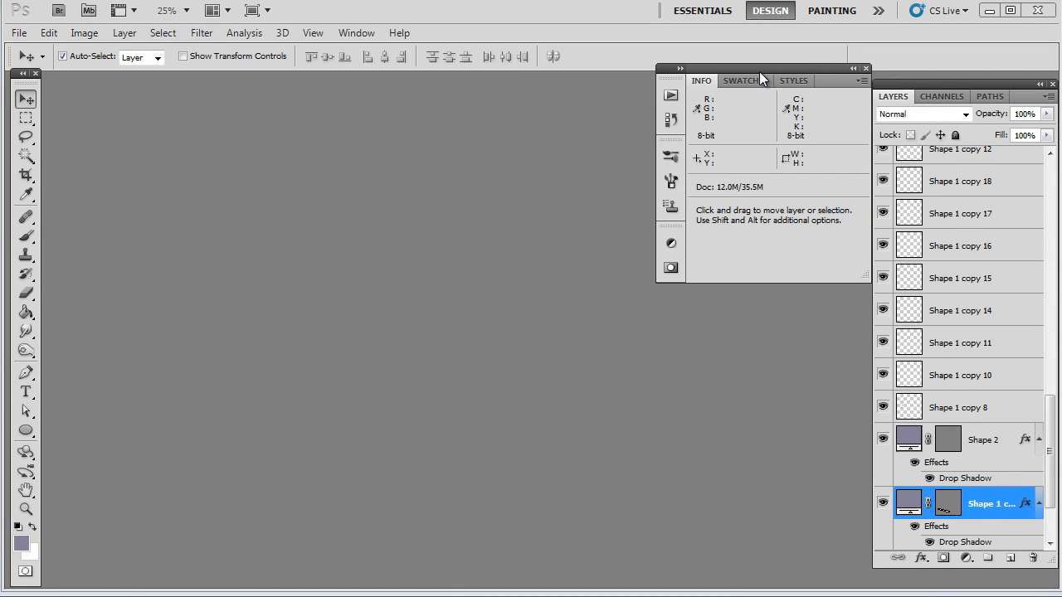
Step: Close the floating Info panel
{"action": "left_click", "coordinate": [866, 69]}
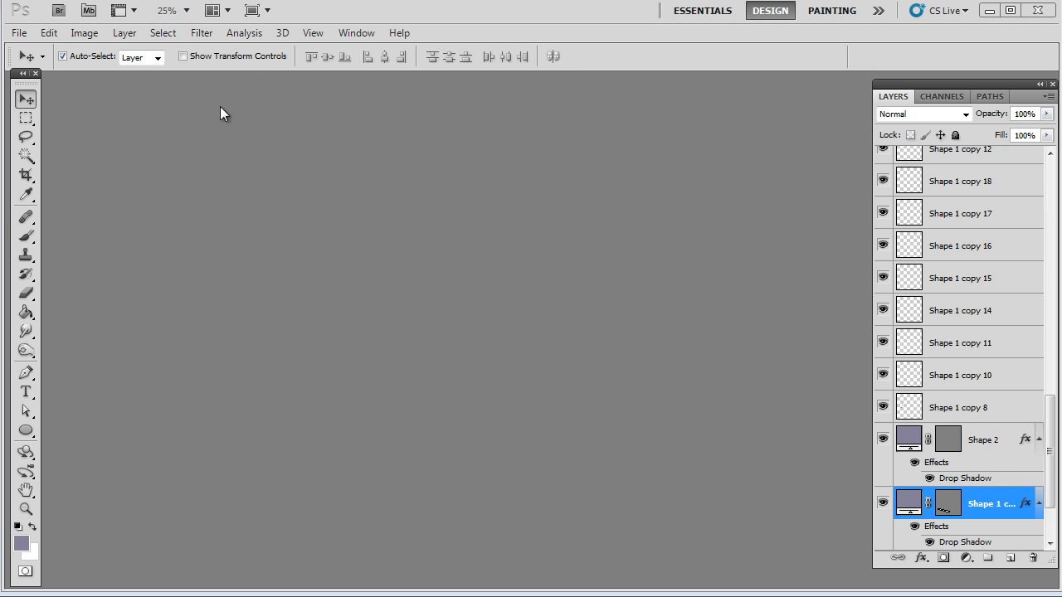
{"action": "left_click", "coordinate": [18, 33]}
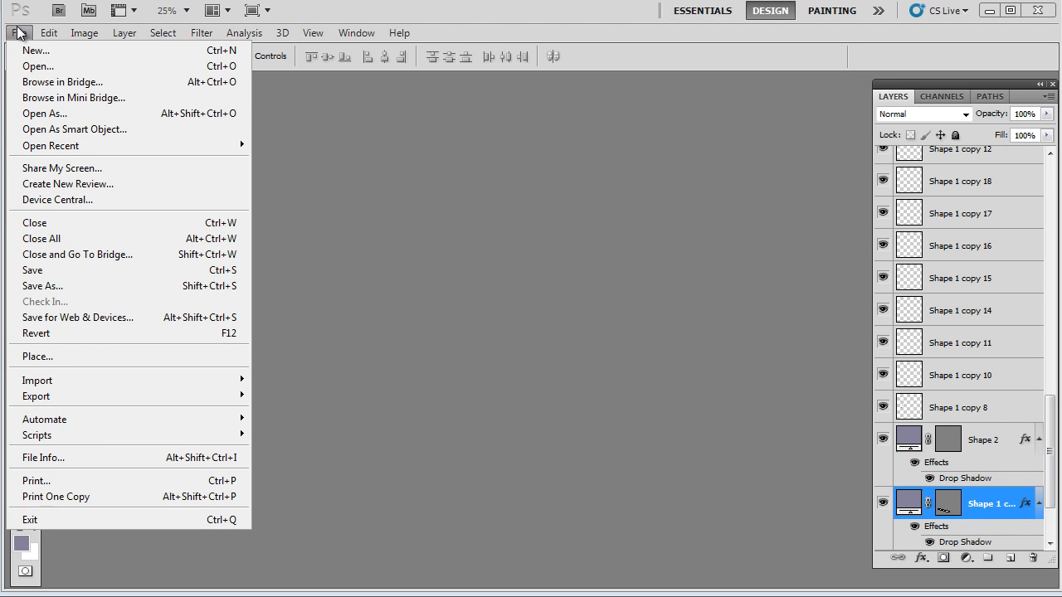
{"action": "mouse_move", "coordinate": [399, 33]}
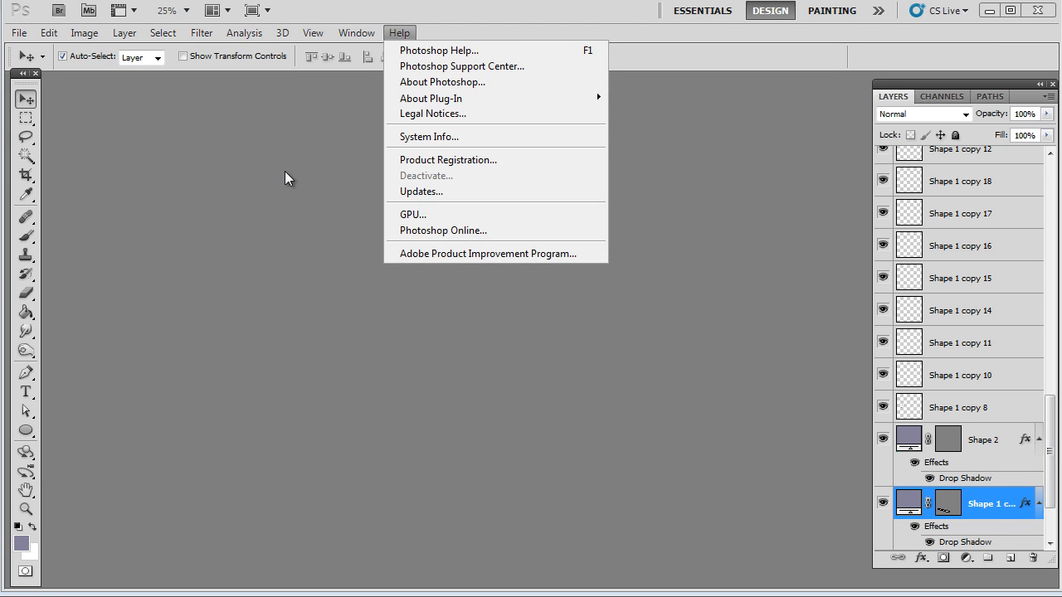
{"action": "left_click", "coordinate": [109, 88]}
{"action": "left_click", "coordinate": [18, 33]}
Step: Create a new blank document 1500 × 500 pixels
{"action": "left_click", "coordinate": [33, 51]}
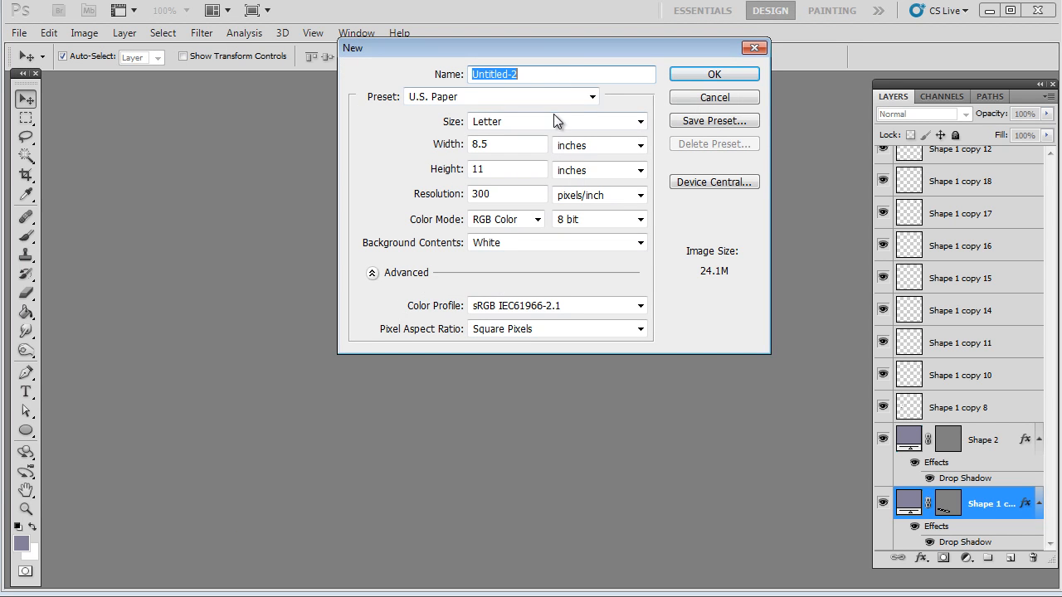
{"action": "left_click", "coordinate": [572, 120]}
{"action": "left_click", "coordinate": [572, 119]}
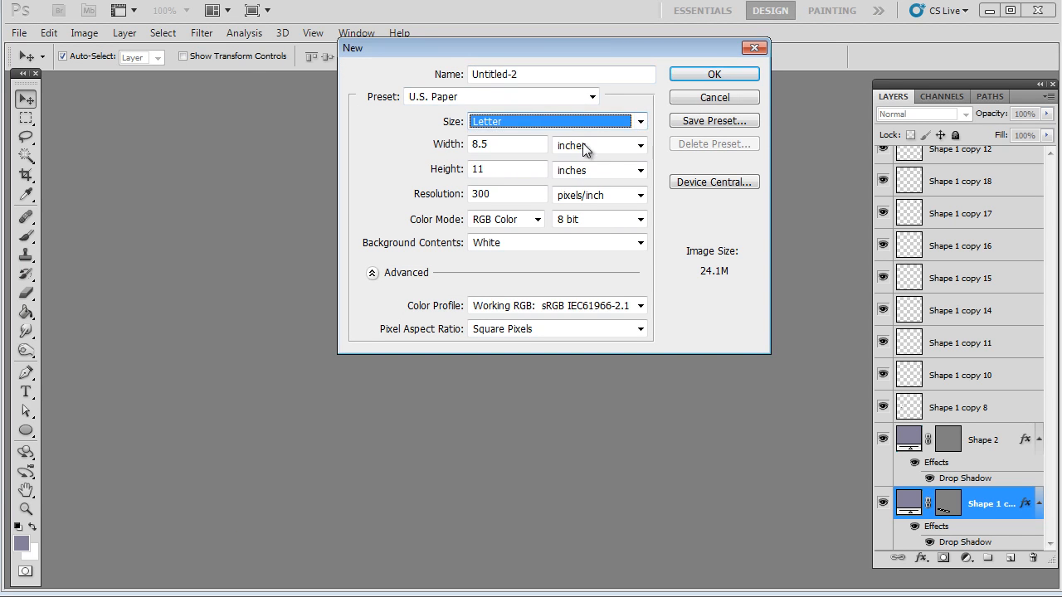
{"action": "left_click", "coordinate": [618, 145]}
{"action": "left_click", "coordinate": [601, 161]}
{"action": "left_click_drag", "start_coordinate": [499, 144], "coordinate": [411, 148]}
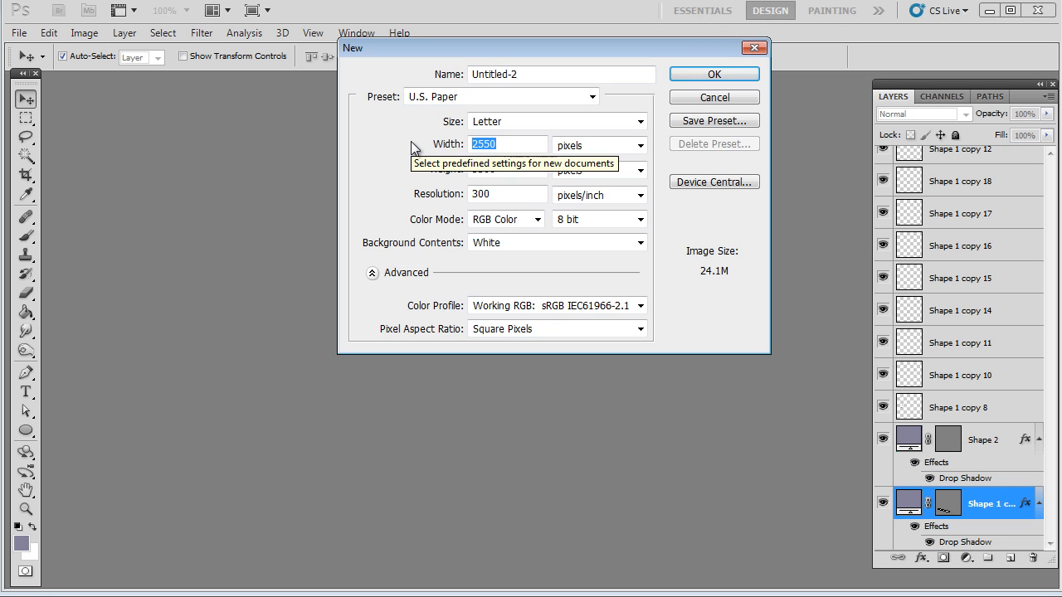
{"action": "type", "text": "1500"}
{"action": "key", "text": "Tab"}
{"action": "key", "text": "Tab"}
{"action": "type", "text": "500"}
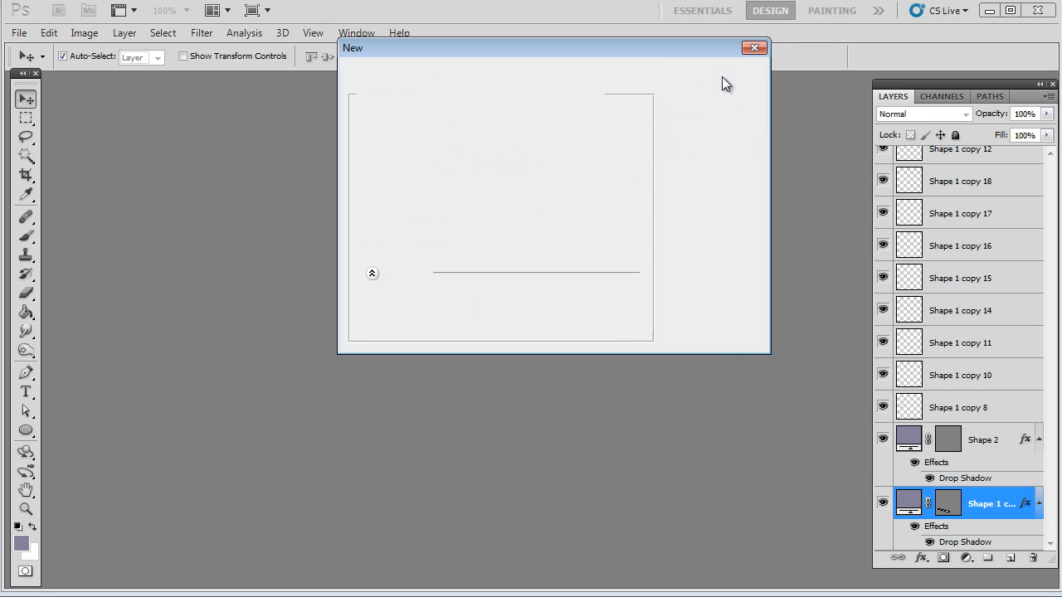
{"action": "left_click", "coordinate": [718, 75]}
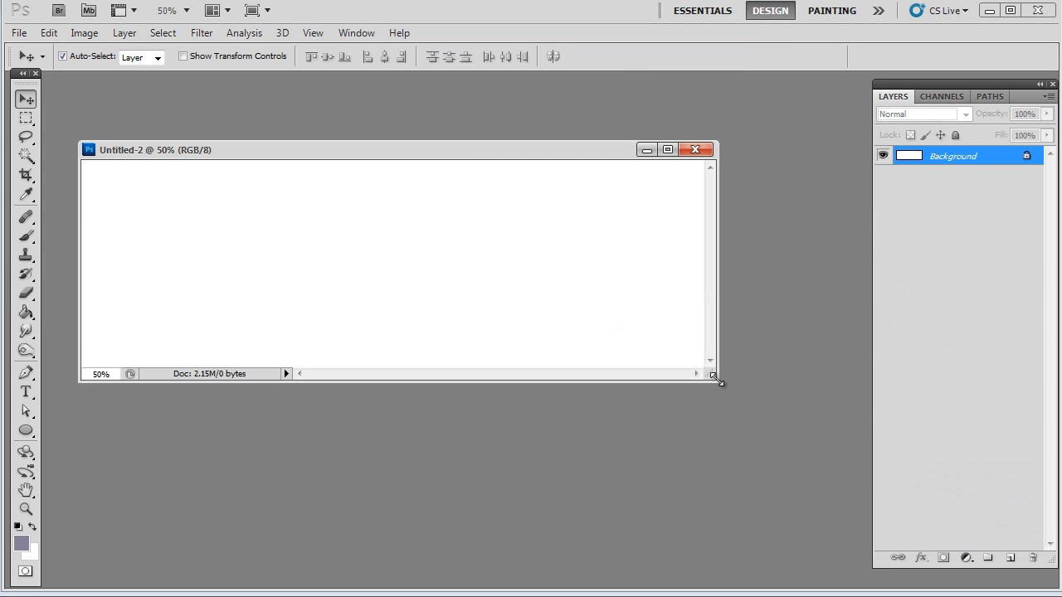
Step: Rearrange the Untitled-2 window and create a second 1500 × 500 px document, Untitled-3
{"action": "left_click_drag", "start_coordinate": [720, 381], "coordinate": [803, 469]}
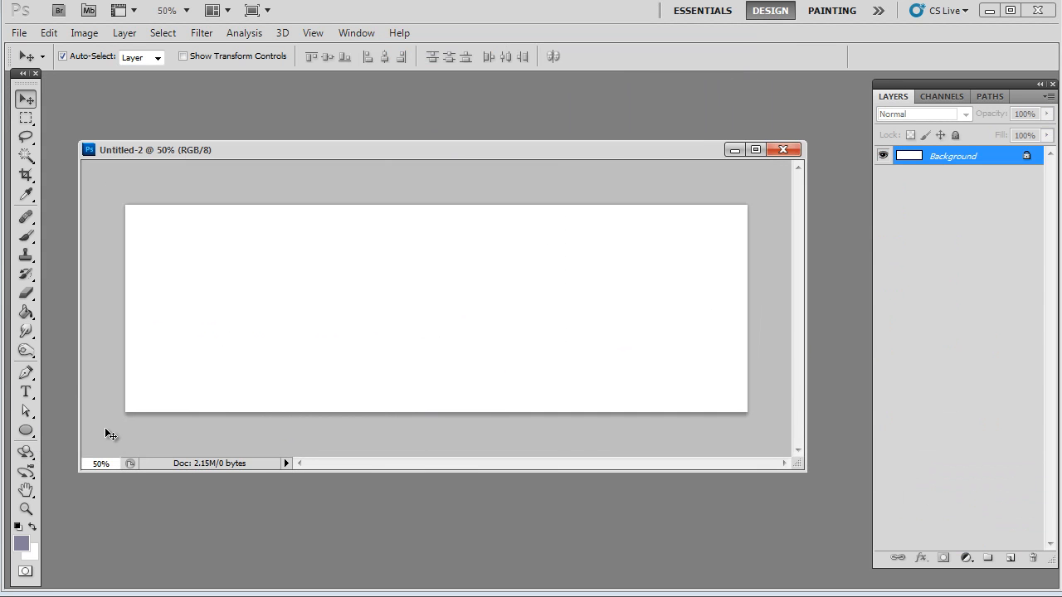
{"action": "key", "text": "ctrl+w"}
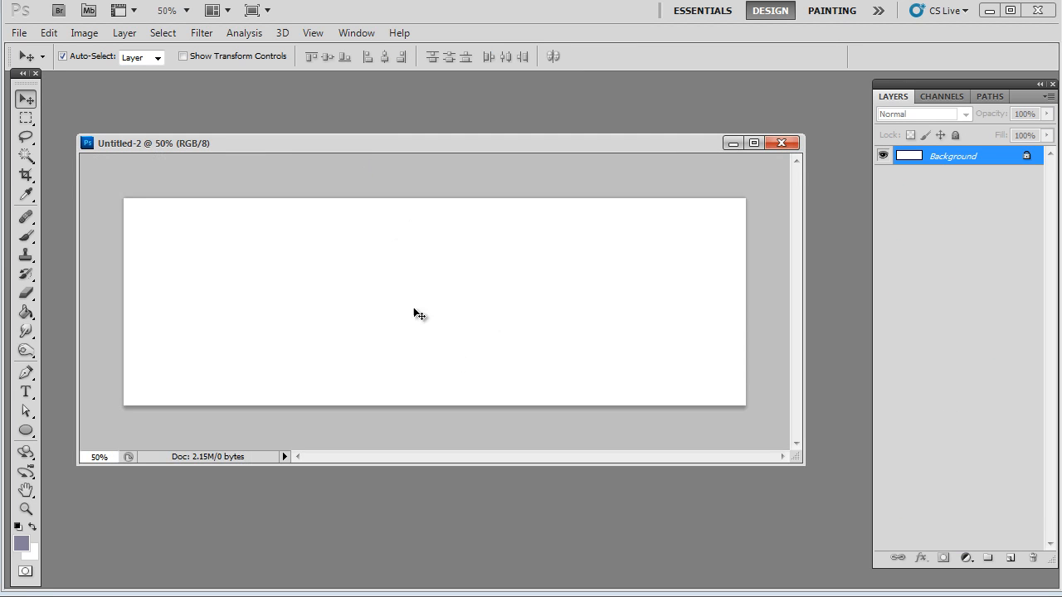
{"action": "left_click_drag", "start_coordinate": [247, 152], "coordinate": [251, 185]}
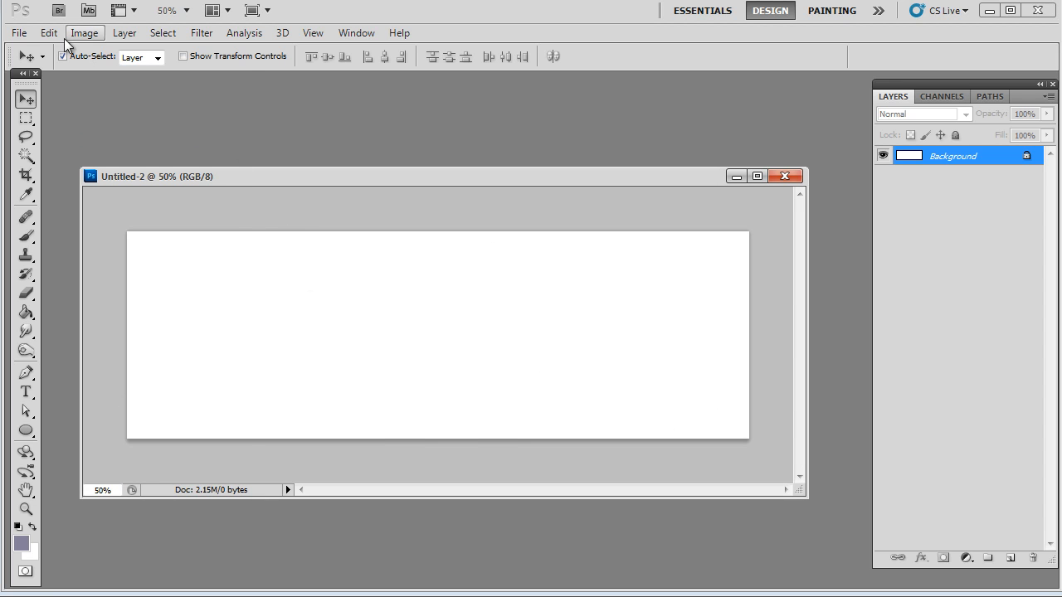
{"action": "left_click", "coordinate": [18, 32]}
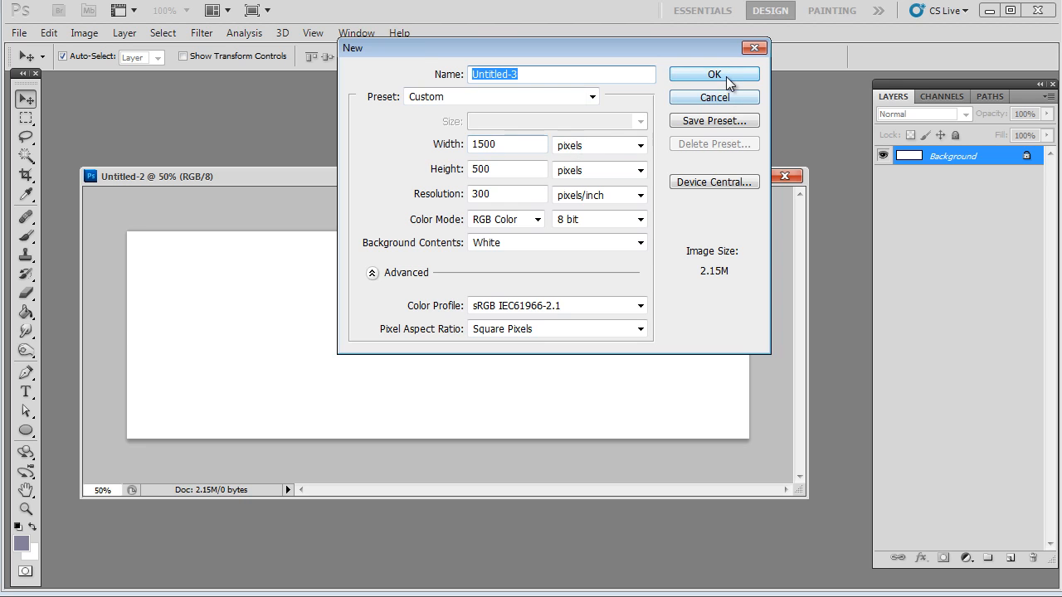
{"action": "left_click", "coordinate": [722, 78]}
{"action": "left_click_drag", "start_coordinate": [359, 100], "coordinate": [432, 102]}
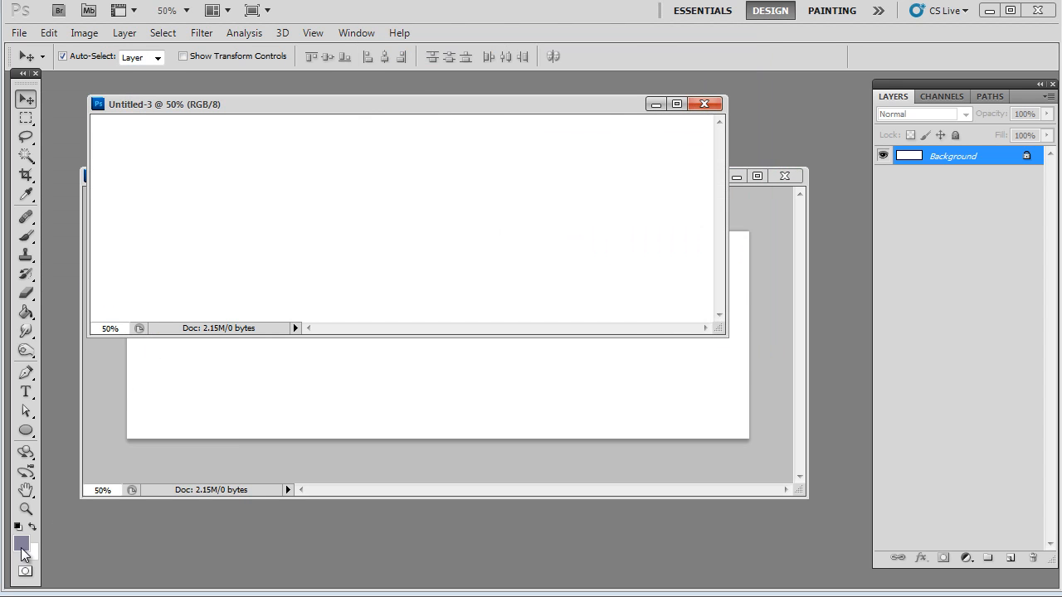
Step: Set the foreground colour to bright blue #004eff and the background to navy #001856
{"action": "left_click", "coordinate": [22, 547]}
{"action": "left_click_drag", "start_coordinate": [770, 394], "coordinate": [576, 232]}
{"action": "left_click_drag", "start_coordinate": [673, 296], "coordinate": [685, 270]}
{"action": "left_click_drag", "start_coordinate": [719, 324], "coordinate": [719, 339]}
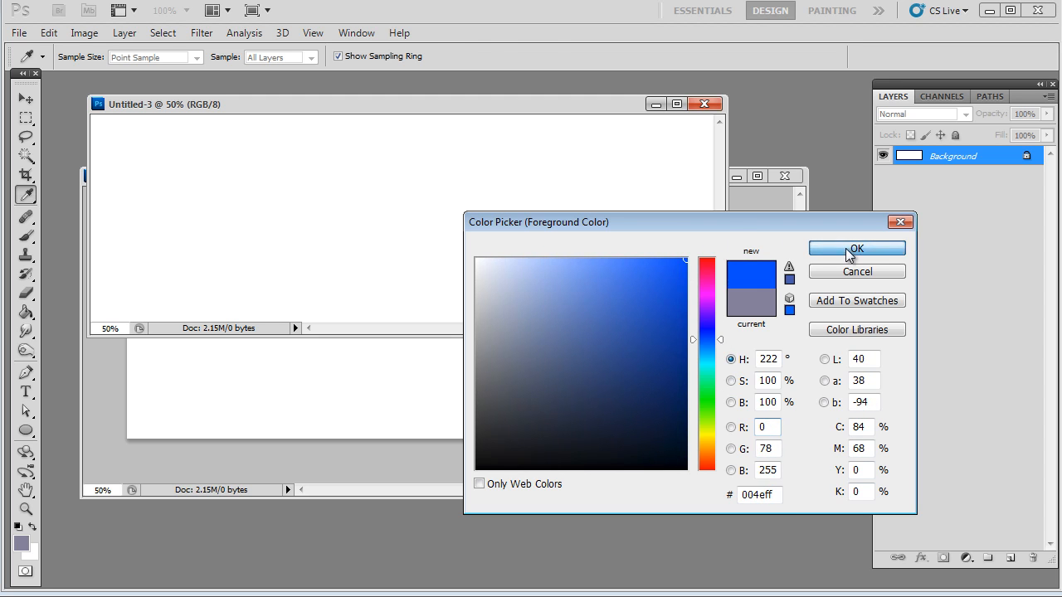
{"action": "left_click", "coordinate": [846, 248]}
{"action": "left_click", "coordinate": [33, 558]}
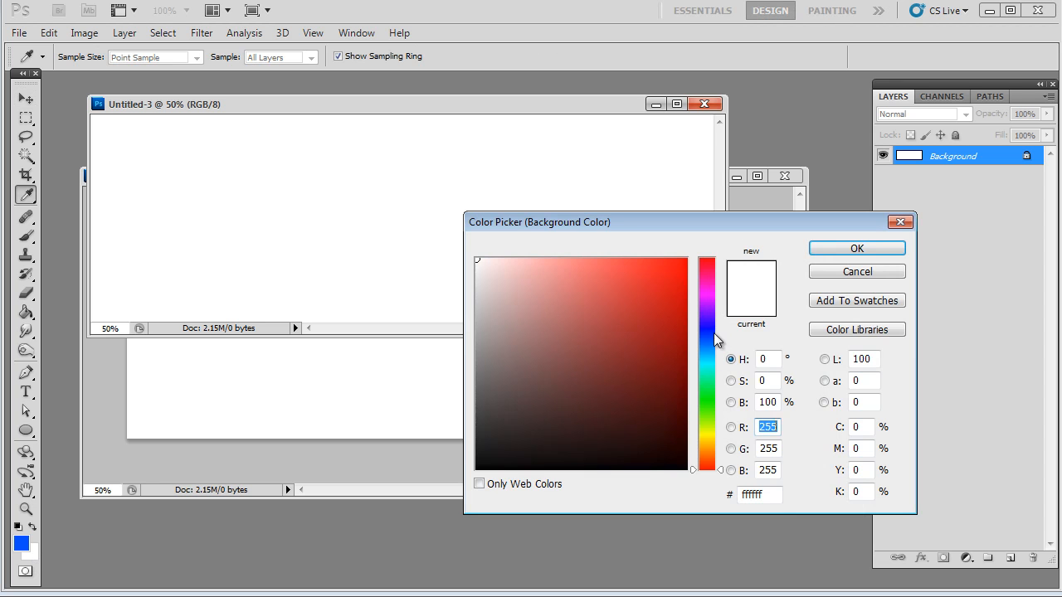
{"action": "left_click", "coordinate": [707, 338]}
{"action": "left_click_drag", "start_coordinate": [683, 326], "coordinate": [687, 397]}
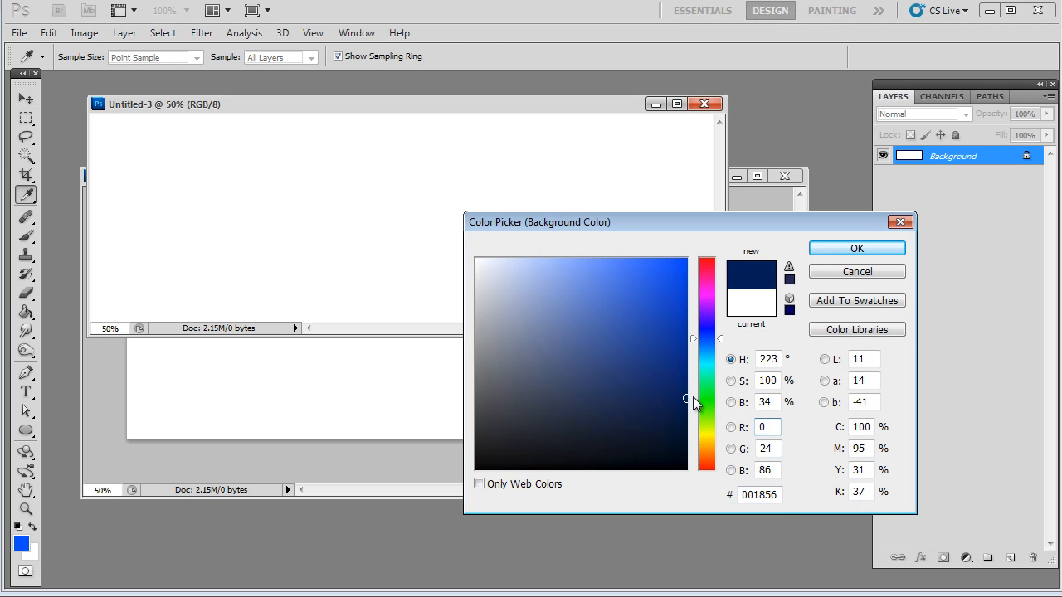
{"action": "left_click", "coordinate": [856, 250]}
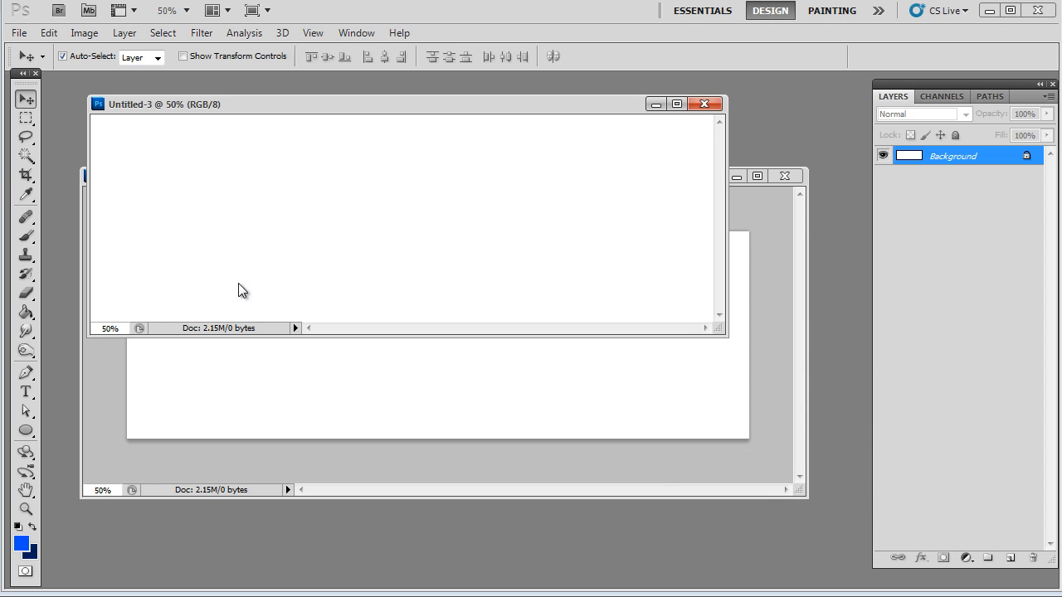
Step: Render the Fibers filter on Untitled-3 with Variance 1 and Strength 64
{"action": "left_click", "coordinate": [198, 36]}
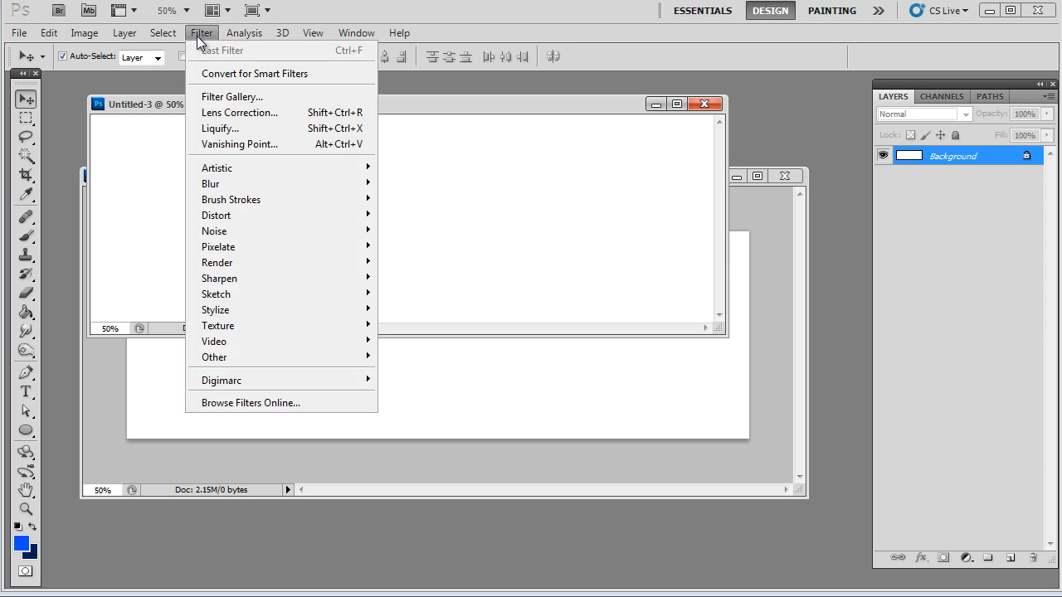
{"action": "mouse_move", "coordinate": [239, 263]}
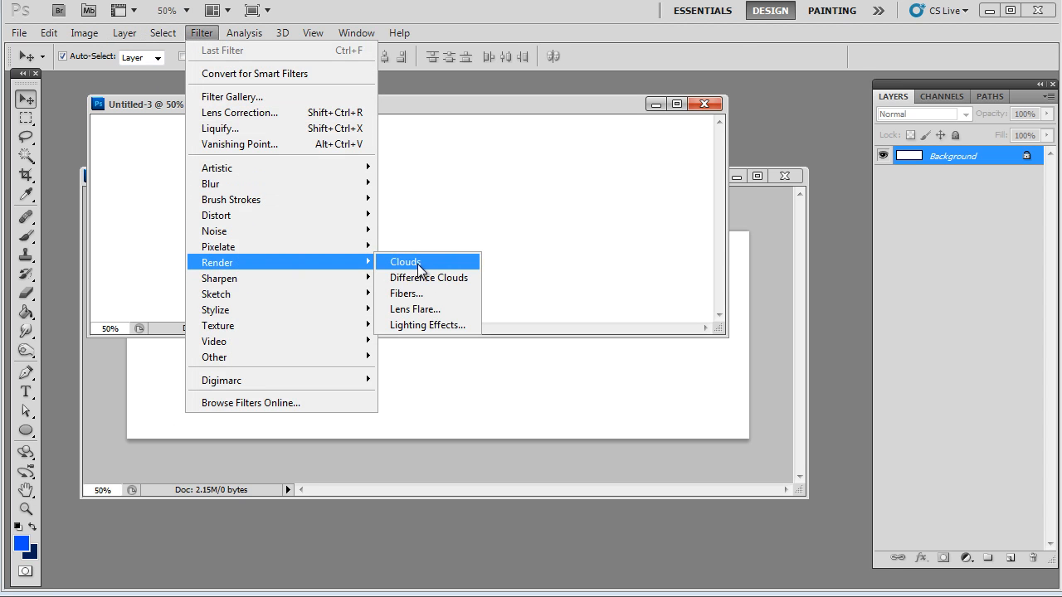
{"action": "left_click", "coordinate": [407, 294]}
{"action": "left_click_drag", "start_coordinate": [533, 30], "coordinate": [568, 96]}
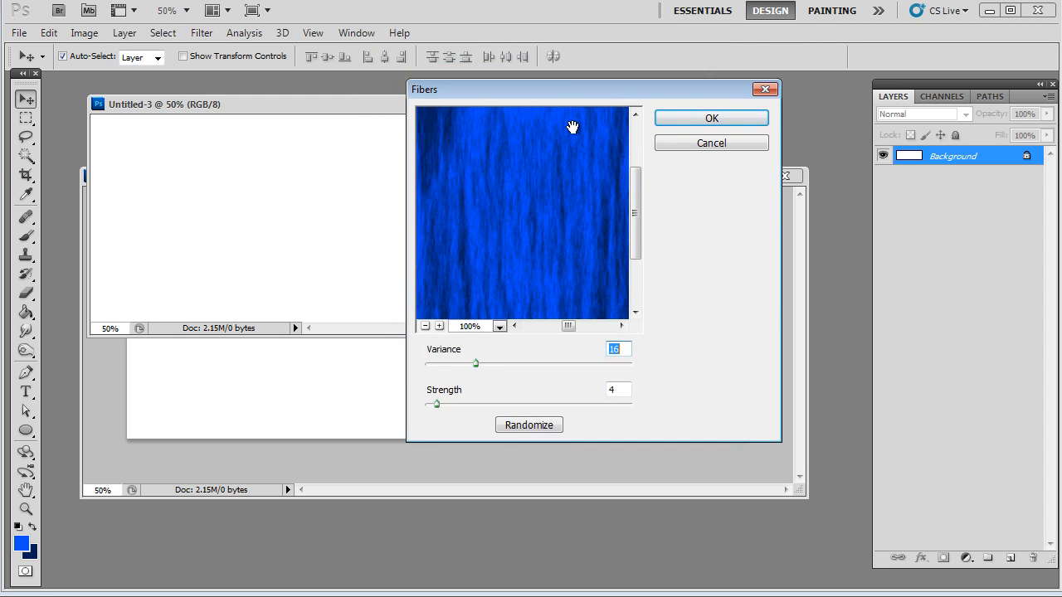
{"action": "left_click_drag", "start_coordinate": [475, 368], "coordinate": [408, 375]}
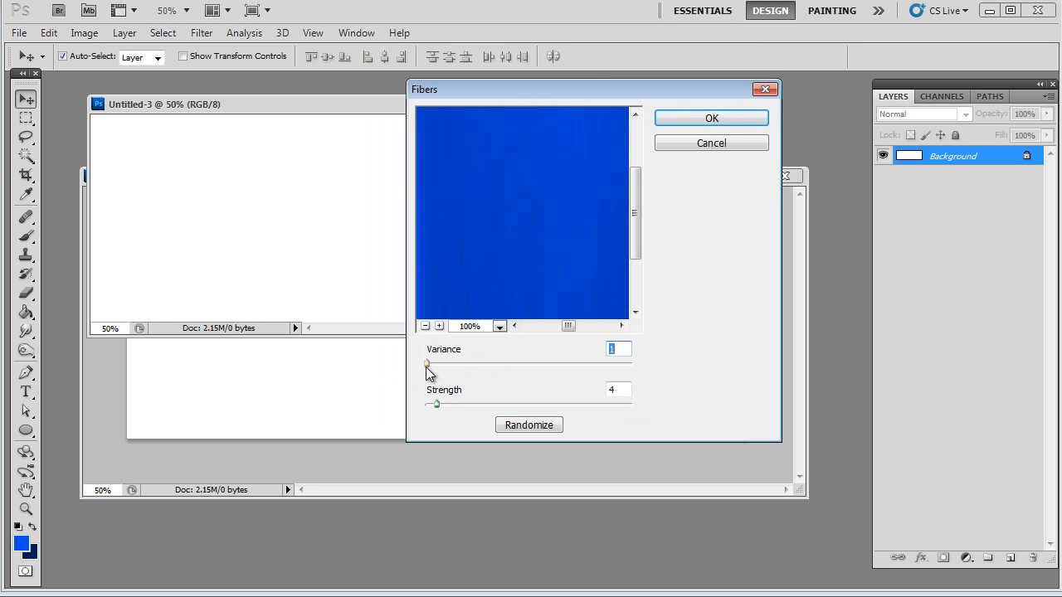
{"action": "left_click_drag", "start_coordinate": [472, 363], "coordinate": [427, 365]}
{"action": "left_click_drag", "start_coordinate": [448, 407], "coordinate": [680, 408]}
{"action": "left_click", "coordinate": [427, 364]}
{"action": "left_click", "coordinate": [696, 121]}
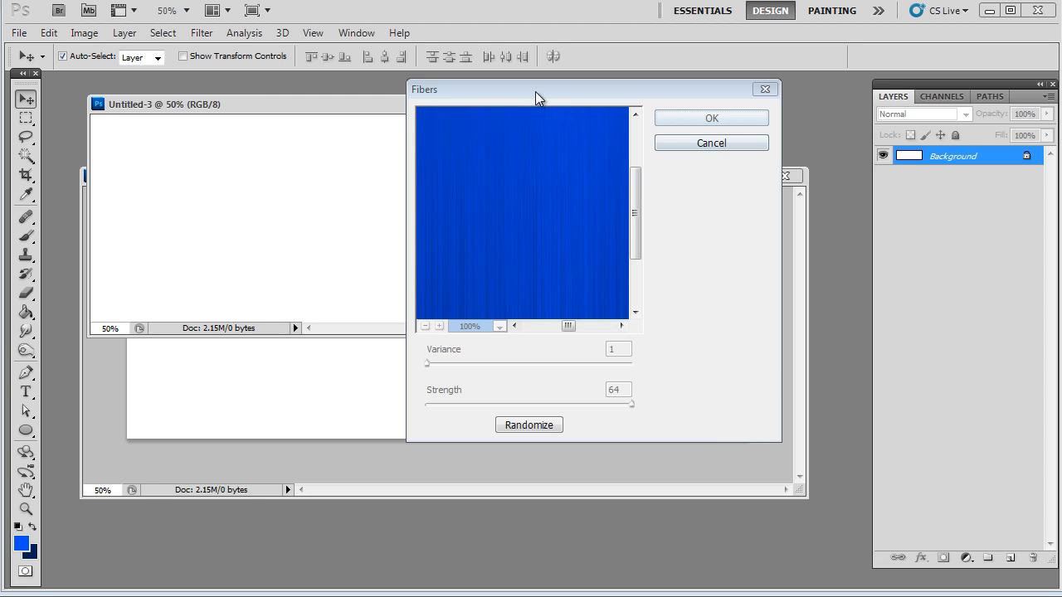
{"action": "key", "text": "Return"}
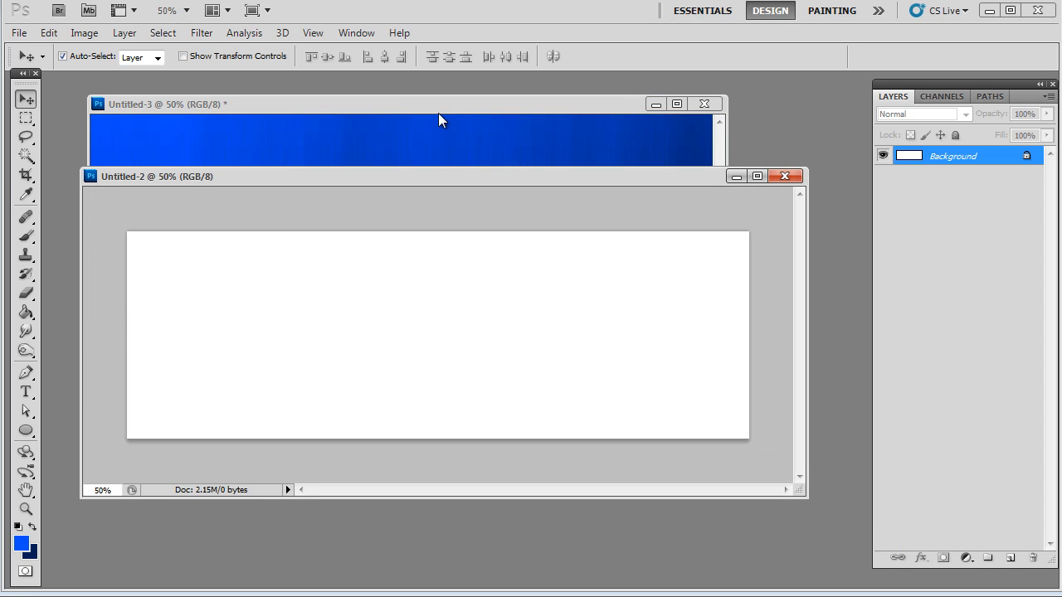
Step: Duplicate the fibers Background layer and flip the copy horizontally
{"action": "left_click", "coordinate": [428, 106]}
{"action": "left_click_drag", "start_coordinate": [725, 334], "coordinate": [815, 448]}
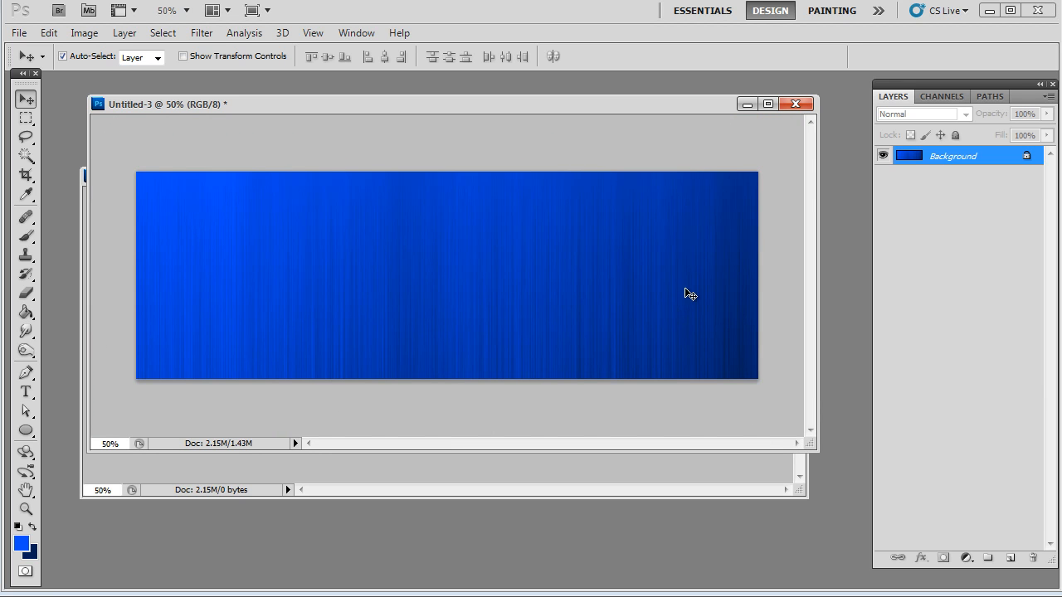
{"action": "left_click_drag", "start_coordinate": [1000, 161], "coordinate": [1011, 557]}
{"action": "key", "text": "ctrl+t"}
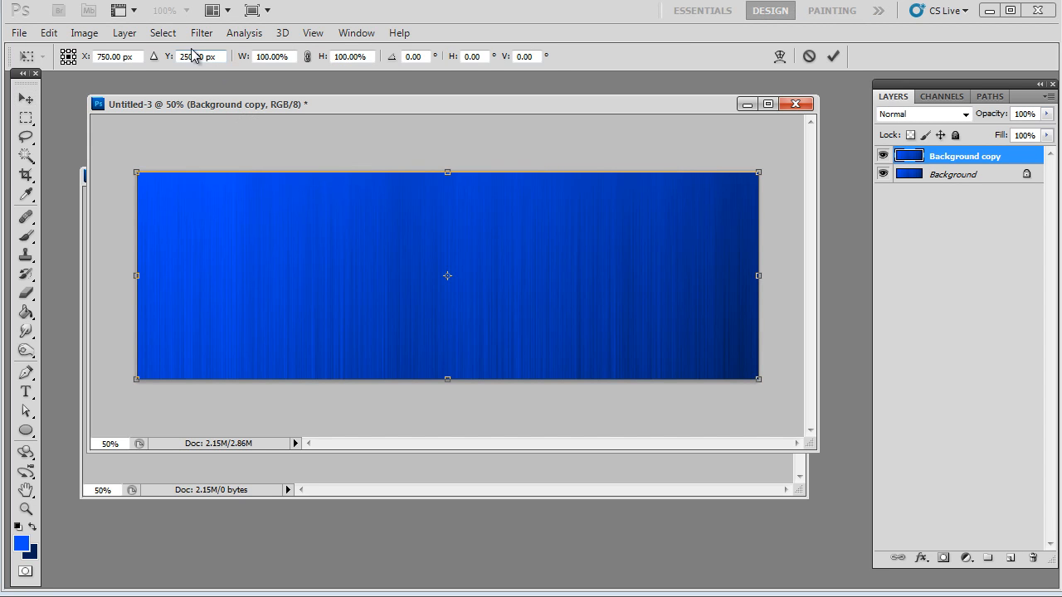
{"action": "left_click", "coordinate": [257, 57]}
{"action": "type", "text": "-"}
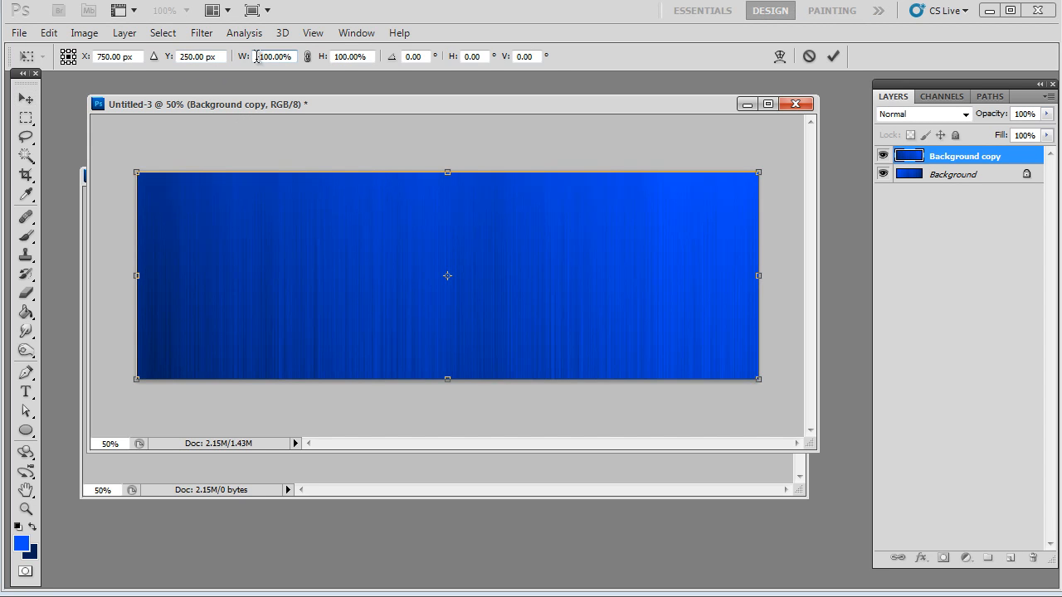
{"action": "key", "text": "Return"}
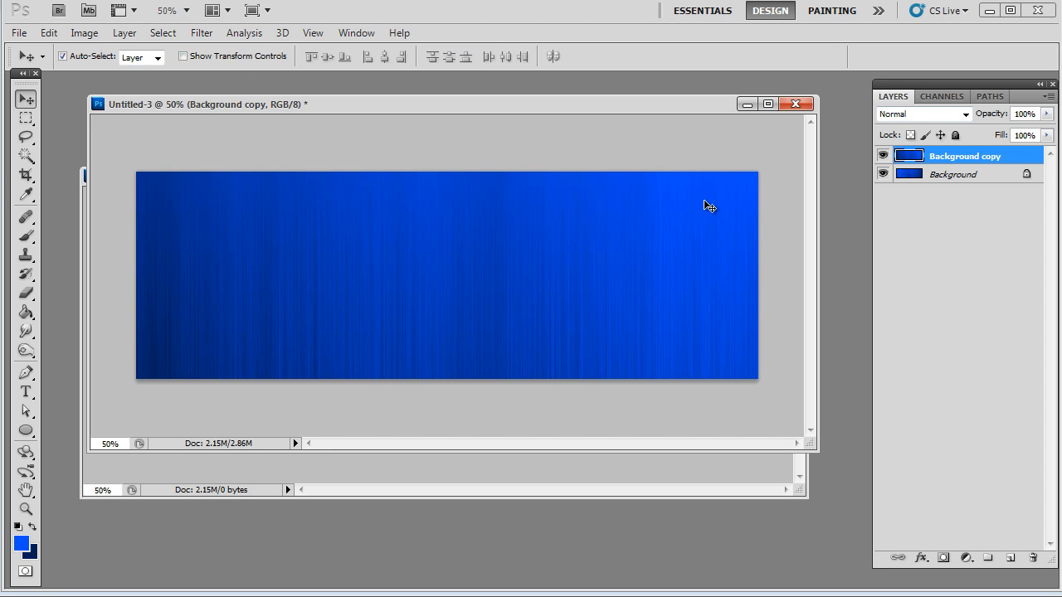
Step: Erase parts of the copy with a 147 px Eraser at 11% hardness
{"action": "key", "text": "e"}
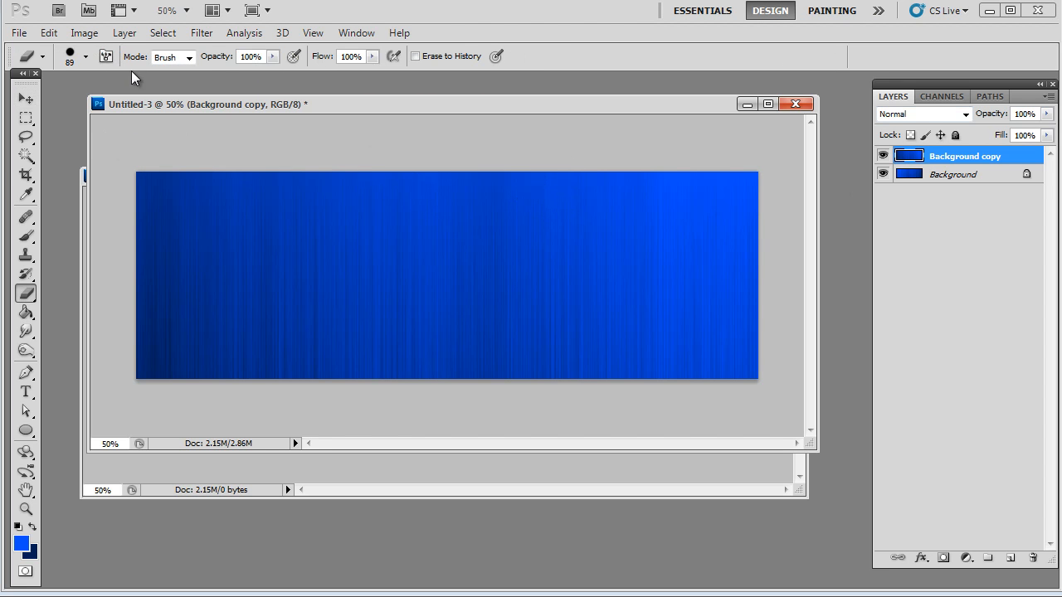
{"action": "left_click", "coordinate": [70, 55]}
{"action": "left_click_drag", "start_coordinate": [178, 135], "coordinate": [46, 136]}
{"action": "left_click_drag", "start_coordinate": [99, 105], "coordinate": [127, 101]}
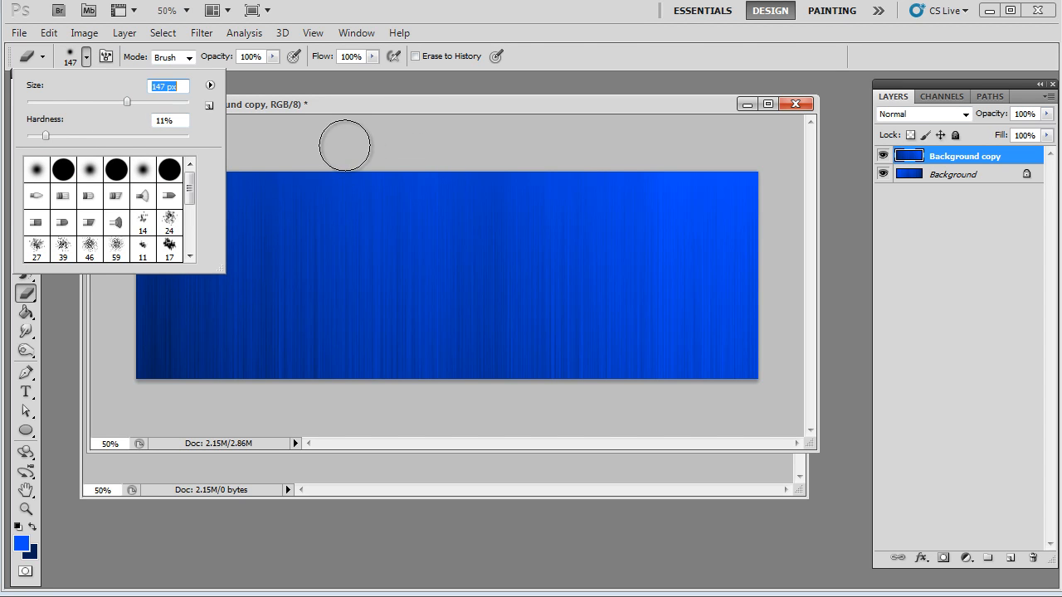
{"action": "mouse_move", "coordinate": [474, 143]}
{"action": "left_mouse_down"}
{"action": "mouse_move", "coordinate": [481, 158]}
{"action": "mouse_move", "coordinate": [529, 166]}
{"action": "mouse_move", "coordinate": [546, 268]}
{"action": "mouse_move", "coordinate": [595, 299]}
{"action": "mouse_move", "coordinate": [595, 246]}
{"action": "mouse_move", "coordinate": [727, 224]}
{"action": "mouse_move", "coordinate": [749, 204]}
{"action": "mouse_move", "coordinate": [713, 157]}
{"action": "mouse_move", "coordinate": [772, 247]}
{"action": "mouse_move", "coordinate": [695, 393]}
{"action": "left_mouse_up"}
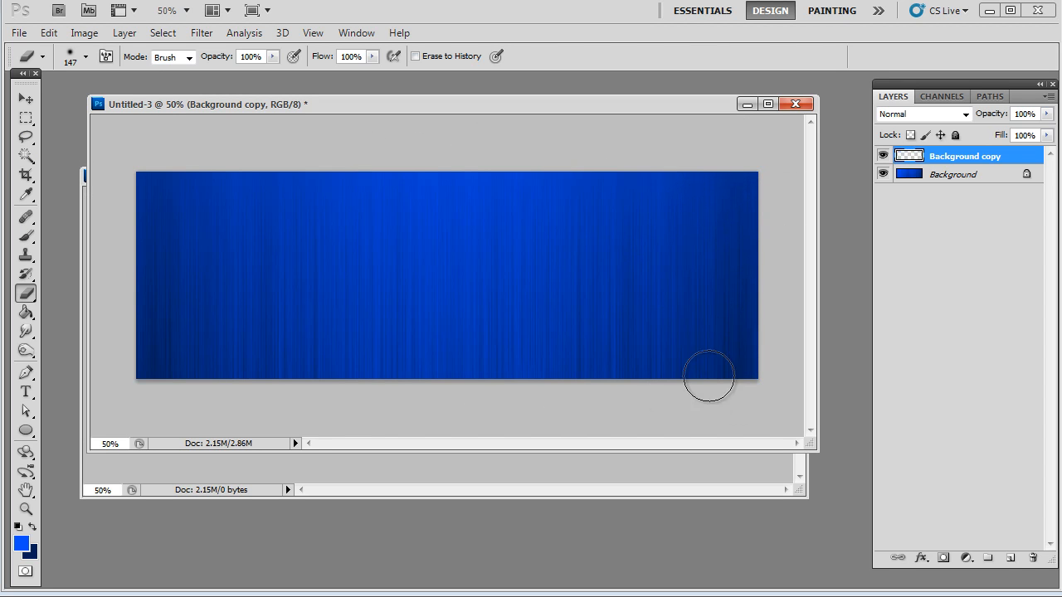
Step: Merge the copy down and drag the texture into Untitled-2 as Layer 1
{"action": "right_click", "coordinate": [983, 159]}
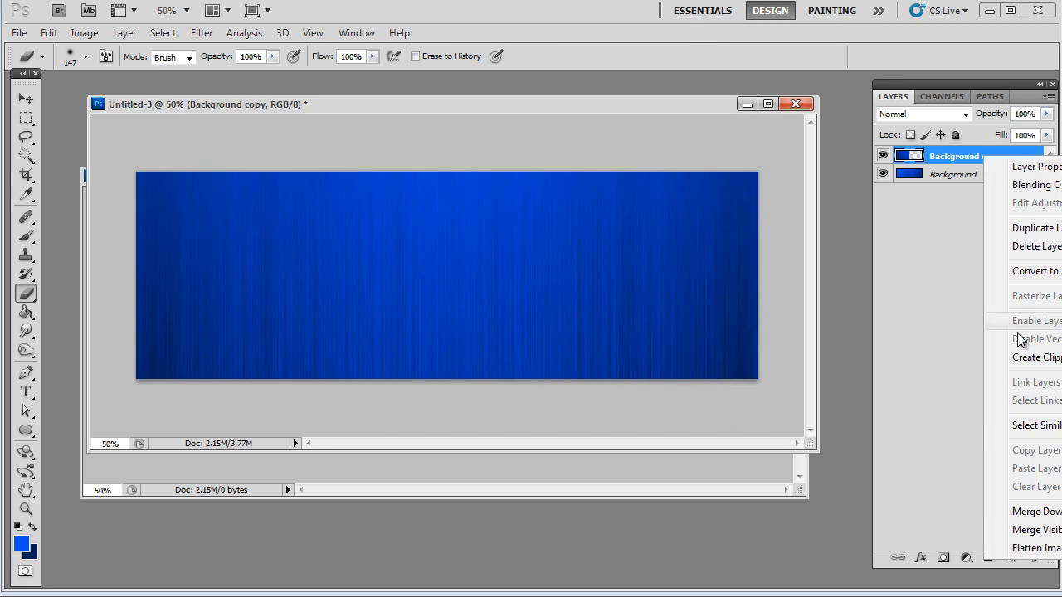
{"action": "left_click", "coordinate": [1037, 511]}
{"action": "key", "text": "v"}
{"action": "left_click_drag", "start_coordinate": [553, 107], "coordinate": [622, 369]}
{"action": "left_click_drag", "start_coordinate": [578, 430], "coordinate": [450, 293]}
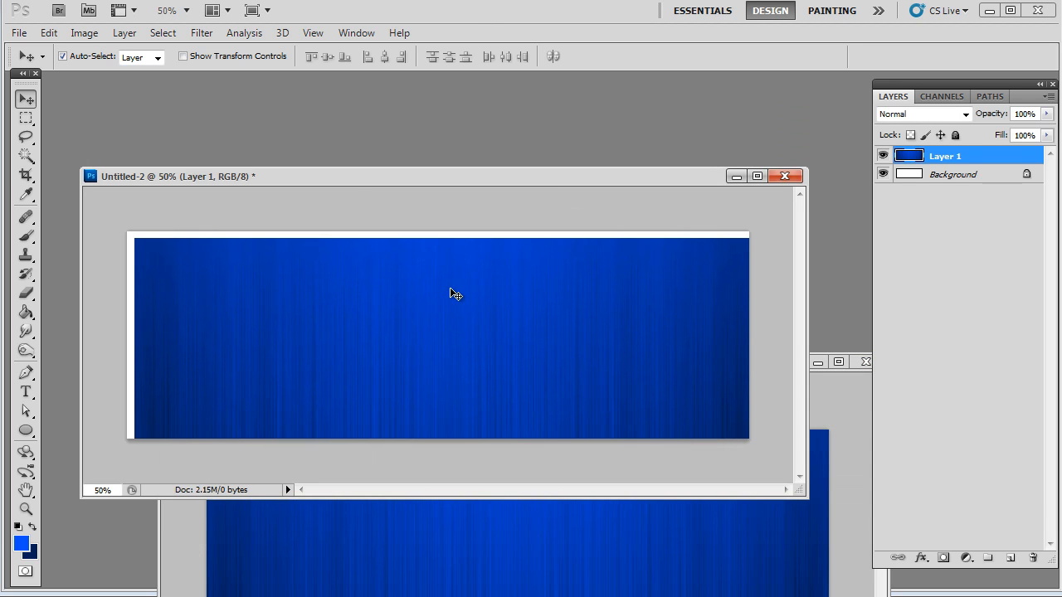
Step: Warp the texture layer with the Arc style at Bend 100%
{"action": "left_click", "coordinate": [48, 33]}
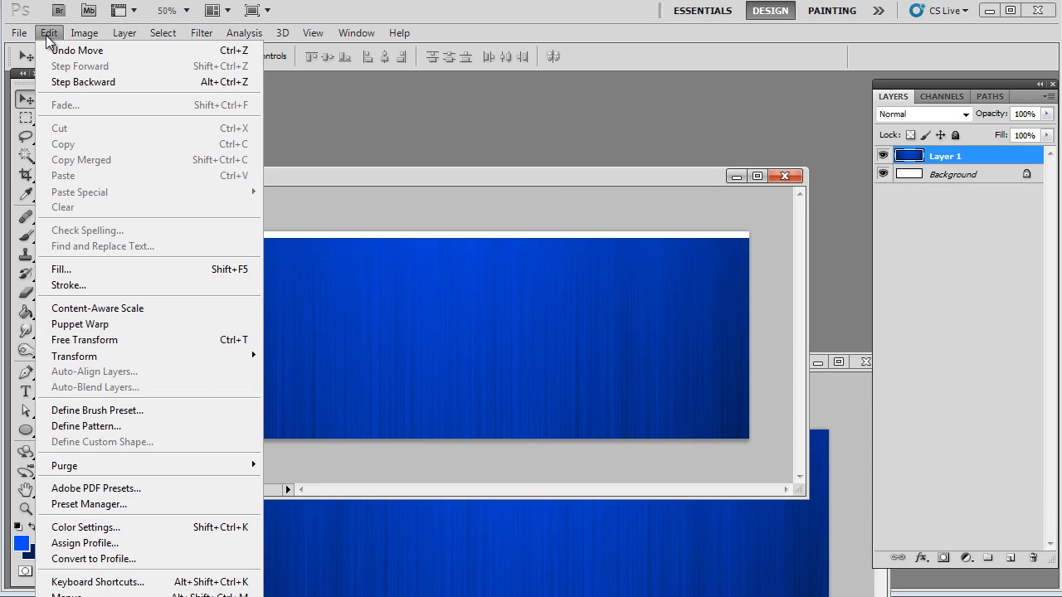
{"action": "mouse_move", "coordinate": [138, 355]}
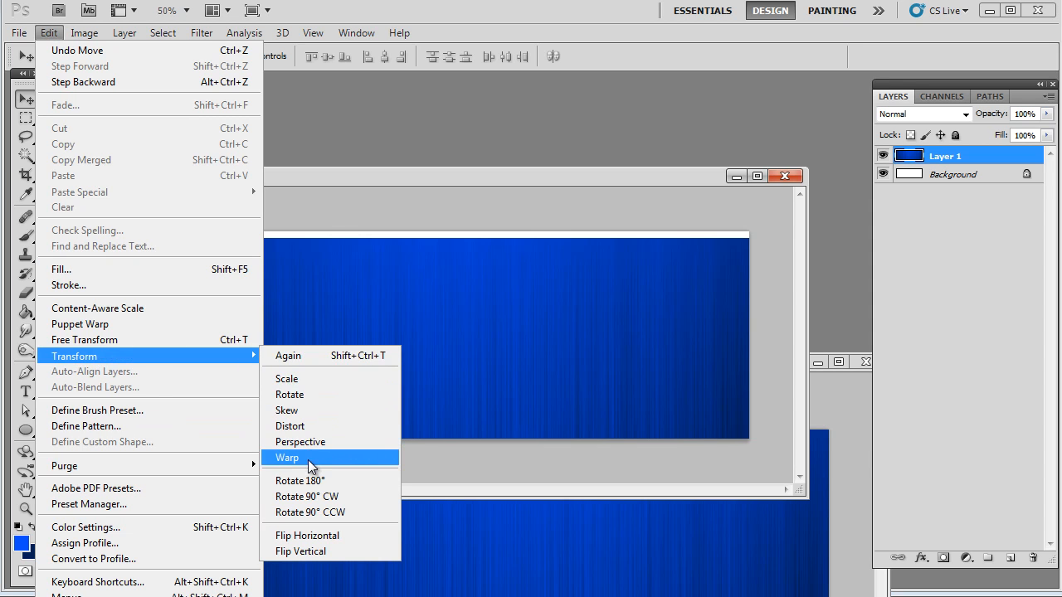
{"action": "left_click", "coordinate": [308, 466]}
{"action": "left_click", "coordinate": [145, 58]}
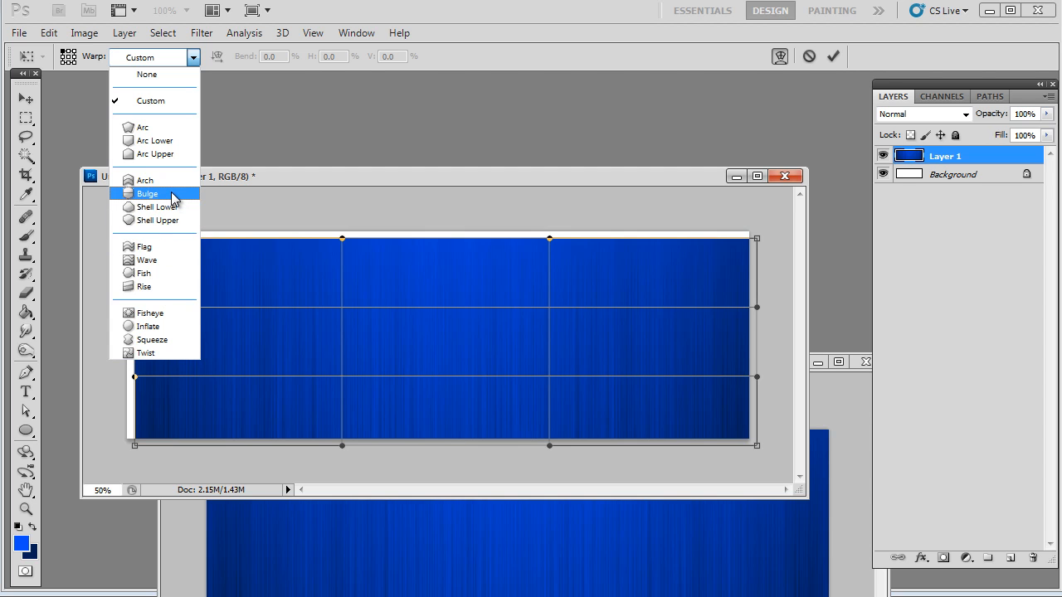
{"action": "left_click", "coordinate": [177, 129]}
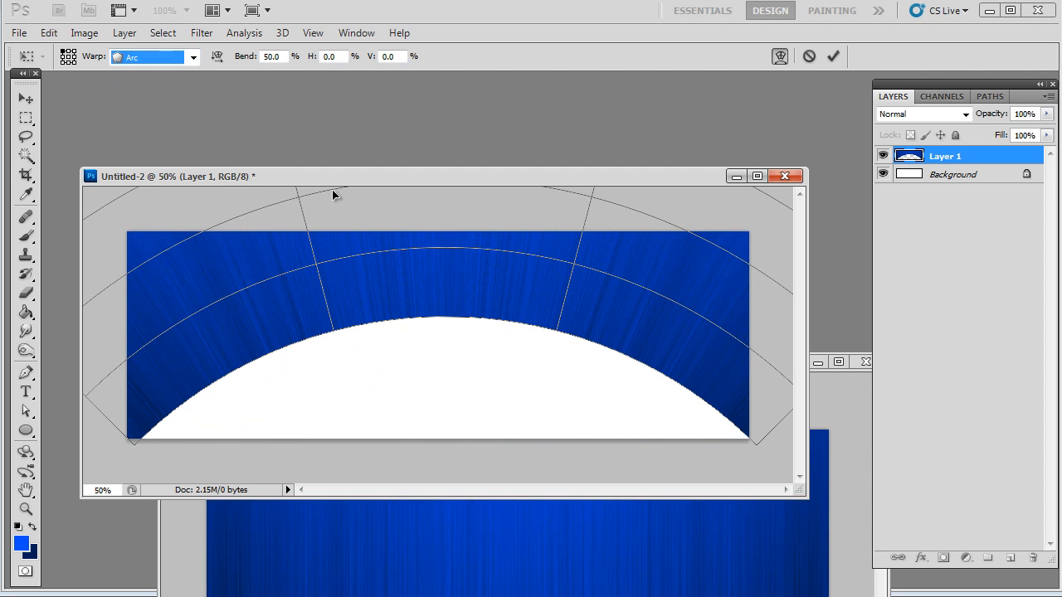
{"action": "left_click_drag", "start_coordinate": [274, 59], "coordinate": [251, 65]}
{"action": "type", "text": "100"}
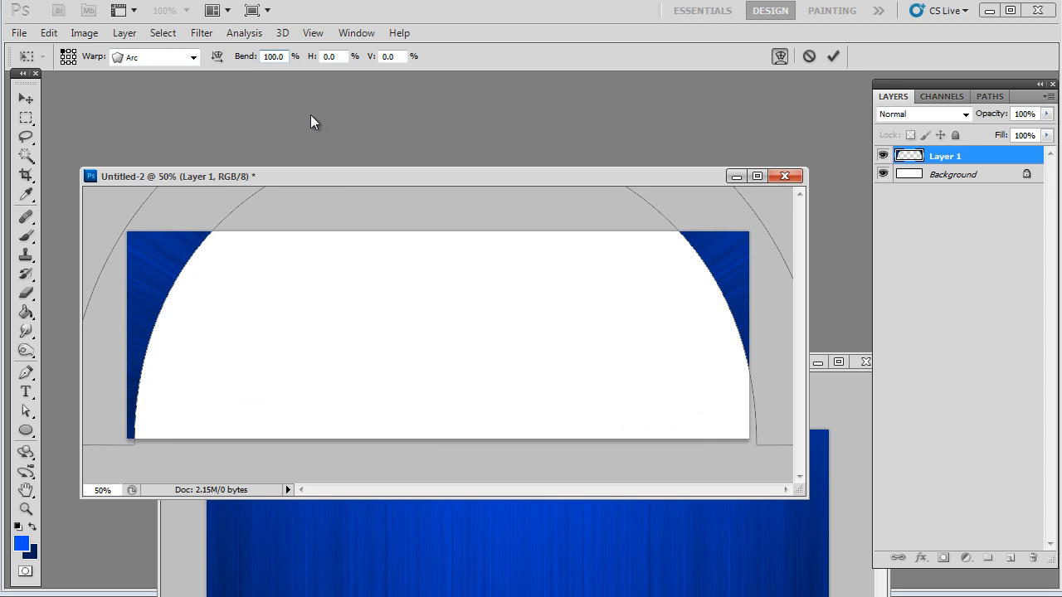
Step: Centre the arched layer on the canvas and commit the warp
{"action": "left_click_drag", "start_coordinate": [718, 277], "coordinate": [511, 296]}
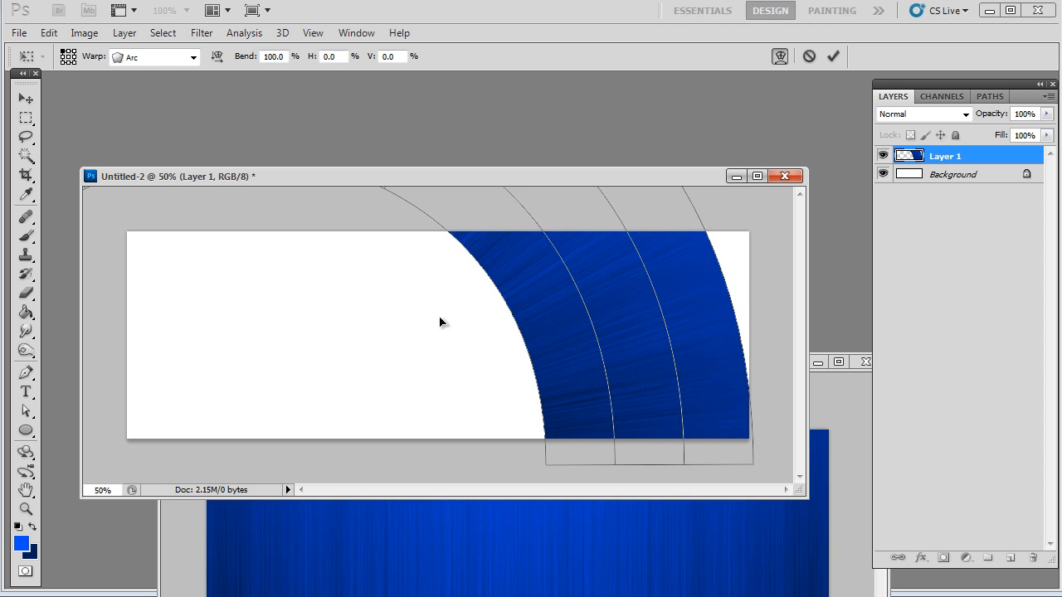
{"action": "key", "text": "ctrl+minus"}
{"action": "key", "text": "ctrl+minus"}
{"action": "left_click_drag", "start_coordinate": [332, 288], "coordinate": [441, 296]}
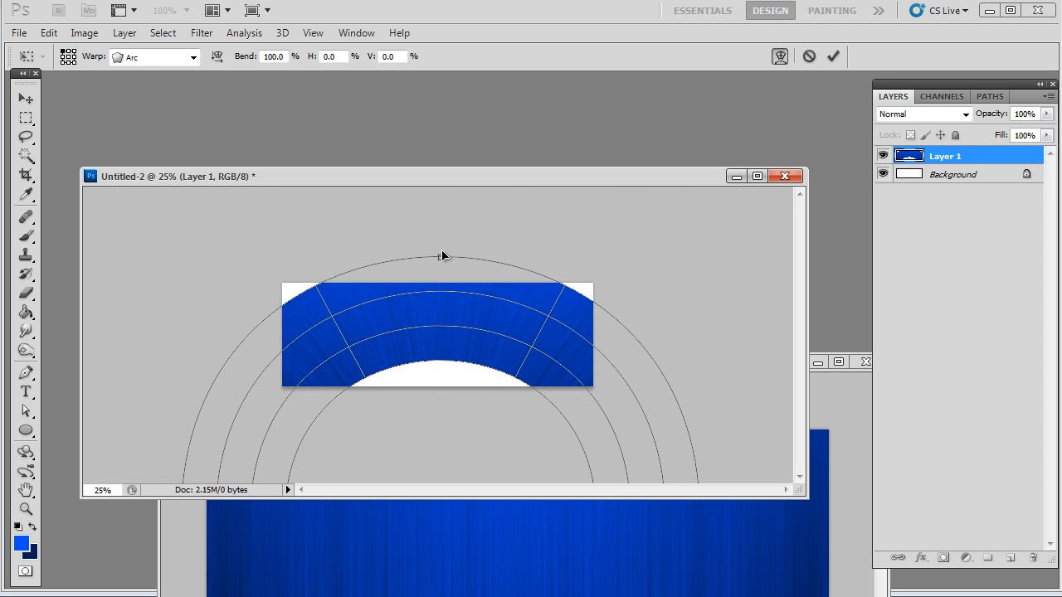
{"action": "left_click_drag", "start_coordinate": [440, 257], "coordinate": [431, 175]}
{"action": "key", "text": "Return"}
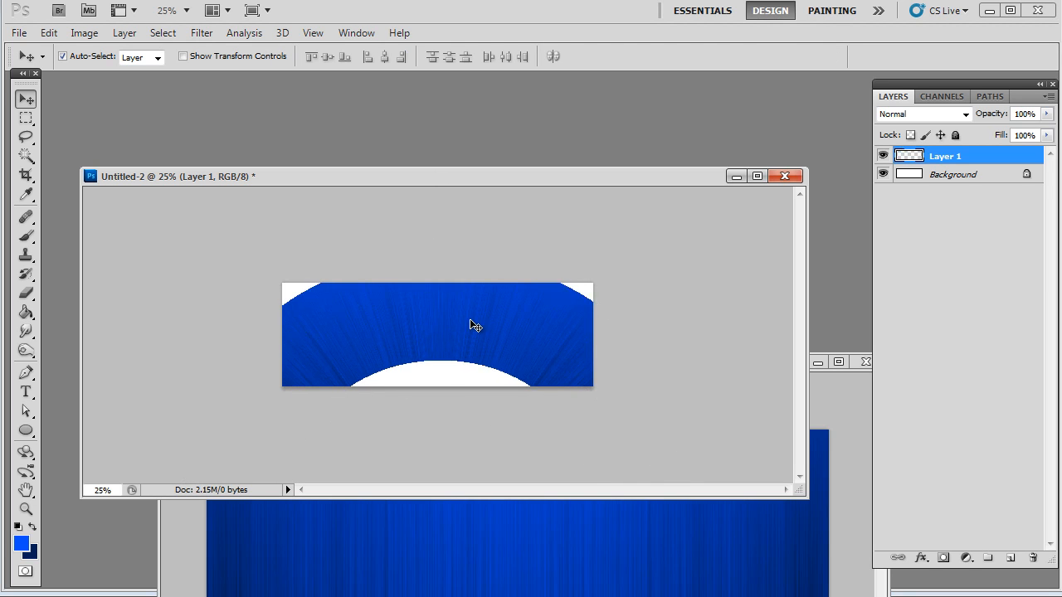
{"action": "key", "text": "ctrl+y"}
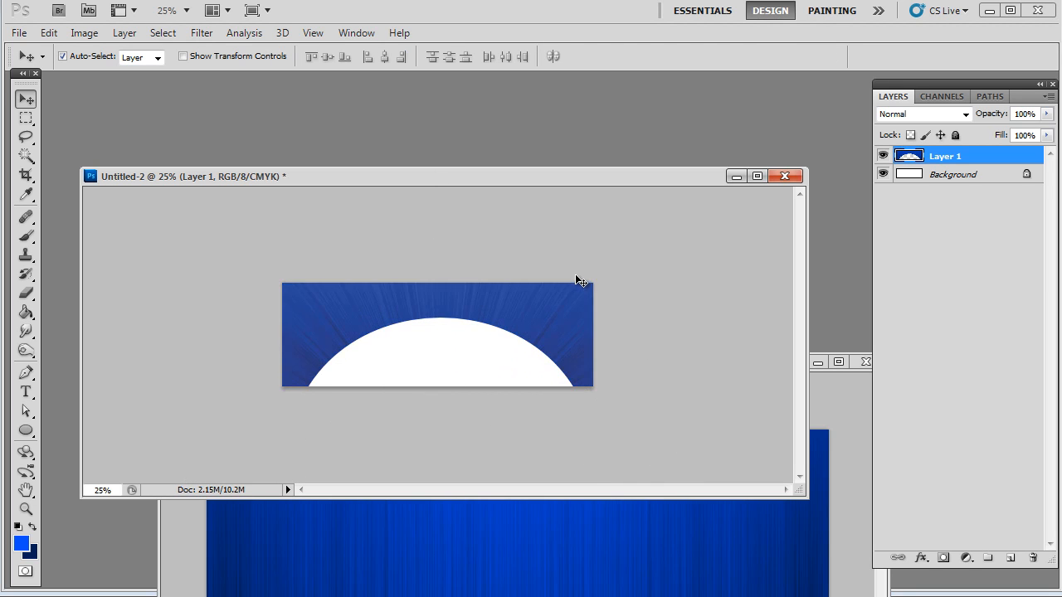
{"action": "key", "text": "ctrl+z"}
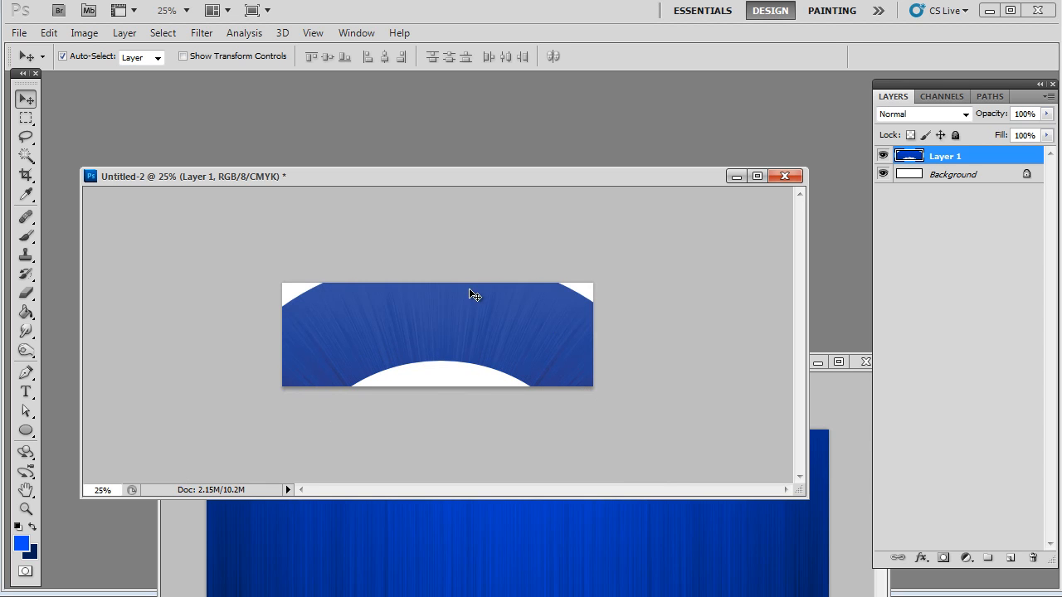
{"action": "key", "text": "ctrl+y"}
{"action": "left_click_drag", "start_coordinate": [569, 301], "coordinate": [525, 281]}
{"action": "key", "text": "ctrl+t"}
Step: Scale the arch down to a small size about its centre
{"action": "left_click_drag", "start_coordinate": [702, 211], "coordinate": [486, 327], "text": "alt+shift"}
{"action": "left_click_drag", "start_coordinate": [505, 281], "coordinate": [487, 289], "text": "alt+shift"}
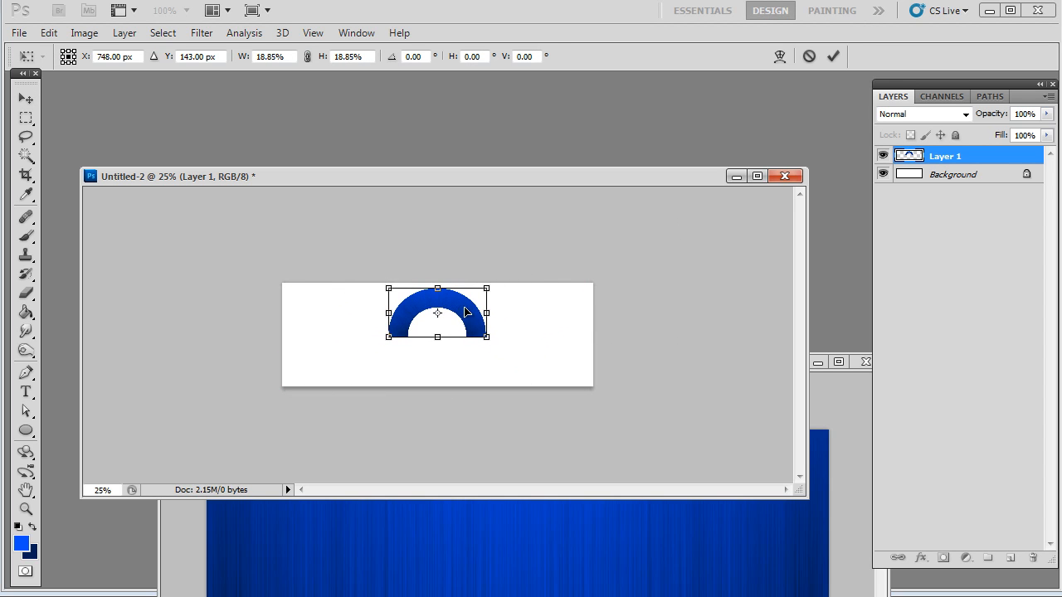
{"action": "key", "text": "Return"}
{"action": "key", "text": "ctrl+plus"}
{"action": "key", "text": "ctrl+plus"}
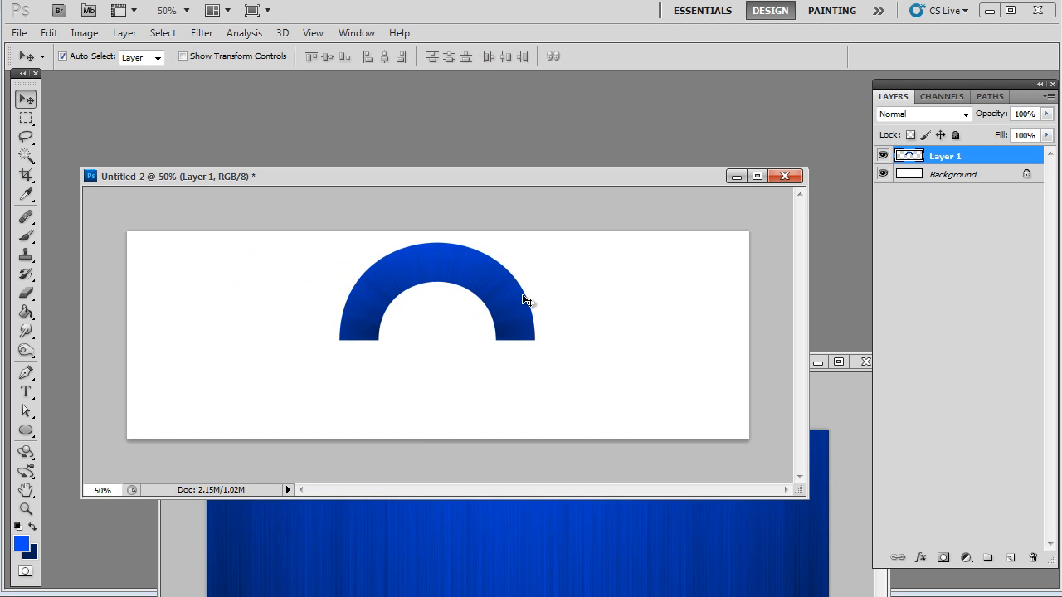
Step: Duplicate the arch, flip the copy to -100% height, and move it below
{"action": "key", "text": "ctrl+j"}
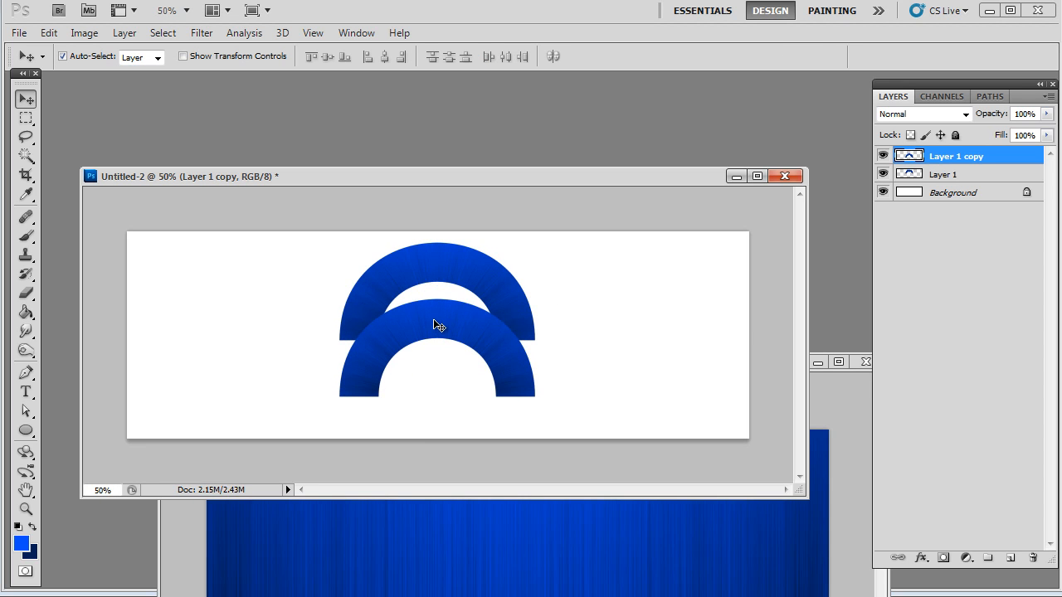
{"action": "key", "text": "ctrl+t"}
{"action": "left_click", "coordinate": [262, 55]}
{"action": "type", "text": "-"}
{"action": "key", "text": "Return"}
{"action": "left_click", "coordinate": [334, 51]}
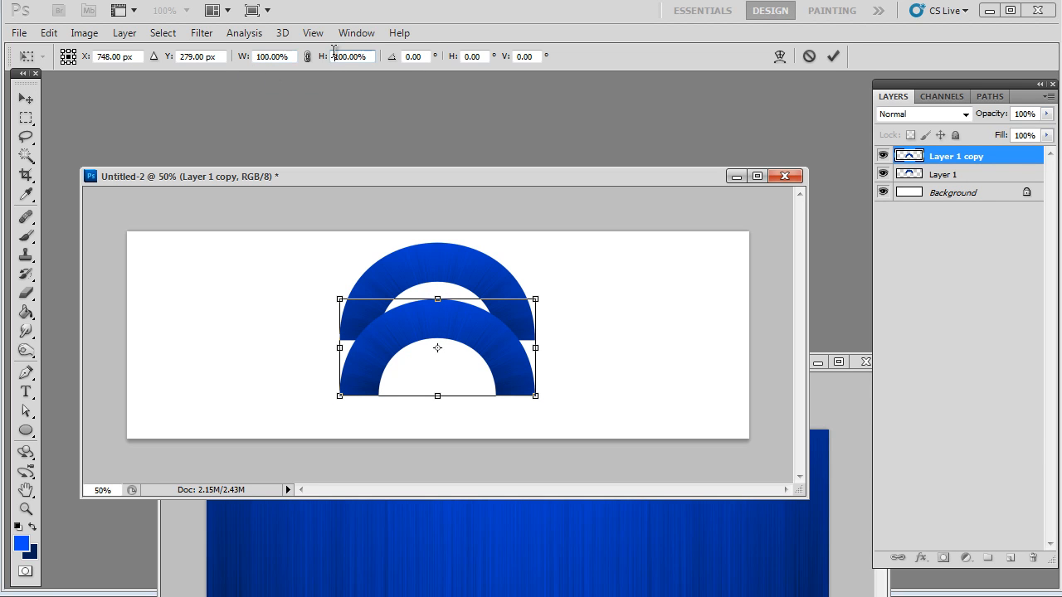
{"action": "type", "text": "-"}
{"action": "key", "text": "Return"}
{"action": "key", "text": "Return"}
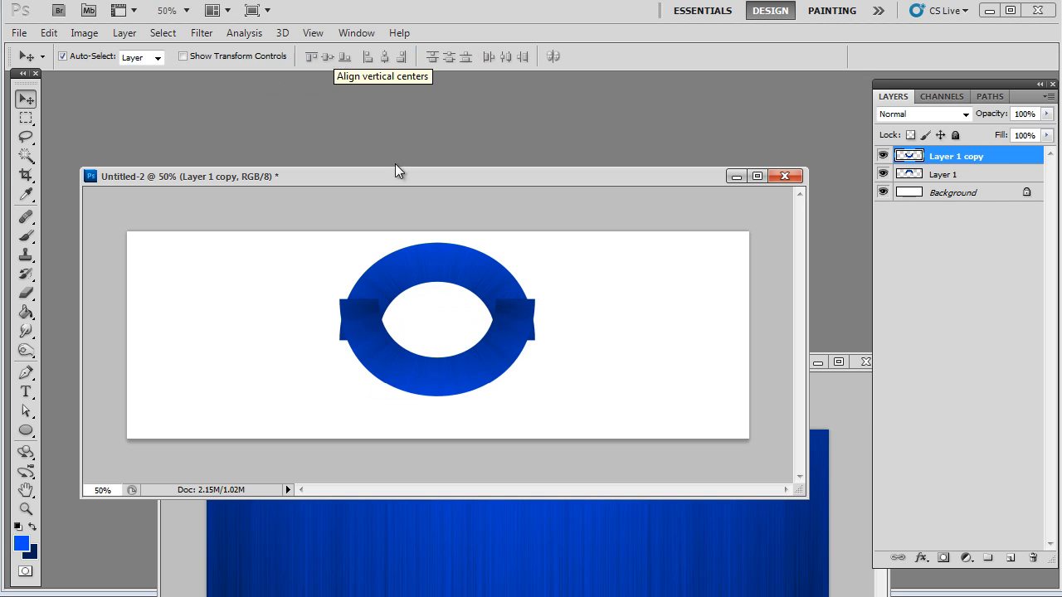
{"action": "left_click_drag", "start_coordinate": [384, 343], "coordinate": [381, 386]}
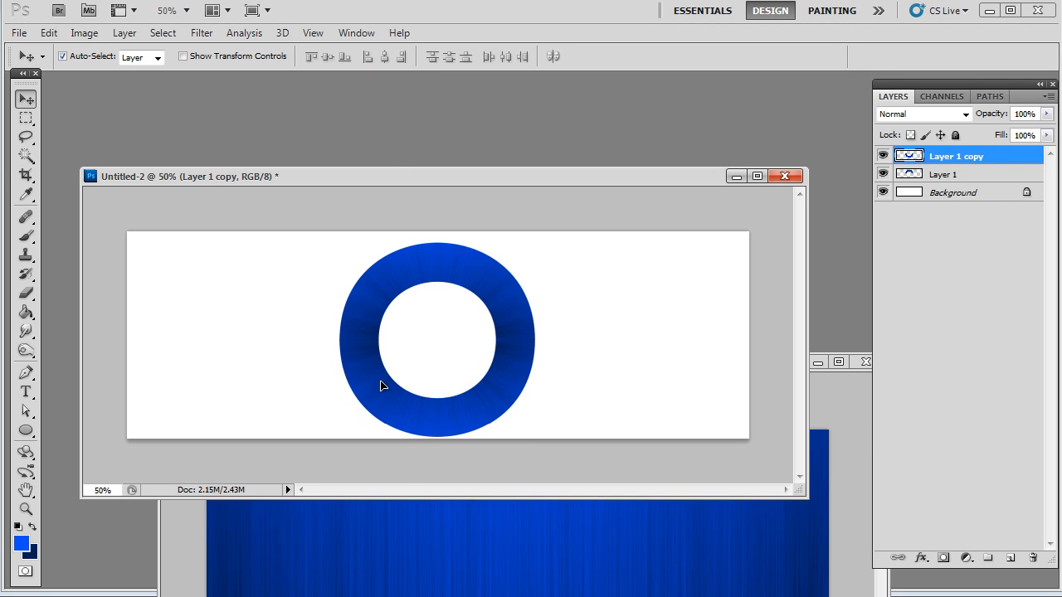
Step: Select both arch layers and merge them into one ring layer
{"action": "left_click", "coordinate": [500, 297], "text": "shift"}
{"action": "left_click_drag", "start_coordinate": [473, 266], "coordinate": [473, 270], "text": "alt+shift"}
{"action": "key", "text": "ctrl+z"}
{"action": "left_click", "coordinate": [956, 171], "text": "shift"}
{"action": "right_click", "coordinate": [955, 170]}
{"action": "left_click", "coordinate": [1010, 523]}
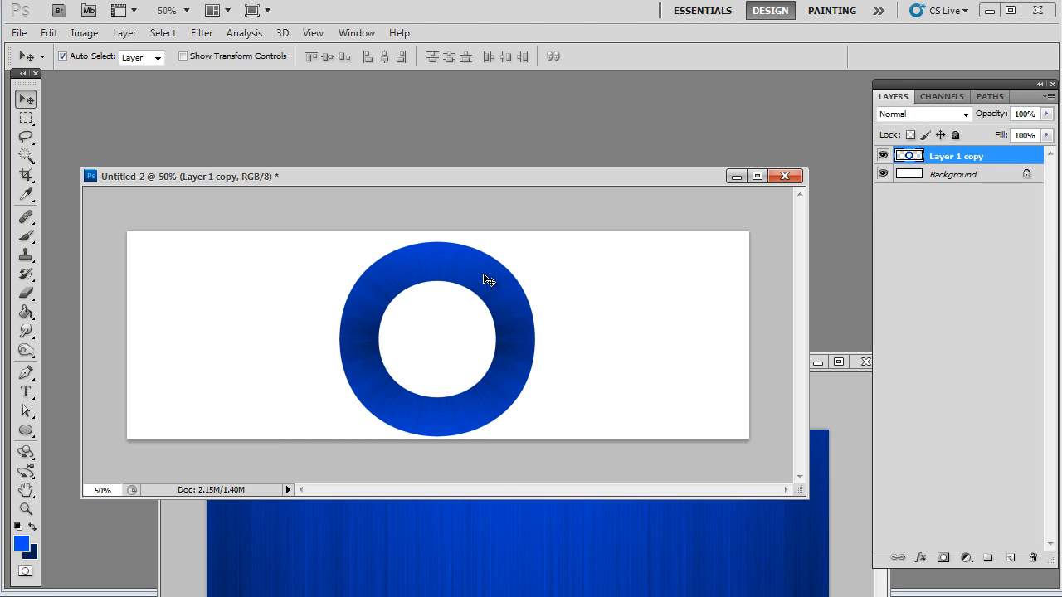
Step: Add two successively smaller ring copies, Layer 1 copy 2 and copy 3, inside the ring
{"action": "key", "text": "alt"}
{"action": "left_click_drag", "start_coordinate": [484, 291], "coordinate": [489, 290], "text": "alt"}
{"action": "key", "text": "ctrl+t"}
{"action": "left_click_drag", "start_coordinate": [546, 247], "coordinate": [498, 277]}
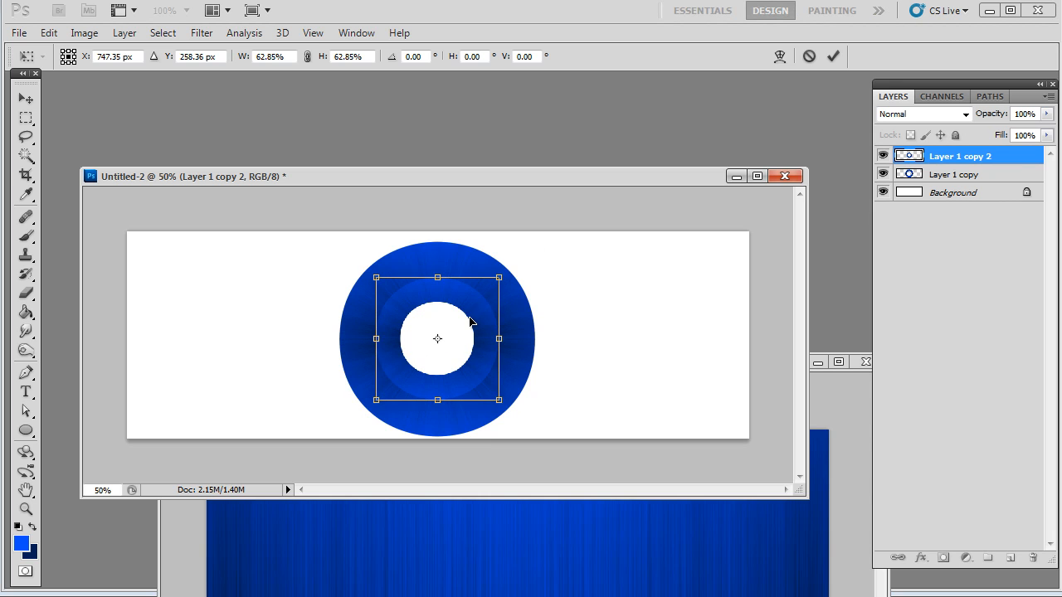
{"action": "key", "text": "Return"}
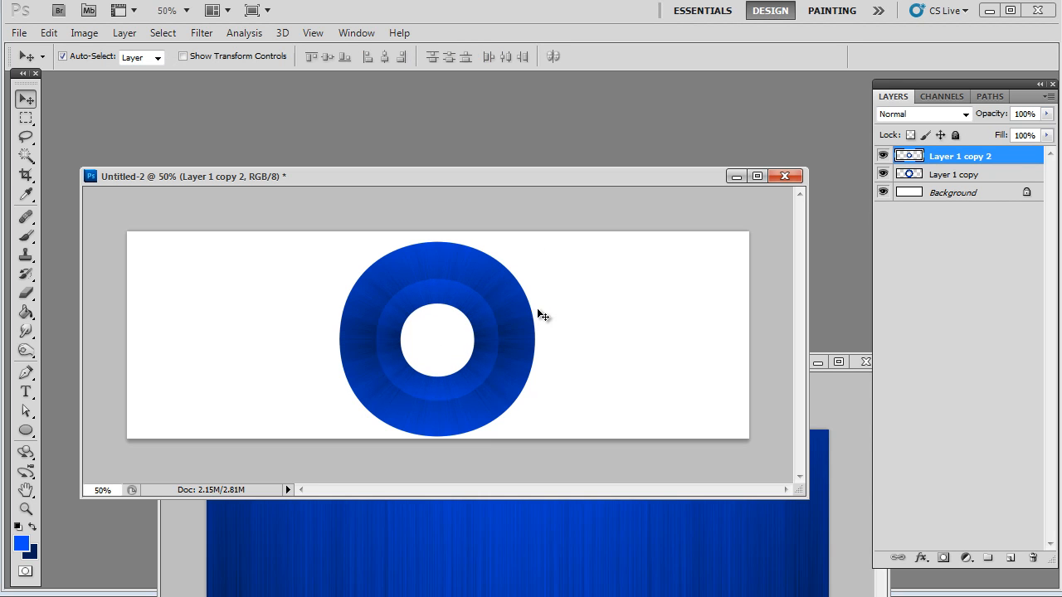
{"action": "left_click_drag", "start_coordinate": [996, 159], "coordinate": [1010, 557]}
{"action": "key", "text": "ctrl+t"}
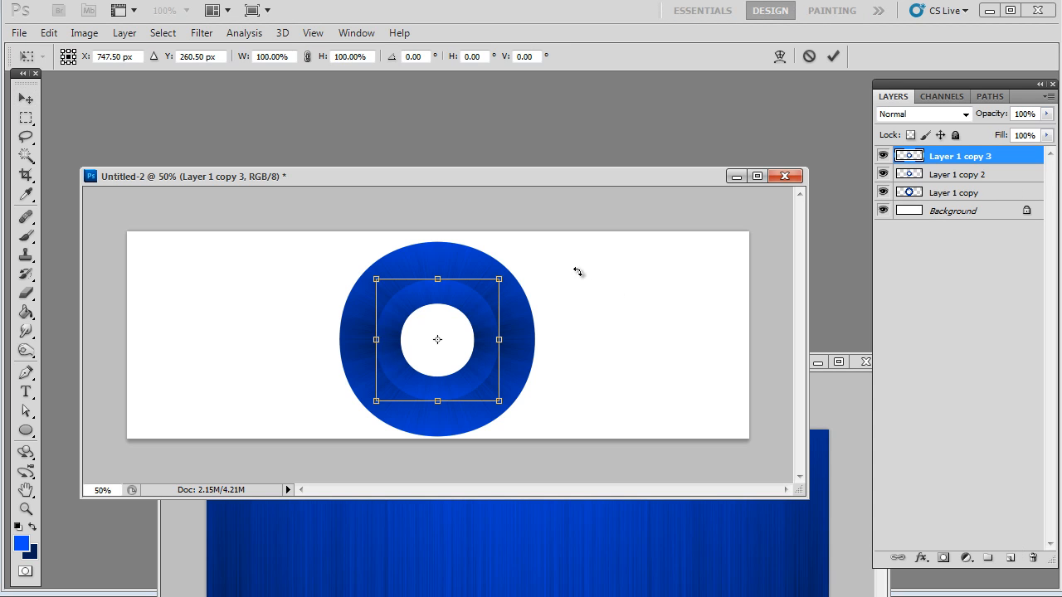
{"action": "left_click_drag", "start_coordinate": [498, 280], "coordinate": [457, 326], "text": "alt+shift"}
{"action": "key", "text": "Return"}
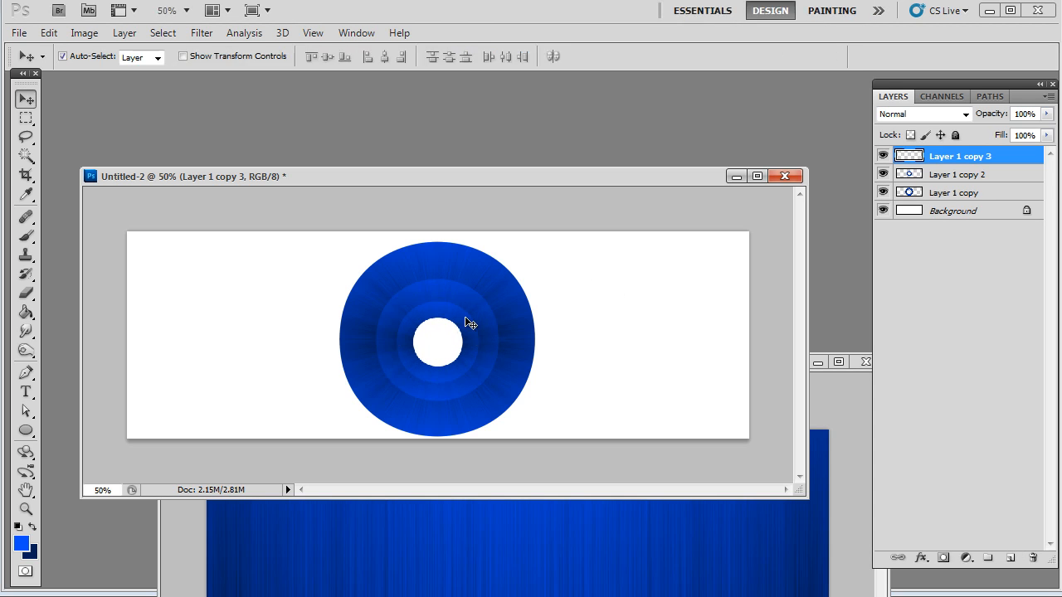
Step: Draw a black ellipse pupil over the centre, placed beneath the ring layers
{"action": "left_click", "coordinate": [26, 430]}
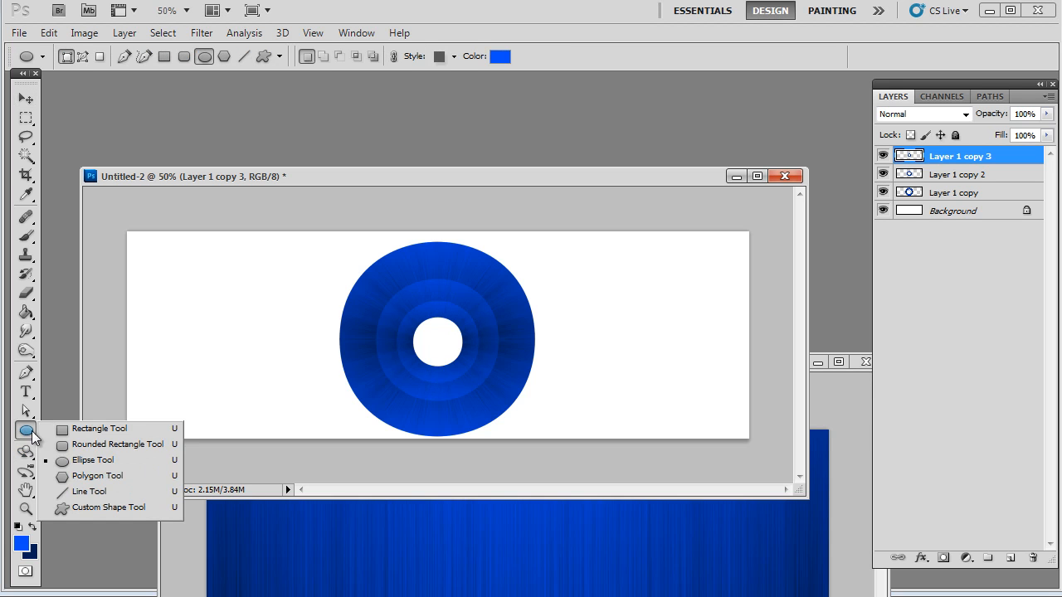
{"action": "left_click", "coordinate": [77, 459]}
{"action": "left_click_drag", "start_coordinate": [398, 302], "coordinate": [482, 386]}
{"action": "left_click_drag", "start_coordinate": [993, 162], "coordinate": [1000, 252]}
{"action": "double_click", "coordinate": [904, 213]}
{"action": "left_click_drag", "start_coordinate": [591, 330], "coordinate": [693, 476]}
{"action": "left_click", "coordinate": [854, 248]}
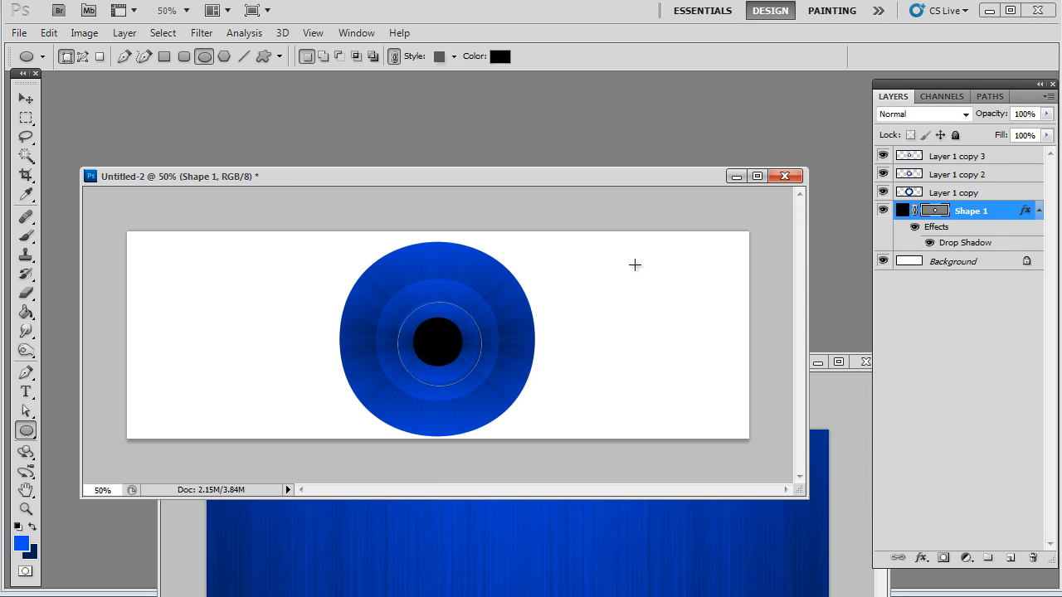
Step: Add a Stroke layer style to the outer ring layer
{"action": "key", "text": "v"}
{"action": "left_click", "coordinate": [596, 268]}
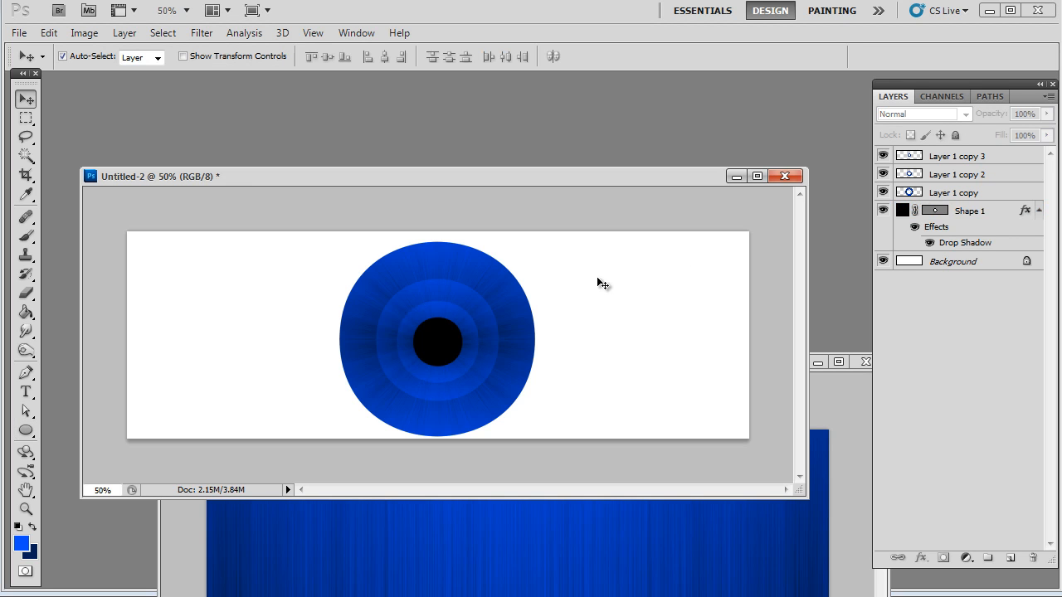
{"action": "left_click", "coordinate": [501, 281]}
{"action": "double_click", "coordinate": [1010, 199]}
{"action": "left_click", "coordinate": [679, 430]}
Step: Apply a 5 px stroke to the outer ring and reselect the black pupil layer
{"action": "left_click_drag", "start_coordinate": [875, 219], "coordinate": [878, 218]}
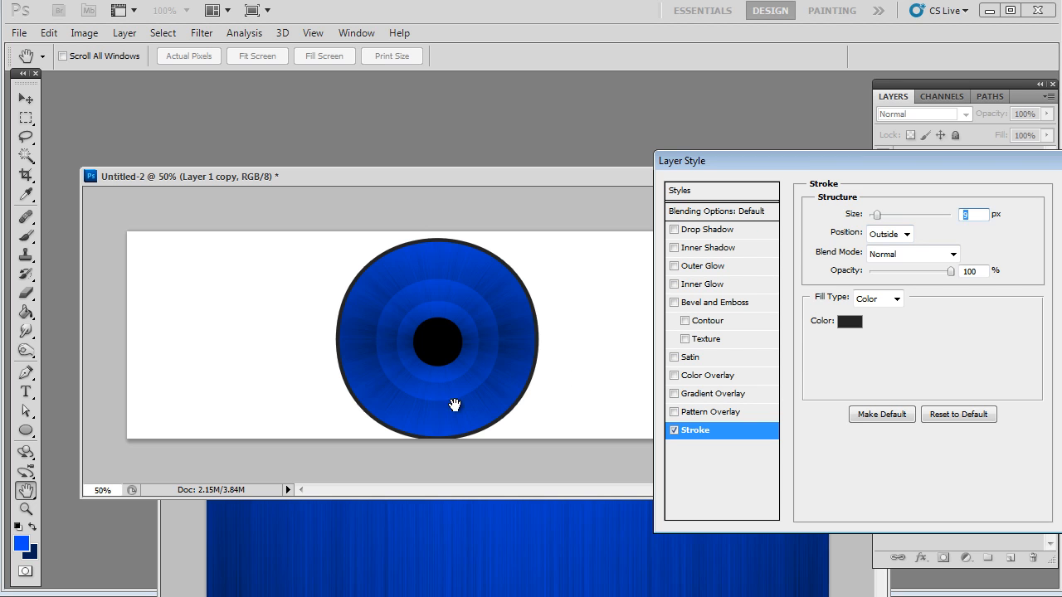
{"action": "key", "text": "Return"}
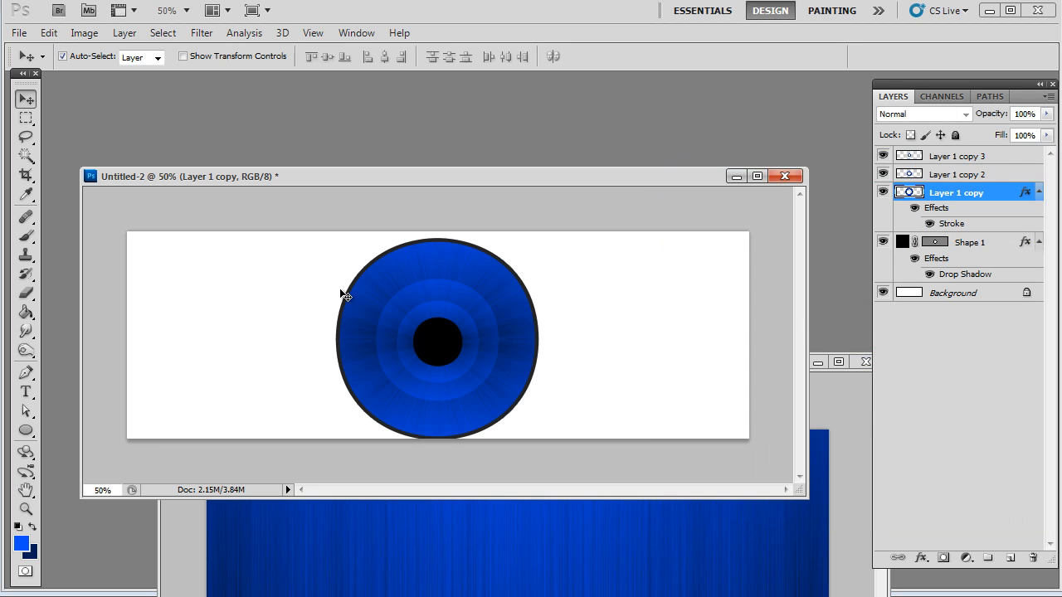
{"action": "left_click", "coordinate": [26, 431]}
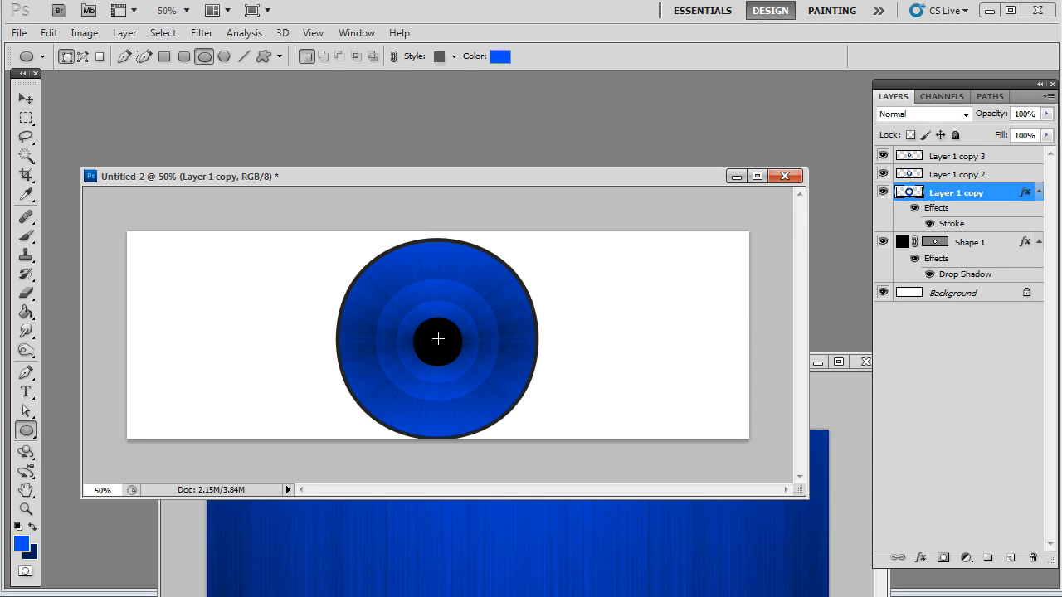
{"action": "key", "text": "v"}
{"action": "left_click", "coordinate": [989, 245]}
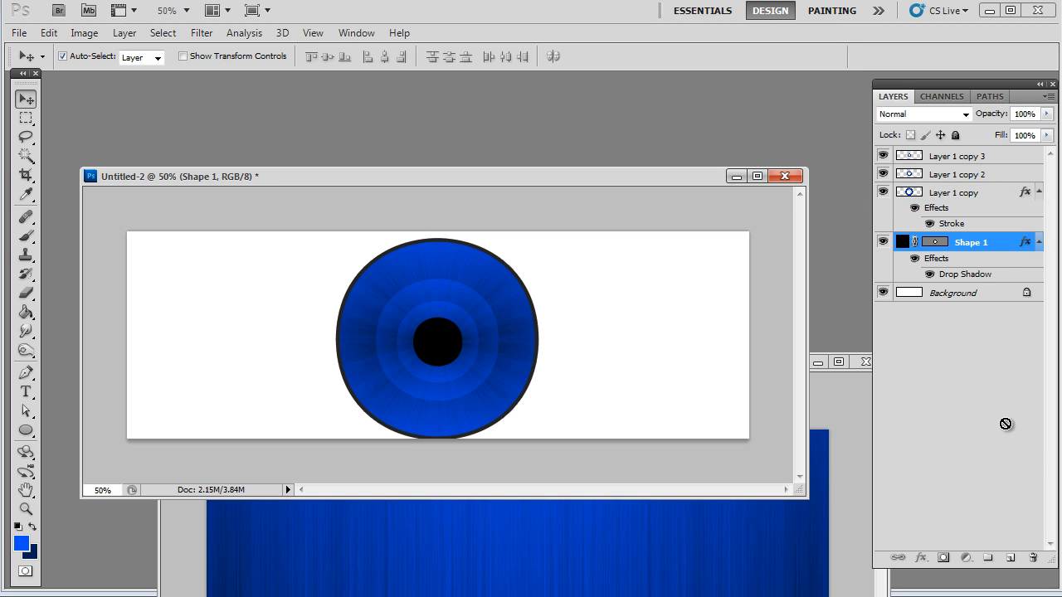
Step: Duplicate the pupil circle and enlarge the copy to about 230% behind the iris
{"action": "left_click_drag", "start_coordinate": [1012, 556], "coordinate": [1012, 556]}
{"action": "key", "text": "ctrl+t"}
{"action": "left_click_drag", "start_coordinate": [482, 303], "coordinate": [536, 249], "text": "alt+shift"}
{"action": "left_click_drag", "start_coordinate": [490, 324], "coordinate": [488, 325]}
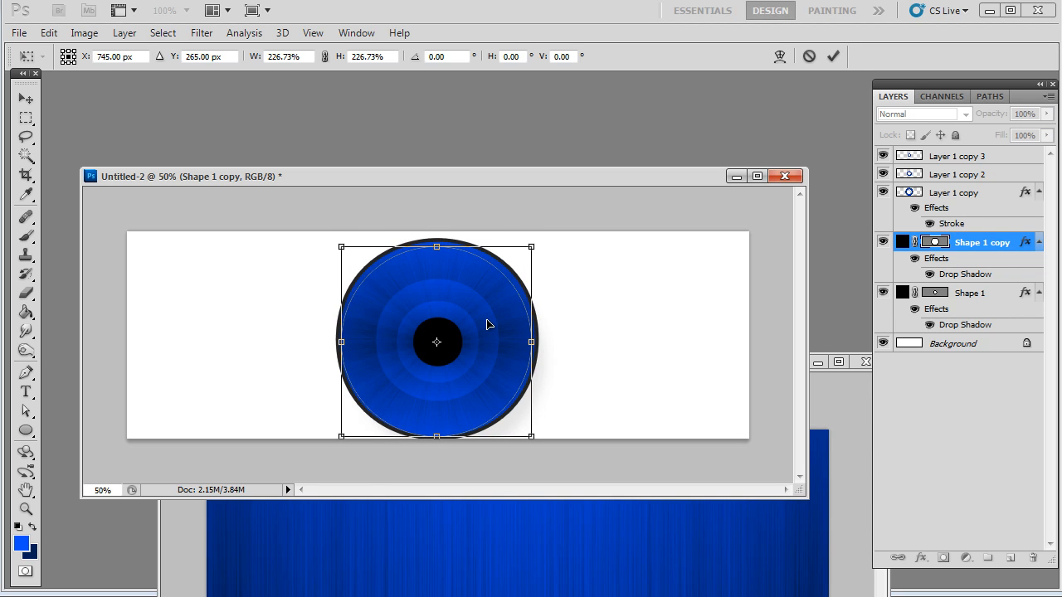
{"action": "left_click_drag", "start_coordinate": [529, 249], "coordinate": [539, 247], "text": "alt"}
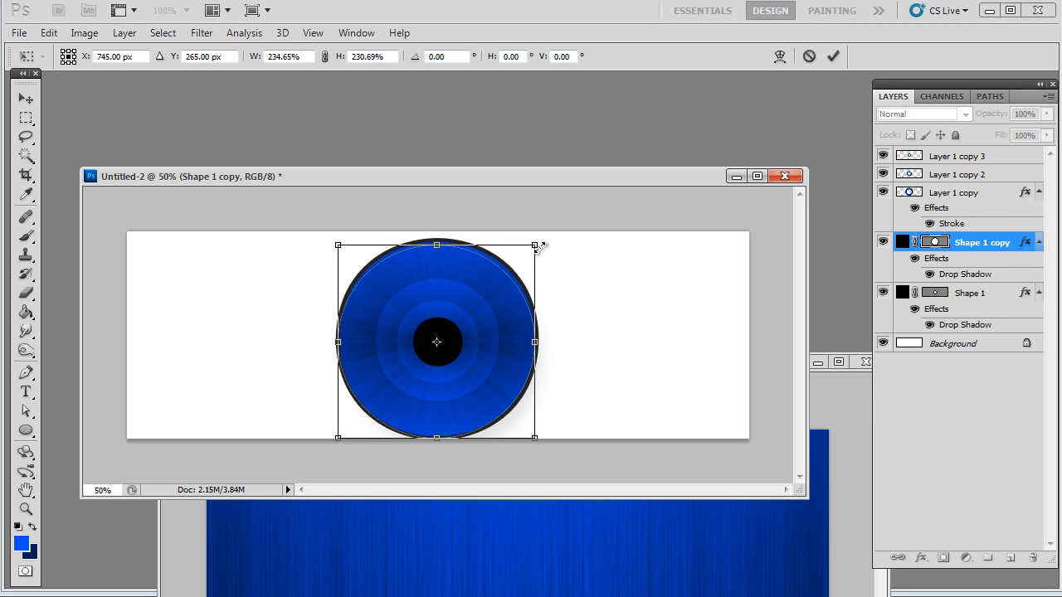
{"action": "key", "text": "Return"}
Step: Clip the three Layer 1 copy texture layers to the iris circle below them
{"action": "left_click", "coordinate": [967, 157]}
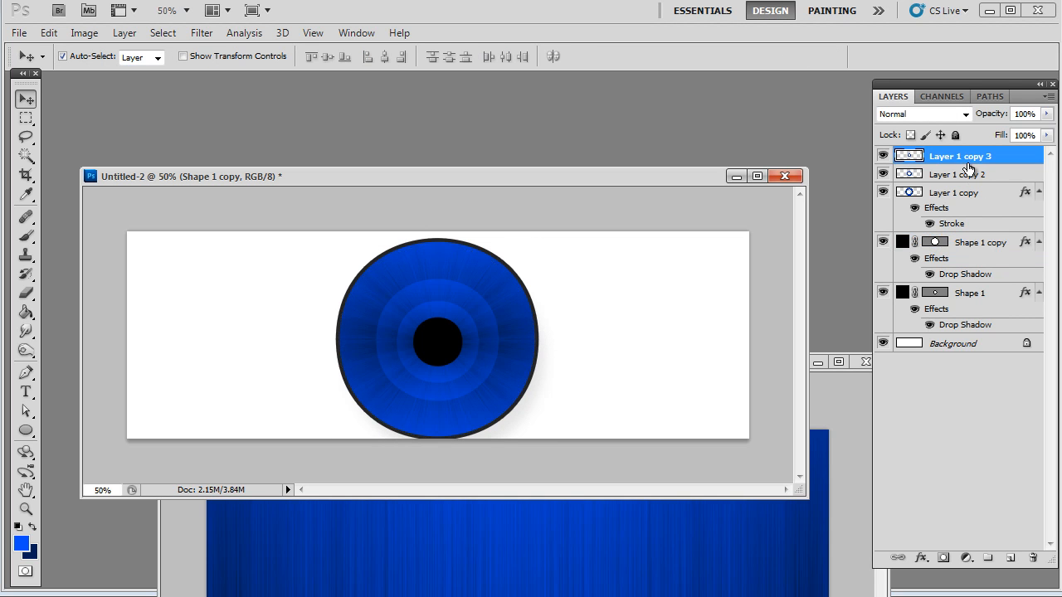
{"action": "left_click", "coordinate": [958, 190], "text": "shift"}
{"action": "right_click", "coordinate": [955, 184]}
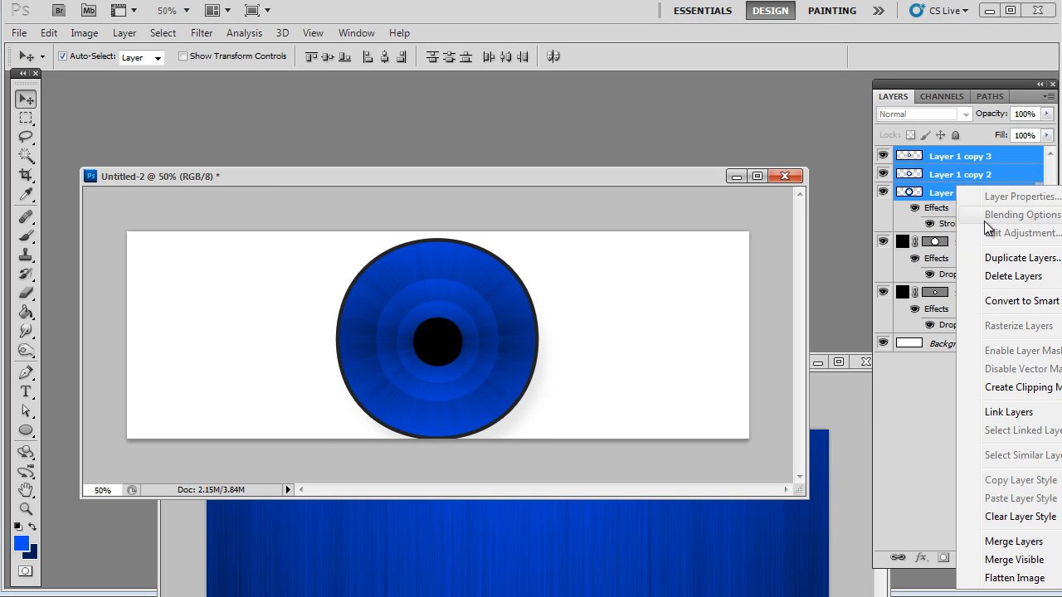
{"action": "left_click", "coordinate": [1021, 396]}
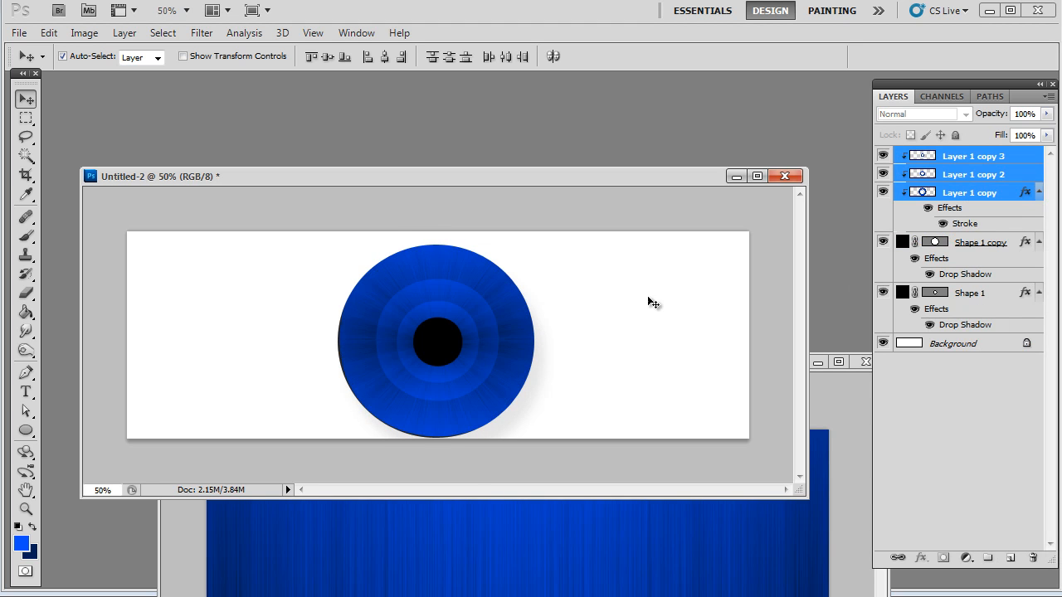
Step: Move the Stroke effect onto Shape 1 copy and shift the whole eye slightly up and right
{"action": "left_click", "coordinate": [1010, 198]}
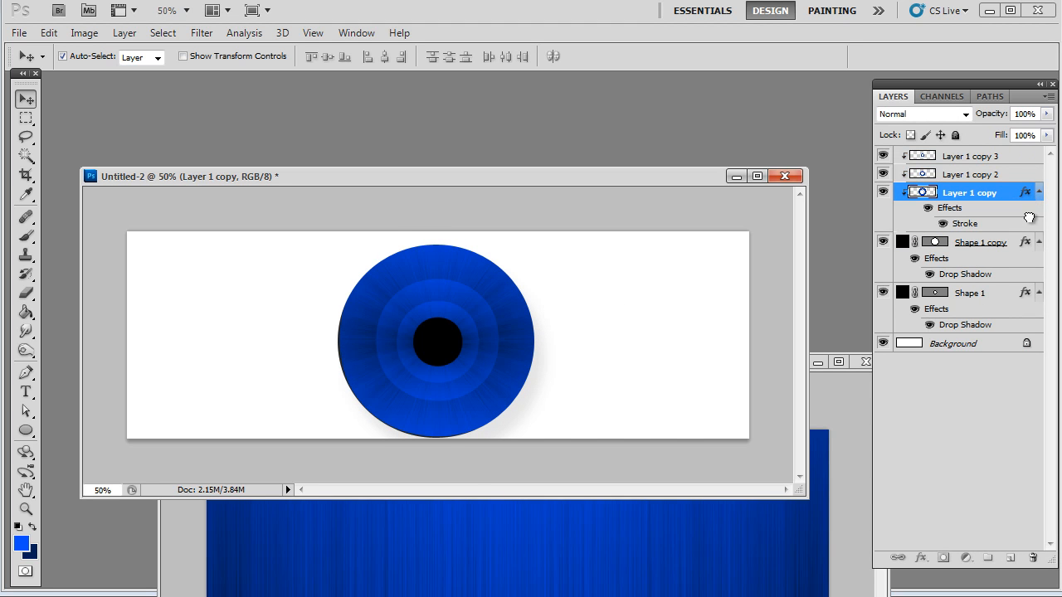
{"action": "left_click_drag", "start_coordinate": [1027, 254], "coordinate": [1023, 267]}
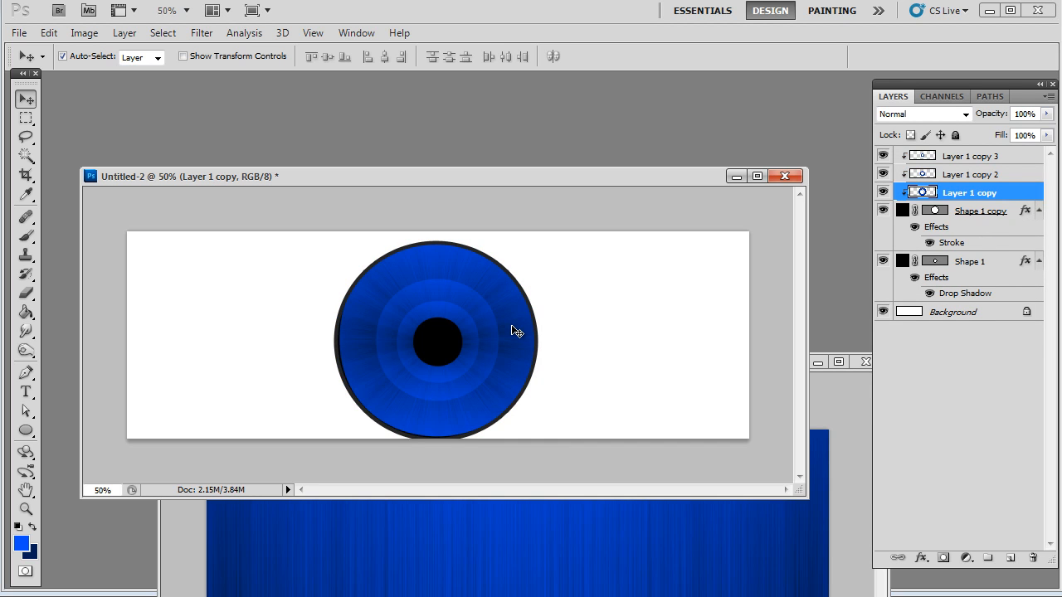
{"action": "left_click", "coordinate": [987, 158]}
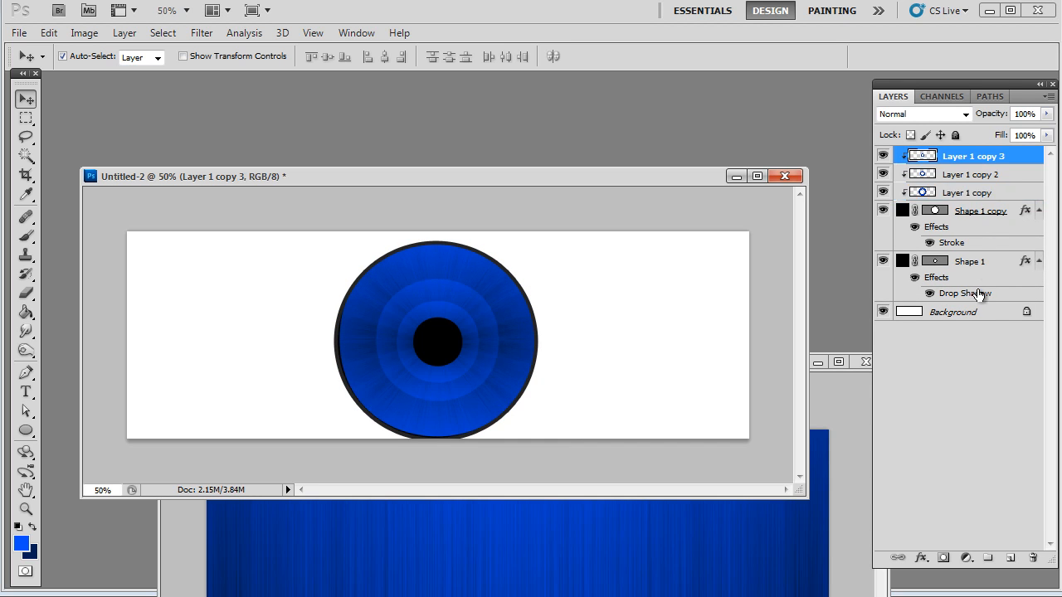
{"action": "left_click", "coordinate": [981, 270], "text": "shift"}
{"action": "left_click_drag", "start_coordinate": [503, 339], "coordinate": [509, 334]}
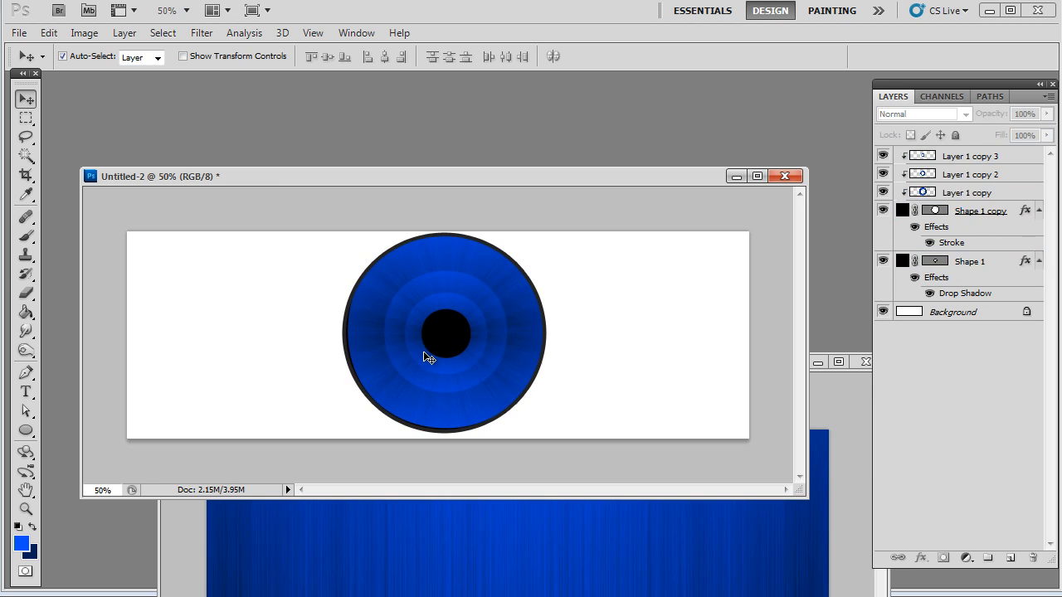
{"action": "left_click", "coordinate": [374, 357]}
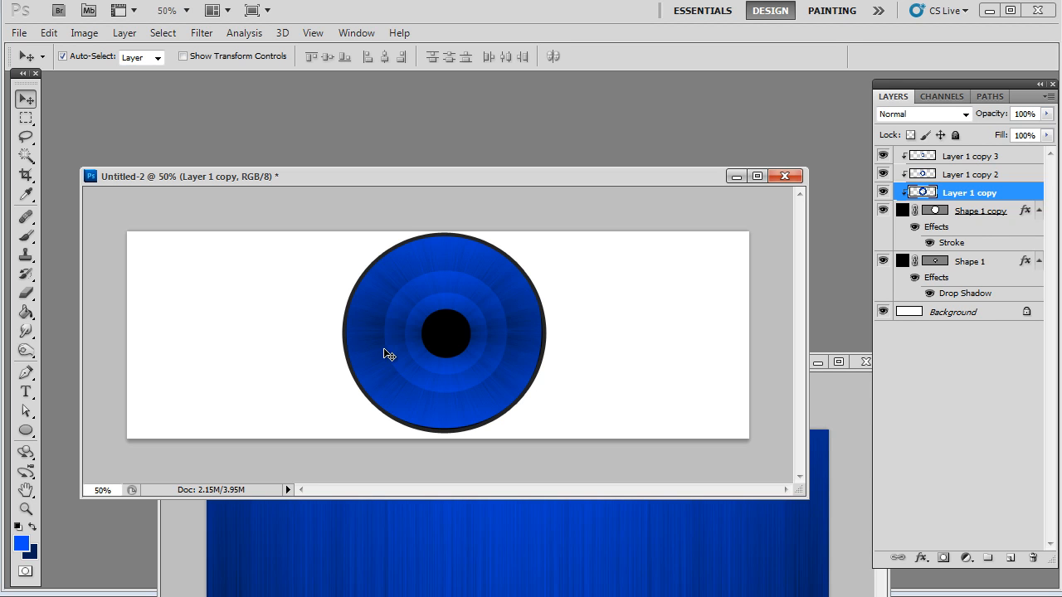
Step: Shrink the Shape 1 copy iris circle to about 96% and nudge it into place
{"action": "left_click", "coordinate": [982, 210]}
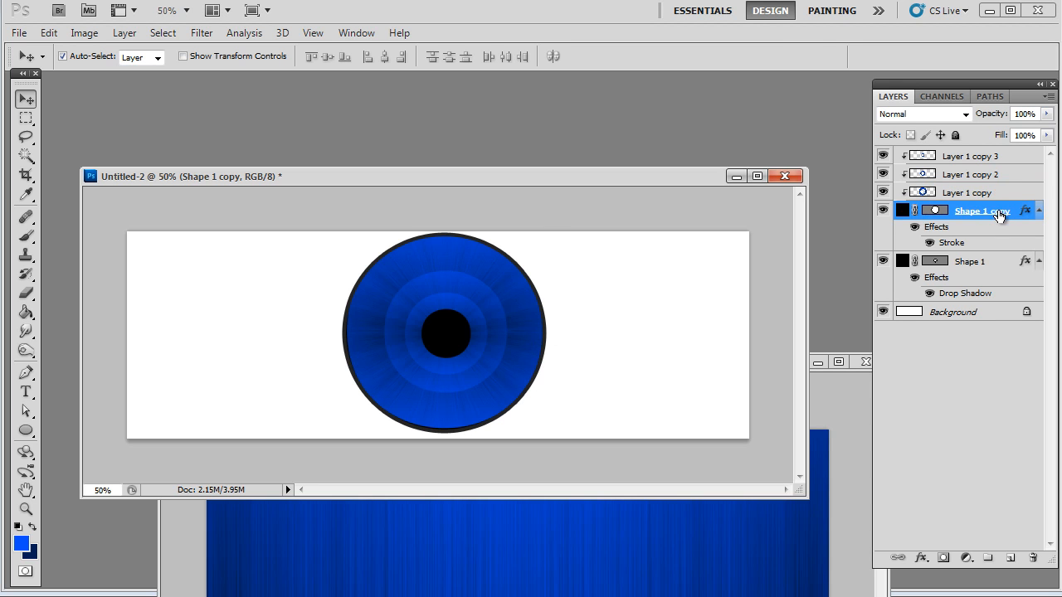
{"action": "key", "text": "ctrl+t"}
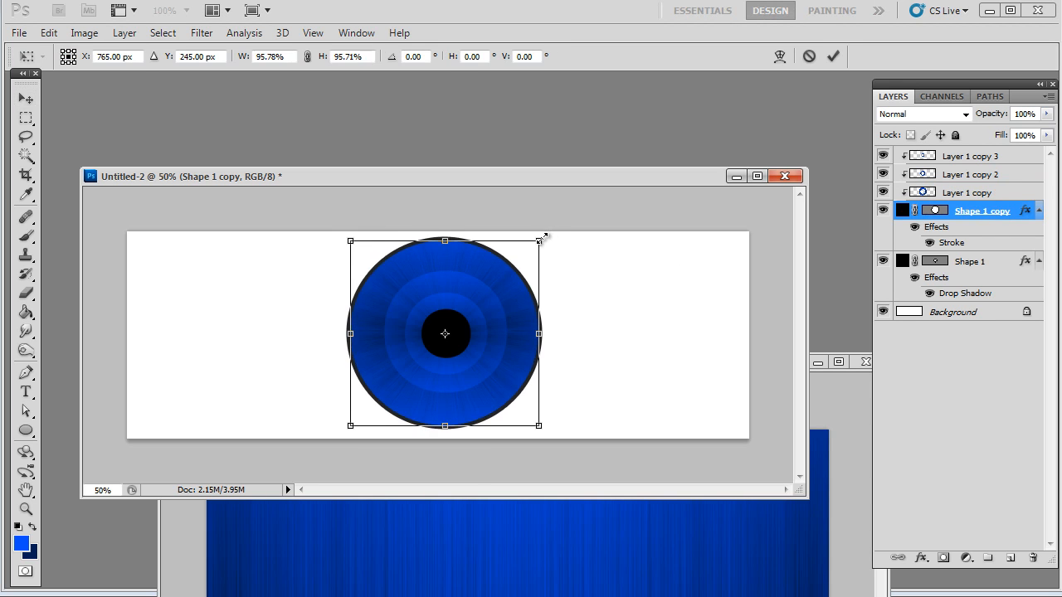
{"action": "key", "text": "Return"}
{"action": "key", "text": "Up"}
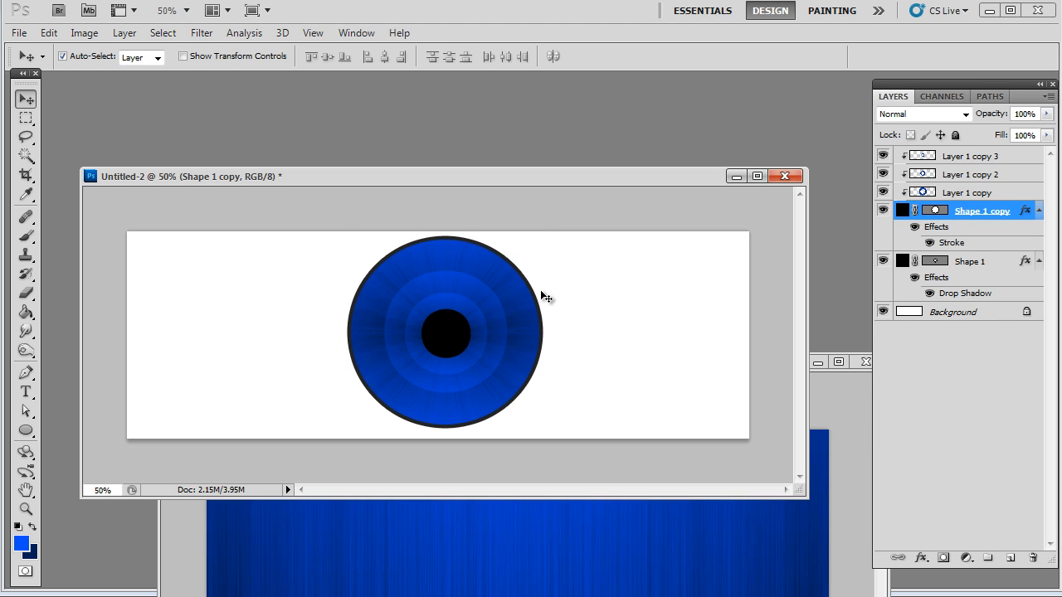
{"action": "key", "text": "Right"}
{"action": "key", "text": "Left"}
Step: Move the Shape 1 pupil to the top of the stack, shrink it to about 81%, and nudge it down
{"action": "left_click", "coordinate": [978, 264]}
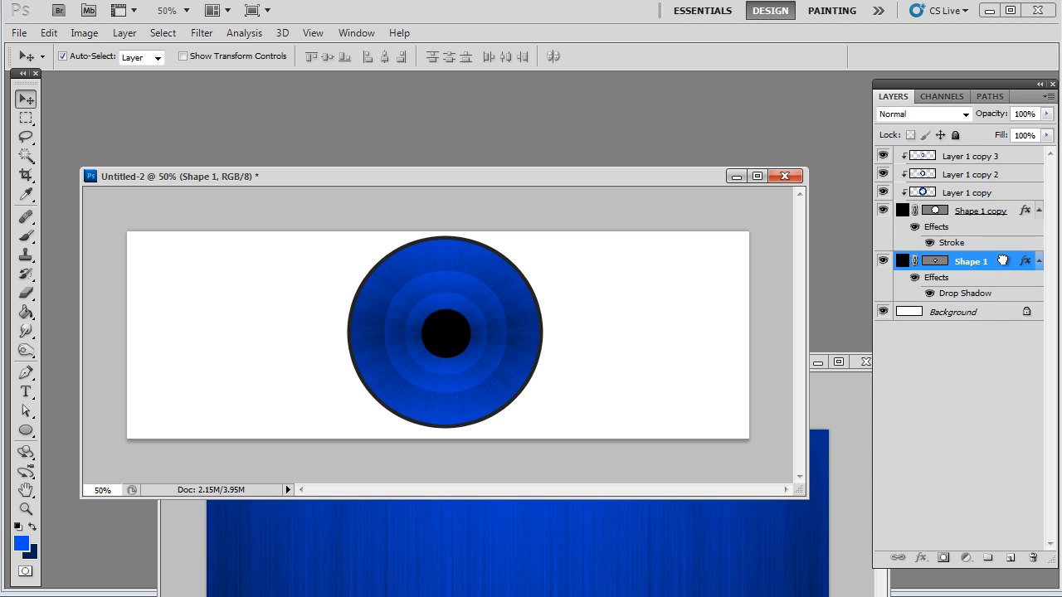
{"action": "left_click_drag", "start_coordinate": [1000, 260], "coordinate": [1000, 153]}
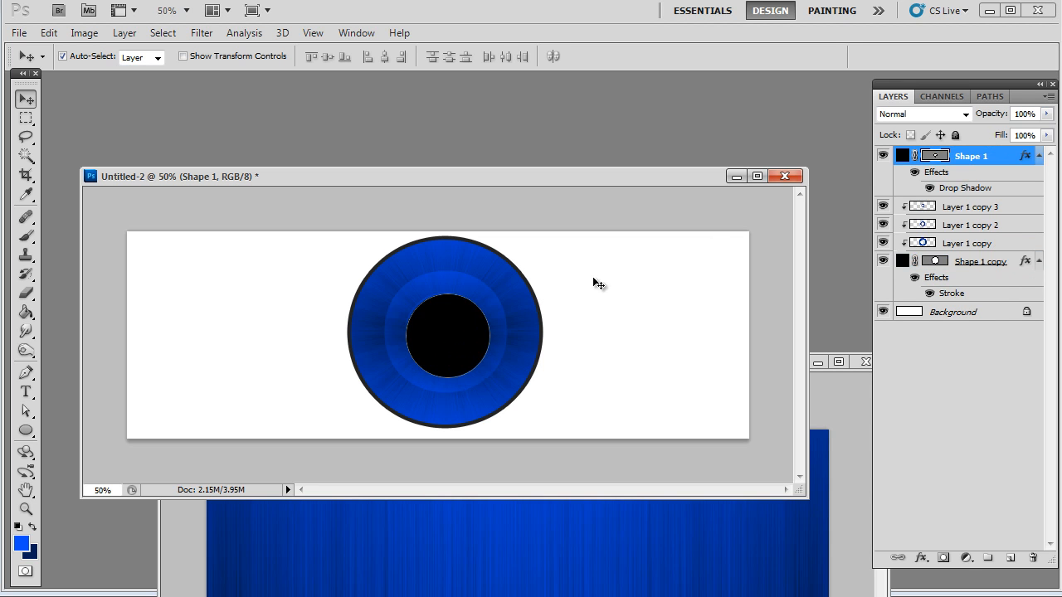
{"action": "left_click_drag", "start_coordinate": [454, 354], "coordinate": [450, 349]}
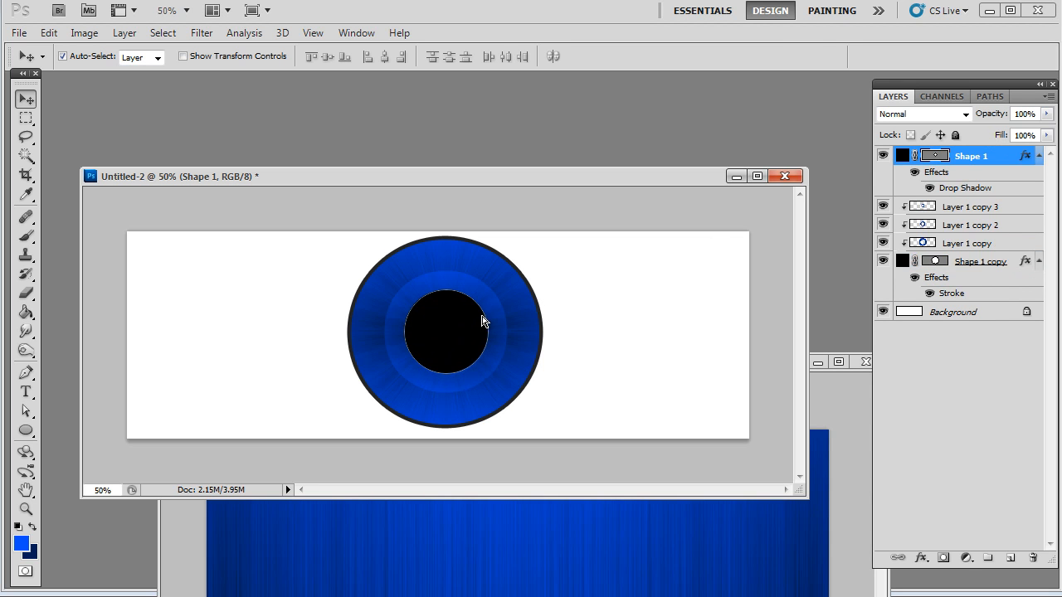
{"action": "key", "text": "ctrl+t"}
{"action": "left_click_drag", "start_coordinate": [490, 286], "coordinate": [479, 298], "text": "alt+shift"}
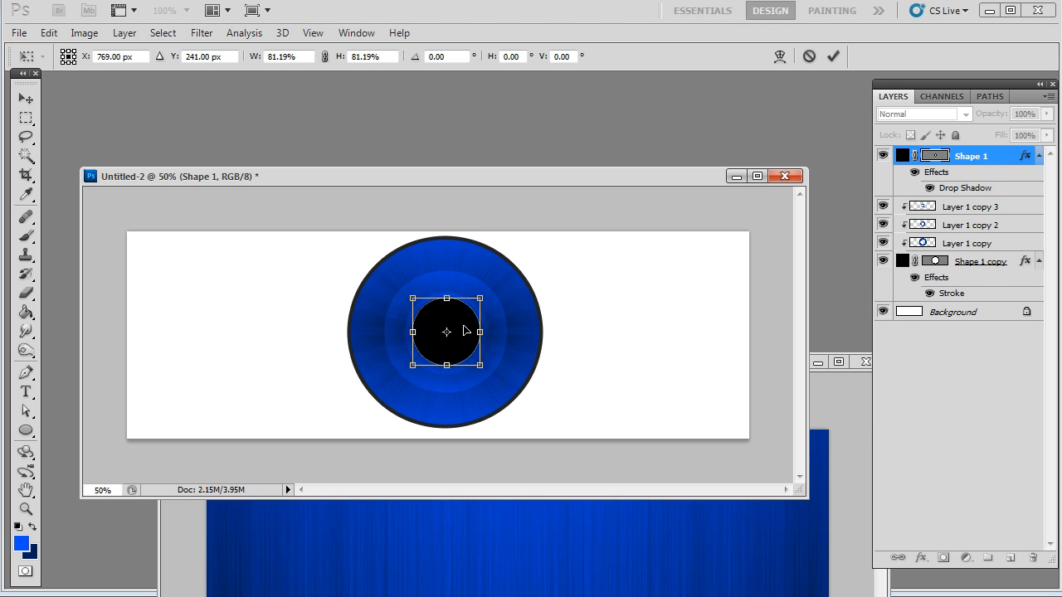
{"action": "key", "text": "Return"}
{"action": "key", "text": "Down"}
{"action": "key", "text": "Down"}
{"action": "key", "text": "Down"}
{"action": "key", "text": "Down"}
{"action": "key", "text": "Down"}
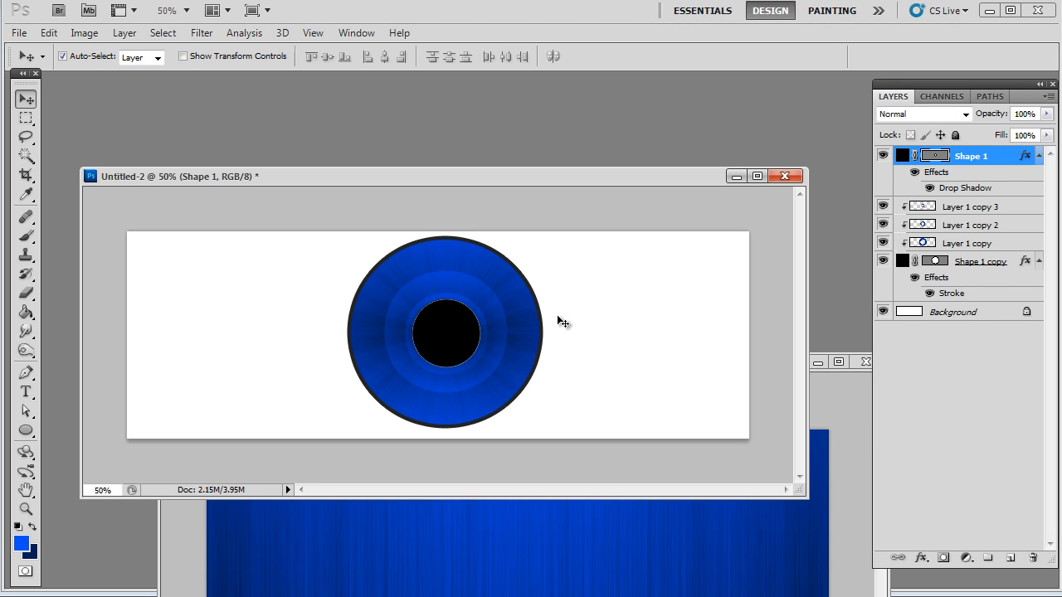
{"action": "left_click", "coordinate": [573, 309]}
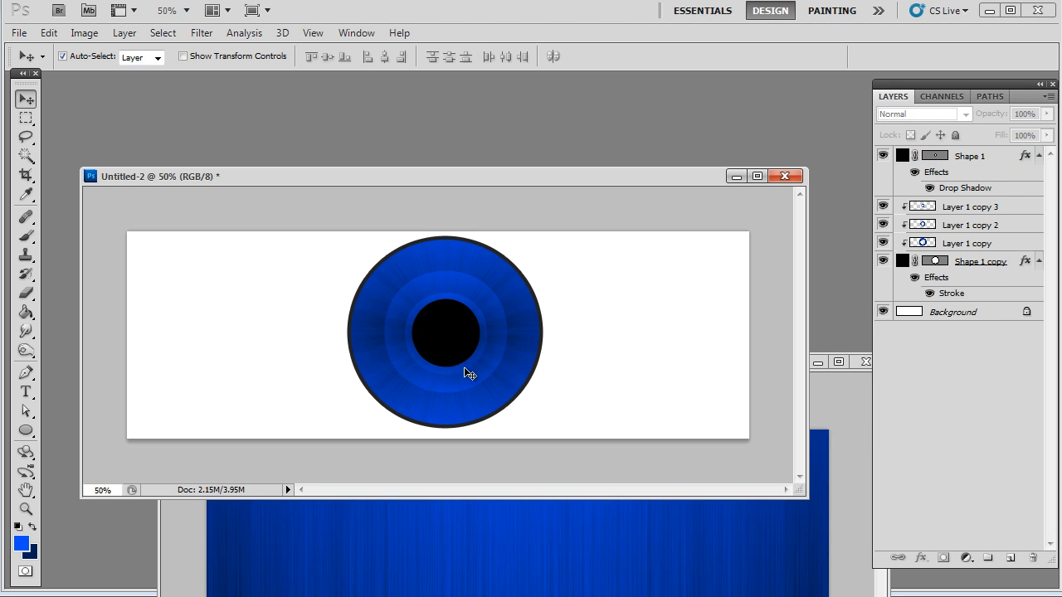
{"action": "left_click", "coordinate": [572, 283]}
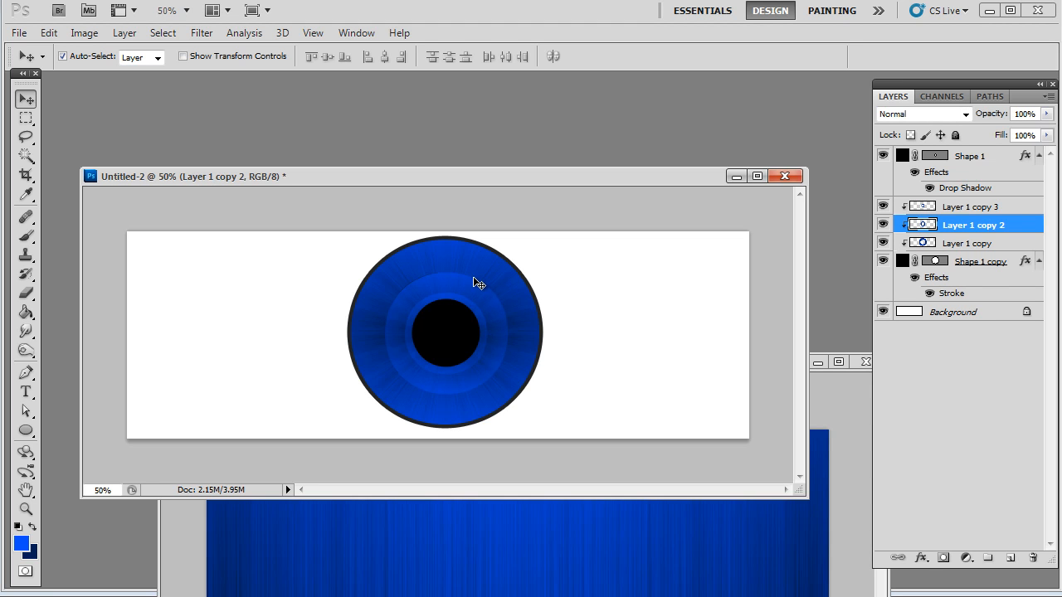
Step: Erase and soften the iris ring texture edges with a 70 px, 0% hardness eraser
{"action": "key", "text": "e"}
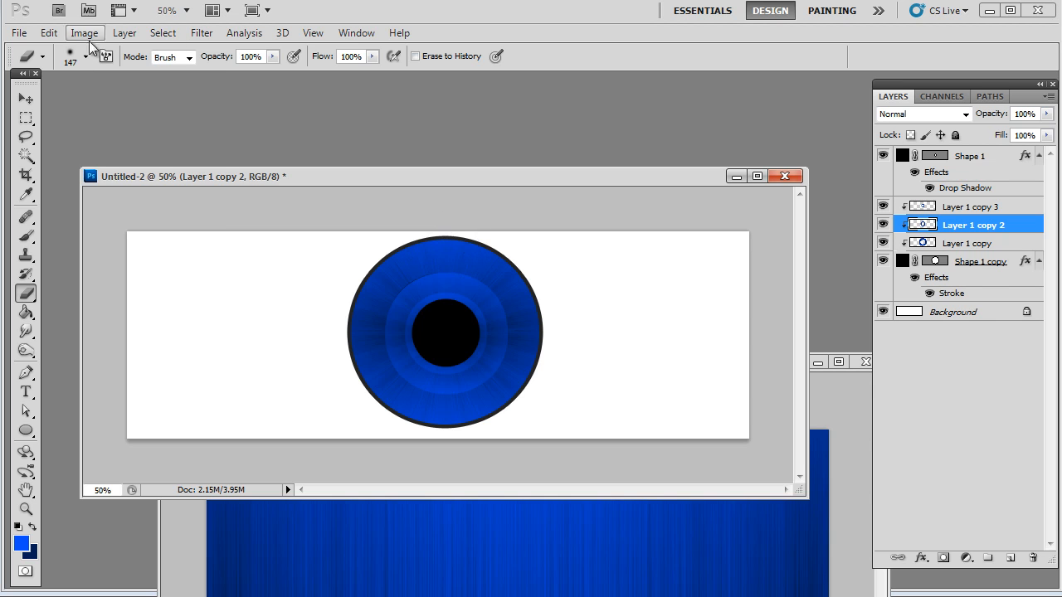
{"action": "left_click", "coordinate": [85, 57]}
{"action": "left_click_drag", "start_coordinate": [89, 103], "coordinate": [88, 104]}
{"action": "left_click_drag", "start_coordinate": [40, 135], "coordinate": [29, 135]}
{"action": "left_click_drag", "start_coordinate": [87, 103], "coordinate": [84, 104]}
{"action": "left_click", "coordinate": [486, 281]}
{"action": "left_click_drag", "start_coordinate": [487, 280], "coordinate": [517, 310]}
{"action": "key", "text": "ctrl+z"}
{"action": "mouse_move", "coordinate": [462, 266]}
{"action": "left_mouse_down"}
{"action": "mouse_move", "coordinate": [481, 268]}
{"action": "mouse_move", "coordinate": [474, 259]}
{"action": "mouse_move", "coordinate": [407, 268]}
{"action": "left_mouse_up"}
{"action": "mouse_move", "coordinate": [371, 303]}
{"action": "left_mouse_down"}
{"action": "mouse_move", "coordinate": [379, 296]}
{"action": "mouse_move", "coordinate": [372, 355]}
{"action": "mouse_move", "coordinate": [434, 405]}
{"action": "mouse_move", "coordinate": [473, 398]}
{"action": "mouse_move", "coordinate": [513, 352]}
{"action": "left_mouse_up"}
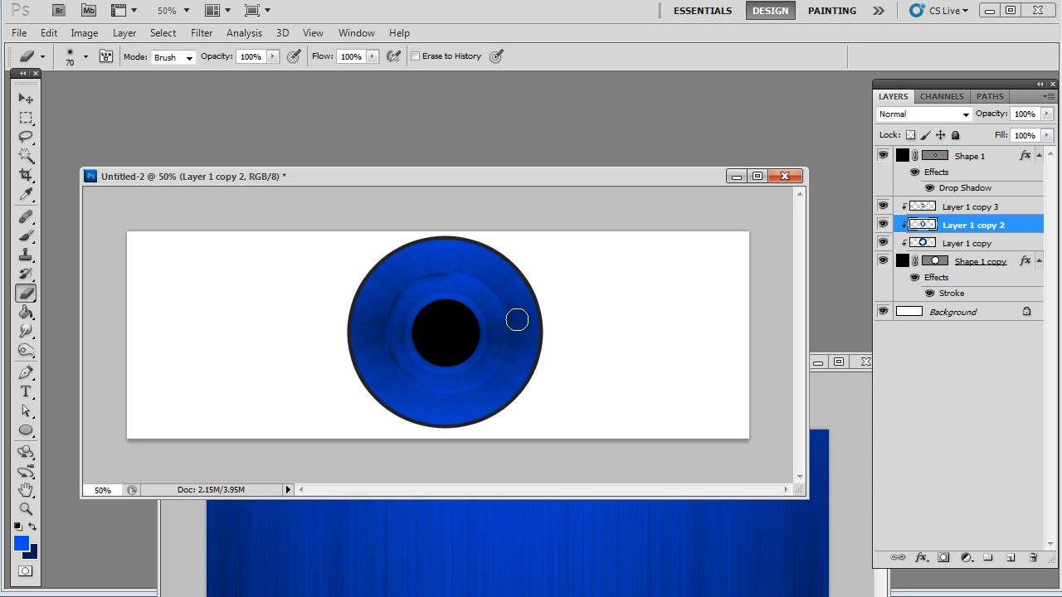
{"action": "mouse_move", "coordinate": [509, 291]}
{"action": "left_mouse_down"}
{"action": "mouse_move", "coordinate": [448, 256]}
{"action": "mouse_move", "coordinate": [516, 264]}
{"action": "left_mouse_up"}
Step: Rescale the Layer 1 copy 2 and copy 3 textures and shift copy 2 slightly left
{"action": "key", "text": "ctrl+t"}
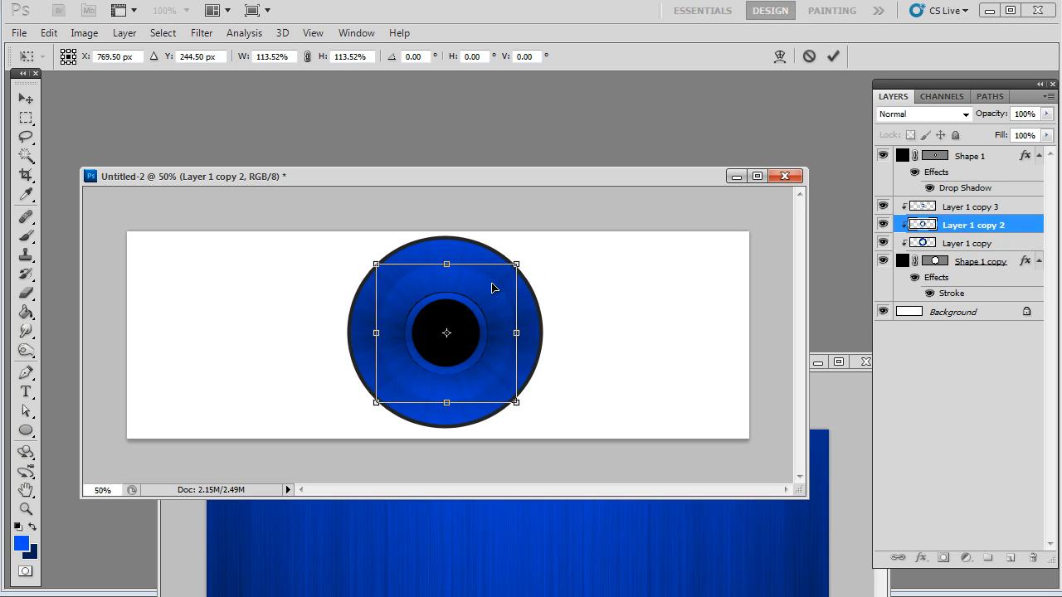
{"action": "key", "text": "Return"}
{"action": "key", "text": "v"}
{"action": "left_click", "coordinate": [483, 319]}
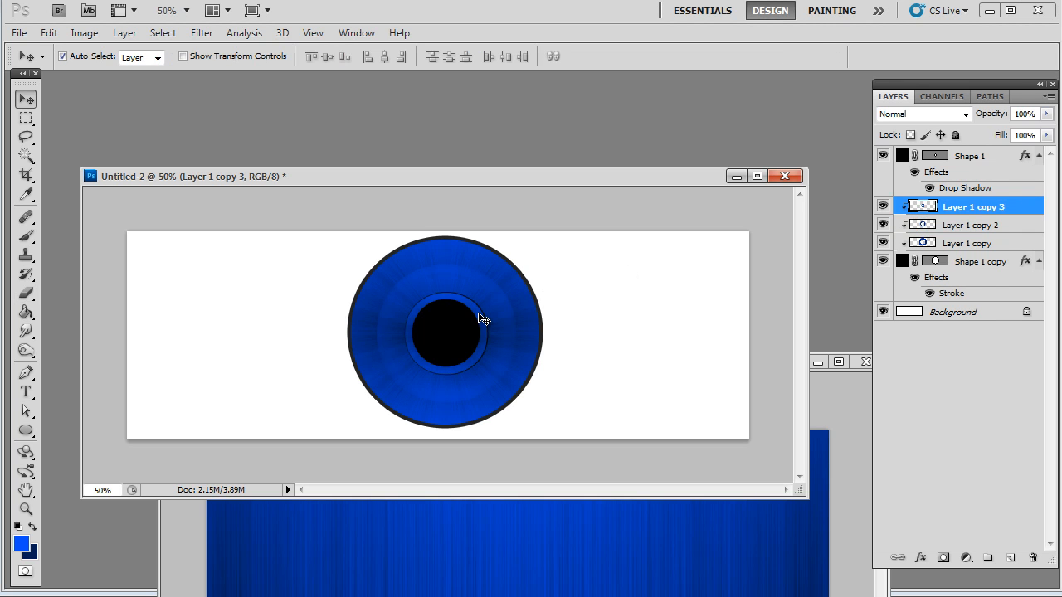
{"action": "key", "text": "ctrl+t"}
{"action": "left_click_drag", "start_coordinate": [487, 292], "coordinate": [502, 279]}
{"action": "key", "text": "Return"}
{"action": "key", "text": "e"}
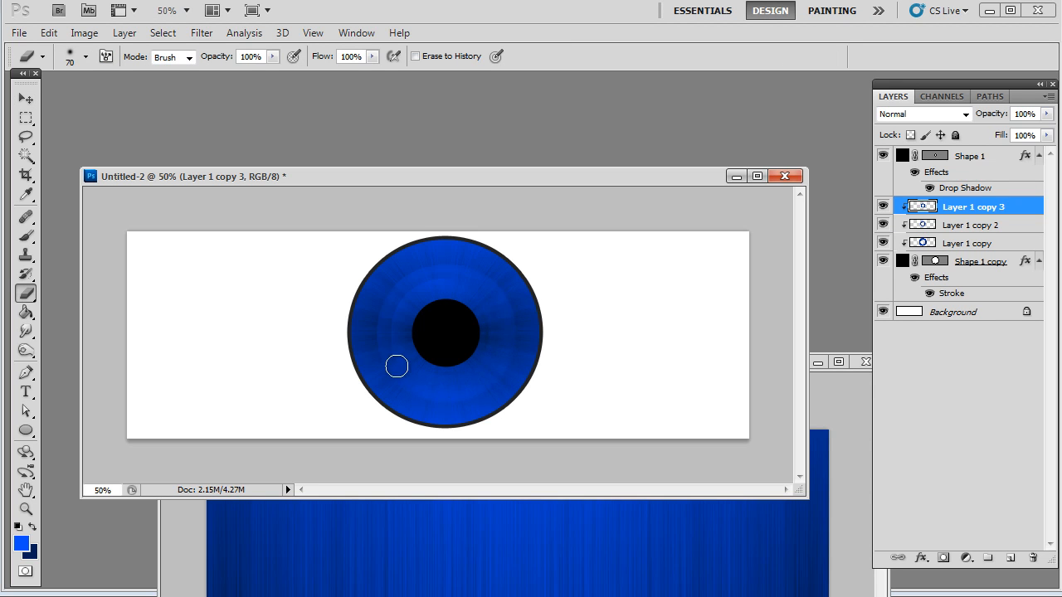
{"action": "key", "text": "v"}
{"action": "left_click_drag", "start_coordinate": [499, 314], "coordinate": [496, 314]}
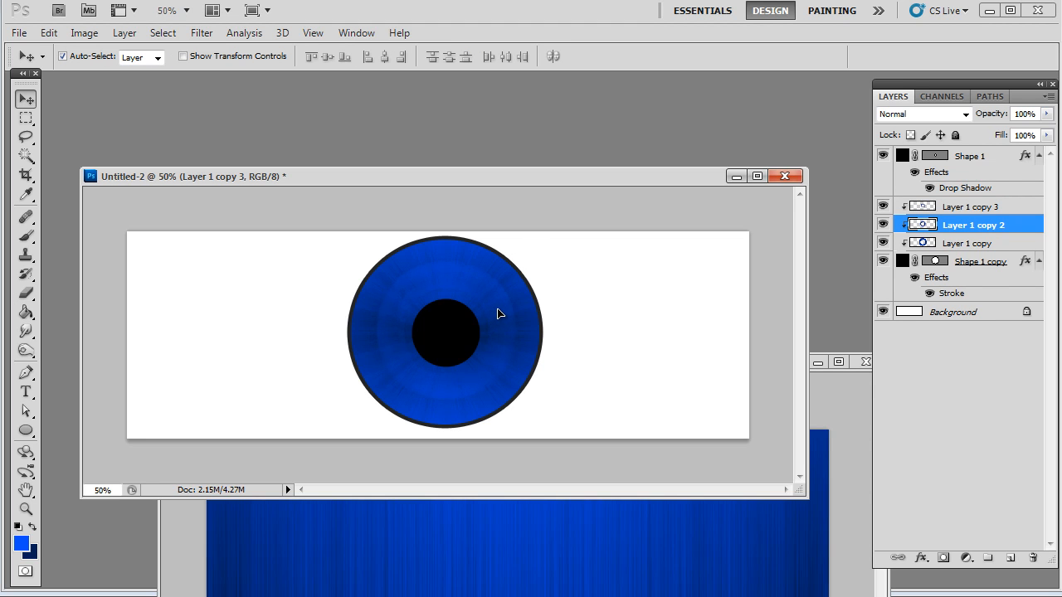
Step: Enlarge the Shape 1 pupil to about 112% around its centre
{"action": "left_click", "coordinate": [445, 317]}
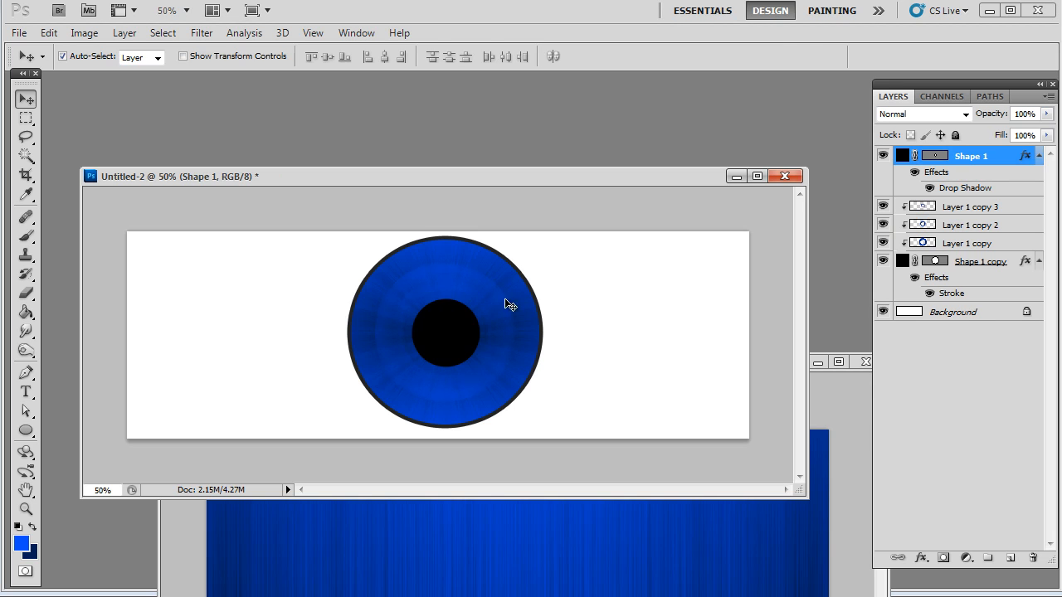
{"action": "key", "text": "ctrl+t"}
{"action": "left_click_drag", "start_coordinate": [480, 298], "coordinate": [488, 291], "text": "alt"}
{"action": "key", "text": "Return"}
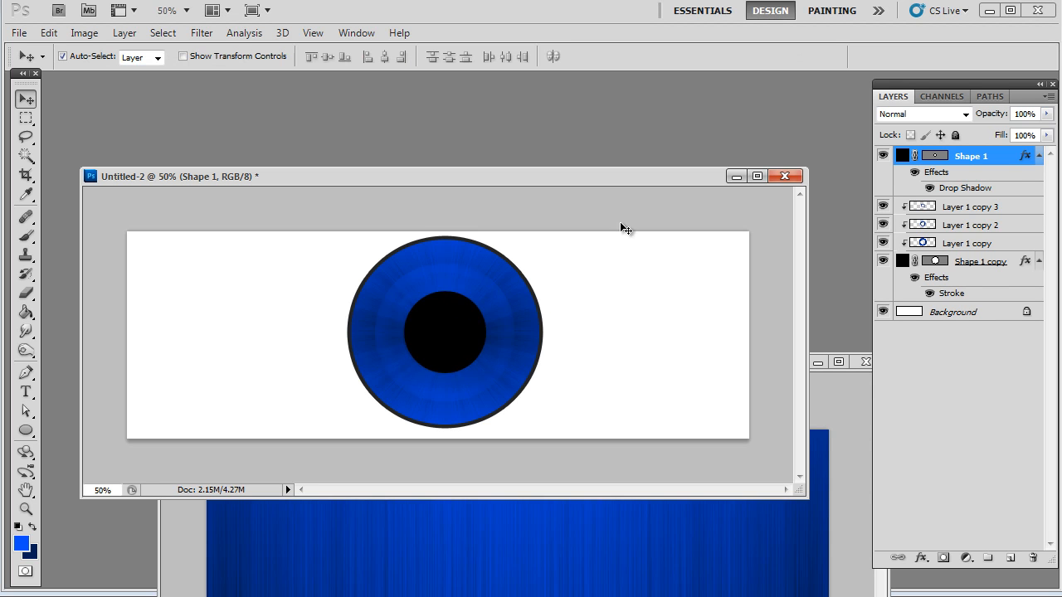
Step: Merge the three iris texture layers into one layer
{"action": "left_click", "coordinate": [977, 208]}
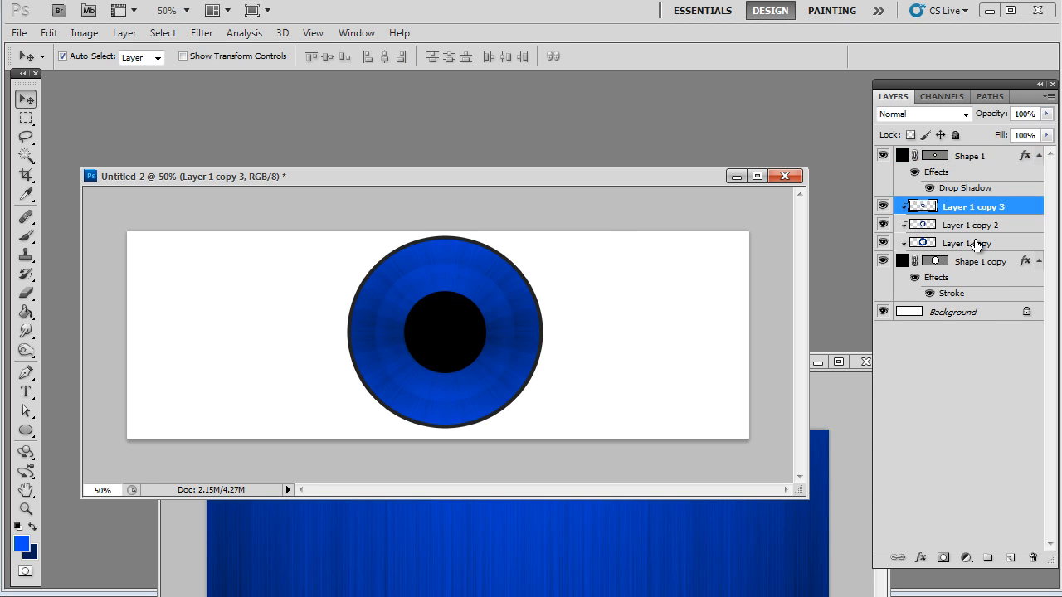
{"action": "left_click", "coordinate": [976, 242], "text": "shift"}
{"action": "right_click", "coordinate": [977, 241]}
{"action": "left_click", "coordinate": [1030, 593]}
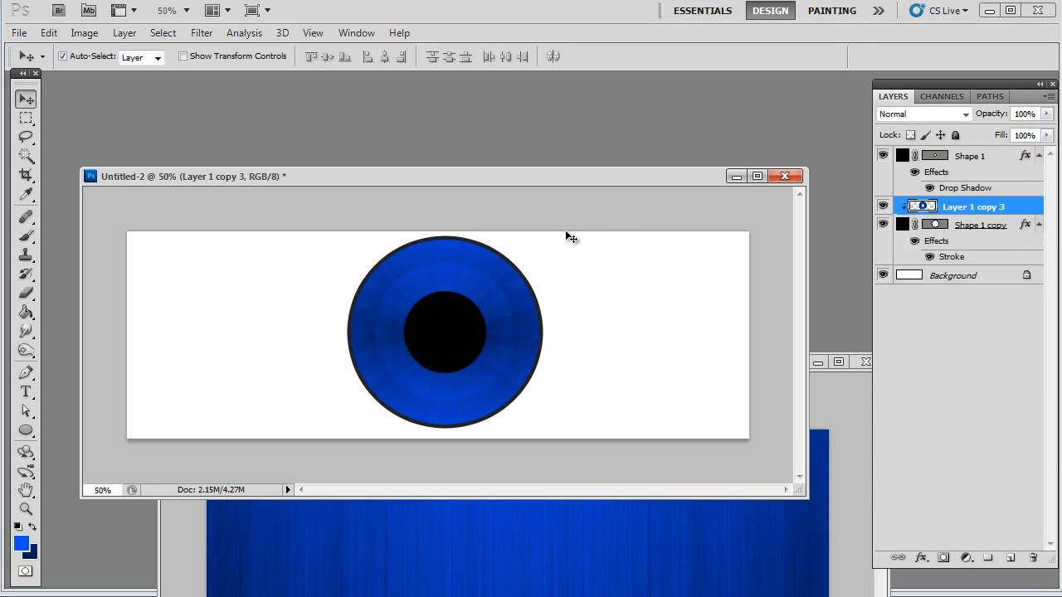
Step: Apply Hue/Saturation to the iris texture: Hue -14, Saturation +8, Lightness +7
{"action": "left_click", "coordinate": [83, 32]}
{"action": "mouse_move", "coordinate": [146, 75]}
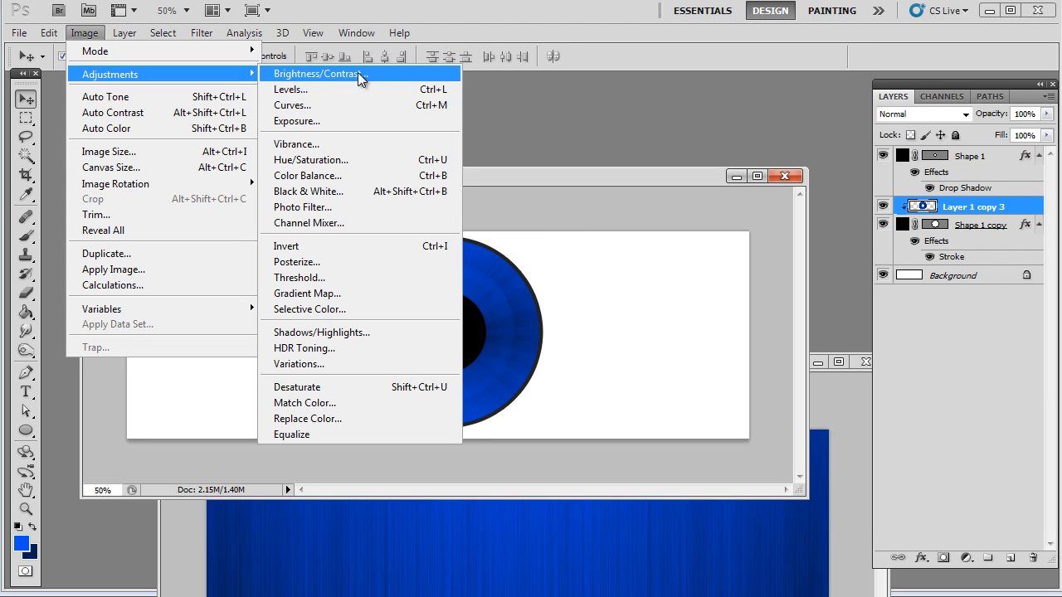
{"action": "left_click", "coordinate": [347, 161]}
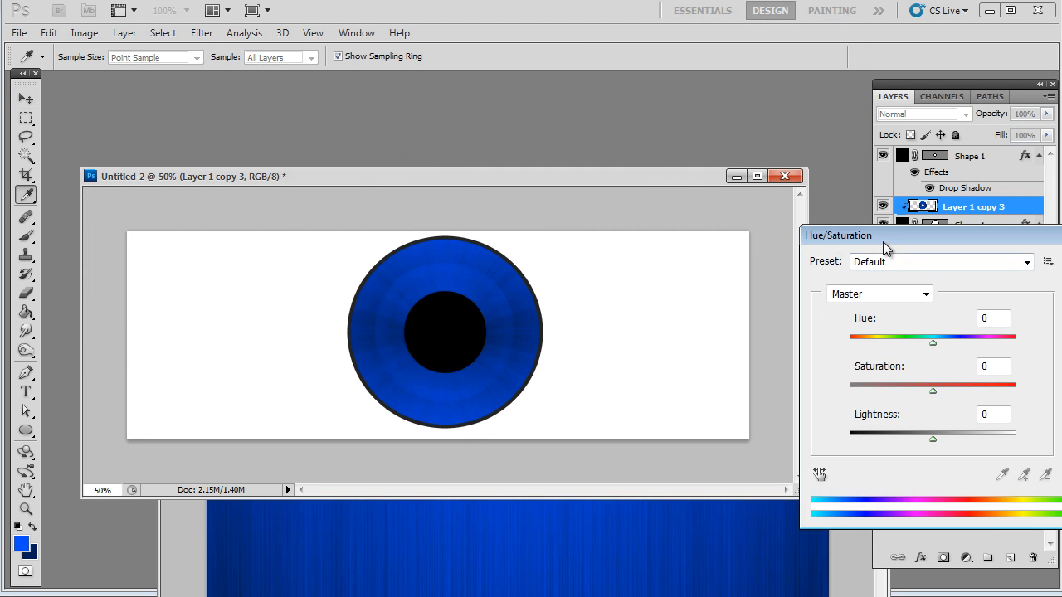
{"action": "left_click_drag", "start_coordinate": [882, 244], "coordinate": [742, 157]}
{"action": "left_click_drag", "start_coordinate": [793, 346], "coordinate": [802, 348]}
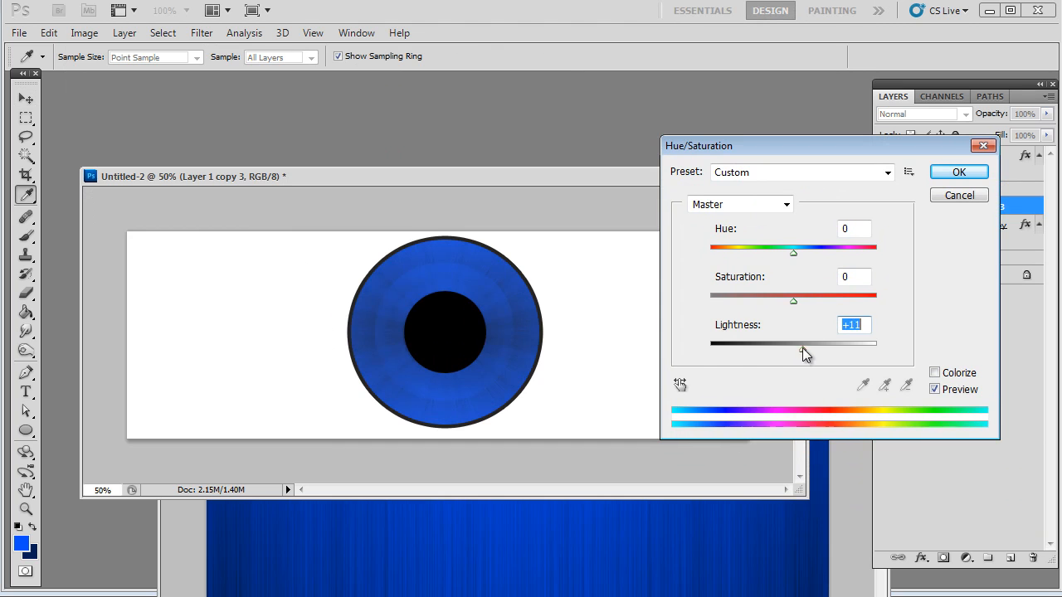
{"action": "mouse_move", "coordinate": [793, 301]}
{"action": "left_mouse_down"}
{"action": "mouse_move", "coordinate": [831, 298]}
{"action": "mouse_move", "coordinate": [800, 297]}
{"action": "left_mouse_up"}
{"action": "left_click_drag", "start_coordinate": [793, 251], "coordinate": [784, 259]}
{"action": "mouse_move", "coordinate": [801, 349]}
{"action": "left_mouse_down"}
{"action": "mouse_move", "coordinate": [786, 350]}
{"action": "mouse_move", "coordinate": [799, 349]}
{"action": "left_mouse_up"}
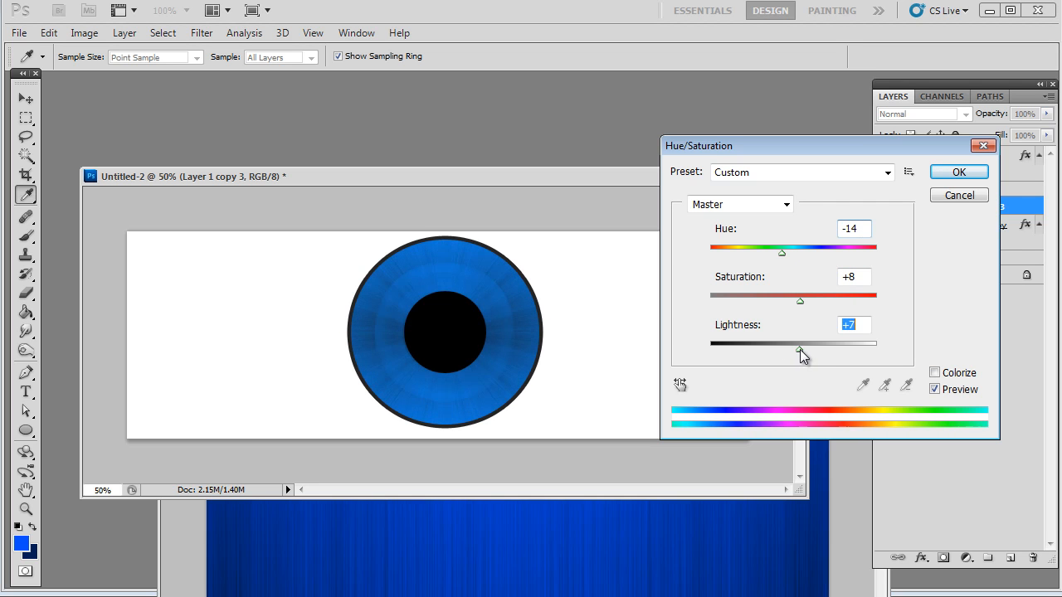
{"action": "left_click", "coordinate": [959, 174]}
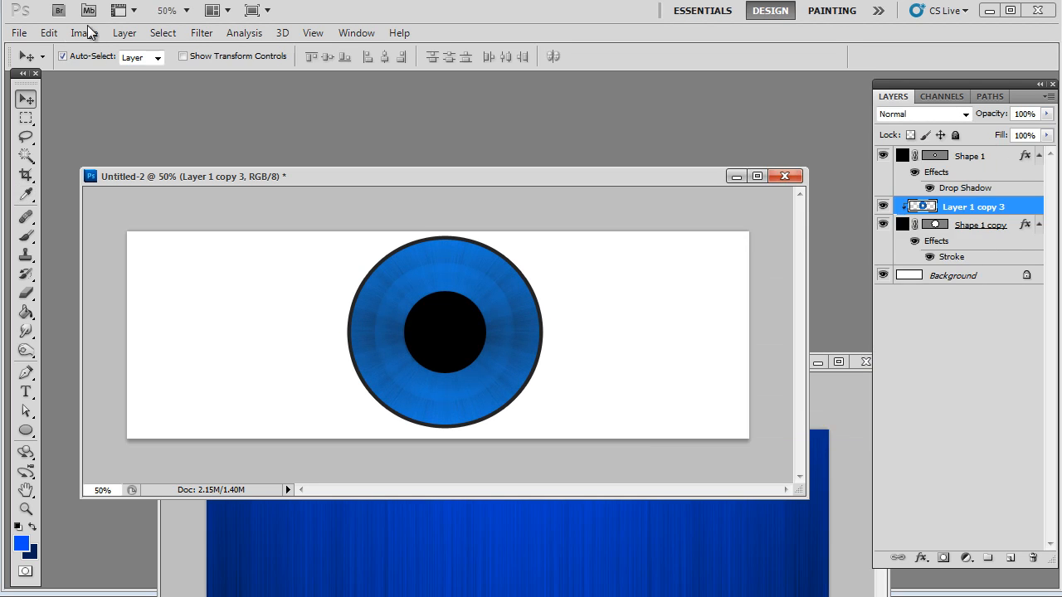
Step: Apply legacy Brightness/Contrast to the iris with Brightness -25 and Contrast 42
{"action": "left_click", "coordinate": [84, 32]}
{"action": "mouse_move", "coordinate": [106, 74]}
{"action": "left_click", "coordinate": [328, 73]}
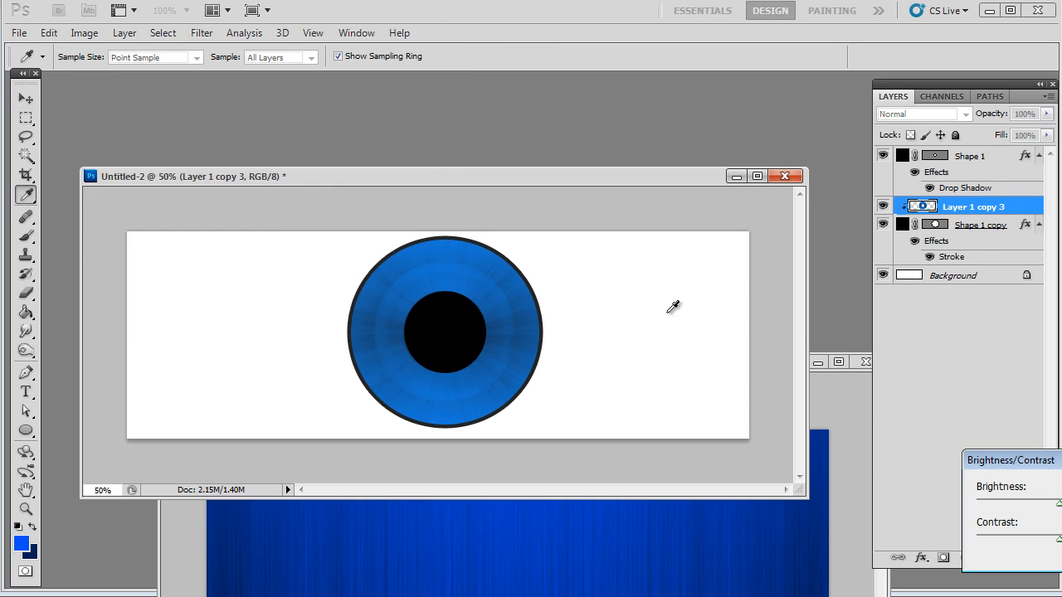
{"action": "left_click_drag", "start_coordinate": [1028, 461], "coordinate": [746, 266]}
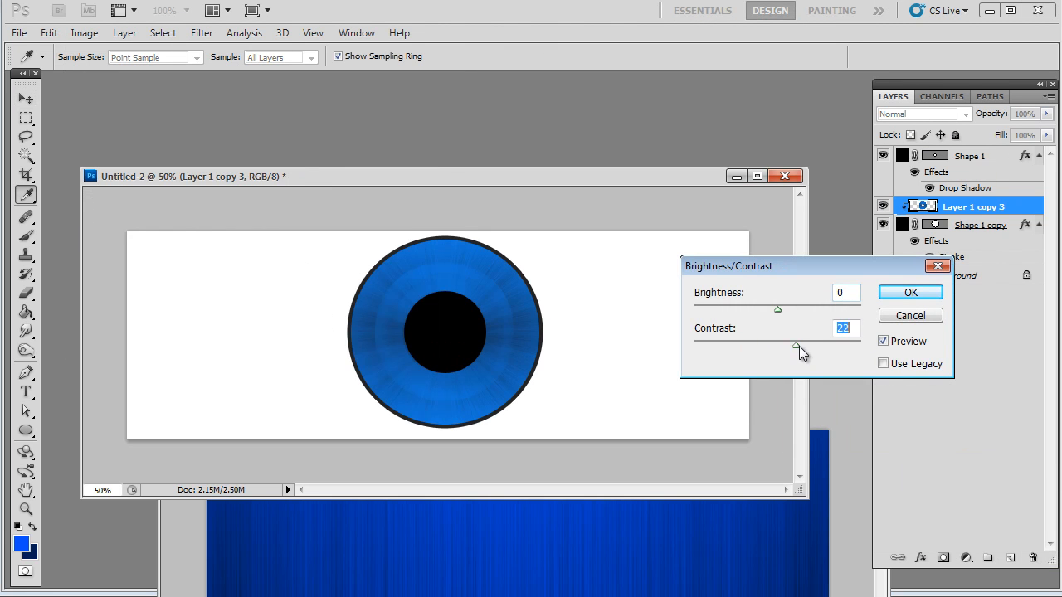
{"action": "left_click_drag", "start_coordinate": [778, 310], "coordinate": [772, 309]}
{"action": "left_click", "coordinate": [883, 364]}
{"action": "left_click_drag", "start_coordinate": [804, 347], "coordinate": [820, 347]}
{"action": "left_click_drag", "start_coordinate": [777, 311], "coordinate": [760, 309]}
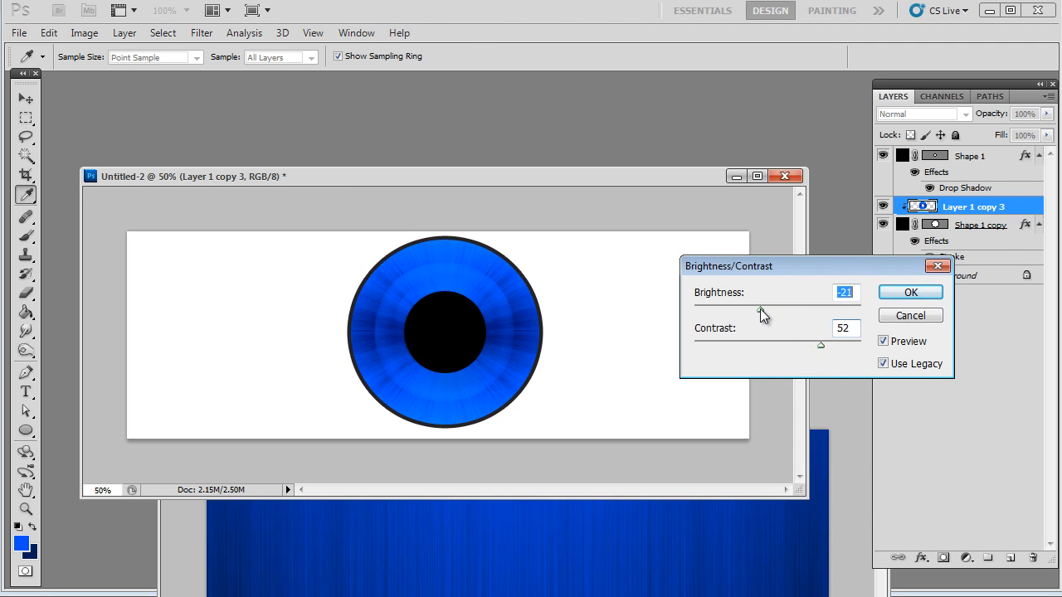
{"action": "left_click_drag", "start_coordinate": [821, 347], "coordinate": [829, 345]}
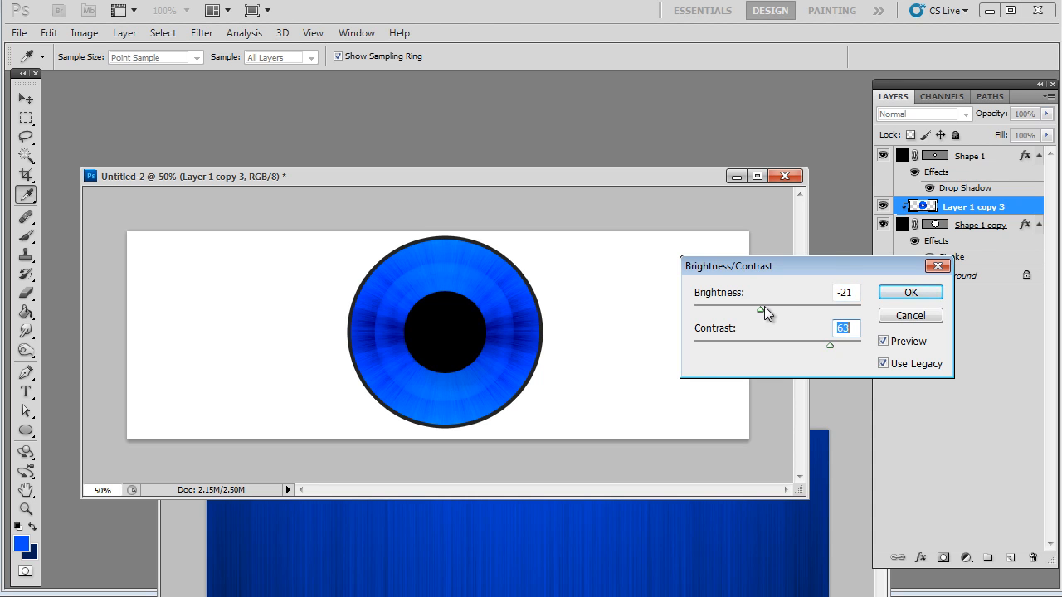
{"action": "left_click_drag", "start_coordinate": [760, 309], "coordinate": [744, 310]}
{"action": "left_click_drag", "start_coordinate": [830, 346], "coordinate": [813, 345]}
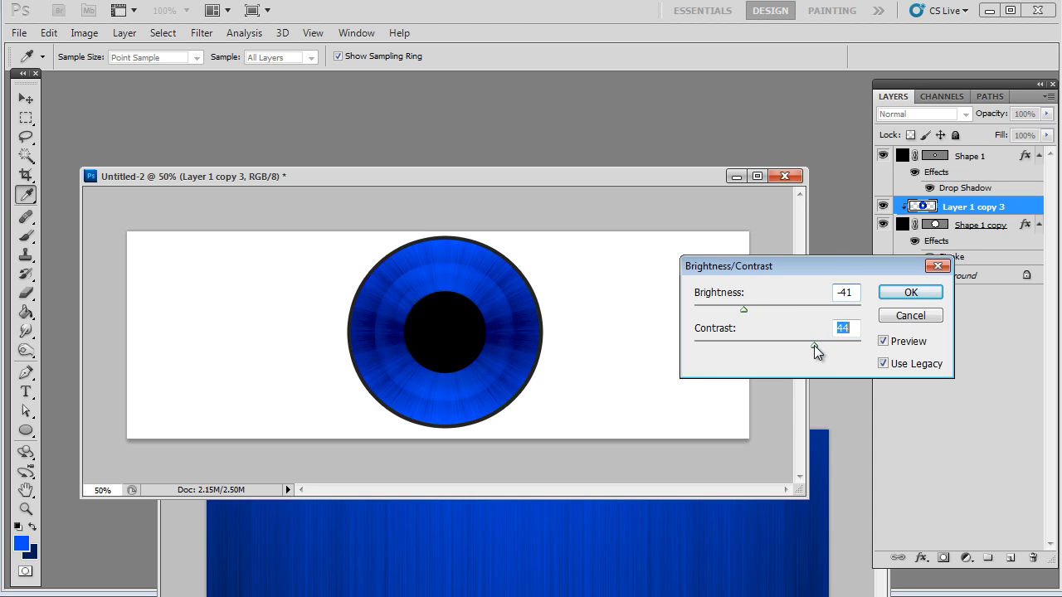
{"action": "left_click_drag", "start_coordinate": [743, 309], "coordinate": [755, 308]}
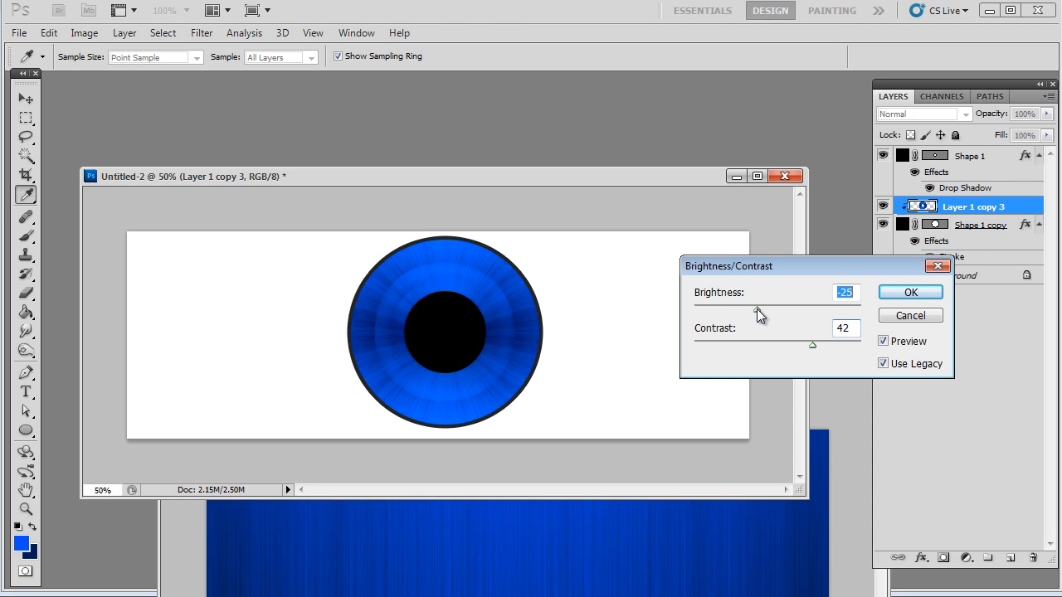
{"action": "left_click", "coordinate": [911, 292]}
{"action": "key", "text": "v"}
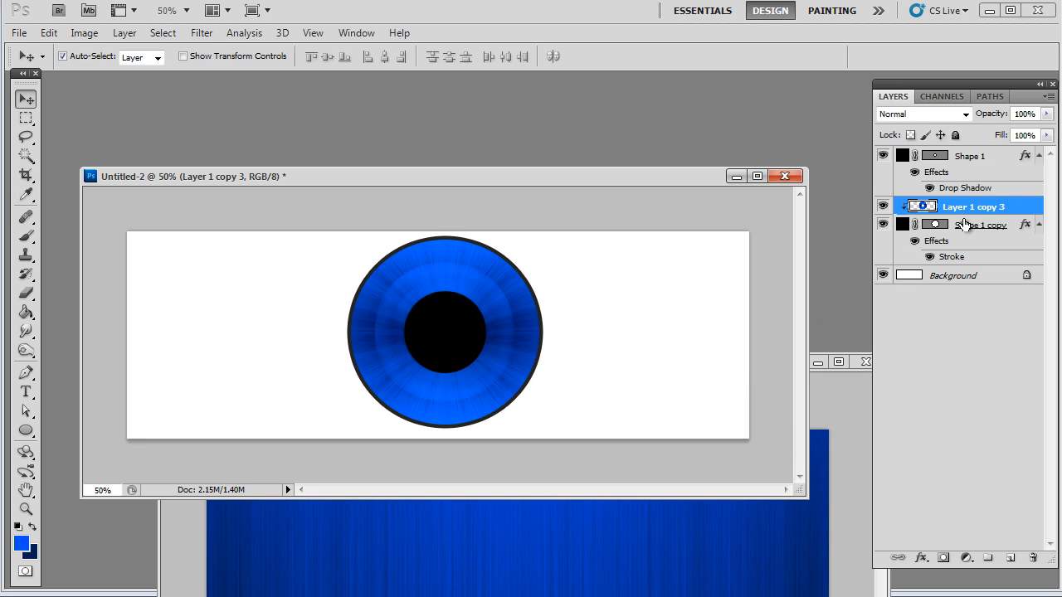
{"action": "left_click", "coordinate": [1039, 155]}
Step: Scale all three eye layers down to about 31% and move the eye left
{"action": "left_click", "coordinate": [1039, 192]}
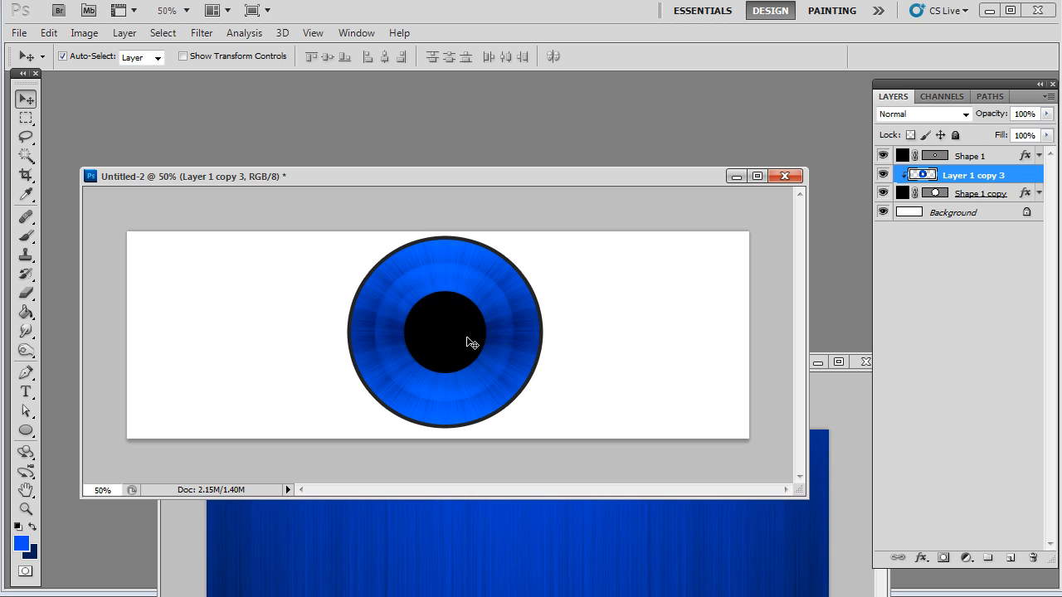
{"action": "left_click", "coordinate": [463, 343]}
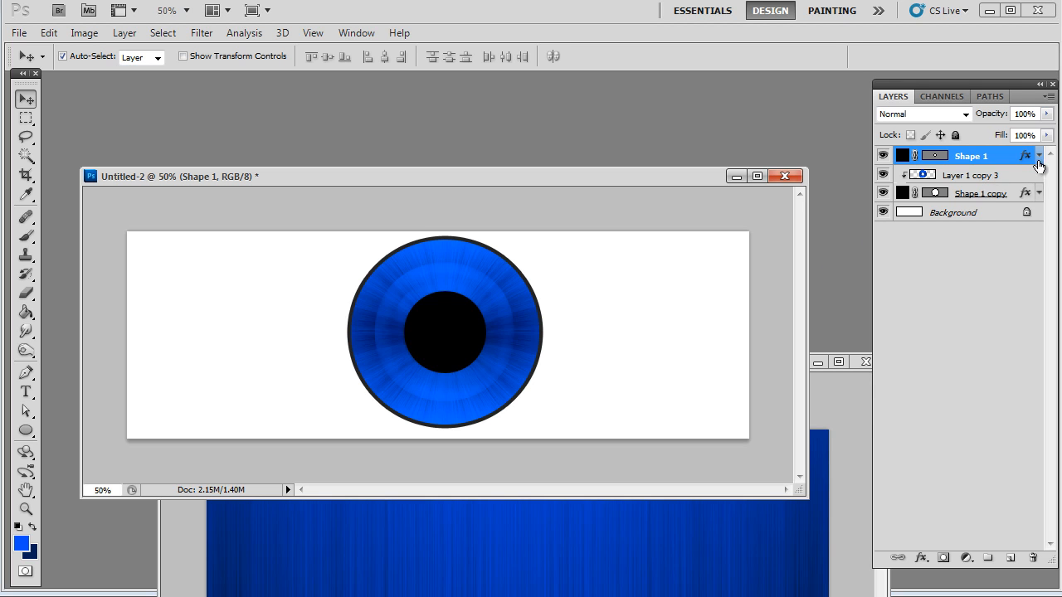
{"action": "left_click", "coordinate": [983, 193], "text": "shift"}
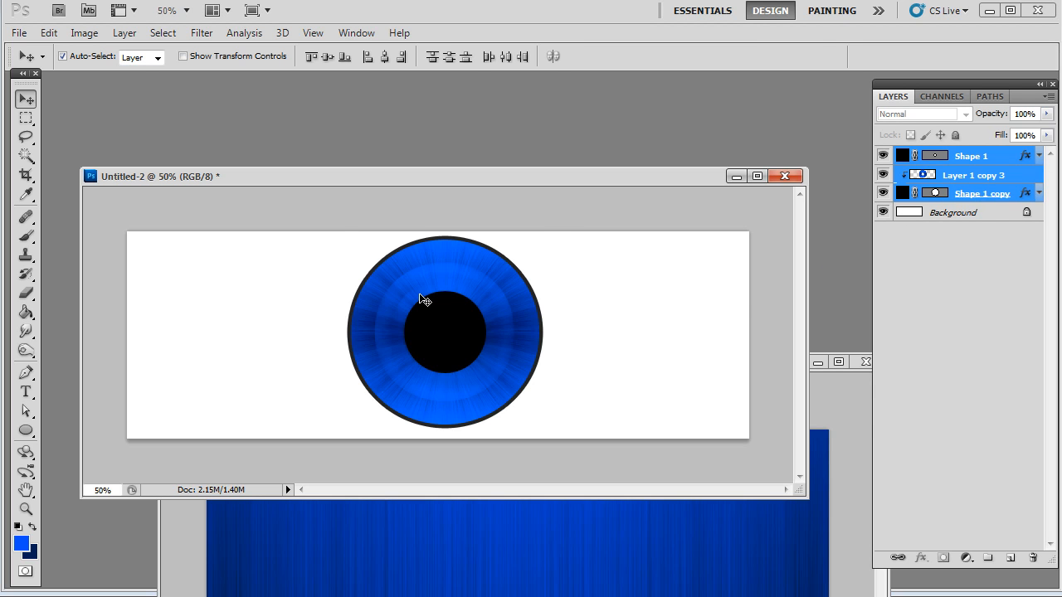
{"action": "key", "text": "ctrl+t"}
{"action": "left_click_drag", "start_coordinate": [550, 232], "coordinate": [474, 290], "text": "alt+shift"}
{"action": "key", "text": "Return"}
{"action": "left_click_drag", "start_coordinate": [462, 332], "coordinate": [394, 327]}
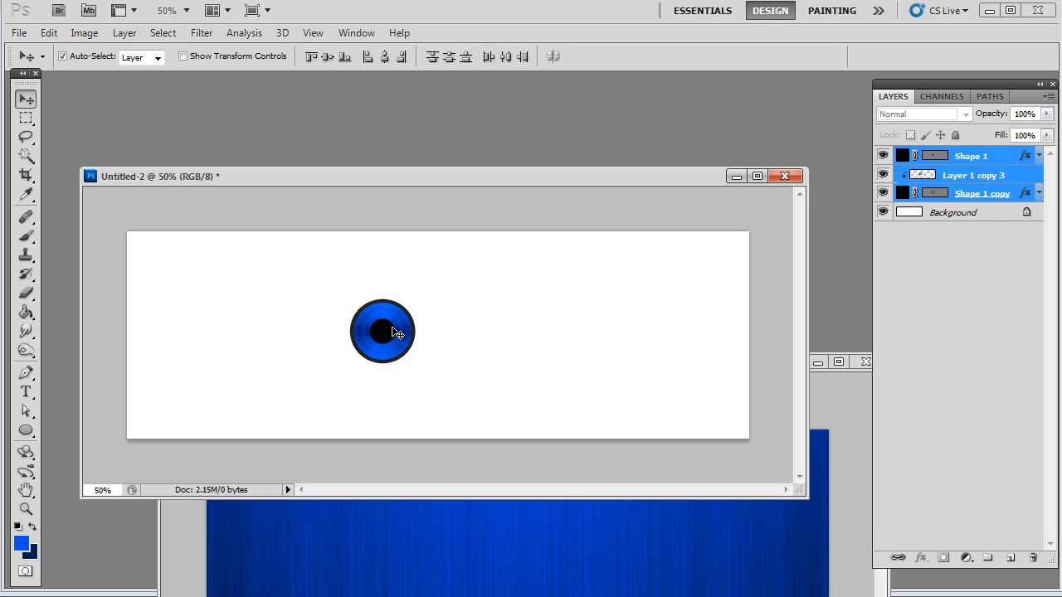
{"action": "left_click", "coordinate": [499, 328]}
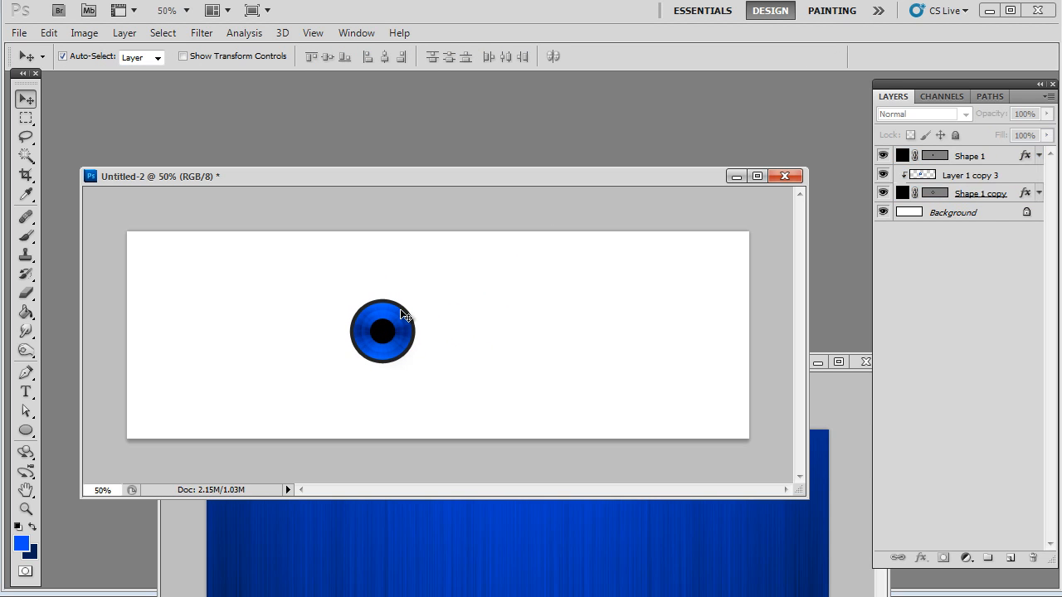
Step: Thin the eye's Stroke outline from 9 px to 5 px
{"action": "left_click", "coordinate": [1038, 193]}
{"action": "double_click", "coordinate": [978, 226]}
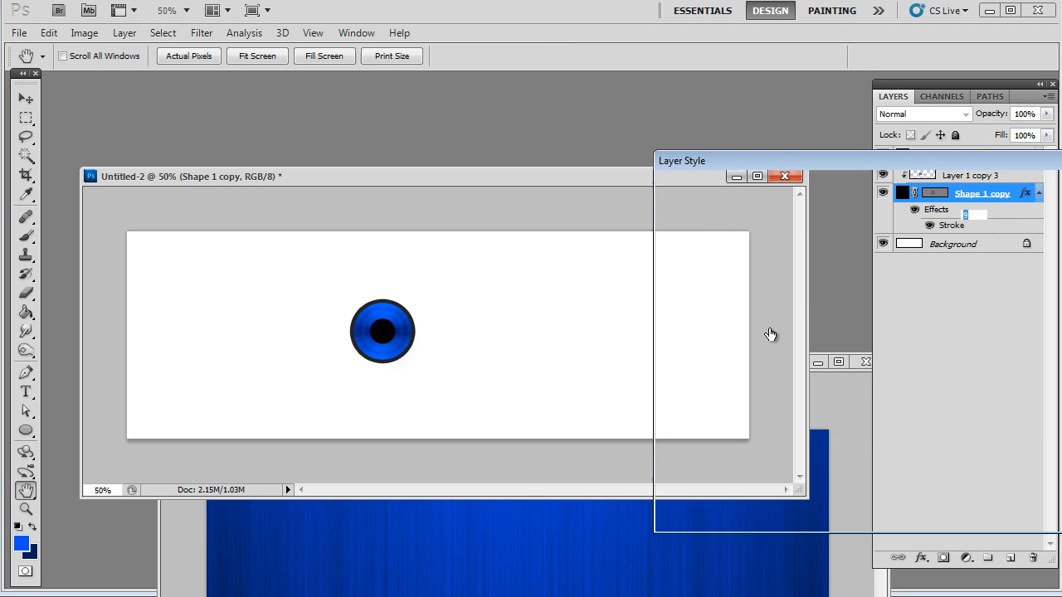
{"action": "left_click_drag", "start_coordinate": [877, 215], "coordinate": [873, 217]}
{"action": "key", "text": "Return"}
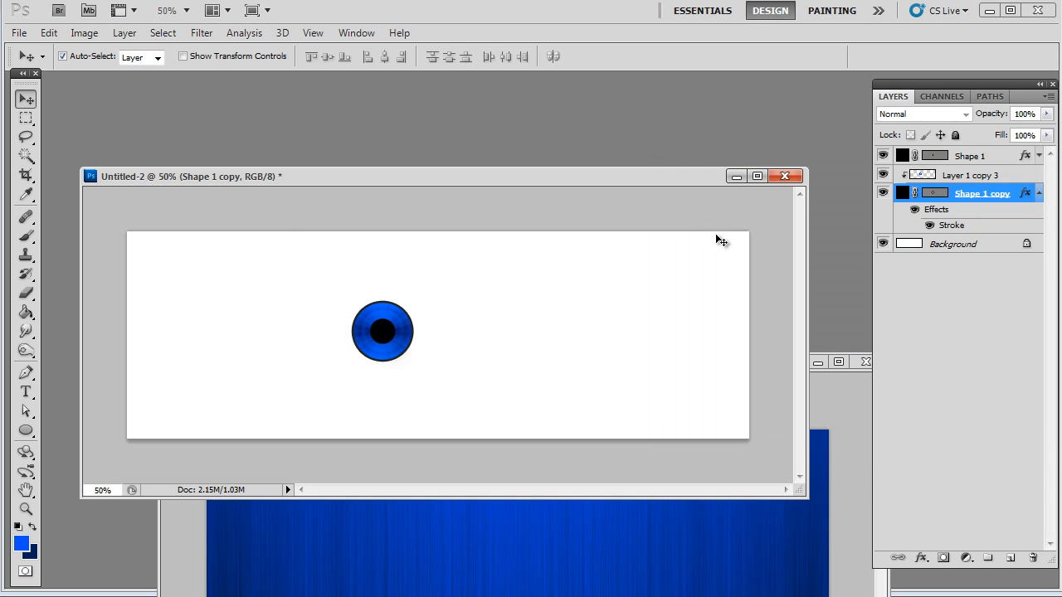
Step: Duplicate the eye and place the copy to its right
{"action": "key", "text": "ctrl+plus"}
{"action": "key", "text": "ctrl+plus"}
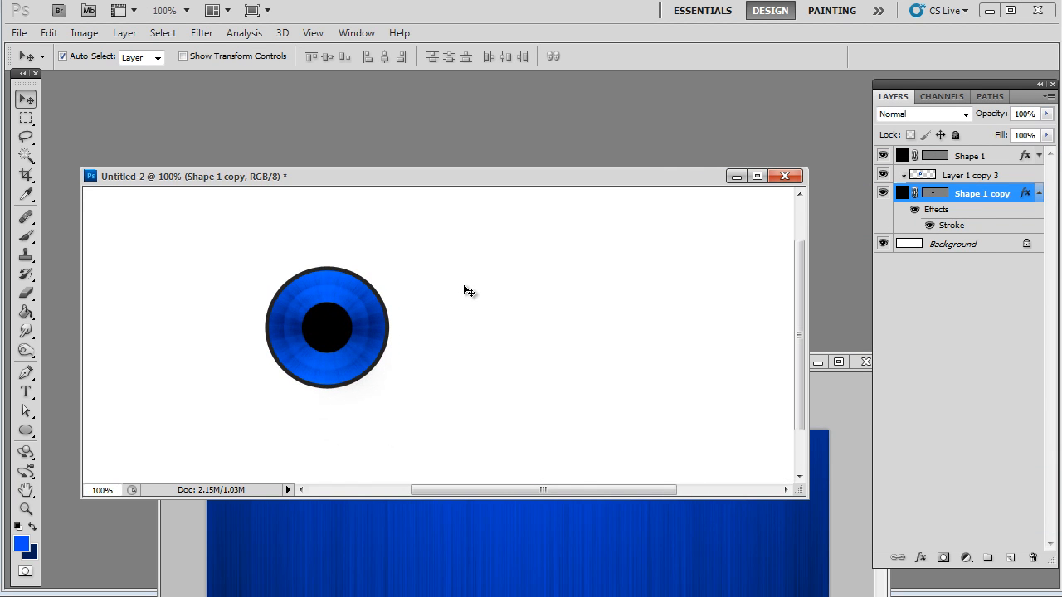
{"action": "left_click_drag", "start_coordinate": [798, 491], "coordinate": [946, 595]}
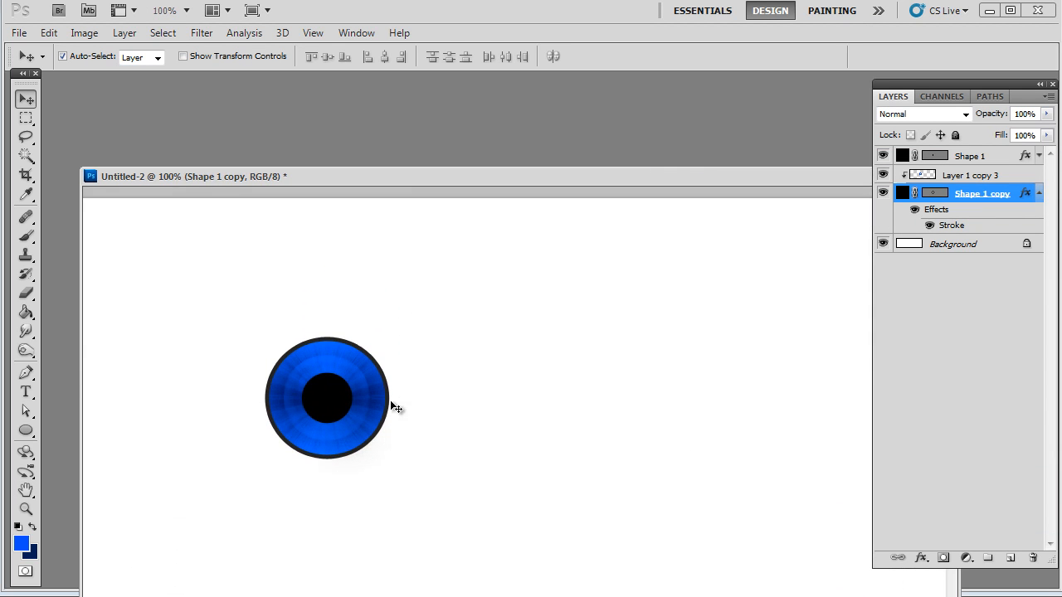
{"action": "left_click_drag", "start_coordinate": [363, 387], "coordinate": [406, 457]}
{"action": "key", "text": "ctrl+minus"}
{"action": "key", "text": "ctrl+minus"}
{"action": "left_click_drag", "start_coordinate": [458, 403], "coordinate": [542, 404], "text": "alt"}
Step: Show rulers in Percent and place vertical and horizontal guides at the canvas centre
{"action": "key", "text": "ctrl+r"}
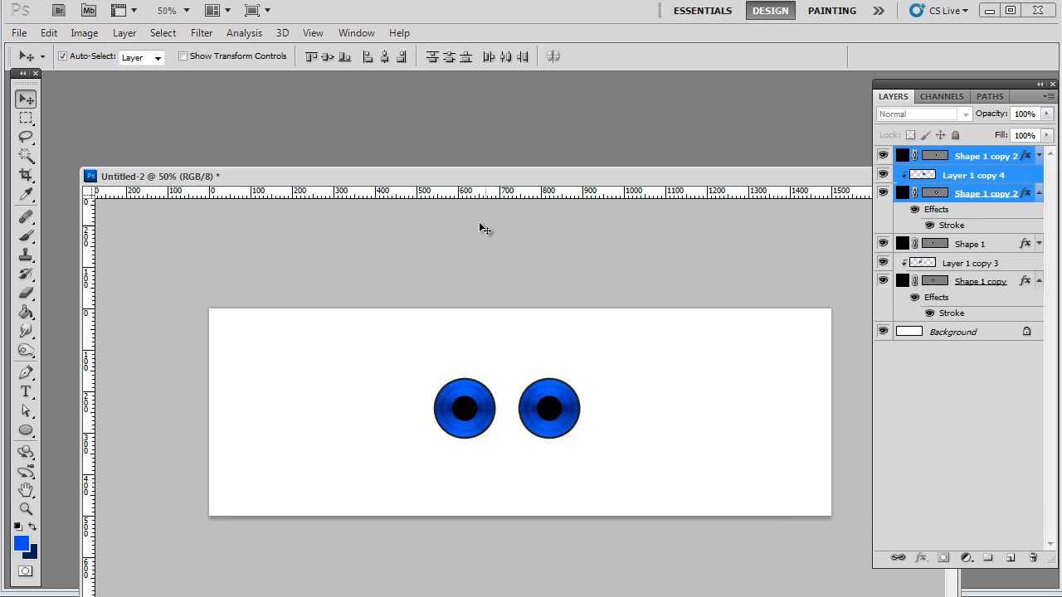
{"action": "left_click_drag", "start_coordinate": [190, 174], "coordinate": [165, 122]}
{"action": "right_click", "coordinate": [268, 132]}
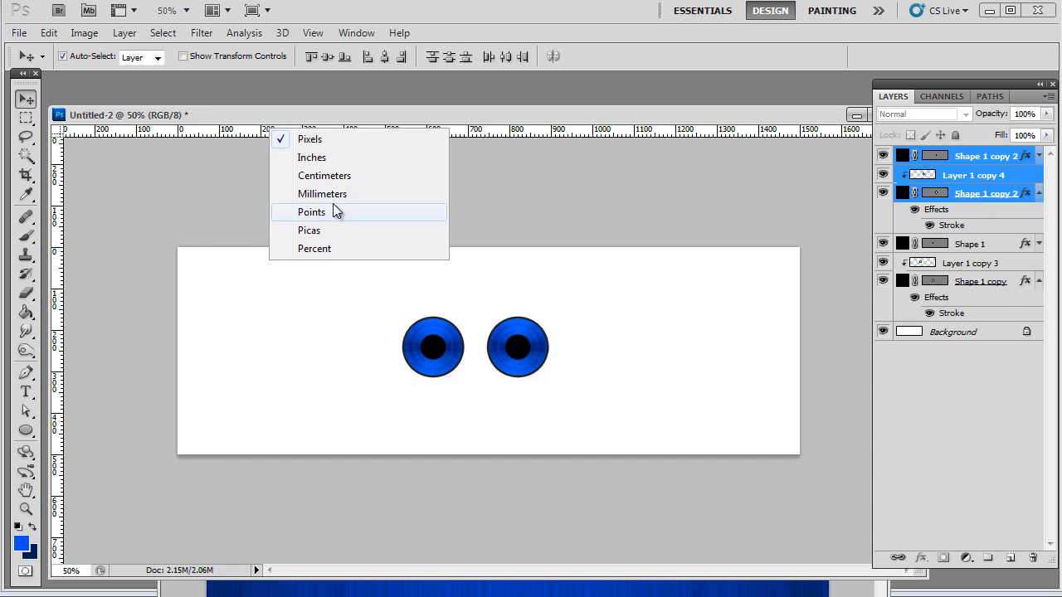
{"action": "left_click", "coordinate": [323, 247]}
{"action": "left_click_drag", "start_coordinate": [55, 247], "coordinate": [489, 237]}
{"action": "left_click_drag", "start_coordinate": [267, 147], "coordinate": [250, 351]}
Step: Move both eyes so they sit evenly on either side of the vertical guide
{"action": "left_click", "coordinate": [433, 347]}
{"action": "left_click", "coordinate": [506, 347], "text": "shift"}
{"action": "left_click_drag", "start_coordinate": [599, 292], "coordinate": [372, 401]}
{"action": "left_click_drag", "start_coordinate": [452, 346], "coordinate": [463, 347]}
{"action": "key", "text": "ctrl+t"}
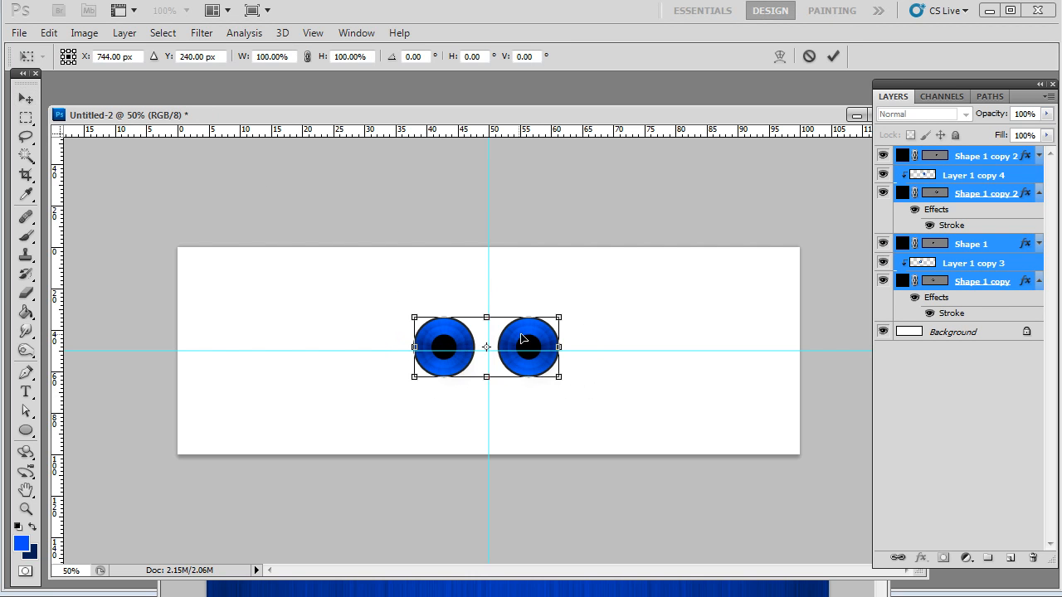
{"action": "key", "text": "Down"}
{"action": "key", "text": "Down"}
{"action": "key", "text": "Down"}
{"action": "key", "text": "Down"}
{"action": "key", "text": "Right"}
{"action": "key", "text": "Right"}
{"action": "key", "text": "Right"}
{"action": "key", "text": "Right"}
{"action": "key", "text": "Down"}
{"action": "key", "text": "Down"}
{"action": "key", "text": "Down"}
{"action": "key", "text": "Down"}
{"action": "key", "text": "Return"}
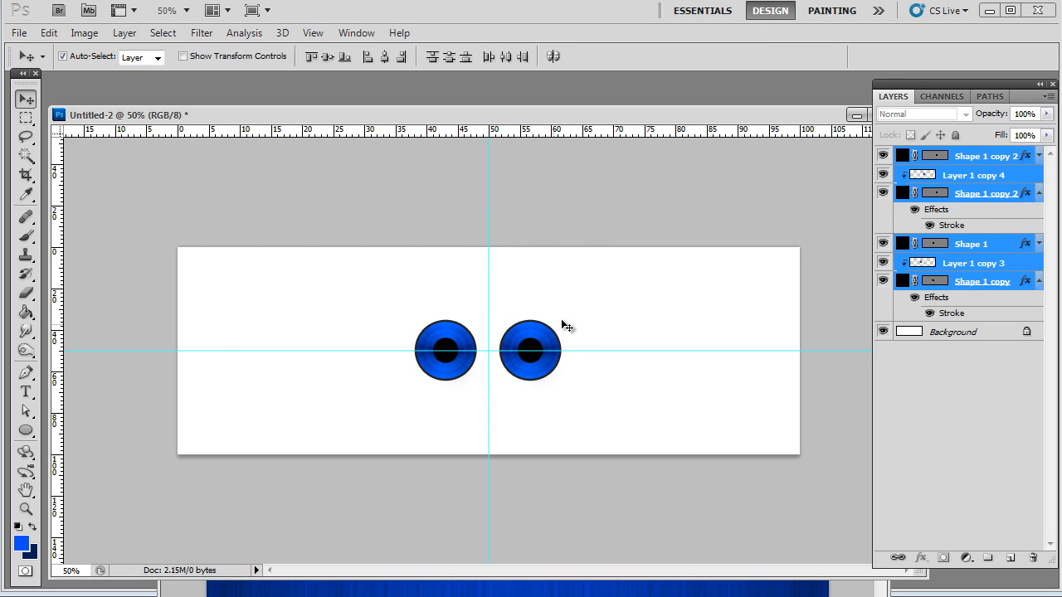
{"action": "left_click", "coordinate": [590, 214]}
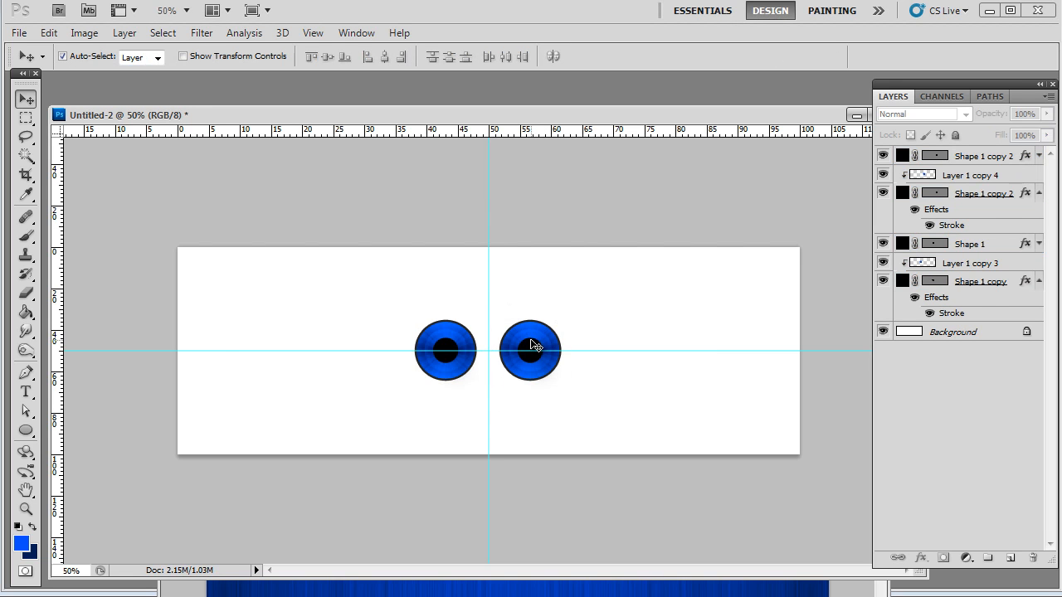
Step: Save the artwork as submarine_irises.psd in the submarine folder
{"action": "key", "text": "ctrl+s"}
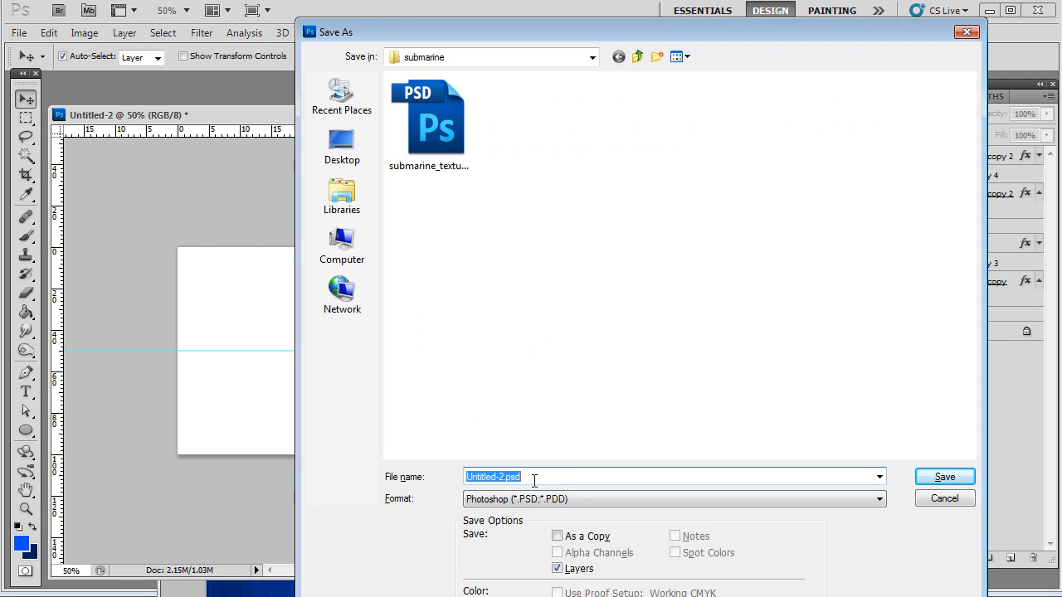
{"action": "type", "text": "irei"}
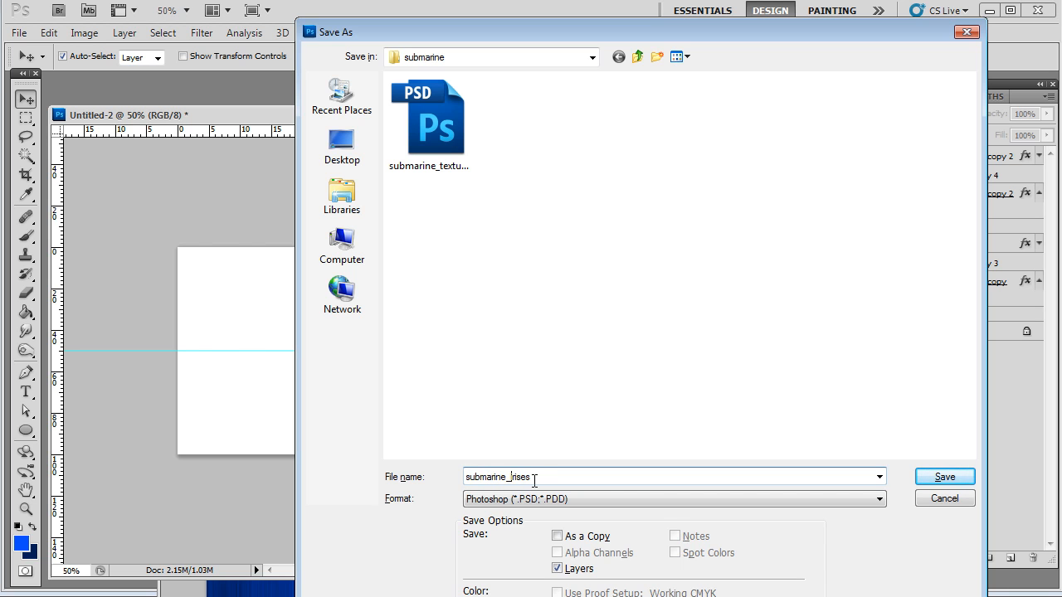
{"action": "left_click", "coordinate": [943, 477]}
Step: Save a JPEG copy, submarine_irises.jpg, at Maximum quality 12, Progressive
{"action": "key", "text": "ctrl+shift+s"}
{"action": "left_click", "coordinate": [565, 500]}
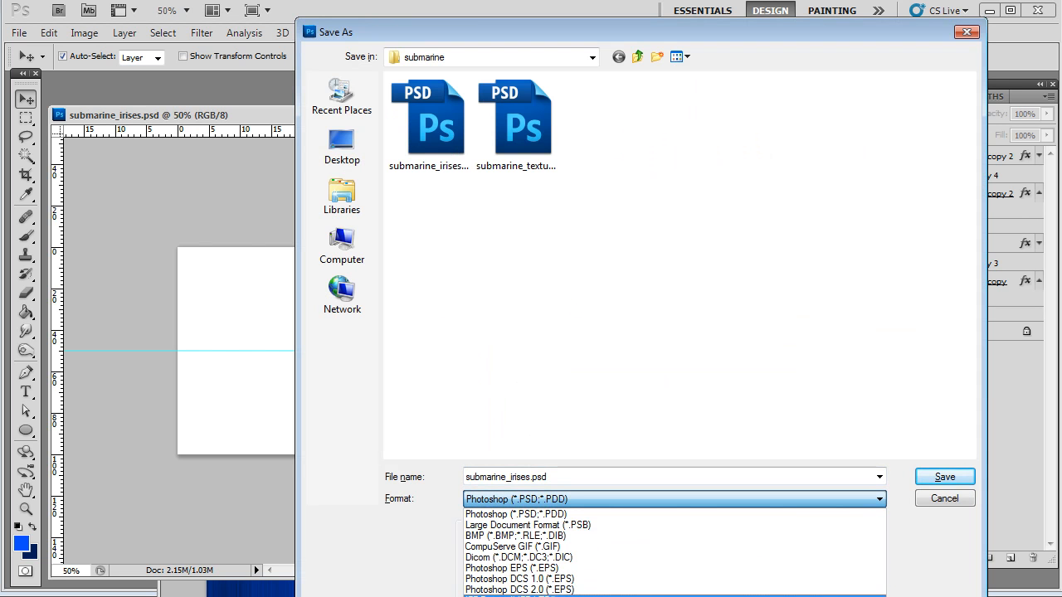
{"action": "left_click", "coordinate": [548, 596]}
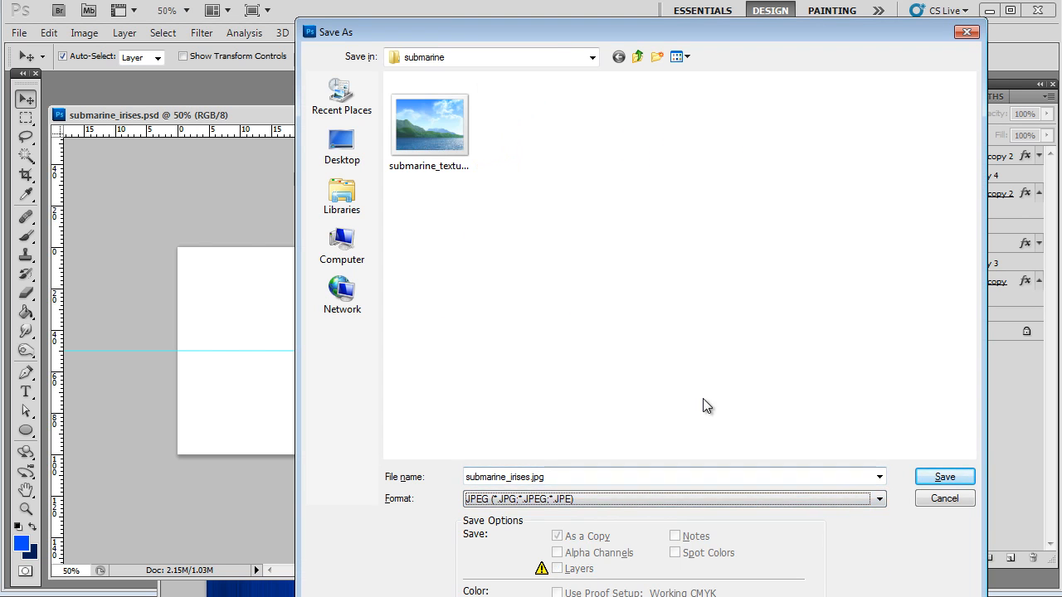
{"action": "left_click", "coordinate": [944, 477]}
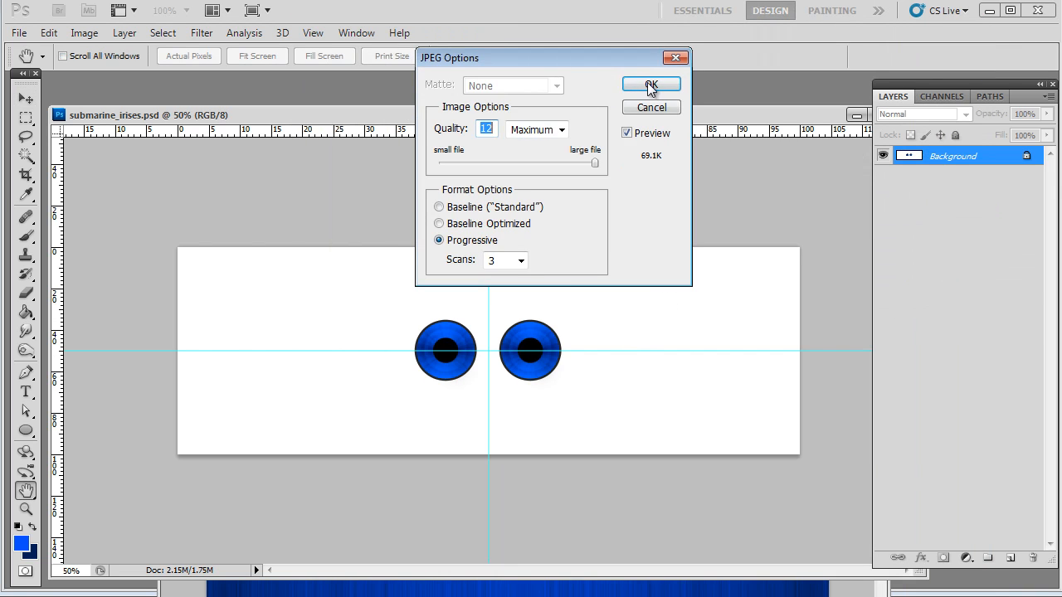
{"action": "left_click", "coordinate": [647, 83]}
{"action": "left_click_drag", "start_coordinate": [635, 108], "coordinate": [630, 88]}
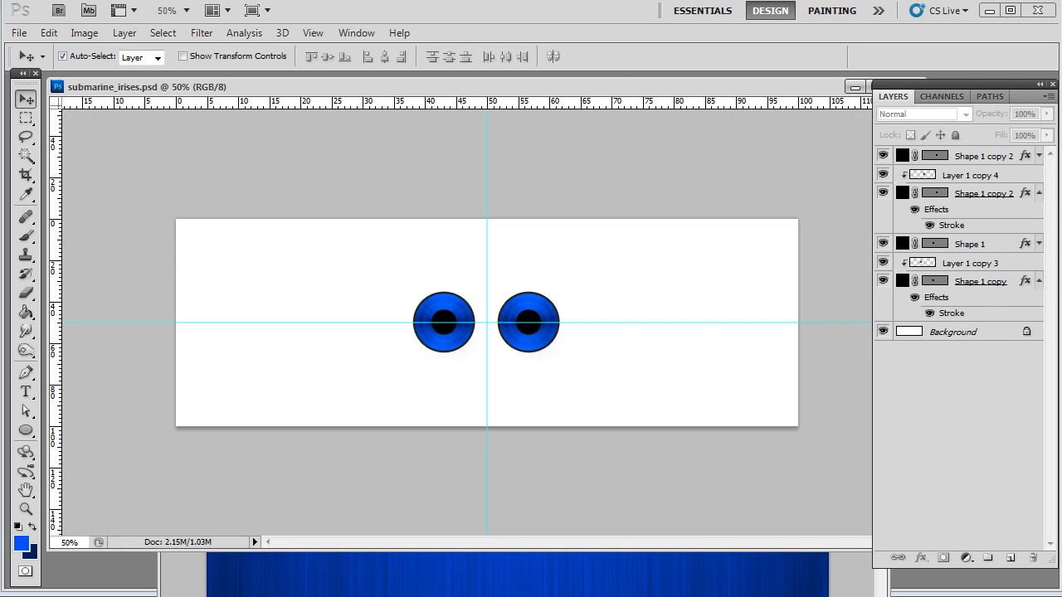
{"action": "left_click", "coordinate": [1039, 193]}
{"action": "left_click", "coordinate": [1039, 214]}
{"action": "left_click", "coordinate": [1038, 213]}
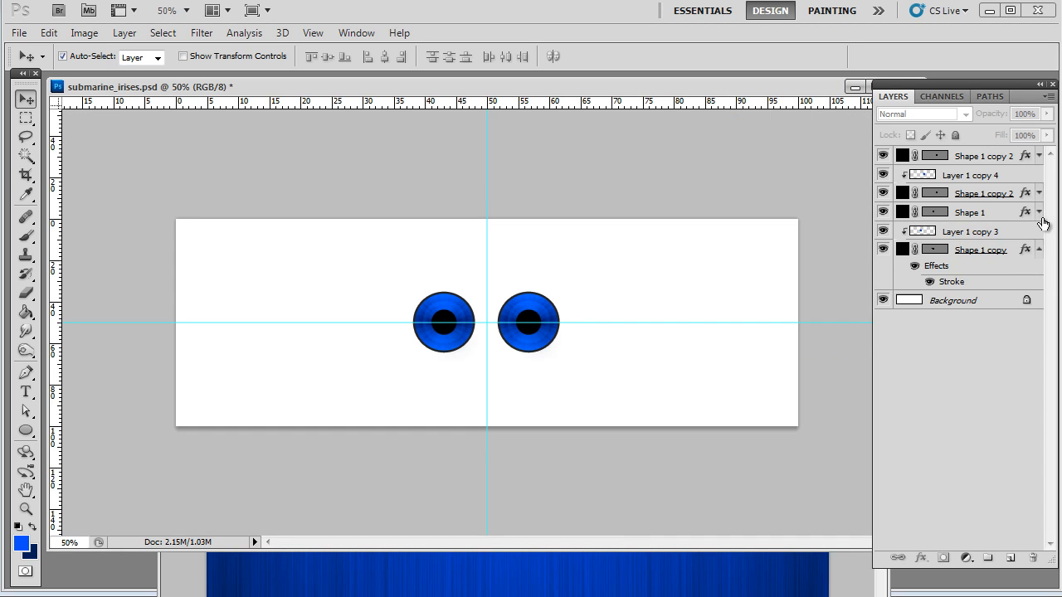
{"action": "left_click", "coordinate": [1039, 249]}
Step: Merge each eye's iris layers into one layer per eye
{"action": "left_click", "coordinate": [986, 218]}
{"action": "left_click", "coordinate": [1010, 248], "text": "shift"}
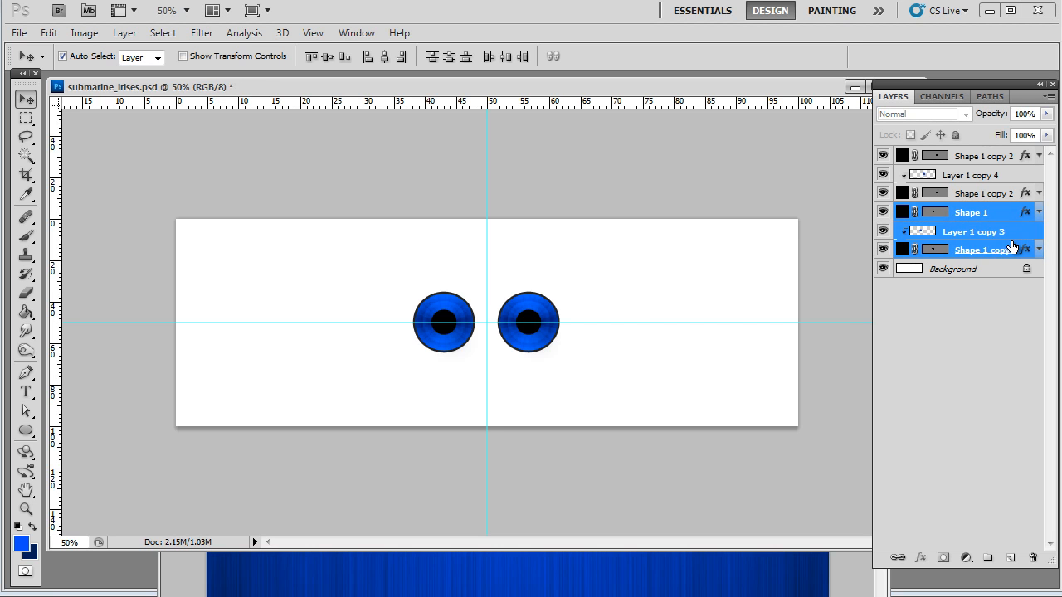
{"action": "right_click", "coordinate": [1011, 249]}
{"action": "left_click", "coordinate": [1047, 595]}
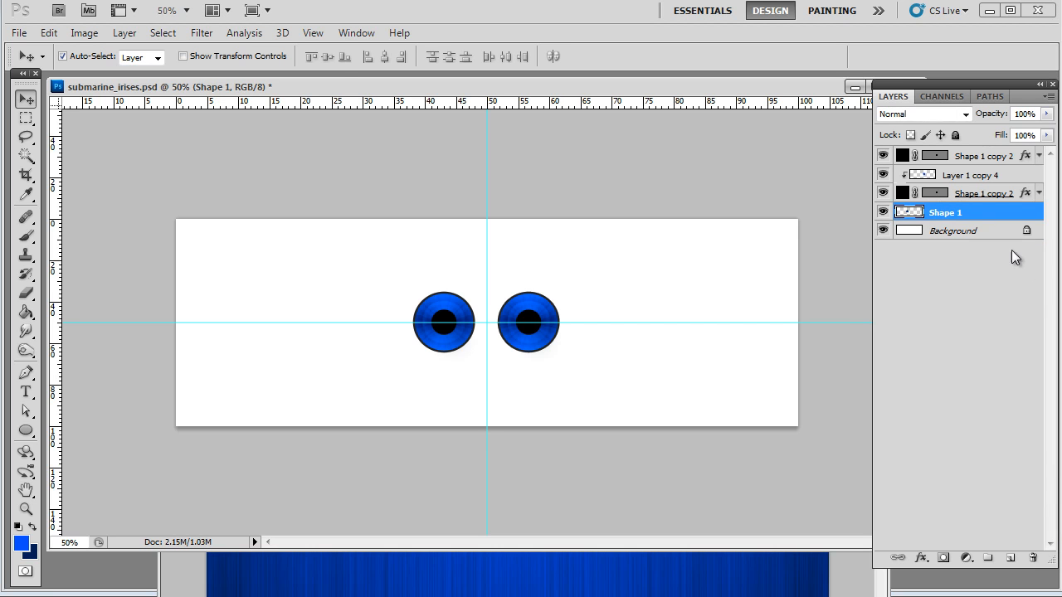
{"action": "left_click", "coordinate": [979, 193]}
{"action": "left_click", "coordinate": [979, 156], "text": "shift"}
{"action": "right_click", "coordinate": [973, 170]}
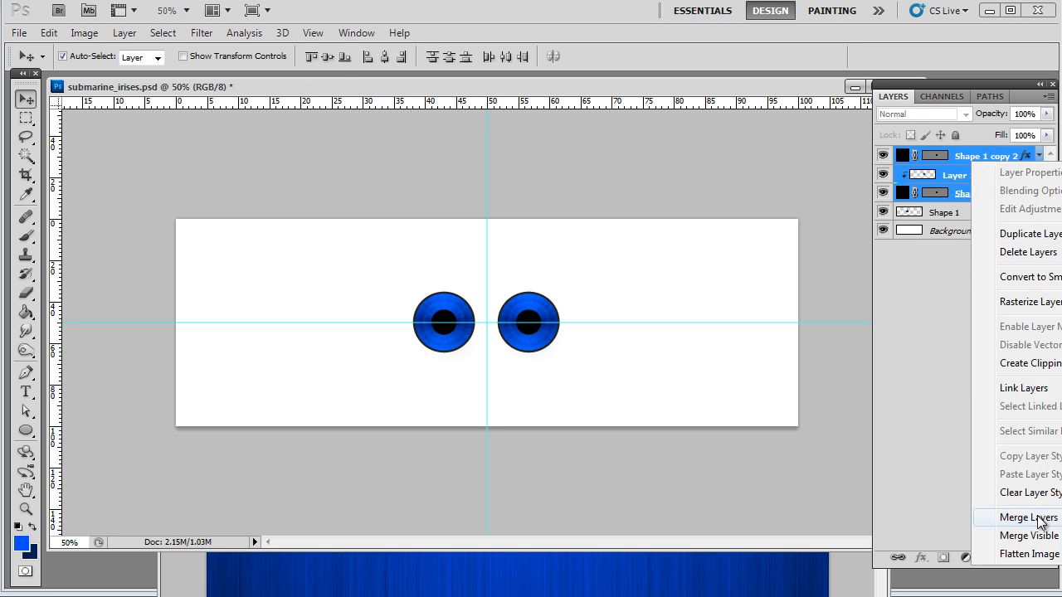
{"action": "left_click", "coordinate": [1028, 517]}
{"action": "left_click", "coordinate": [883, 174]}
{"action": "left_click", "coordinate": [882, 174]}
{"action": "left_click", "coordinate": [882, 174]}
{"action": "left_click", "coordinate": [882, 174]}
Step: Give the right iris a radial Gradient Overlay at about 116% scale, then copy it onto the left iris
{"action": "double_click", "coordinate": [1008, 160]}
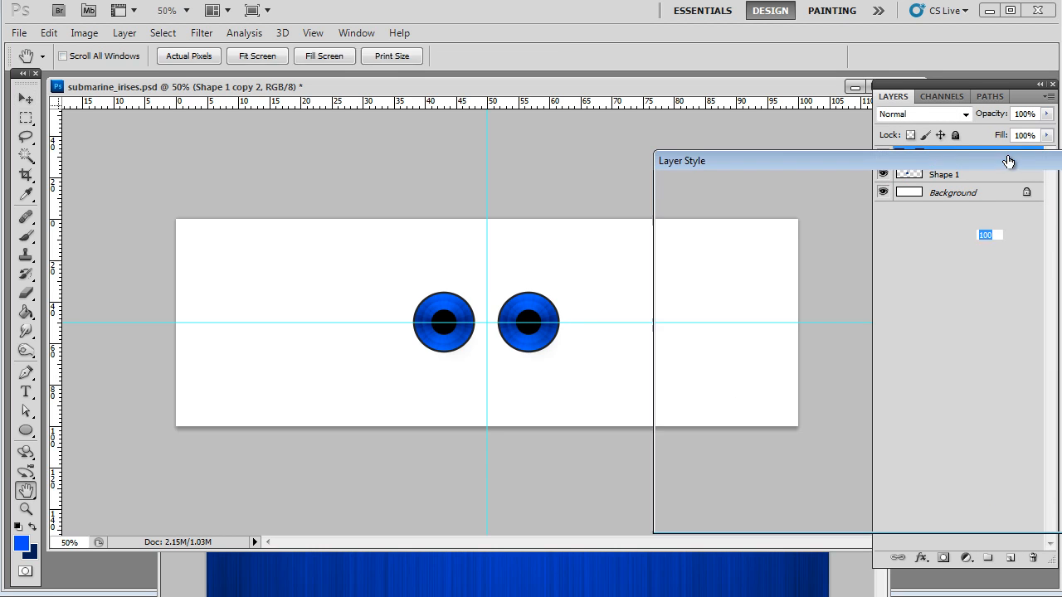
{"action": "left_click", "coordinate": [673, 393]}
{"action": "left_click_drag", "start_coordinate": [809, 163], "coordinate": [778, 139]}
{"action": "left_click", "coordinate": [691, 371]}
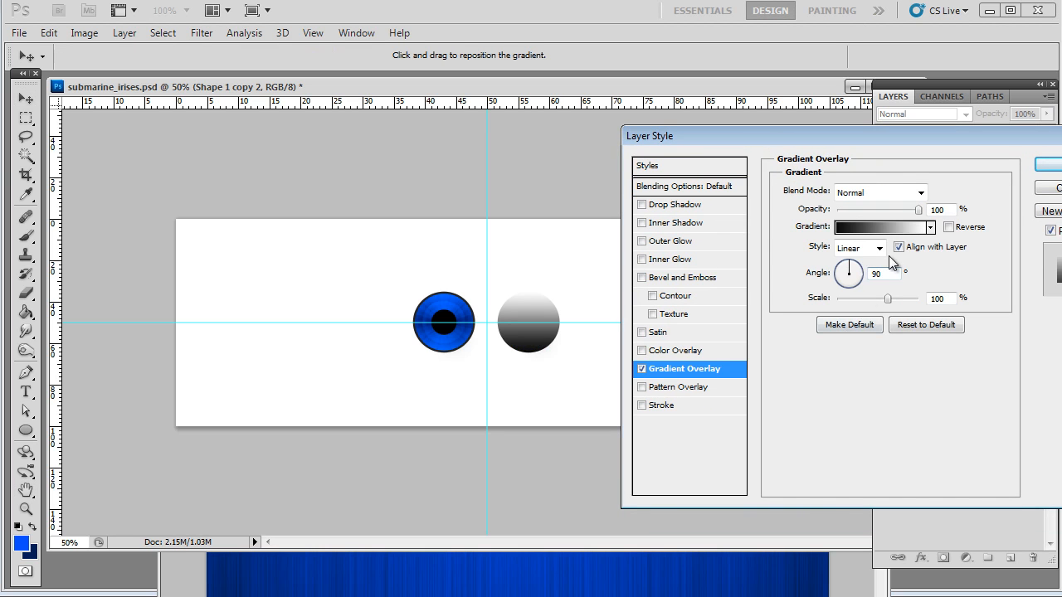
{"action": "left_click", "coordinate": [863, 248]}
{"action": "left_click", "coordinate": [848, 278]}
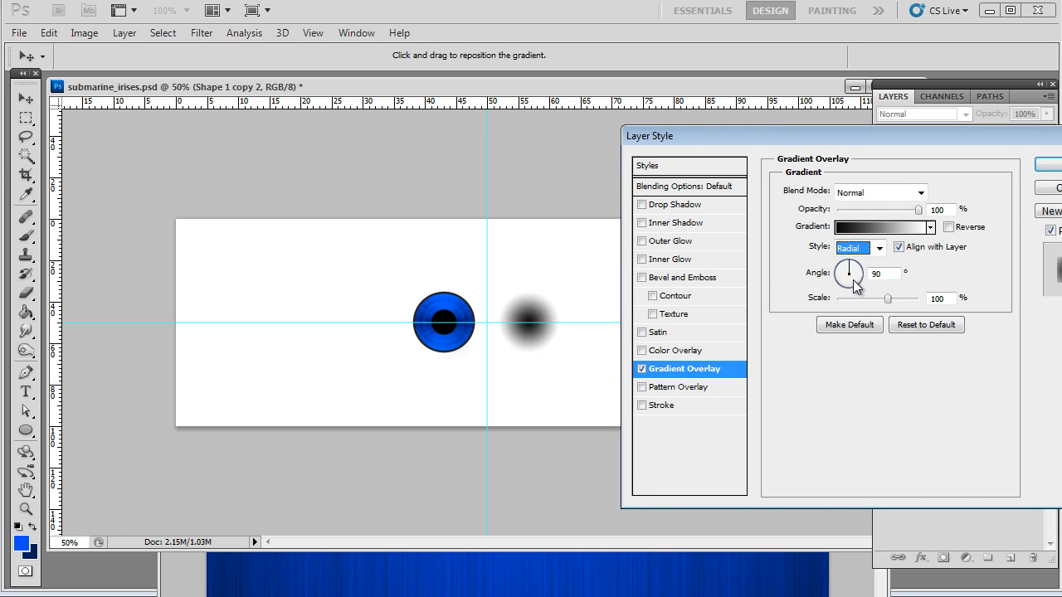
{"action": "left_click_drag", "start_coordinate": [888, 298], "coordinate": [897, 297]}
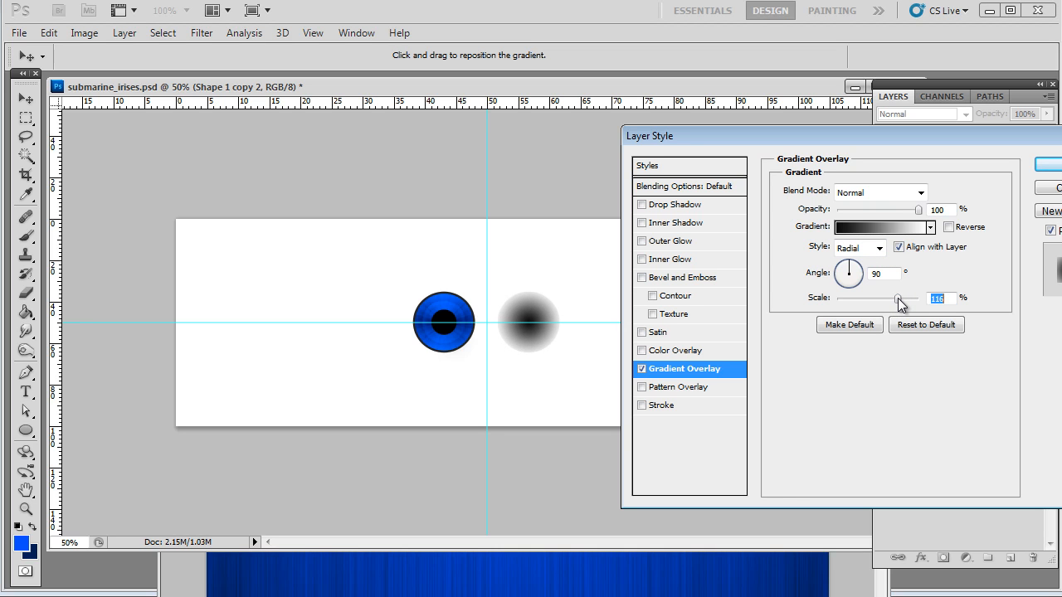
{"action": "left_click", "coordinate": [1048, 164]}
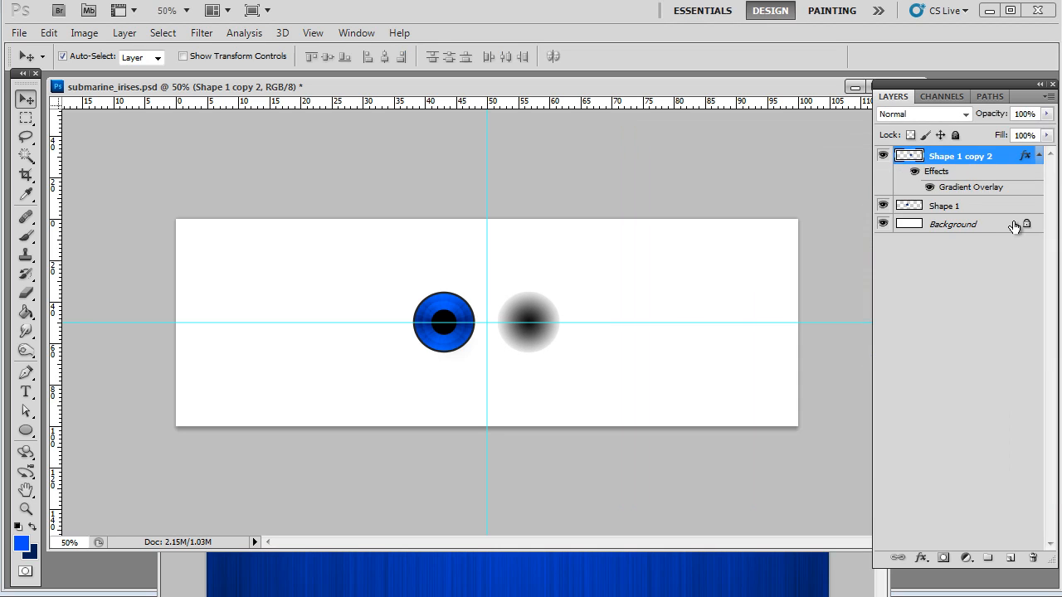
{"action": "left_click_drag", "start_coordinate": [958, 206], "coordinate": [958, 207], "text": "alt"}
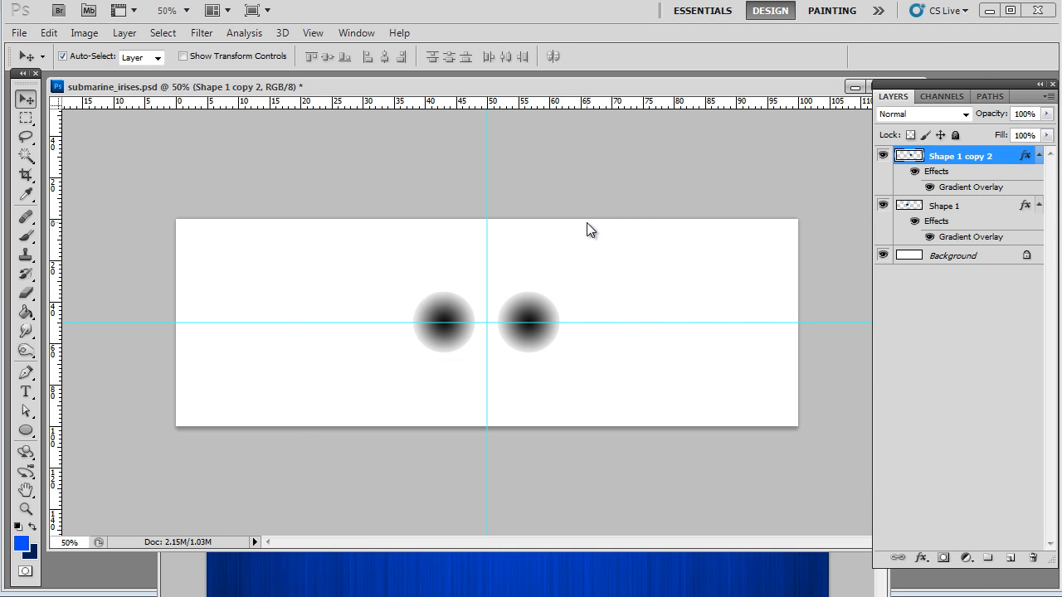
Step: Save a copy as JPEG submarine_irises_bump.jpg at maximum quality 12
{"action": "key", "text": "shift+ctrl+s"}
{"action": "left_click", "coordinate": [580, 499]}
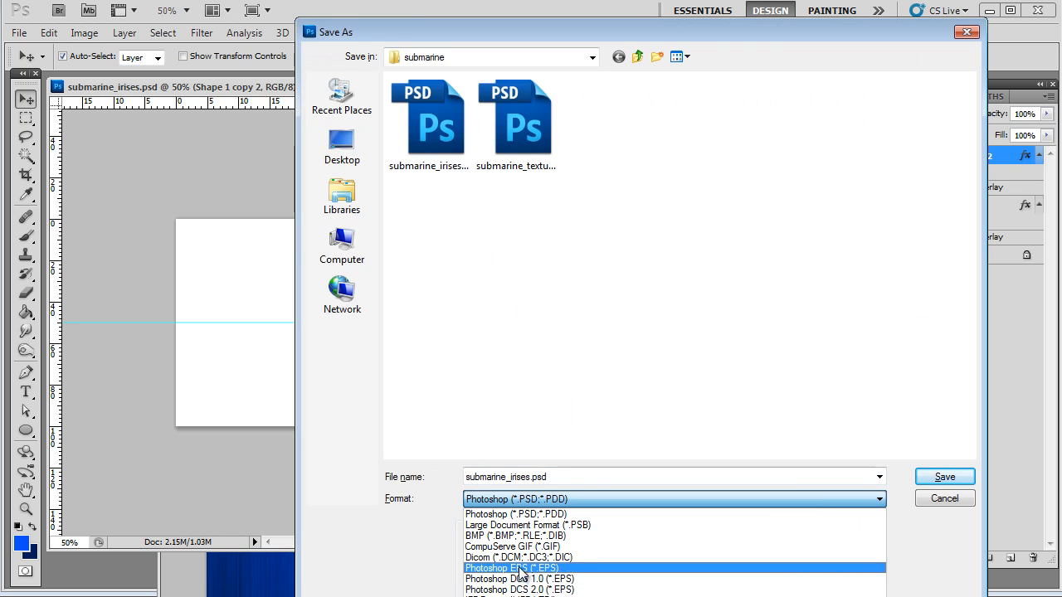
{"action": "left_click", "coordinate": [524, 596]}
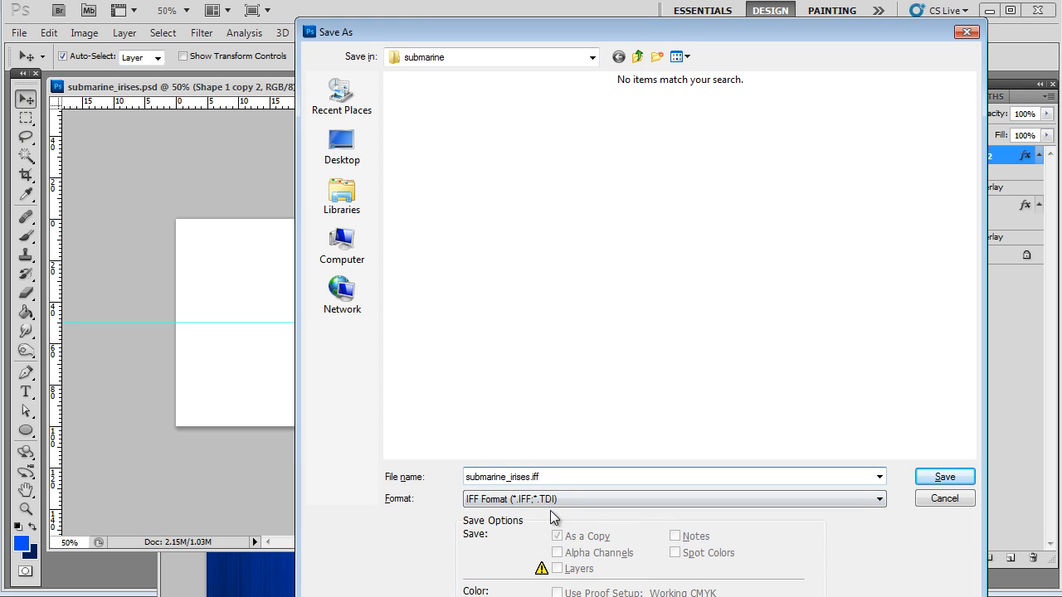
{"action": "left_click", "coordinate": [569, 496]}
{"action": "scroll", "coordinate": [569, 548], "scroll_direction": "up", "scroll_amount": 2}
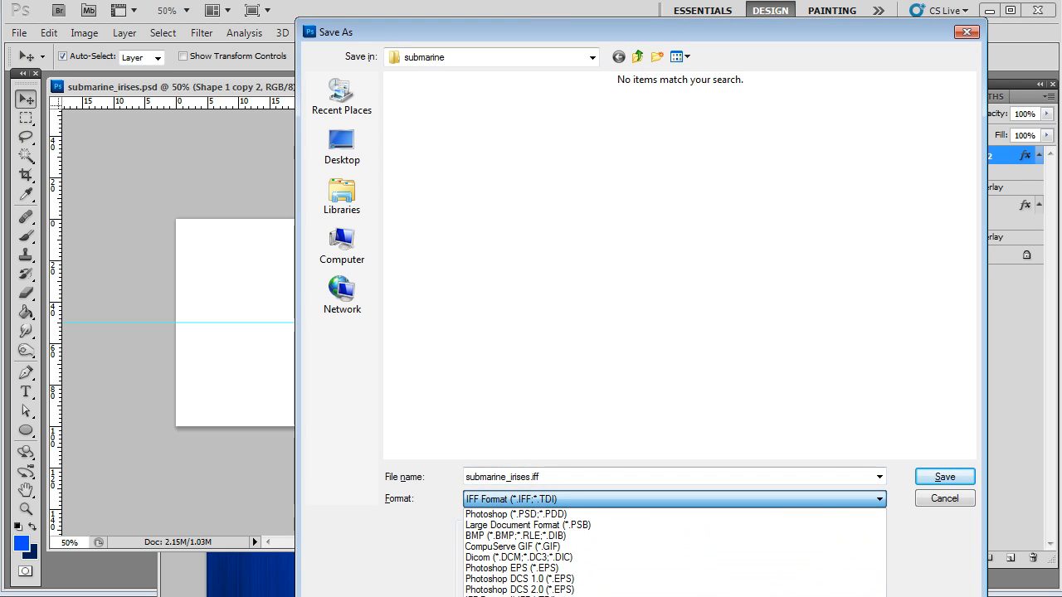
{"action": "left_click", "coordinate": [564, 596]}
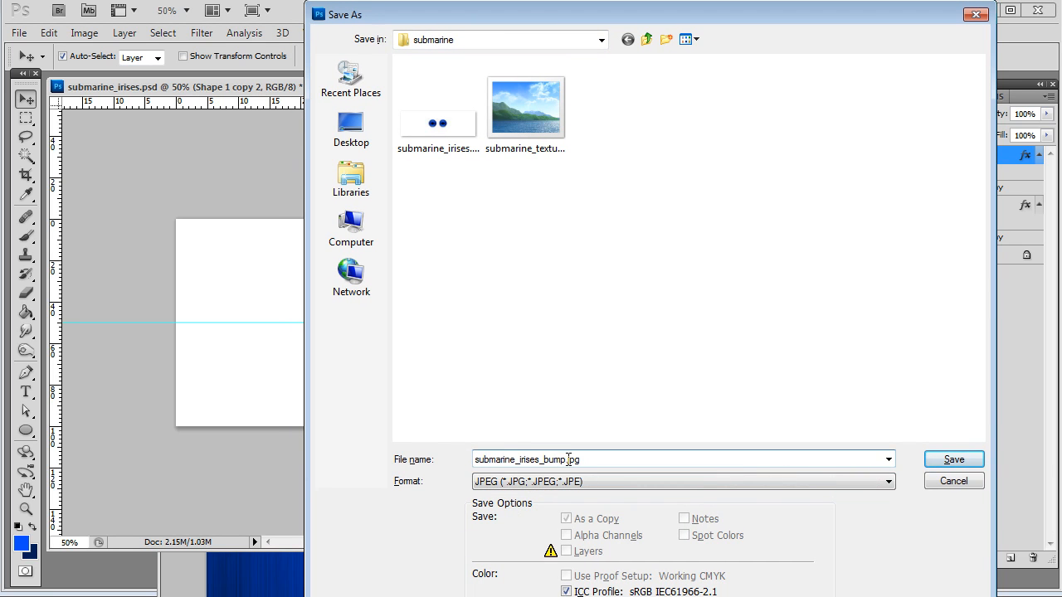
{"action": "left_click", "coordinate": [936, 463]}
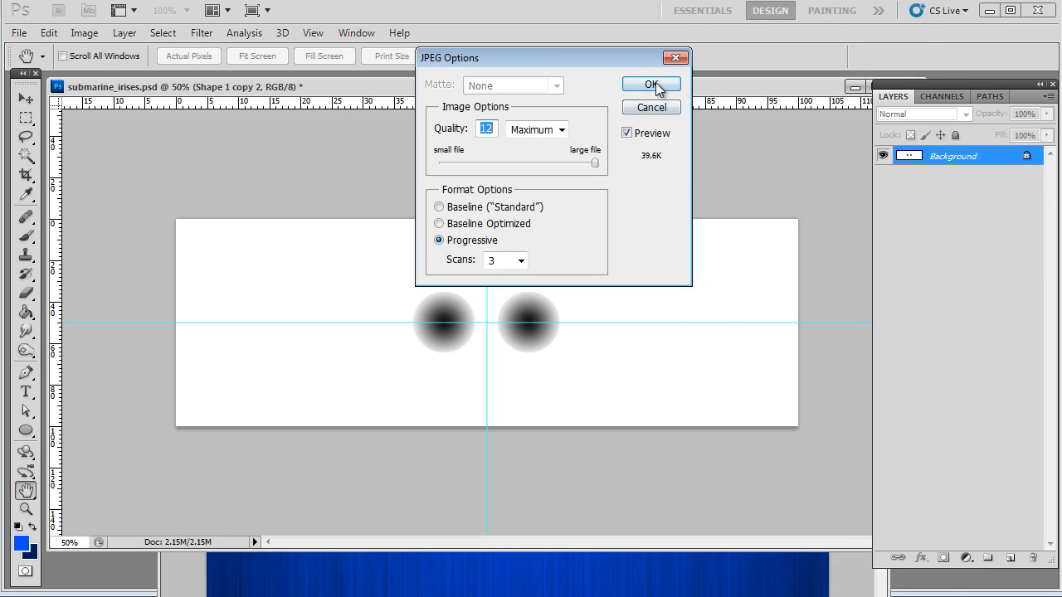
{"action": "left_click", "coordinate": [651, 86]}
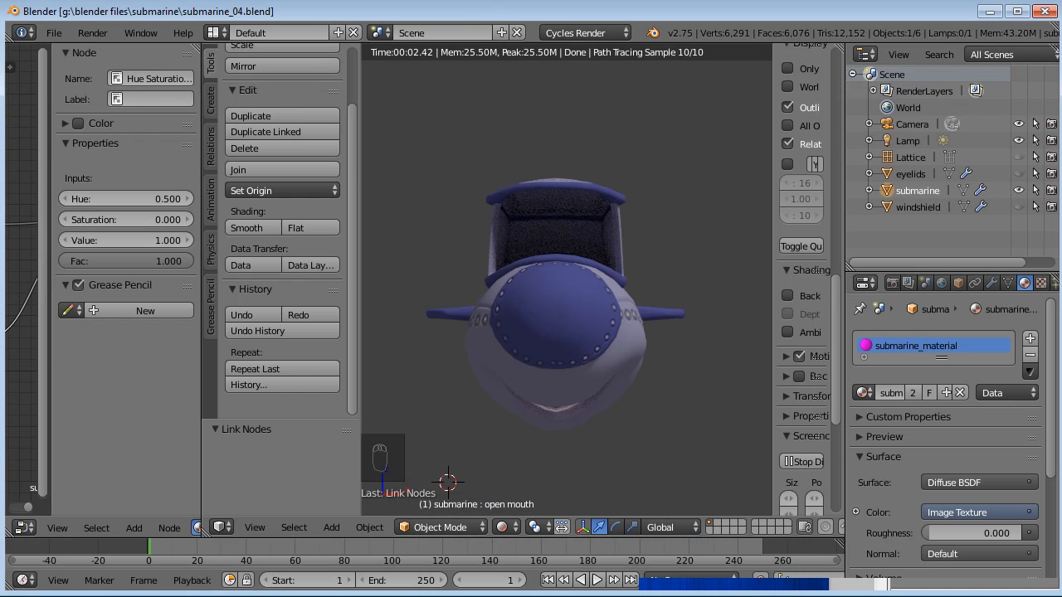
Step: Unhide all objects, then hide only the eyelids again
{"action": "middle_click_drag", "start_coordinate": [644, 284], "coordinate": [610, 329]}
{"action": "key", "text": "alt+h"}
{"action": "key", "text": "a"}
{"action": "scroll", "coordinate": [610, 332], "scroll_direction": "up", "scroll_amount": 3}
{"action": "right_click", "coordinate": [632, 269]}
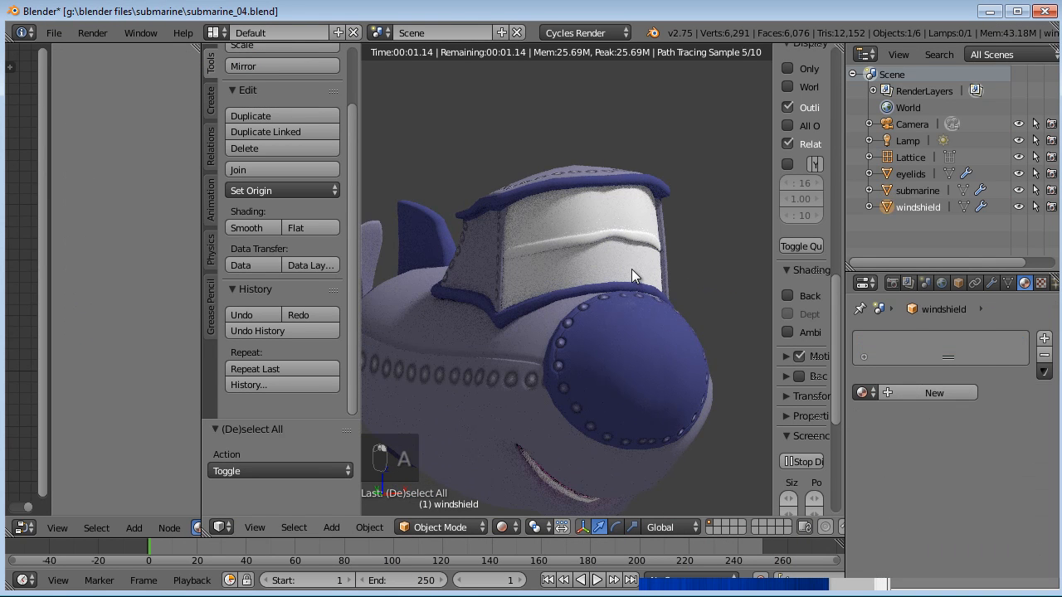
{"action": "key", "text": "h"}
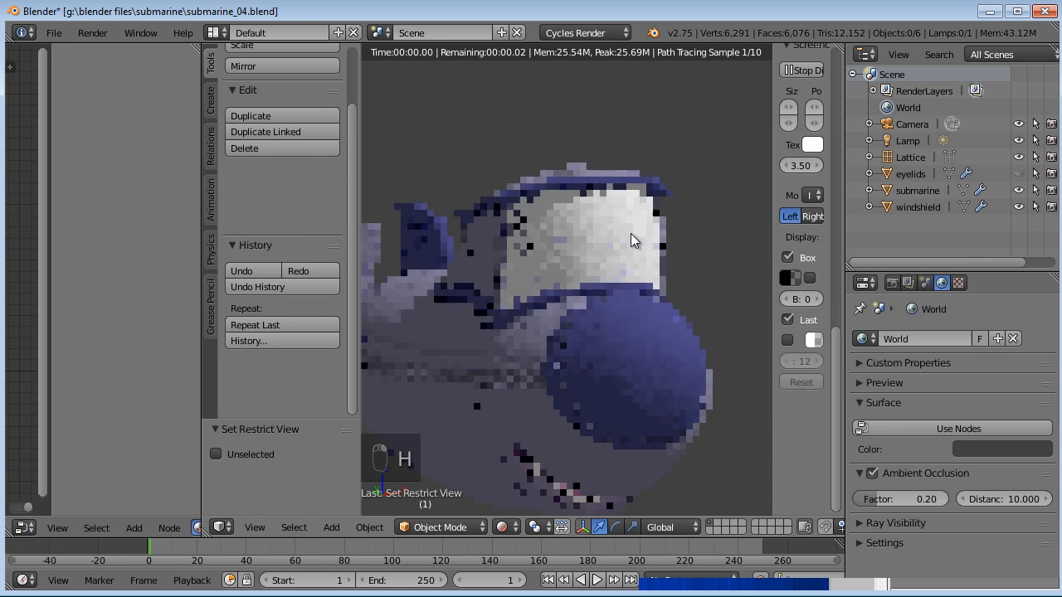
Step: Switch the viewport shading to Texture and select the submarine body from the front
{"action": "mouse_move", "coordinate": [619, 255]}
{"action": "middle_mouse_down"}
{"action": "mouse_move", "coordinate": [563, 256]}
{"action": "mouse_move", "coordinate": [556, 292]}
{"action": "middle_mouse_up"}
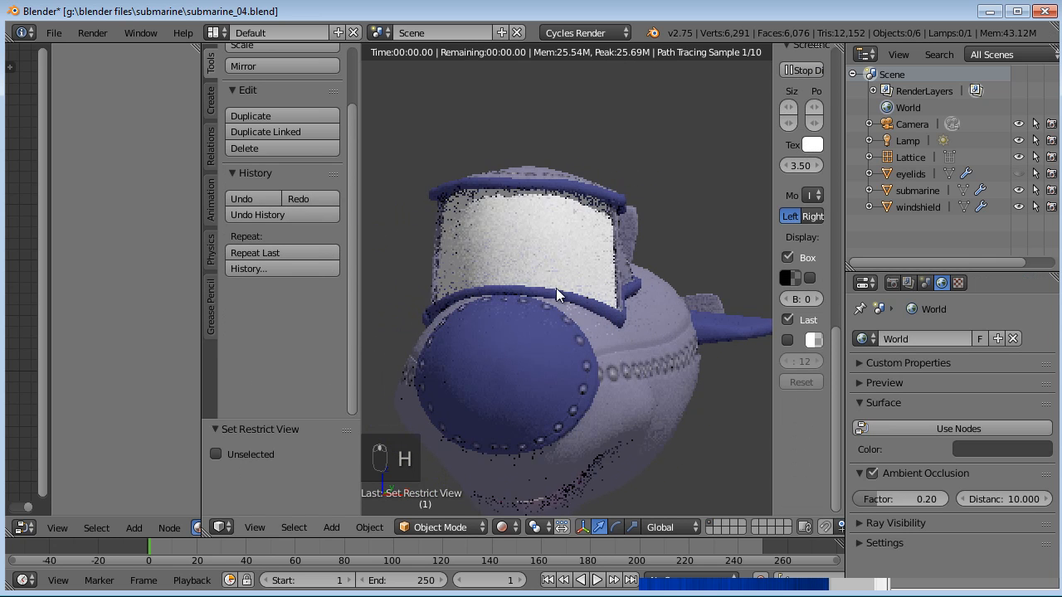
{"action": "left_click", "coordinate": [512, 527]}
{"action": "left_click", "coordinate": [525, 434]}
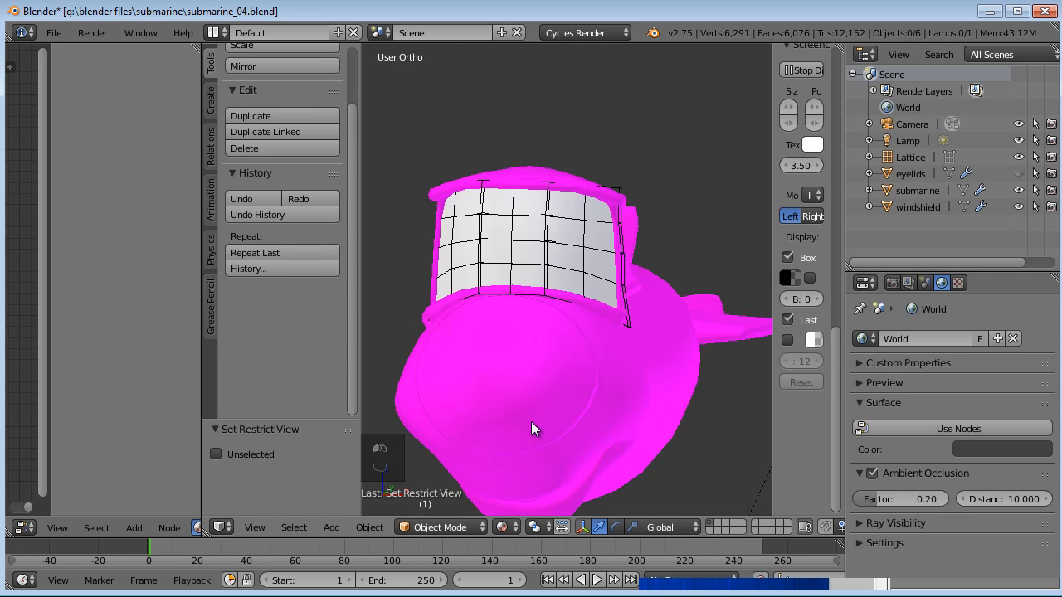
{"action": "left_click", "coordinate": [508, 528]}
{"action": "left_click", "coordinate": [532, 453]}
{"action": "middle_click_drag", "start_coordinate": [549, 406], "coordinate": [597, 405]}
{"action": "right_click", "coordinate": [598, 407]}
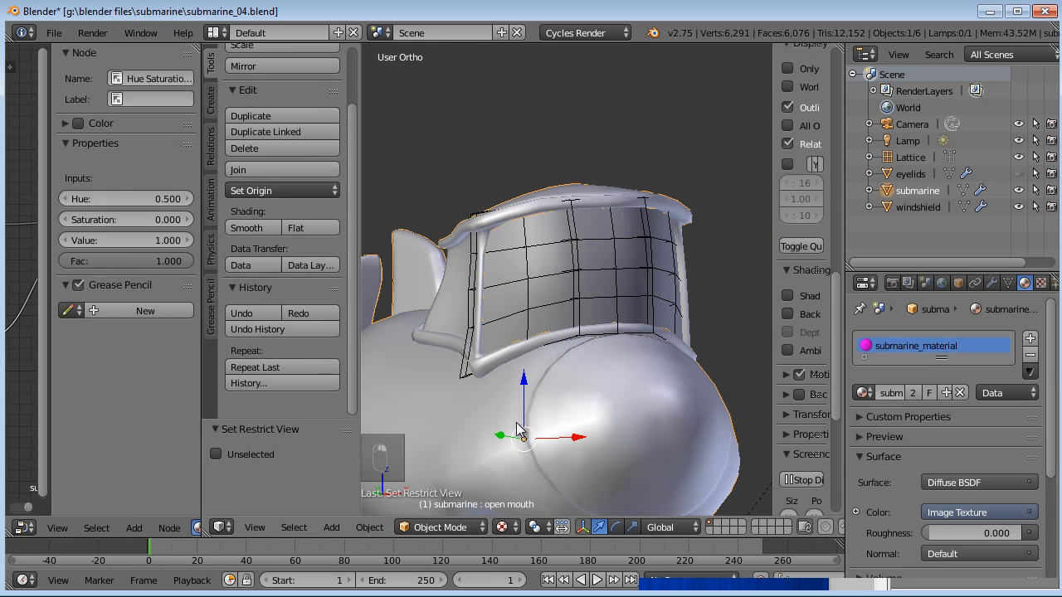
Step: Widen the left area and turn the Node Editor into a UV/Image Editor
{"action": "left_click_drag", "start_coordinate": [201, 390], "coordinate": [413, 390]}
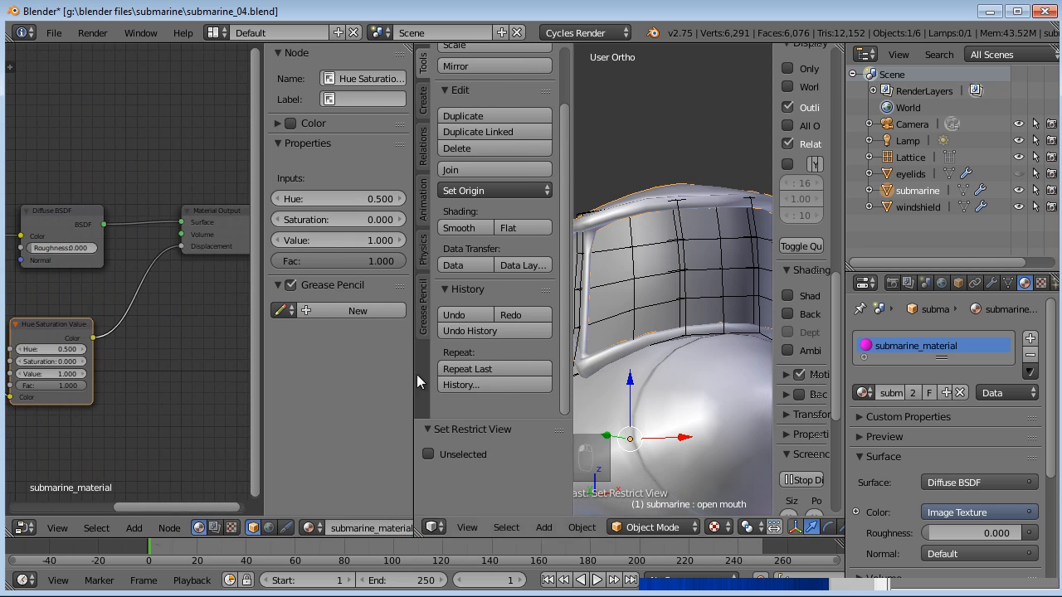
{"action": "left_click", "coordinate": [25, 528]}
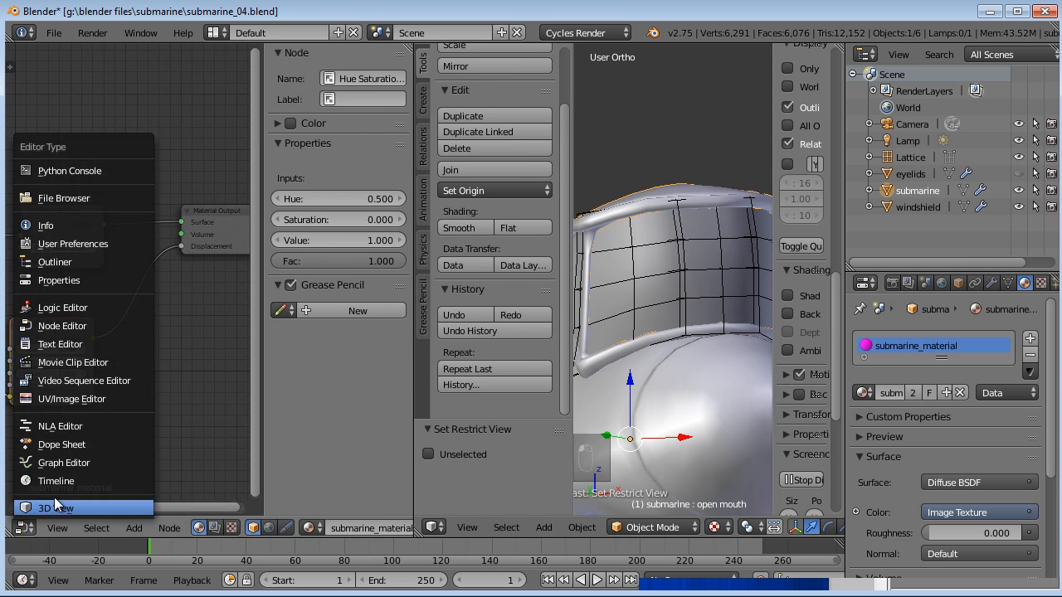
{"action": "left_click", "coordinate": [71, 399]}
{"action": "left_click", "coordinate": [129, 527]}
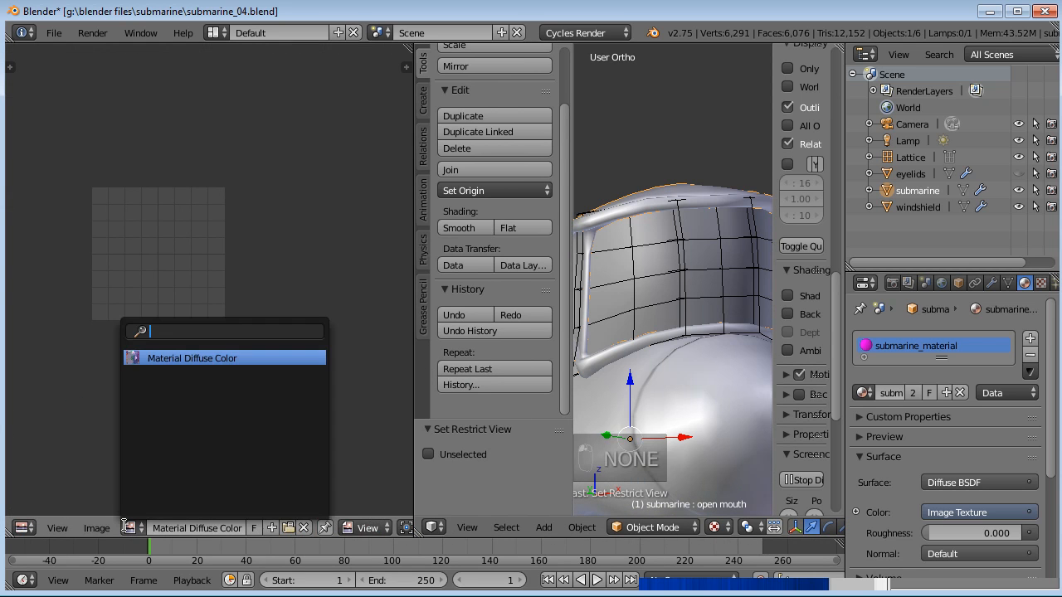
{"action": "left_click", "coordinate": [96, 528]}
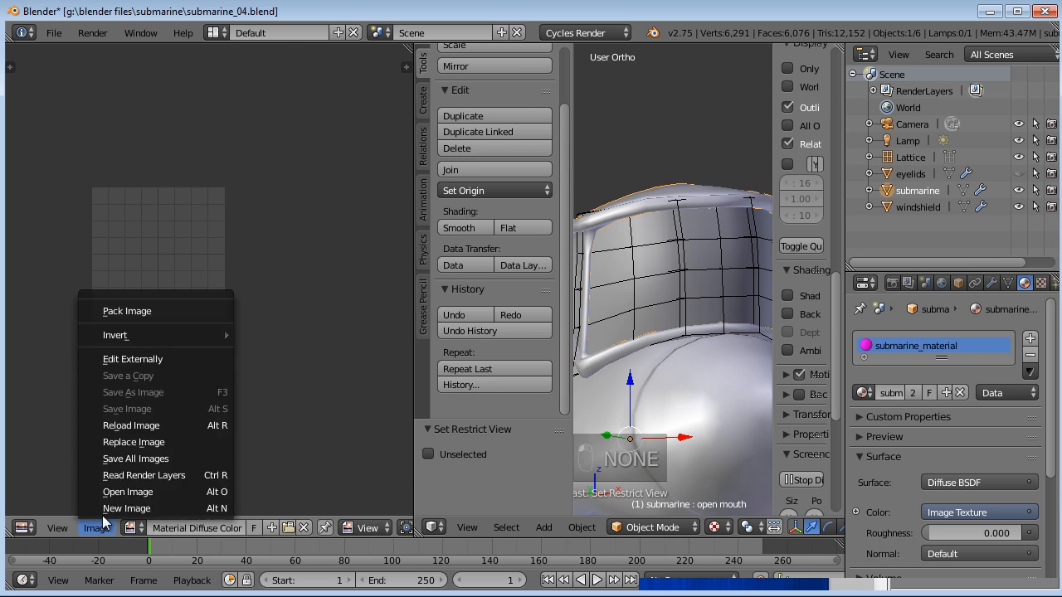
{"action": "left_click", "coordinate": [156, 428]}
{"action": "middle_click_drag", "start_coordinate": [312, 344], "coordinate": [292, 345]}
Step: Switch the submarine to Texture Paint mode and open submarine_texturemap.jpg in the image editor
{"action": "left_click", "coordinate": [660, 526]}
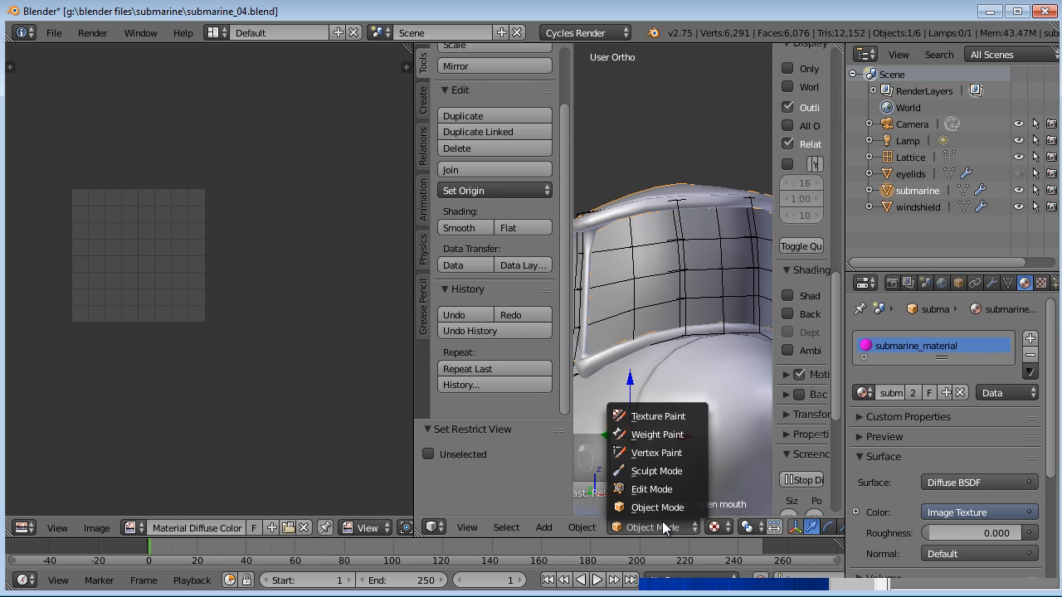
{"action": "left_click", "coordinate": [659, 417]}
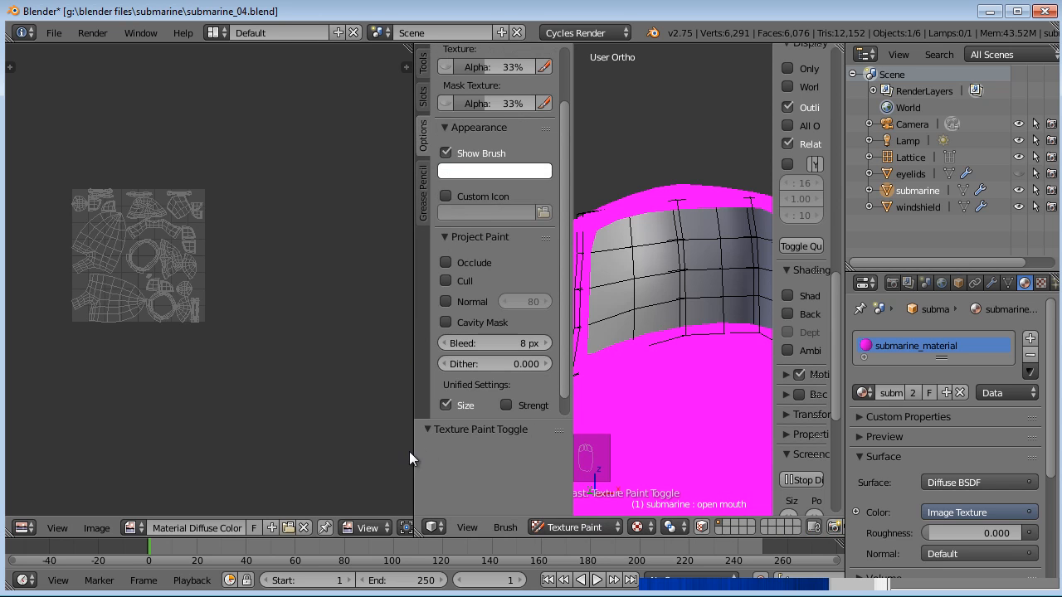
{"action": "left_click", "coordinate": [136, 528]}
{"action": "left_click", "coordinate": [149, 348]}
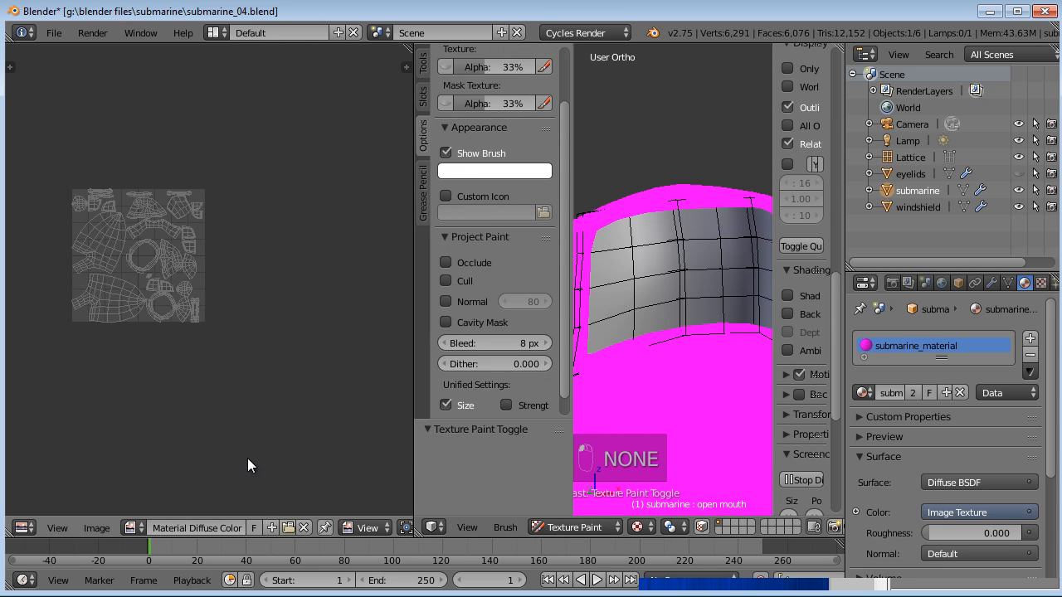
{"action": "left_click", "coordinate": [289, 527]}
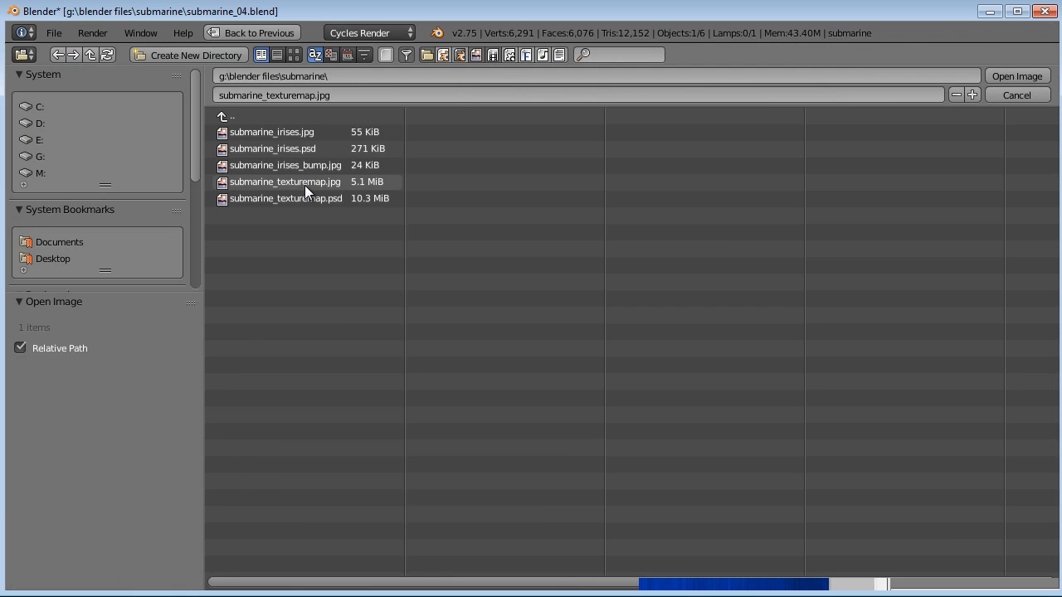
{"action": "double_click", "coordinate": [306, 186]}
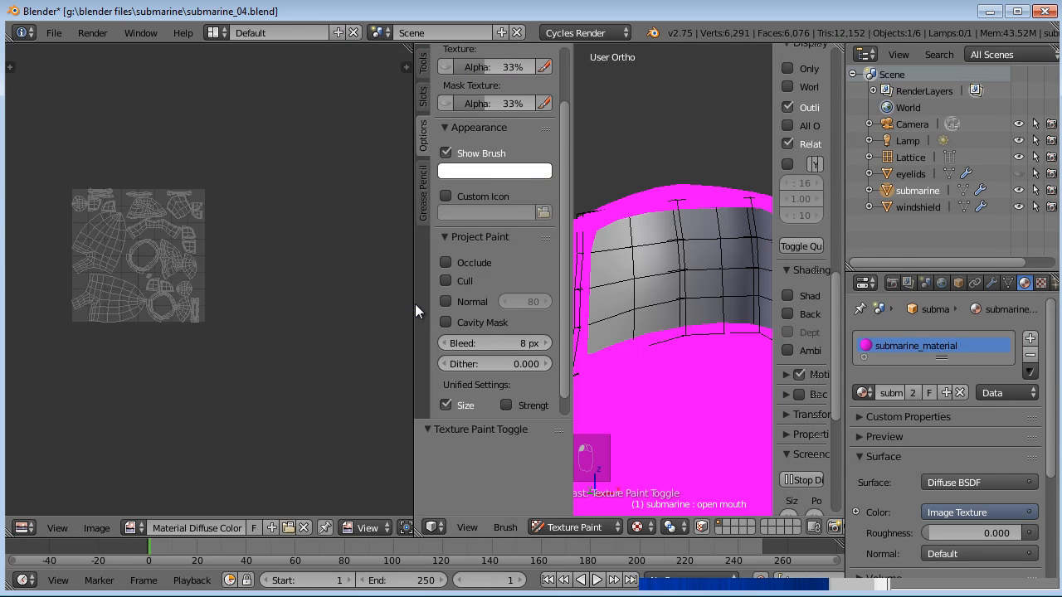
Step: Narrow the image editor, frame the submarine's front, and start saving a copy of the texture map
{"action": "left_click_drag", "start_coordinate": [412, 302], "coordinate": [238, 299]}
{"action": "middle_click_drag", "start_coordinate": [580, 300], "coordinate": [585, 414]}
{"action": "scroll", "coordinate": [585, 410], "scroll_direction": "down", "scroll_amount": 4}
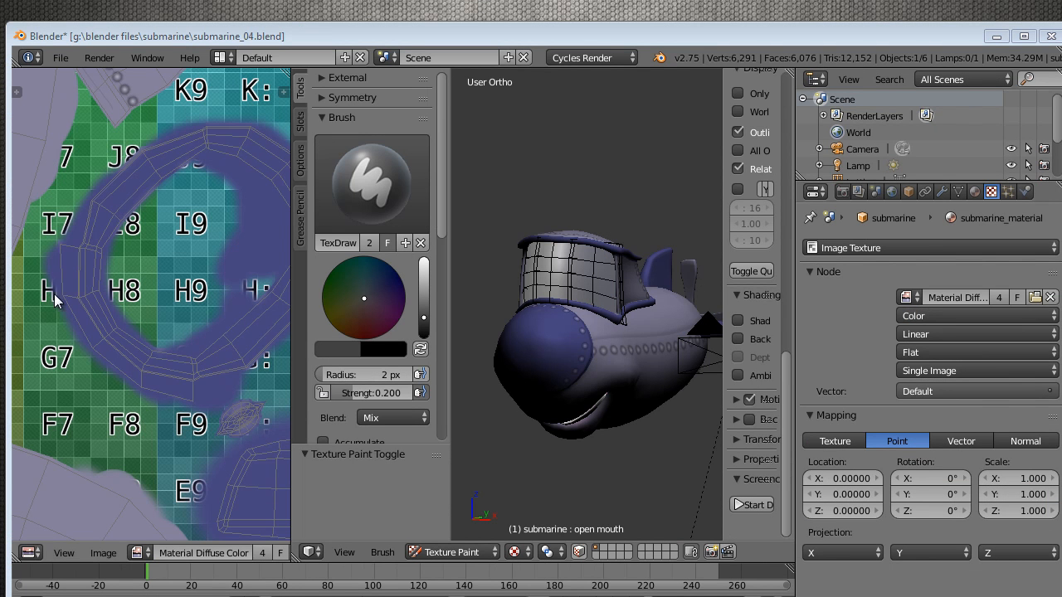
{"action": "middle_click_drag", "start_coordinate": [601, 355], "coordinate": [638, 349]}
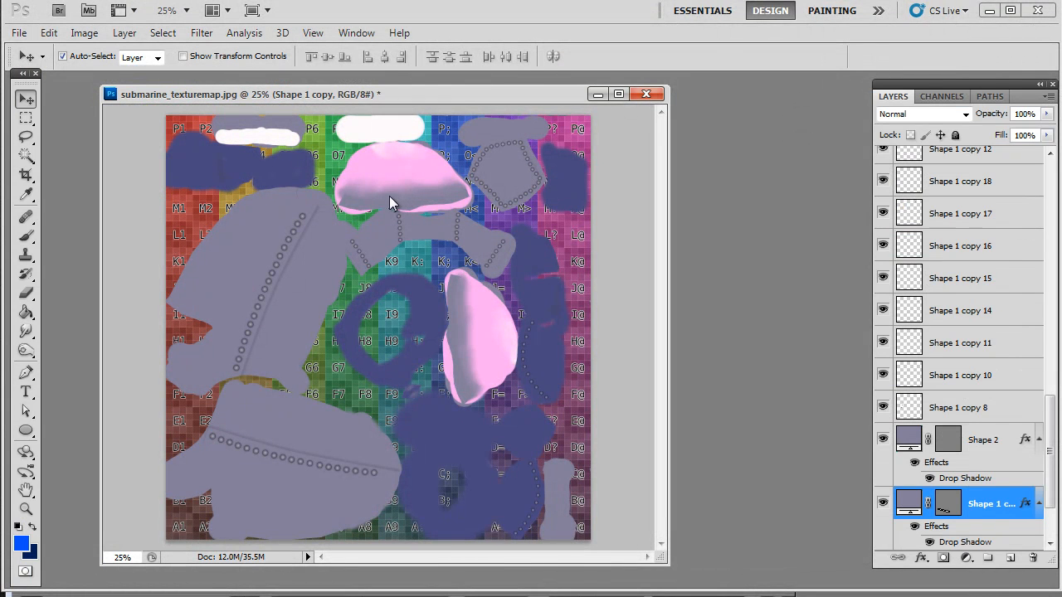
{"action": "key", "text": "ctrl+shift+s"}
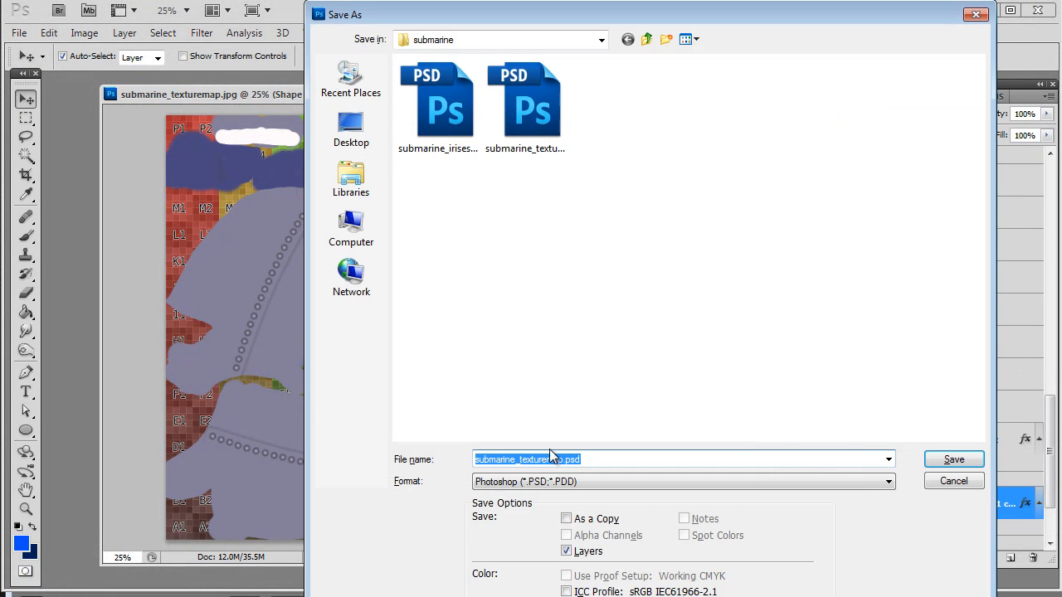
Step: Cancel the JPEG save, close Save for Web & Devices, and bring up the submarine folder
{"action": "left_click", "coordinate": [572, 482]}
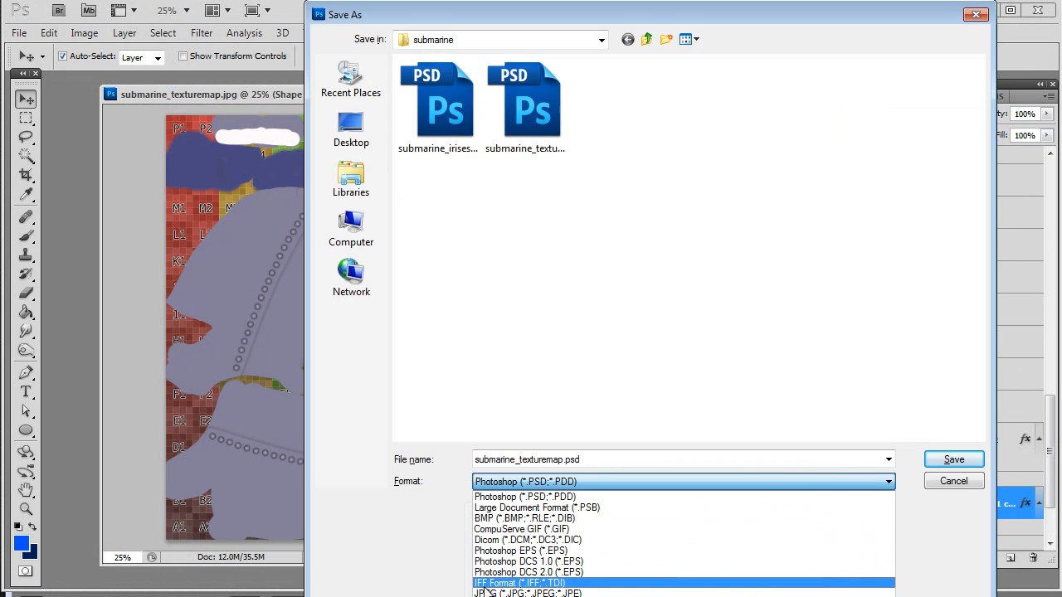
{"action": "left_click", "coordinate": [529, 592]}
{"action": "left_click", "coordinate": [961, 481]}
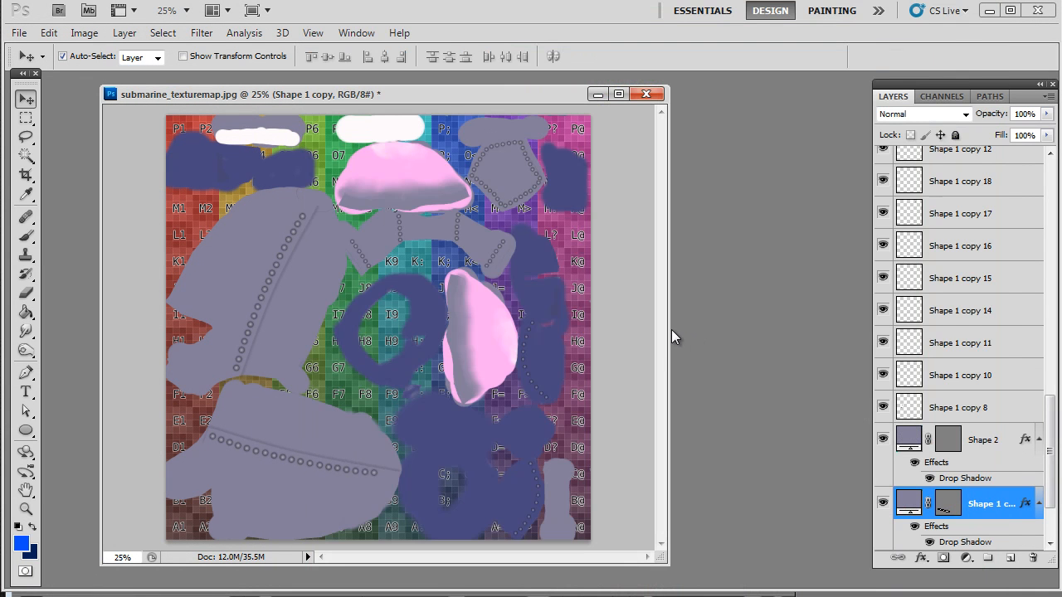
{"action": "key", "text": "ctrl+alt+shift+s"}
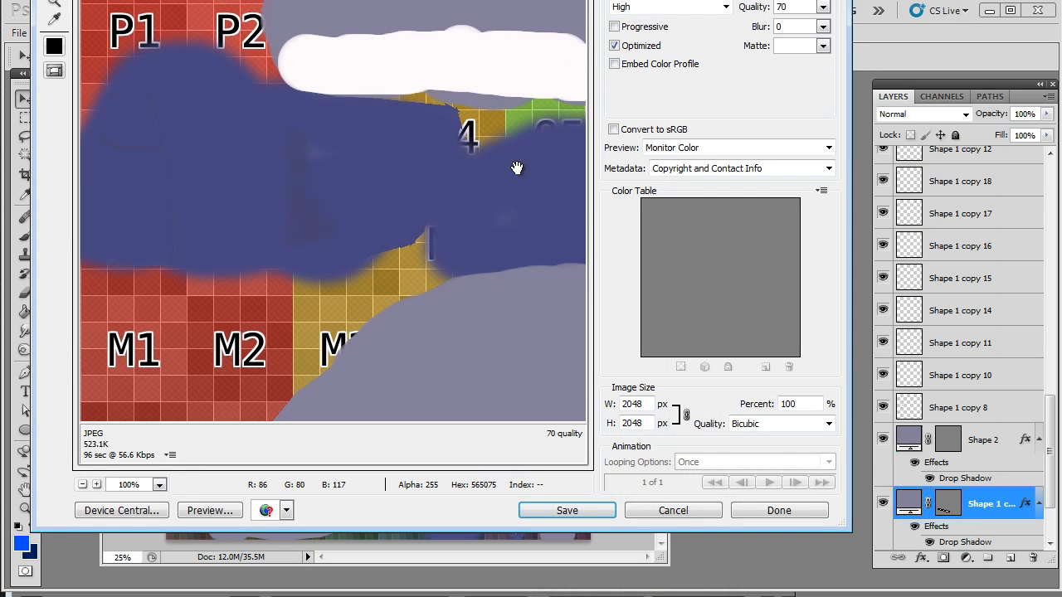
{"action": "left_click", "coordinate": [678, 513]}
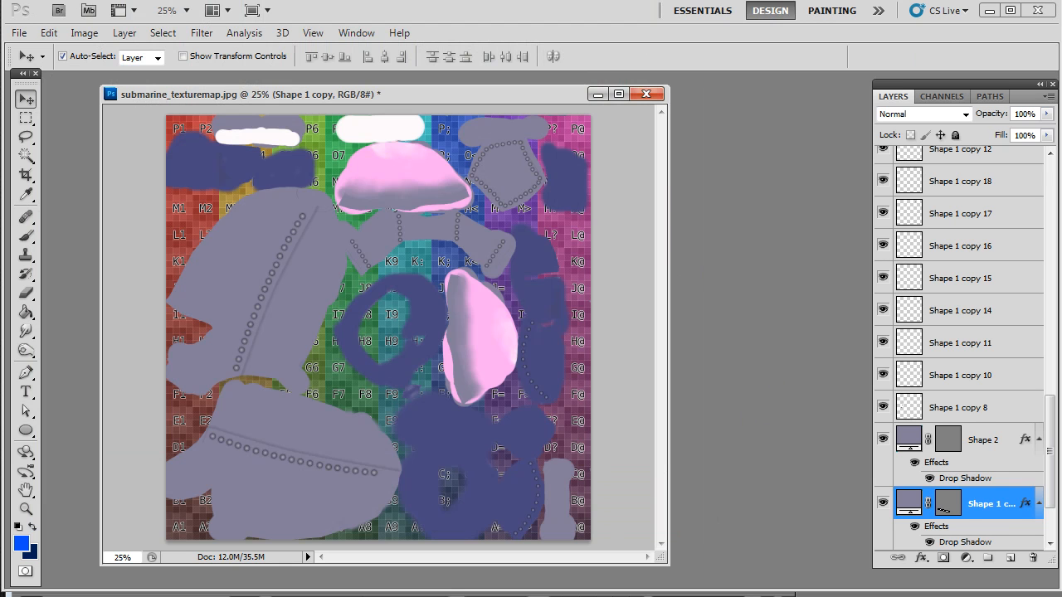
{"action": "left_click", "coordinate": [612, 594]}
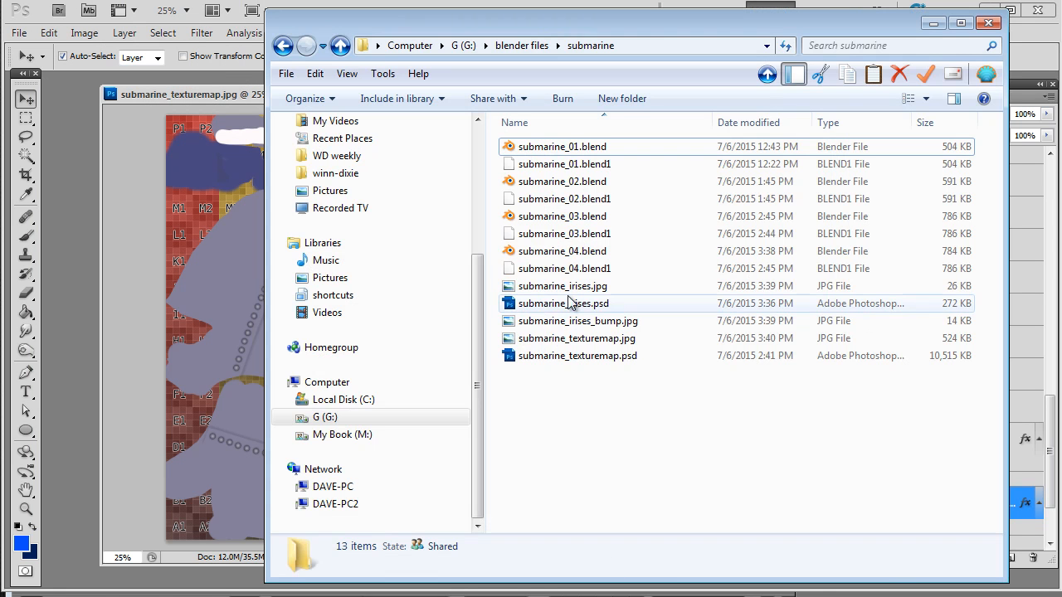
Step: Confirm submarine_texturemap.jpg is 2048 × 2048, then minimize Explorer and Photoshop
{"action": "left_click", "coordinate": [830, 340]}
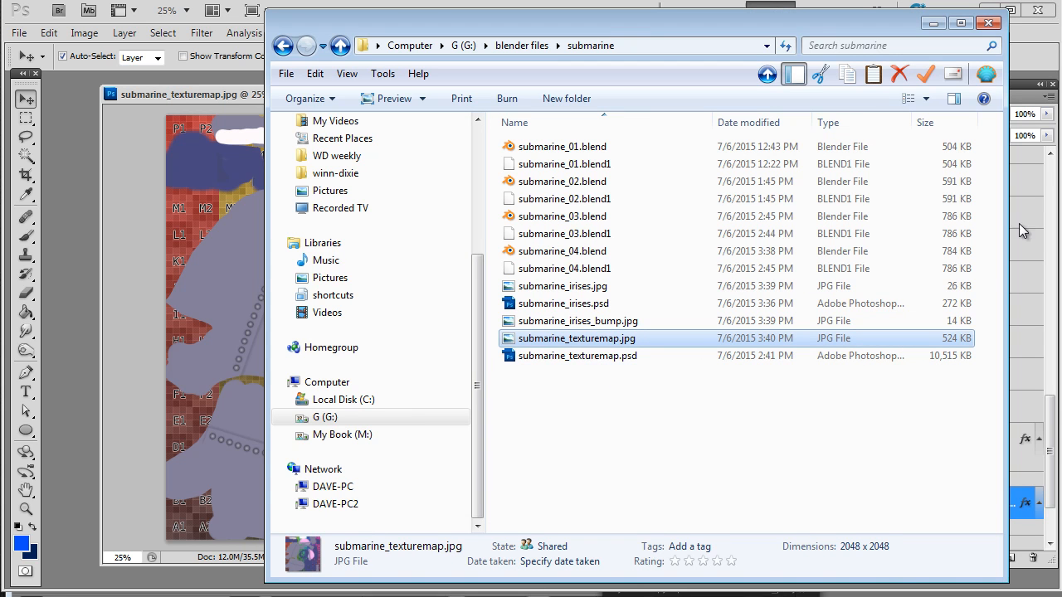
{"action": "left_click", "coordinate": [933, 23]}
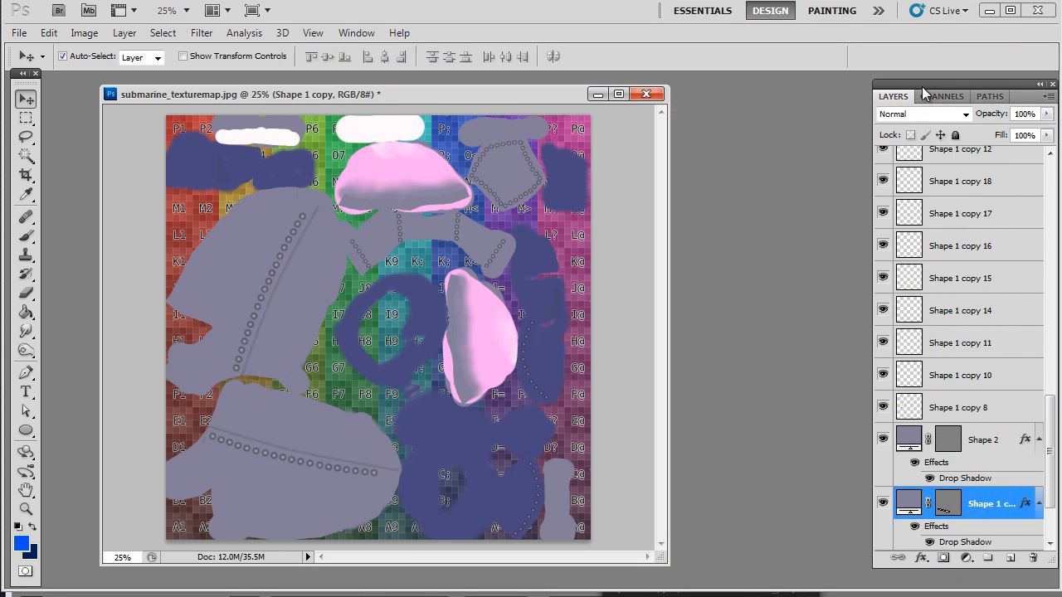
{"action": "left_click", "coordinate": [991, 11]}
Step: Zoom the image editor out to show the whole texture map, then give the 3D view its room back
{"action": "mouse_move", "coordinate": [676, 286]}
{"action": "middle_mouse_down"}
{"action": "mouse_move", "coordinate": [535, 279]}
{"action": "mouse_move", "coordinate": [692, 281]}
{"action": "mouse_move", "coordinate": [672, 282]}
{"action": "middle_mouse_up"}
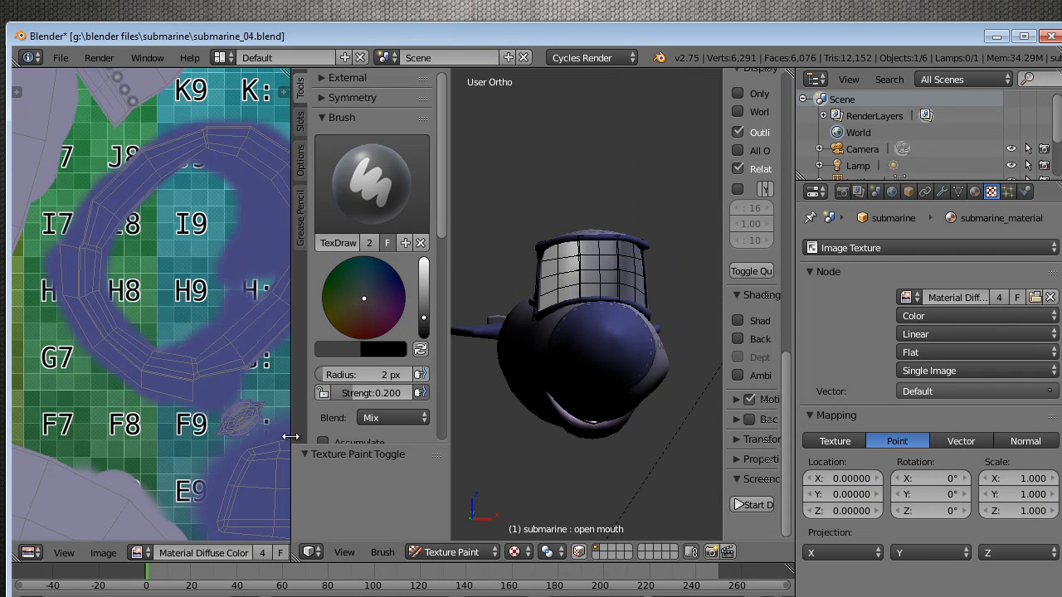
{"action": "left_click_drag", "start_coordinate": [292, 435], "coordinate": [378, 434]}
{"action": "scroll", "coordinate": [249, 408], "scroll_direction": "down", "scroll_amount": 6}
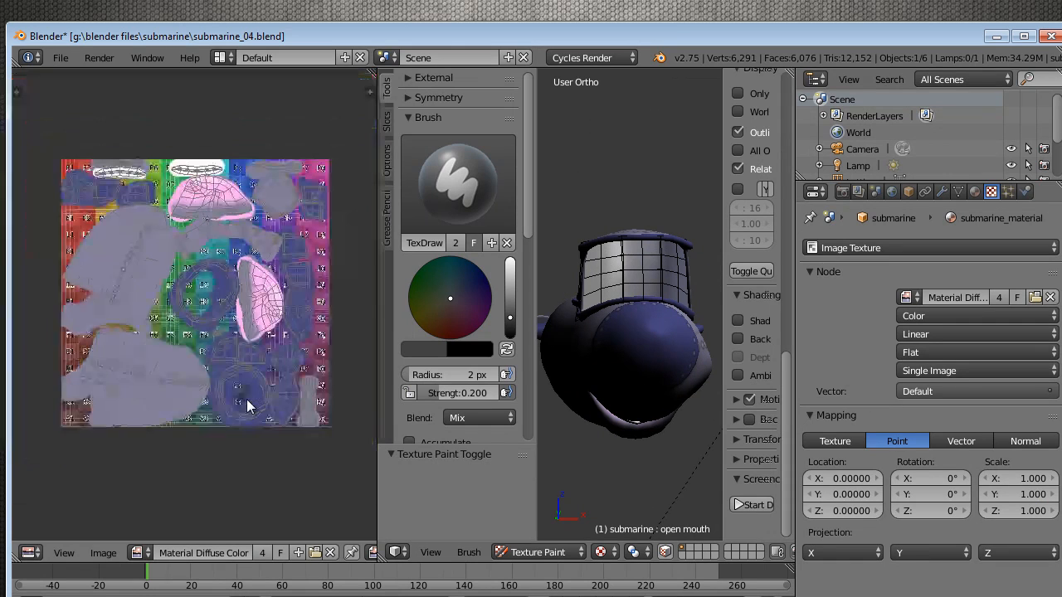
{"action": "left_click_drag", "start_coordinate": [378, 397], "coordinate": [263, 396]}
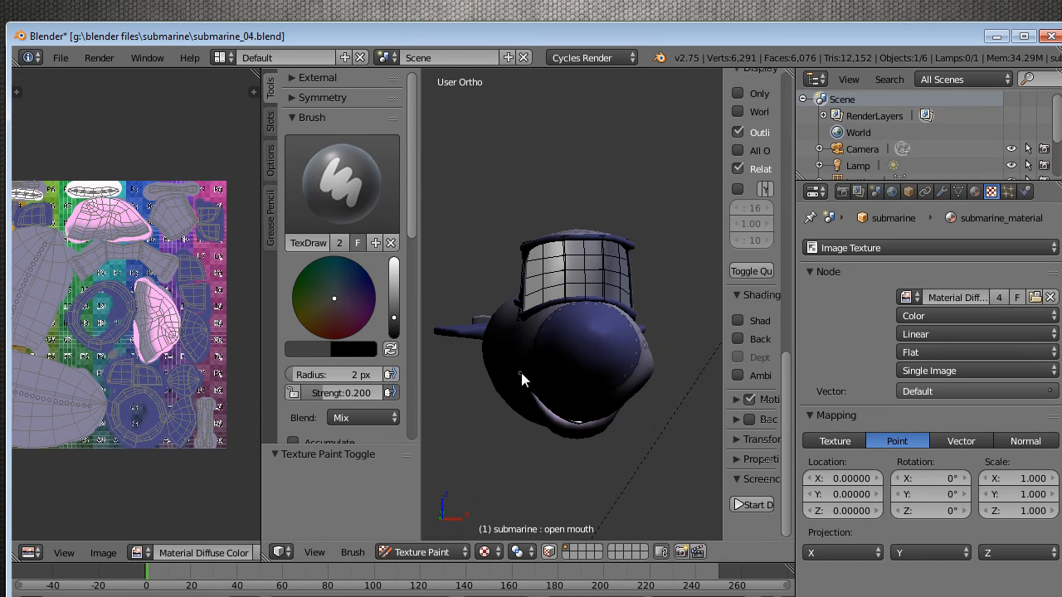
{"action": "scroll", "coordinate": [498, 369], "scroll_direction": "up", "scroll_amount": 5}
Step: Hide the lattice surrounding the windshield
{"action": "middle_click_drag", "start_coordinate": [470, 360], "coordinate": [531, 449], "text": "shift"}
{"action": "right_click", "coordinate": [579, 275]}
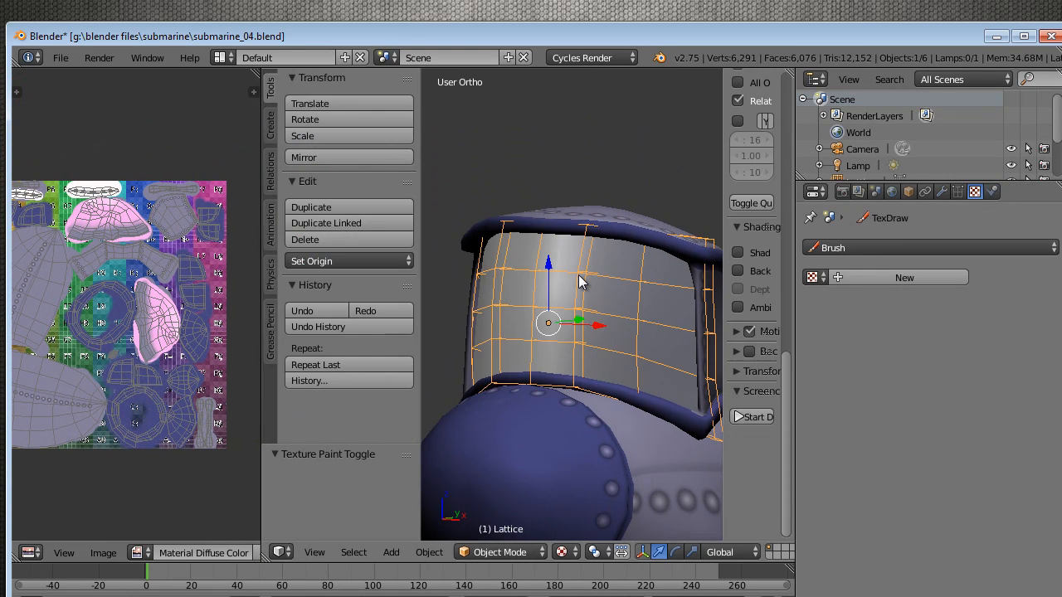
{"action": "key", "text": "h"}
{"action": "scroll", "coordinate": [587, 362], "scroll_direction": "down", "scroll_amount": 4}
Step: Select all of the windshield's faces in Edit Mode and Unwrap them
{"action": "middle_click_drag", "start_coordinate": [587, 363], "coordinate": [626, 363]}
{"action": "right_click", "coordinate": [630, 300]}
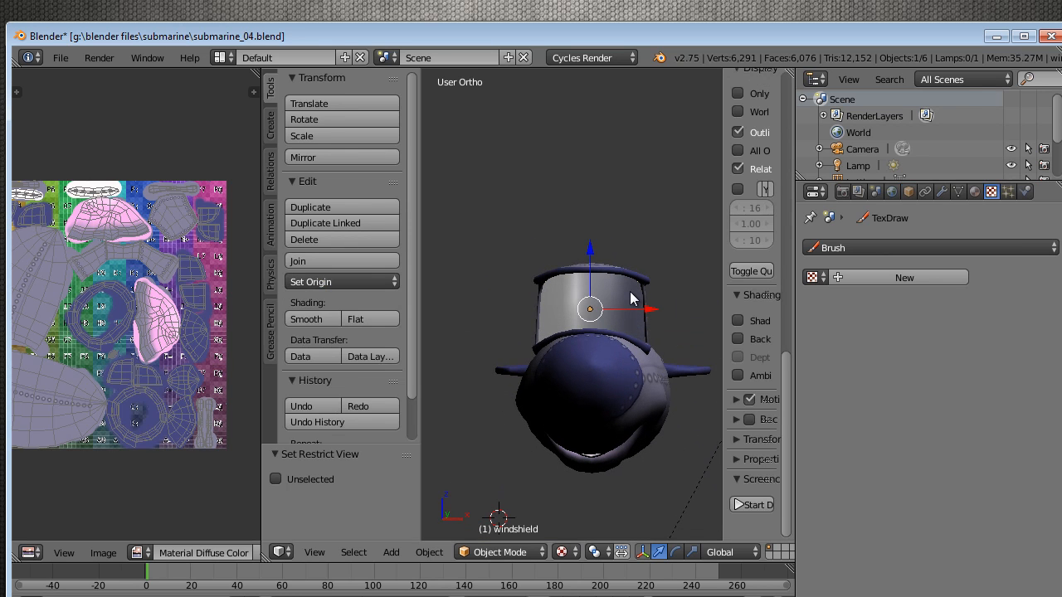
{"action": "key", "text": "Tab"}
{"action": "key", "text": "a"}
{"action": "scroll", "coordinate": [631, 307], "scroll_direction": "up", "scroll_amount": 4}
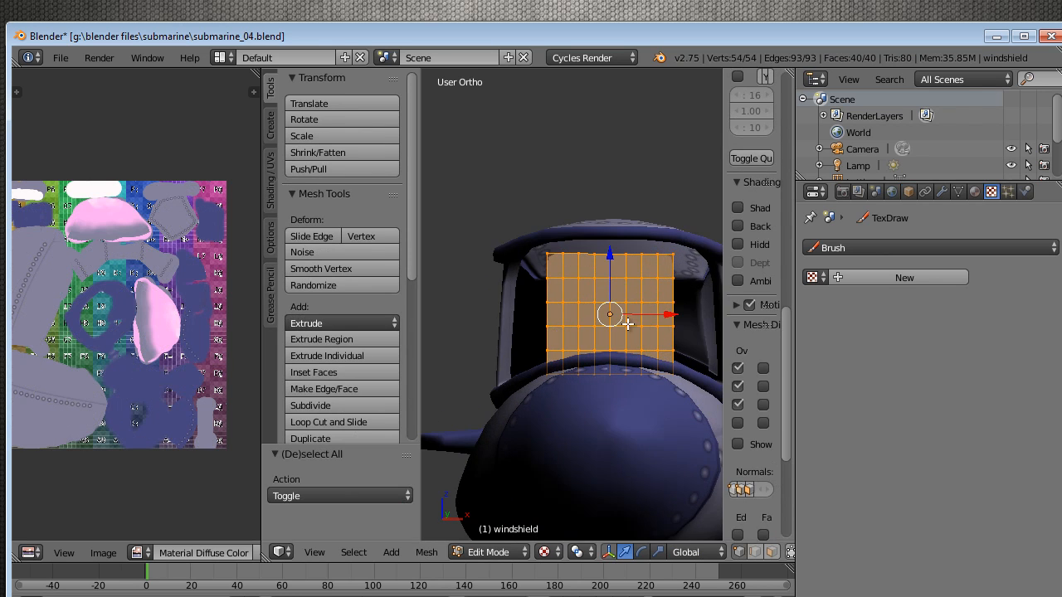
{"action": "middle_click_drag", "start_coordinate": [553, 354], "coordinate": [601, 392]}
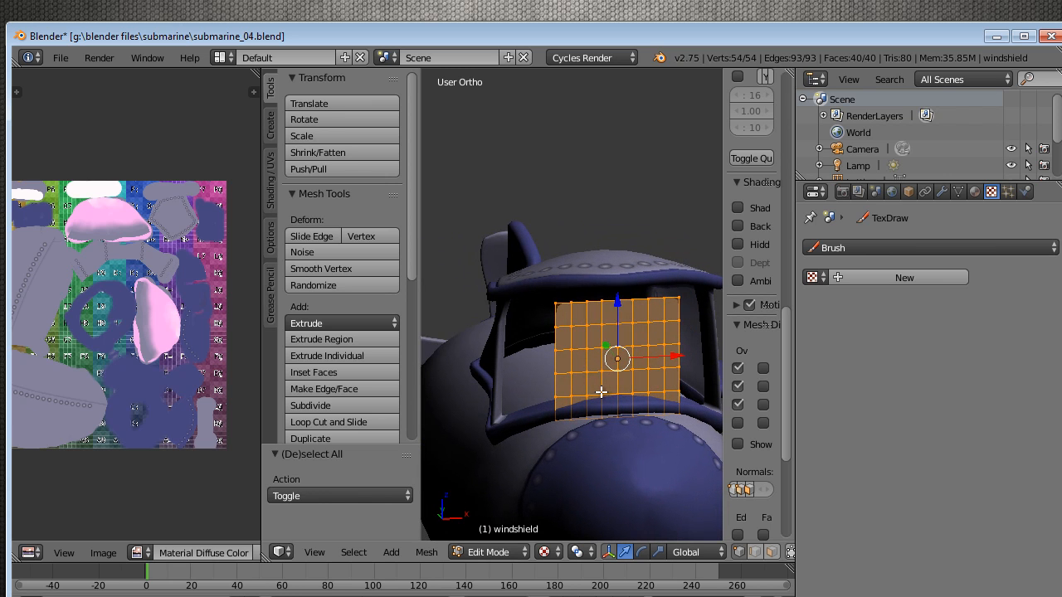
{"action": "key", "text": "u"}
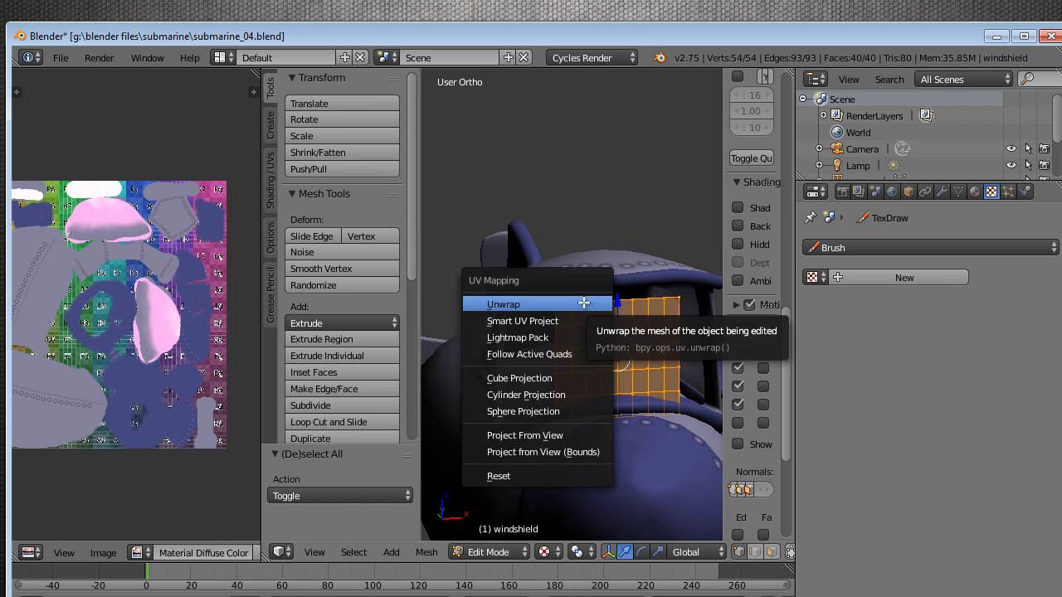
{"action": "left_click", "coordinate": [584, 304]}
Step: Open submarine_irises.jpg as the windshield's UV image and return to Object Mode
{"action": "scroll", "coordinate": [185, 379], "scroll_direction": "down", "scroll_amount": 2}
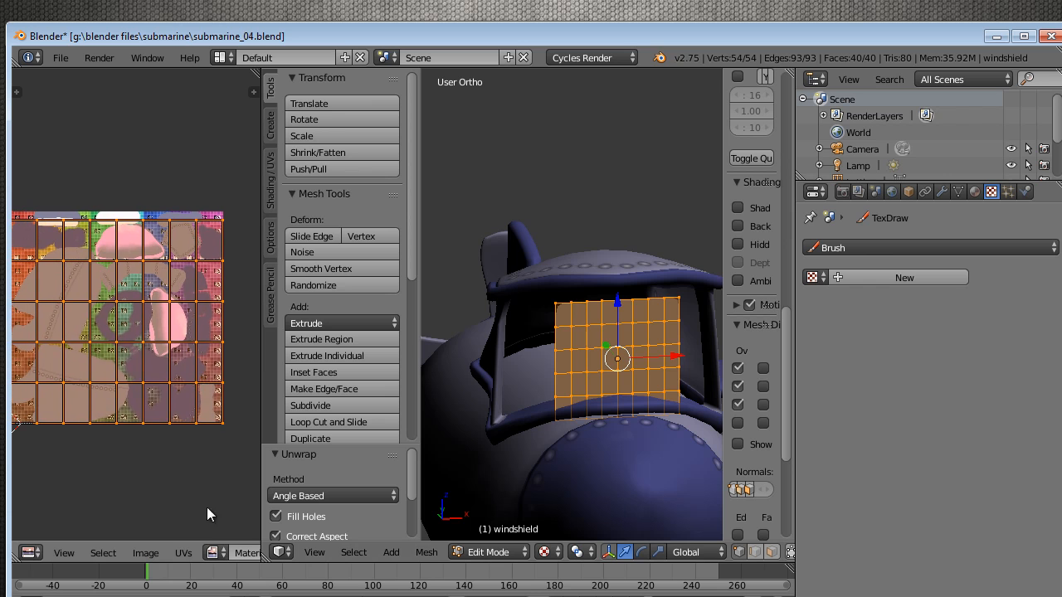
{"action": "left_click", "coordinate": [146, 554]}
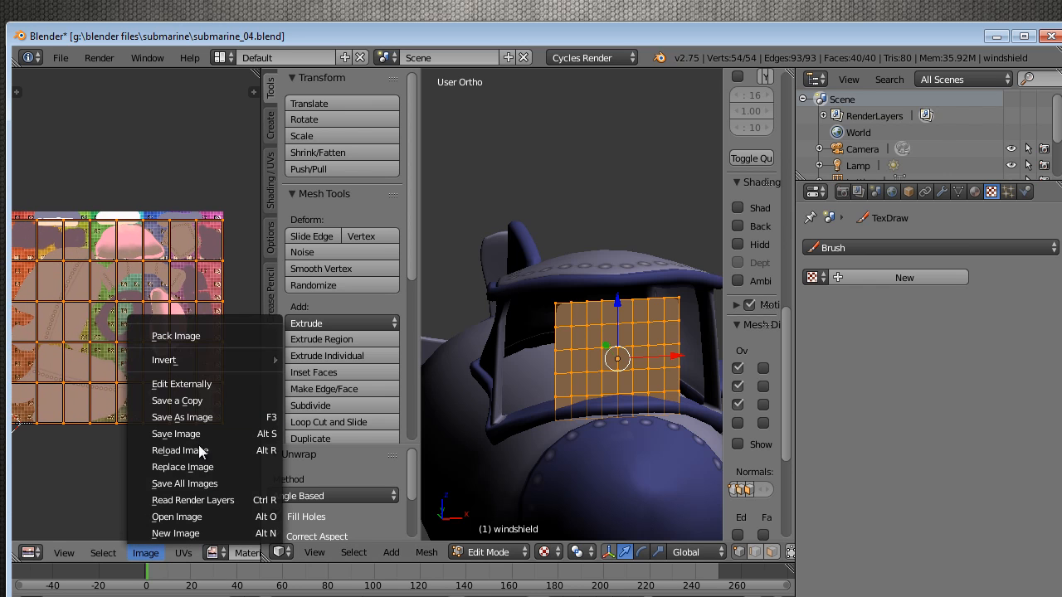
{"action": "left_click", "coordinate": [189, 517]}
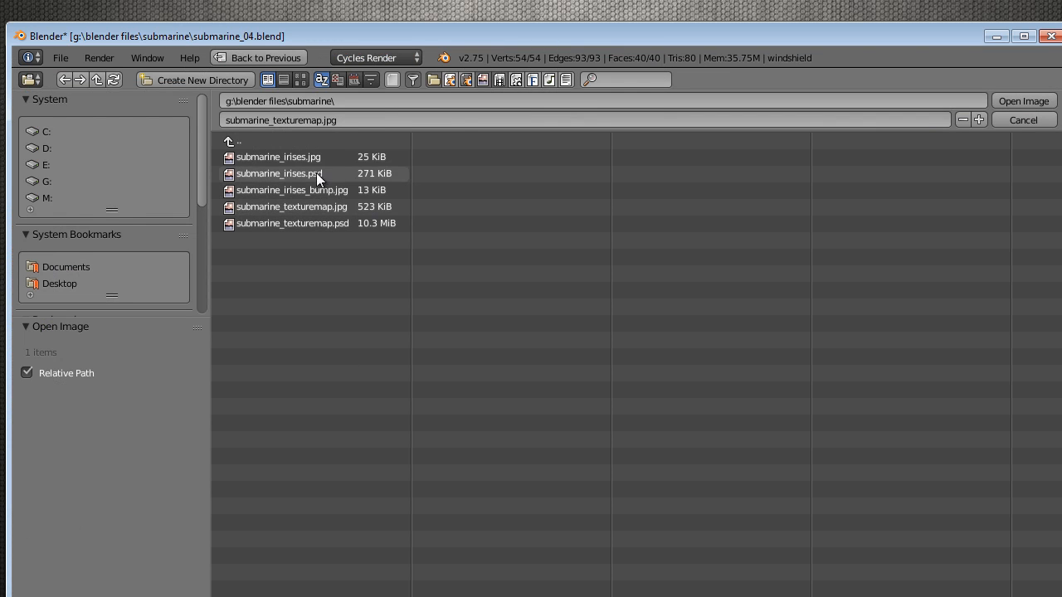
{"action": "left_click", "coordinate": [269, 156]}
{"action": "left_click", "coordinate": [1023, 101]}
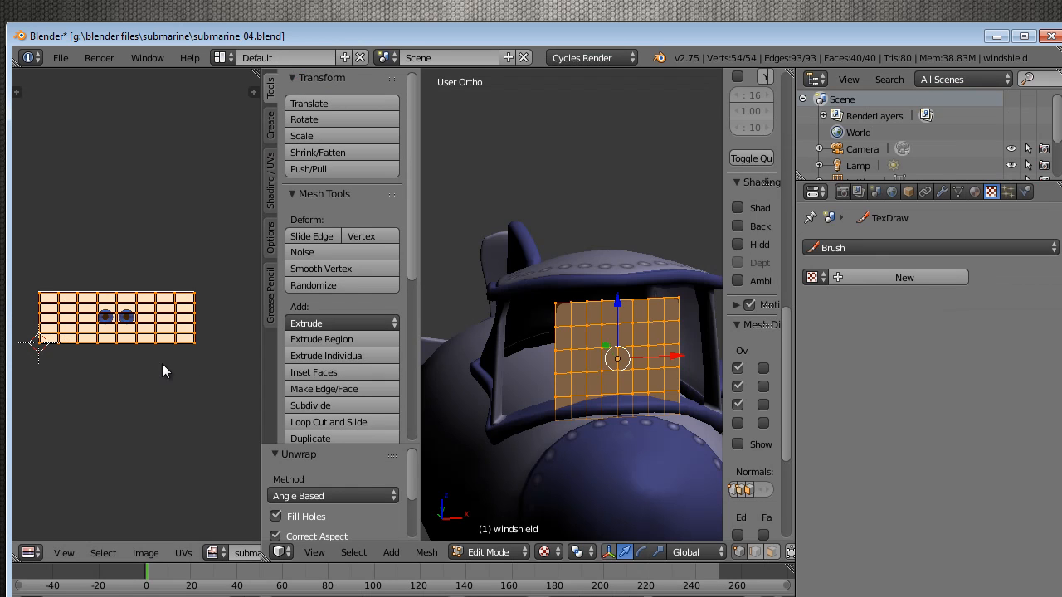
{"action": "key", "text": "Tab"}
{"action": "middle_click_drag", "start_coordinate": [631, 331], "coordinate": [585, 423]}
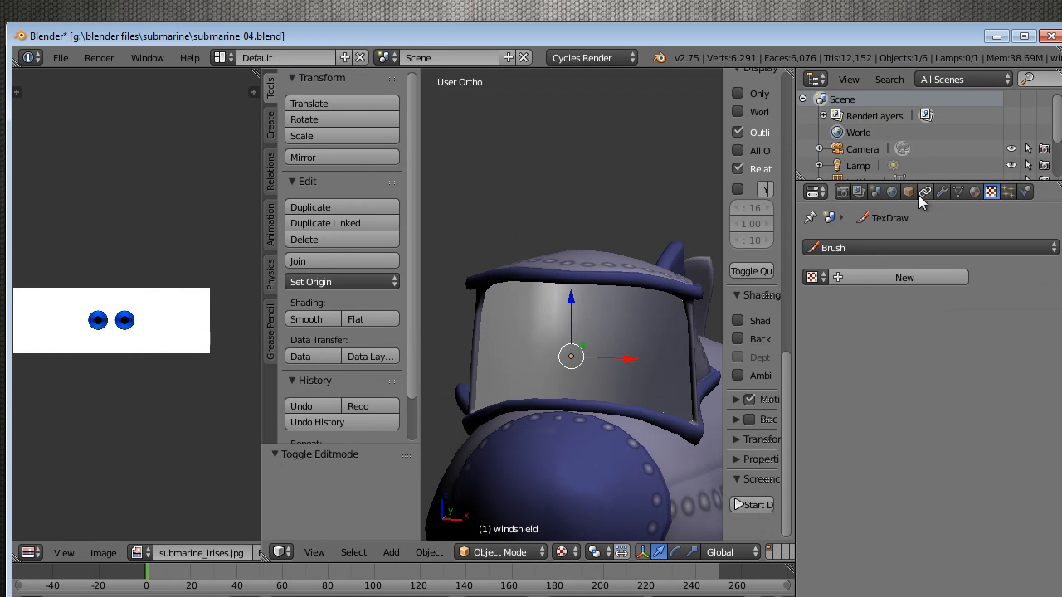
Step: Add a new material to the windshield and switch the left area to a wider Node Editor
{"action": "left_click", "coordinate": [975, 191]}
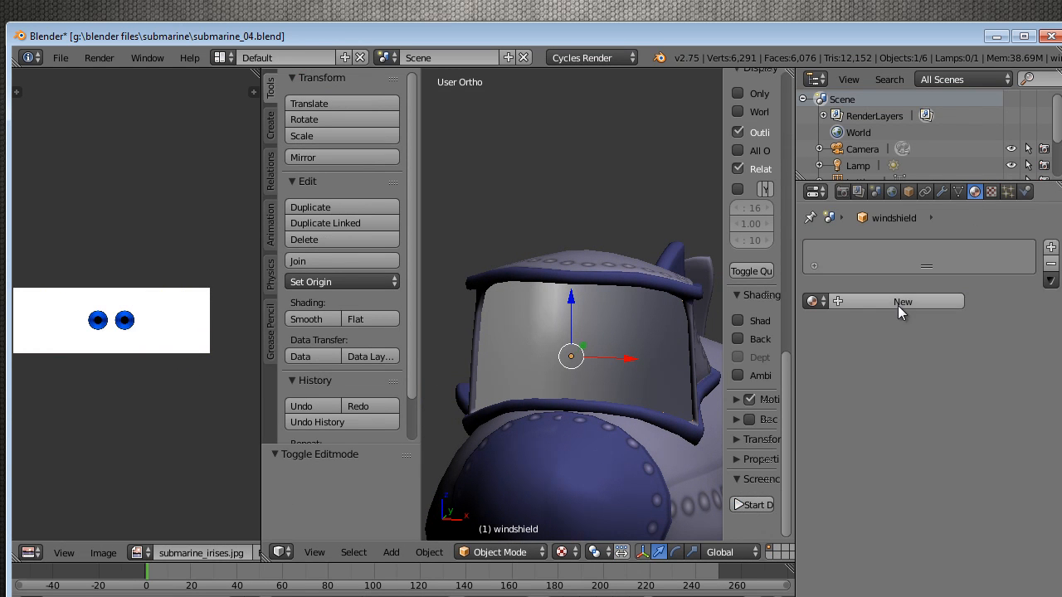
{"action": "left_click", "coordinate": [901, 302]}
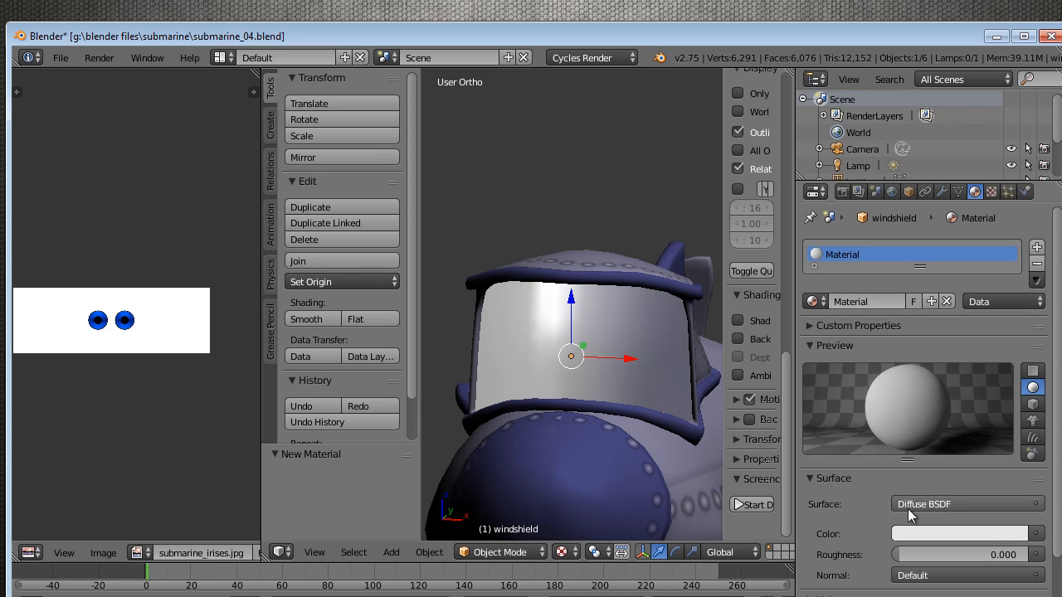
{"action": "scroll", "coordinate": [895, 506], "scroll_direction": "down", "scroll_amount": 2}
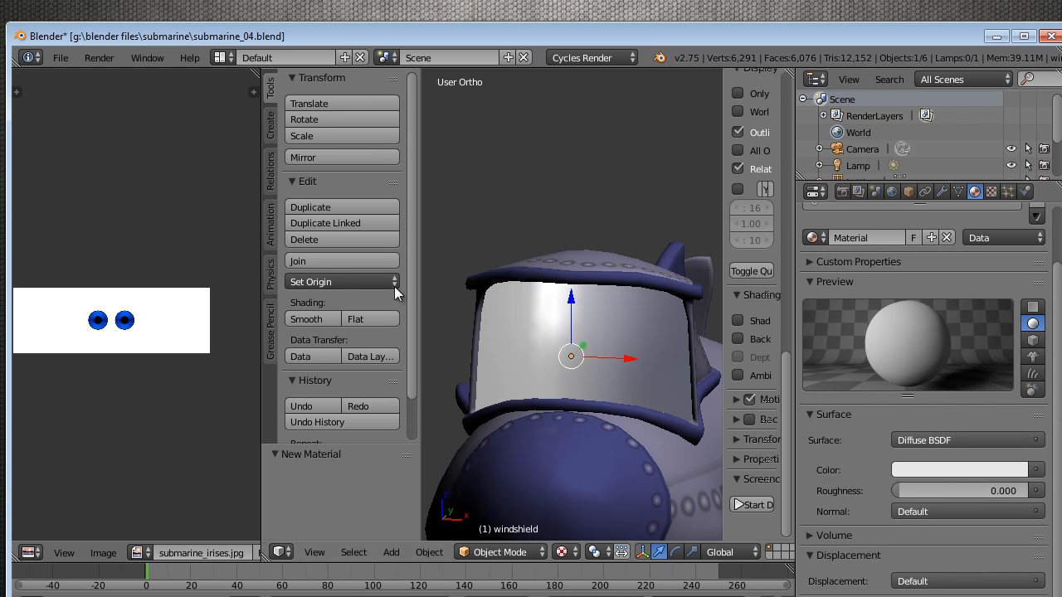
{"action": "left_click", "coordinate": [27, 554]}
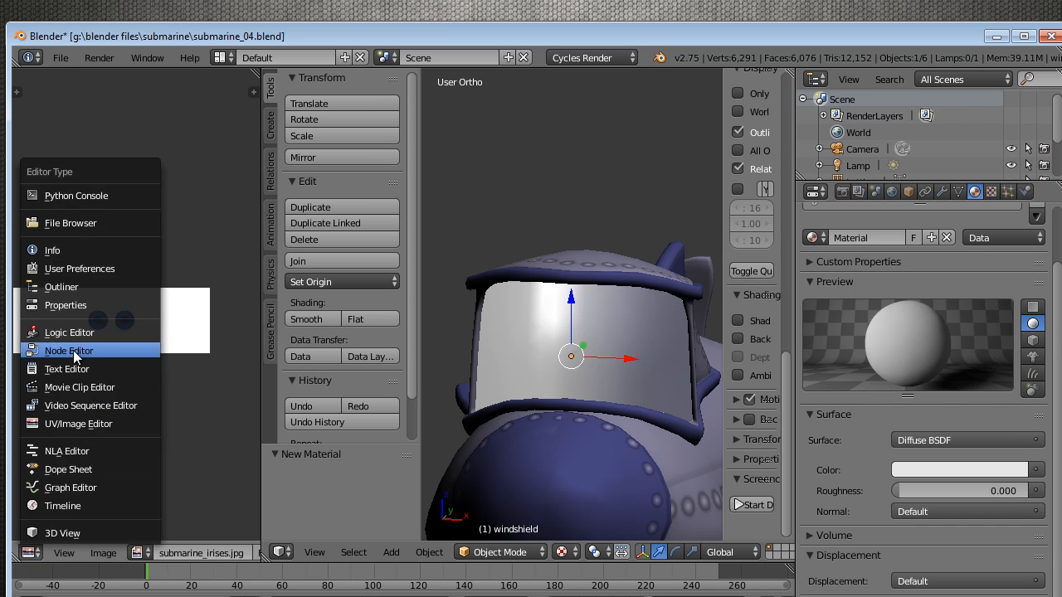
{"action": "left_click", "coordinate": [79, 350]}
{"action": "left_click_drag", "start_coordinate": [262, 390], "coordinate": [477, 386]}
{"action": "scroll", "coordinate": [70, 359], "scroll_direction": "up", "scroll_amount": 2}
Step: Add an Image Texture node with submarine_irises.jpg feeding the Diffuse BSDF colour
{"action": "left_click", "coordinate": [140, 553]}
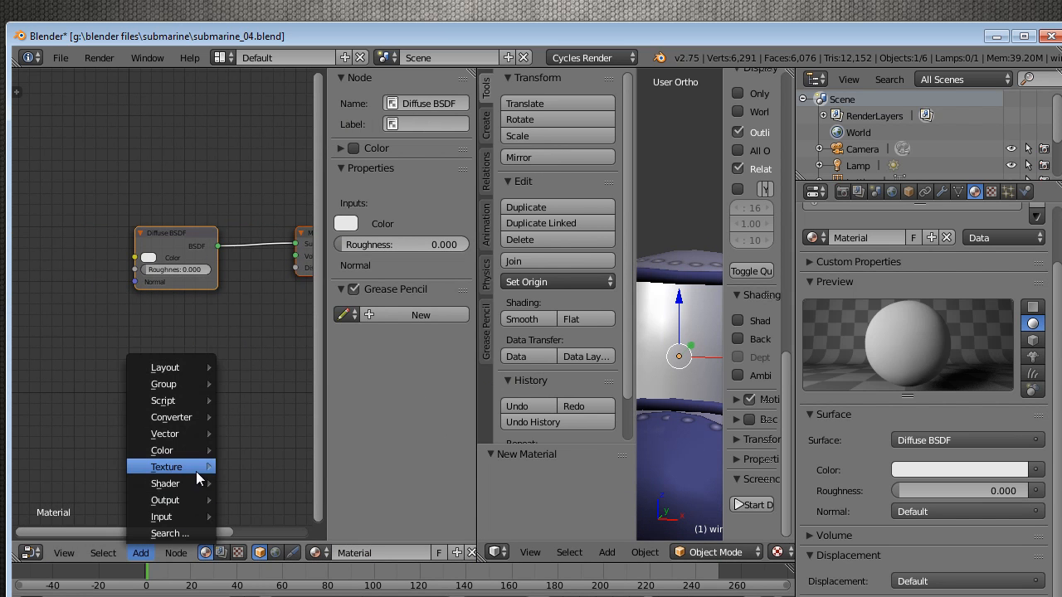
{"action": "mouse_move", "coordinate": [197, 467]}
{"action": "left_click", "coordinate": [279, 283]}
{"action": "left_click", "coordinate": [34, 292]}
{"action": "left_click_drag", "start_coordinate": [111, 311], "coordinate": [134, 258]}
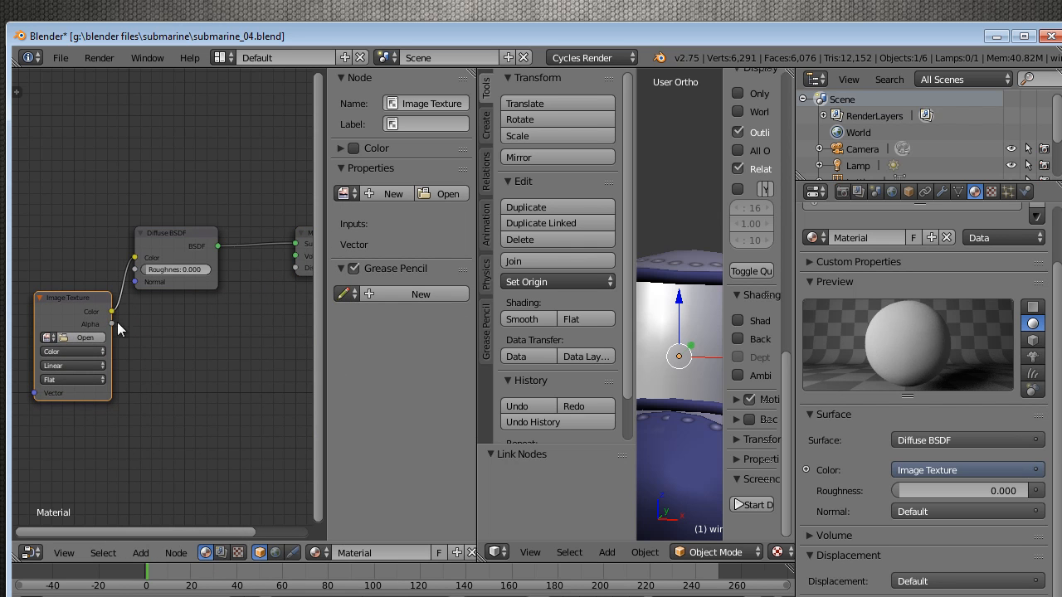
{"action": "left_click", "coordinate": [46, 337]}
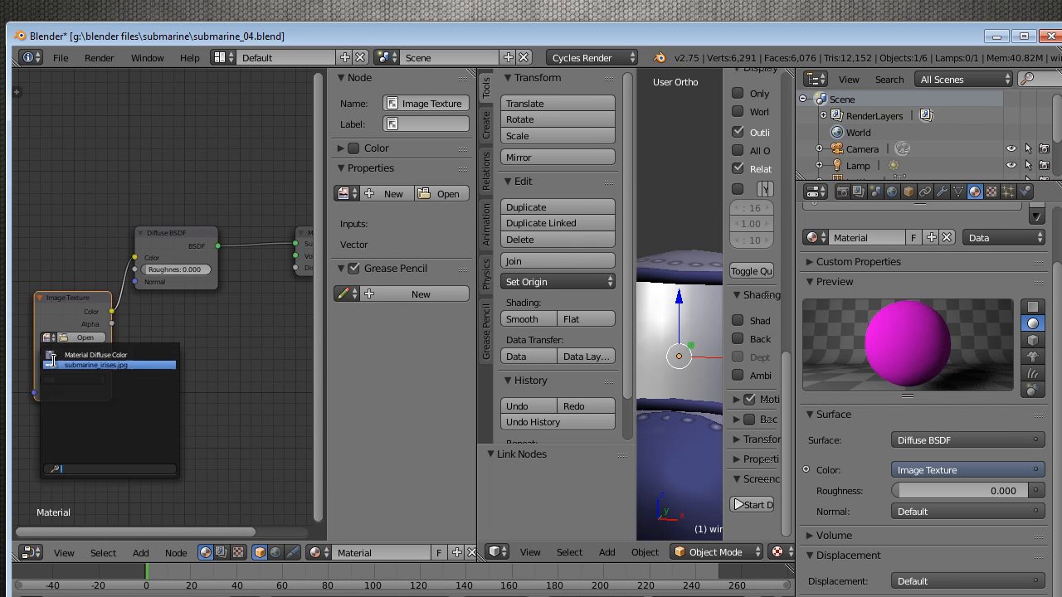
{"action": "left_click", "coordinate": [74, 366]}
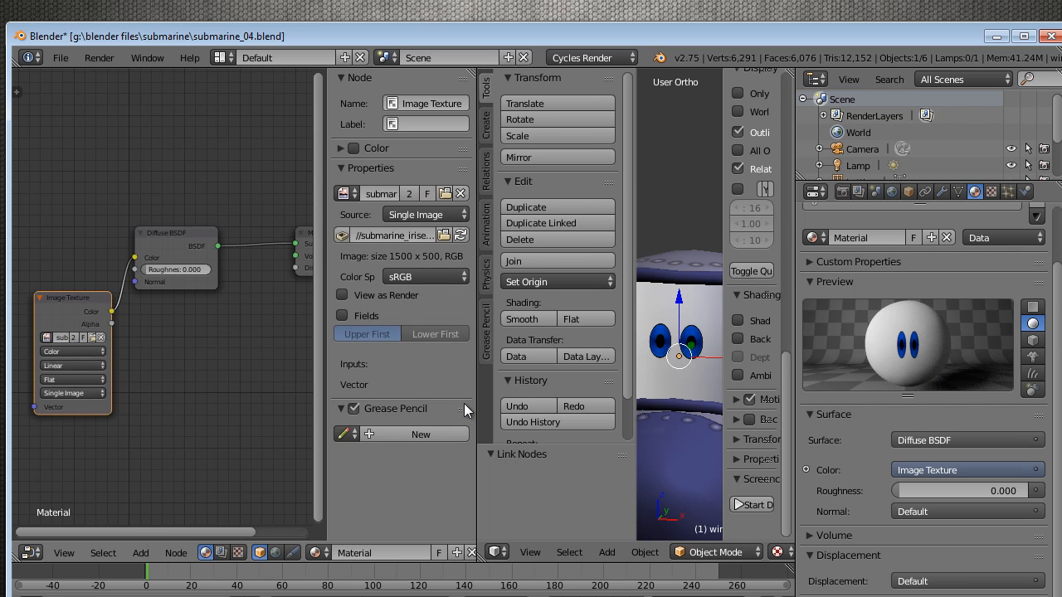
{"action": "left_click_drag", "start_coordinate": [476, 401], "coordinate": [197, 402]}
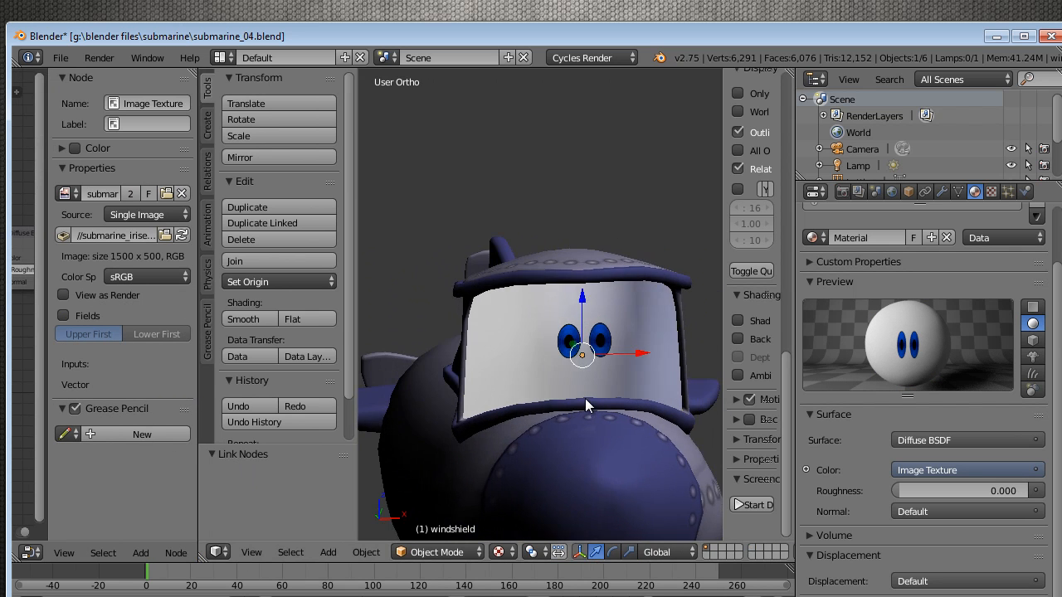
Step: Deselect and orbit around the windshield to check the eyes, then open the Add Modifier list
{"action": "key", "text": "a"}
{"action": "middle_click_drag", "start_coordinate": [581, 416], "coordinate": [544, 393]}
{"action": "middle_click_drag", "start_coordinate": [619, 394], "coordinate": [579, 318]}
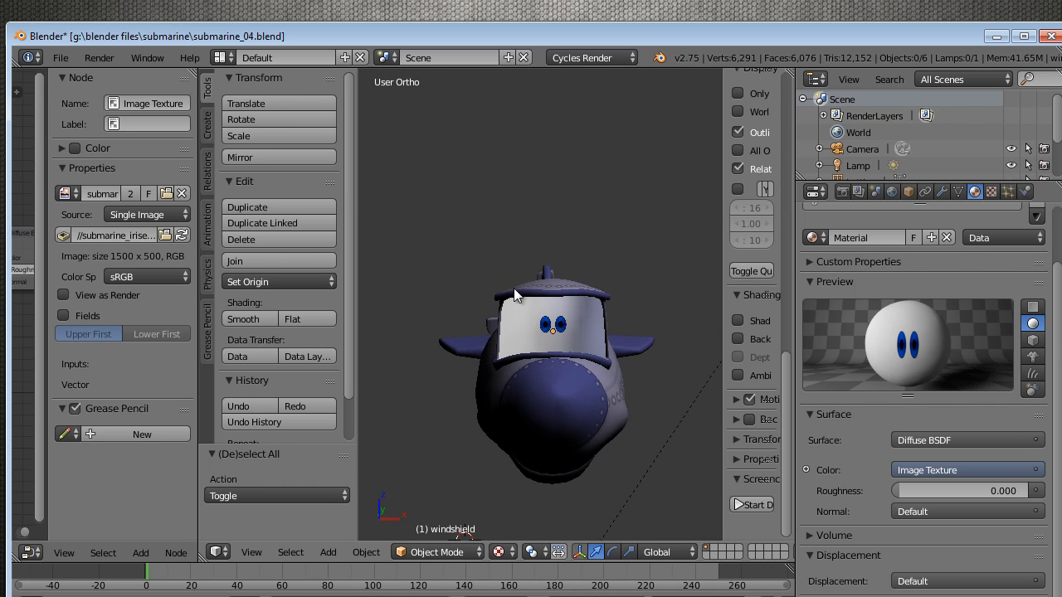
{"action": "scroll", "coordinate": [530, 378], "scroll_direction": "up", "scroll_amount": 4}
{"action": "middle_click_drag", "start_coordinate": [530, 377], "coordinate": [507, 363]}
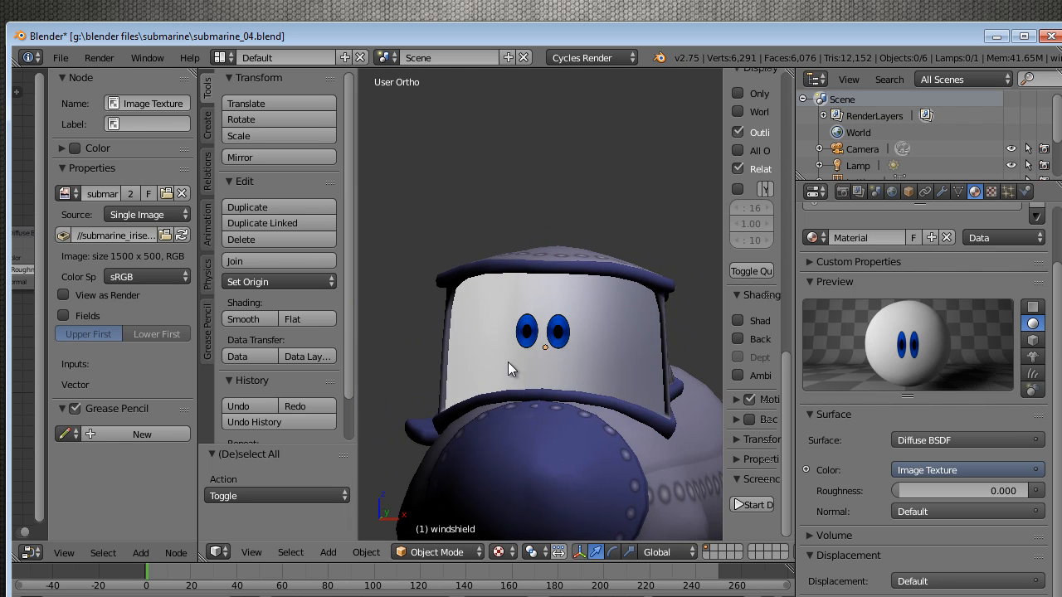
{"action": "mouse_move", "coordinate": [198, 398]}
{"action": "left_mouse_down"}
{"action": "mouse_move", "coordinate": [350, 398]}
{"action": "mouse_move", "coordinate": [205, 379]}
{"action": "left_mouse_up"}
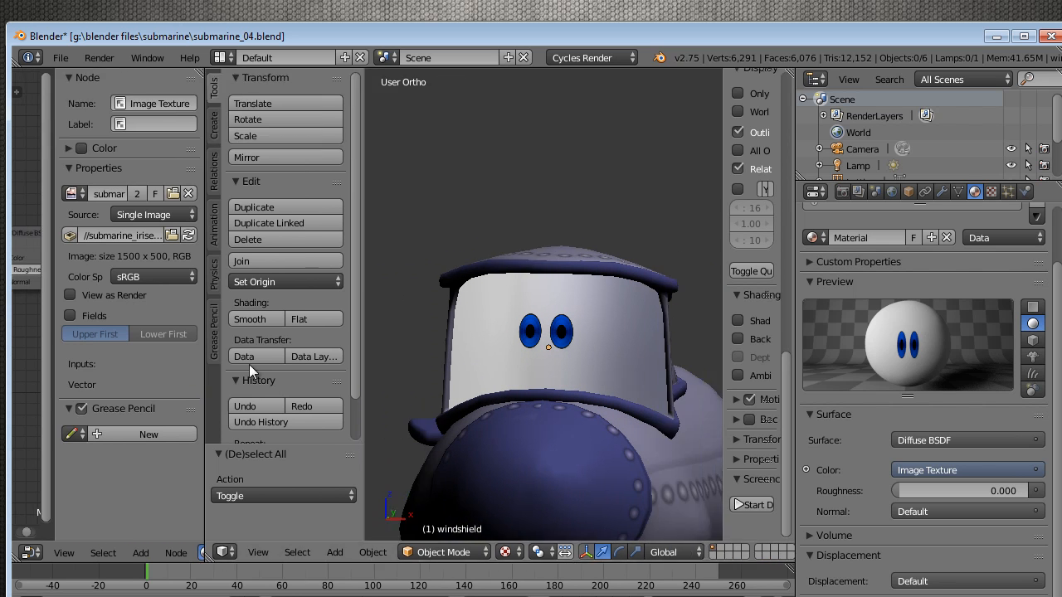
{"action": "left_click", "coordinate": [942, 191]}
{"action": "left_click", "coordinate": [880, 247]}
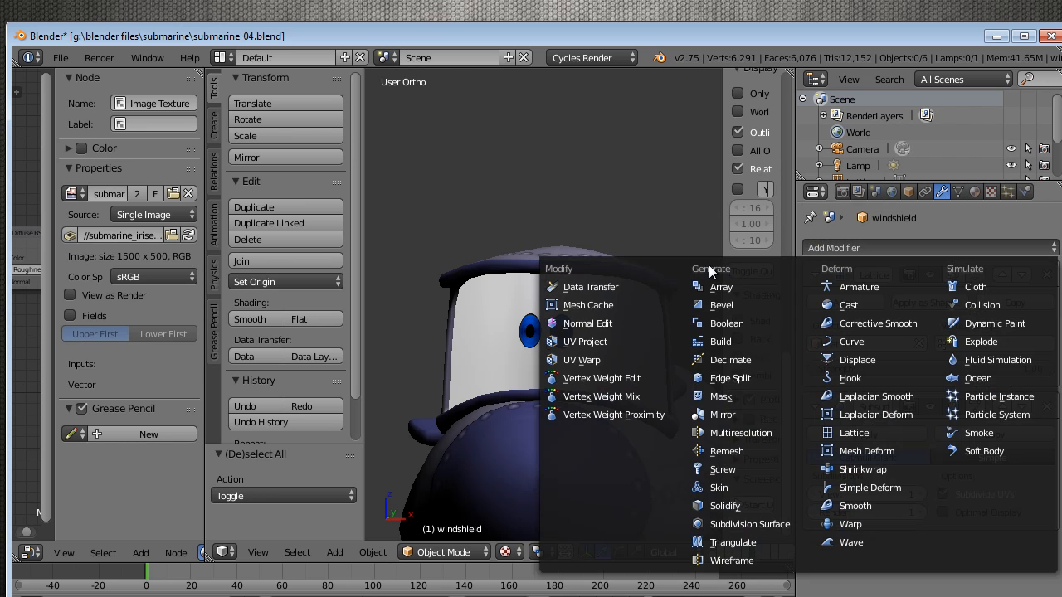
Step: Set the windshield's UV Project modifier image to submarine_irises.jpg
{"action": "left_click", "coordinate": [584, 343]}
{"action": "scroll", "coordinate": [908, 384], "scroll_direction": "down", "scroll_amount": 3}
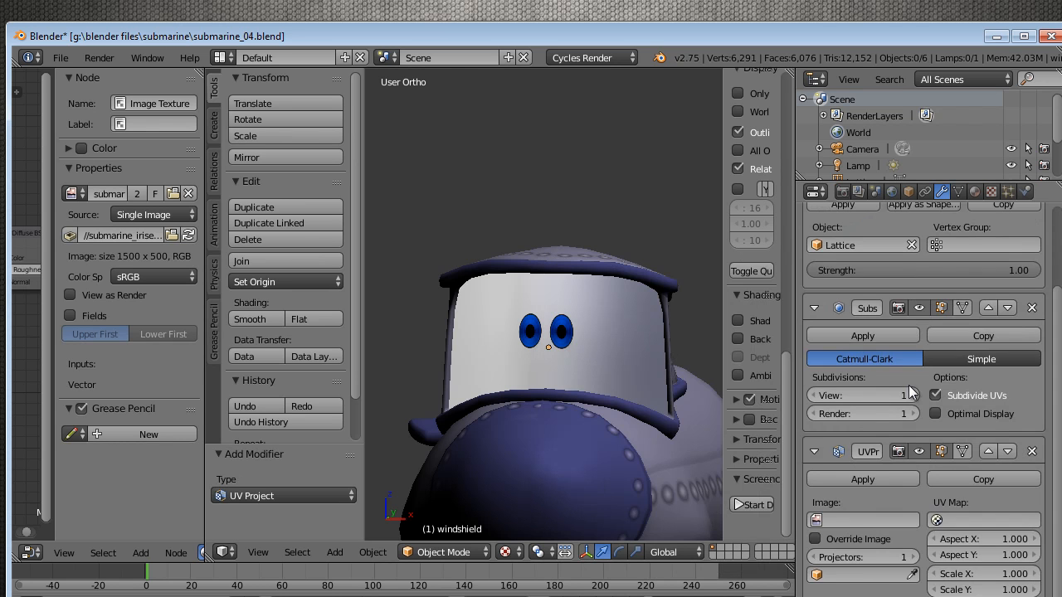
{"action": "left_click", "coordinate": [830, 520]}
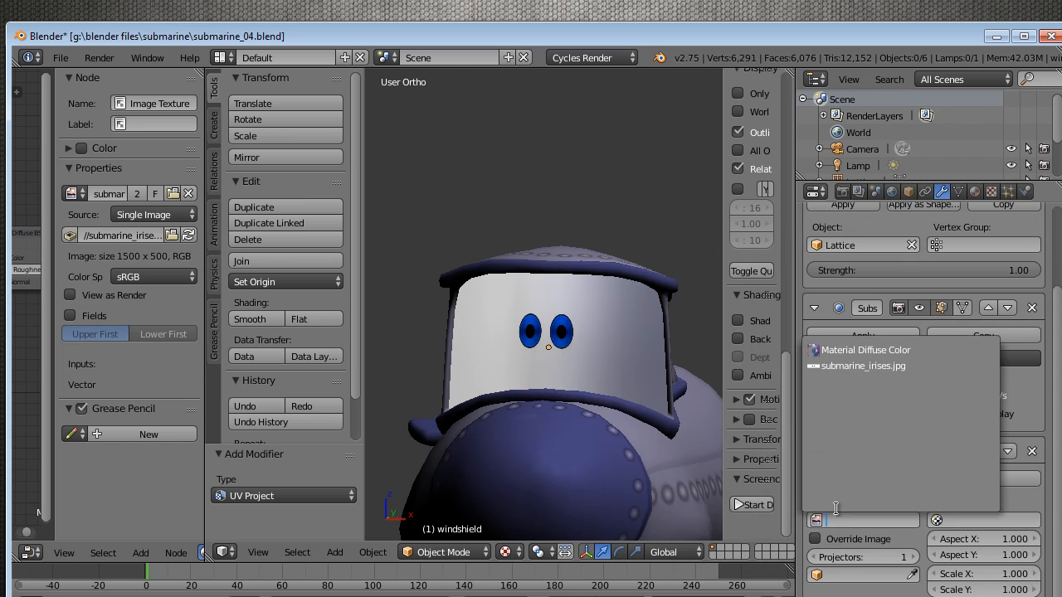
{"action": "left_click", "coordinate": [839, 367]}
{"action": "scroll", "coordinate": [556, 322], "scroll_direction": "down", "scroll_amount": 3}
Step: In side view (Numpad 3), snap the 3D cursor to the selected windshield
{"action": "middle_click_drag", "start_coordinate": [556, 322], "coordinate": [618, 339]}
{"action": "key", "text": "KP_3"}
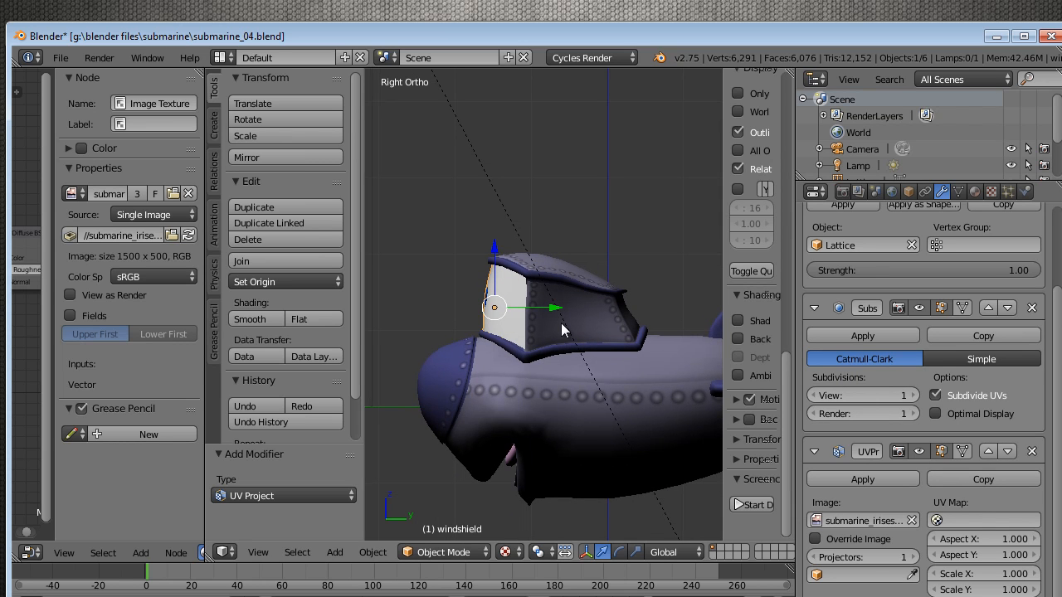
{"action": "key", "text": "shift+s"}
{"action": "left_click", "coordinate": [545, 382]}
{"action": "middle_click_drag", "start_coordinate": [547, 365], "coordinate": [633, 308]}
{"action": "key", "text": "KP_3"}
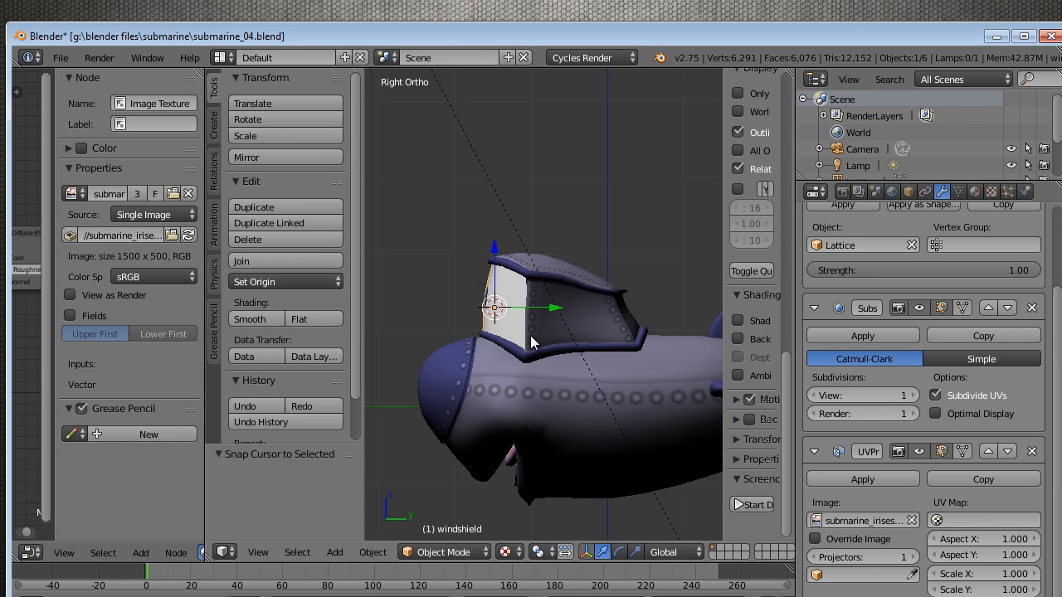
{"action": "key", "text": "shift+a"}
{"action": "mouse_move", "coordinate": [532, 336]}
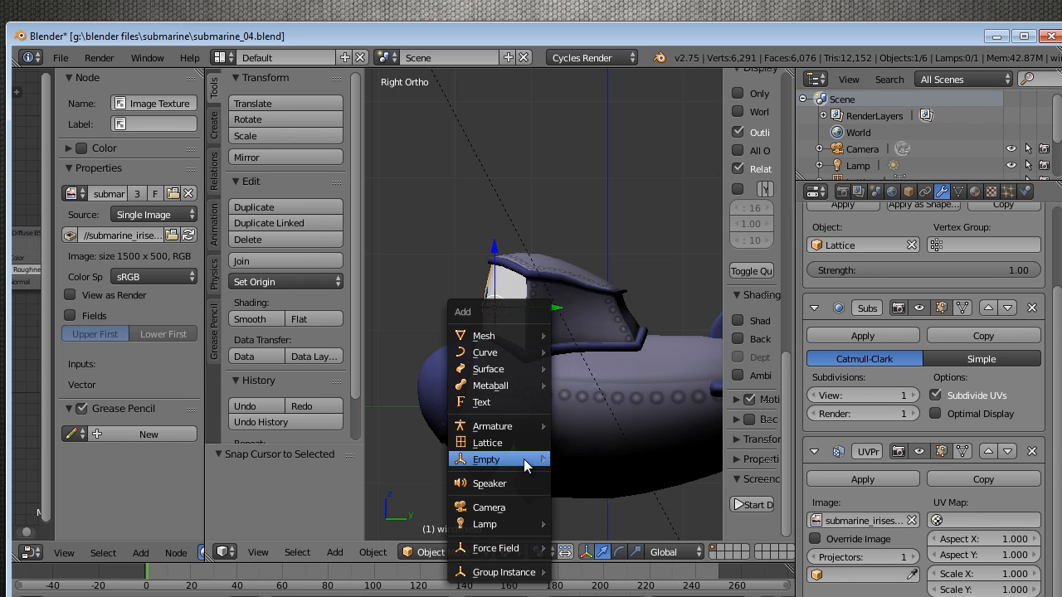
Step: Add a Plain Axes empty at the 3D cursor on the windshield
{"action": "mouse_move", "coordinate": [524, 458]}
{"action": "left_click", "coordinate": [607, 331]}
{"action": "middle_click_drag", "start_coordinate": [608, 331], "coordinate": [510, 399]}
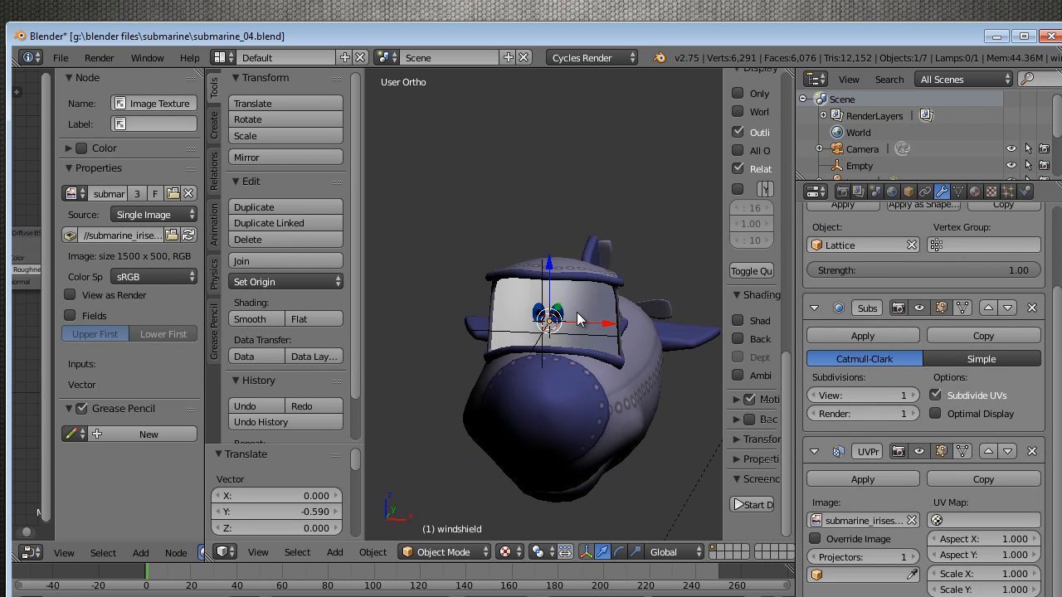
{"action": "scroll", "coordinate": [572, 294], "scroll_direction": "up", "scroll_amount": 4}
Step: Switch the viewport shading to Texture so the projection is visible
{"action": "key", "text": "z"}
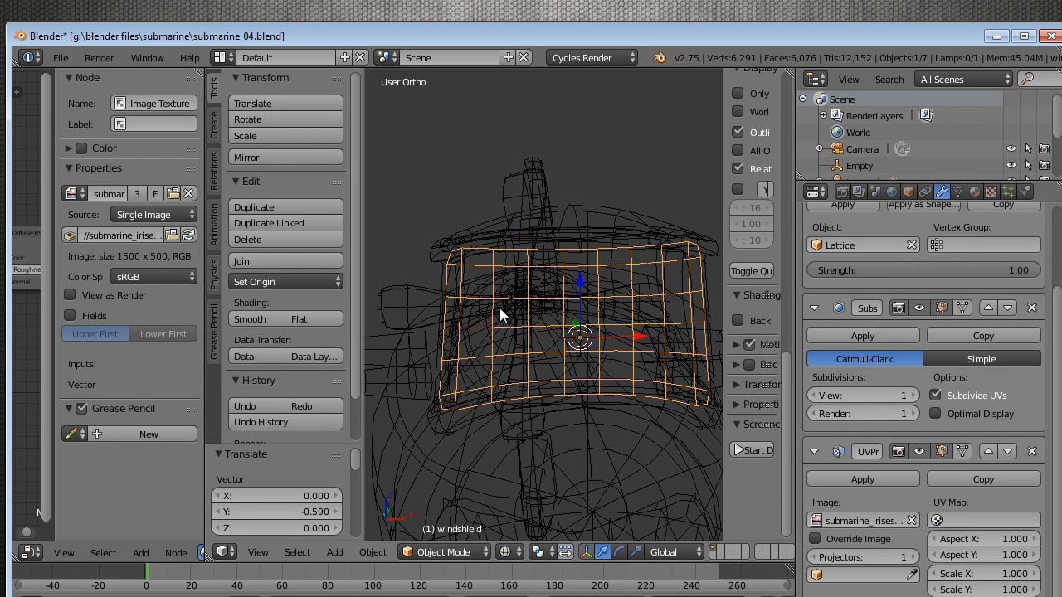
{"action": "key", "text": "z"}
{"action": "middle_click_drag", "start_coordinate": [600, 365], "coordinate": [614, 358]}
{"action": "left_click", "coordinate": [504, 552]}
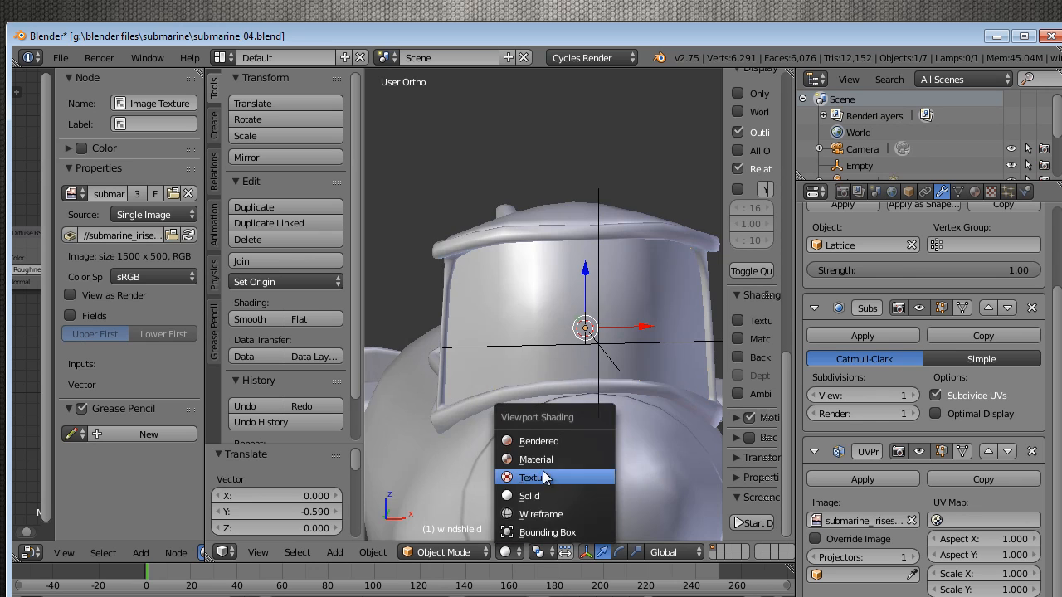
{"action": "left_click", "coordinate": [548, 478]}
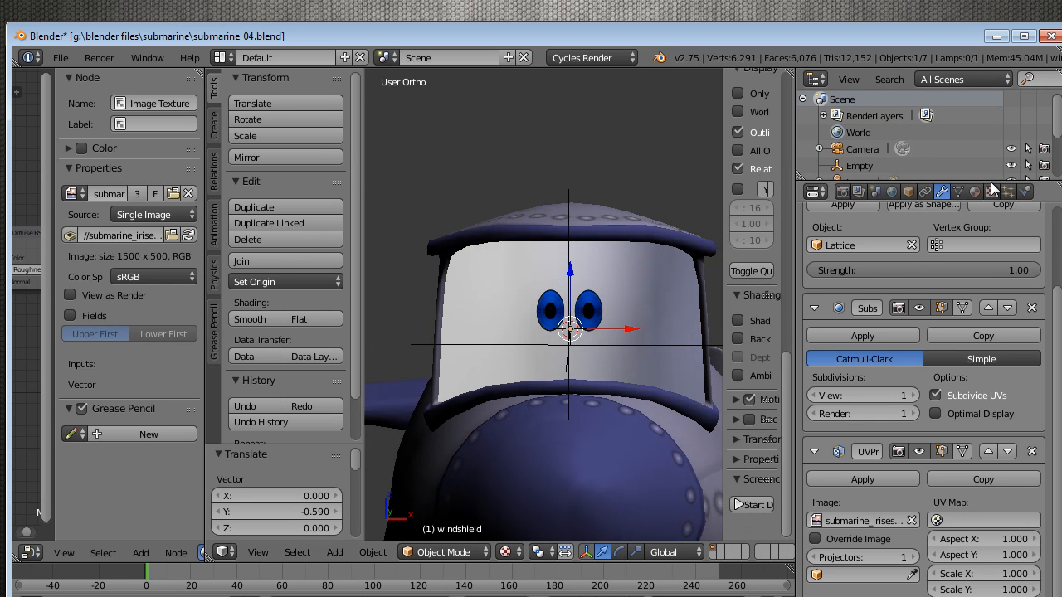
Step: Set the UV Project modifier's Projector to Empty, then select the Empty
{"action": "middle_click_drag", "start_coordinate": [685, 300], "coordinate": [652, 306]}
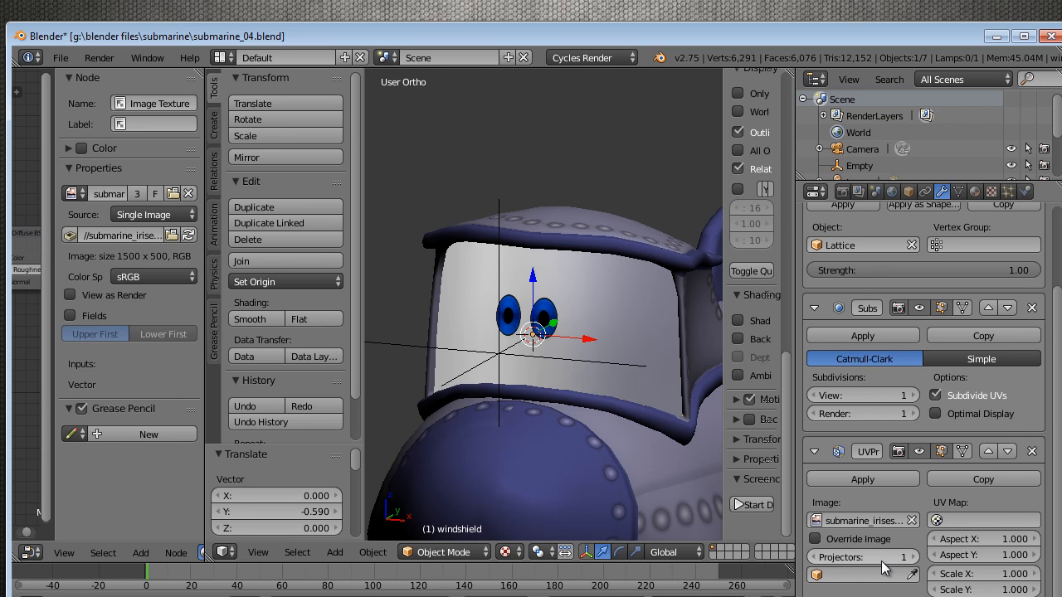
{"action": "left_click", "coordinate": [825, 574]}
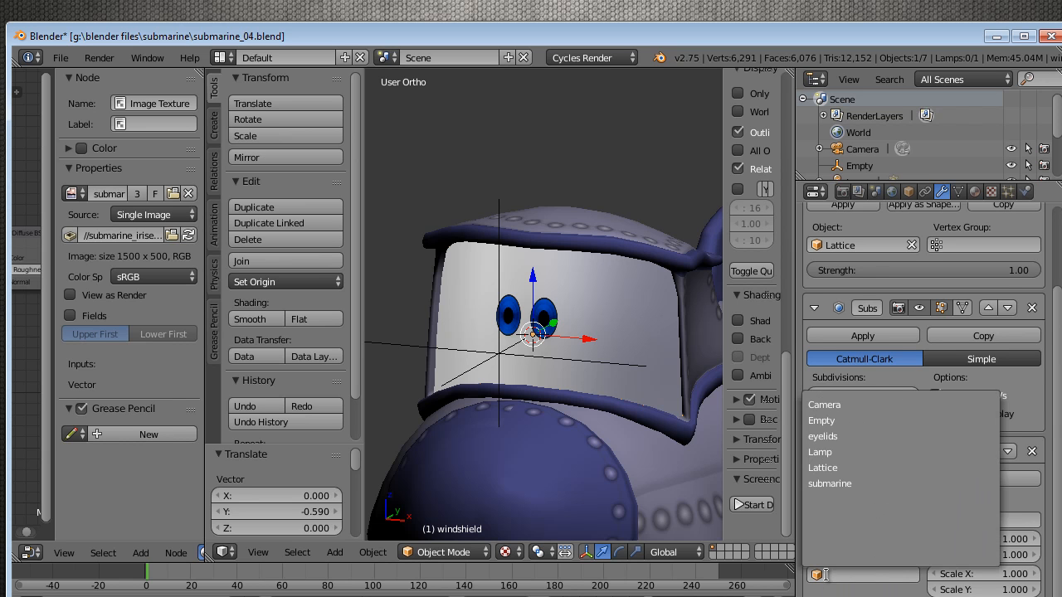
{"action": "left_click", "coordinate": [836, 421]}
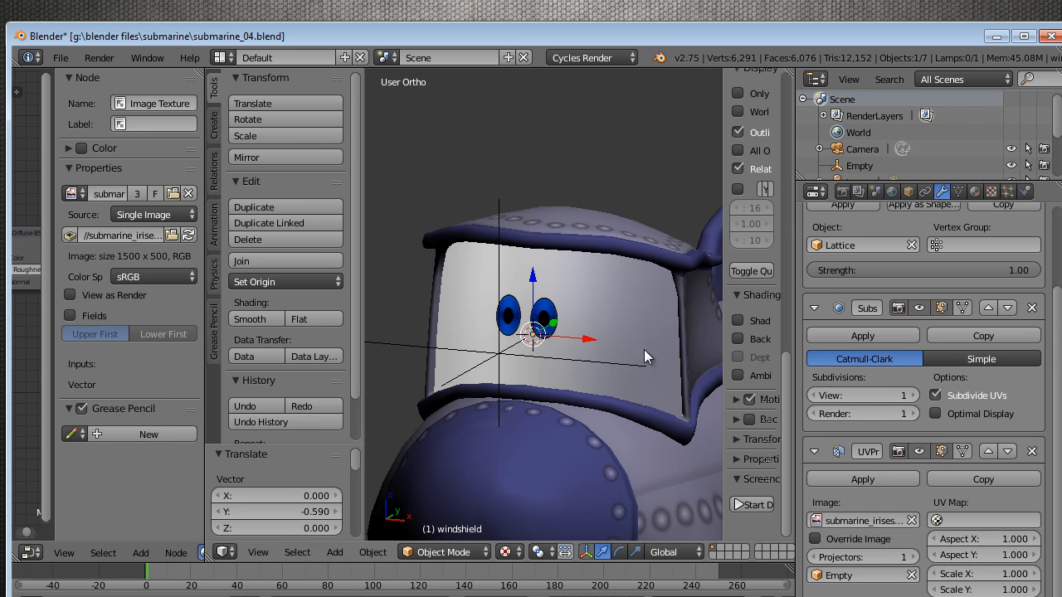
{"action": "right_click", "coordinate": [494, 248]}
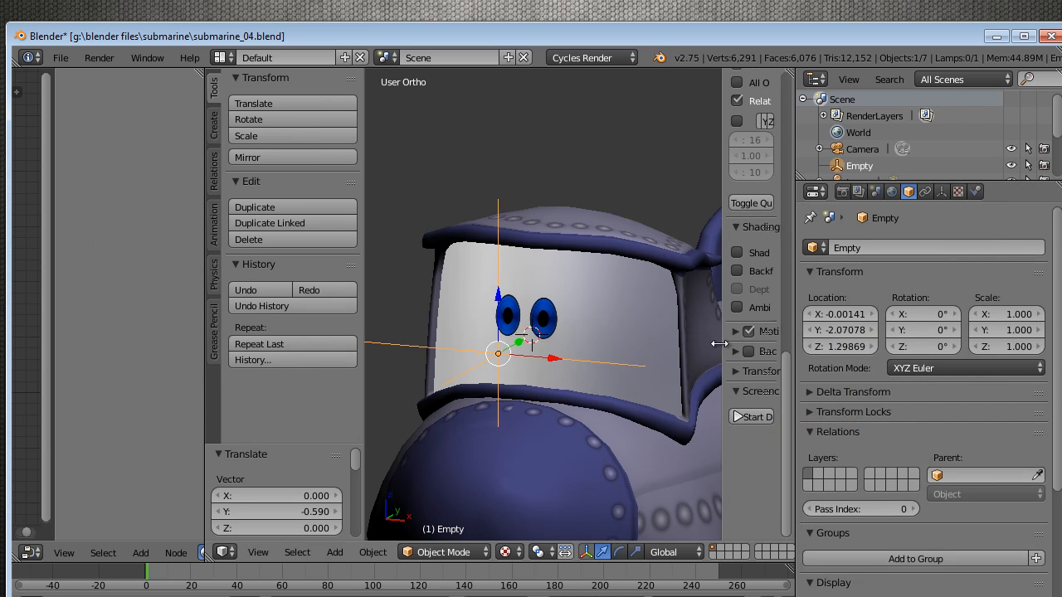
Step: Rename the Empty to EyeController_Empty in the side panel
{"action": "left_click_drag", "start_coordinate": [724, 344], "coordinate": [604, 342]}
{"action": "scroll", "coordinate": [637, 415], "scroll_direction": "up", "scroll_amount": 10}
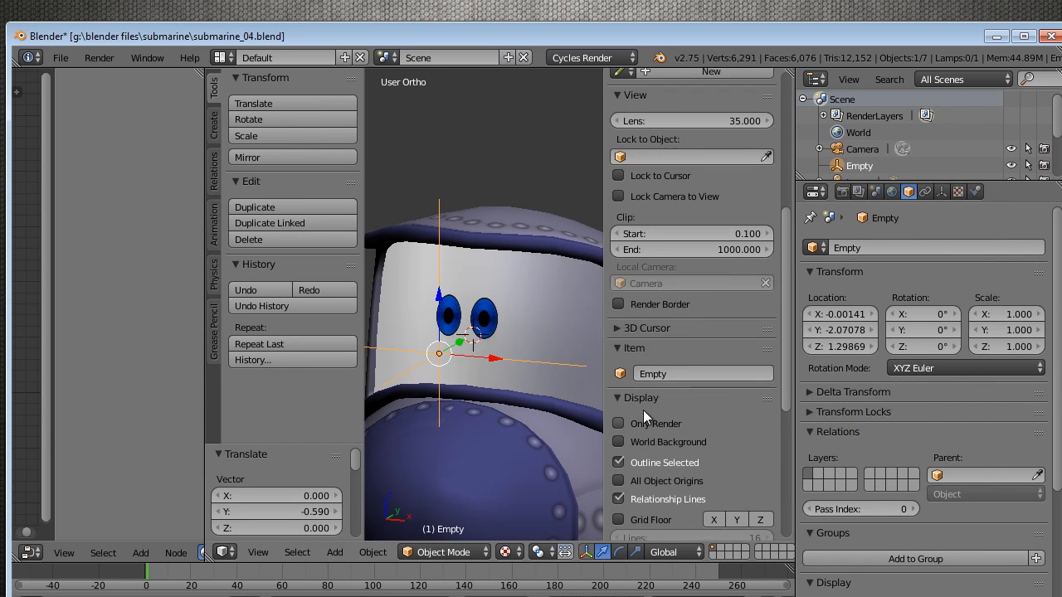
{"action": "left_click", "coordinate": [685, 372]}
{"action": "type", "text": "EyeController_"}
{"action": "key", "text": "Return"}
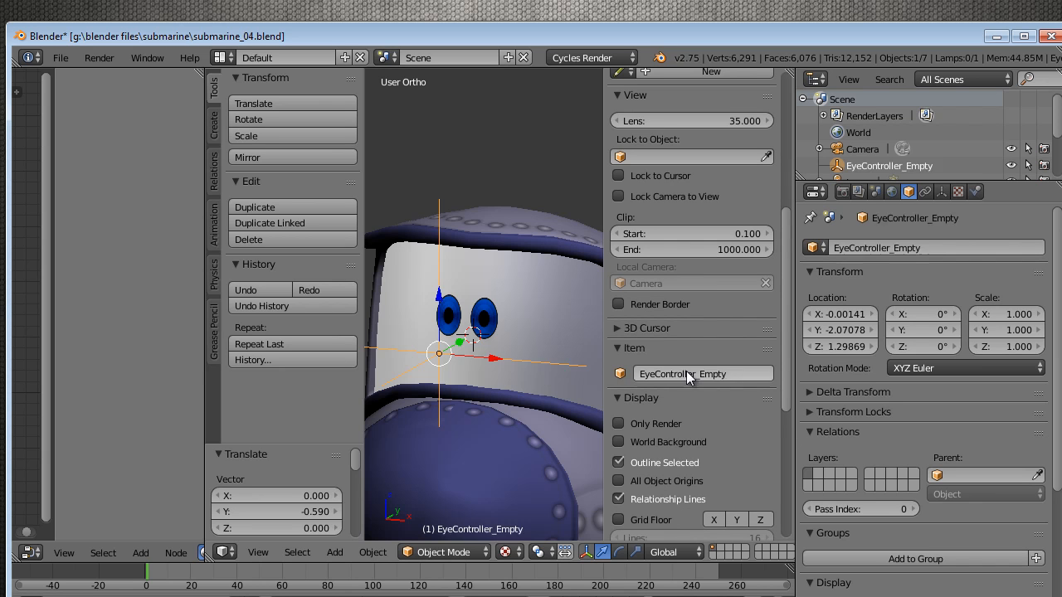
Step: Select the windshield and tick Override Image in its UV Project modifier
{"action": "left_click_drag", "start_coordinate": [794, 369], "coordinate": [907, 371]}
{"action": "scroll", "coordinate": [643, 386], "scroll_direction": "down", "scroll_amount": 1}
{"action": "mouse_move", "coordinate": [643, 386]}
{"action": "middle_mouse_down"}
{"action": "mouse_move", "coordinate": [667, 379]}
{"action": "mouse_move", "coordinate": [649, 379]}
{"action": "middle_mouse_up"}
{"action": "key", "text": "g"}
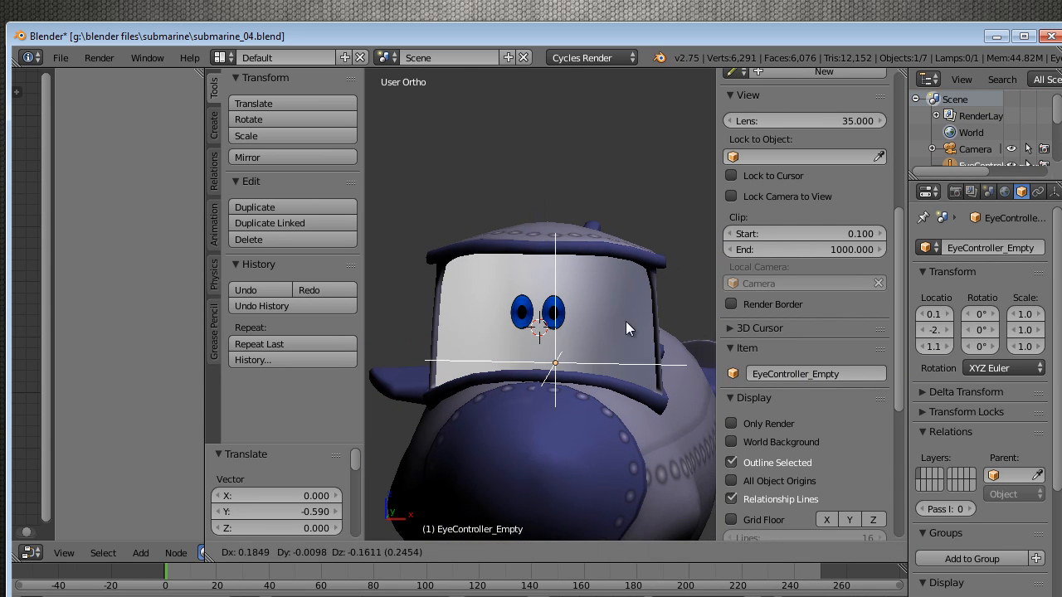
{"action": "right_click", "coordinate": [605, 316]}
{"action": "middle_click_drag", "start_coordinate": [612, 319], "coordinate": [593, 326]}
{"action": "right_click", "coordinate": [593, 326]}
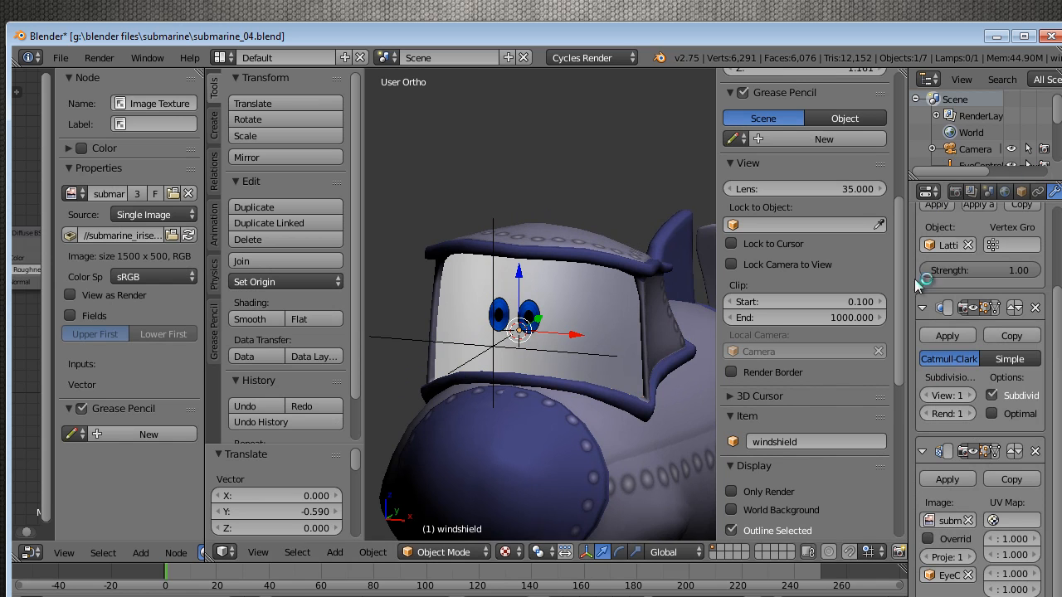
{"action": "left_click_drag", "start_coordinate": [898, 285], "coordinate": [840, 287]}
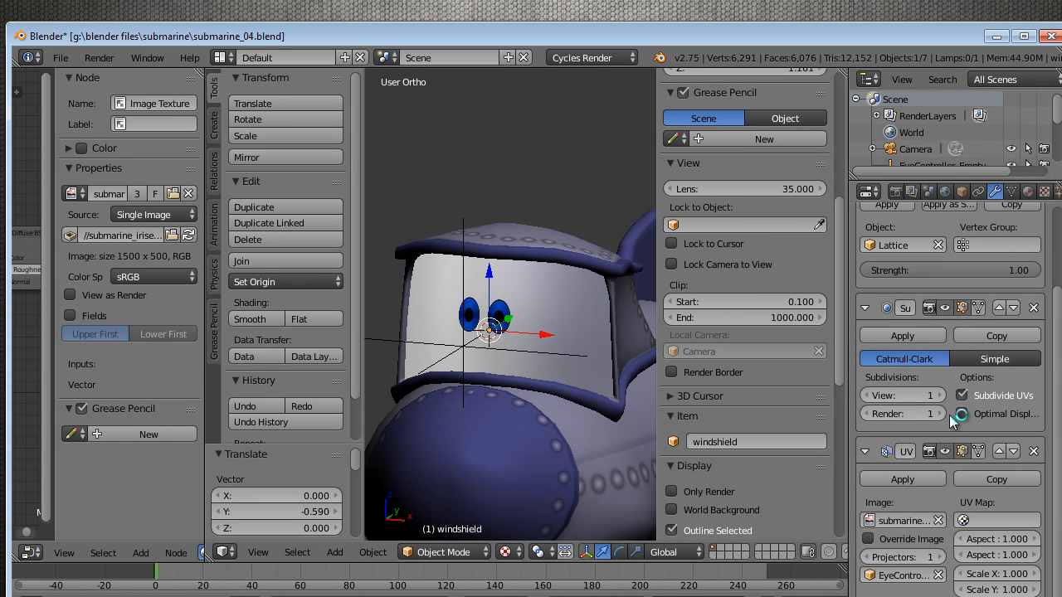
{"action": "left_click_drag", "start_coordinate": [852, 486], "coordinate": [765, 448]}
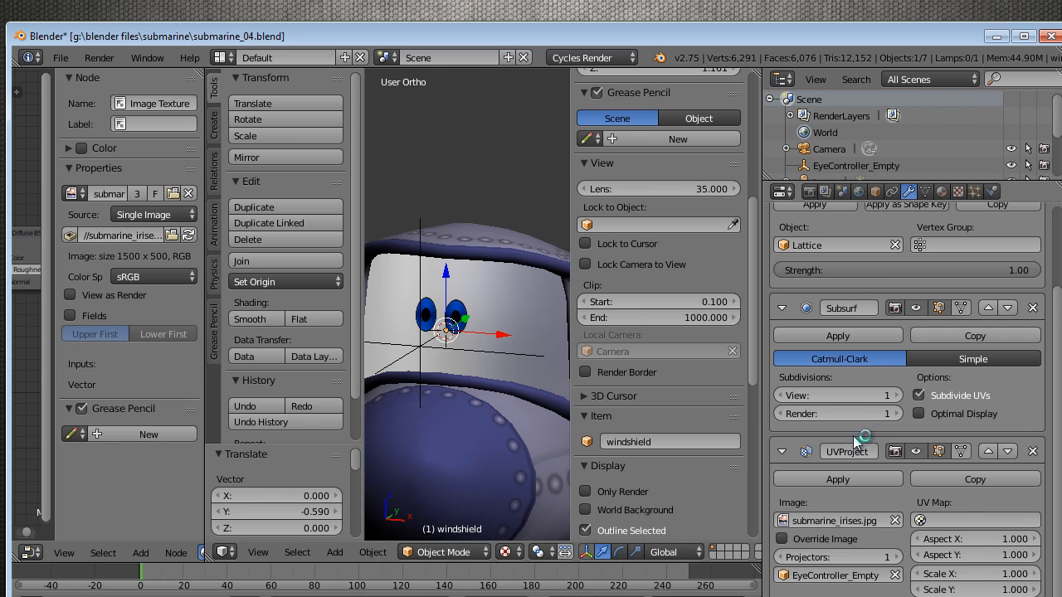
{"action": "left_click", "coordinate": [782, 538]}
Step: Reselect EyeController_Empty and switch the viewport to Material shading
{"action": "left_click_drag", "start_coordinate": [762, 474], "coordinate": [888, 469]}
{"action": "right_click", "coordinate": [484, 344]}
{"action": "key", "text": "g"}
{"action": "right_click", "coordinate": [457, 349]}
{"action": "mouse_move", "coordinate": [465, 348]}
{"action": "middle_mouse_down"}
{"action": "mouse_move", "coordinate": [654, 372]}
{"action": "mouse_move", "coordinate": [637, 398]}
{"action": "mouse_move", "coordinate": [618, 370]}
{"action": "mouse_move", "coordinate": [580, 390]}
{"action": "mouse_move", "coordinate": [535, 360]}
{"action": "middle_mouse_up"}
{"action": "left_click", "coordinate": [505, 552]}
{"action": "left_click", "coordinate": [533, 461]}
Step: Trial-move and trial-scale the empty along Z and Y, cancelling each attempt
{"action": "key", "text": "g"}
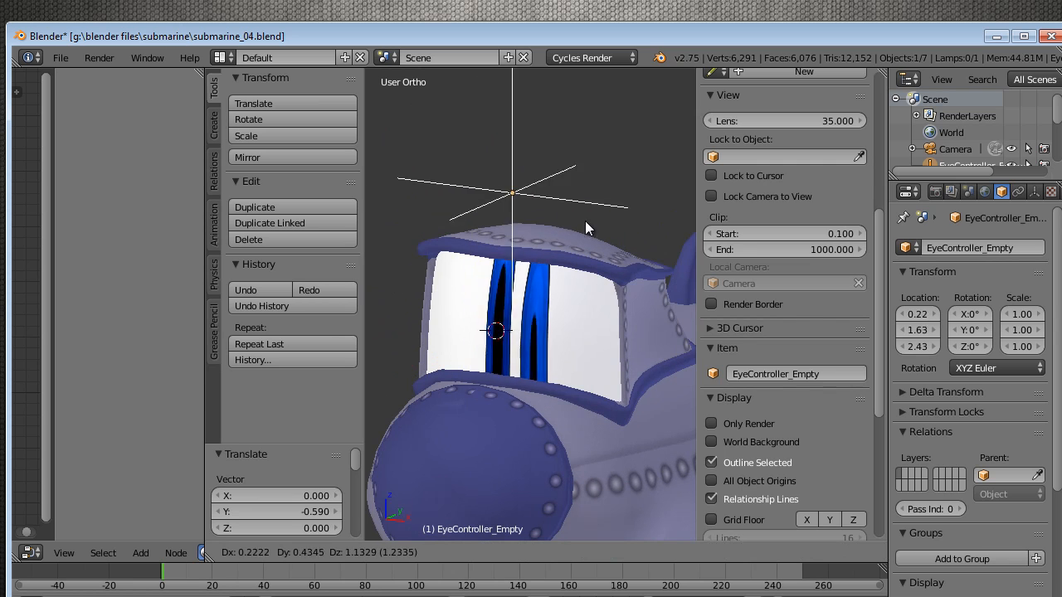
{"action": "right_click", "coordinate": [549, 292]}
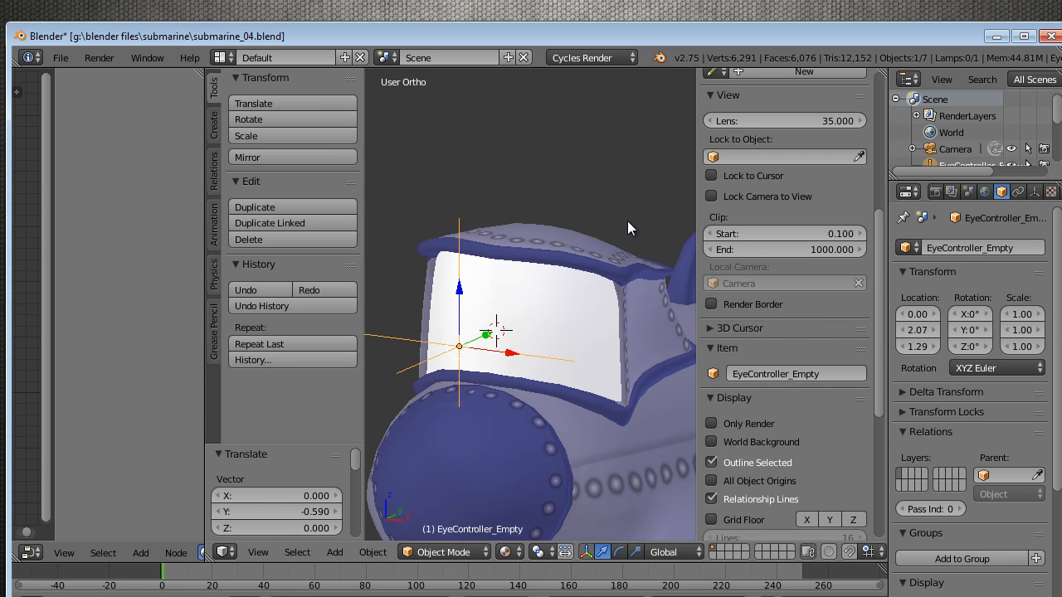
{"action": "scroll", "coordinate": [581, 299], "scroll_direction": "down", "scroll_amount": 2}
{"action": "middle_click_drag", "start_coordinate": [575, 306], "coordinate": [629, 280]}
{"action": "key", "text": "s"}
{"action": "key", "text": "z"}
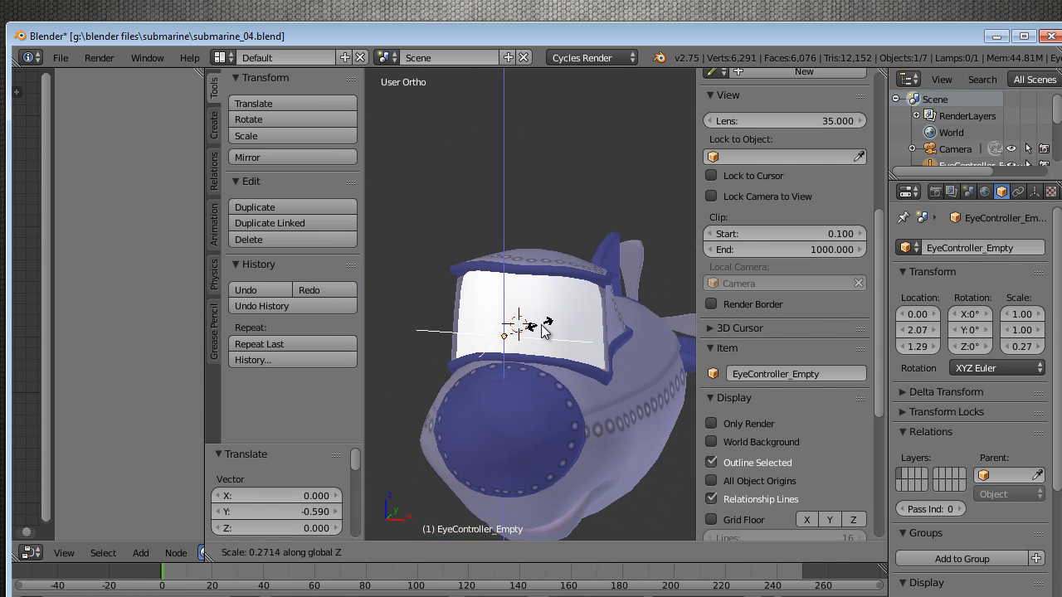
{"action": "right_click", "coordinate": [539, 330]}
{"action": "middle_click_drag", "start_coordinate": [539, 331], "coordinate": [526, 316]}
{"action": "key", "text": "s"}
{"action": "key", "text": "z"}
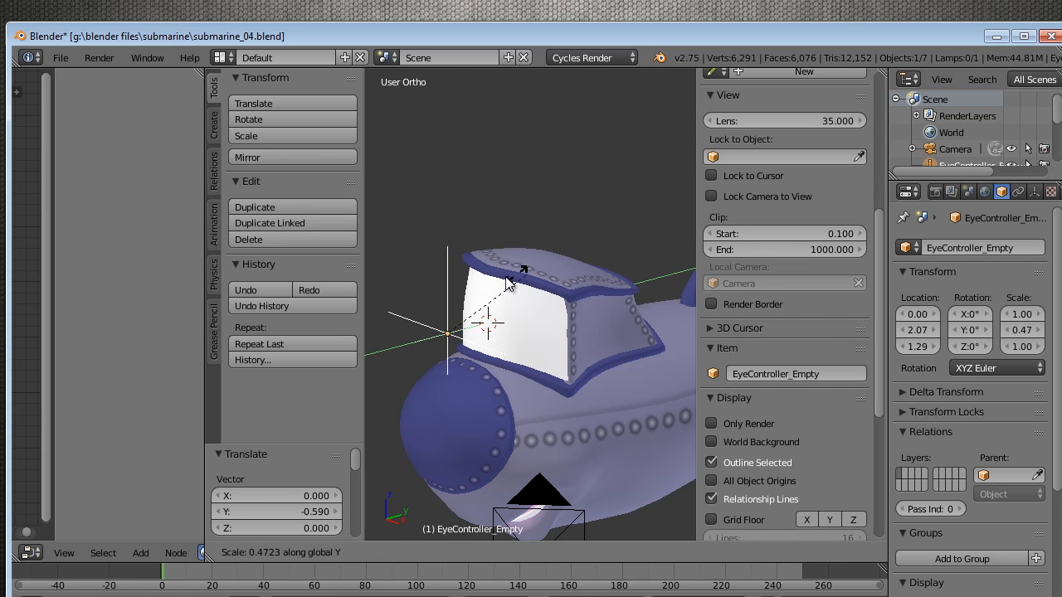
{"action": "right_click", "coordinate": [452, 338]}
{"action": "key", "text": "s"}
{"action": "key", "text": "y"}
{"action": "right_click", "coordinate": [441, 326]}
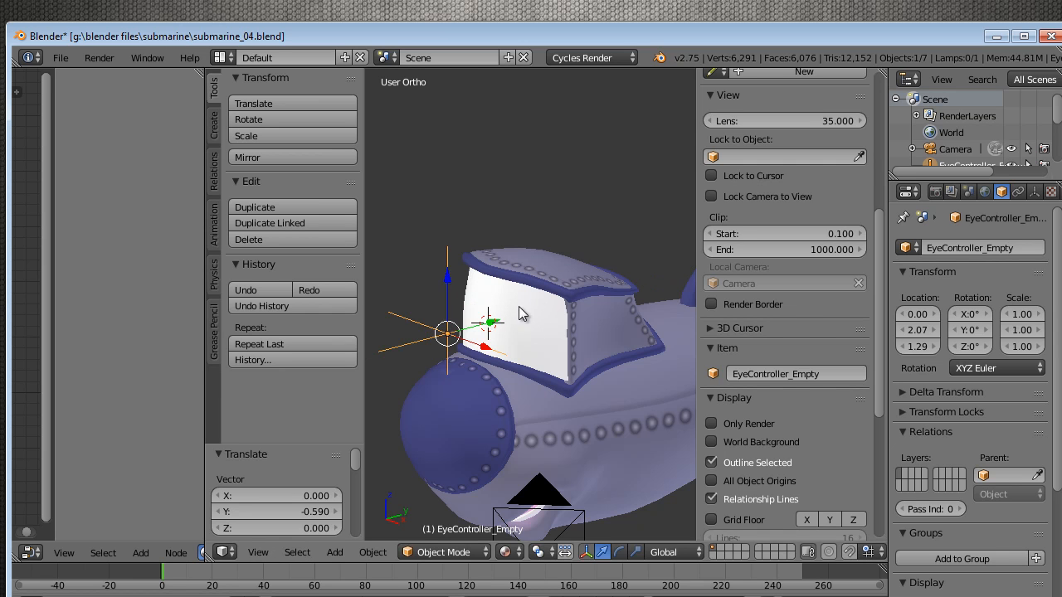
Step: Rotate EyeController_Empty -90° about the X axis
{"action": "key", "text": "s"}
{"action": "key", "text": "y"}
{"action": "right_click", "coordinate": [414, 291]}
{"action": "type", "text": "rx-90"}
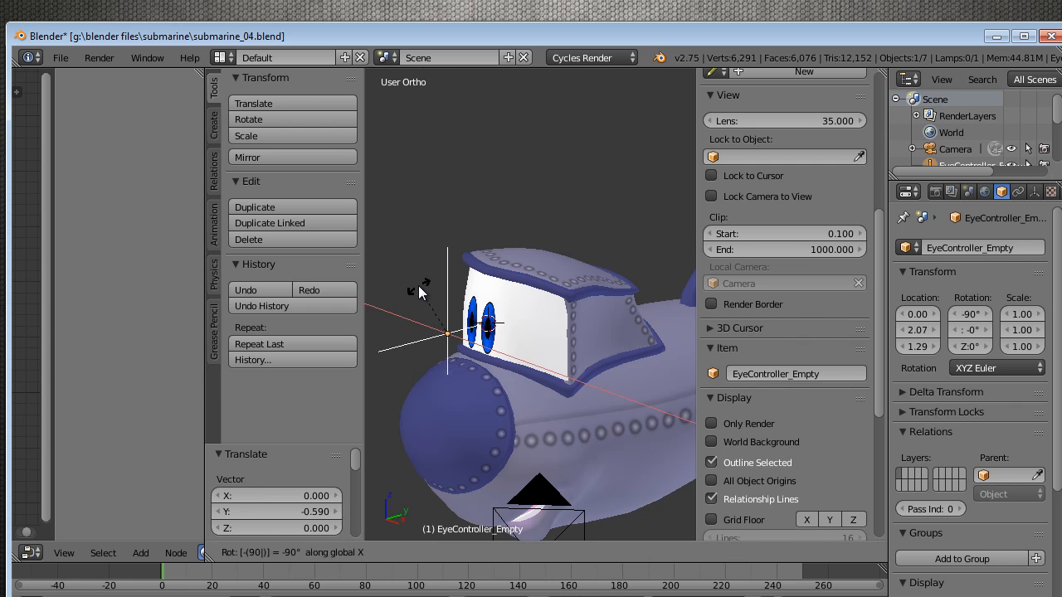
{"action": "key", "text": "Return"}
{"action": "middle_click_drag", "start_coordinate": [418, 286], "coordinate": [518, 288]}
Step: Scale the empty along Z, then uniformly up to about 1.59
{"action": "key", "text": "s"}
{"action": "key", "text": "z"}
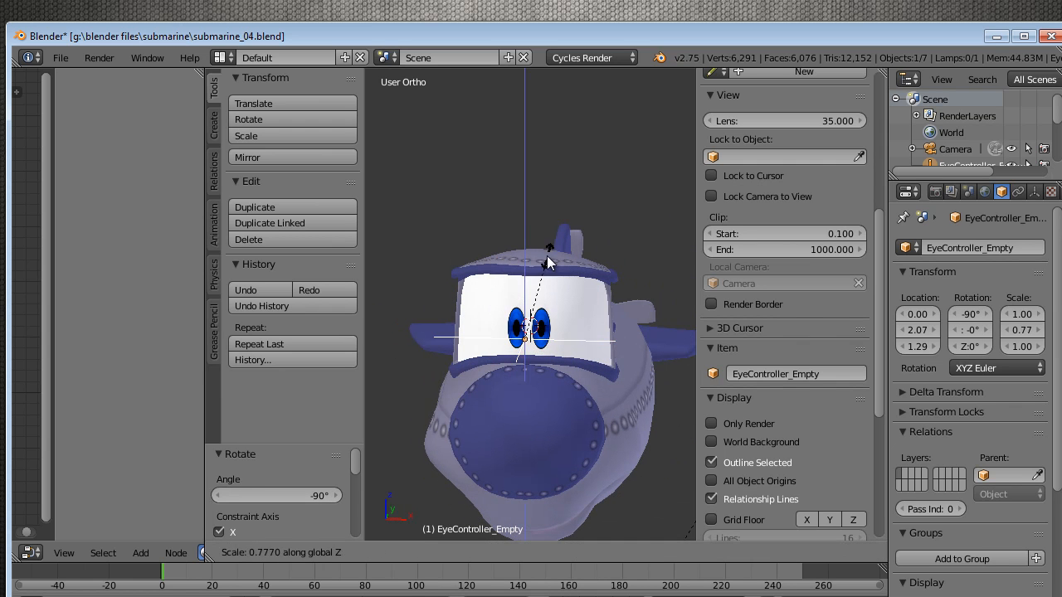
{"action": "left_click", "coordinate": [491, 305]}
{"action": "key", "text": "s"}
{"action": "left_click", "coordinate": [602, 321]}
{"action": "key", "text": "s"}
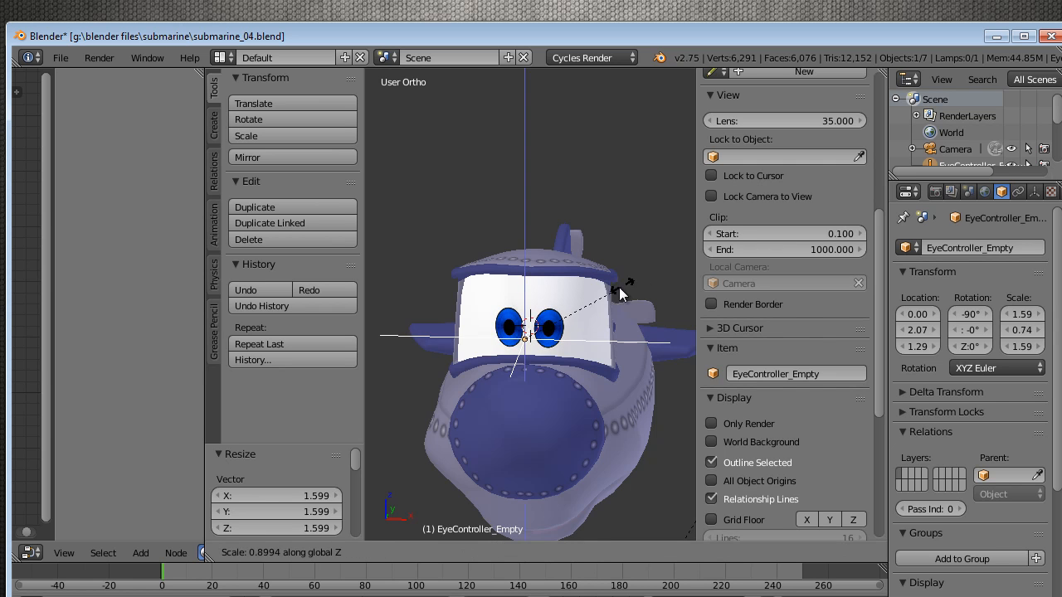
{"action": "left_click", "coordinate": [587, 289]}
{"action": "mouse_move", "coordinate": [587, 290]}
{"action": "middle_mouse_down"}
{"action": "mouse_move", "coordinate": [630, 283]}
{"action": "mouse_move", "coordinate": [602, 294]}
{"action": "middle_mouse_up"}
Step: Move the empty to reposition the projected eyes, then select the windshield
{"action": "key", "text": "g"}
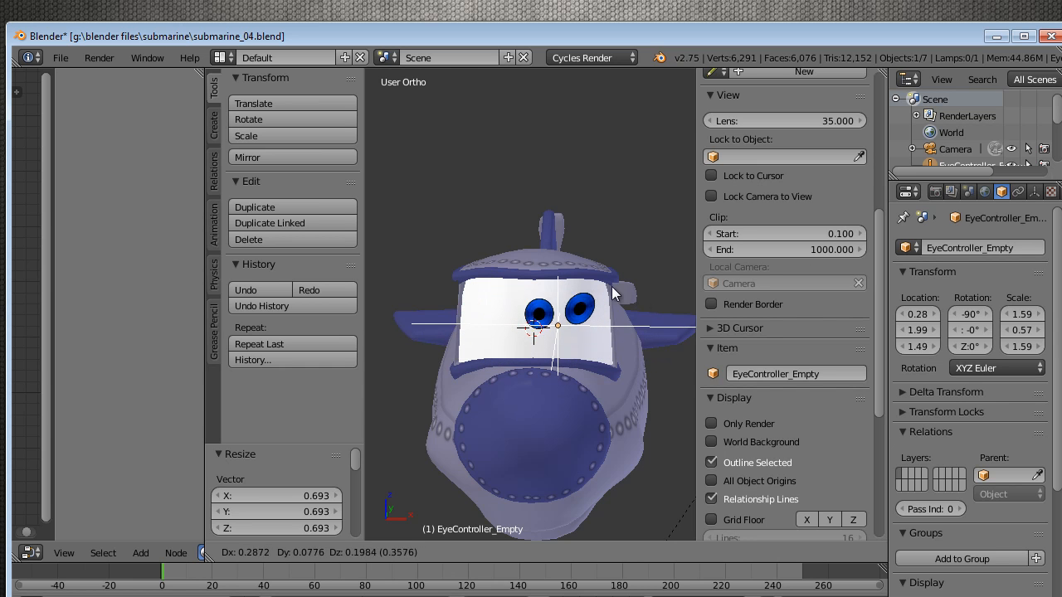
{"action": "right_click", "coordinate": [596, 298]}
{"action": "middle_click_drag", "start_coordinate": [570, 288], "coordinate": [603, 300]}
{"action": "key", "text": "g"}
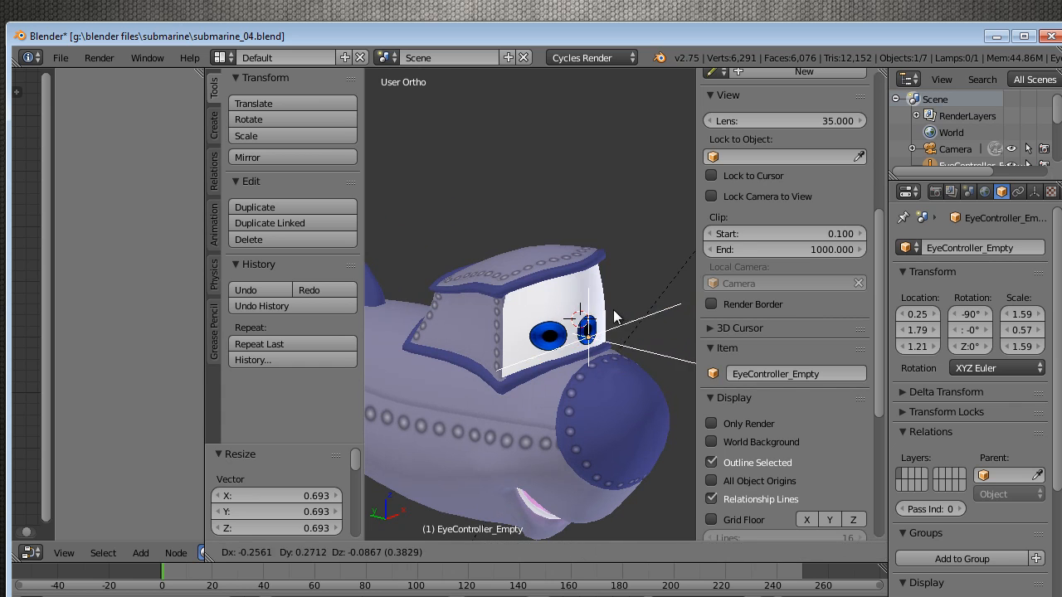
{"action": "left_click", "coordinate": [593, 299]}
{"action": "middle_click_drag", "start_coordinate": [593, 298], "coordinate": [569, 310]}
{"action": "right_click", "coordinate": [571, 311]}
{"action": "middle_click_drag", "start_coordinate": [637, 386], "coordinate": [605, 371]}
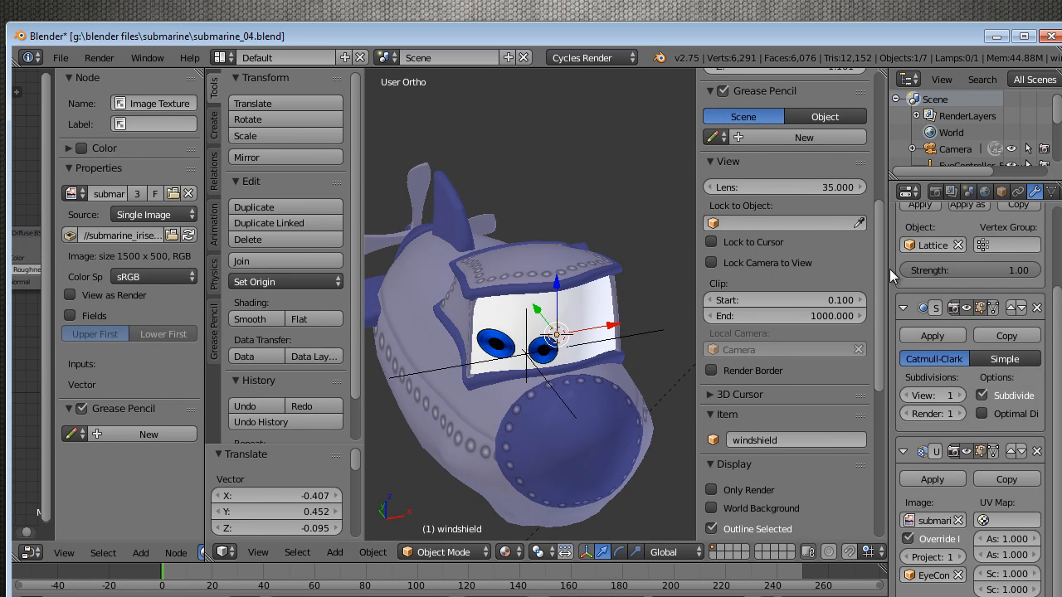
Step: Move the UVProject modifier above Subsurf and Lattice in the stack
{"action": "left_click_drag", "start_coordinate": [894, 276], "coordinate": [818, 282]}
{"action": "left_click", "coordinate": [833, 275]}
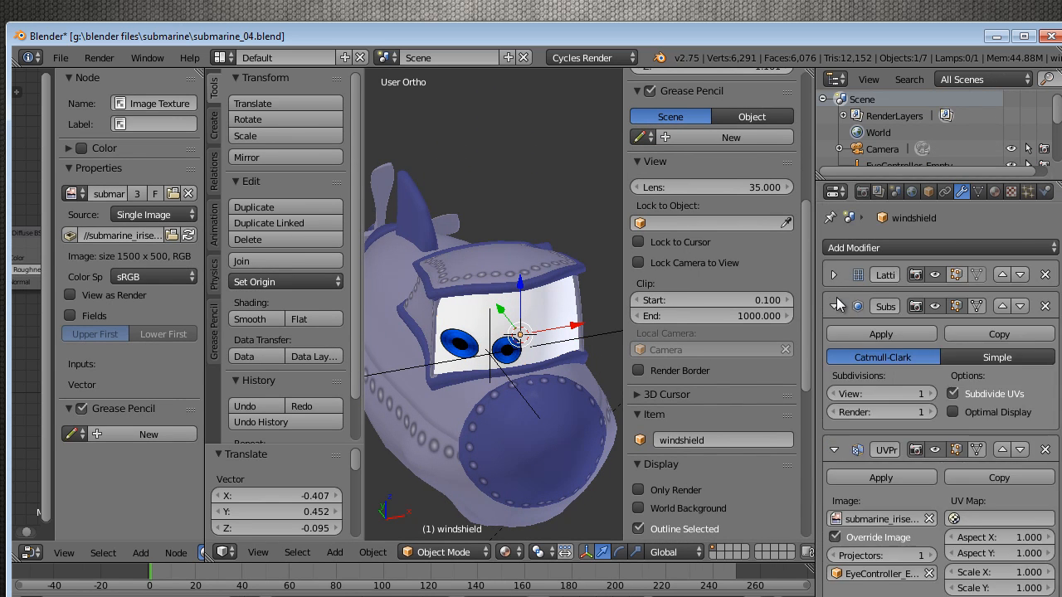
{"action": "left_click", "coordinate": [834, 306]}
{"action": "left_click", "coordinate": [1000, 339]}
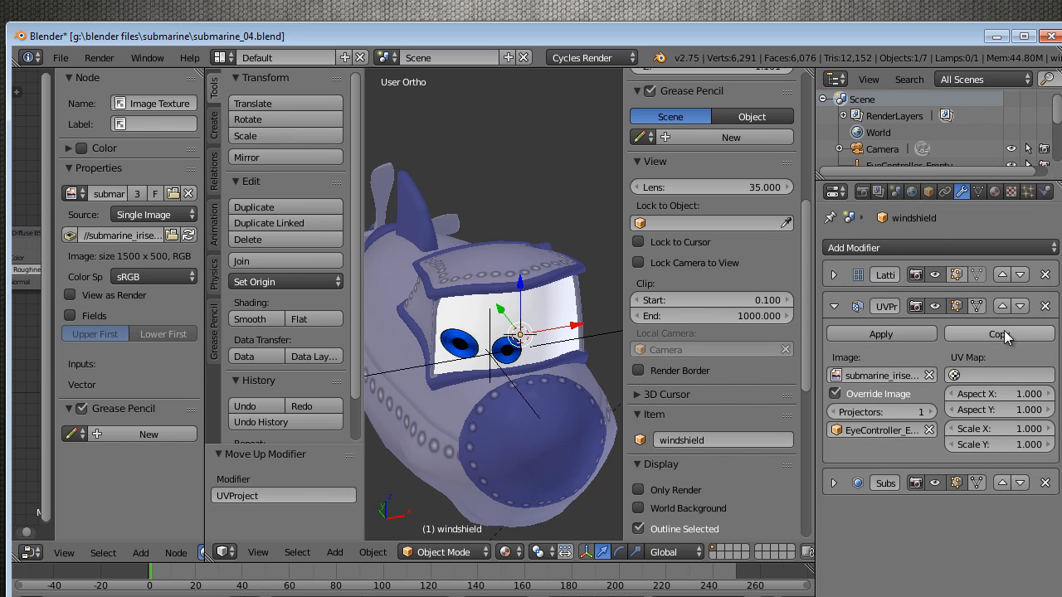
{"action": "left_click", "coordinate": [1002, 307]}
Step: Select the eye controller empty and enlarge it
{"action": "middle_click_drag", "start_coordinate": [539, 299], "coordinate": [500, 323]}
{"action": "right_click", "coordinate": [503, 326]}
{"action": "key", "text": "s"}
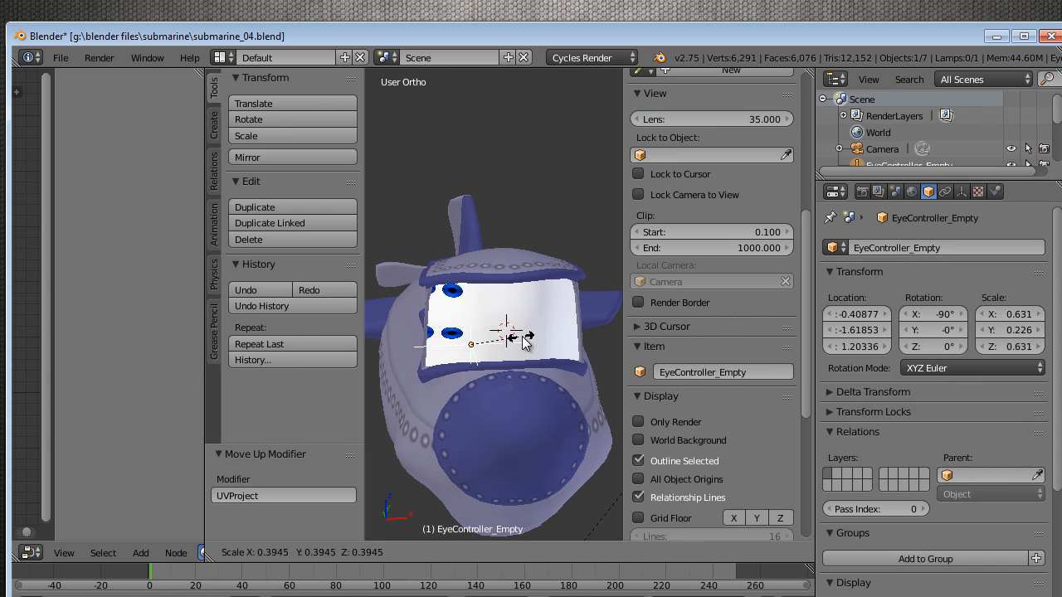
{"action": "left_click", "coordinate": [554, 342]}
Step: Select the windshield and check its Lattice modifier settings
{"action": "right_click", "coordinate": [540, 314]}
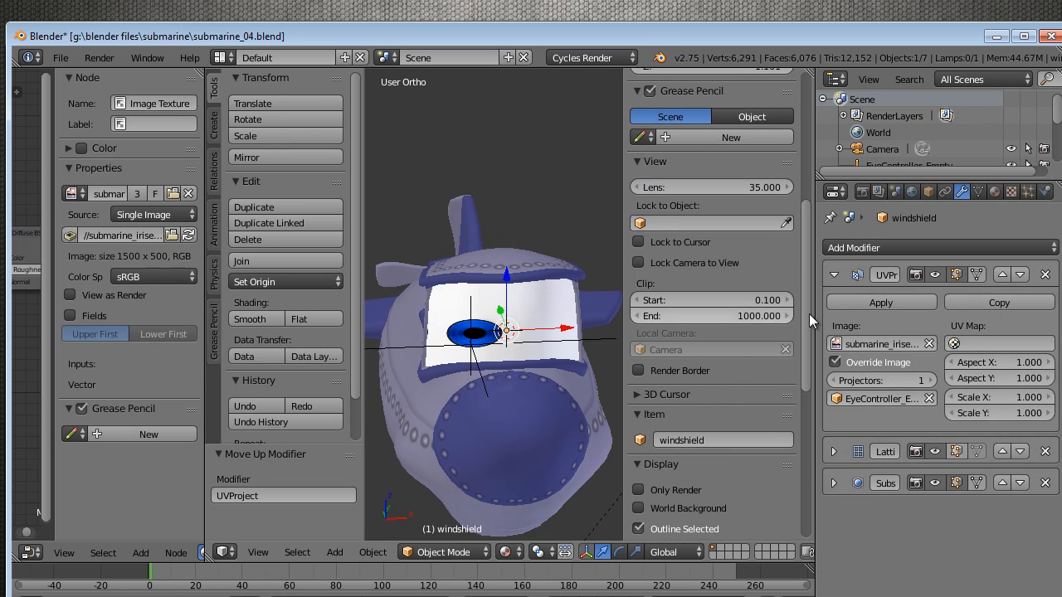
{"action": "left_click_drag", "start_coordinate": [812, 283], "coordinate": [789, 283]}
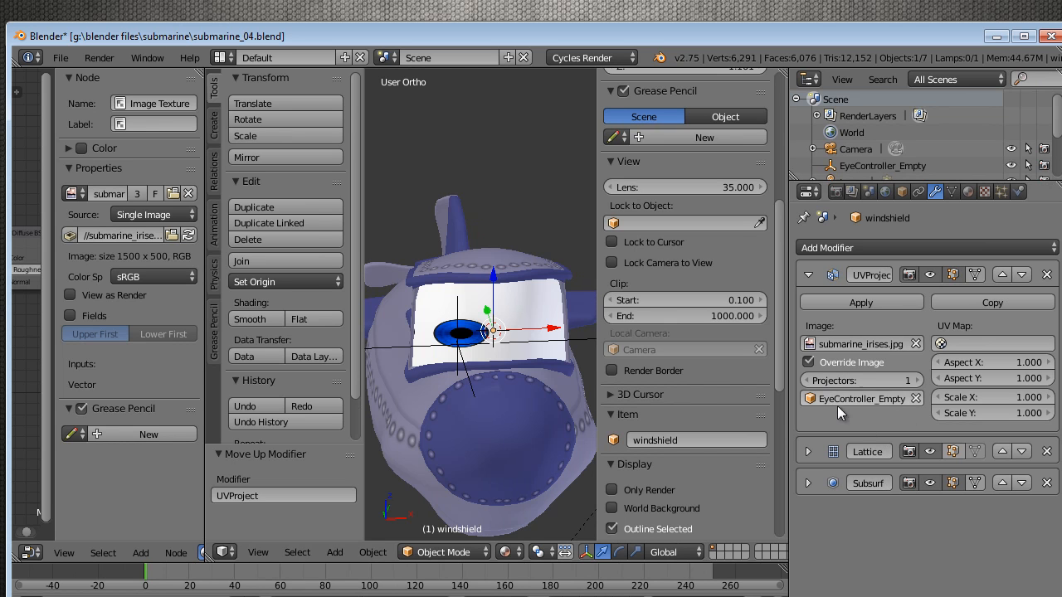
{"action": "left_click", "coordinate": [809, 451]}
{"action": "left_click", "coordinate": [809, 451]}
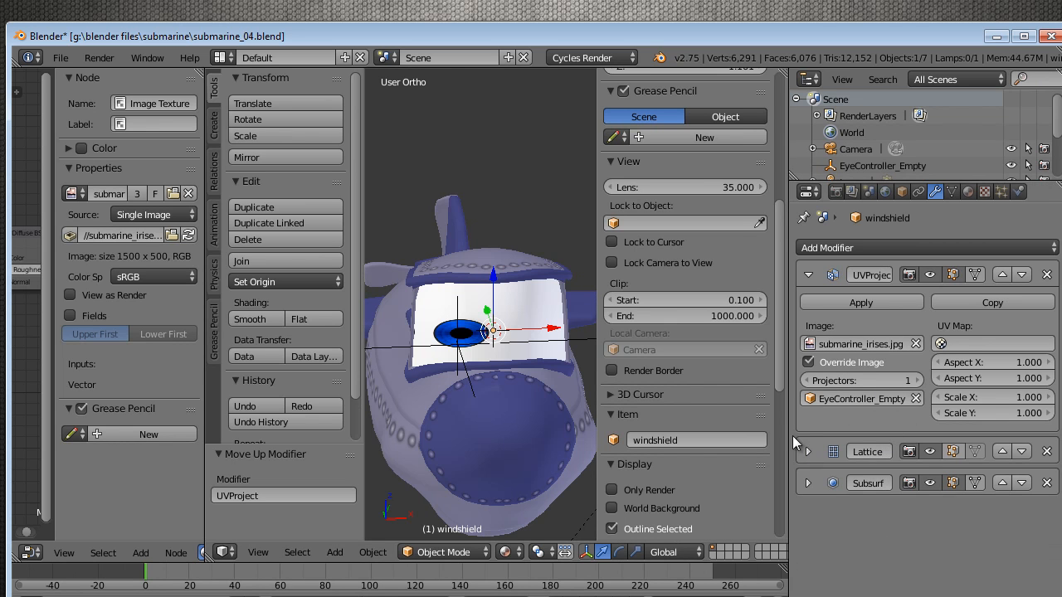
{"action": "left_click_drag", "start_coordinate": [788, 423], "coordinate": [896, 423]}
Step: Narrow the eye controller along X and shrink the eyes
{"action": "right_click", "coordinate": [620, 350]}
{"action": "key", "text": "s"}
{"action": "key", "text": "x"}
{"action": "left_click", "coordinate": [604, 348]}
{"action": "key", "text": "g"}
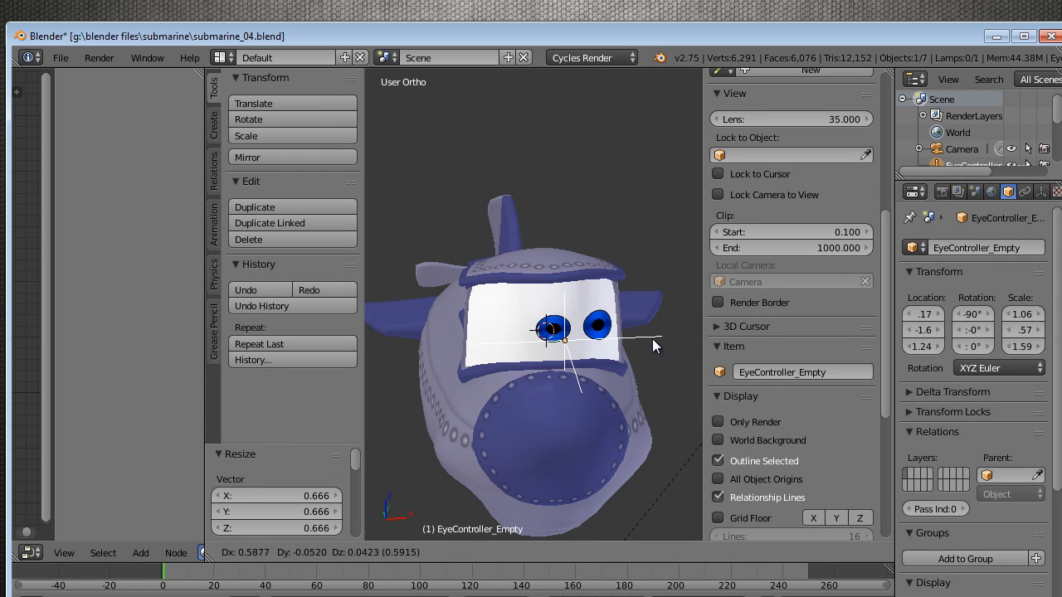
{"action": "key", "text": "s"}
{"action": "left_click", "coordinate": [626, 337]}
Step: Enlarge the eyes slightly, centre them on the windshield, then switch to Photoshop
{"action": "middle_click_drag", "start_coordinate": [626, 337], "coordinate": [605, 327]}
{"action": "key", "text": "g"}
{"action": "right_click", "coordinate": [637, 320]}
{"action": "key", "text": "s"}
{"action": "left_click", "coordinate": [614, 312]}
{"action": "key", "text": "g"}
{"action": "left_click", "coordinate": [664, 310]}
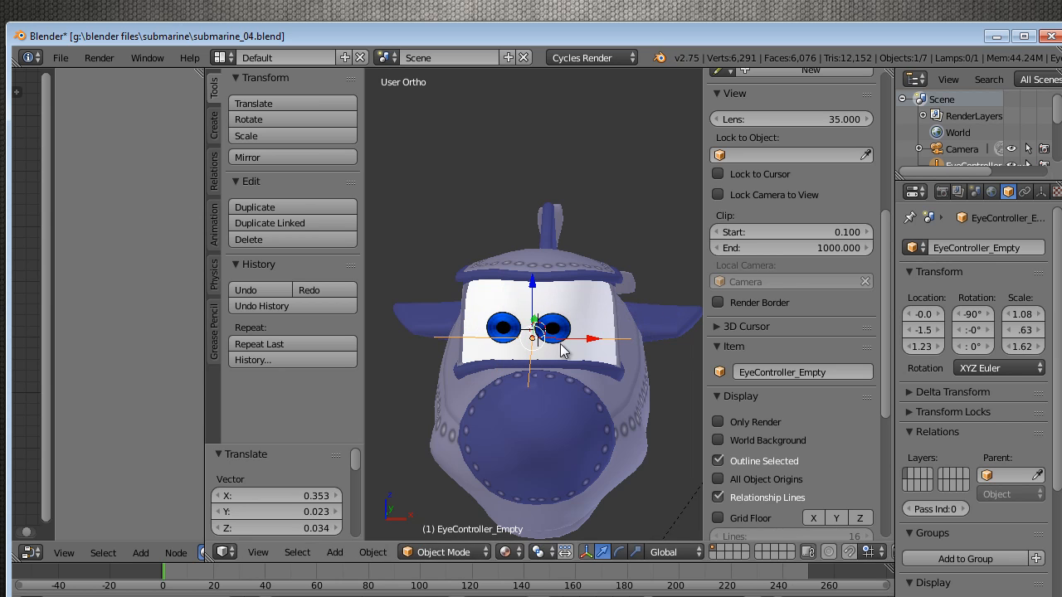
{"action": "left_click", "coordinate": [498, 596]}
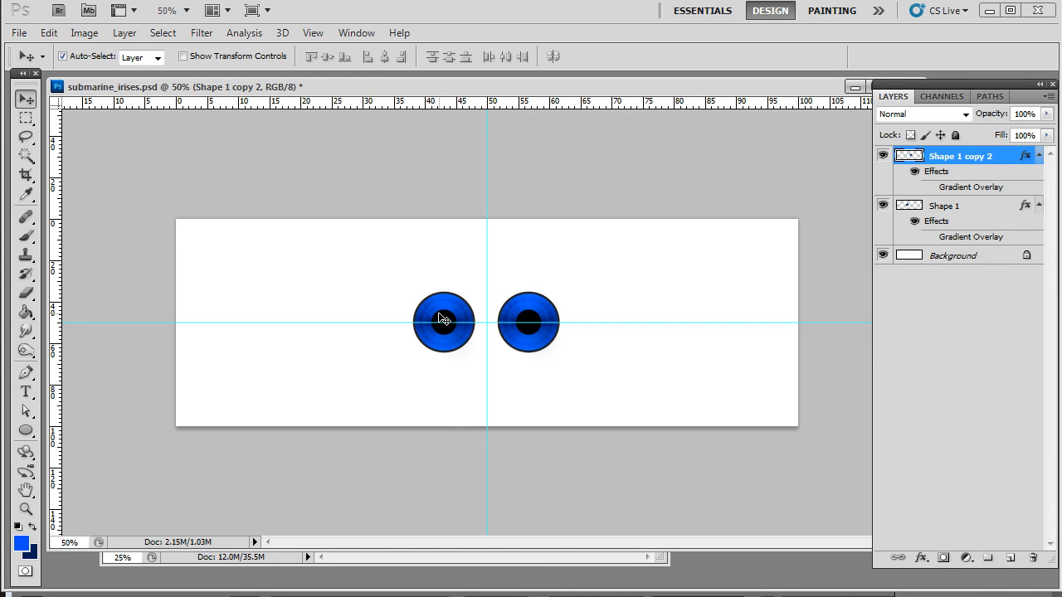
Step: Crop submarine_irises.psd tightly around the two irises, then undo the crop
{"action": "key", "text": "c"}
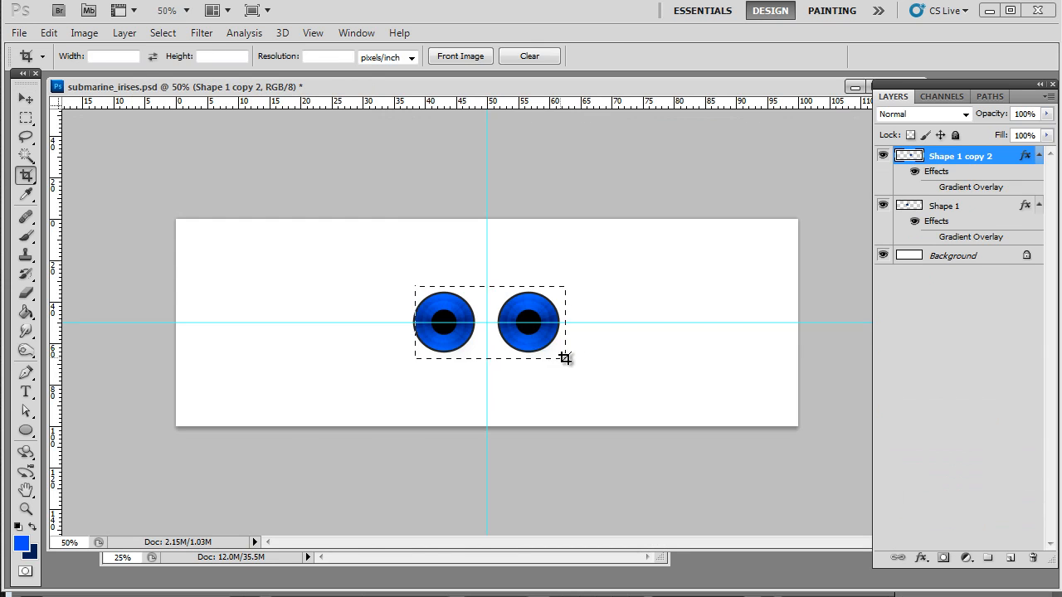
{"action": "left_click_drag", "start_coordinate": [564, 357], "coordinate": [414, 285]}
{"action": "left_click_drag", "start_coordinate": [411, 326], "coordinate": [405, 325]}
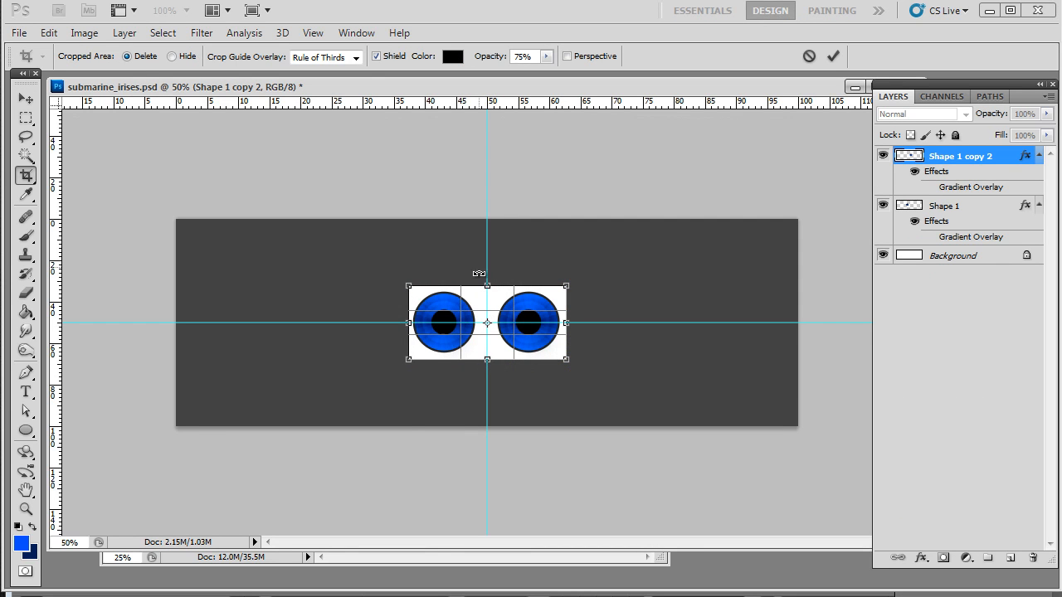
{"action": "key", "text": "Return"}
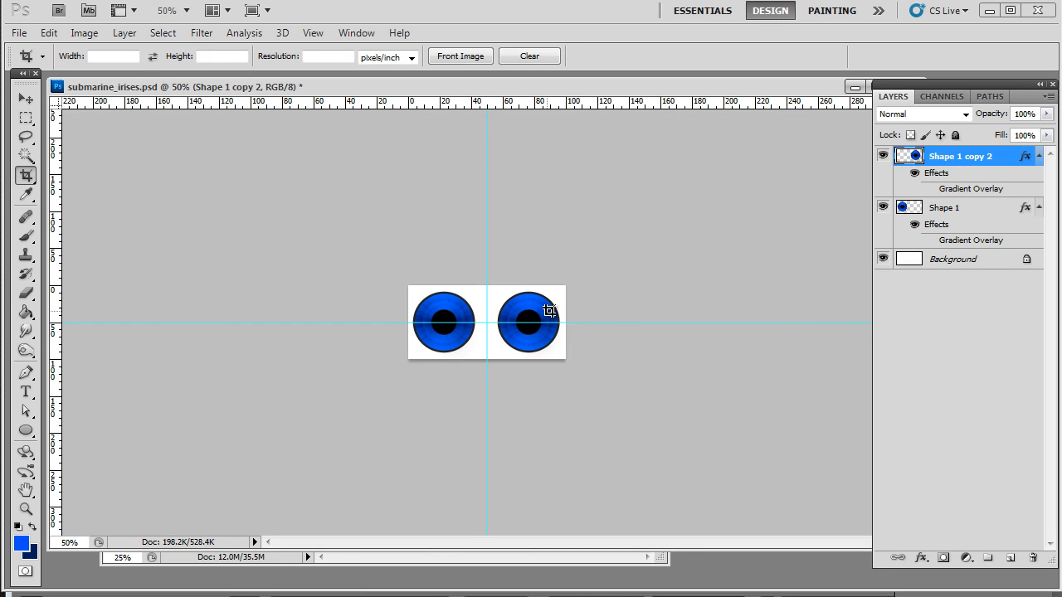
{"action": "key", "text": "ctrl+z"}
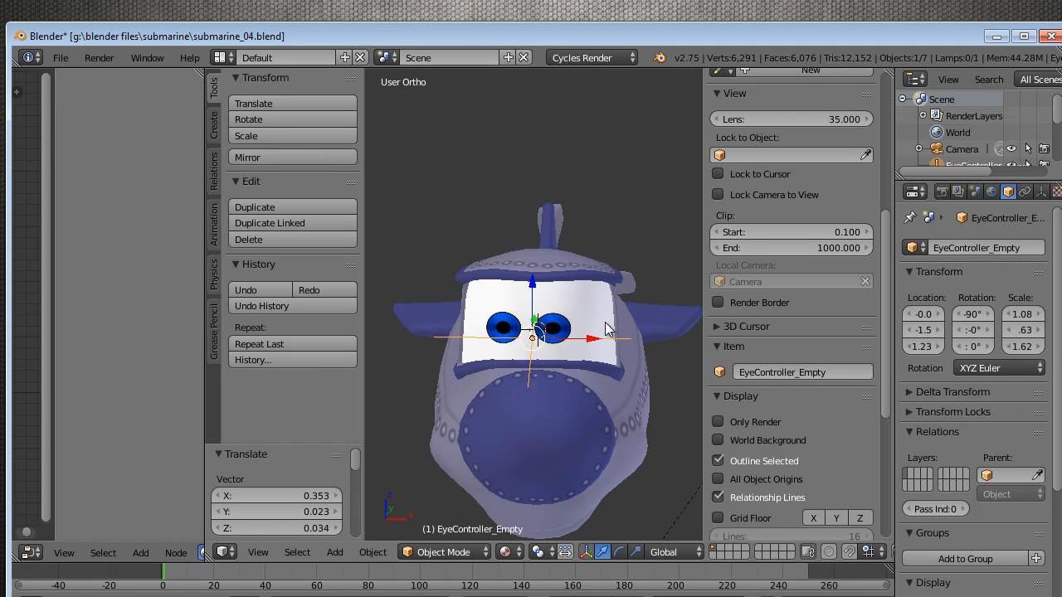
Step: Try moving the eye controller twice, cancel both, and snap to Front view
{"action": "key", "text": "g"}
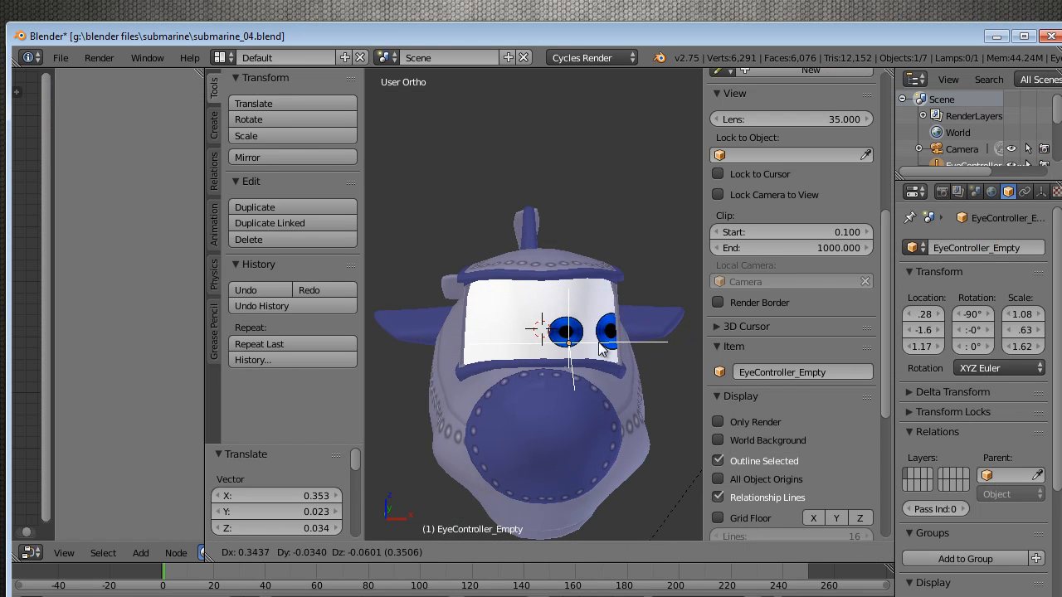
{"action": "right_click", "coordinate": [602, 343]}
{"action": "middle_click_drag", "start_coordinate": [603, 344], "coordinate": [541, 337]}
{"action": "key", "text": "g"}
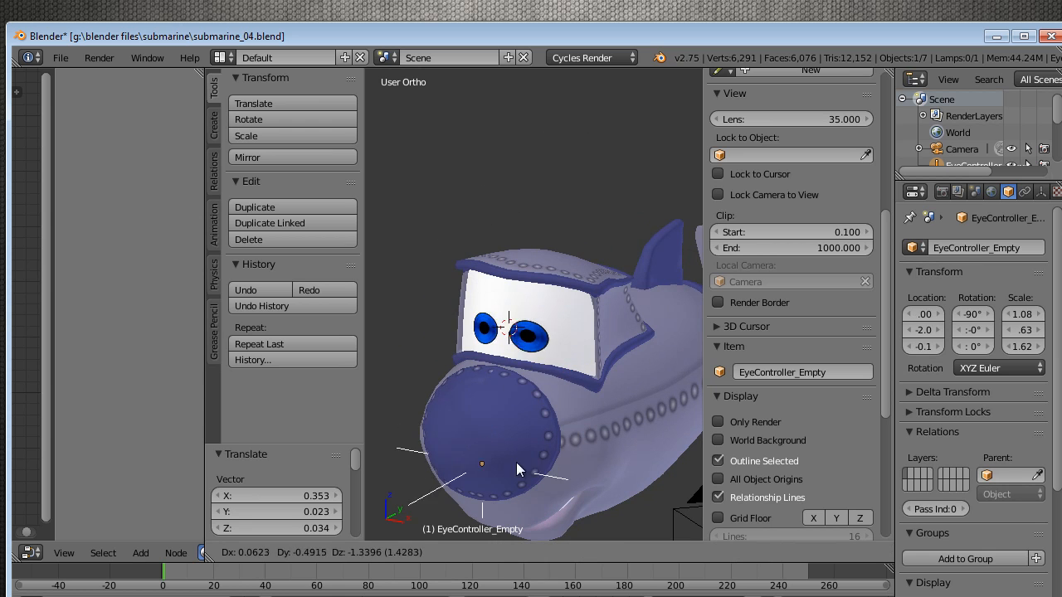
{"action": "right_click", "coordinate": [529, 338]}
{"action": "middle_click_drag", "start_coordinate": [527, 333], "coordinate": [590, 320]}
{"action": "key", "text": "KP_1"}
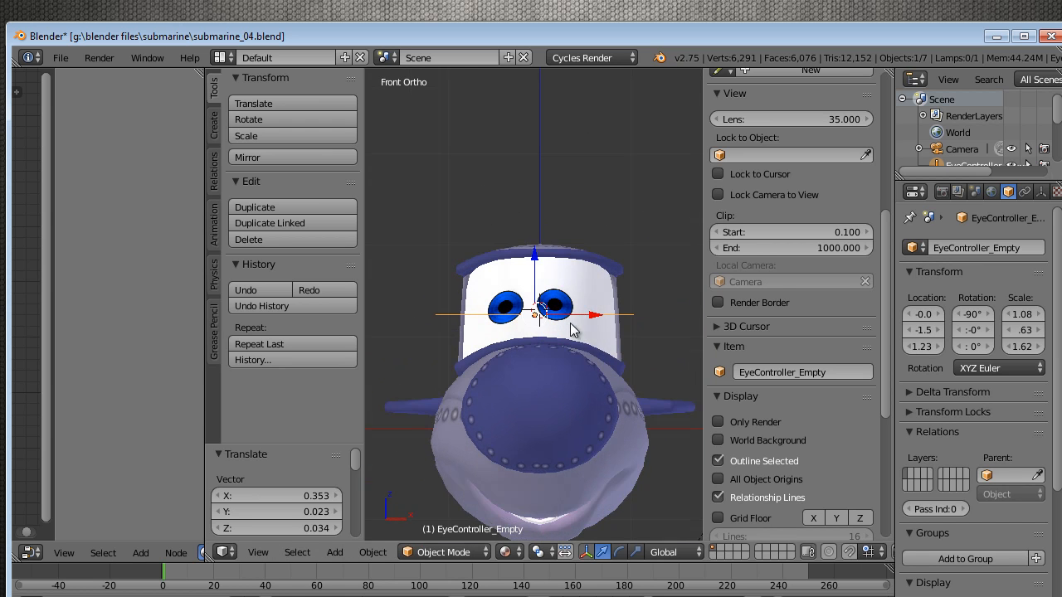
{"action": "scroll", "coordinate": [591, 323], "scroll_direction": "up", "scroll_amount": 3}
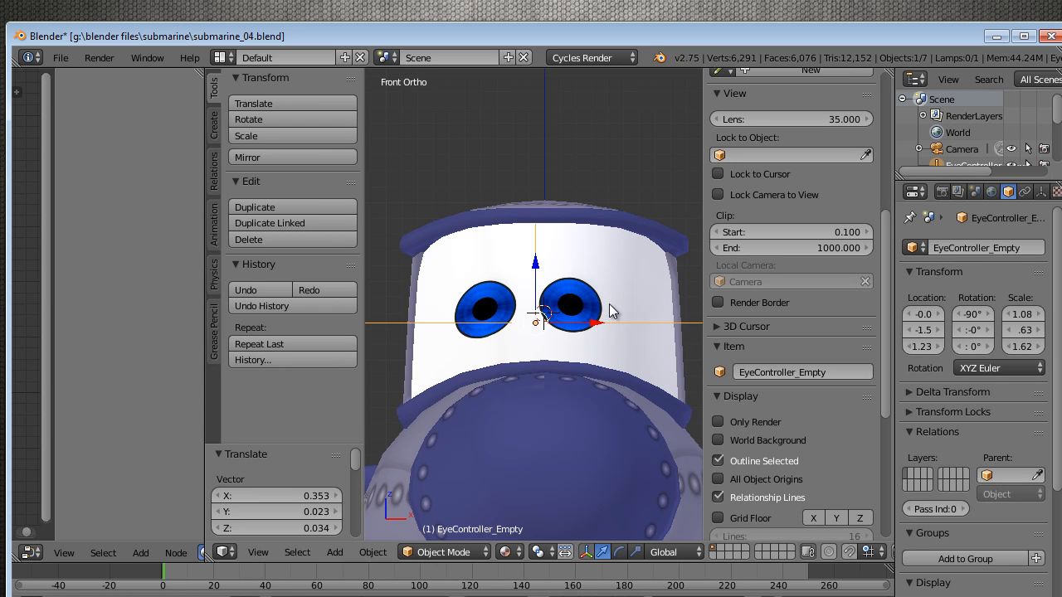
Step: Clear the empty's location, then move it in front of the windshield in Right view
{"action": "key", "text": "alt+g"}
{"action": "middle_click_drag", "start_coordinate": [612, 311], "coordinate": [475, 329]}
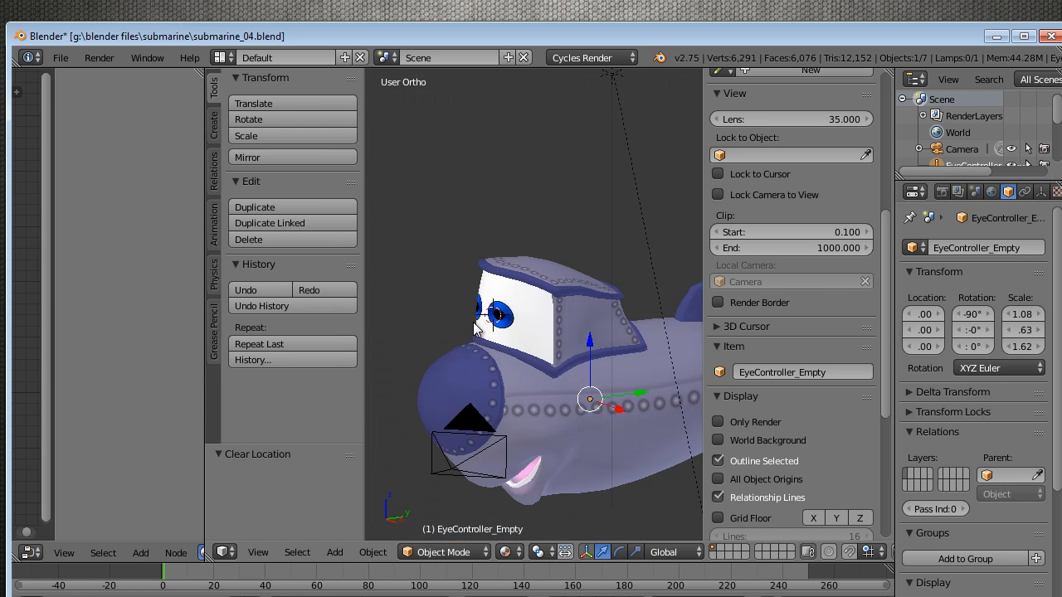
{"action": "key", "text": "KP_3"}
{"action": "key", "text": "g"}
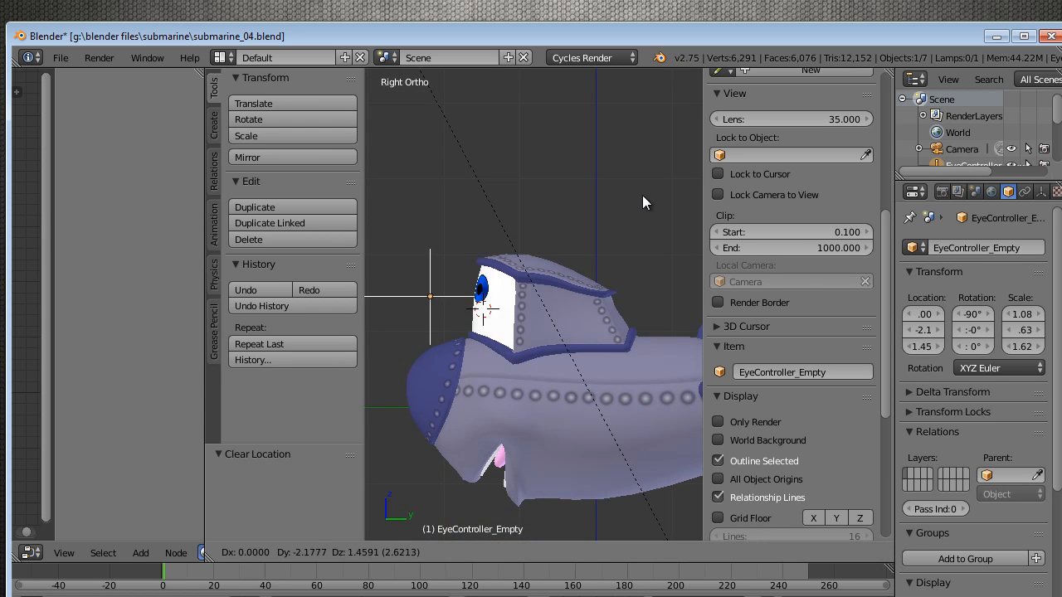
{"action": "left_click", "coordinate": [659, 213]}
Step: Scale the eye controller along X to 0.870 so both irises look round
{"action": "middle_click_drag", "start_coordinate": [659, 212], "coordinate": [725, 314]}
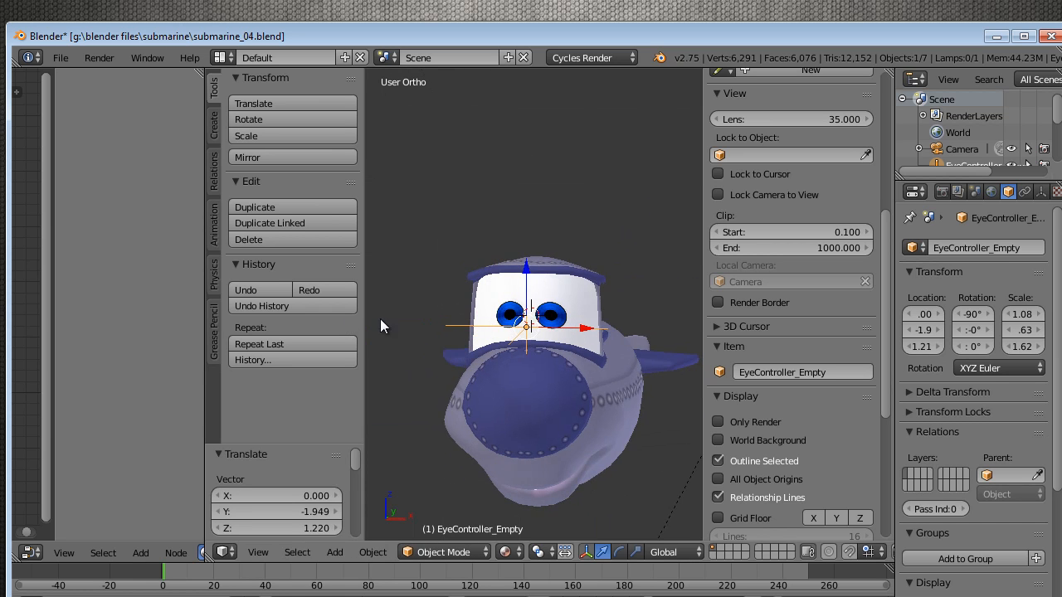
{"action": "scroll", "coordinate": [526, 328], "scroll_direction": "up", "scroll_amount": 4}
{"action": "middle_click_drag", "start_coordinate": [527, 328], "coordinate": [561, 329]}
{"action": "key", "text": "s"}
{"action": "key", "text": "x"}
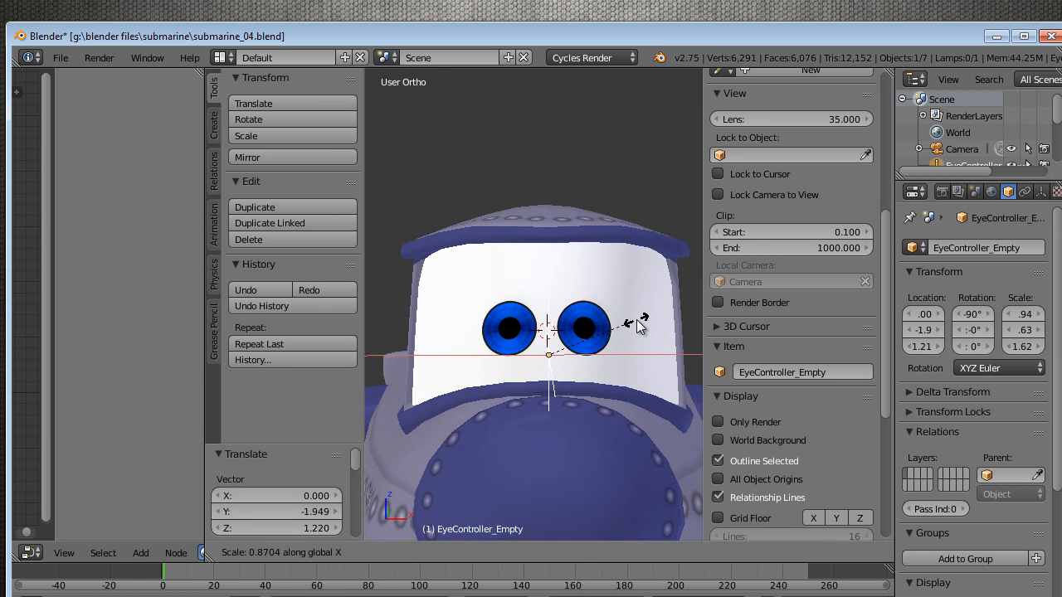
{"action": "left_click", "coordinate": [639, 325]}
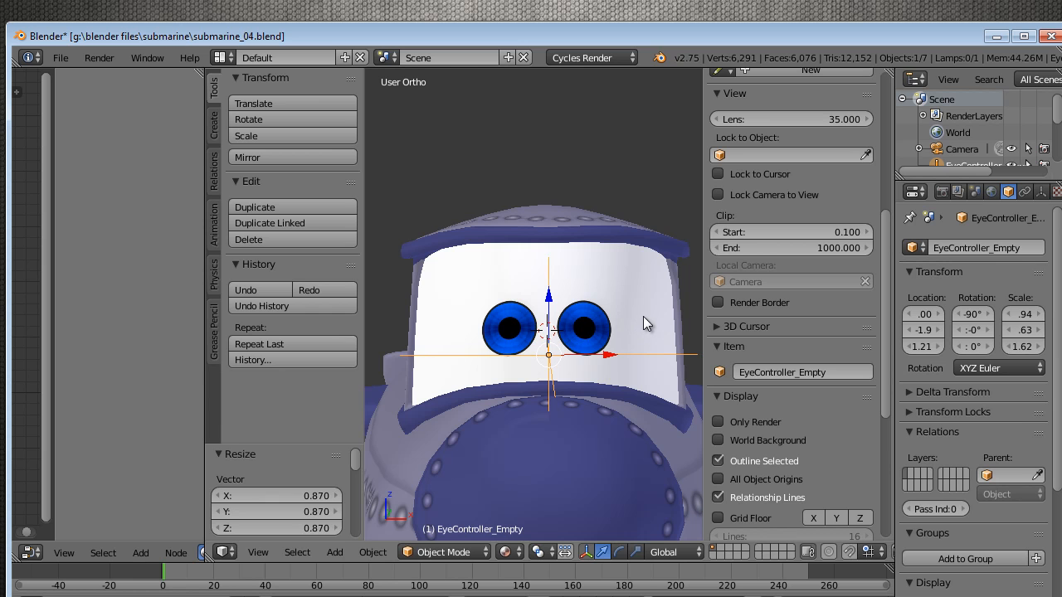
{"action": "middle_click_drag", "start_coordinate": [643, 316], "coordinate": [618, 290]}
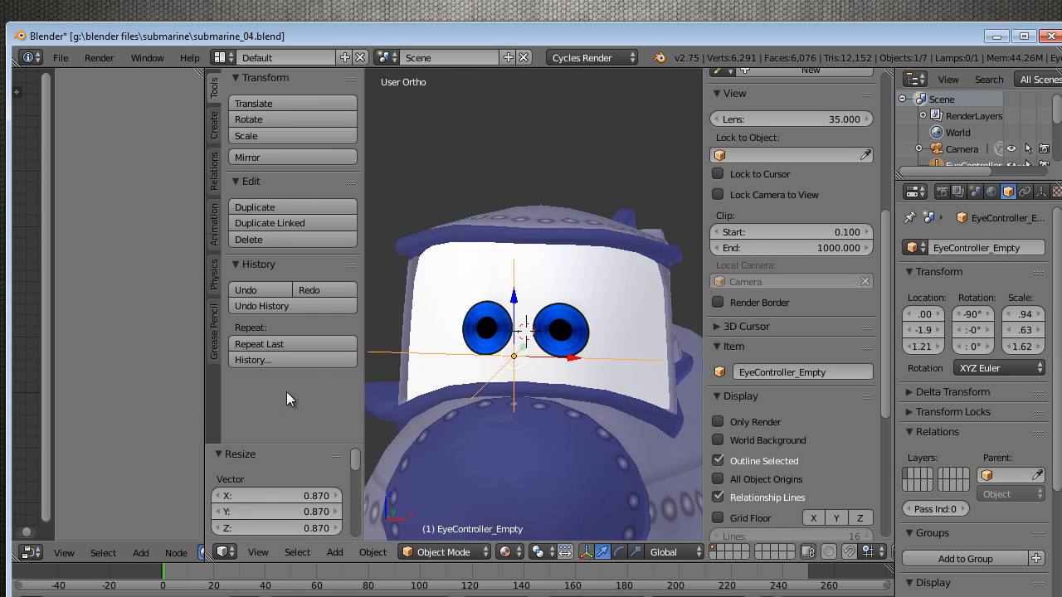
{"action": "left_click_drag", "start_coordinate": [204, 407], "coordinate": [284, 407]}
Step: Widen the node editor, select the windshield, and zoom in on its image-texture material nodes
{"action": "mouse_move", "coordinate": [547, 336]}
{"action": "middle_mouse_down"}
{"action": "mouse_move", "coordinate": [562, 332]}
{"action": "mouse_move", "coordinate": [543, 321]}
{"action": "middle_mouse_up"}
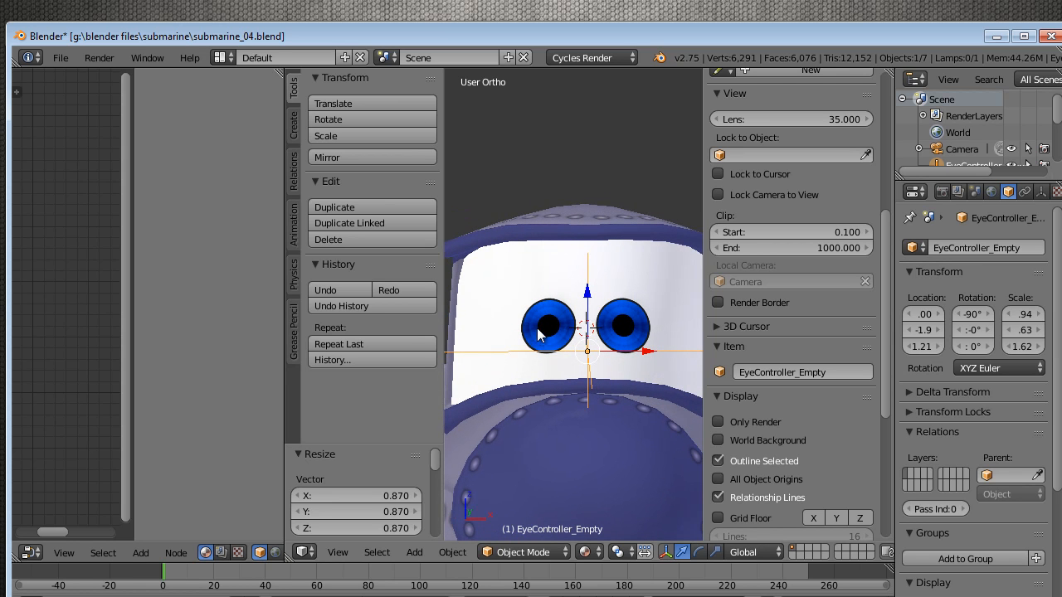
{"action": "left_click_drag", "start_coordinate": [285, 355], "coordinate": [307, 356]}
{"action": "middle_click_drag", "start_coordinate": [553, 315], "coordinate": [594, 355]}
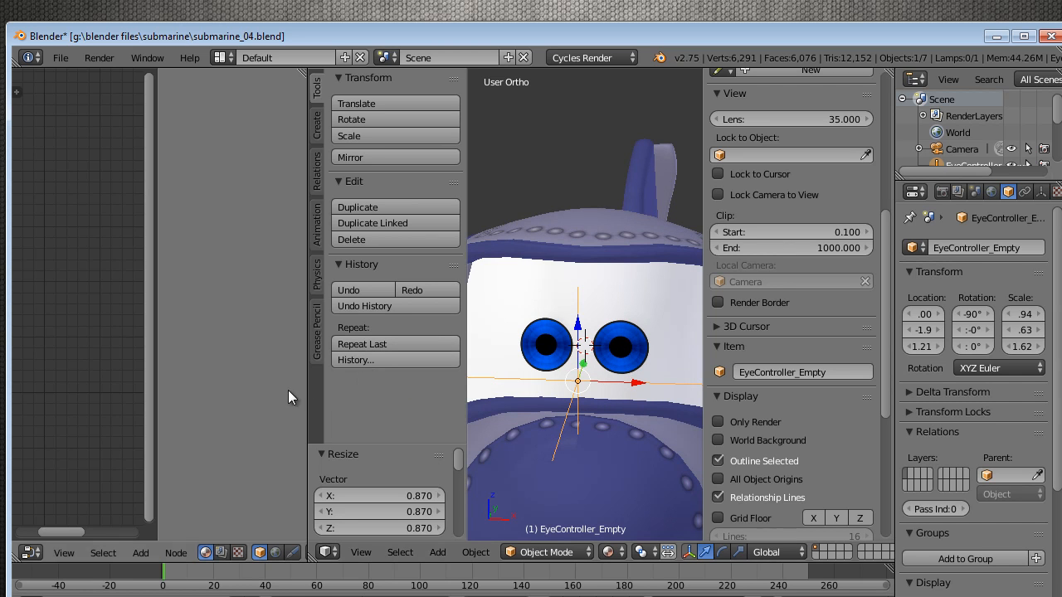
{"action": "left_click_drag", "start_coordinate": [307, 390], "coordinate": [349, 390]}
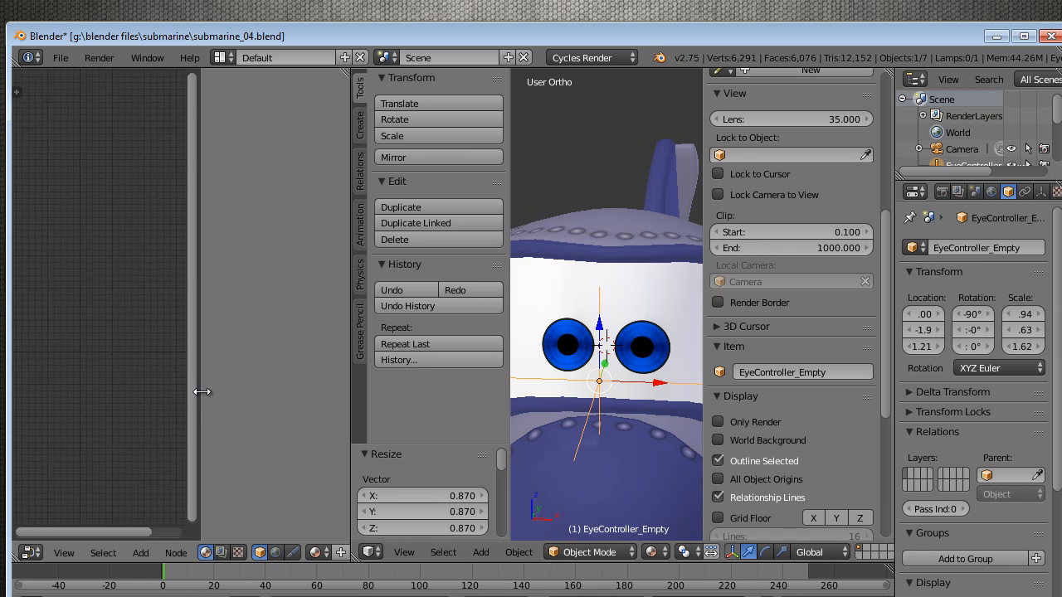
{"action": "left_click_drag", "start_coordinate": [200, 395], "coordinate": [287, 395]}
{"action": "right_click", "coordinate": [578, 320]}
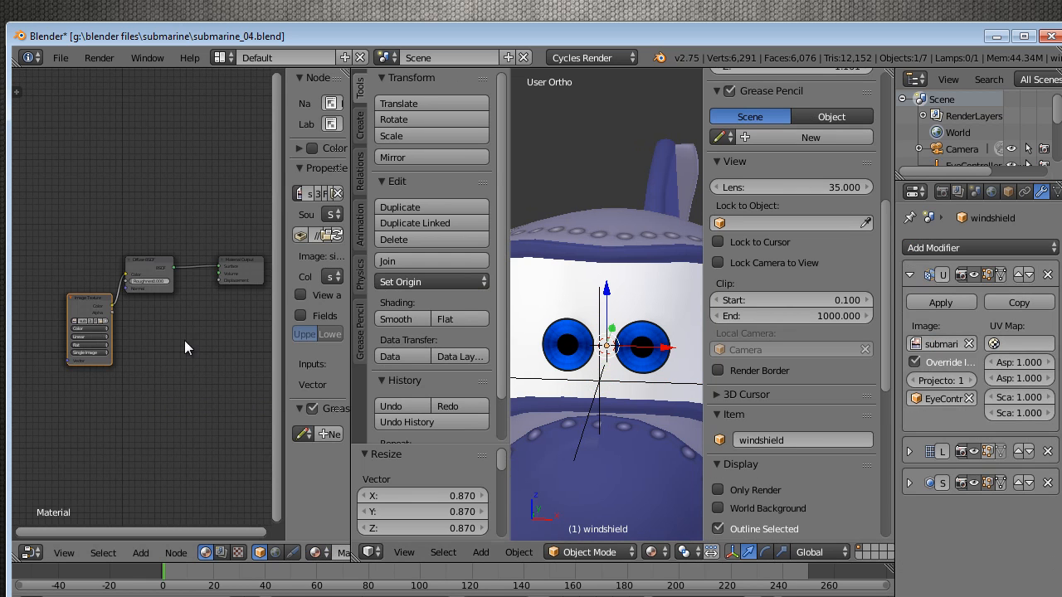
{"action": "scroll", "coordinate": [176, 359], "scroll_direction": "up", "scroll_amount": 2}
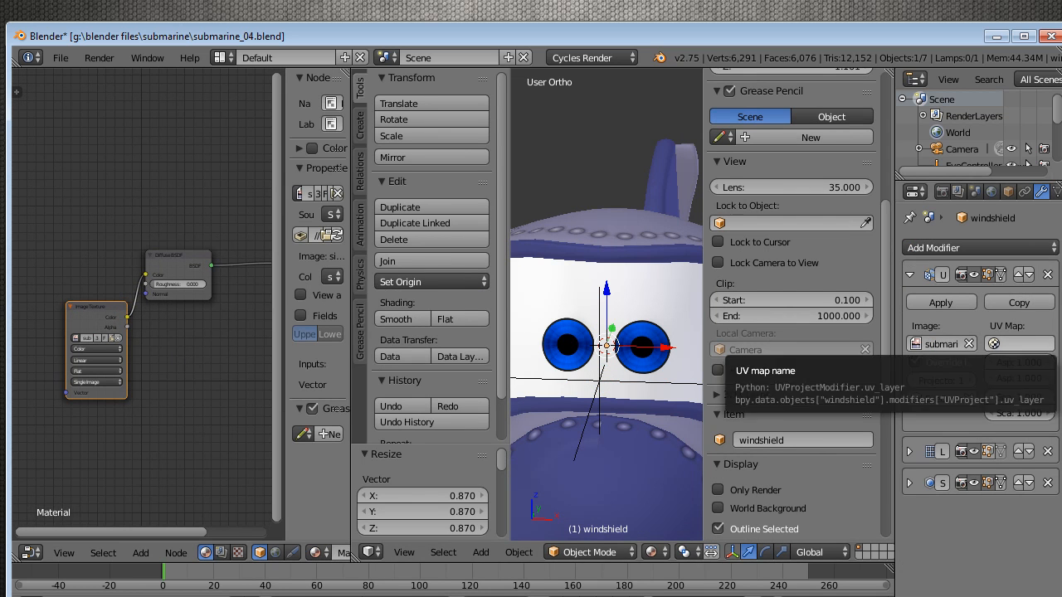
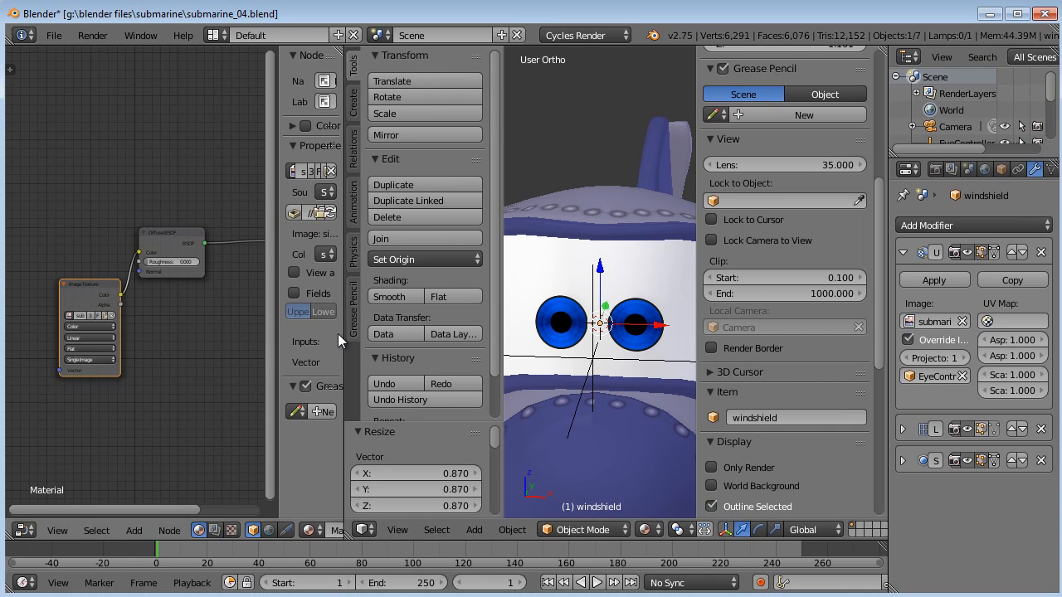
Step: Add an Image Texture node to the windshield material loaded with submarine_irises_bump.jpg
{"action": "left_click_drag", "start_coordinate": [345, 338], "coordinate": [375, 337]}
{"action": "middle_click_drag", "start_coordinate": [218, 358], "coordinate": [155, 337]}
{"action": "scroll", "coordinate": [186, 376], "scroll_direction": "down", "scroll_amount": 1}
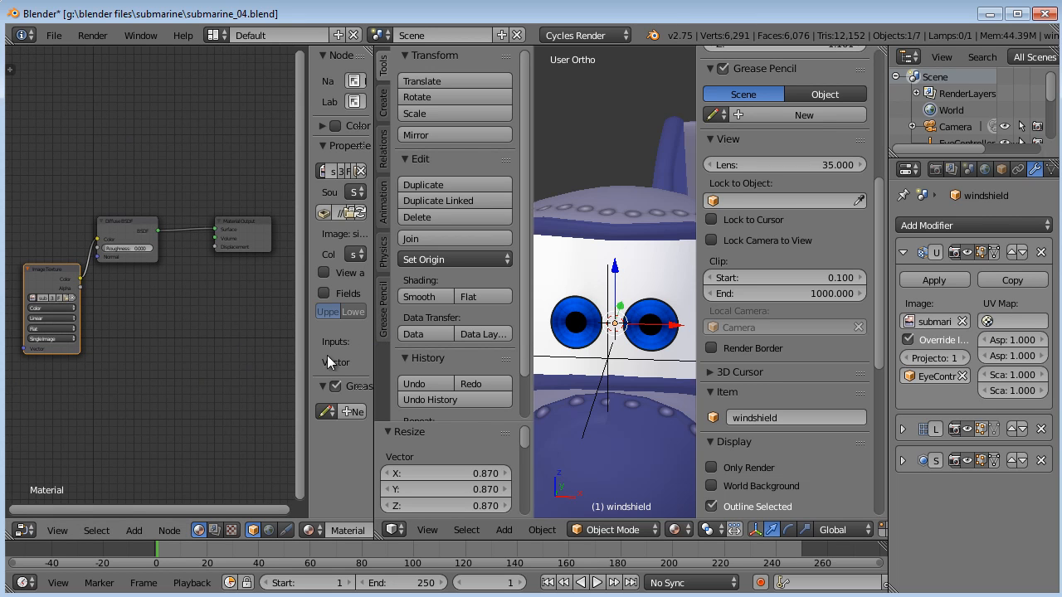
{"action": "middle_click_drag", "start_coordinate": [178, 352], "coordinate": [189, 358]}
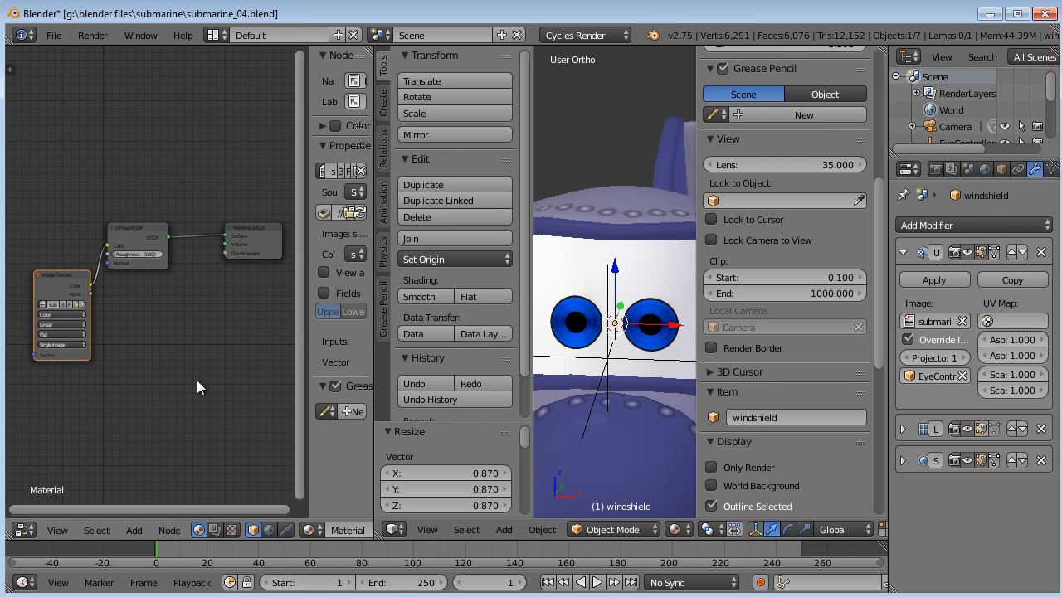
{"action": "left_click", "coordinate": [132, 530]}
{"action": "mouse_move", "coordinate": [173, 448]}
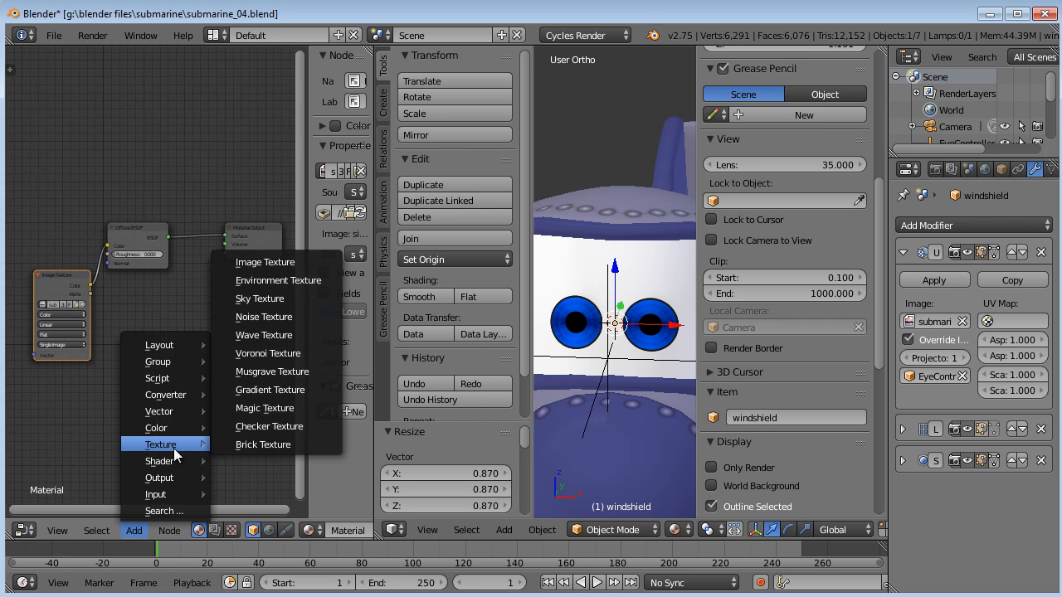
{"action": "left_click", "coordinate": [261, 263]}
{"action": "left_click", "coordinate": [36, 385]}
{"action": "left_click", "coordinate": [71, 416]}
{"action": "left_click", "coordinate": [310, 171]}
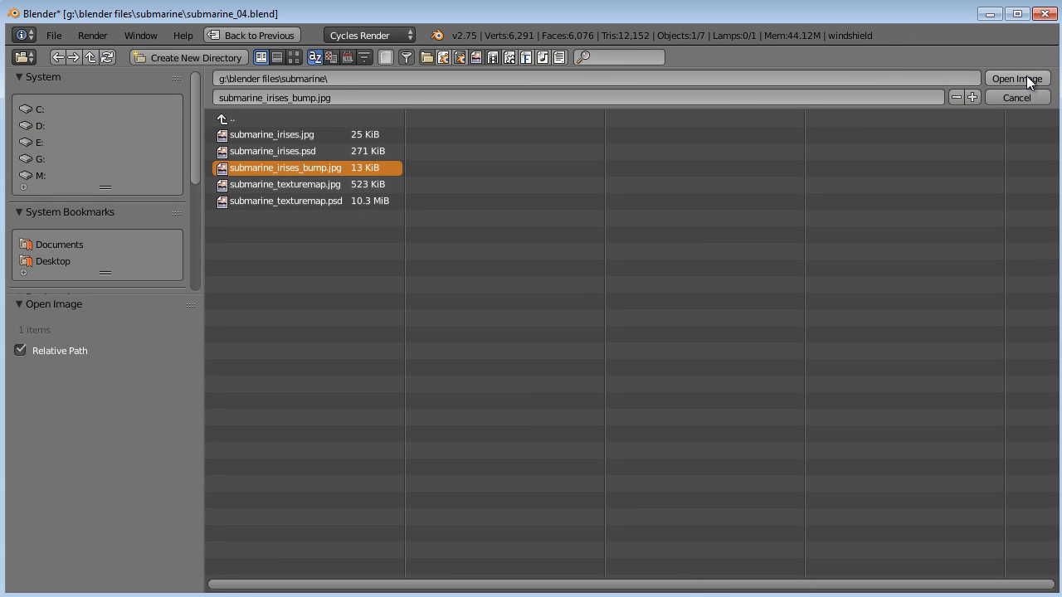
{"action": "left_click", "coordinate": [1025, 79]}
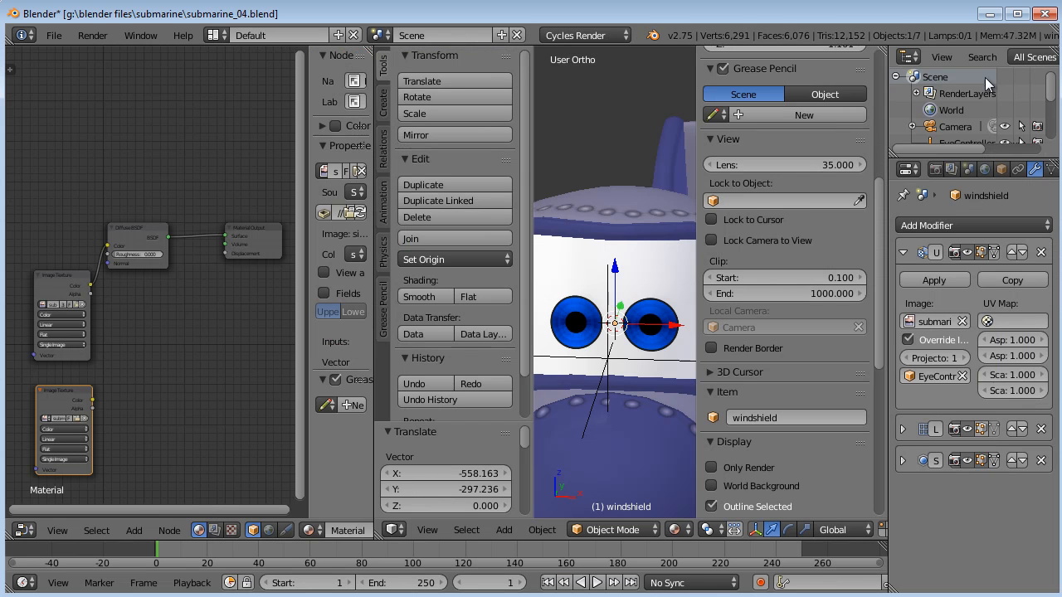
Step: Switch the viewport to Material shading and orbit to view the windshield from the side
{"action": "left_click", "coordinate": [685, 532]}
{"action": "left_click", "coordinate": [704, 437]}
{"action": "mouse_move", "coordinate": [618, 403]}
{"action": "middle_mouse_down"}
{"action": "mouse_move", "coordinate": [554, 399]}
{"action": "mouse_move", "coordinate": [592, 422]}
{"action": "mouse_move", "coordinate": [623, 378]}
{"action": "middle_mouse_up"}
Step: Switch viewport shading to Textured, then Rendered, to preview the submarine from an angled view
{"action": "left_click", "coordinate": [677, 529]}
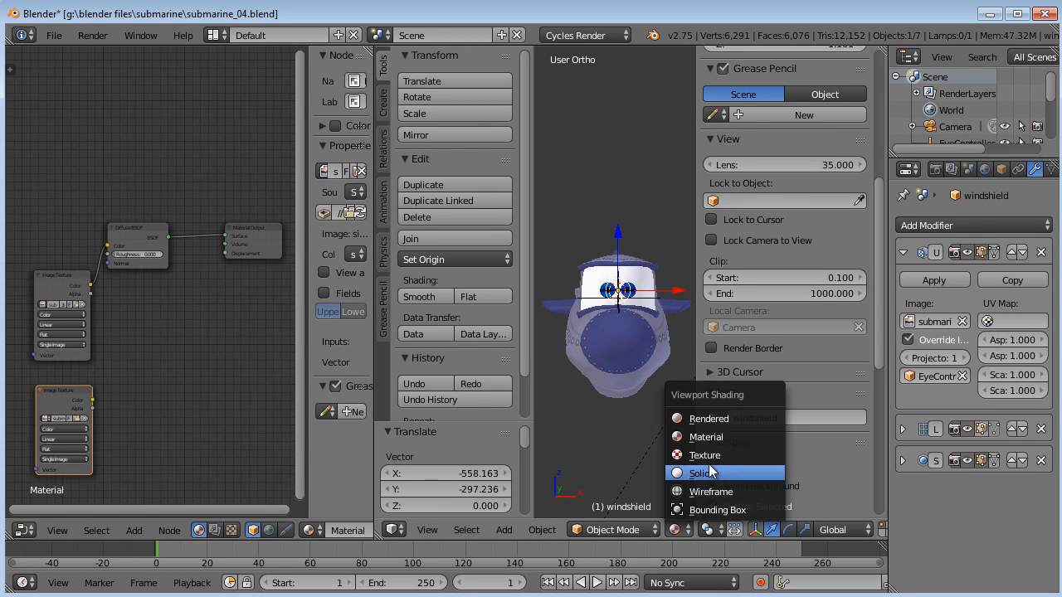
{"action": "left_click", "coordinate": [706, 455]}
{"action": "scroll", "coordinate": [624, 375], "scroll_direction": "up", "scroll_amount": 5}
{"action": "scroll", "coordinate": [623, 375], "scroll_direction": "up", "scroll_amount": 4}
{"action": "scroll", "coordinate": [624, 375], "scroll_direction": "down", "scroll_amount": 4}
{"action": "mouse_move", "coordinate": [620, 376]}
{"action": "middle_mouse_down"}
{"action": "mouse_move", "coordinate": [582, 423]}
{"action": "mouse_move", "coordinate": [623, 440]}
{"action": "mouse_move", "coordinate": [633, 379]}
{"action": "mouse_move", "coordinate": [659, 354]}
{"action": "middle_mouse_up"}
{"action": "left_click", "coordinate": [678, 529]}
{"action": "left_click", "coordinate": [701, 419]}
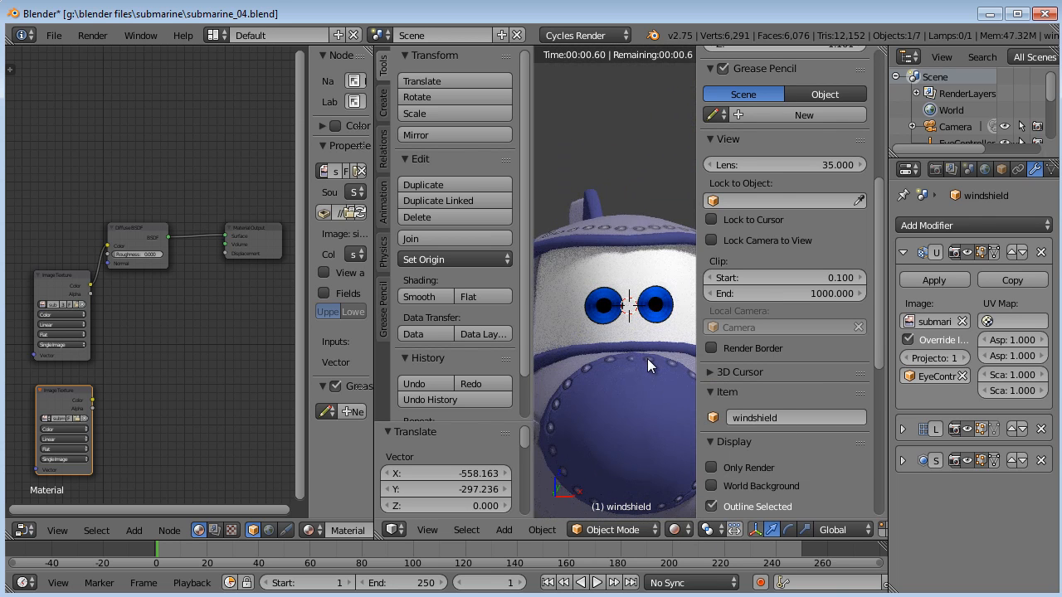
Step: Link the bump Image Texture's Color output to the Material Output's Displacement socket
{"action": "scroll", "coordinate": [646, 359], "scroll_direction": "up", "scroll_amount": 1}
{"action": "scroll", "coordinate": [646, 359], "scroll_direction": "up", "scroll_amount": 1}
{"action": "middle_click_drag", "start_coordinate": [166, 394], "coordinate": [170, 362]}
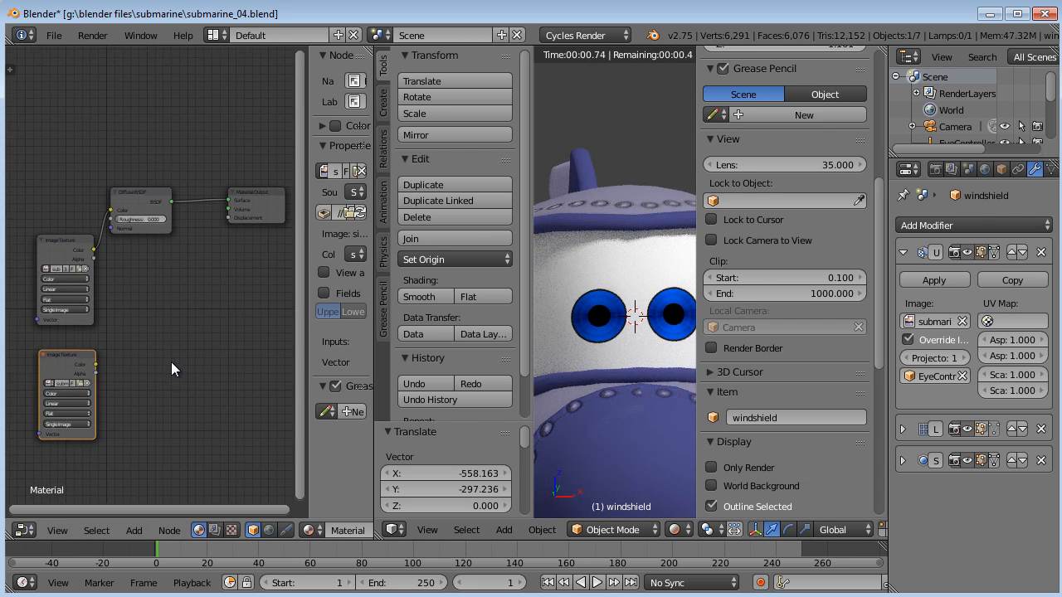
{"action": "scroll", "coordinate": [165, 365], "scroll_direction": "up", "scroll_amount": 1}
{"action": "left_click_drag", "start_coordinate": [89, 385], "coordinate": [72, 358]}
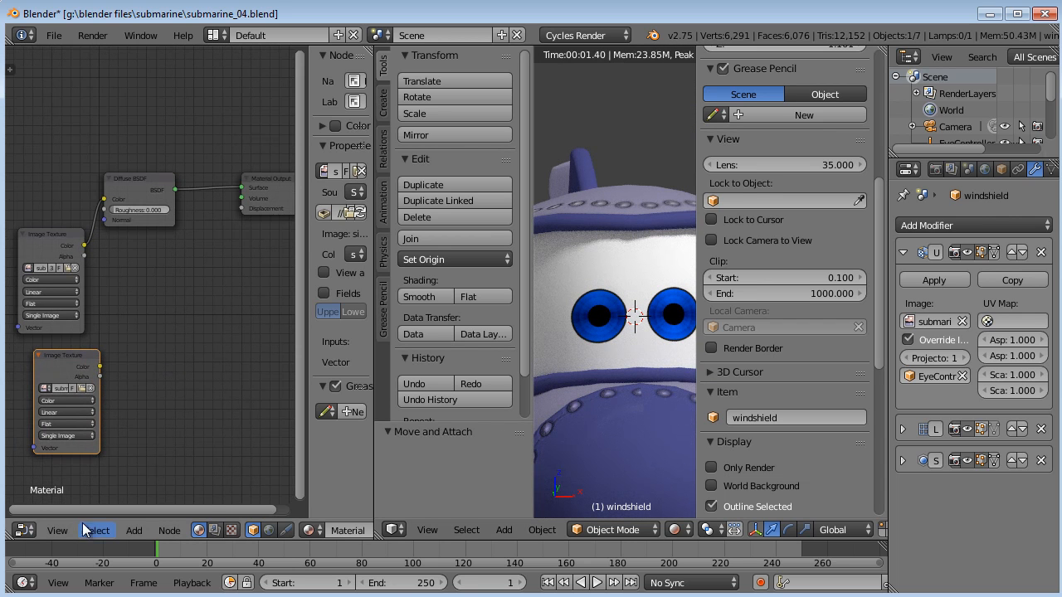
{"action": "left_click", "coordinate": [124, 530]}
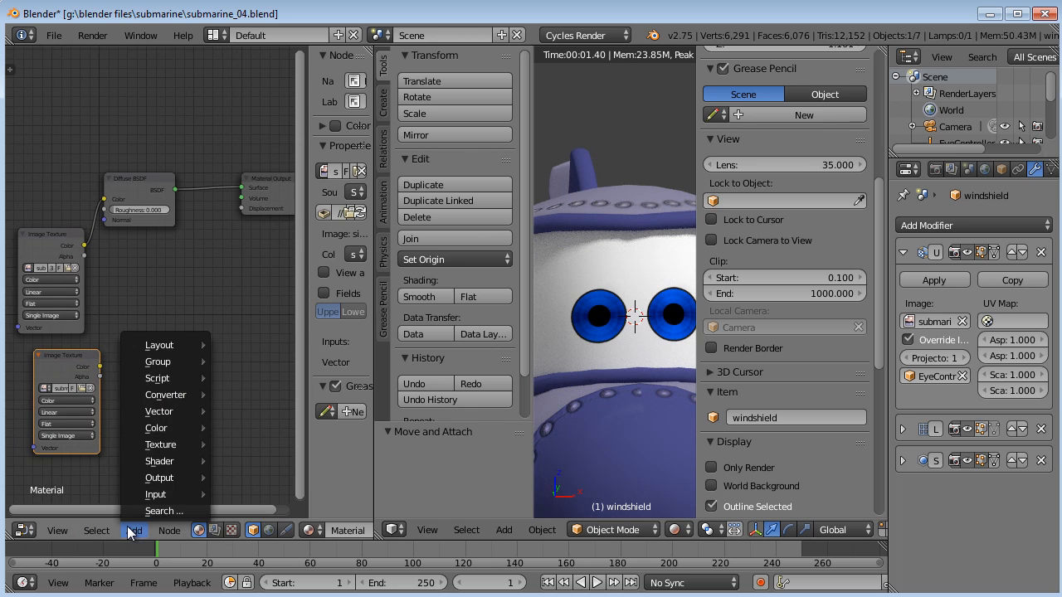
{"action": "left_click_drag", "start_coordinate": [100, 366], "coordinate": [126, 348]}
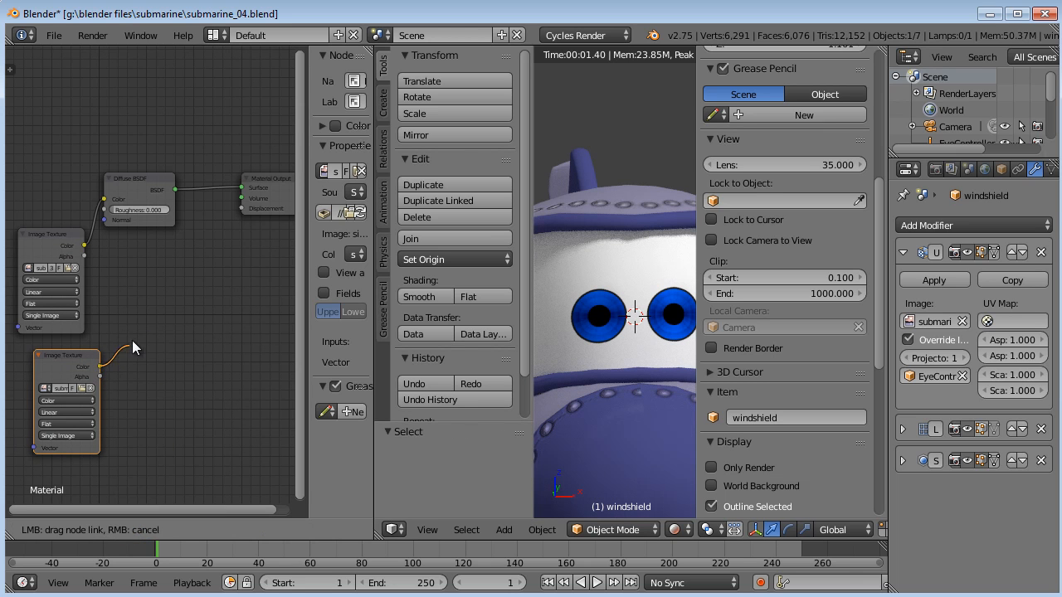
{"action": "left_click_drag", "start_coordinate": [241, 208], "coordinate": [241, 209]}
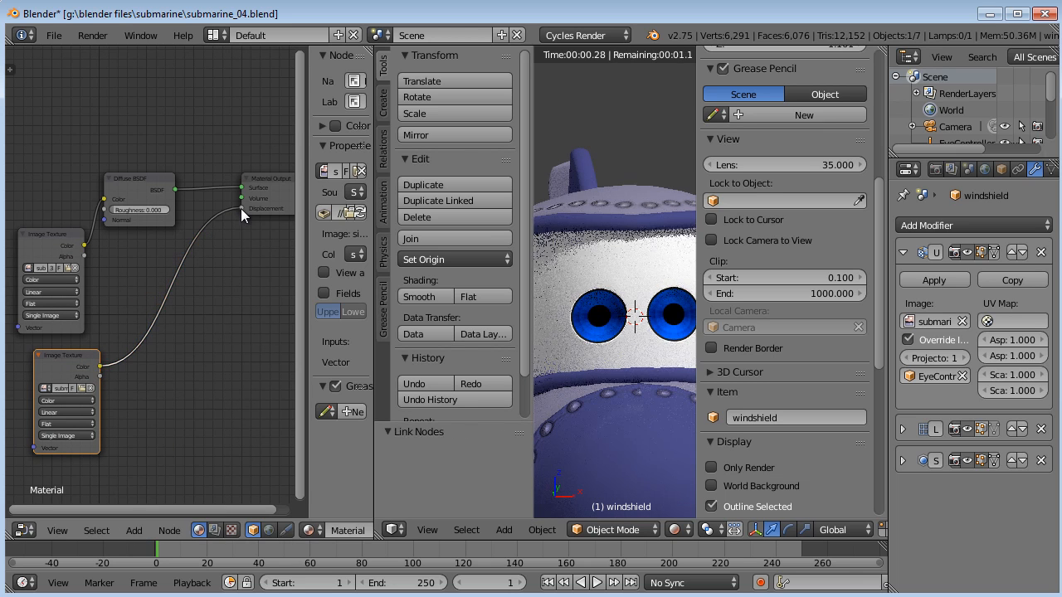
Step: Widen the 3D viewport and orbit to inspect the submarine's right side
{"action": "left_click_drag", "start_coordinate": [366, 370], "coordinate": [284, 370]}
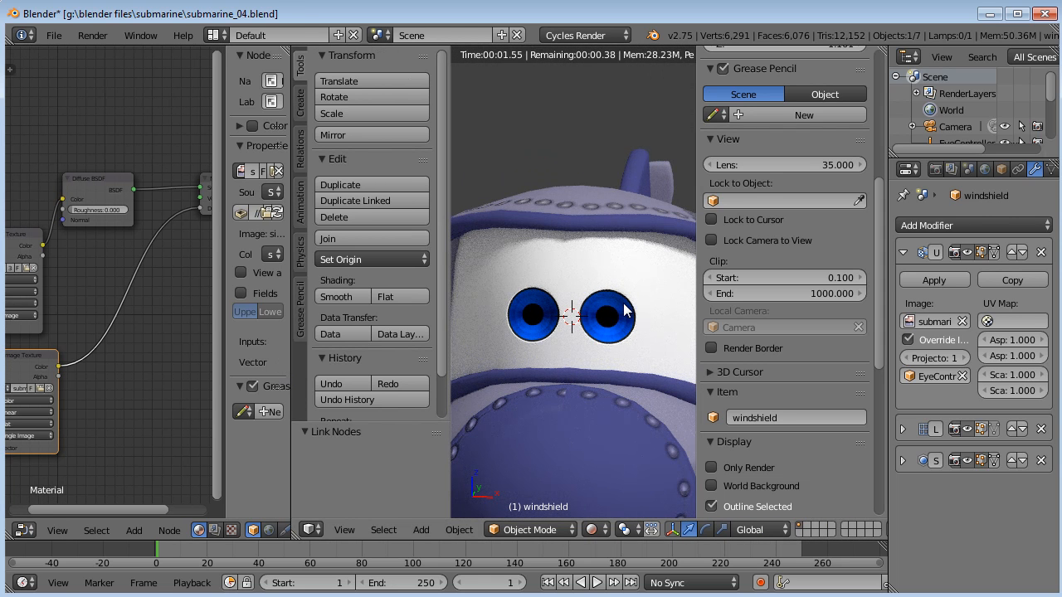
{"action": "scroll", "coordinate": [581, 340], "scroll_direction": "down", "scroll_amount": 5}
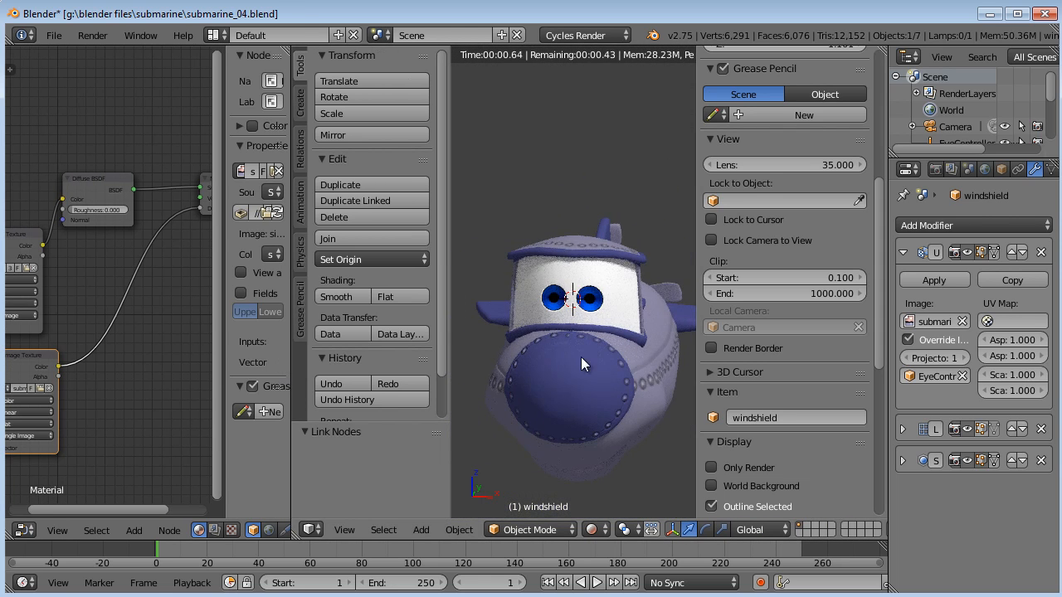
{"action": "scroll", "coordinate": [591, 352], "scroll_direction": "up", "scroll_amount": 4}
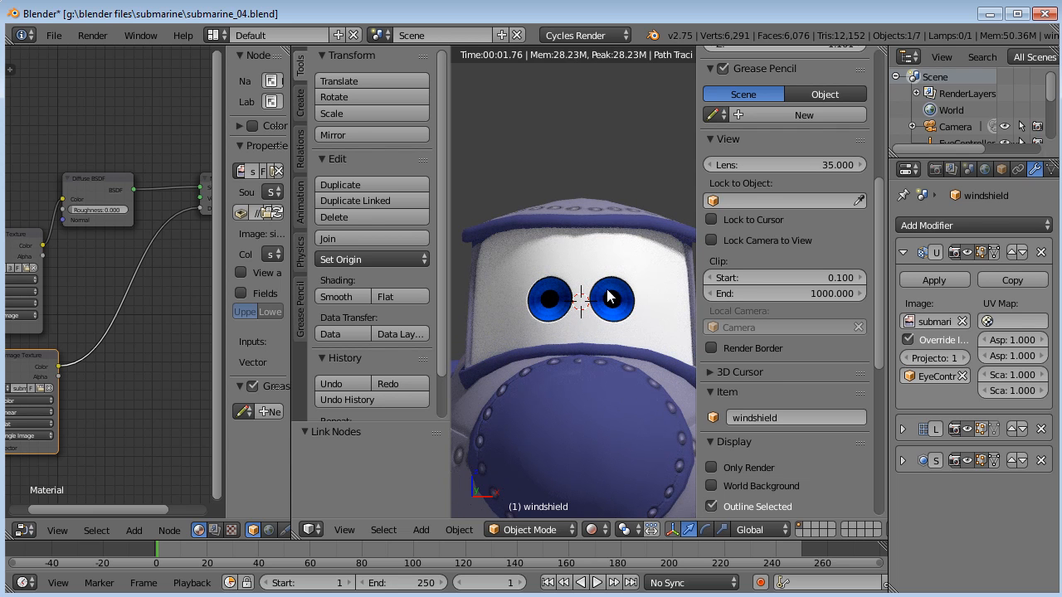
{"action": "middle_click_drag", "start_coordinate": [648, 300], "coordinate": [597, 452]}
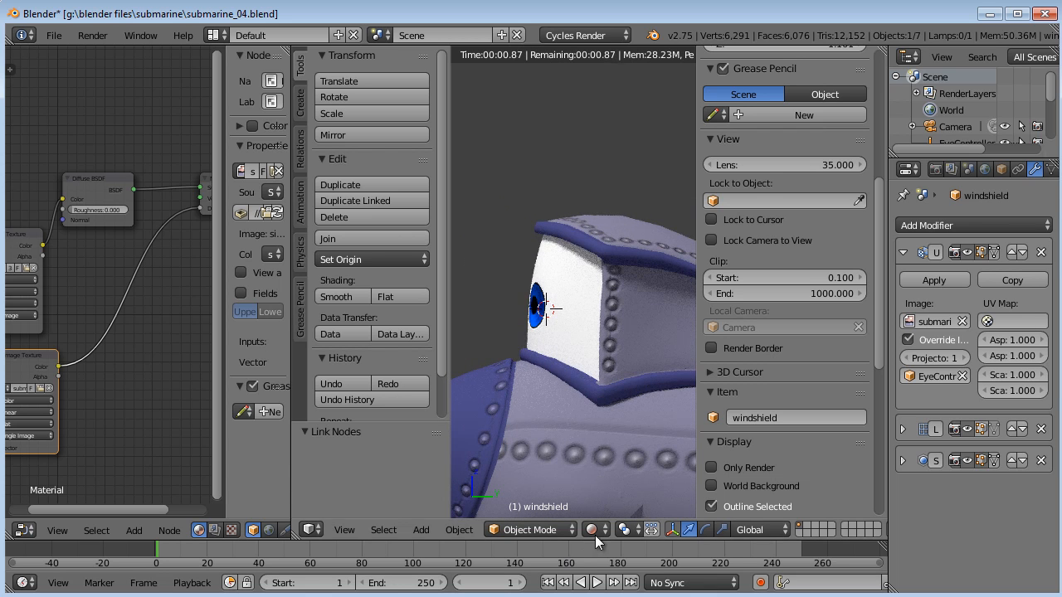
Step: Return to Solid shading and nudge the windshield mesh slightly along Y in Edit Mode
{"action": "left_click", "coordinate": [594, 529]}
{"action": "left_click", "coordinate": [622, 473]}
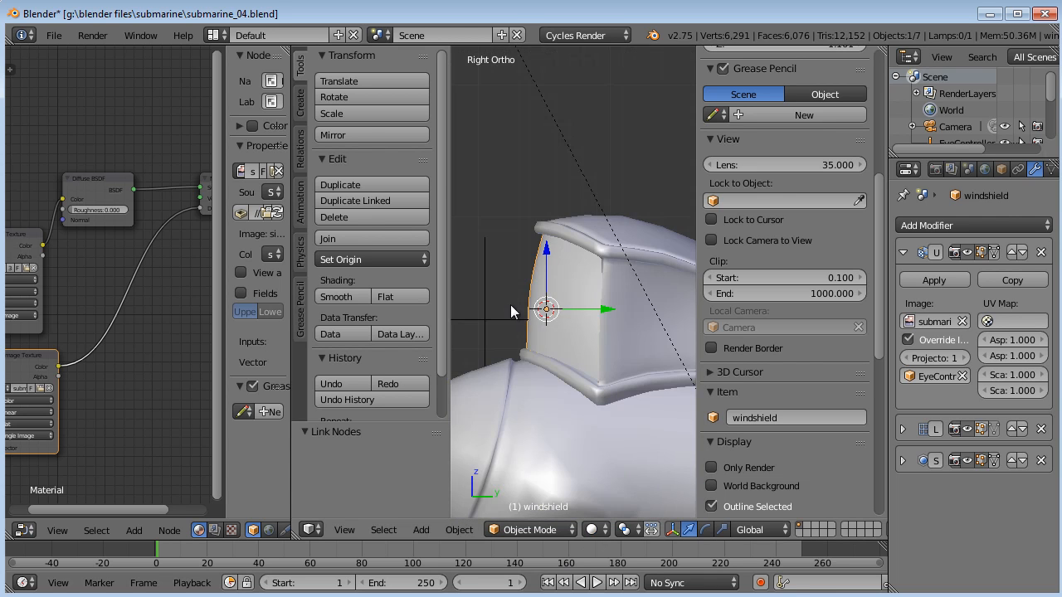
{"action": "scroll", "coordinate": [570, 338], "scroll_direction": "up", "scroll_amount": 3}
{"action": "key", "text": "Tab"}
{"action": "scroll", "coordinate": [592, 329], "scroll_direction": "up", "scroll_amount": 1}
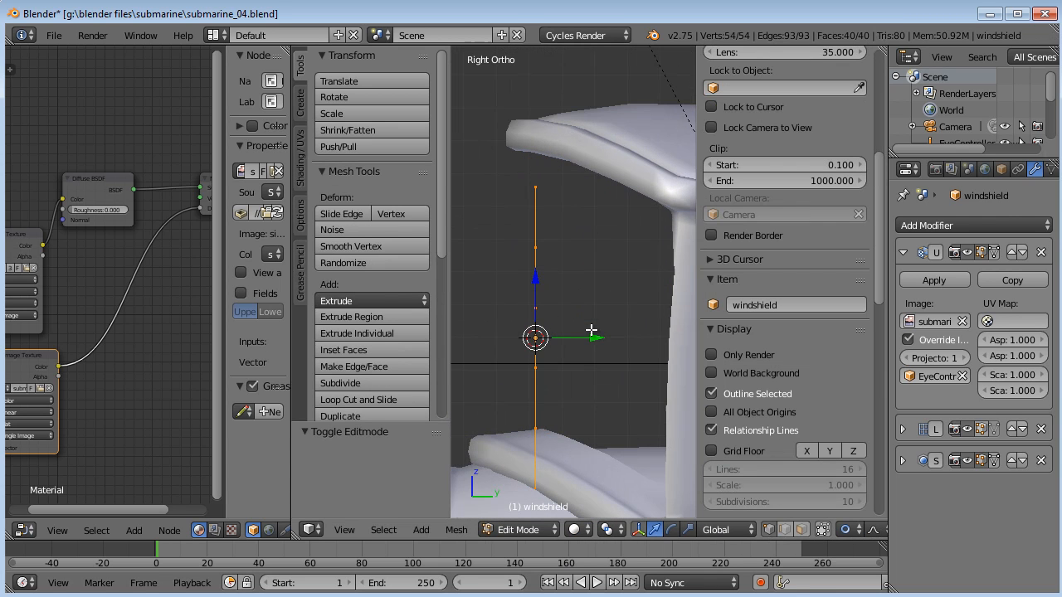
{"action": "mouse_move", "coordinate": [571, 329]}
{"action": "middle_mouse_down", "text": "shift"}
{"action": "mouse_move", "coordinate": [577, 306]}
{"action": "mouse_move", "coordinate": [600, 319]}
{"action": "mouse_move", "coordinate": [590, 334]}
{"action": "middle_mouse_up", "text": "shift"}
{"action": "scroll", "coordinate": [599, 301], "scroll_direction": "up", "scroll_amount": 1}
{"action": "key", "text": "KP_3"}
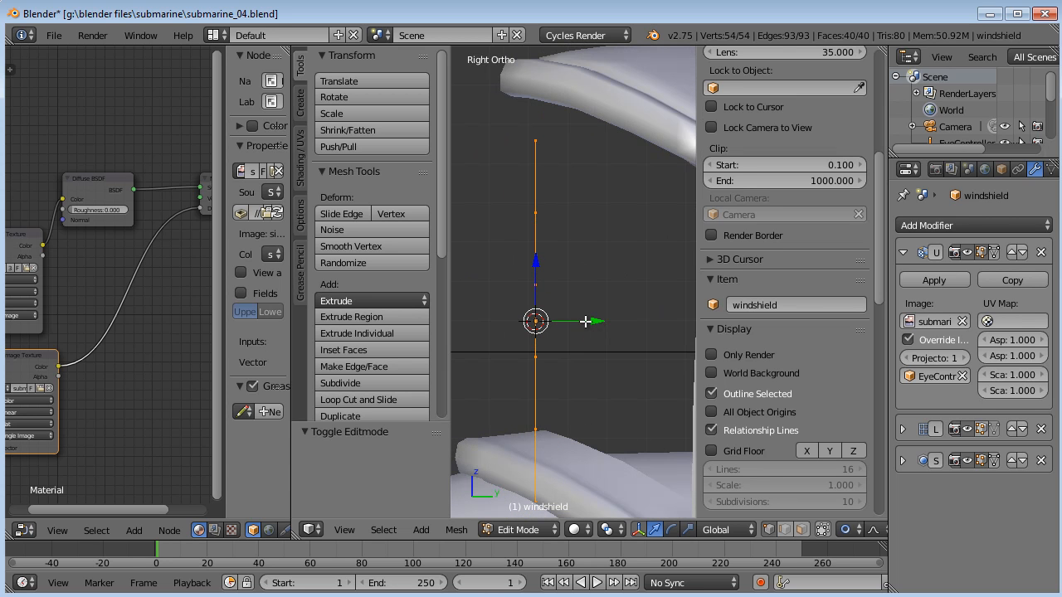
{"action": "left_click_drag", "start_coordinate": [586, 322], "coordinate": [588, 322]}
{"action": "key", "text": "Tab"}
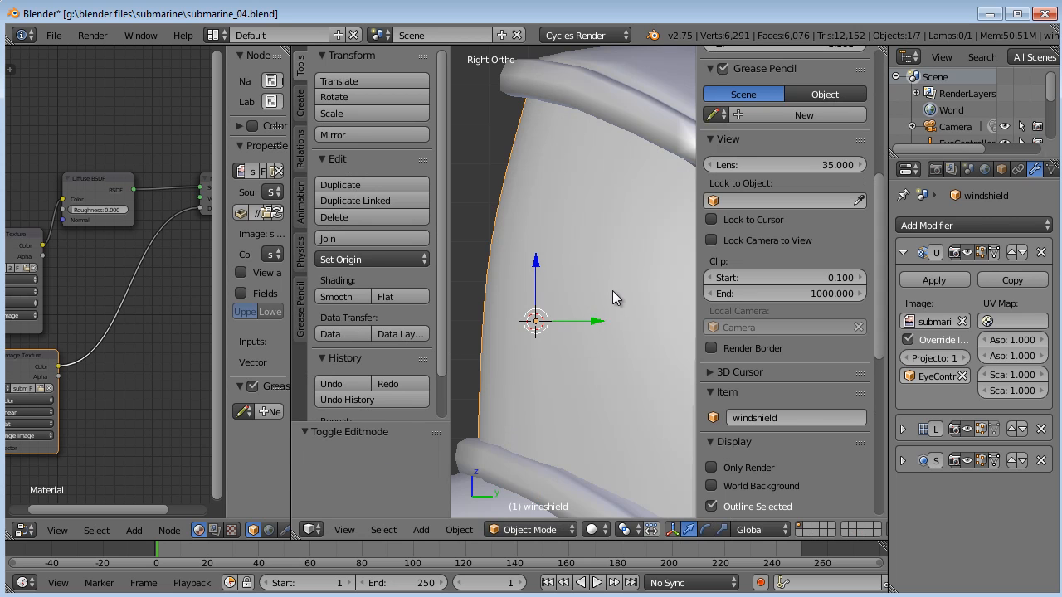
Step: Duplicate the windshield in place, name it windshield_glossy, and offset its mesh slightly along Y
{"action": "key", "text": "shift+d"}
{"action": "right_click", "coordinate": [613, 291]}
{"action": "left_click", "coordinate": [785, 418]}
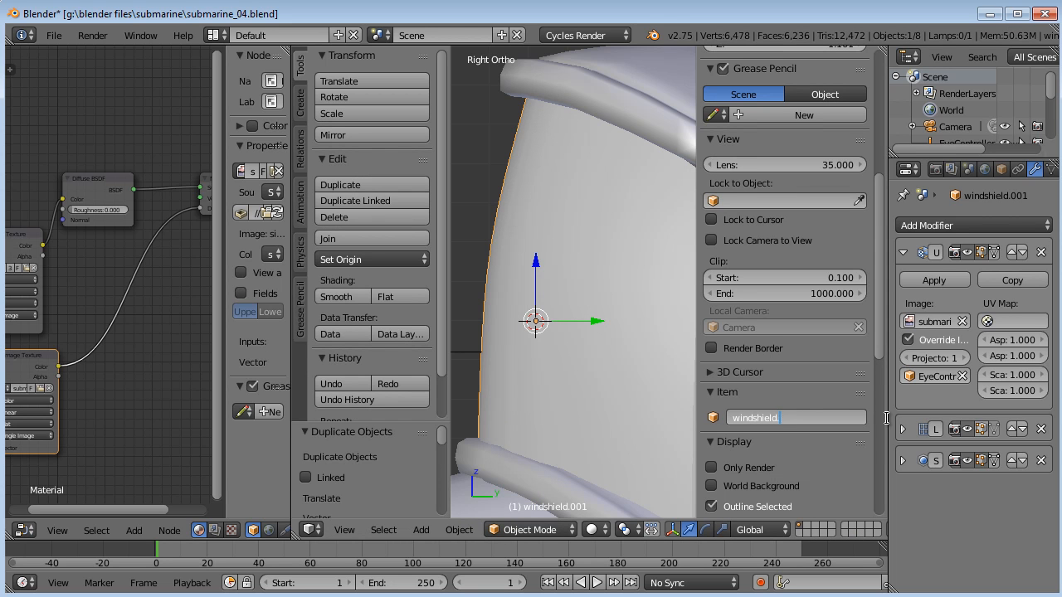
{"action": "type", "text": "windshield_glossy"}
{"action": "key", "text": "Return"}
{"action": "key", "text": "Tab"}
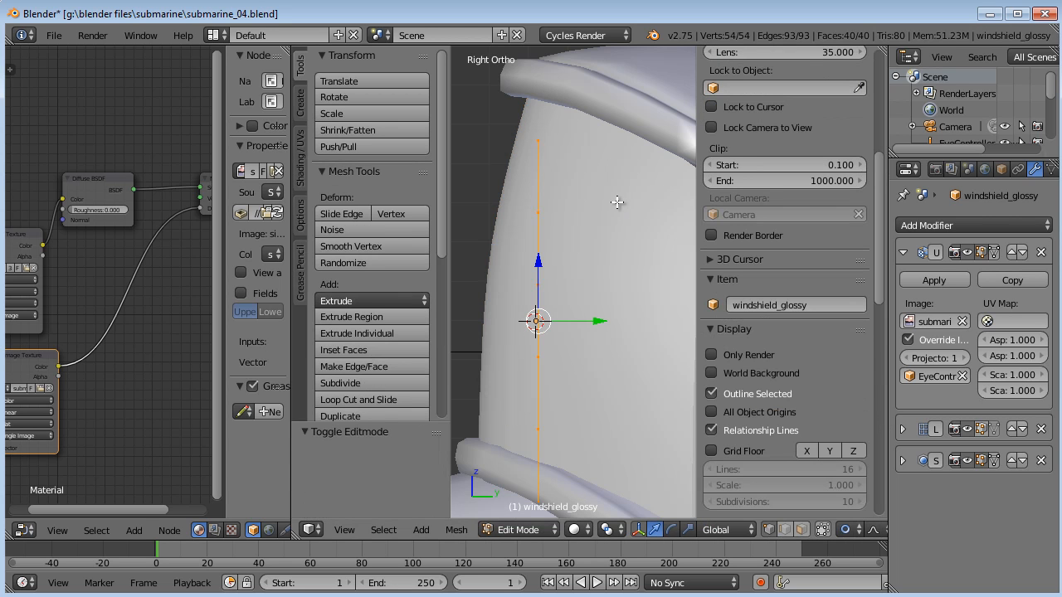
{"action": "left_click_drag", "start_coordinate": [603, 322], "coordinate": [601, 321]}
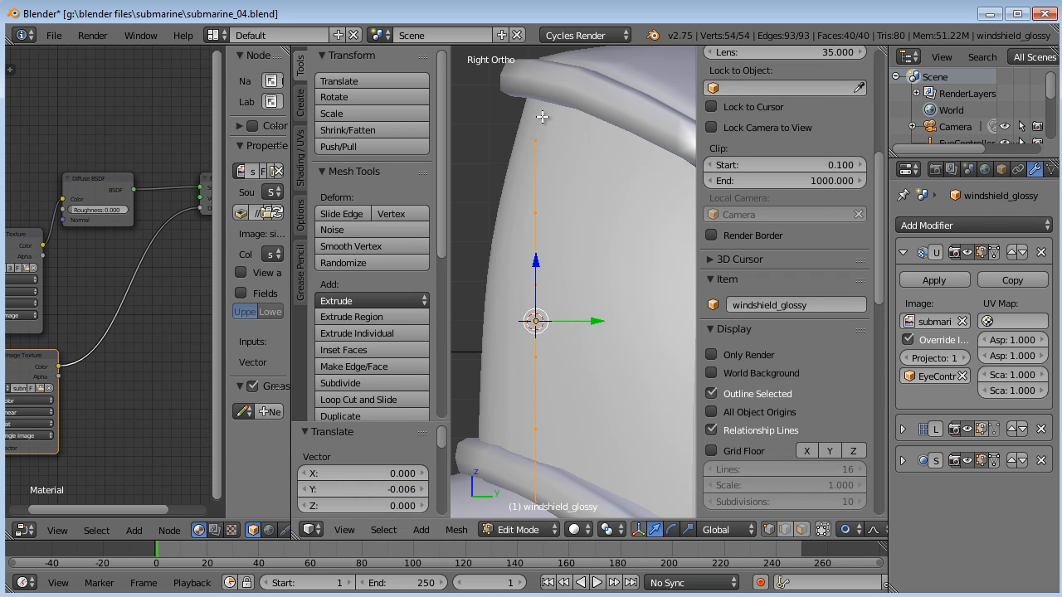
{"action": "key", "text": "Tab"}
Step: In wireframe, compare both windshields by selecting each, then frame windshield_glossy
{"action": "scroll", "coordinate": [544, 372], "scroll_direction": "down", "scroll_amount": 2}
{"action": "mouse_move", "coordinate": [544, 371]}
{"action": "middle_mouse_down"}
{"action": "mouse_move", "coordinate": [522, 360]}
{"action": "mouse_move", "coordinate": [661, 379]}
{"action": "mouse_move", "coordinate": [639, 324]}
{"action": "mouse_move", "coordinate": [600, 352]}
{"action": "middle_mouse_up"}
{"action": "key", "text": "z"}
{"action": "scroll", "coordinate": [555, 348], "scroll_direction": "up", "scroll_amount": 5}
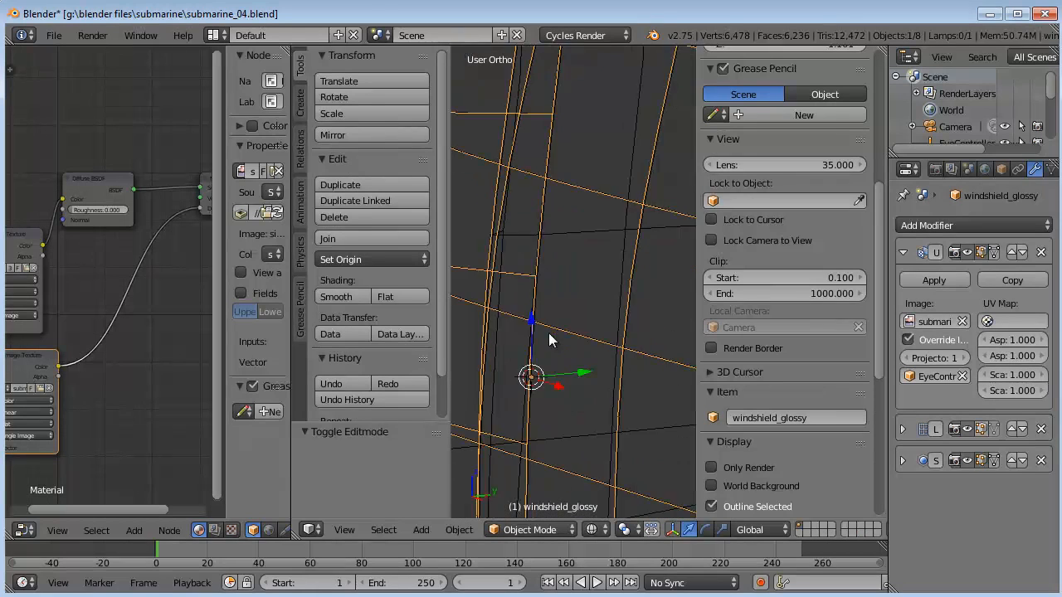
{"action": "middle_click_drag", "start_coordinate": [528, 356], "coordinate": [610, 326], "text": "shift"}
{"action": "scroll", "coordinate": [564, 348], "scroll_direction": "up", "scroll_amount": 5}
{"action": "right_click", "coordinate": [558, 282]}
{"action": "right_click", "coordinate": [551, 279]}
{"action": "right_click", "coordinate": [554, 283]}
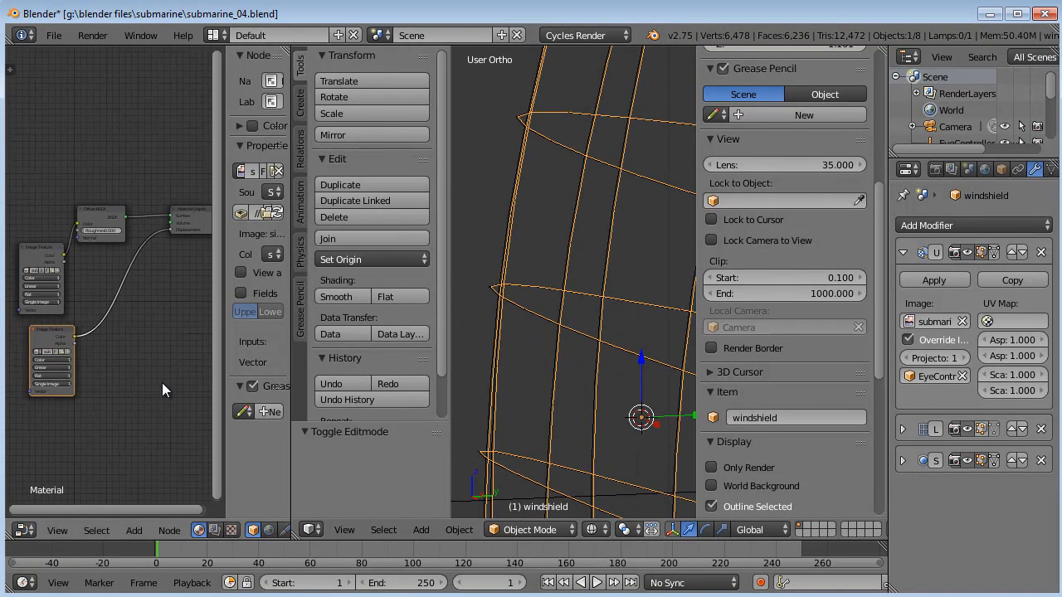
{"action": "right_click", "coordinate": [503, 243]}
{"action": "key", "text": "KP_Decimal"}
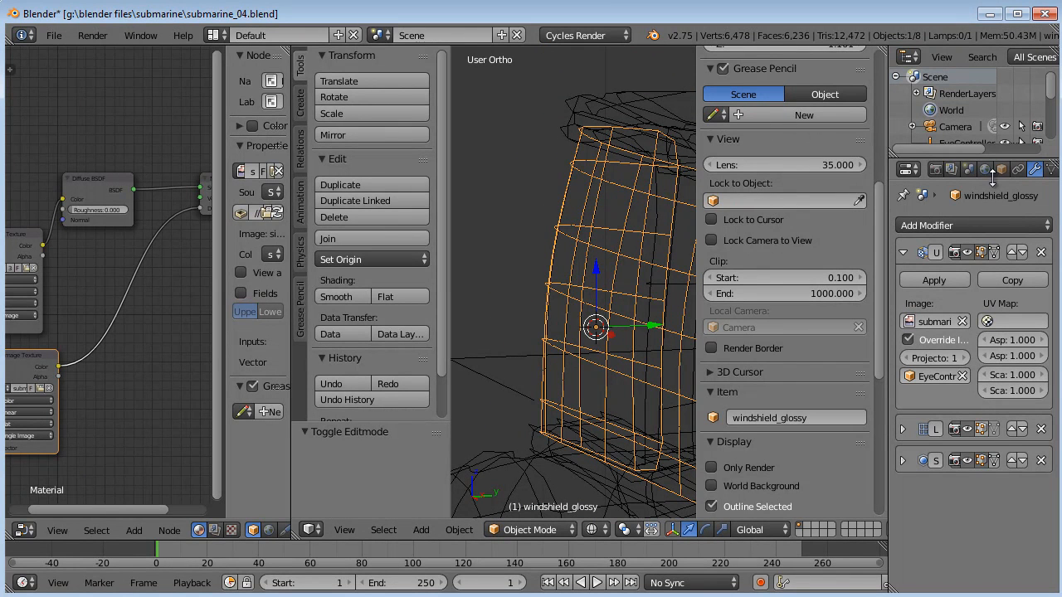
Step: Uncheck Transmission and Shadow under Ray Visibility in windshield_glossy's Object properties
{"action": "left_click_drag", "start_coordinate": [885, 184], "coordinate": [853, 184]}
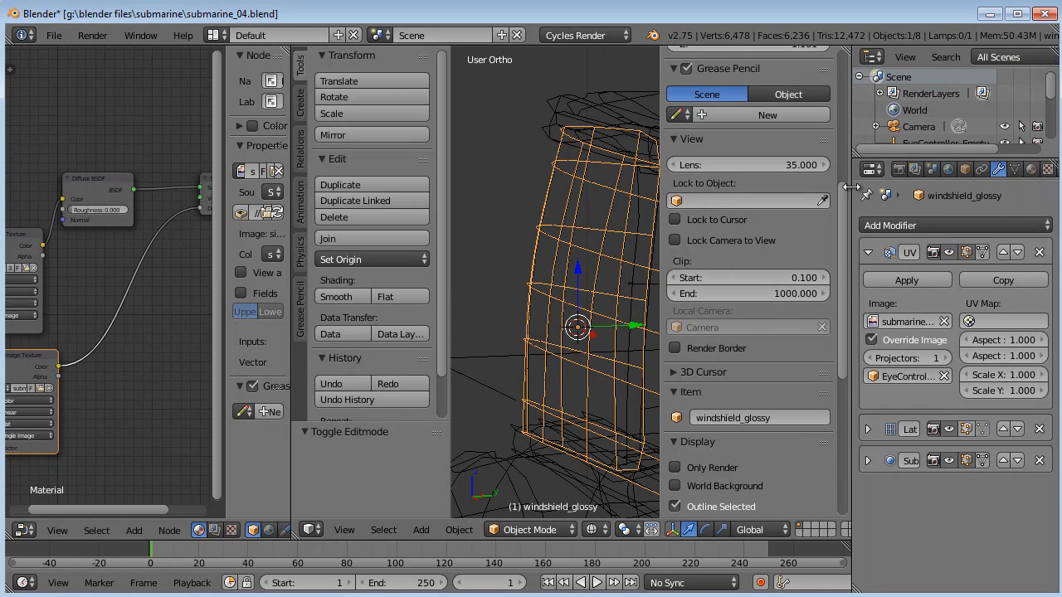
{"action": "left_click", "coordinate": [966, 168]}
{"action": "scroll", "coordinate": [929, 440], "scroll_direction": "down", "scroll_amount": 8}
{"action": "scroll", "coordinate": [929, 439], "scroll_direction": "down", "scroll_amount": 2}
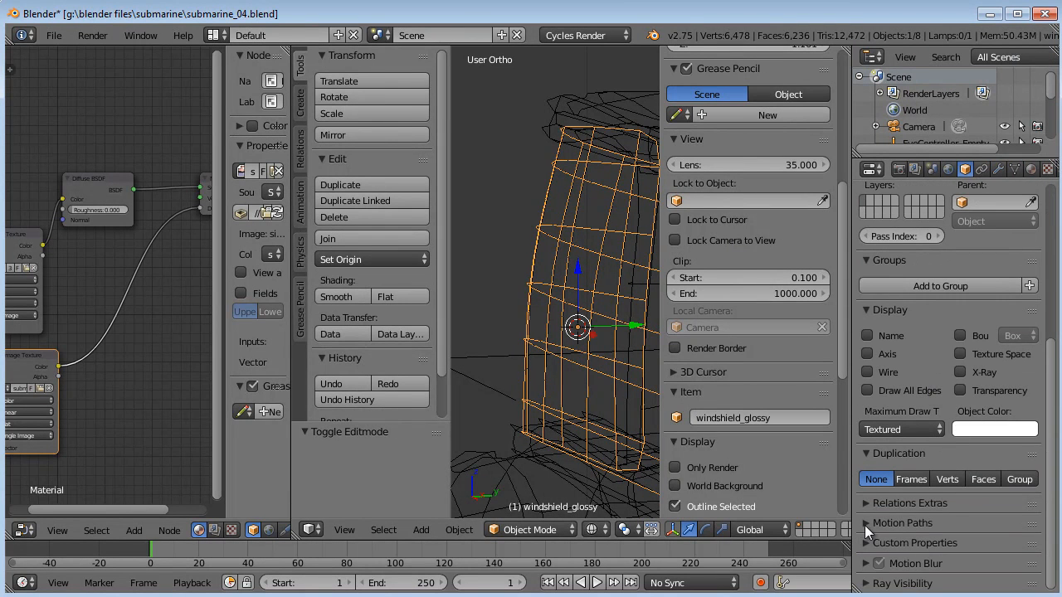
{"action": "left_click", "coordinate": [879, 583]}
{"action": "scroll", "coordinate": [953, 497], "scroll_direction": "down", "scroll_amount": 2}
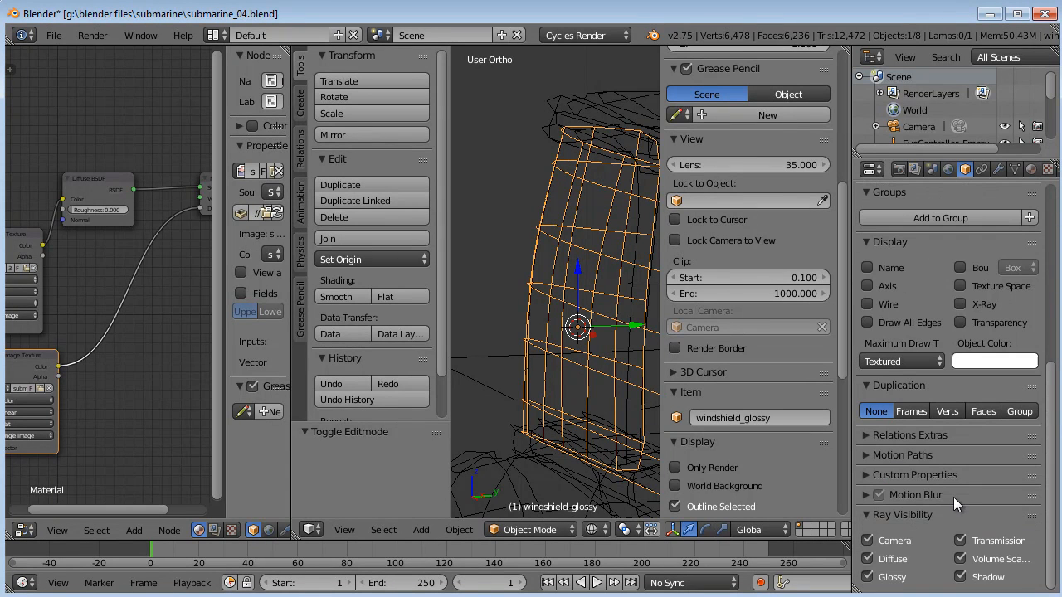
{"action": "left_click", "coordinate": [960, 541]}
{"action": "left_click", "coordinate": [960, 578]}
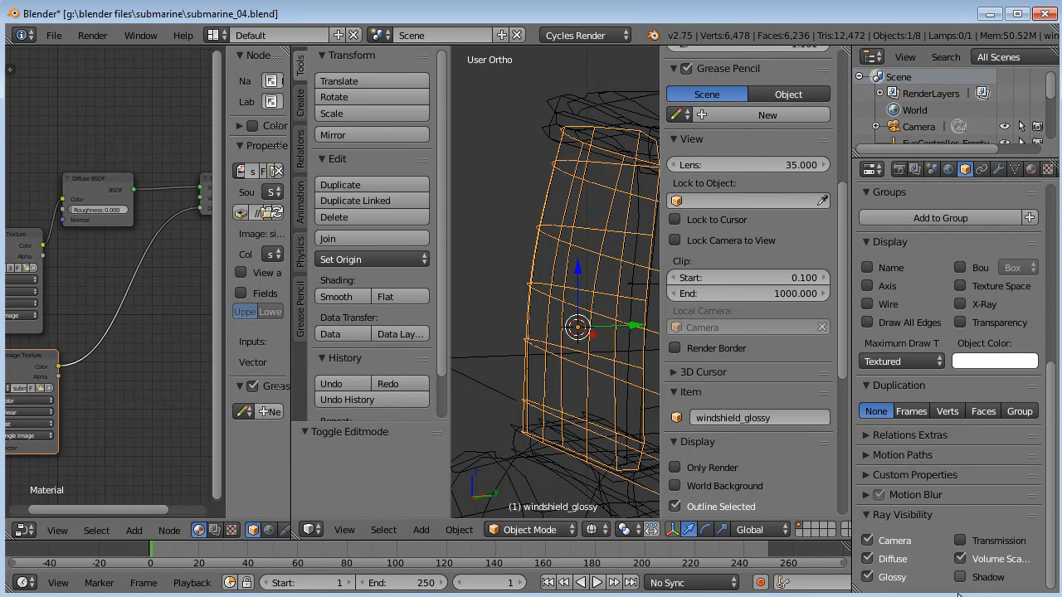
Step: Narrow the properties area and widen the node editor to show the material nodes
{"action": "left_click_drag", "start_coordinate": [852, 459], "coordinate": [879, 459]}
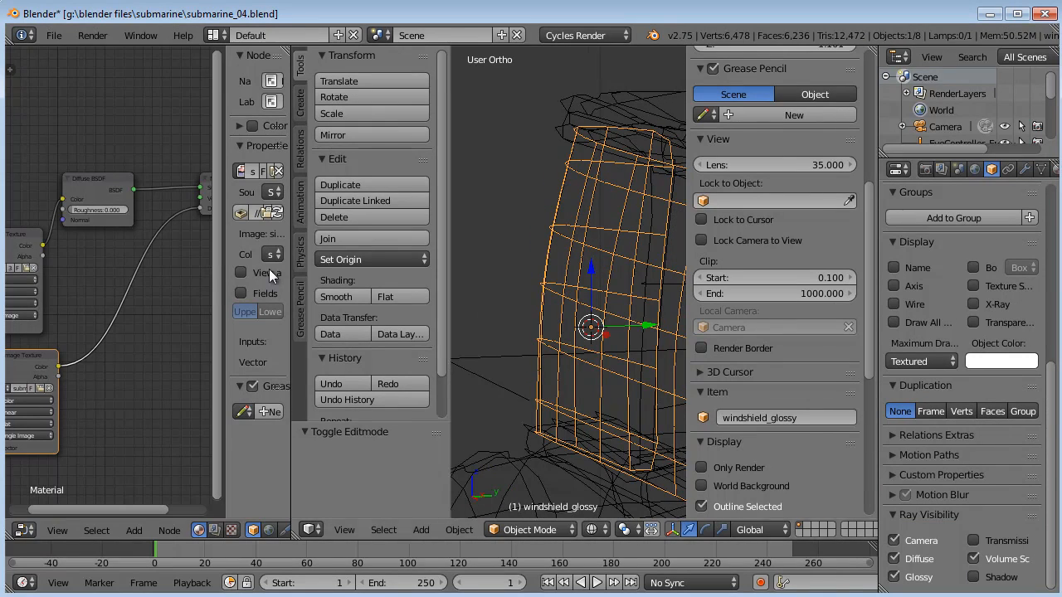
{"action": "left_click_drag", "start_coordinate": [291, 335], "coordinate": [502, 335]}
{"action": "middle_click_drag", "start_coordinate": [335, 283], "coordinate": [349, 337]}
Step: Delete the Diffuse BSDF and the upper Image Texture nodes
{"action": "left_click", "coordinate": [208, 229]}
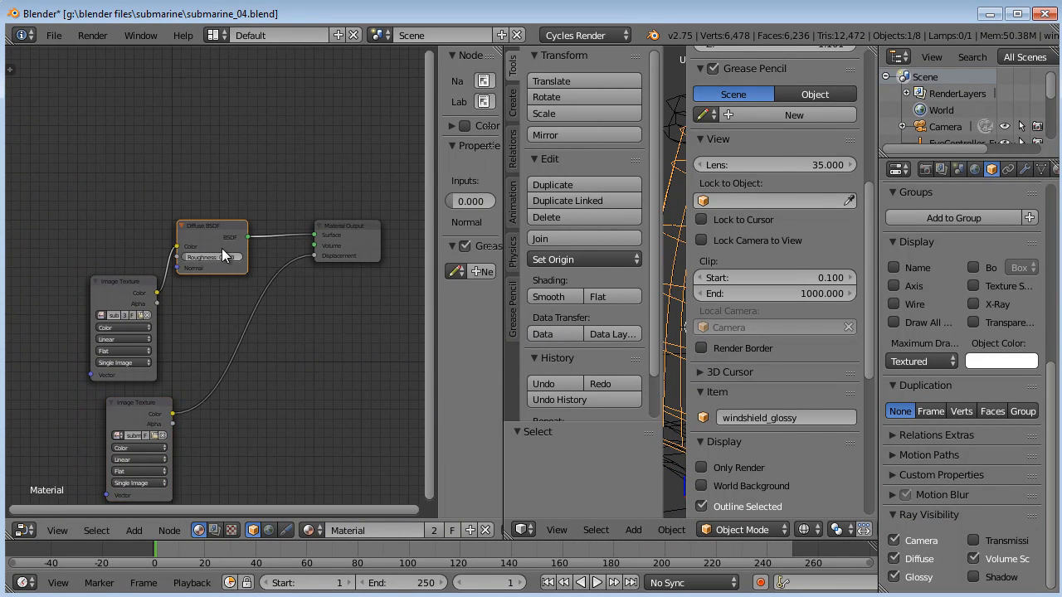
{"action": "key", "text": "x"}
{"action": "left_click", "coordinate": [111, 286]}
{"action": "key", "text": "x"}
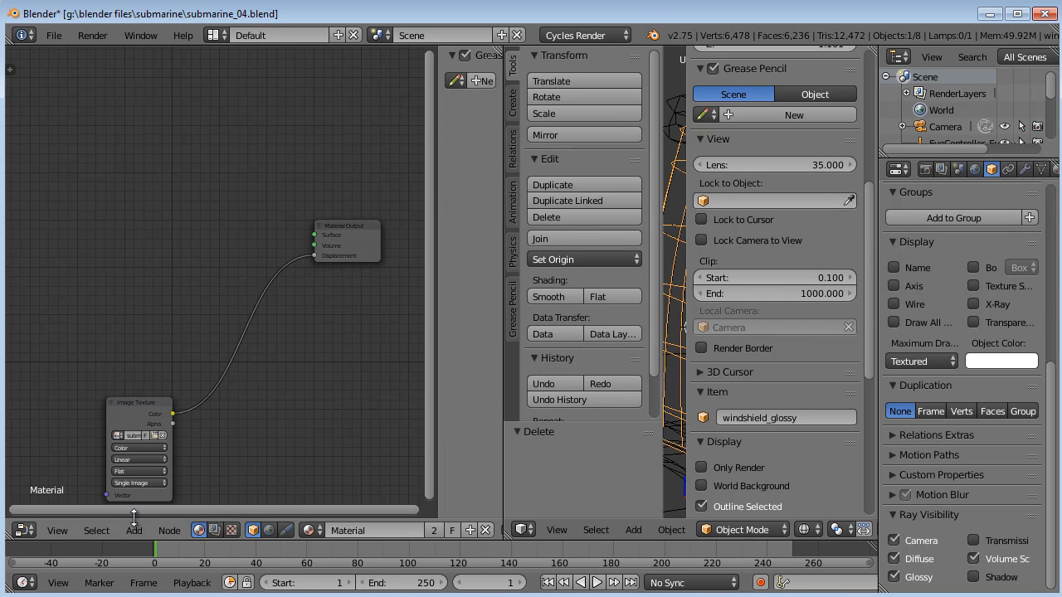
Step: Add a Mix Shader node and insert it on the link to the output's Surface
{"action": "left_click", "coordinate": [134, 530]}
{"action": "mouse_move", "coordinate": [184, 462]}
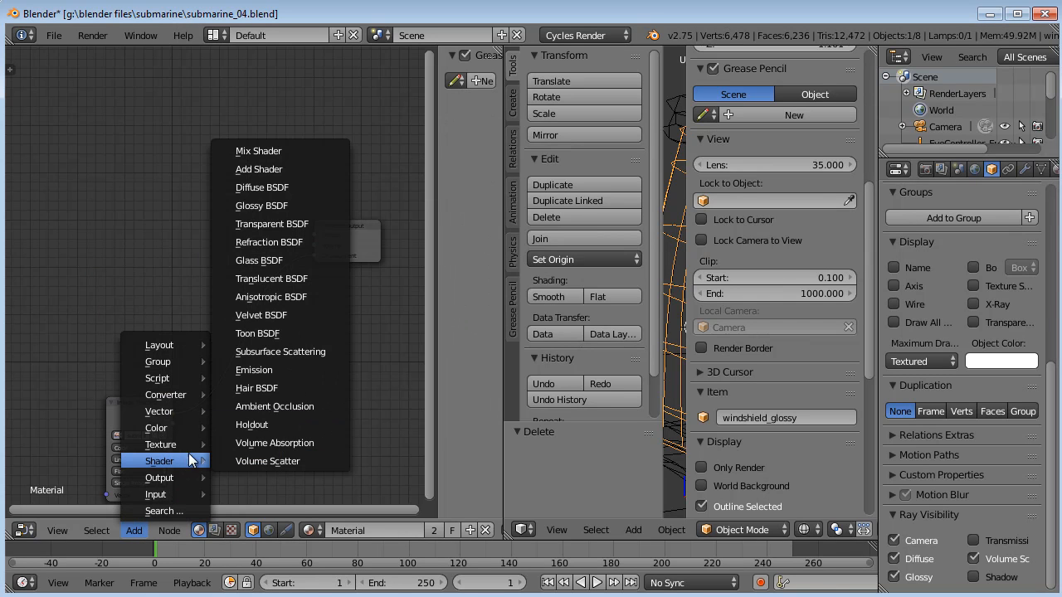
{"action": "left_click", "coordinate": [305, 152]}
{"action": "left_click", "coordinate": [177, 181]}
{"action": "left_click_drag", "start_coordinate": [246, 202], "coordinate": [314, 235]}
{"action": "left_click_drag", "start_coordinate": [207, 190], "coordinate": [240, 191]}
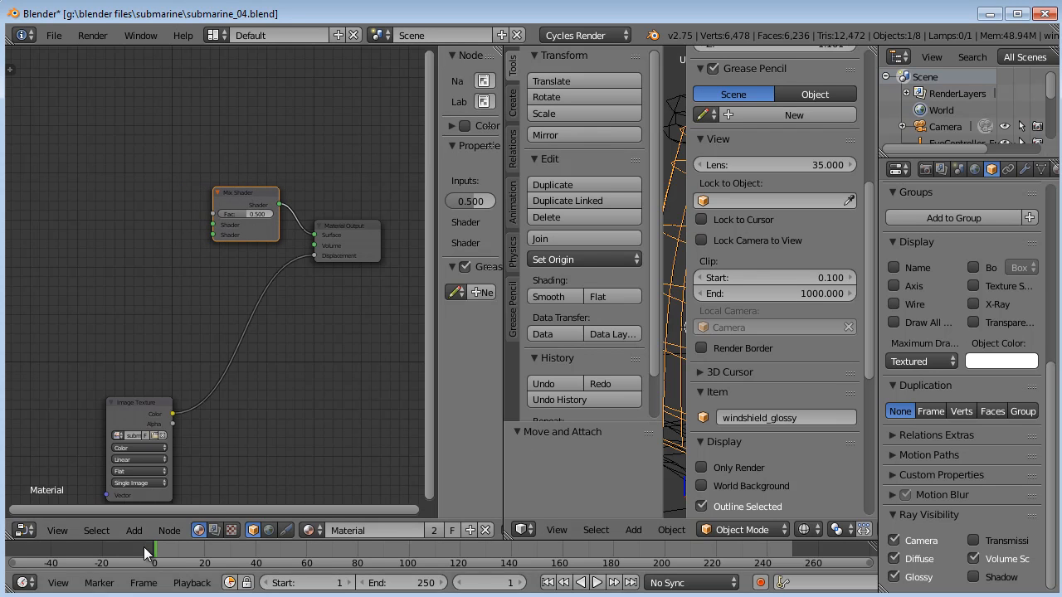
Step: Add a Transparent BSDF and a Glossy BSDF node to the left of the Mix Shader
{"action": "left_click", "coordinate": [133, 530]}
{"action": "mouse_move", "coordinate": [176, 462]}
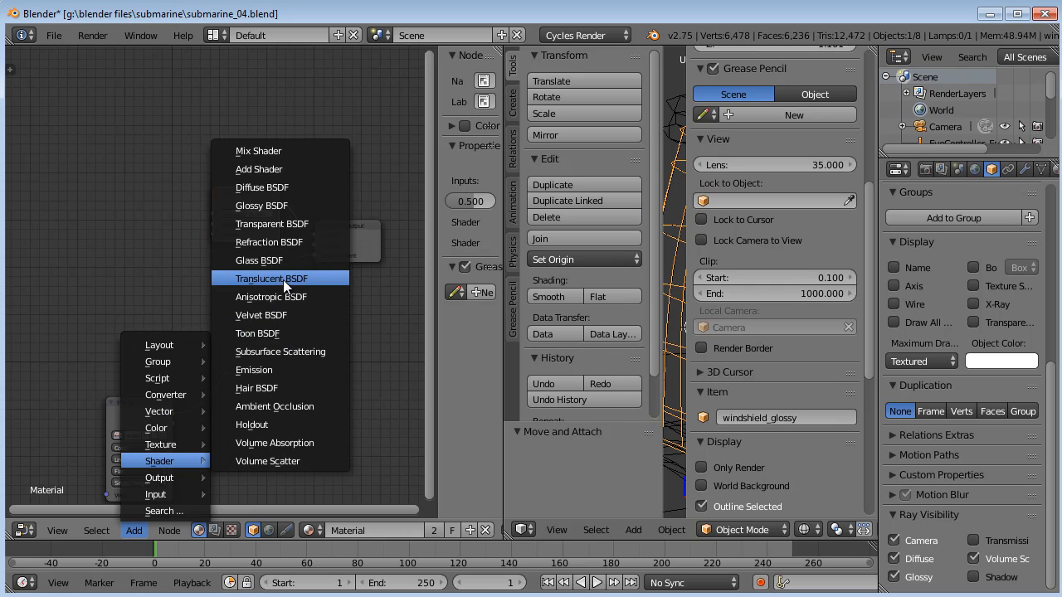
{"action": "left_click", "coordinate": [282, 241]}
{"action": "left_click", "coordinate": [106, 241]}
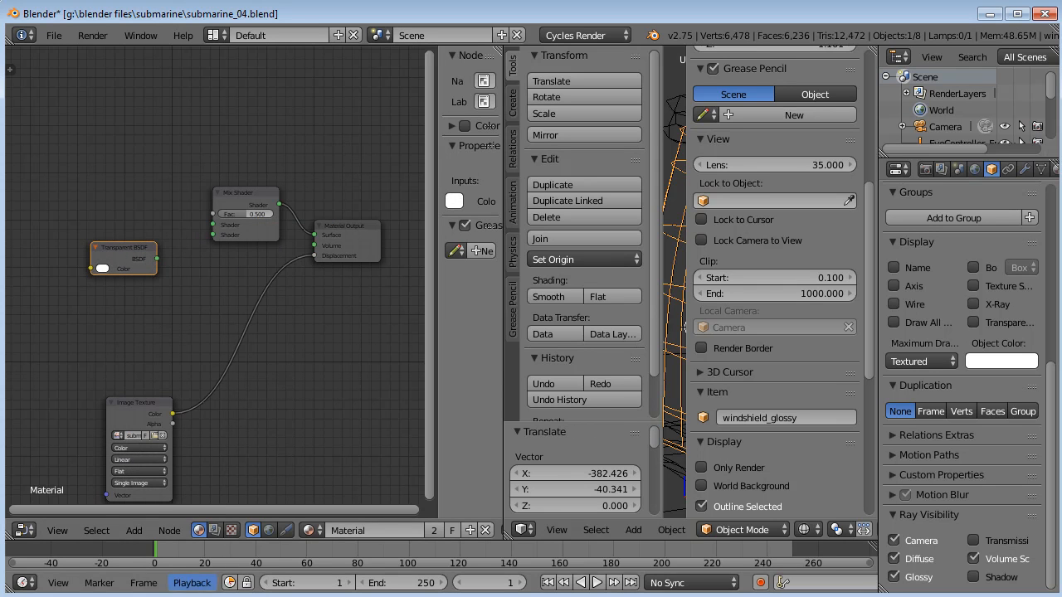
{"action": "left_click", "coordinate": [133, 530]}
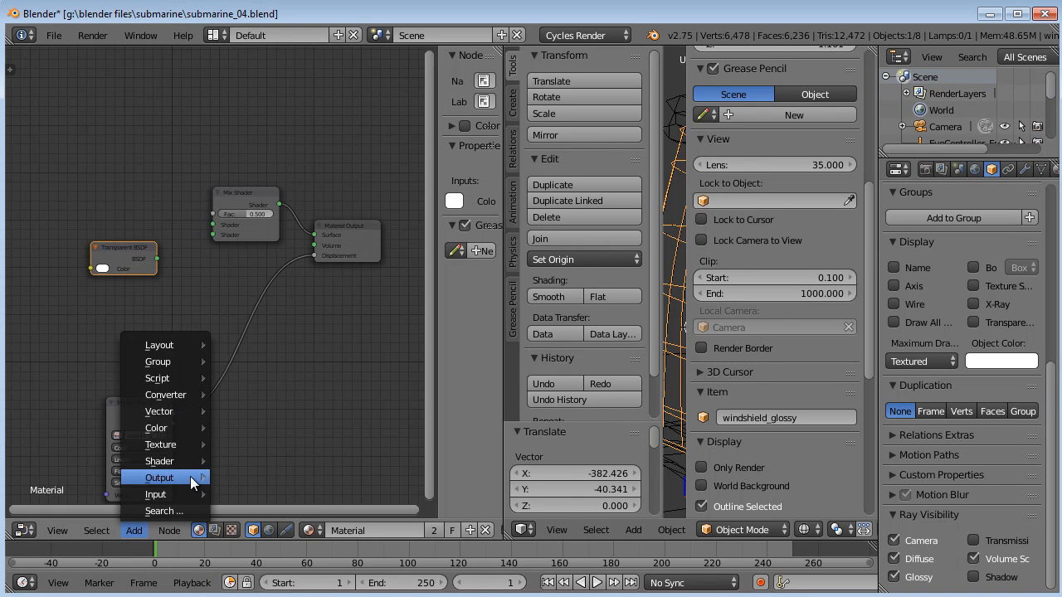
{"action": "mouse_move", "coordinate": [187, 460]}
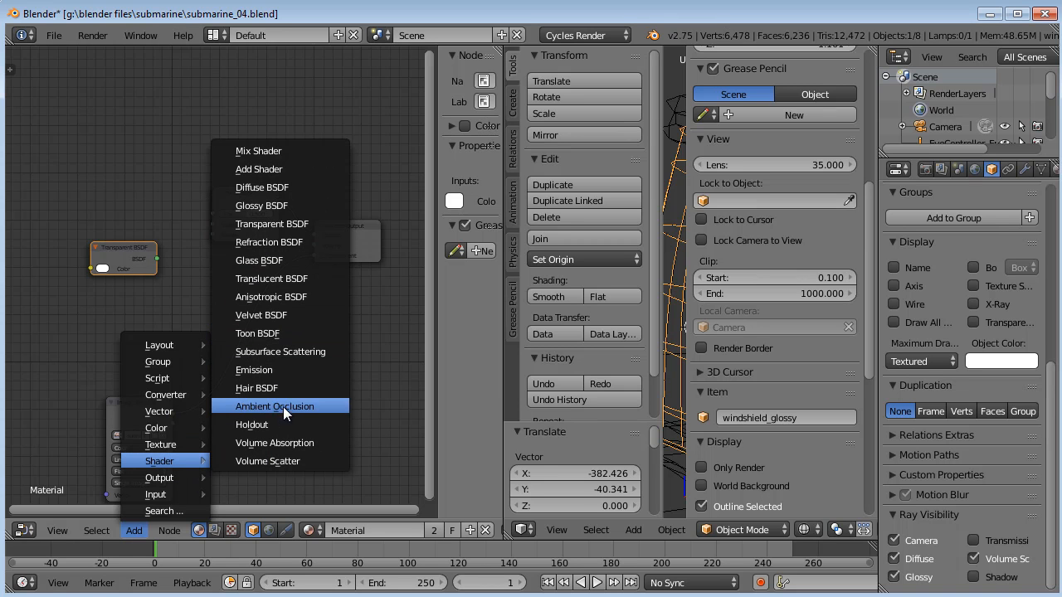
{"action": "left_click", "coordinate": [269, 204]}
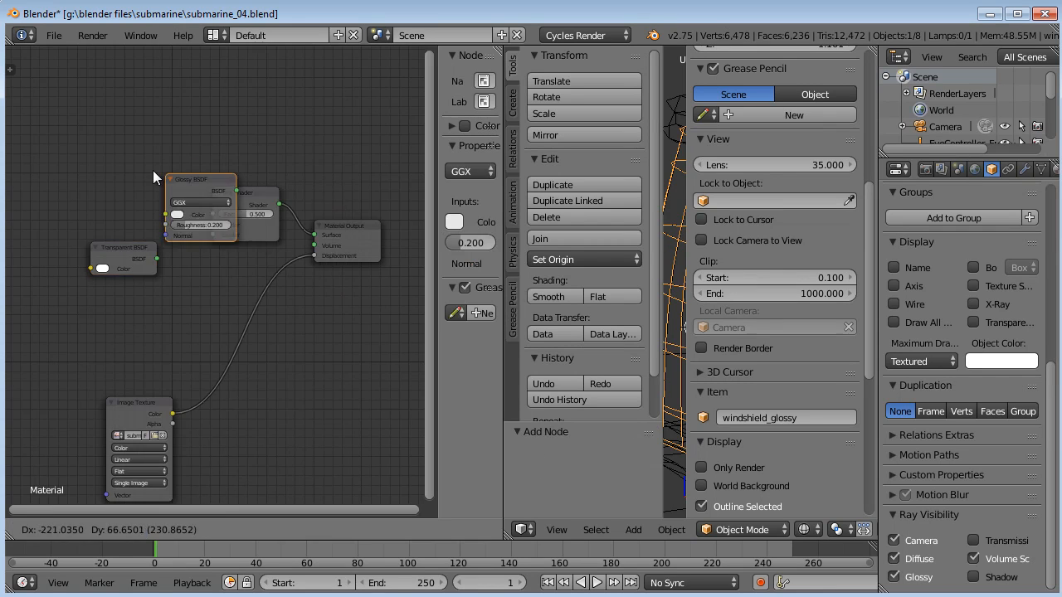
{"action": "left_click", "coordinate": [88, 150]}
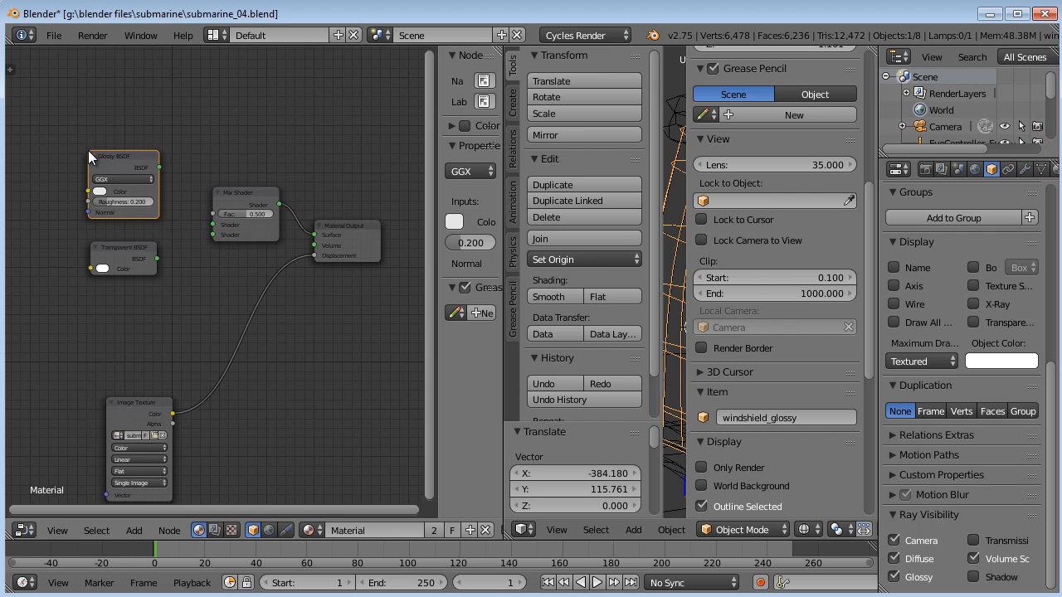
Step: Link Glossy BSDF and Transparent BSDF into the Mix Shader's two inputs, then hide the 3D view's side panels
{"action": "scroll", "coordinate": [179, 224], "scroll_direction": "up", "scroll_amount": 2}
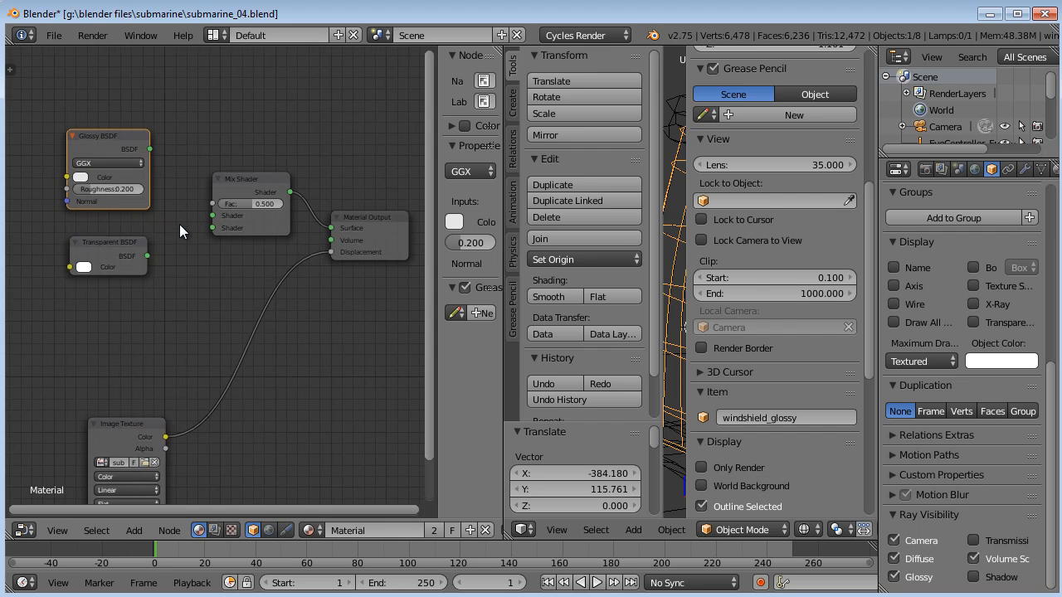
{"action": "left_click_drag", "start_coordinate": [165, 175], "coordinate": [227, 242]}
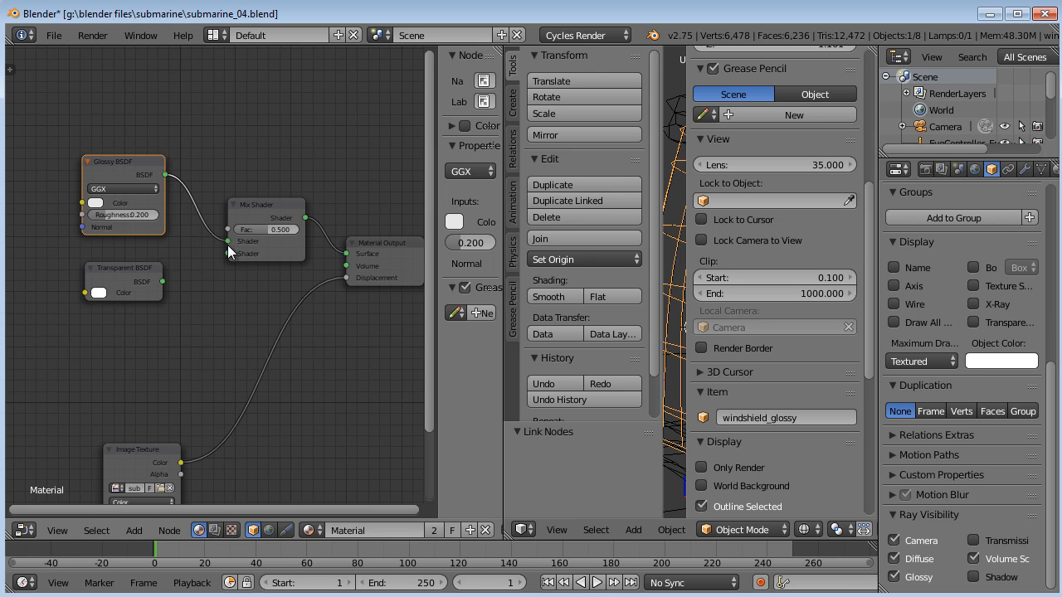
{"action": "left_click_drag", "start_coordinate": [163, 282], "coordinate": [227, 254]}
{"action": "middle_click_drag", "start_coordinate": [293, 270], "coordinate": [218, 277]}
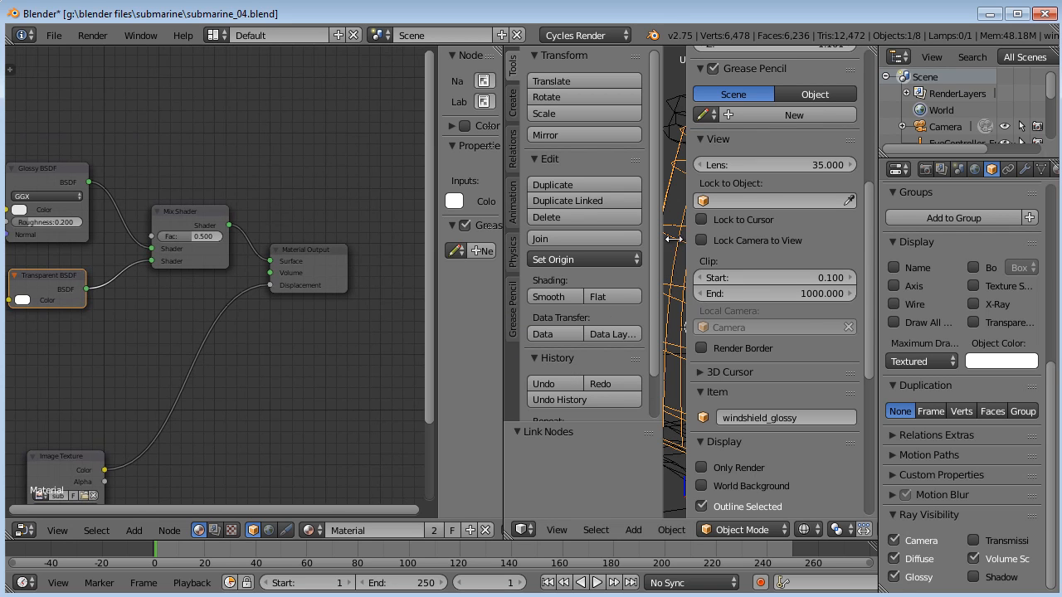
{"action": "key", "text": "t"}
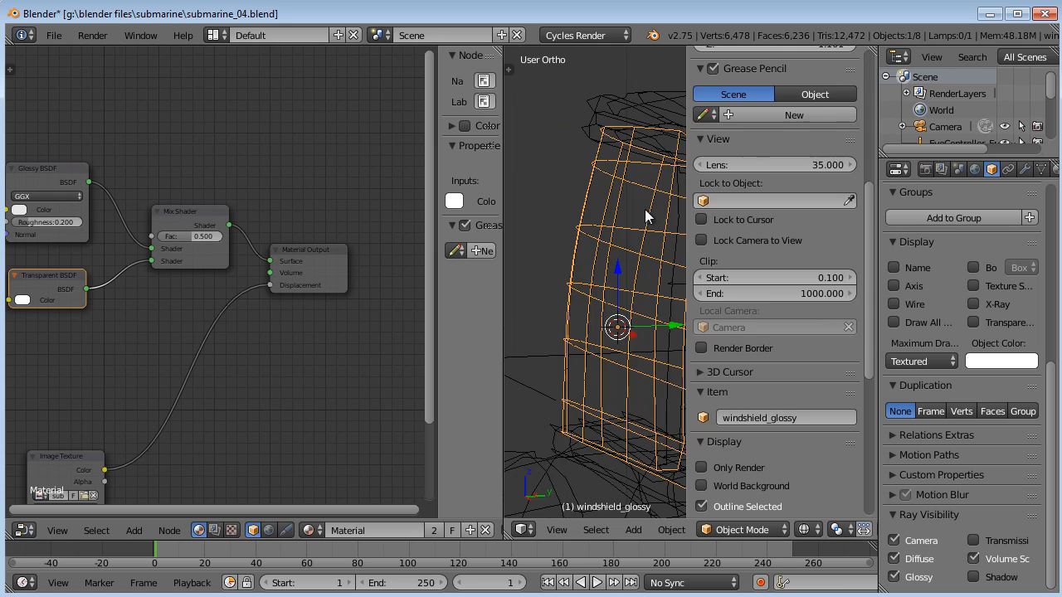
{"action": "key", "text": "n"}
{"action": "middle_click_drag", "start_coordinate": [759, 240], "coordinate": [734, 247]}
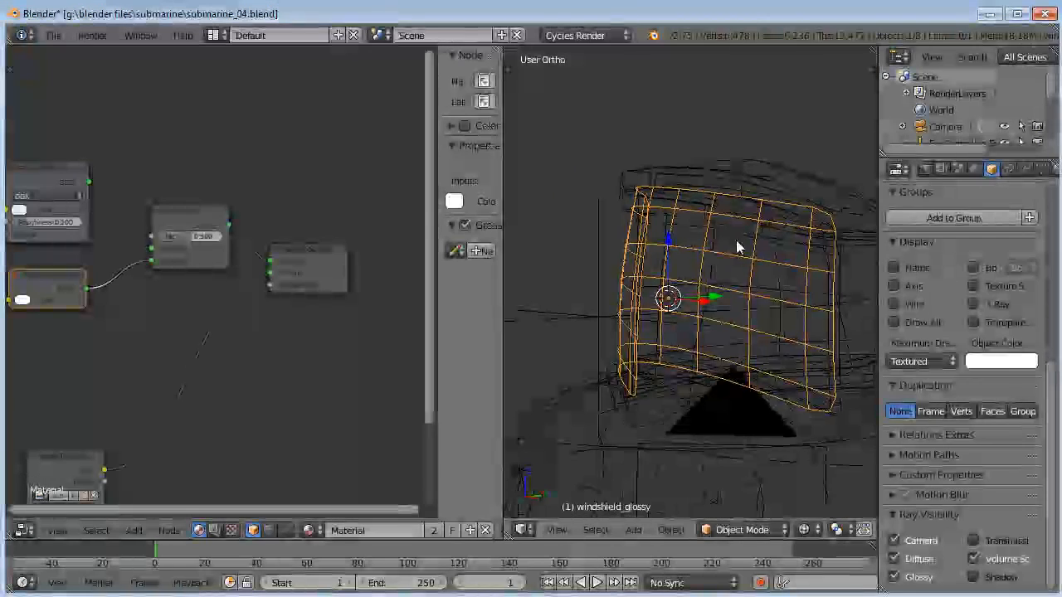
Step: Switch the 3D view to Rendered shading and orbit to face the windshield
{"action": "left_click", "coordinate": [741, 529]}
{"action": "mouse_move", "coordinate": [800, 529]}
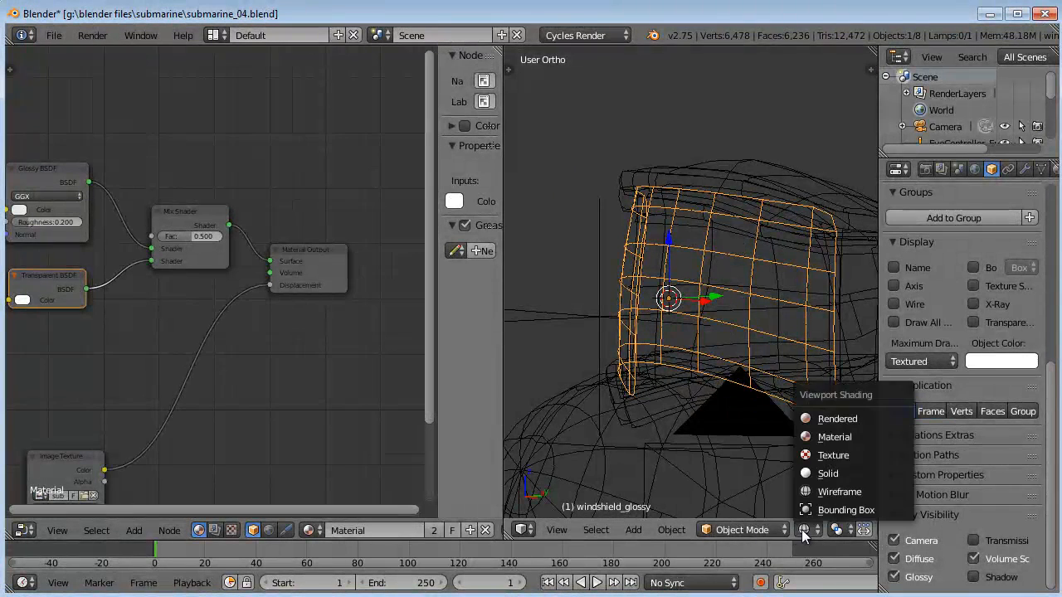
{"action": "left_click", "coordinate": [836, 418]}
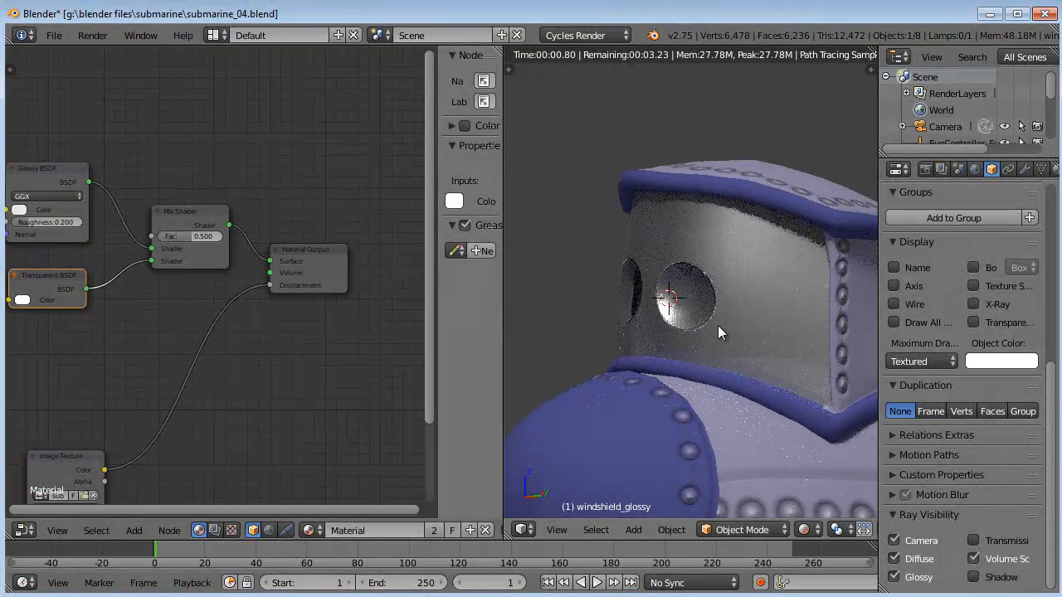
{"action": "middle_click_drag", "start_coordinate": [676, 327], "coordinate": [708, 345]}
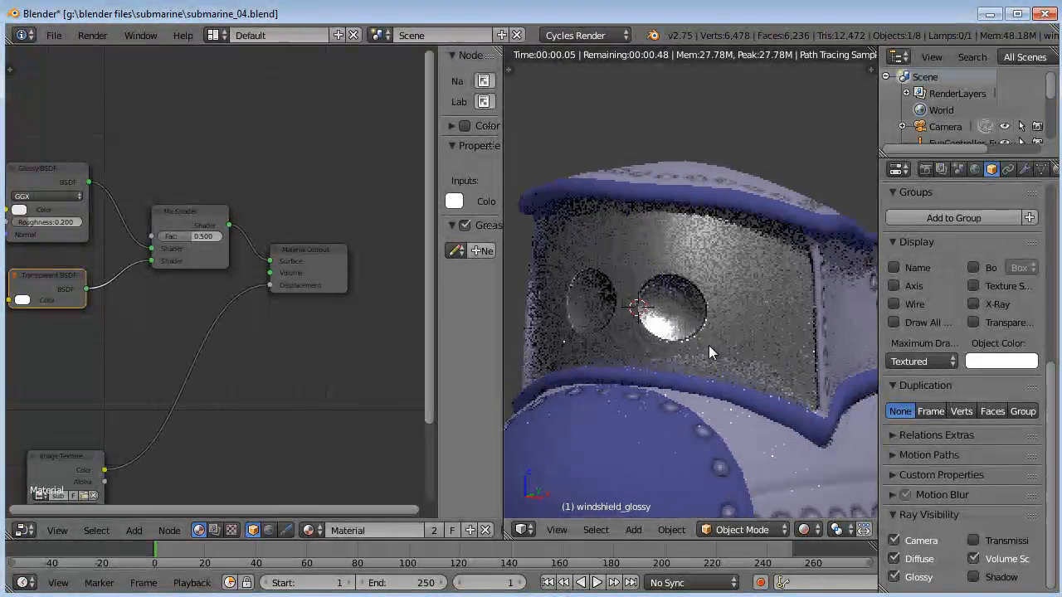
Step: Set the Mix Shader Fac to 0.95 to darken the glass
{"action": "middle_click_drag", "start_coordinate": [146, 305], "coordinate": [230, 334]}
{"action": "scroll", "coordinate": [180, 342], "scroll_direction": "up", "scroll_amount": 4}
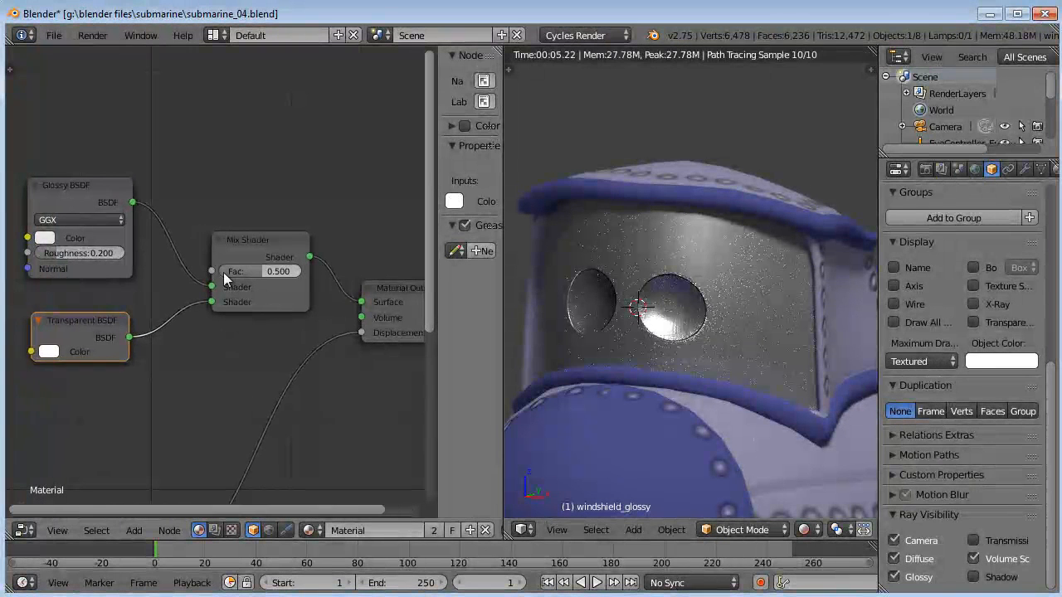
{"action": "left_click", "coordinate": [270, 272]}
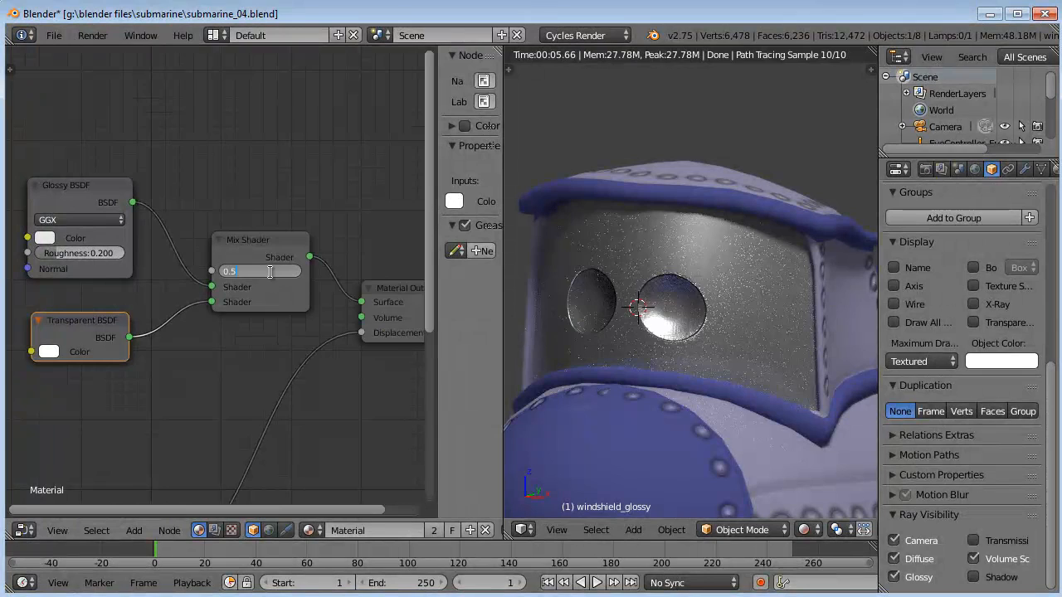
{"action": "type", "text": "0.95"}
{"action": "key", "text": "Return"}
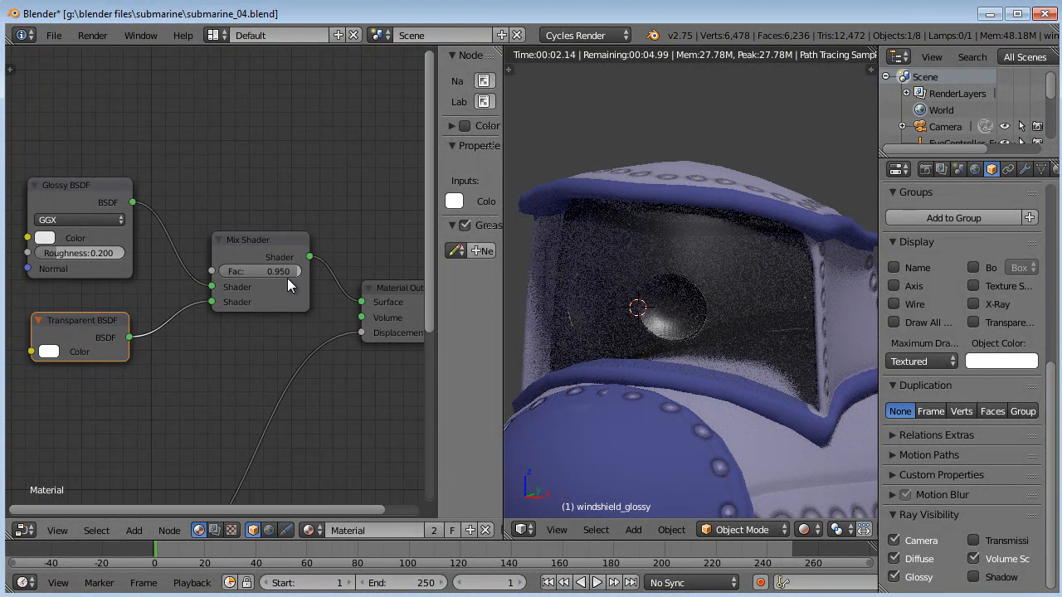
Step: Resize the node editor split, return to Solid shading, and select the EyeController empty
{"action": "middle_click_drag", "start_coordinate": [635, 304], "coordinate": [693, 311]}
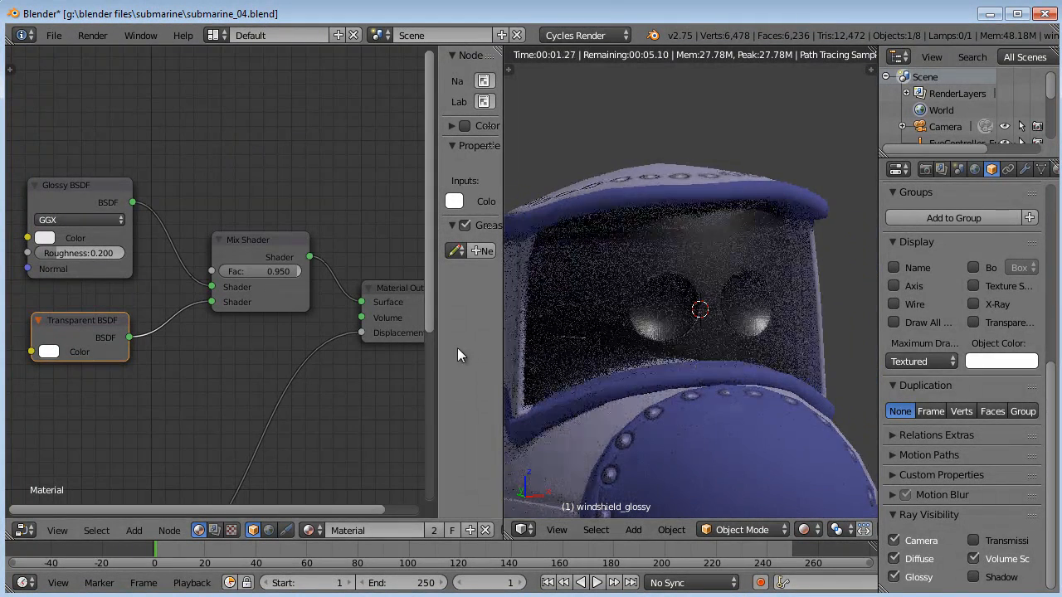
{"action": "mouse_move", "coordinate": [437, 349]}
{"action": "left_mouse_down"}
{"action": "mouse_move", "coordinate": [447, 350]}
{"action": "mouse_move", "coordinate": [340, 342]}
{"action": "mouse_move", "coordinate": [427, 340]}
{"action": "left_mouse_up"}
{"action": "middle_click_drag", "start_coordinate": [536, 295], "coordinate": [688, 299]}
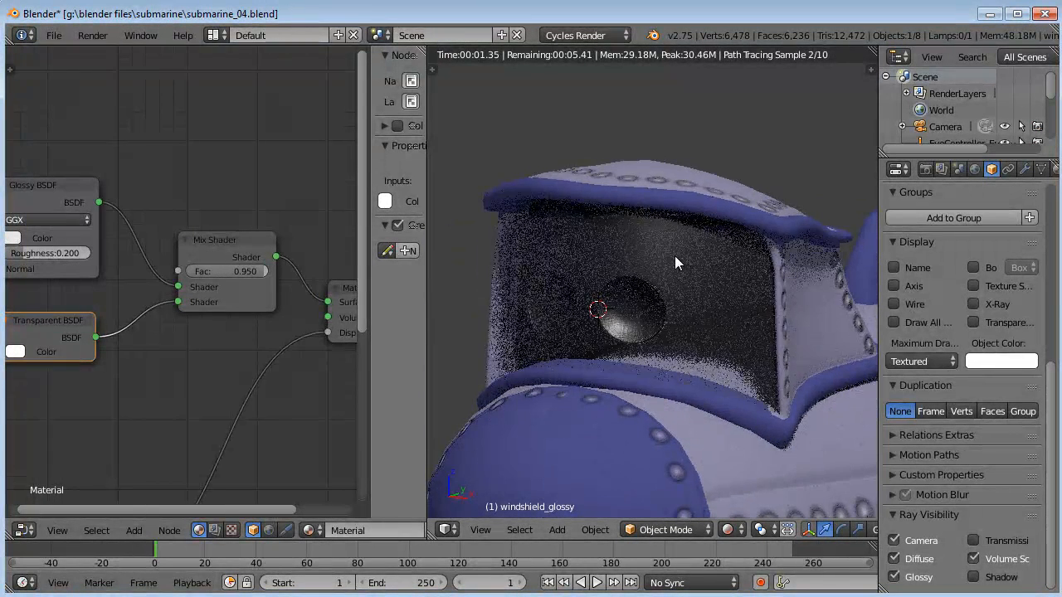
{"action": "left_click", "coordinate": [740, 531]}
{"action": "left_click", "coordinate": [747, 473]}
{"action": "right_click", "coordinate": [663, 305]}
Step: Toggle wireframe, select the submarine body, and switch back to Object Mode
{"action": "key", "text": "z"}
{"action": "right_click", "coordinate": [713, 258]}
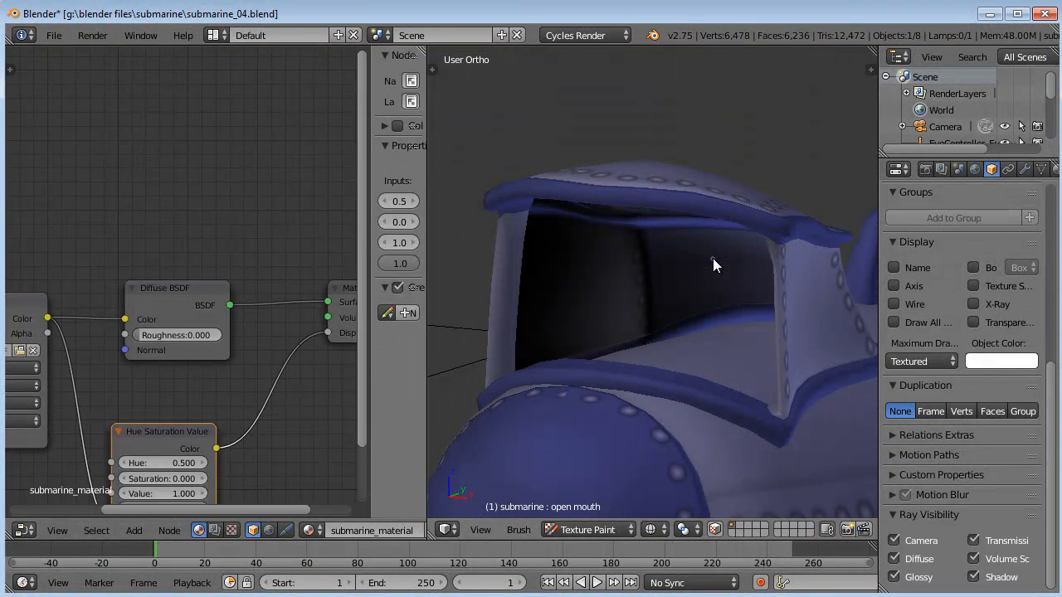
{"action": "left_click", "coordinate": [653, 530]}
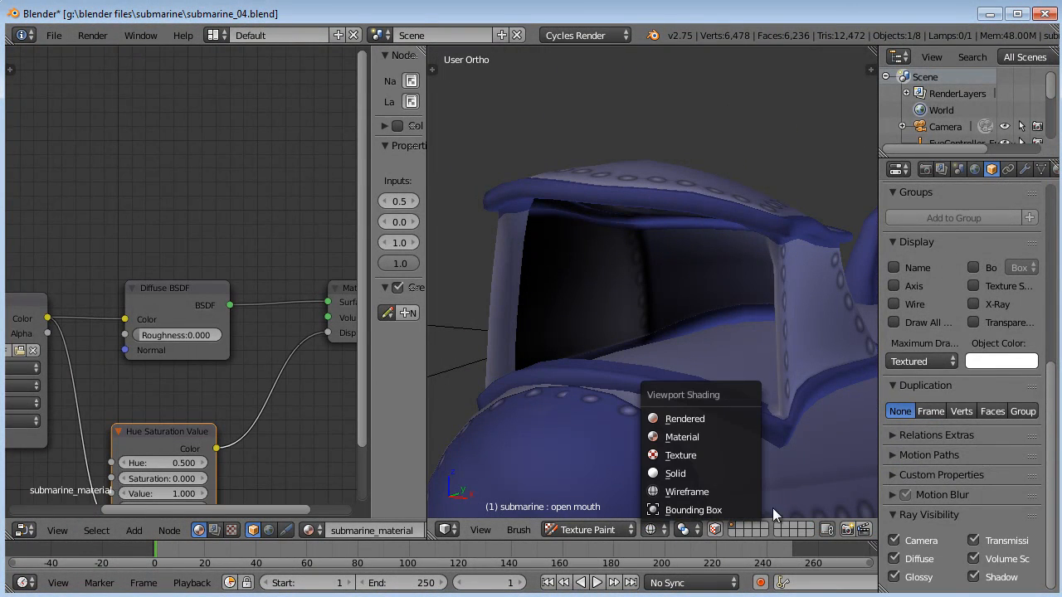
{"action": "left_click", "coordinate": [609, 531]}
{"action": "left_click", "coordinate": [609, 504]}
Step: Rename the windshield material to windshield_eyes in the Material properties
{"action": "right_click", "coordinate": [657, 231]}
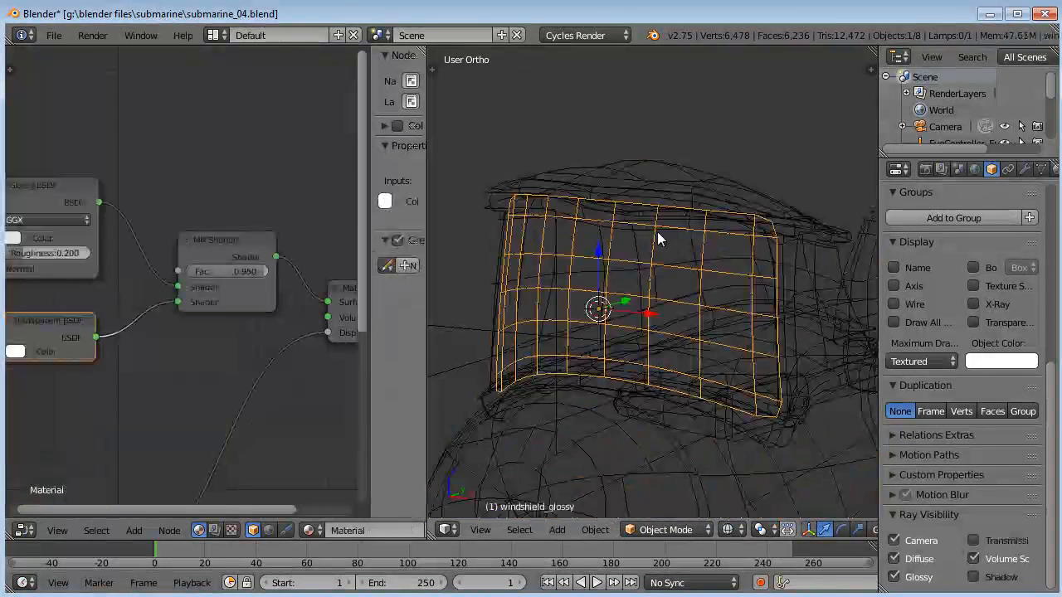
{"action": "scroll", "coordinate": [1036, 171], "scroll_direction": "down", "scroll_amount": 3}
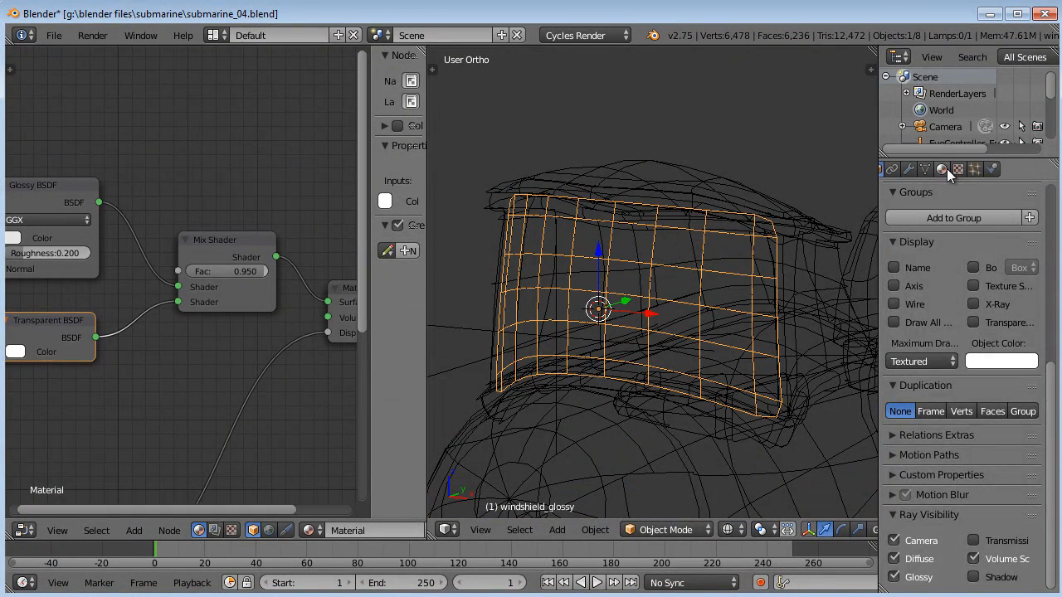
{"action": "left_click", "coordinate": [942, 169]}
{"action": "left_click_drag", "start_coordinate": [878, 273], "coordinate": [784, 274]}
{"action": "double_click", "coordinate": [855, 279]}
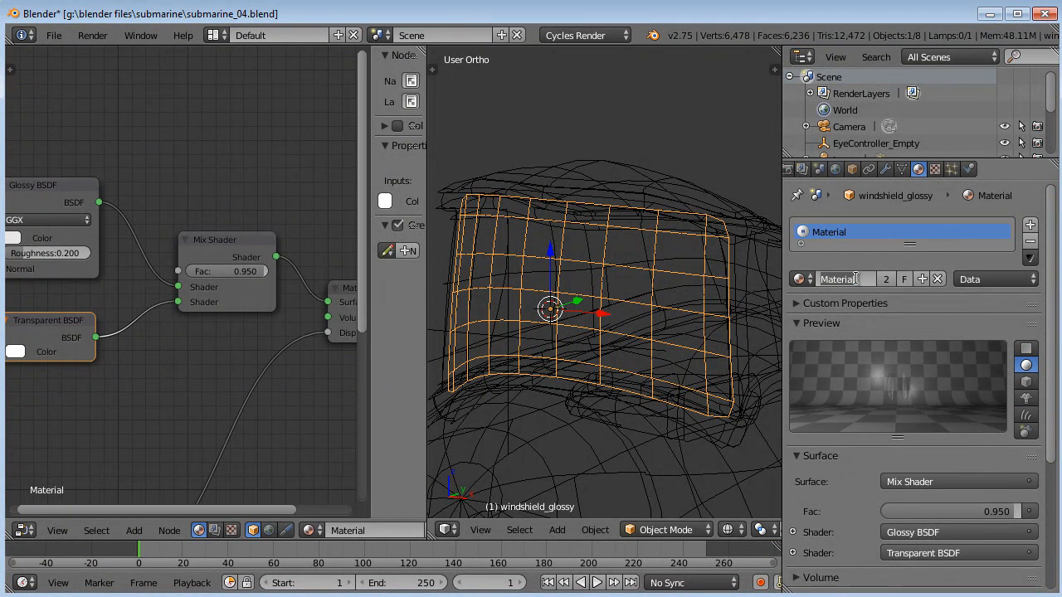
{"action": "type", "text": "windsh"}
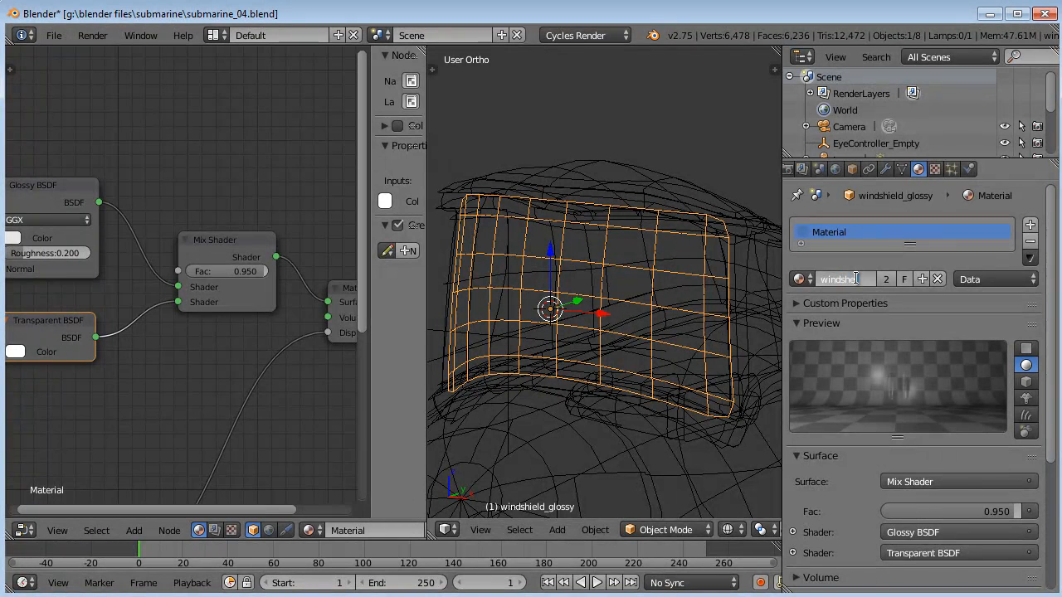
{"action": "type", "text": "ield_eyes"}
{"action": "key", "text": "Return"}
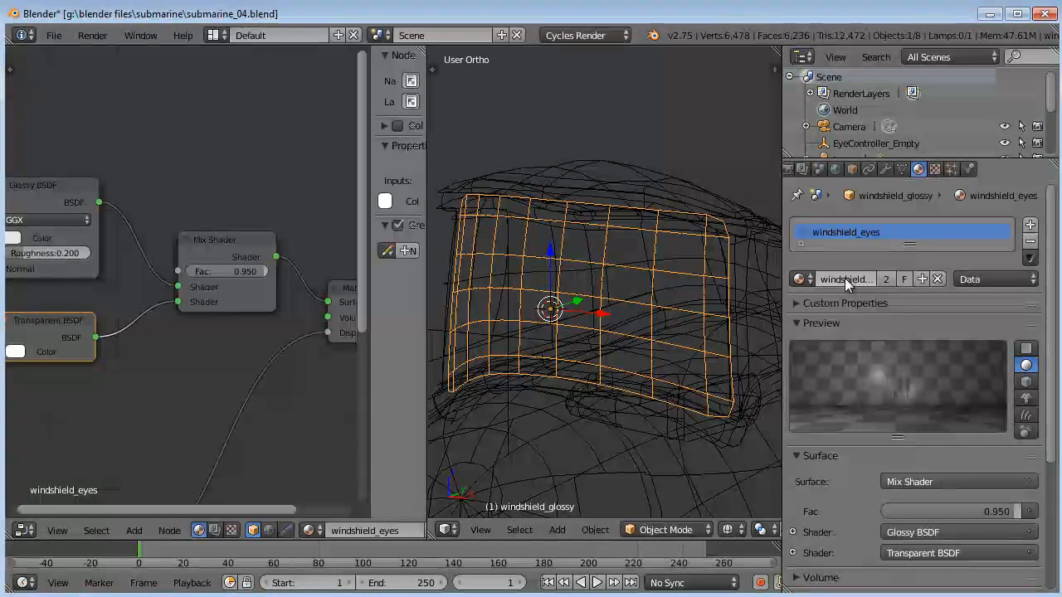
Step: Give windshield_glossy its own single-user material named windshield_glossy, then select the windshield
{"action": "right_click", "coordinate": [524, 239]}
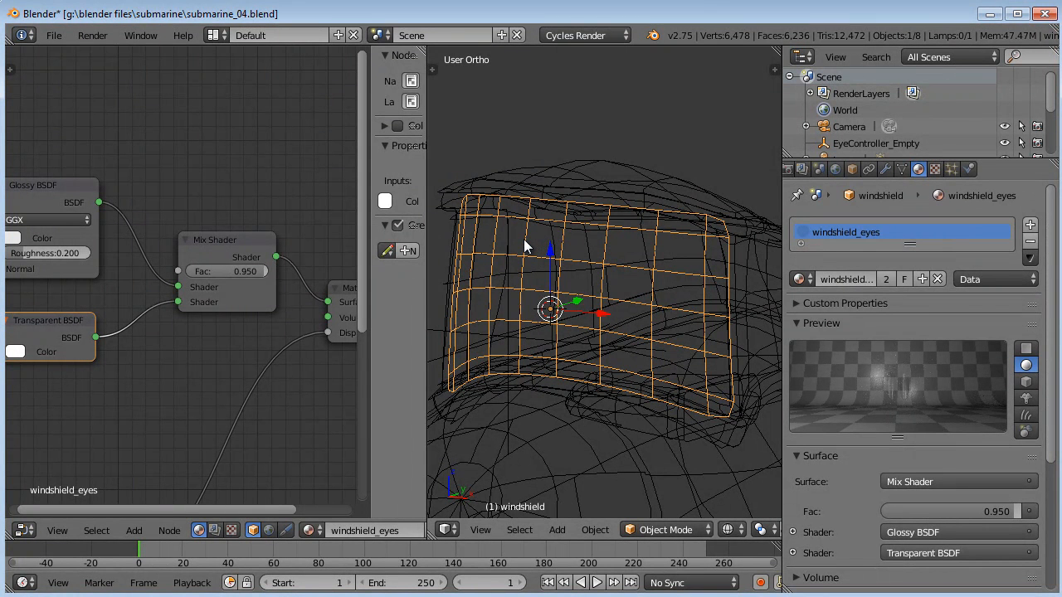
{"action": "right_click", "coordinate": [523, 239]}
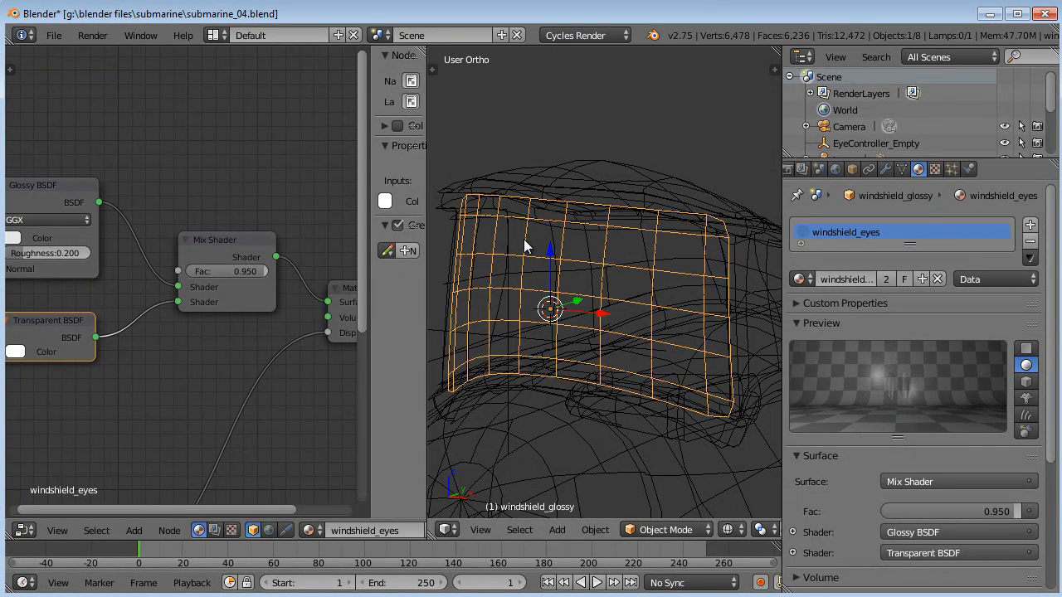
{"action": "left_click", "coordinate": [890, 279]}
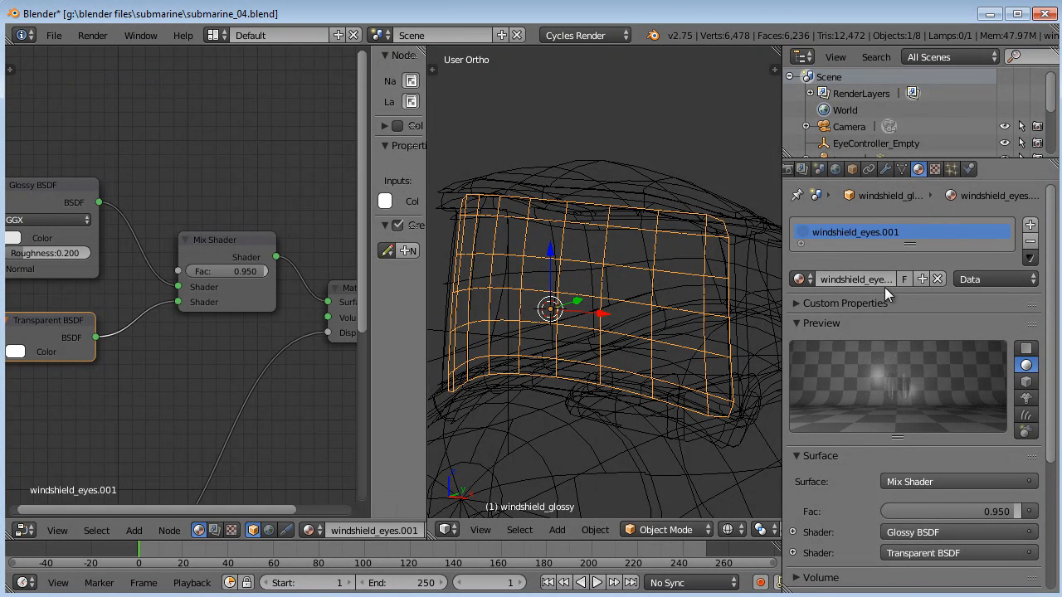
{"action": "double_click", "coordinate": [881, 279]}
{"action": "left_click", "coordinate": [866, 279]}
{"action": "left_click_drag", "start_coordinate": [855, 279], "coordinate": [1006, 280]}
{"action": "type", "text": "glossy"}
{"action": "key", "text": "Return"}
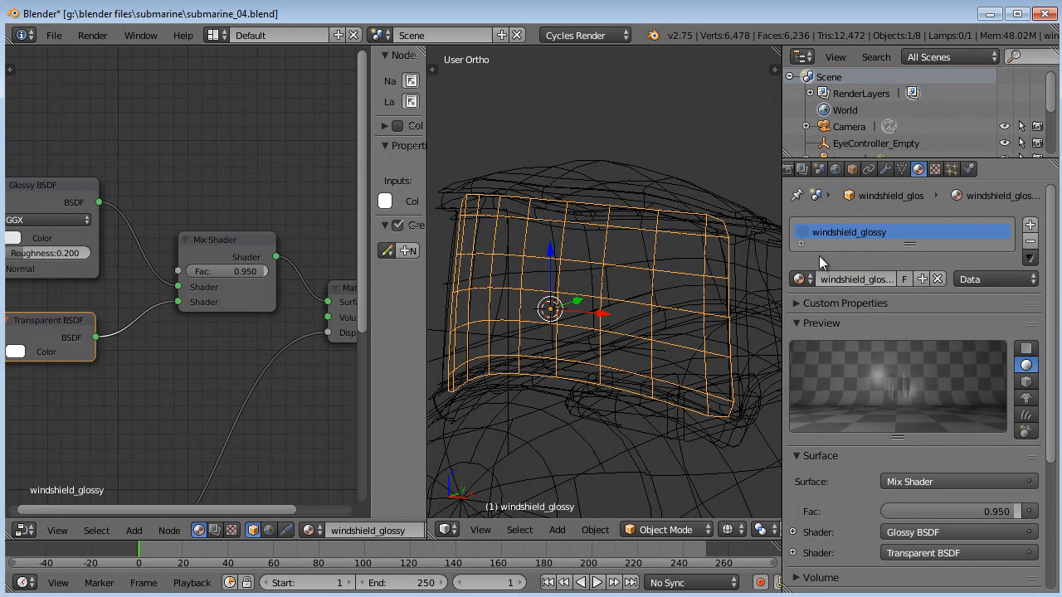
{"action": "right_click", "coordinate": [607, 239]}
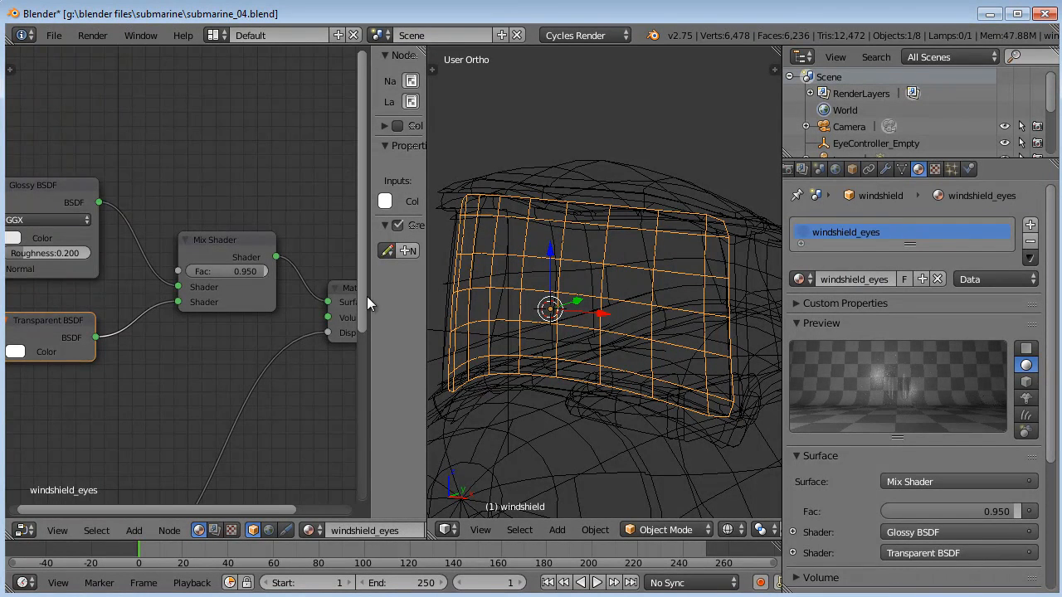
Step: Delete the three old shader nodes from the windshield_eyes material
{"action": "scroll", "coordinate": [284, 331], "scroll_direction": "down", "scroll_amount": 1}
{"action": "middle_click_drag", "start_coordinate": [284, 331], "coordinate": [195, 274]}
{"action": "key", "text": "a"}
{"action": "key", "text": "b"}
{"action": "left_click_drag", "start_coordinate": [54, 96], "coordinate": [222, 299]}
{"action": "key", "text": "x"}
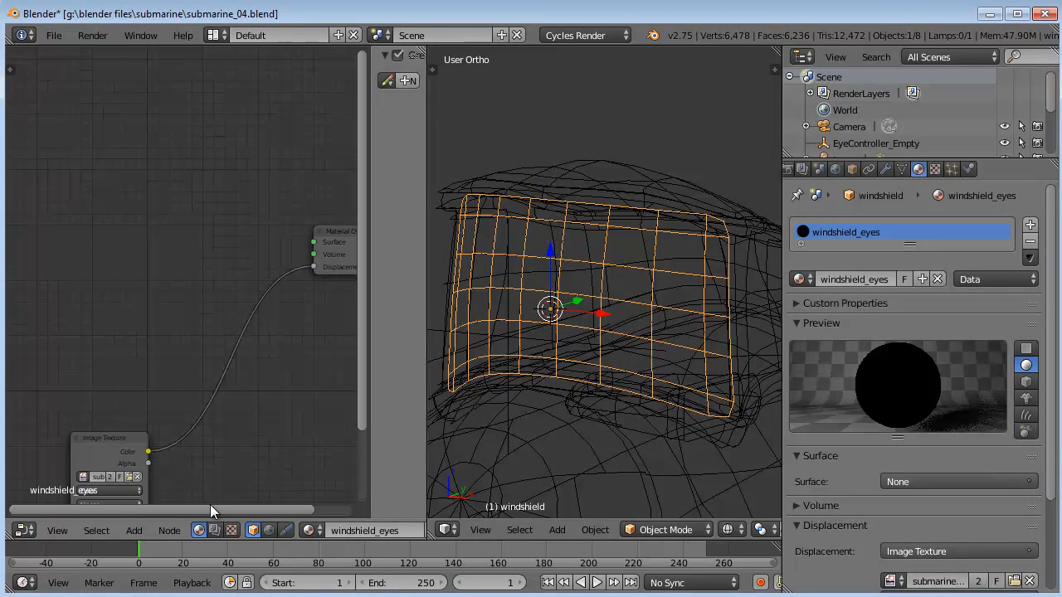
Step: Add a Diffuse BSDF node and connect it to the material Surface input
{"action": "left_click", "coordinate": [129, 531]}
{"action": "mouse_move", "coordinate": [176, 465]}
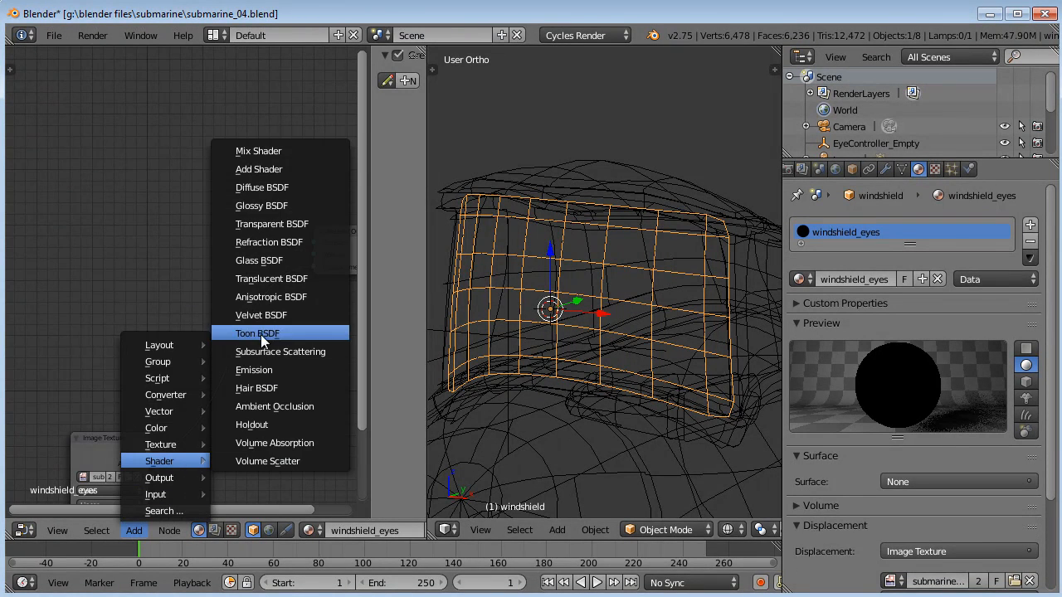
{"action": "left_click", "coordinate": [273, 189]}
{"action": "left_click", "coordinate": [157, 198]}
{"action": "left_click_drag", "start_coordinate": [198, 206], "coordinate": [199, 204]}
{"action": "left_click_drag", "start_coordinate": [308, 239], "coordinate": [314, 241]}
Step: Feed a duplicated Image Texture loaded with submarine_irises.jpg into the Diffuse Color
{"action": "middle_click_drag", "start_coordinate": [99, 446], "coordinate": [168, 420]}
{"action": "left_click", "coordinate": [171, 420]}
{"action": "key", "text": "shift+d"}
{"action": "left_click", "coordinate": [108, 243]}
{"action": "left_click_drag", "start_coordinate": [108, 240], "coordinate": [183, 193]}
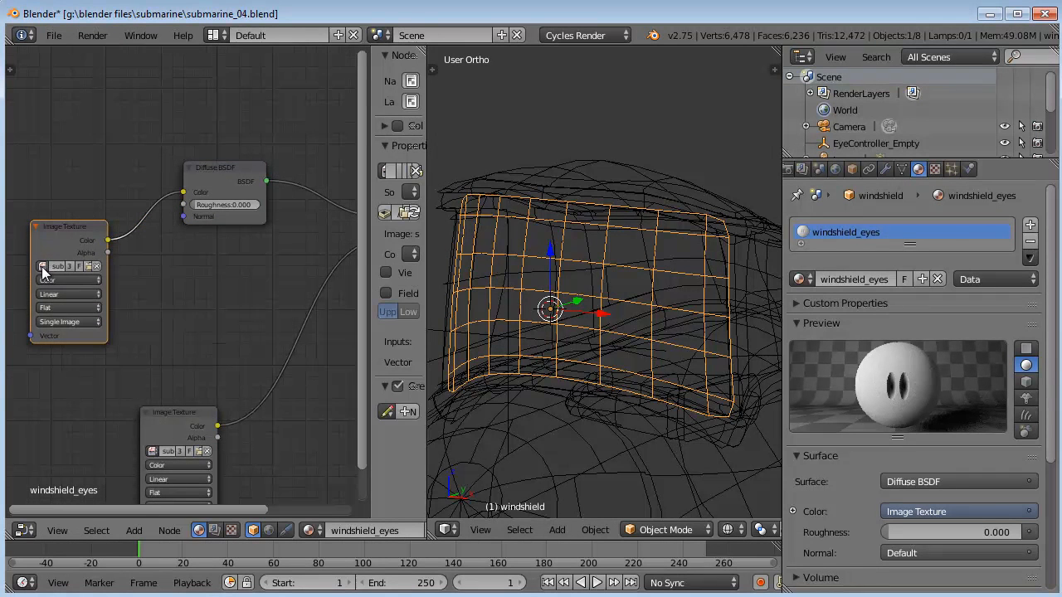
{"action": "left_click", "coordinate": [42, 267]}
{"action": "left_click", "coordinate": [50, 293]}
Step: Switch viewport shading to Rendered to preview the blue eyes
{"action": "left_click", "coordinate": [666, 529]}
{"action": "left_click", "coordinate": [727, 529]}
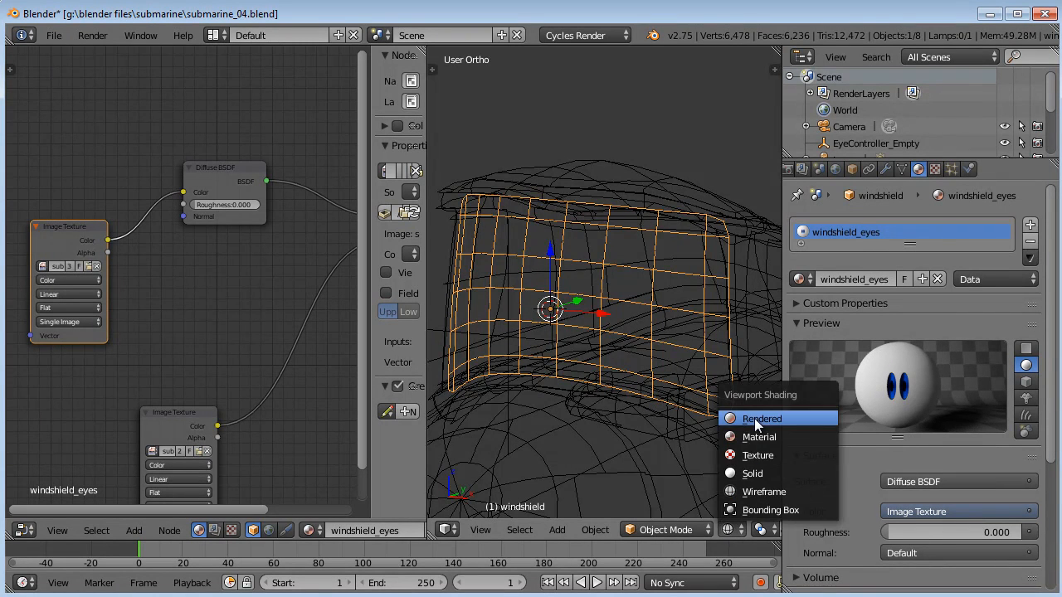
{"action": "left_click", "coordinate": [754, 418]}
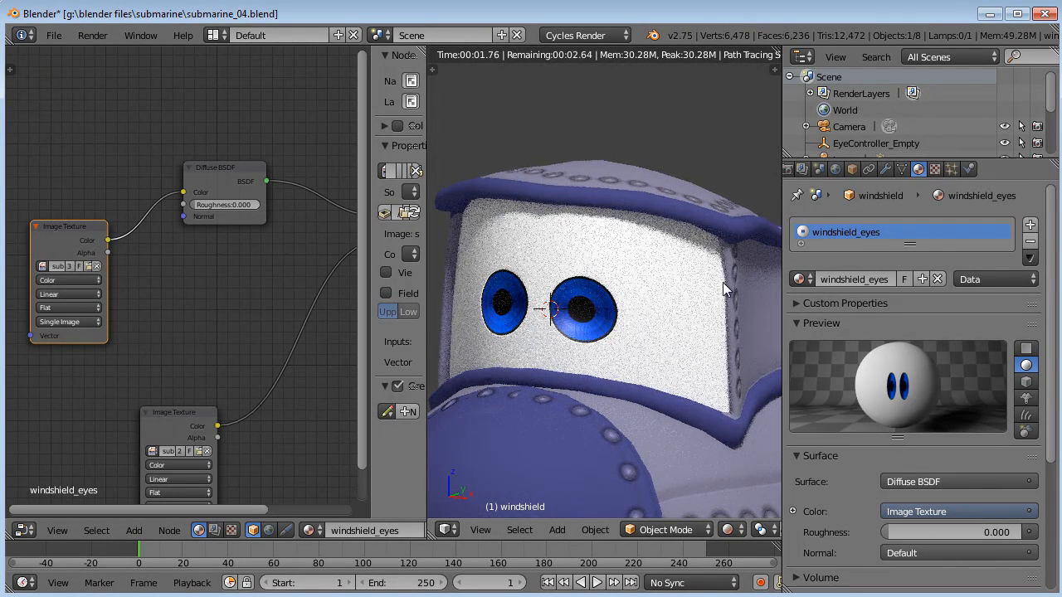
Step: Insert an Invert node into windshield_glossy's Image Texture–Displacement link
{"action": "right_click", "coordinate": [610, 260]}
{"action": "middle_click_drag", "start_coordinate": [226, 266], "coordinate": [172, 197]}
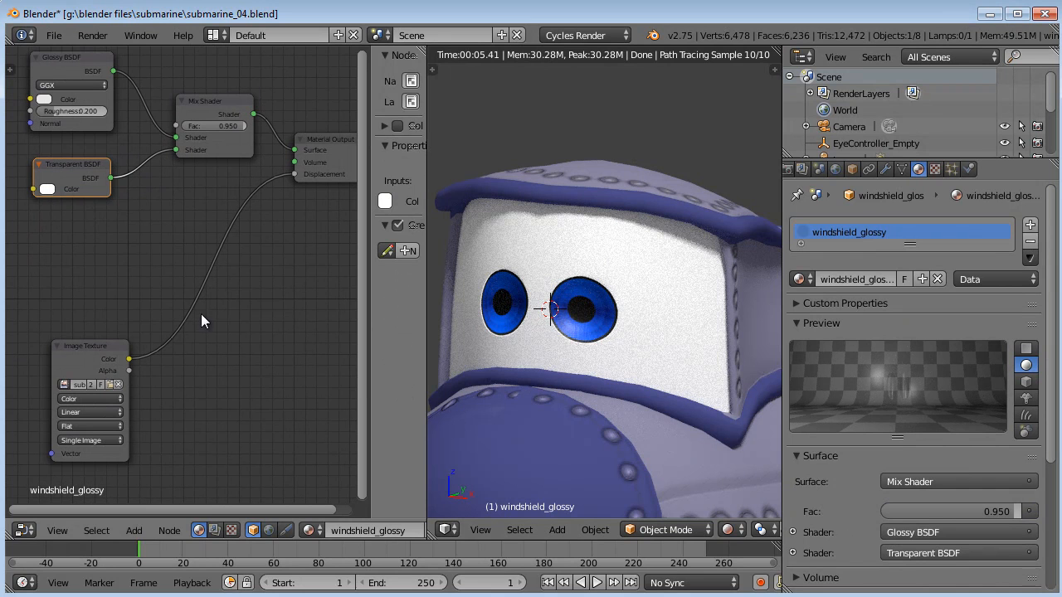
{"action": "left_click", "coordinate": [134, 531]}
{"action": "mouse_move", "coordinate": [170, 430]}
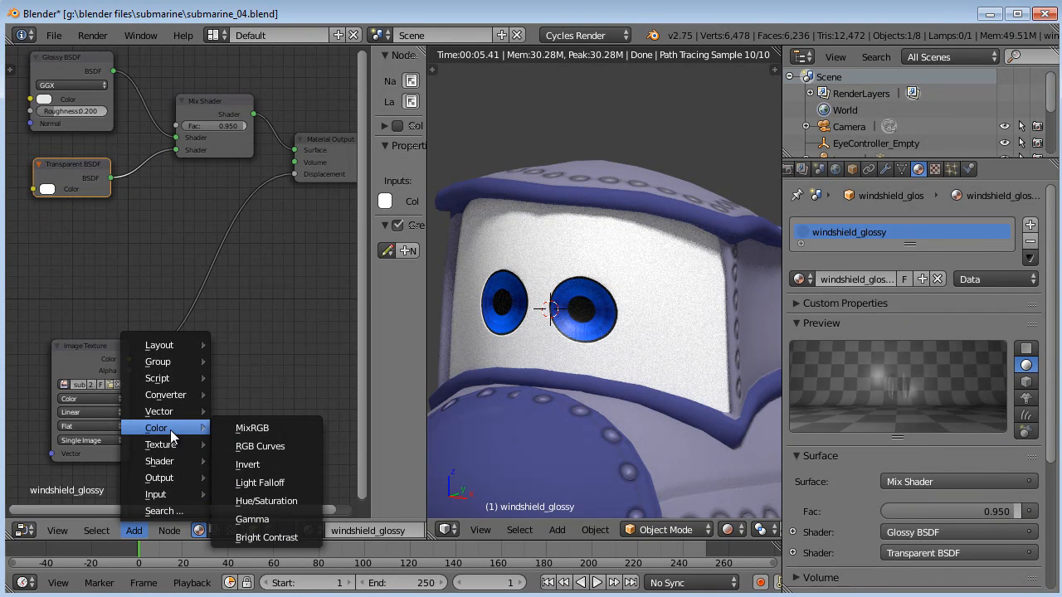
{"action": "left_click", "coordinate": [247, 464]}
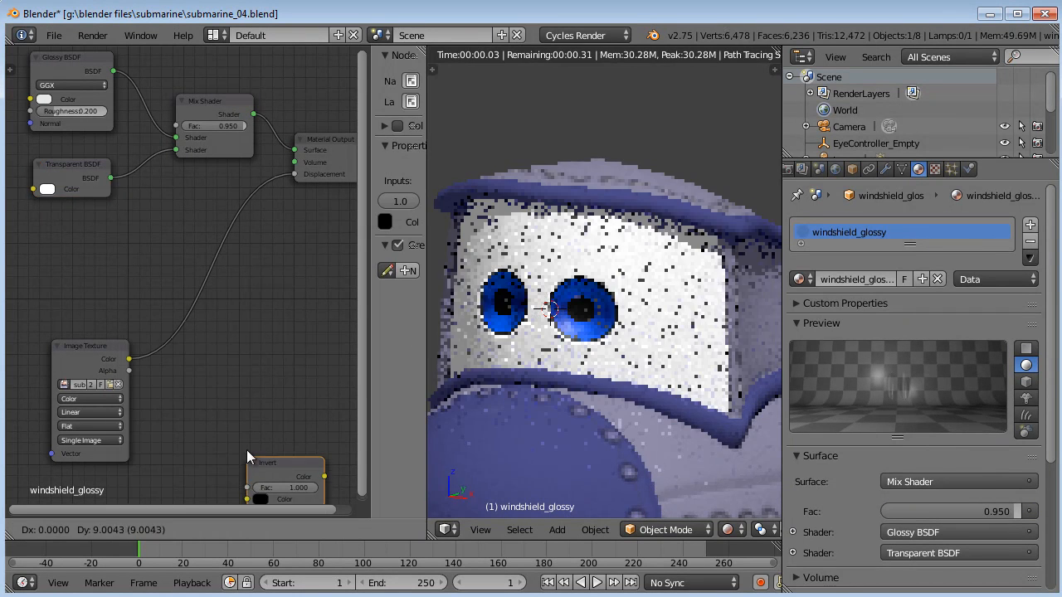
{"action": "left_click", "coordinate": [182, 273]}
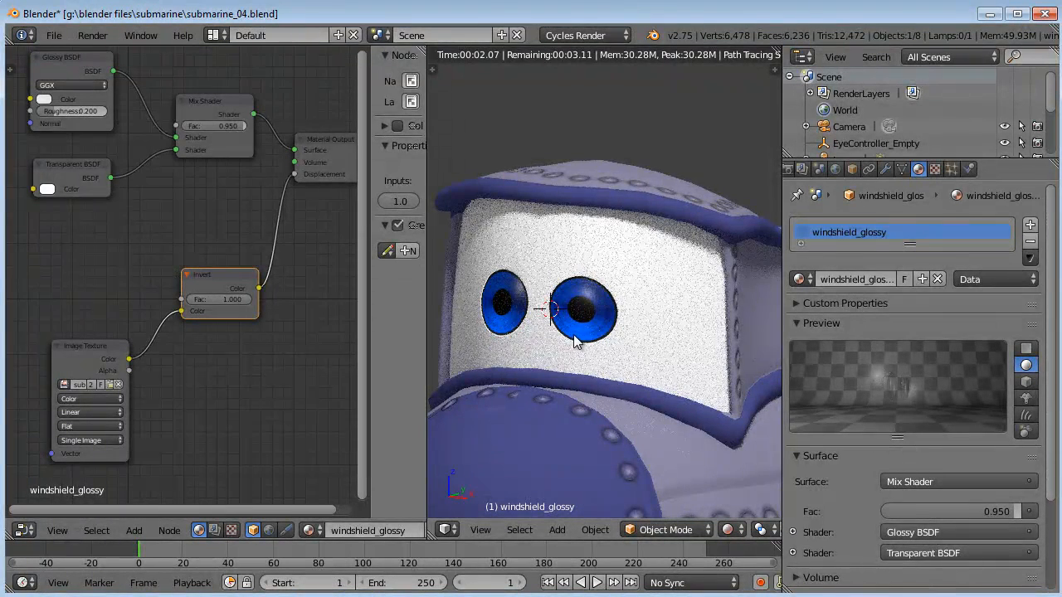
Step: Lower the Glossy BSDF roughness to 0.05
{"action": "middle_click_drag", "start_coordinate": [623, 344], "coordinate": [593, 357]}
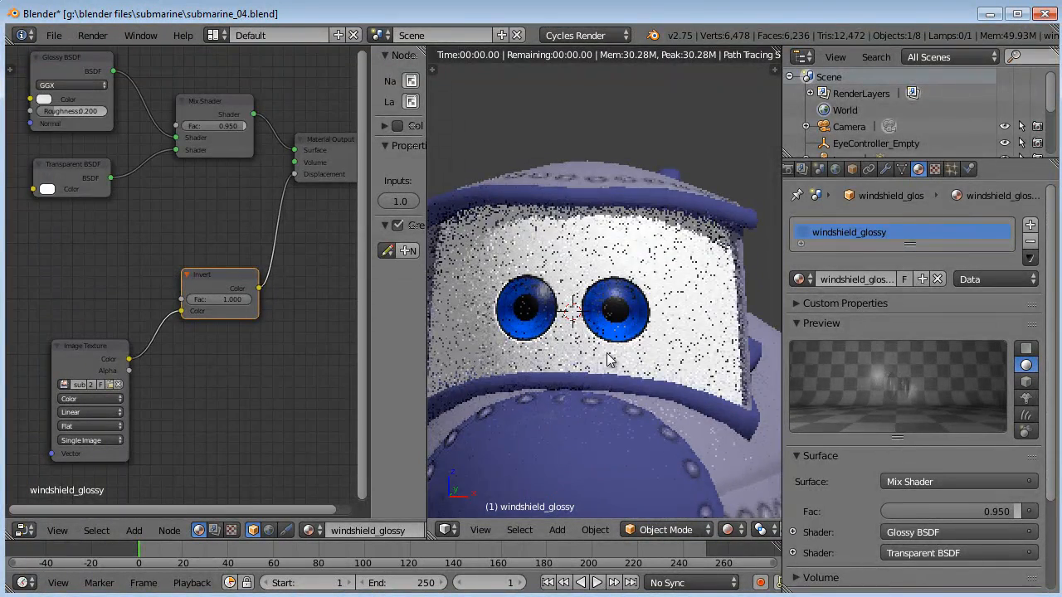
{"action": "middle_click_drag", "start_coordinate": [181, 240], "coordinate": [198, 319]}
{"action": "scroll", "coordinate": [184, 292], "scroll_direction": "up", "scroll_amount": 1}
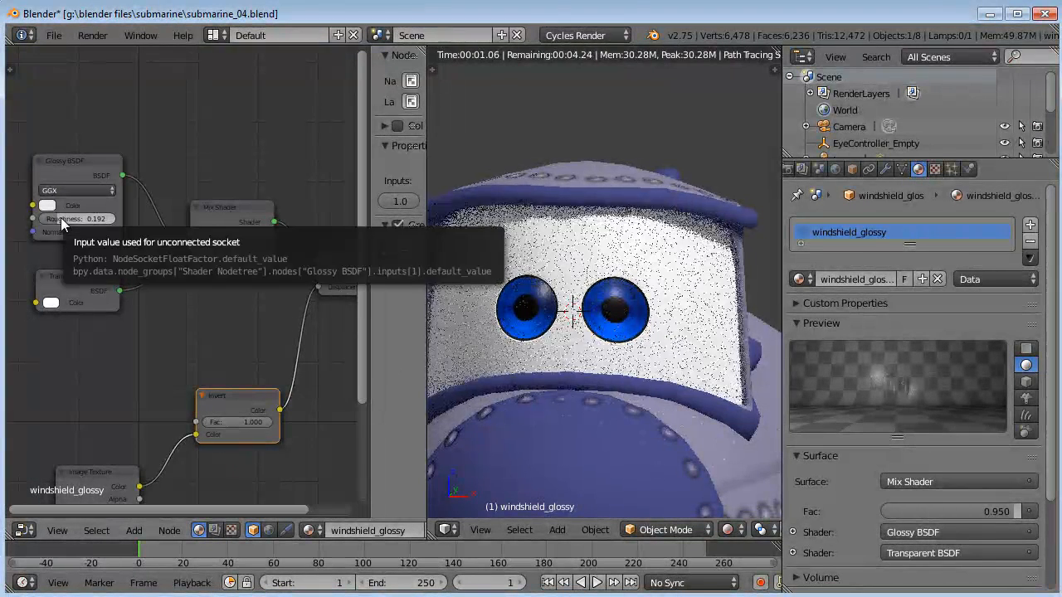
{"action": "left_click", "coordinate": [61, 217]}
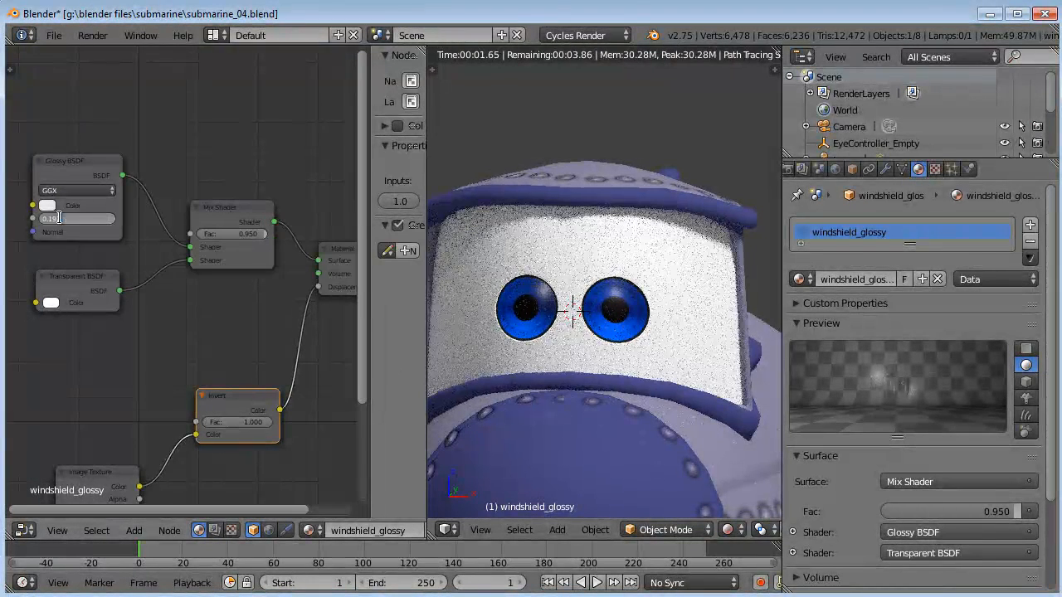
{"action": "type", "text": "0.05"}
{"action": "key", "text": "Return"}
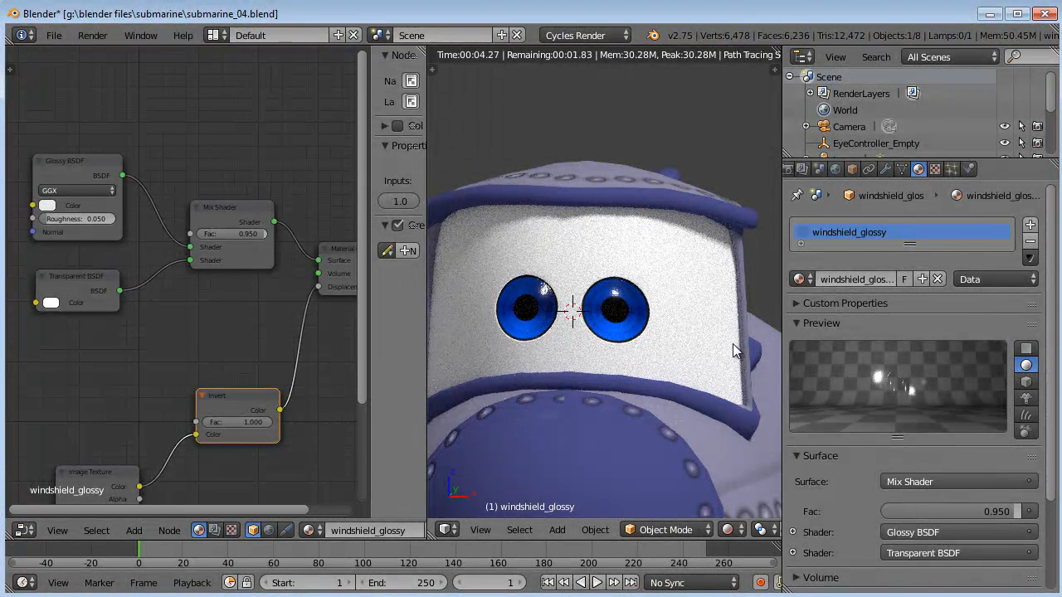
{"action": "middle_click_drag", "start_coordinate": [181, 314], "coordinate": [151, 320]}
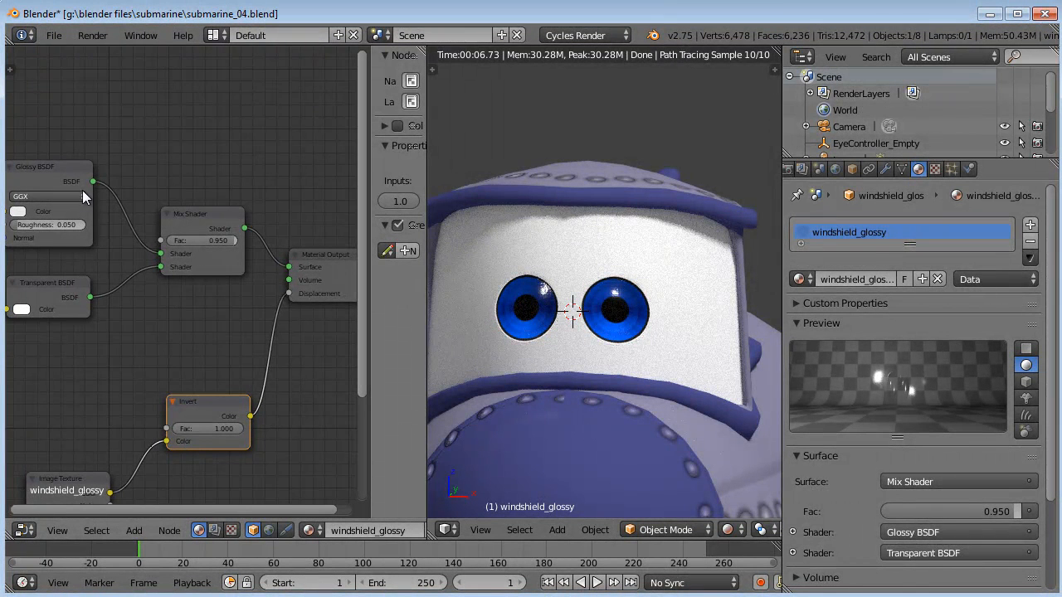
{"action": "middle_click_drag", "start_coordinate": [104, 215], "coordinate": [132, 219]}
{"action": "left_click", "coordinate": [135, 530]}
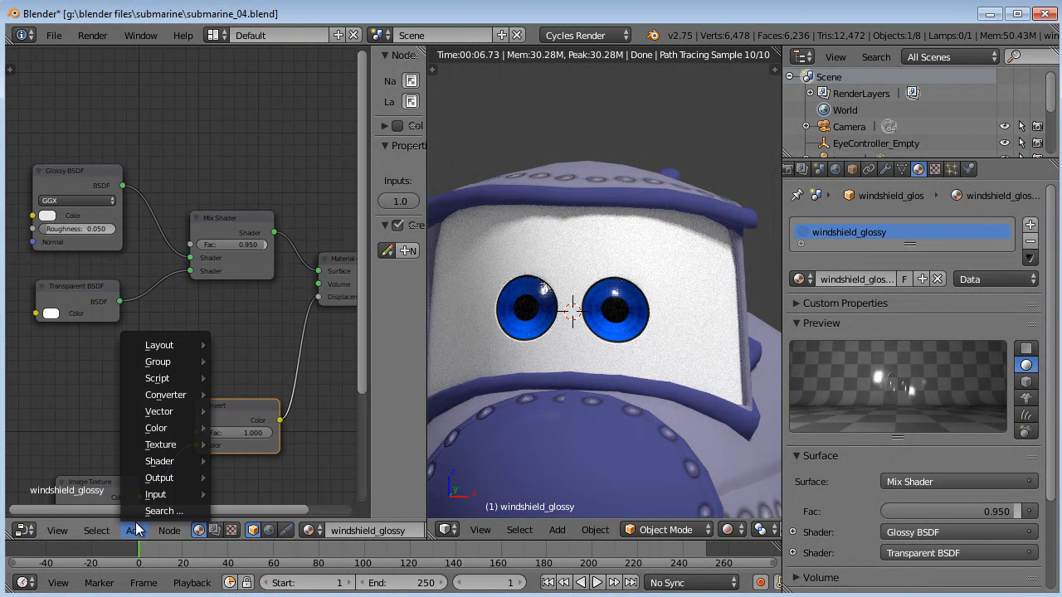
Step: Add a Toon BSDF node set to Glossy mode
{"action": "mouse_move", "coordinate": [190, 471]}
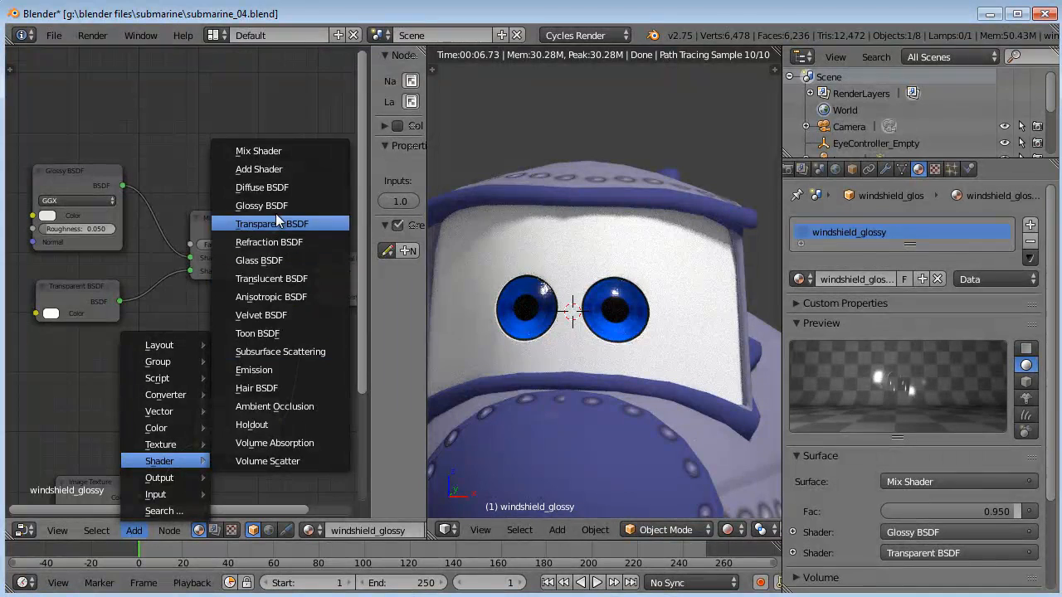
{"action": "left_click", "coordinate": [280, 332]}
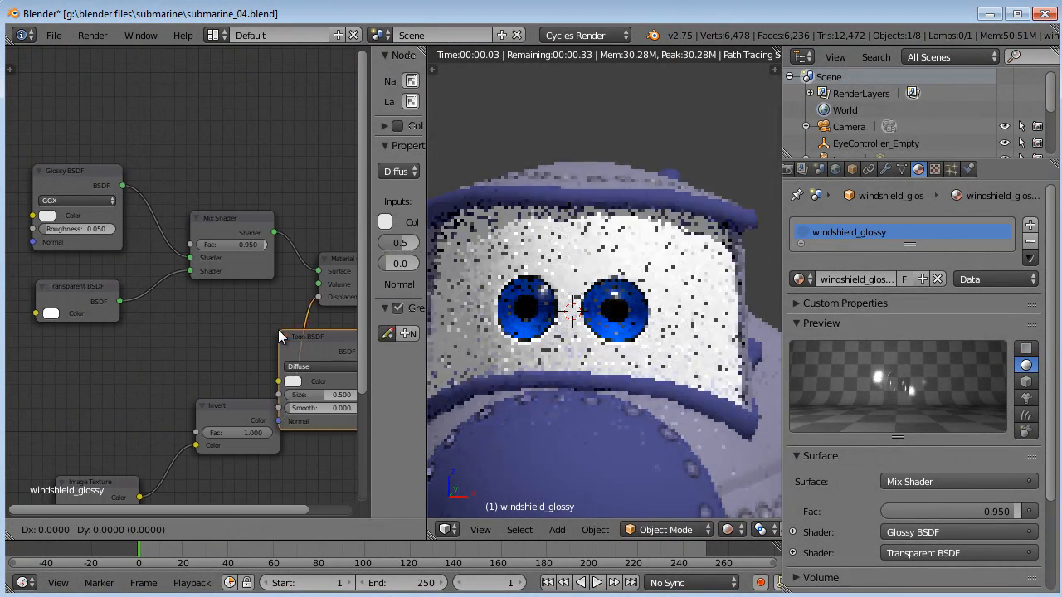
{"action": "left_click", "coordinate": [137, 85]}
{"action": "left_click", "coordinate": [172, 114]}
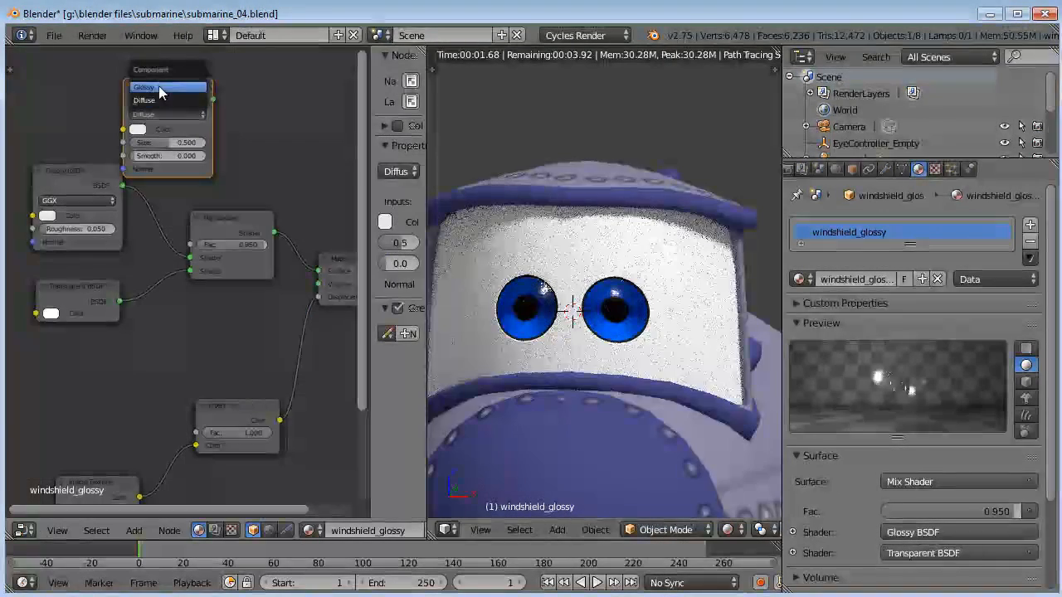
{"action": "left_click", "coordinate": [157, 89]}
Step: Replace the Glossy BSDF with the Toon into the Mix Shader, Size 0.15
{"action": "left_click", "coordinate": [76, 182]}
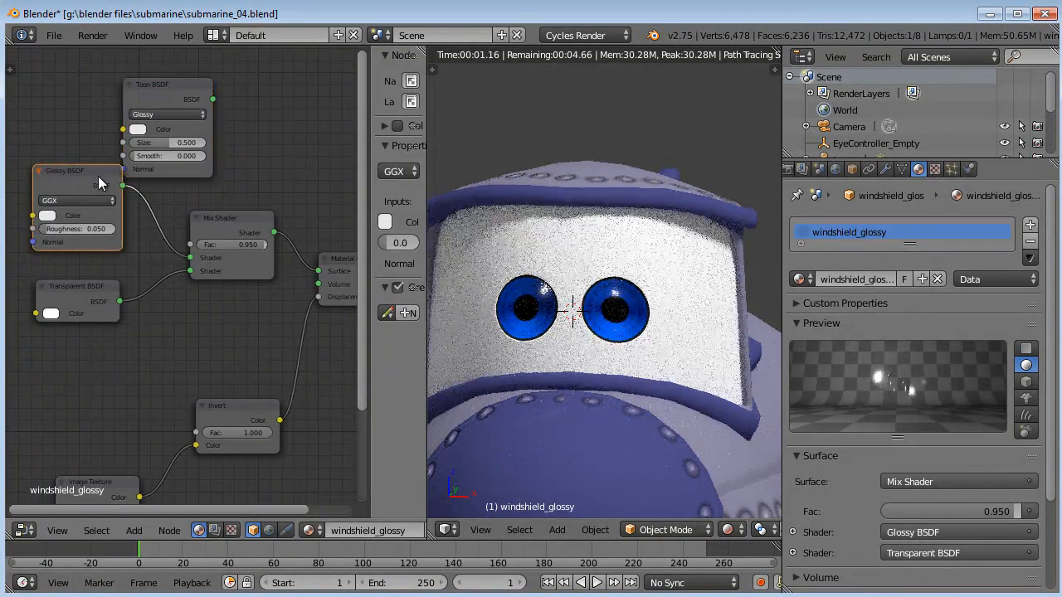
{"action": "key", "text": "x"}
{"action": "left_click_drag", "start_coordinate": [177, 92], "coordinate": [190, 264]}
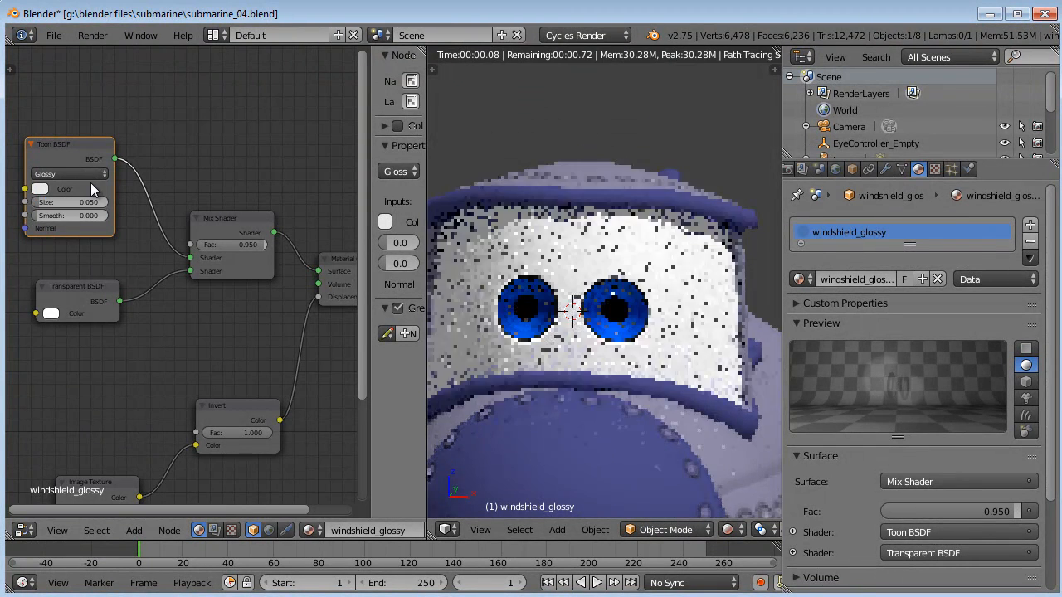
{"action": "left_click", "coordinate": [64, 202]}
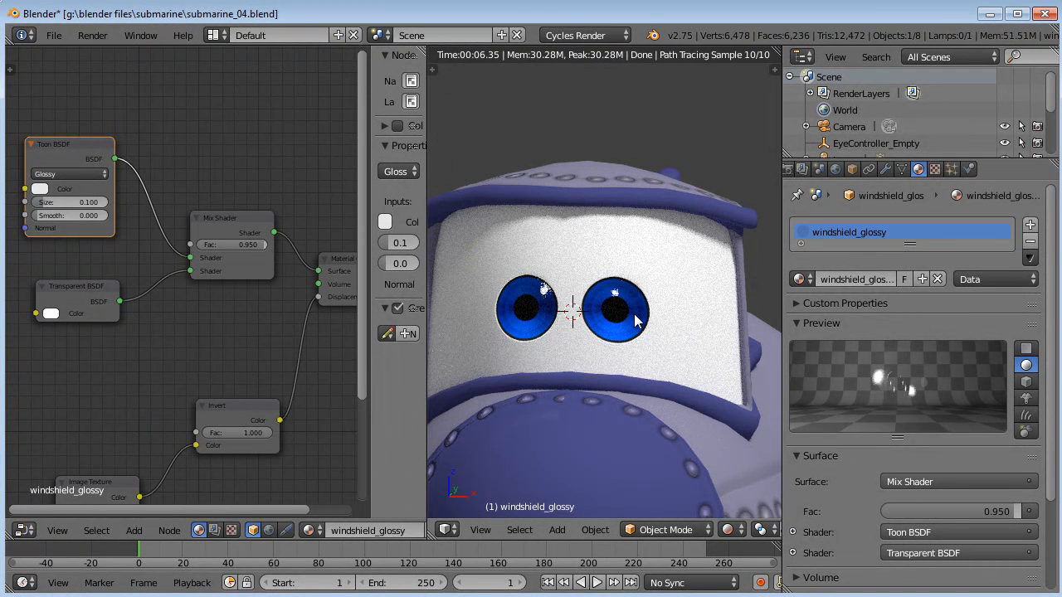
{"action": "left_click", "coordinate": [58, 203]}
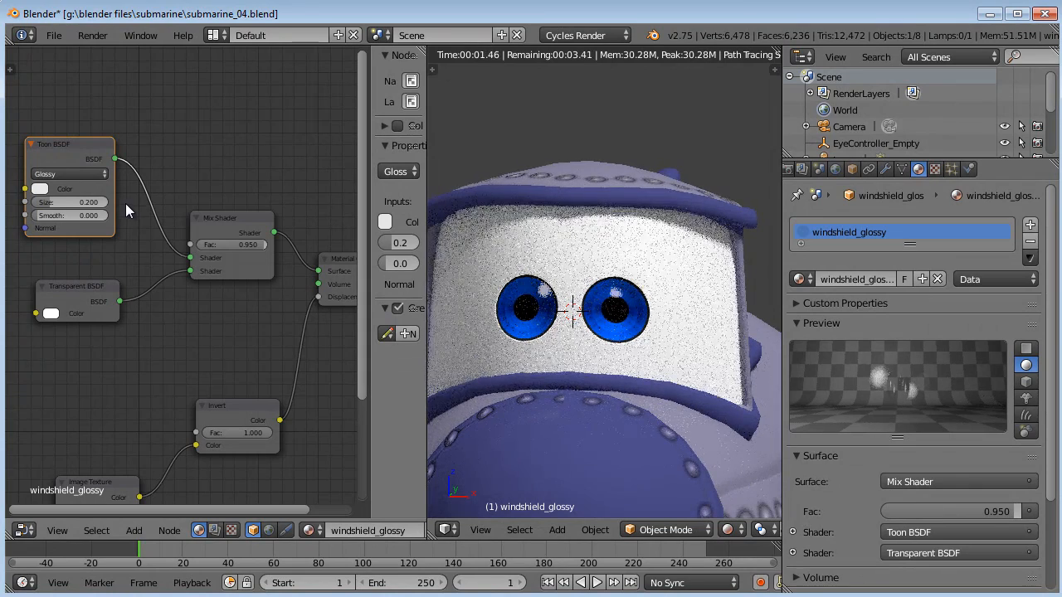
{"action": "left_click", "coordinate": [63, 203]}
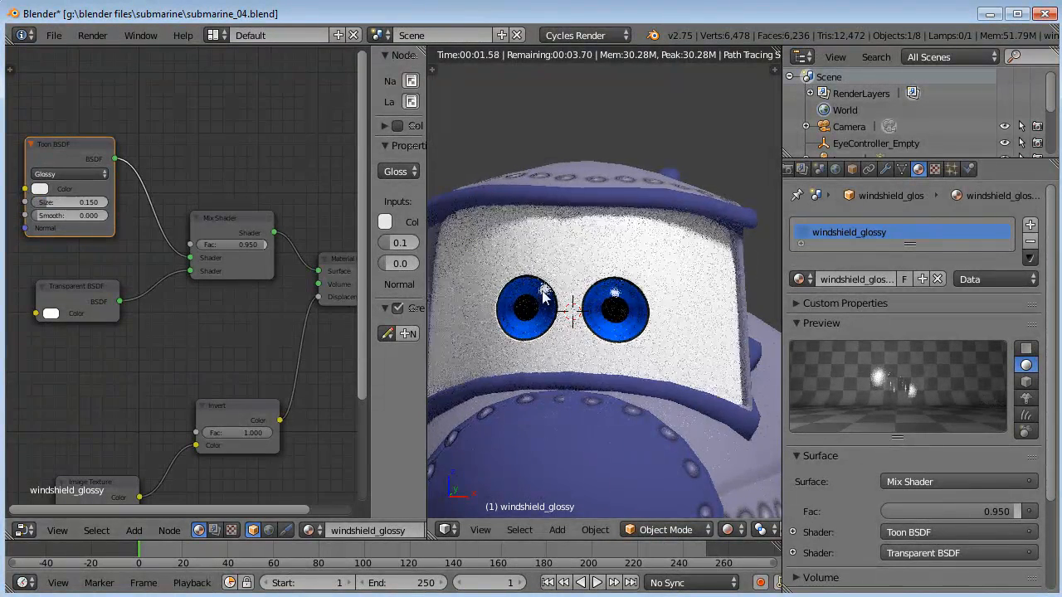
Step: Orbit the rendered submarine preview to check both sides
{"action": "scroll", "coordinate": [629, 353], "scroll_direction": "down", "scroll_amount": 5}
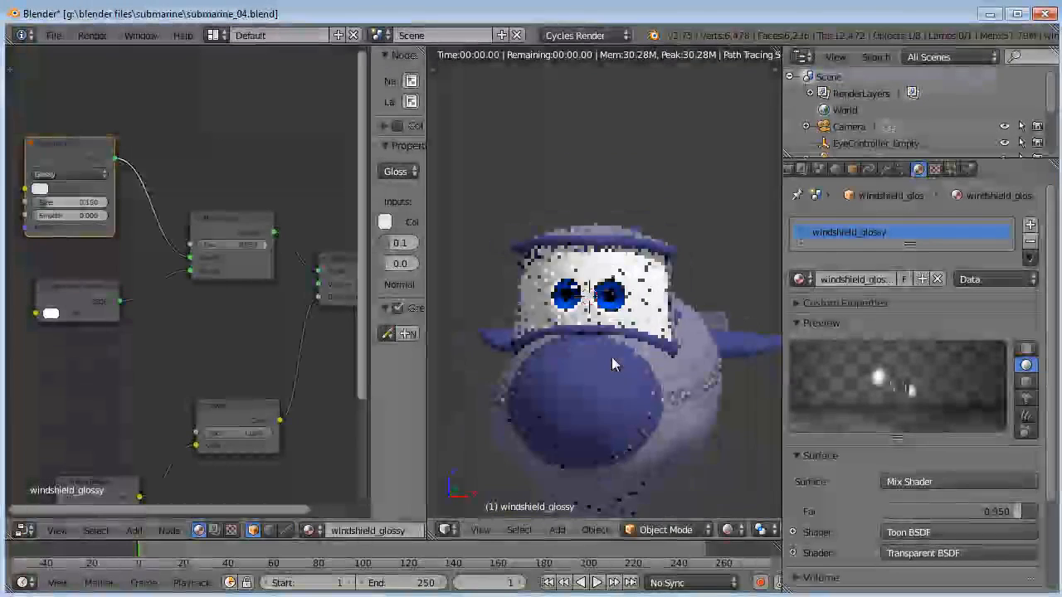
{"action": "middle_click_drag", "start_coordinate": [581, 364], "coordinate": [632, 359]}
{"action": "scroll", "coordinate": [622, 355], "scroll_direction": "up", "scroll_amount": 3}
{"action": "middle_click_drag", "start_coordinate": [583, 331], "coordinate": [553, 335]}
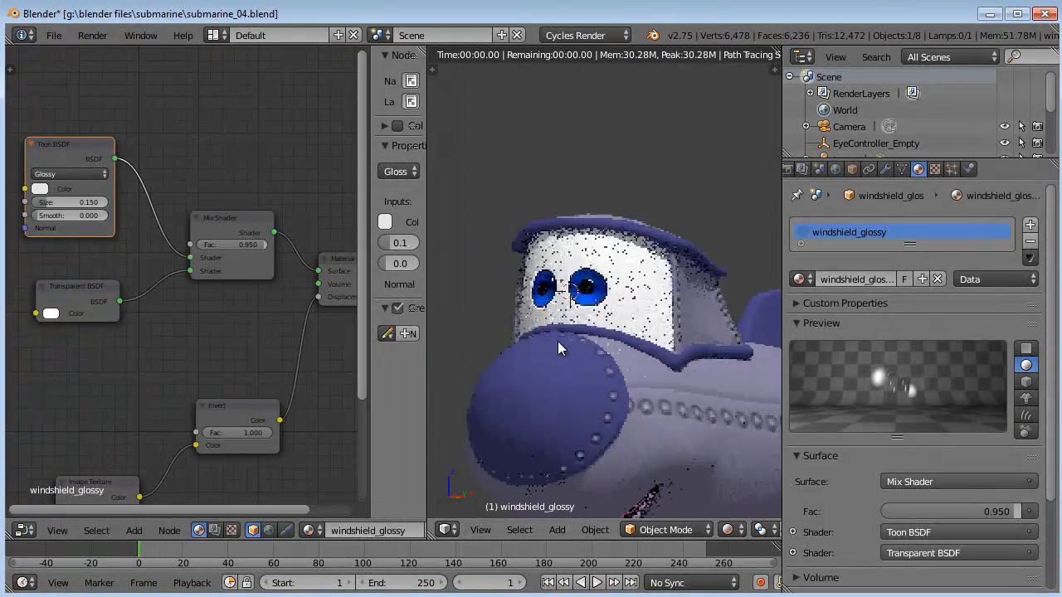
{"action": "scroll", "coordinate": [581, 357], "scroll_direction": "down", "scroll_amount": 5}
{"action": "middle_click_drag", "start_coordinate": [600, 375], "coordinate": [593, 363]}
{"action": "scroll", "coordinate": [594, 364], "scroll_direction": "up", "scroll_amount": 6}
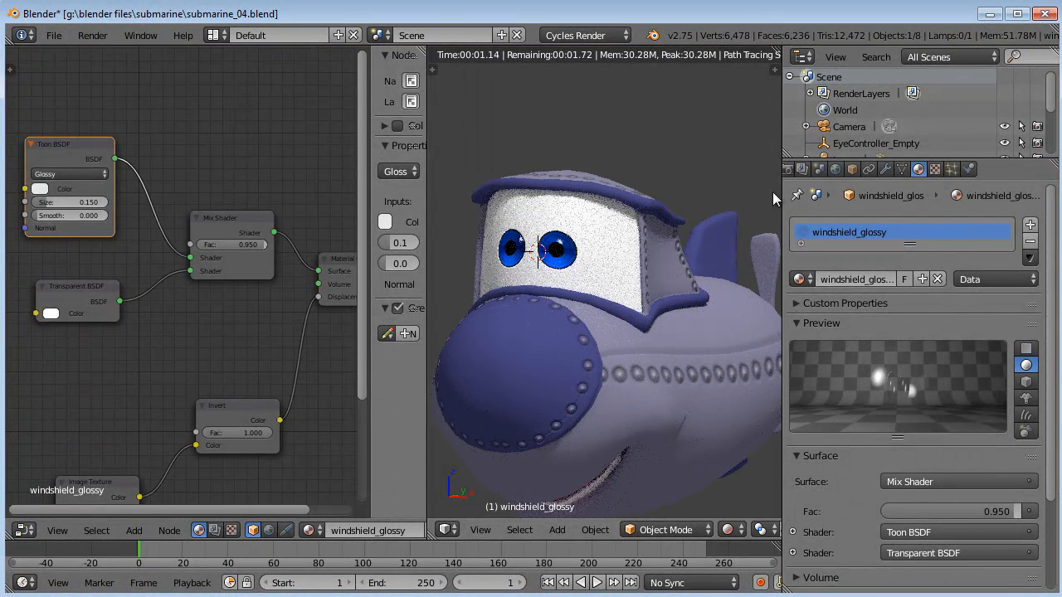
Step: Move the eye controller empty to redirect the eyes' gaze
{"action": "left_click_drag", "start_coordinate": [849, 164], "coordinate": [855, 259]}
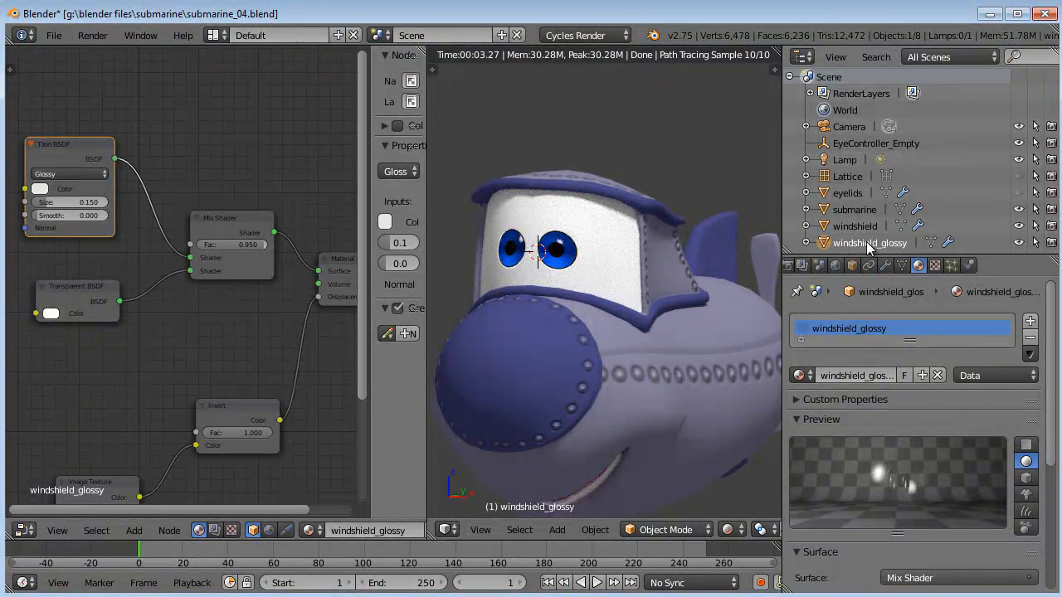
{"action": "left_click", "coordinate": [863, 145]}
{"action": "key", "text": "g"}
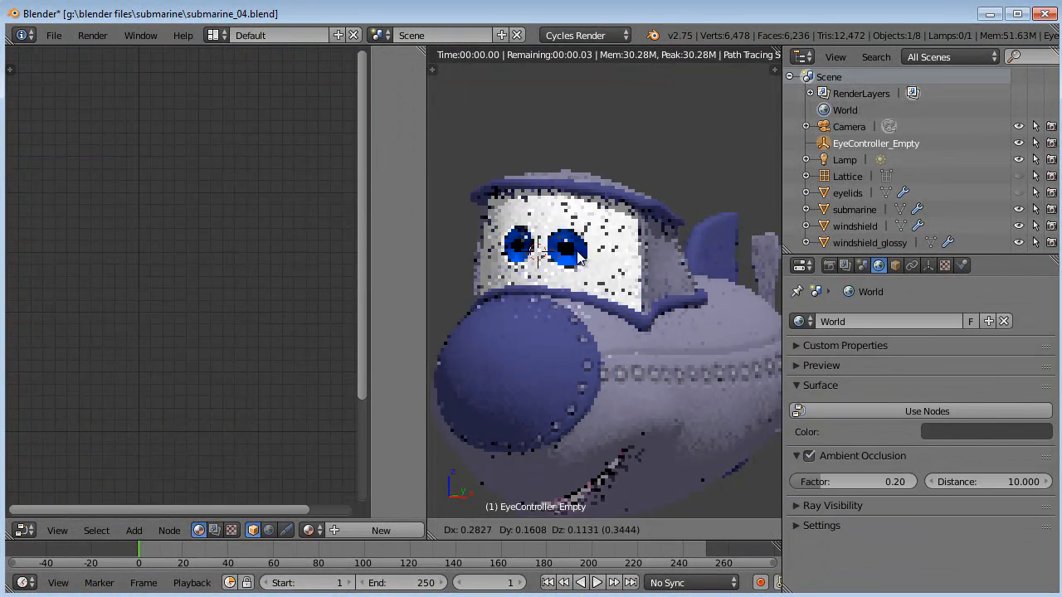
{"action": "left_click", "coordinate": [657, 200]}
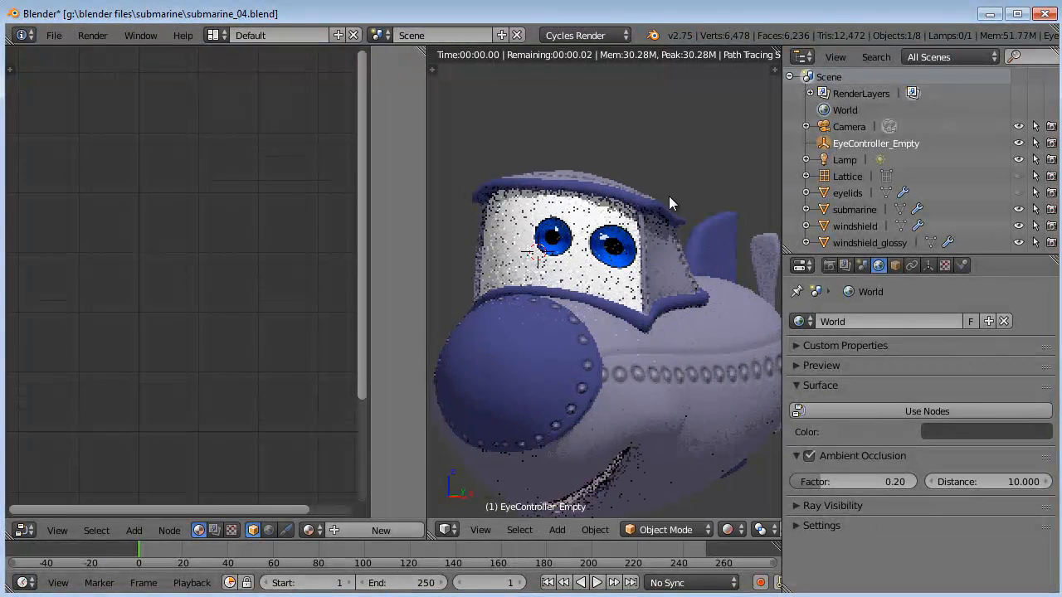
{"action": "key", "text": "g"}
{"action": "left_click", "coordinate": [664, 224]}
Step: Widen the 3D view and orbit to face the submarine's front
{"action": "middle_click_drag", "start_coordinate": [664, 224], "coordinate": [620, 269]}
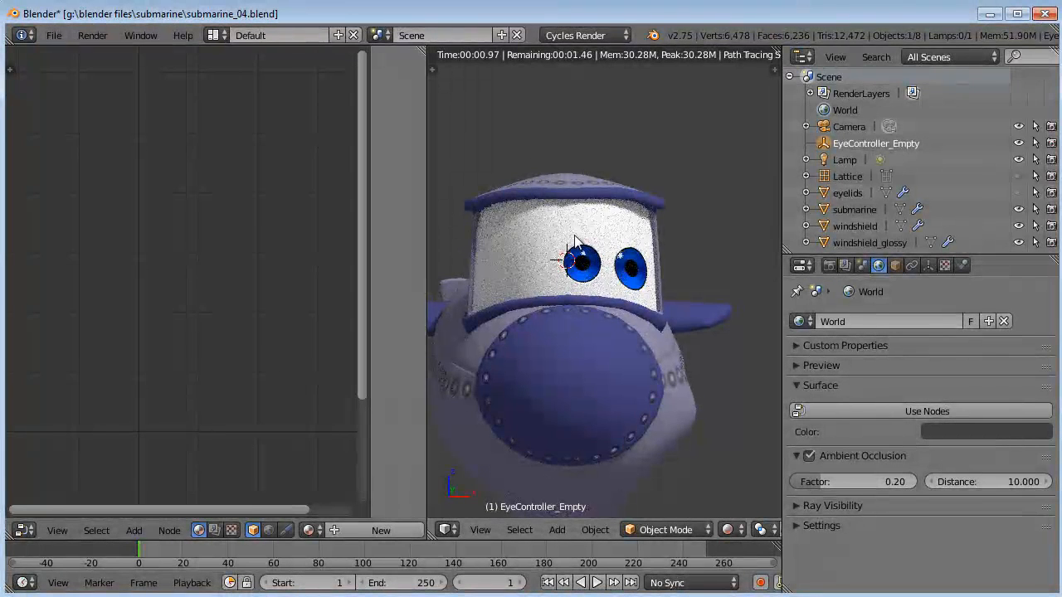
{"action": "middle_click_drag", "start_coordinate": [639, 290], "coordinate": [655, 291]}
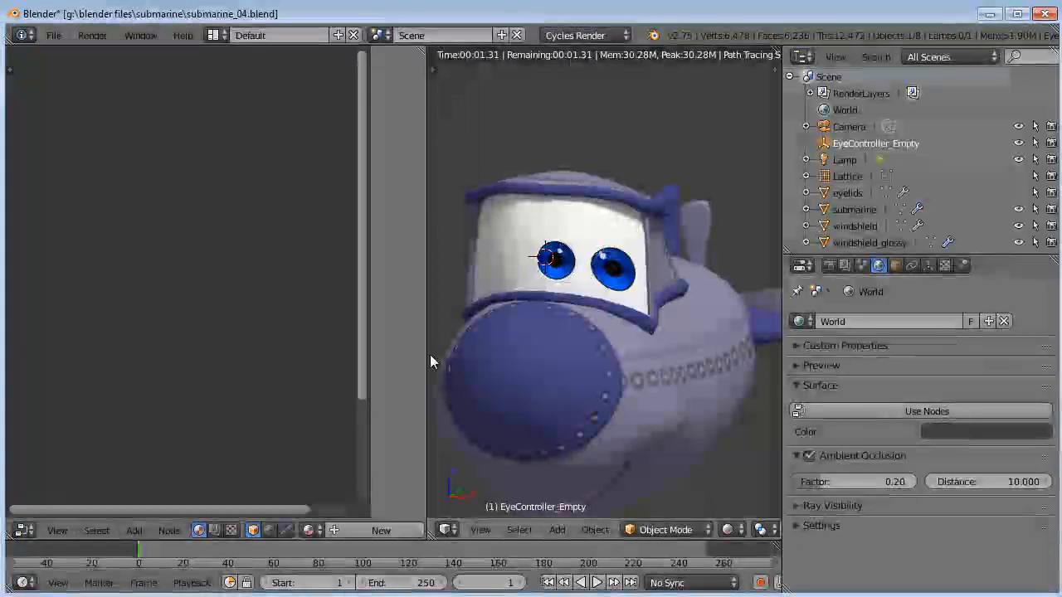
{"action": "left_click_drag", "start_coordinate": [426, 356], "coordinate": [322, 357]}
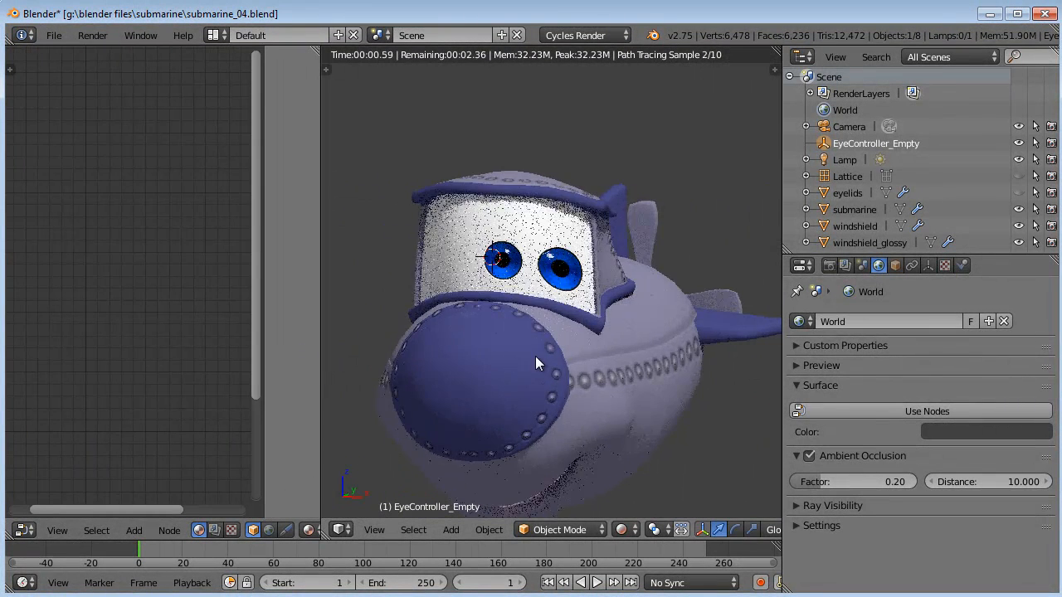
{"action": "scroll", "coordinate": [535, 355], "scroll_direction": "down", "scroll_amount": 3}
{"action": "middle_click_drag", "start_coordinate": [519, 361], "coordinate": [543, 383]}
Step: Save the submarine file and view it from the side
{"action": "left_click", "coordinate": [55, 36]}
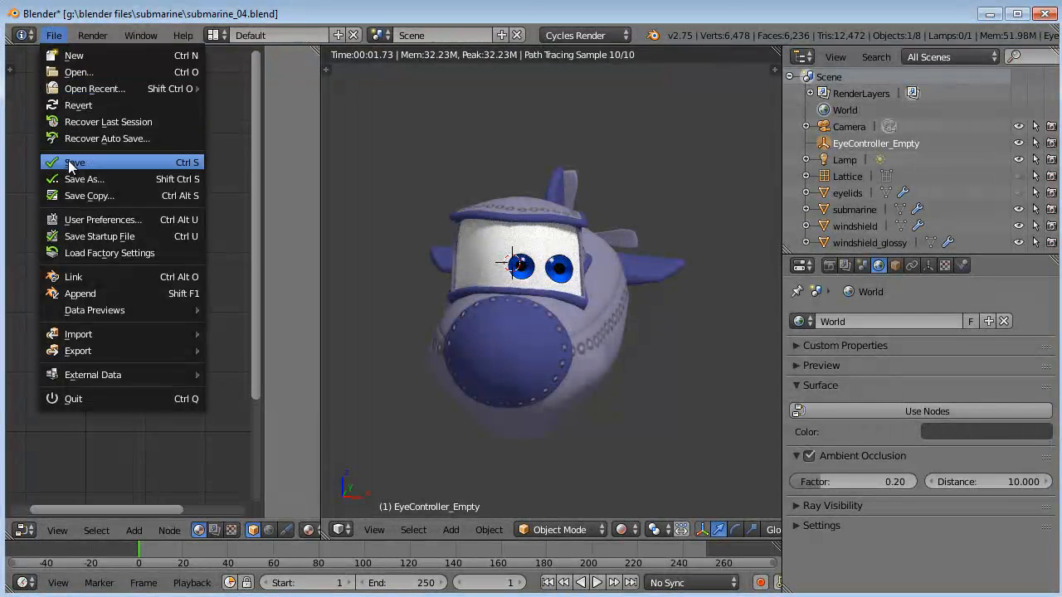
{"action": "left_click", "coordinate": [74, 163]}
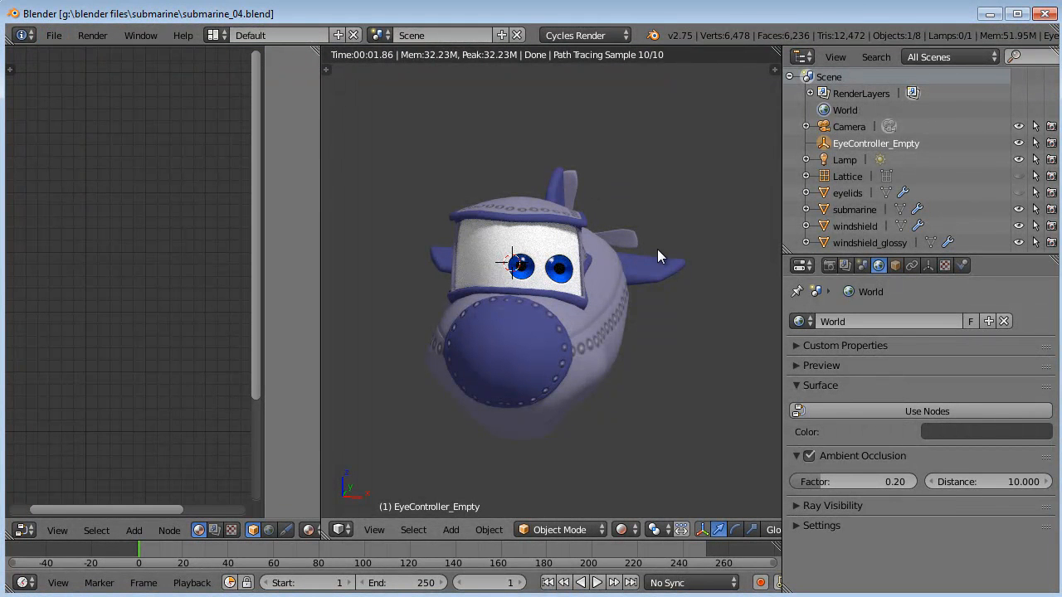
{"action": "middle_click_drag", "start_coordinate": [655, 238], "coordinate": [586, 231]}
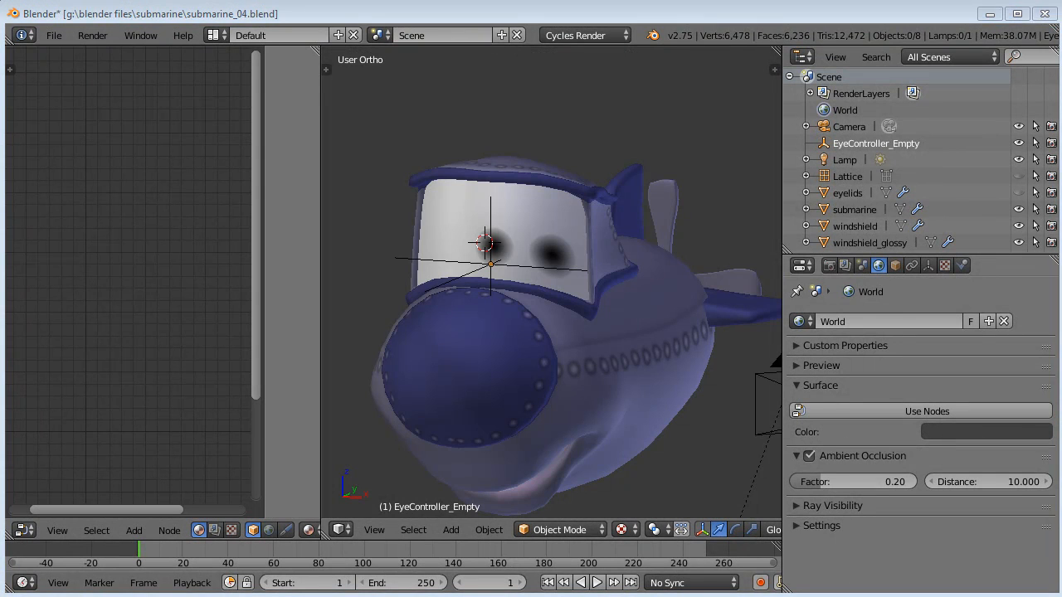
{"action": "middle_click_drag", "start_coordinate": [639, 116], "coordinate": [700, 276]}
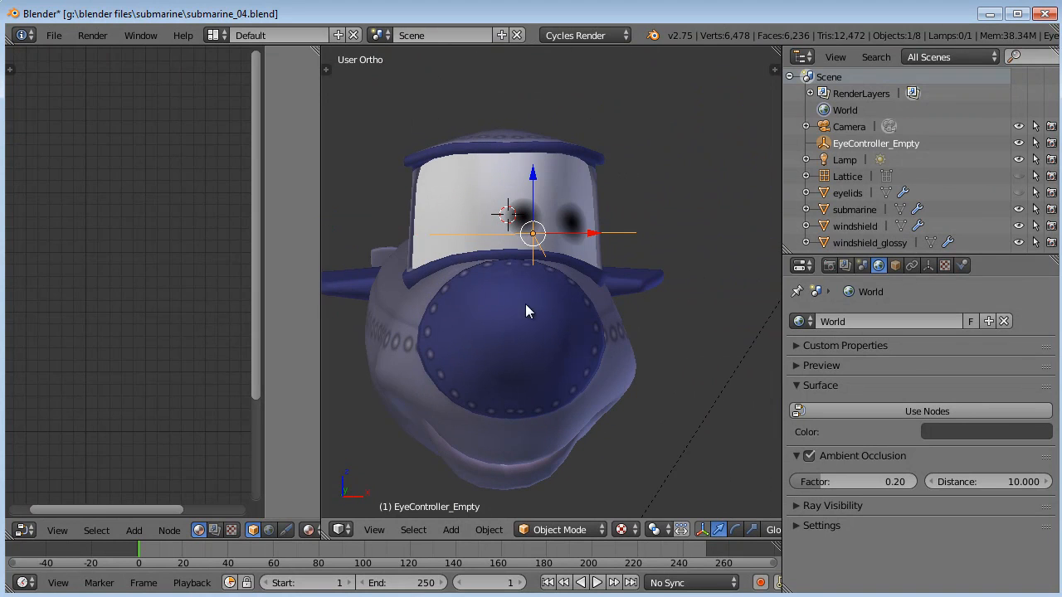
Step: Reproject the submarine body's UVs using Project From View
{"action": "right_click", "coordinate": [509, 273]}
{"action": "key", "text": "Tab"}
{"action": "key", "text": "u"}
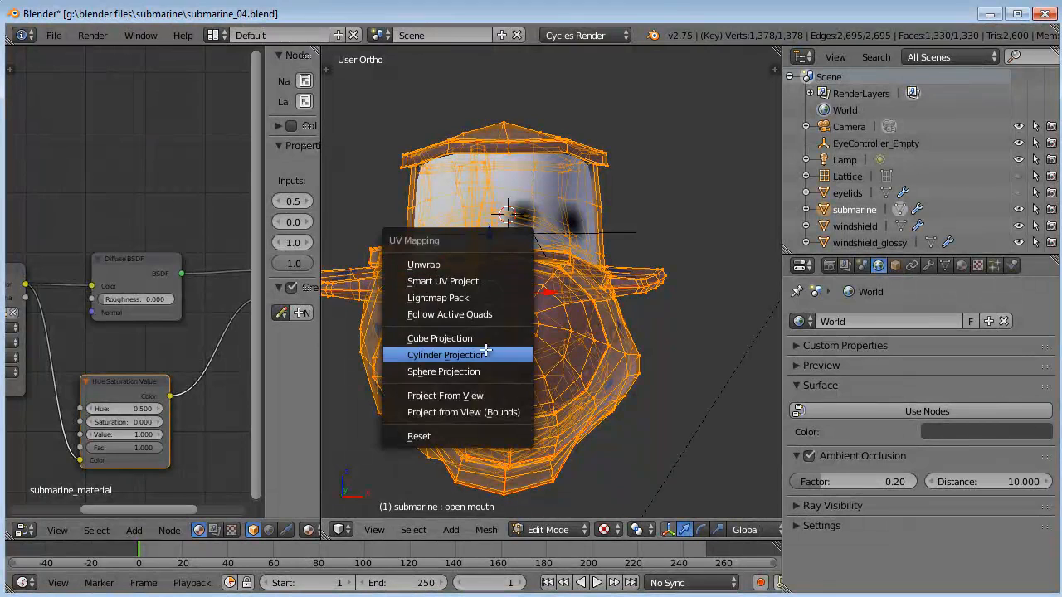
{"action": "left_click", "coordinate": [475, 395]}
{"action": "key", "text": "Tab"}
{"action": "middle_click_drag", "start_coordinate": [680, 230], "coordinate": [625, 354]}
Step: Show the windshield's modifier stack and nudge the eye controller right
{"action": "right_click", "coordinate": [514, 268]}
{"action": "right_click", "coordinate": [577, 245]}
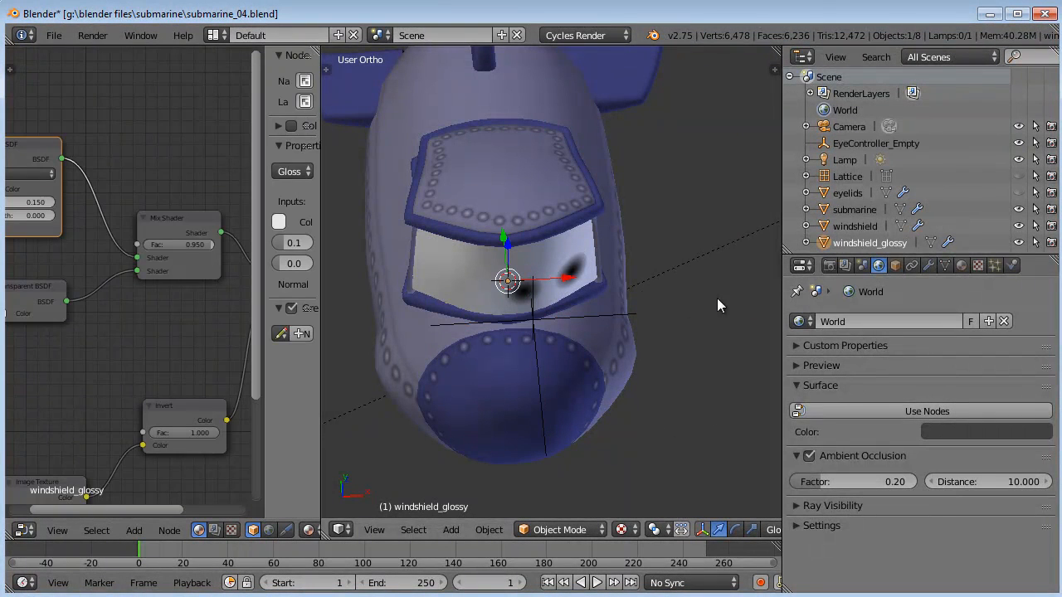
{"action": "left_click", "coordinate": [929, 266]}
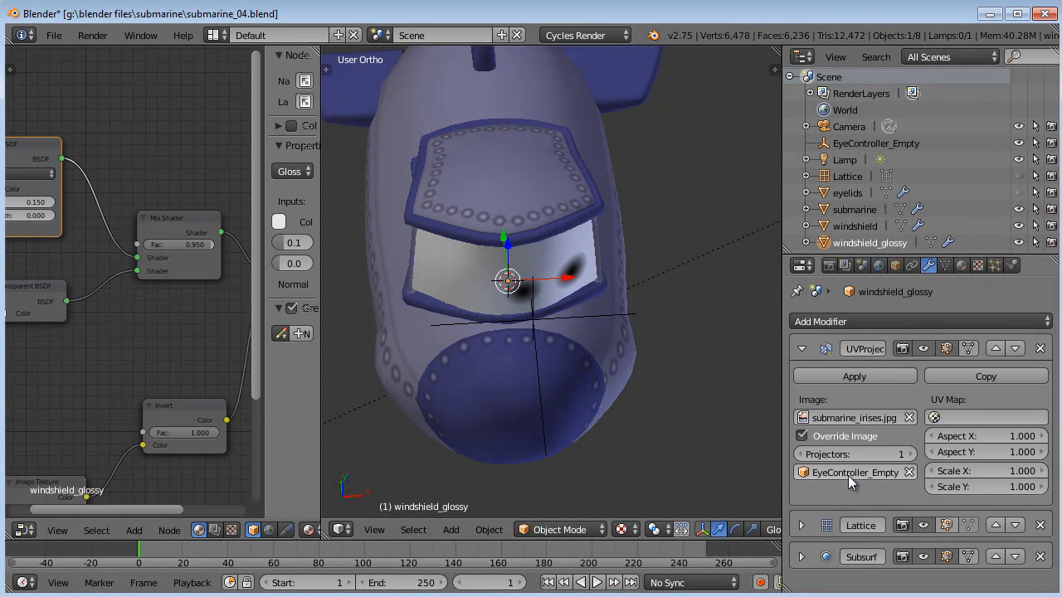
{"action": "right_click", "coordinate": [545, 328]}
{"action": "middle_click_drag", "start_coordinate": [527, 259], "coordinate": [528, 282]}
{"action": "mouse_move", "coordinate": [571, 363]}
{"action": "left_mouse_down"}
{"action": "mouse_move", "coordinate": [604, 362]}
{"action": "mouse_move", "coordinate": [588, 366]}
{"action": "left_mouse_up"}
Step: In front view, move the windshield's Lattice modifier above UV Project
{"action": "middle_click_drag", "start_coordinate": [567, 329], "coordinate": [653, 259]}
{"action": "key", "text": "KP_1"}
{"action": "right_click", "coordinate": [462, 205]}
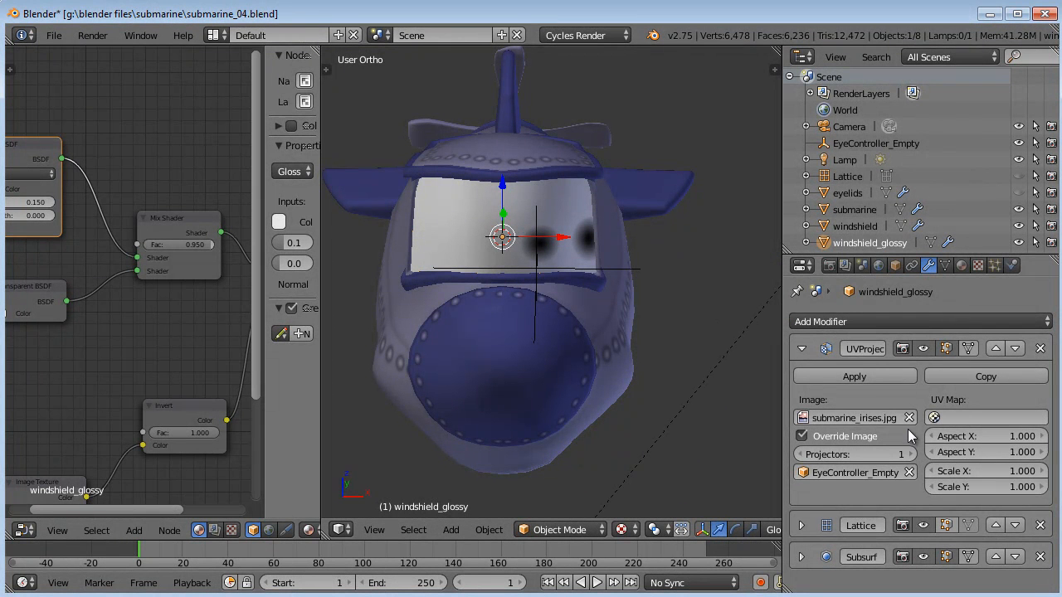
{"action": "left_click", "coordinate": [995, 525]}
{"action": "middle_click_drag", "start_coordinate": [602, 285], "coordinate": [547, 248]}
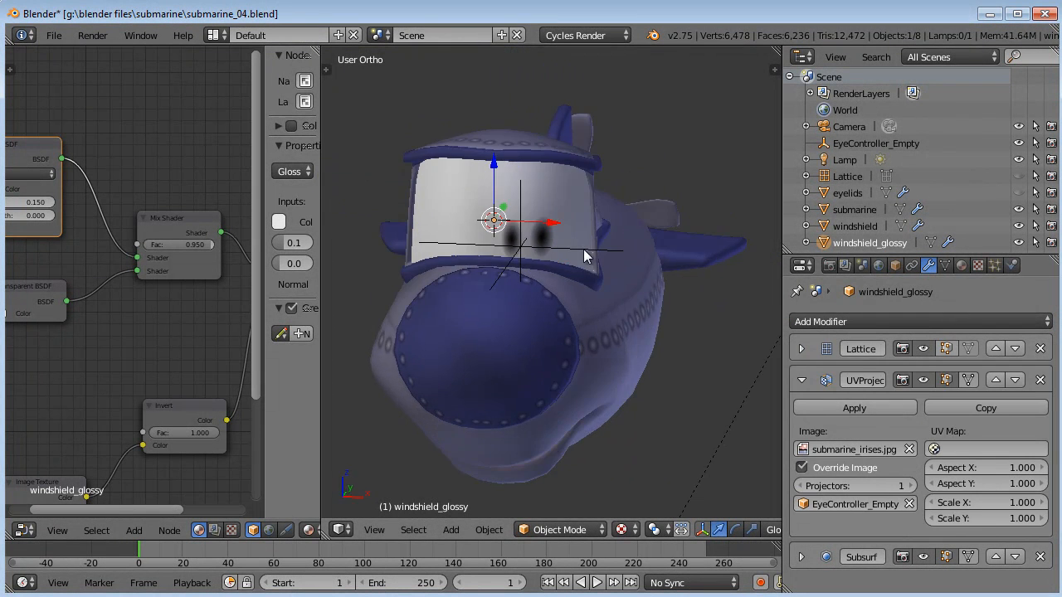
Step: Scale the eye controller along X to 1.297 and start moving it
{"action": "right_click", "coordinate": [520, 242]}
{"action": "key", "text": "s"}
{"action": "key", "text": "x"}
{"action": "left_click", "coordinate": [608, 262]}
{"action": "middle_click_drag", "start_coordinate": [611, 264], "coordinate": [560, 242]}
{"action": "key", "text": "g"}
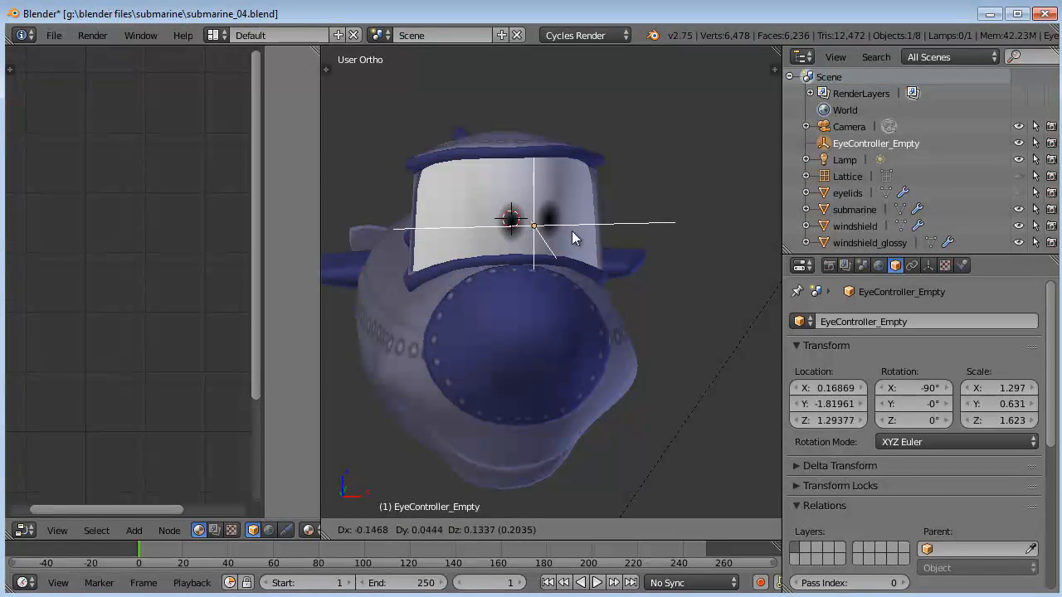
Step: Drop the eye controller at X -0.50966, Y -1.69932, Z 1.47201 and unhide the lattice and eyelids
{"action": "left_click", "coordinate": [495, 213]}
{"action": "middle_click_drag", "start_coordinate": [497, 217], "coordinate": [494, 284]}
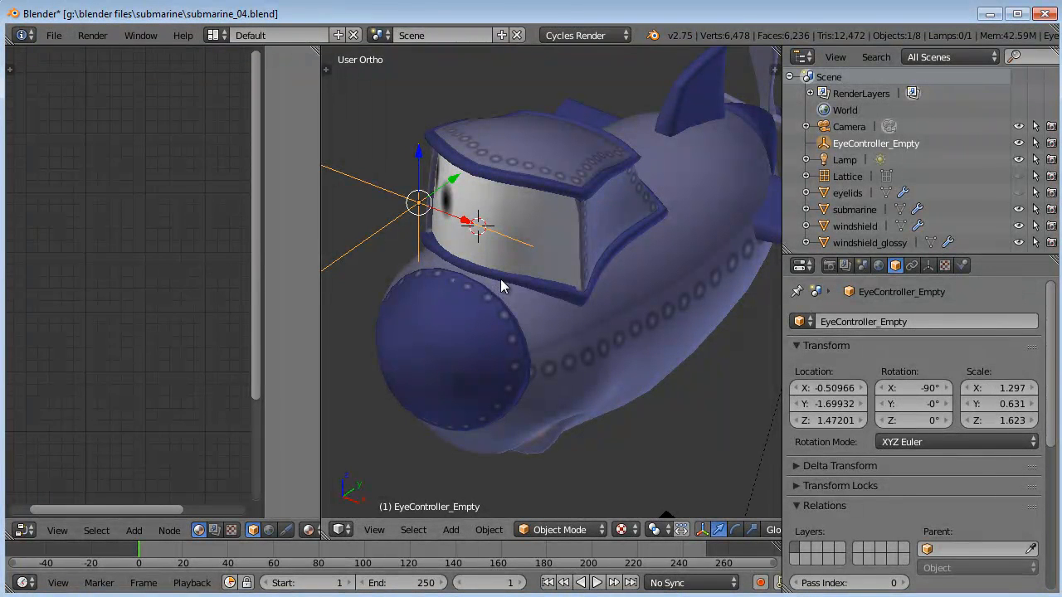
{"action": "middle_click_drag", "start_coordinate": [501, 281], "coordinate": [503, 199]}
{"action": "middle_click_drag", "start_coordinate": [559, 217], "coordinate": [597, 242]}
{"action": "key", "text": "alt+h"}
Step: Select the windshield lattice and edit its points in right side view
{"action": "key", "text": "a"}
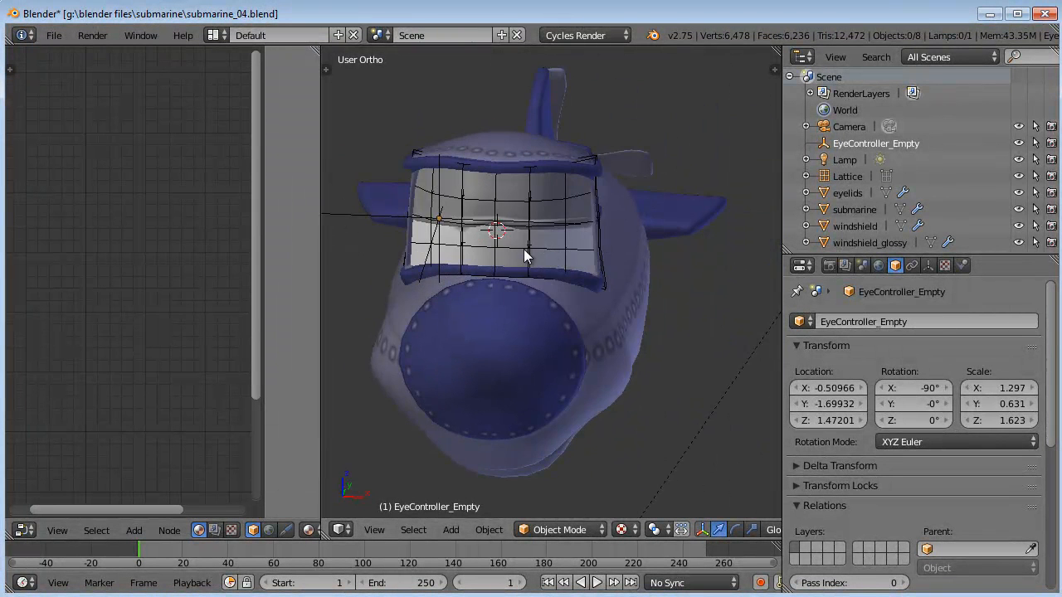
{"action": "right_click", "coordinate": [524, 253]}
{"action": "key", "text": "Tab"}
{"action": "key", "text": "a"}
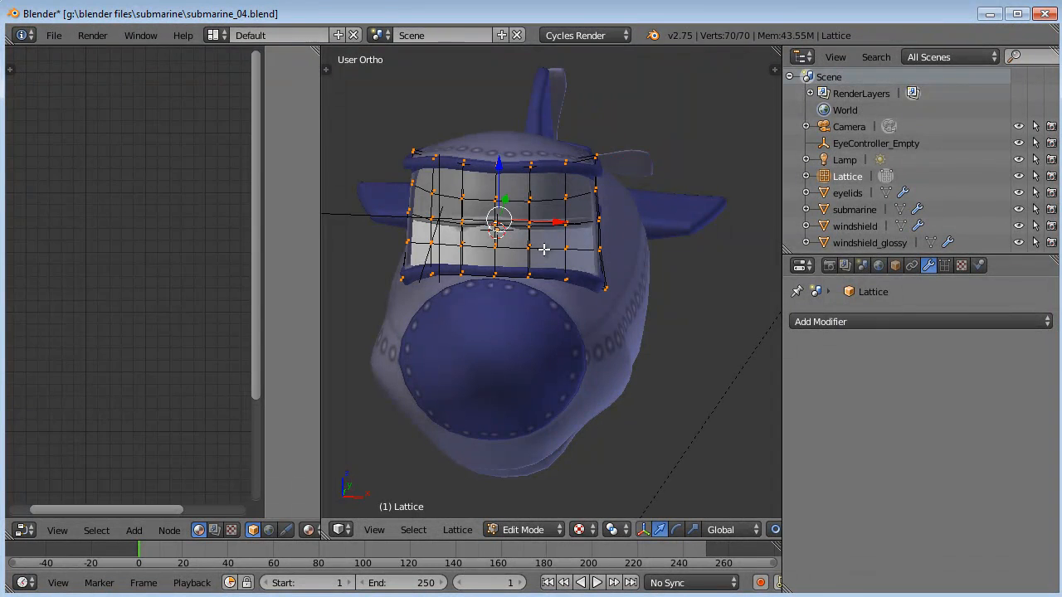
{"action": "key", "text": "KP_3"}
{"action": "scroll", "coordinate": [544, 249], "scroll_direction": "up", "scroll_amount": 4}
{"action": "middle_click_drag", "start_coordinate": [600, 199], "coordinate": [669, 200]}
Step: Scale lattice points along Y and shift them along Y with smooth falloff
{"action": "key", "text": "s"}
{"action": "key", "text": "y"}
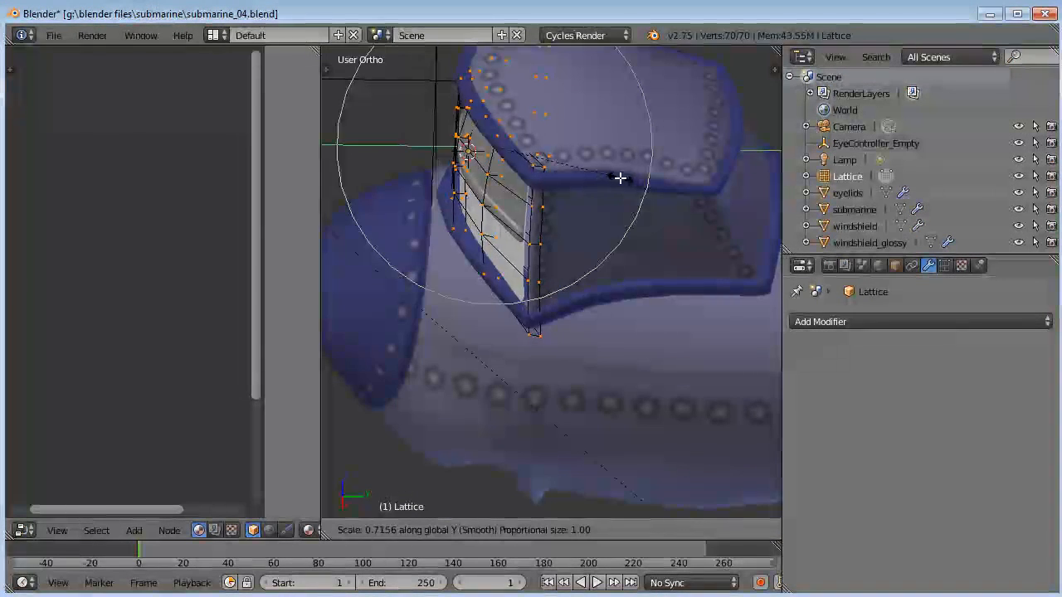
{"action": "left_click", "coordinate": [585, 161]}
{"action": "middle_click_drag", "start_coordinate": [585, 161], "coordinate": [610, 91]}
{"action": "key", "text": "g"}
{"action": "key", "text": "y"}
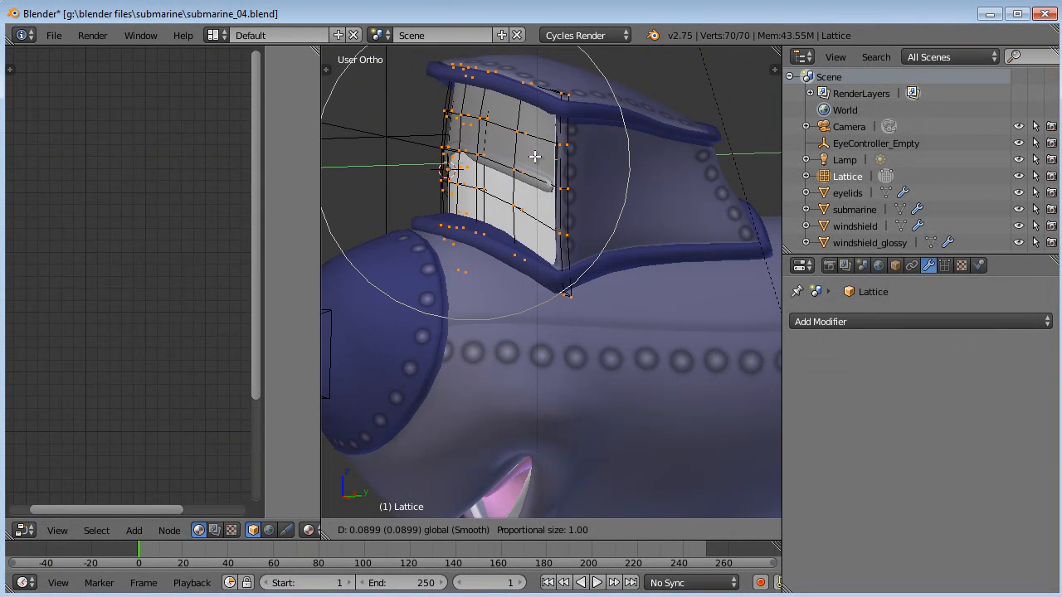
{"action": "left_click", "coordinate": [540, 156]}
Step: Shift the lattice points once more along Y and return to Object Mode
{"action": "middle_click_drag", "start_coordinate": [540, 156], "coordinate": [374, 197]}
{"action": "key", "text": "g"}
{"action": "key", "text": "y"}
{"action": "left_click", "coordinate": [508, 166]}
{"action": "scroll", "coordinate": [588, 199], "scroll_direction": "down", "scroll_amount": 2}
{"action": "key", "text": "Tab"}
Step: Orbit to the cabin's other side and select the submarine body
{"action": "middle_click_drag", "start_coordinate": [587, 199], "coordinate": [470, 272]}
{"action": "scroll", "coordinate": [470, 272], "scroll_direction": "up", "scroll_amount": 1}
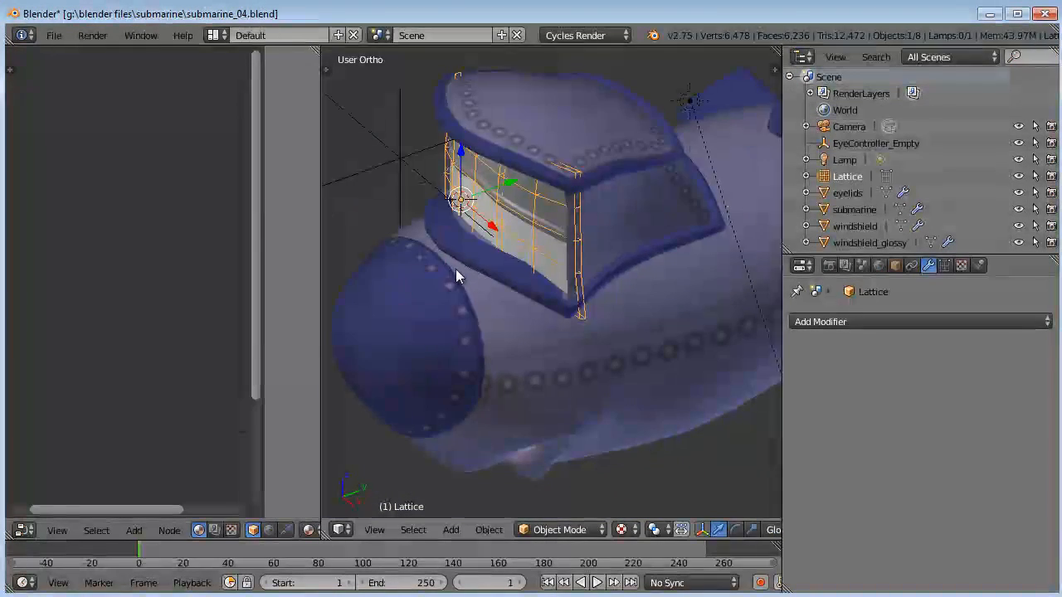
{"action": "right_click", "coordinate": [497, 274]}
{"action": "scroll", "coordinate": [497, 274], "scroll_direction": "up", "scroll_amount": 4}
Step: In Edit Mode, twice nudge the cabin edges along Y with proportional editing
{"action": "key", "text": "Tab"}
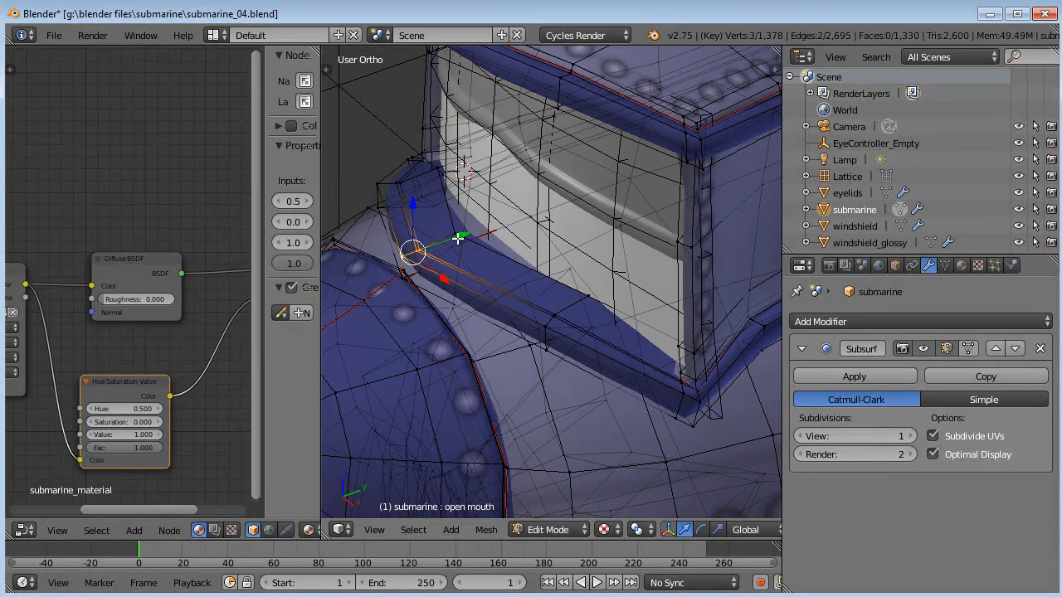
{"action": "key", "text": "g"}
{"action": "key", "text": "y"}
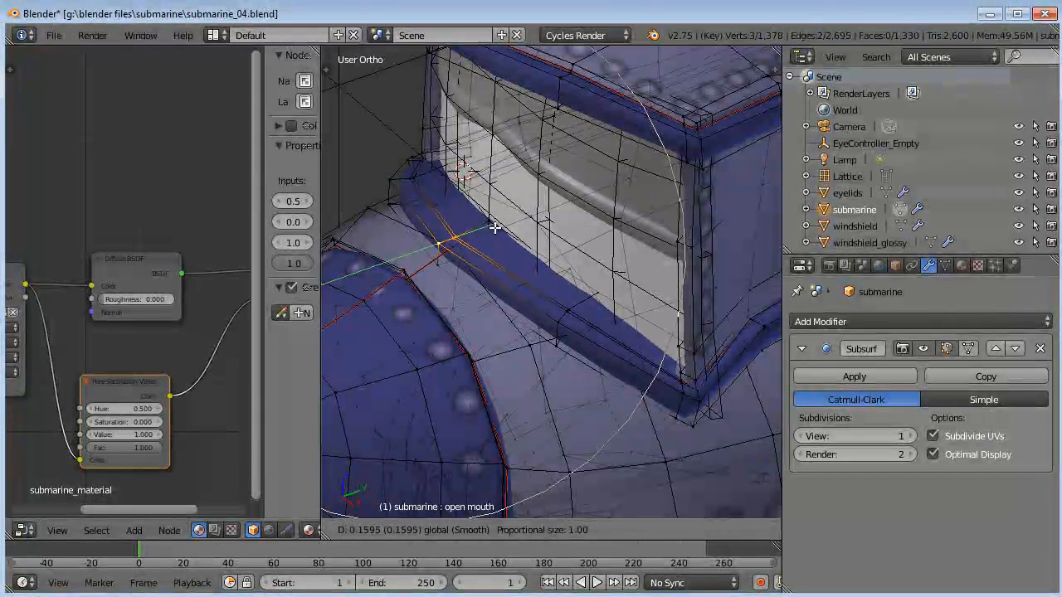
{"action": "left_click", "coordinate": [512, 225]}
{"action": "middle_click_drag", "start_coordinate": [512, 226], "coordinate": [453, 264]}
{"action": "key", "text": "g"}
{"action": "key", "text": "y"}
{"action": "left_click", "coordinate": [514, 236]}
Step: Back in Object Mode, set the open mouth shape key value to 1.000 in Object Data
{"action": "left_click", "coordinate": [945, 265]}
{"action": "scroll", "coordinate": [903, 512], "scroll_direction": "down", "scroll_amount": 4}
{"action": "key", "text": "Tab"}
{"action": "middle_click_drag", "start_coordinate": [500, 282], "coordinate": [504, 400]}
{"action": "middle_click_drag", "start_coordinate": [503, 400], "coordinate": [533, 264], "text": "shift"}
{"action": "scroll", "coordinate": [531, 352], "scroll_direction": "down", "scroll_amount": 3}
{"action": "middle_click_drag", "start_coordinate": [517, 345], "coordinate": [481, 263]}
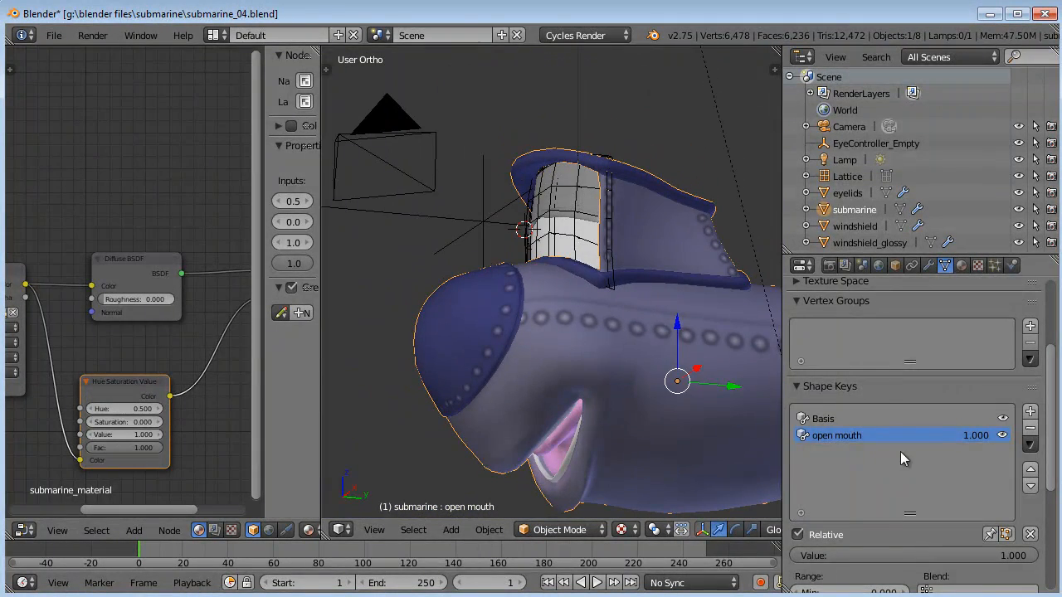
{"action": "left_click_drag", "start_coordinate": [758, 560], "coordinate": [1008, 560]}
{"action": "middle_click_drag", "start_coordinate": [702, 349], "coordinate": [500, 350]}
Step: Smoothly move a cabin vertex along Y to hug the windshield, then select the eye controller empty
{"action": "key", "text": "Tab"}
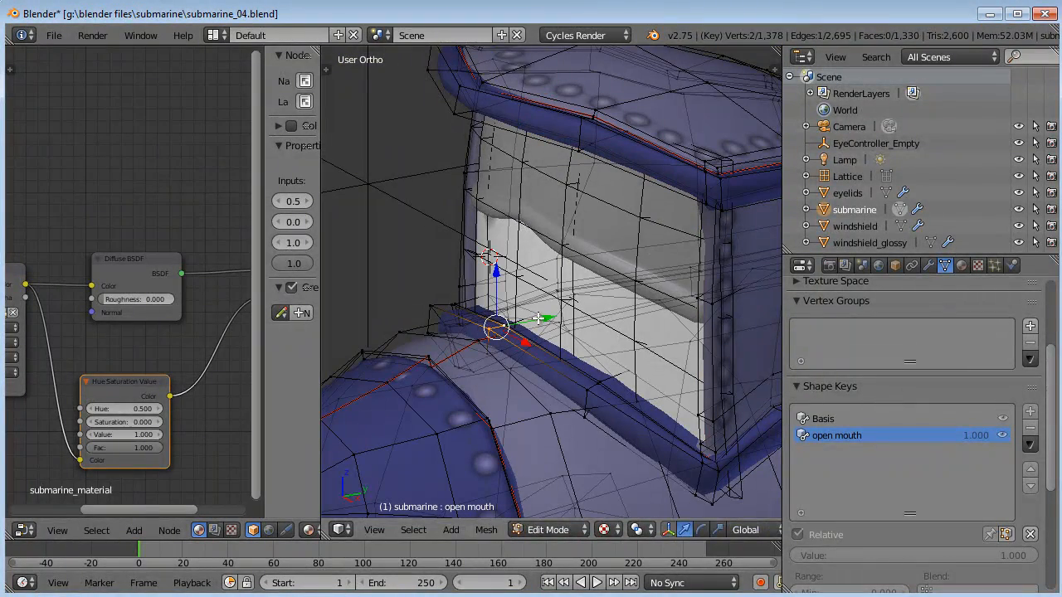
{"action": "middle_click_drag", "start_coordinate": [538, 318], "coordinate": [485, 205]}
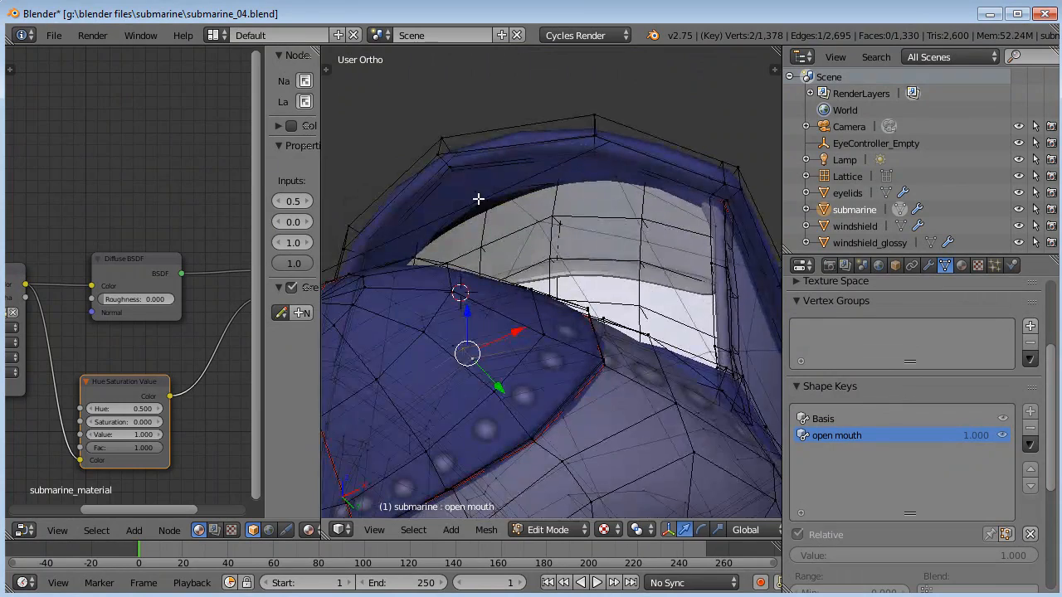
{"action": "key", "text": "g"}
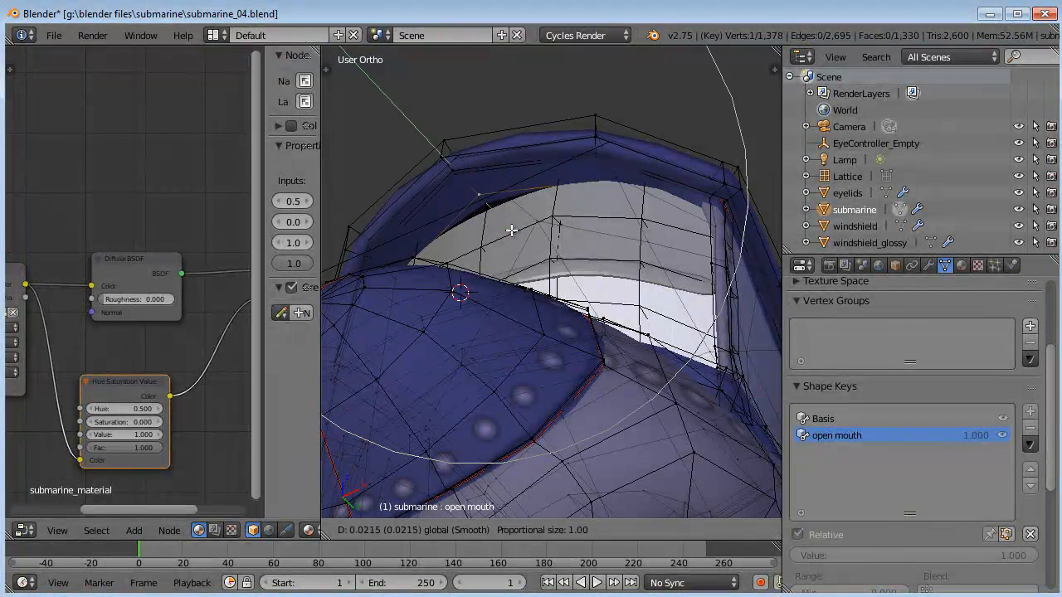
{"action": "key", "text": "y"}
{"action": "scroll", "coordinate": [512, 230], "scroll_direction": "up", "scroll_amount": 9}
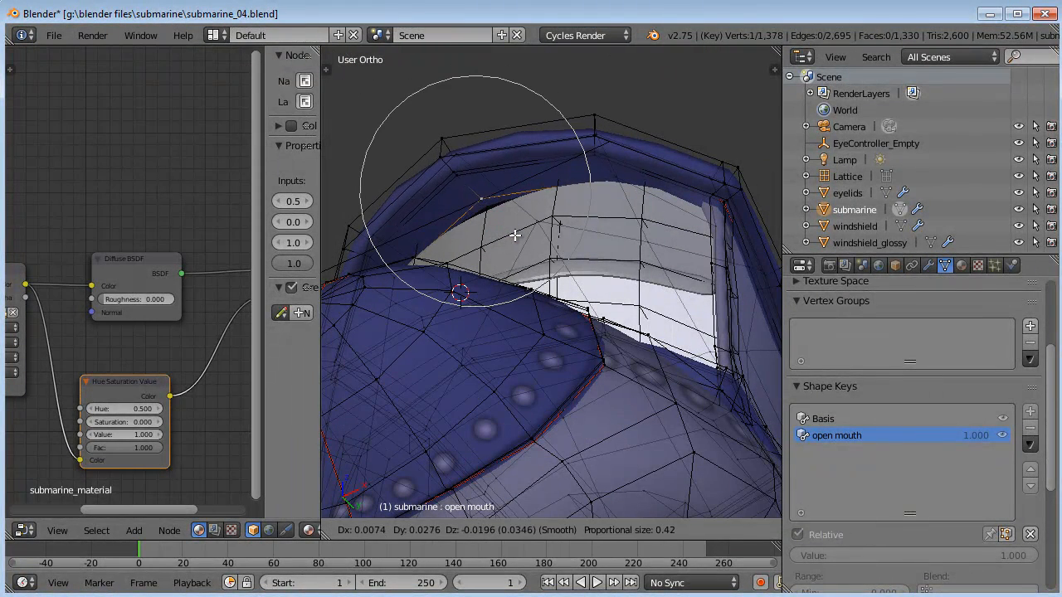
{"action": "scroll", "coordinate": [522, 243], "scroll_direction": "up", "scroll_amount": 6}
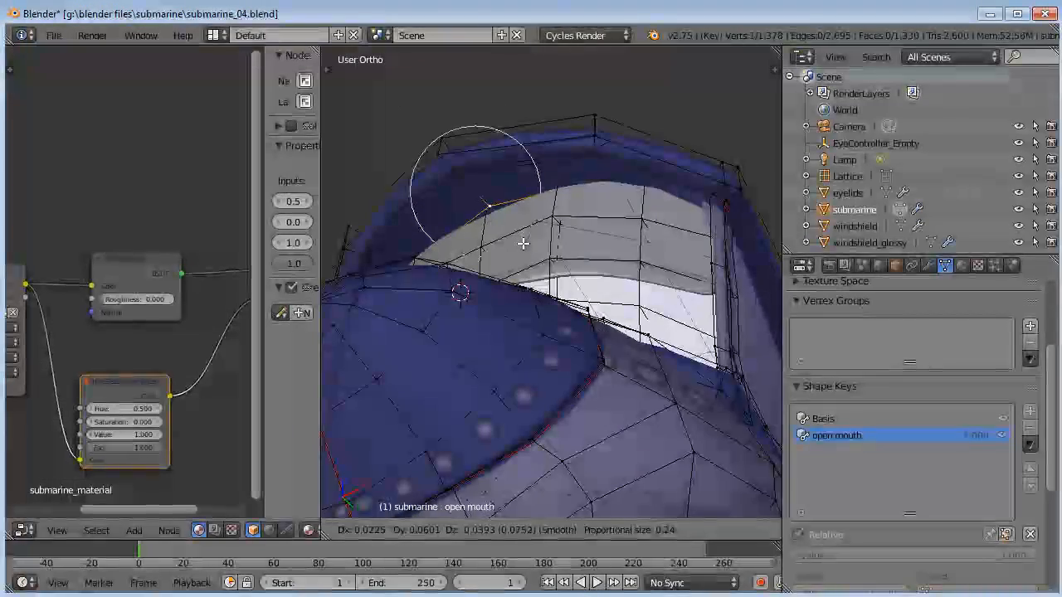
{"action": "left_click", "coordinate": [533, 252]}
{"action": "scroll", "coordinate": [533, 252], "scroll_direction": "down", "scroll_amount": 2}
{"action": "middle_click_drag", "start_coordinate": [533, 252], "coordinate": [573, 349]}
{"action": "key", "text": "Tab"}
{"action": "scroll", "coordinate": [614, 324], "scroll_direction": "down", "scroll_amount": 4}
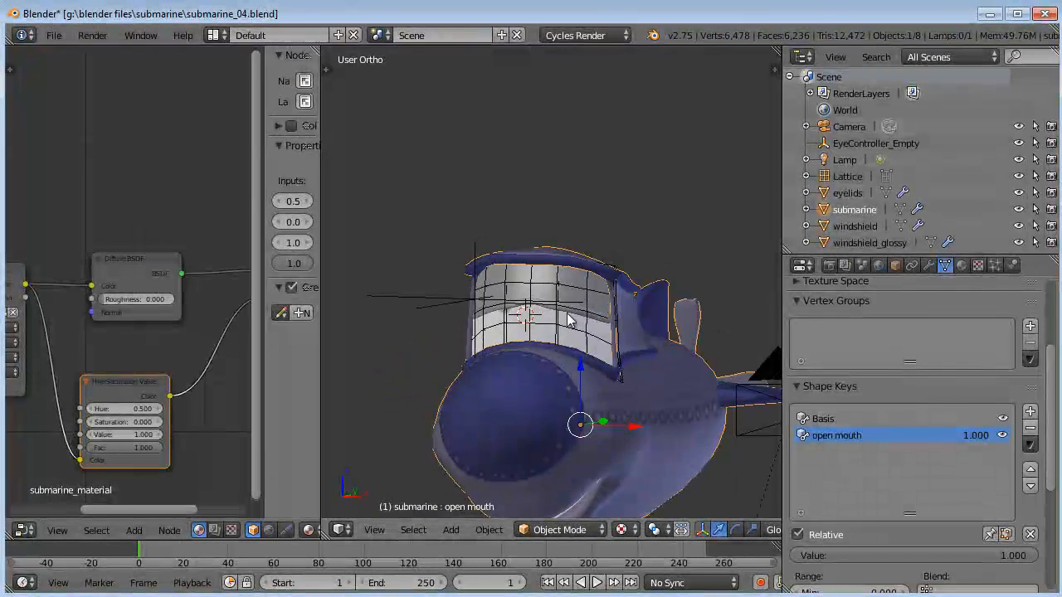
{"action": "right_click", "coordinate": [482, 300]}
{"action": "scroll", "coordinate": [581, 303], "scroll_direction": "up", "scroll_amount": 4}
Step: Select the eyelids object and hide it
{"action": "right_click", "coordinate": [599, 305]}
{"action": "key", "text": "h"}
{"action": "scroll", "coordinate": [600, 304], "scroll_direction": "down", "scroll_amount": 2}
{"action": "middle_click_drag", "start_coordinate": [600, 304], "coordinate": [597, 336]}
Step: Select the eye controller empty and clear its location with Alt+G
{"action": "right_click", "coordinate": [498, 289]}
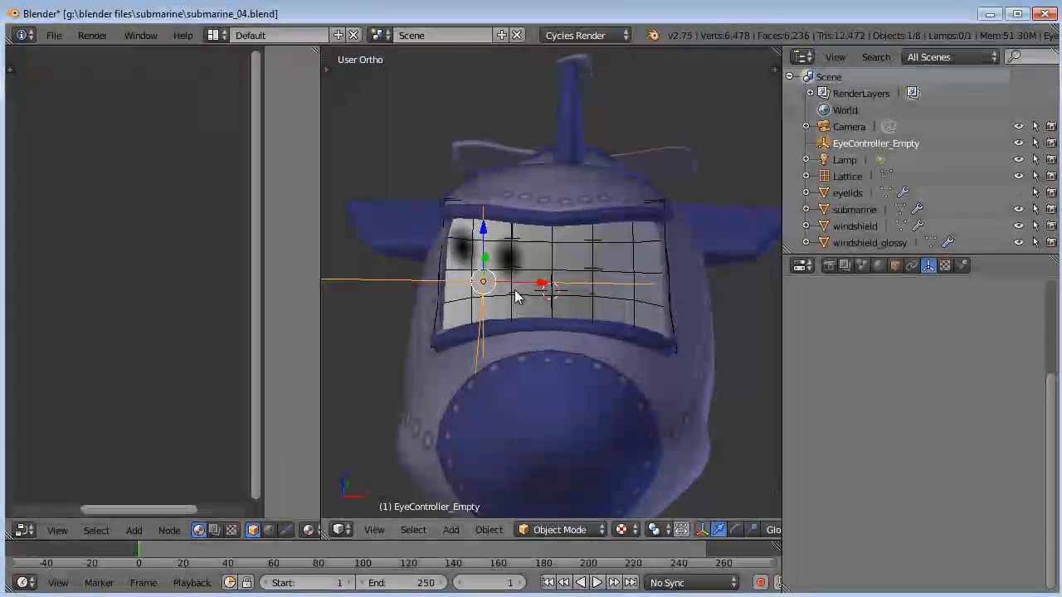
{"action": "key", "text": "alt+g"}
{"action": "key", "text": "KP_3"}
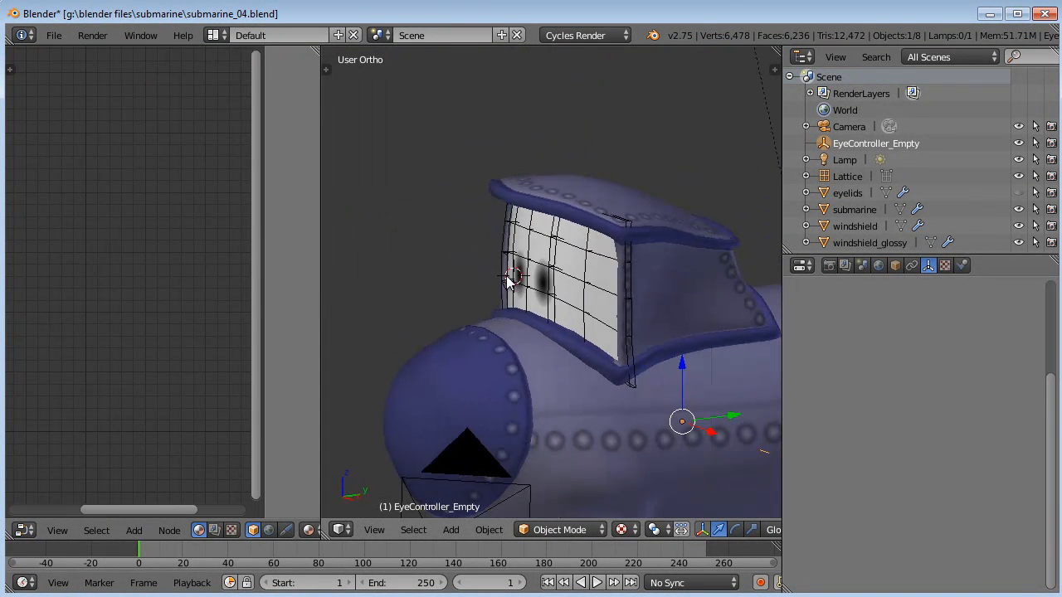
{"action": "key", "text": "g"}
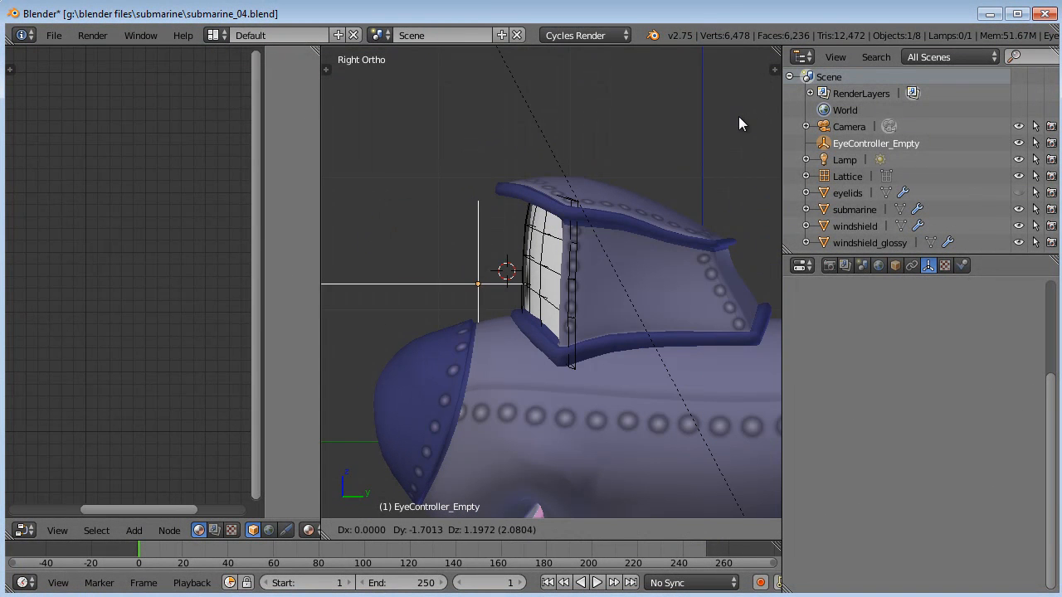
{"action": "right_click", "coordinate": [730, 117]}
{"action": "middle_click_drag", "start_coordinate": [730, 117], "coordinate": [655, 313]}
Step: Scale the eye controller 1.1 along X and move it onto the windshield
{"action": "key", "text": "s"}
{"action": "key", "text": "x"}
{"action": "left_click", "coordinate": [649, 294]}
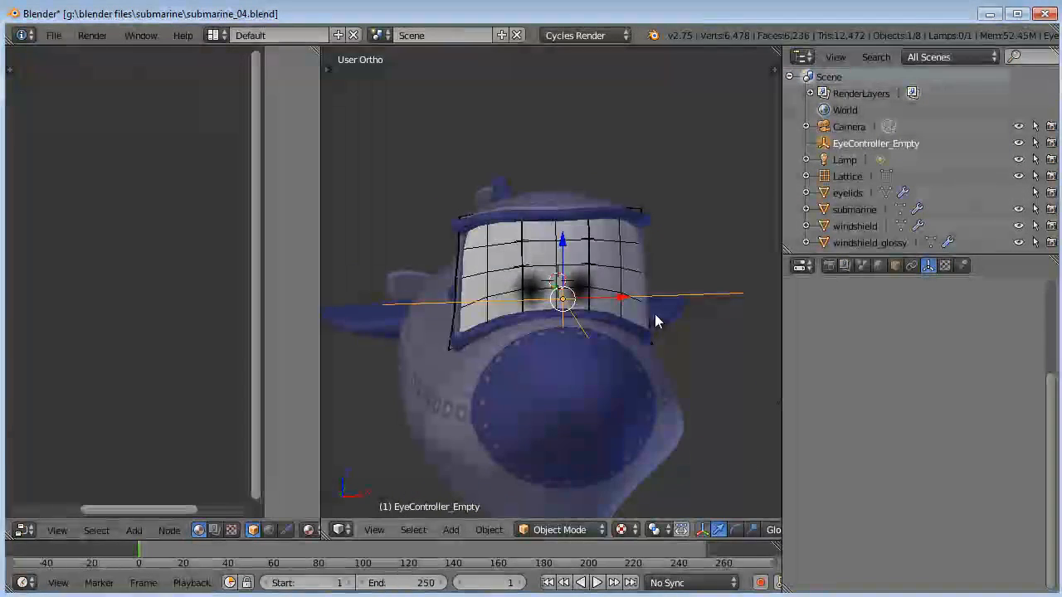
{"action": "key", "text": "g"}
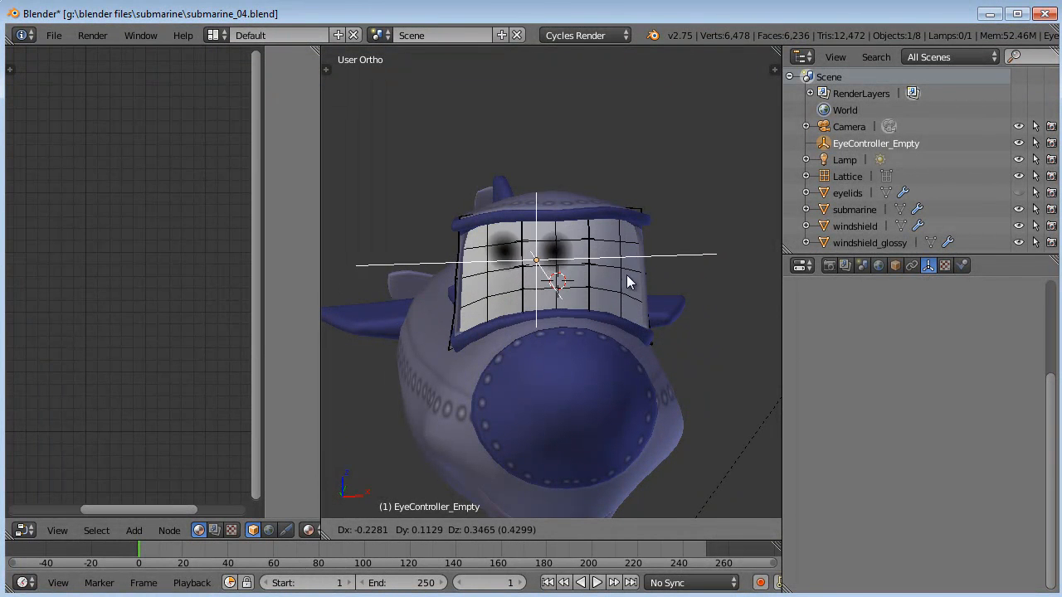
{"action": "left_click", "coordinate": [698, 285]}
{"action": "mouse_move", "coordinate": [698, 285]}
{"action": "middle_mouse_down"}
{"action": "mouse_move", "coordinate": [625, 336]}
{"action": "mouse_move", "coordinate": [590, 301]}
{"action": "middle_mouse_up"}
{"action": "scroll", "coordinate": [616, 329], "scroll_direction": "down", "scroll_amount": 1}
Step: Try a Rendered preview, return to Solid shading, and select windshield_glossy
{"action": "left_click", "coordinate": [626, 530]}
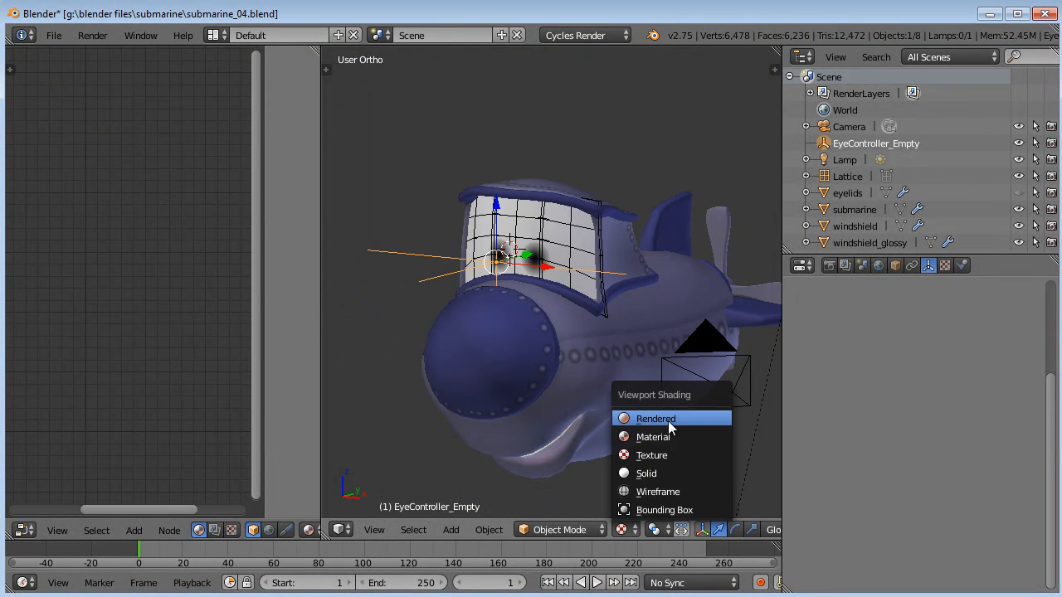
{"action": "left_click", "coordinate": [669, 424]}
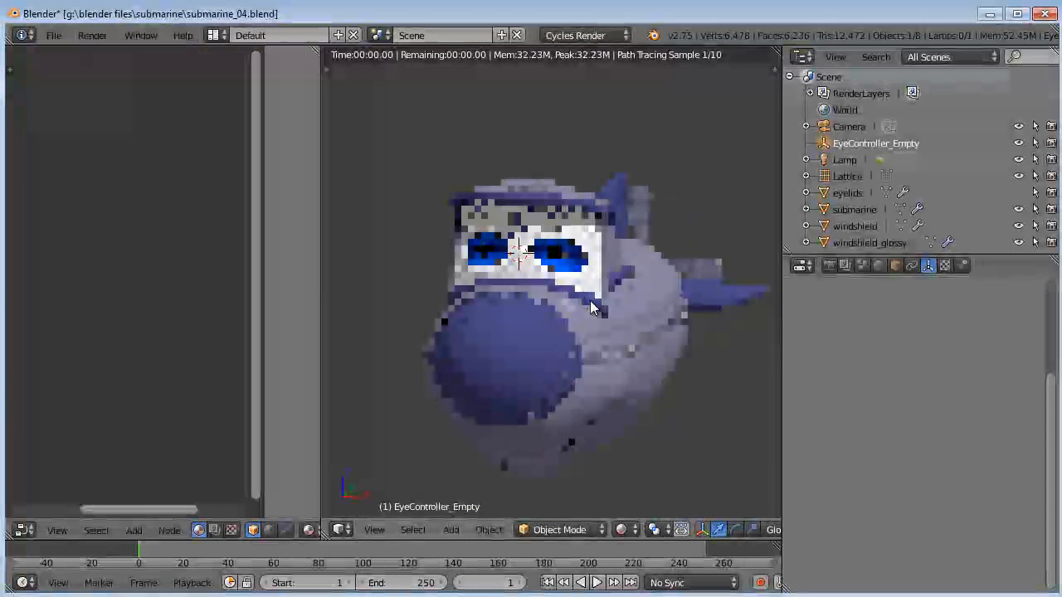
{"action": "key", "text": "shift+z"}
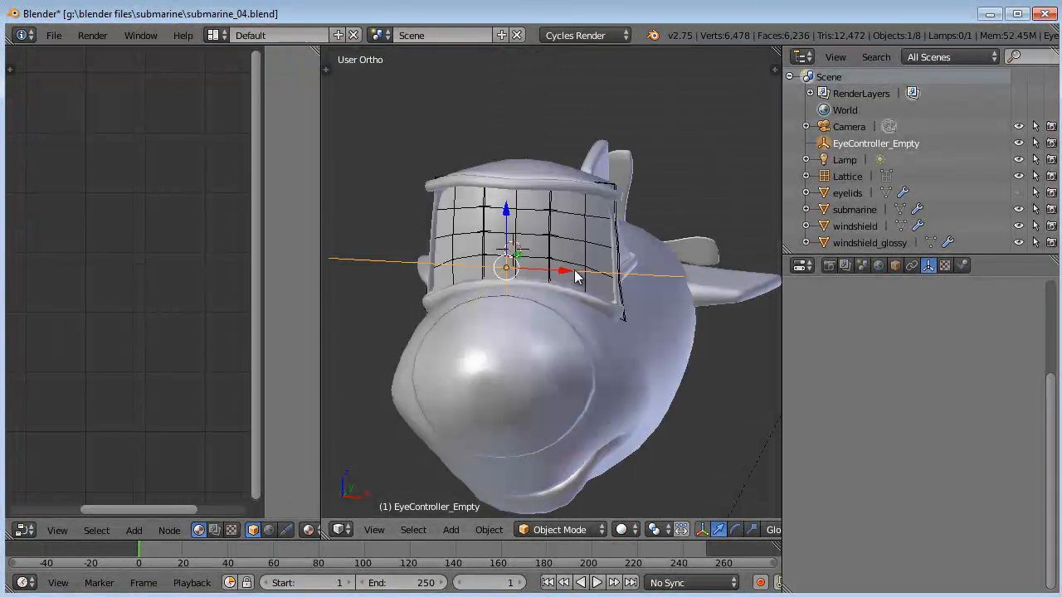
{"action": "right_click", "coordinate": [553, 226]}
{"action": "right_click", "coordinate": [582, 266]}
{"action": "middle_click_drag", "start_coordinate": [574, 265], "coordinate": [532, 286]}
Step: Compare Texture and Material shading, settling on Texture with windshield_glossy selected
{"action": "left_click", "coordinate": [628, 529]}
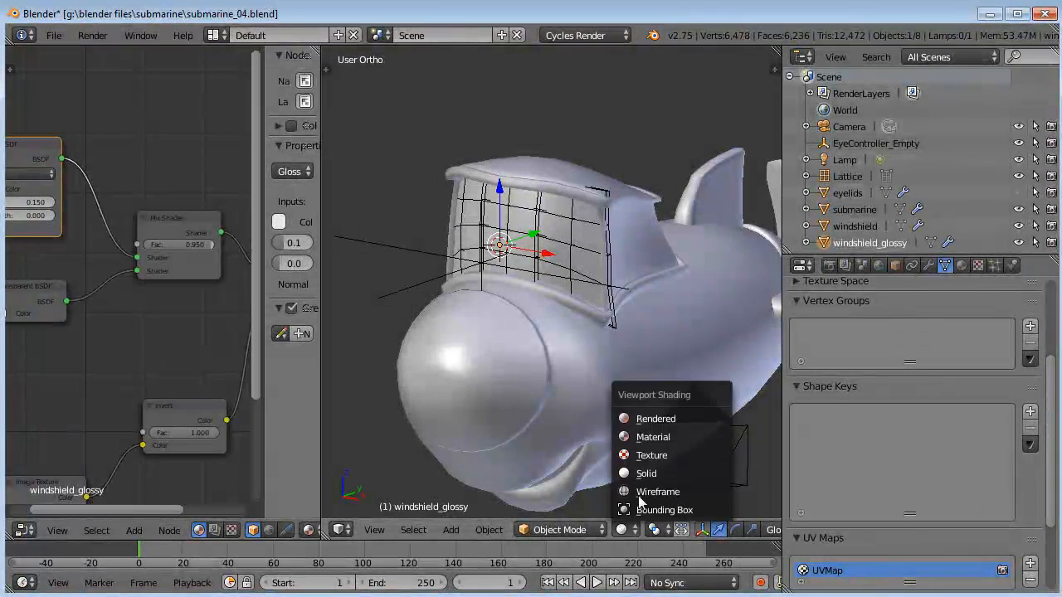
{"action": "left_click", "coordinate": [651, 455]}
{"action": "middle_click_drag", "start_coordinate": [651, 458], "coordinate": [586, 373]}
{"action": "left_click", "coordinate": [618, 529]}
{"action": "left_click", "coordinate": [641, 437]}
{"action": "middle_click_drag", "start_coordinate": [555, 283], "coordinate": [558, 283]}
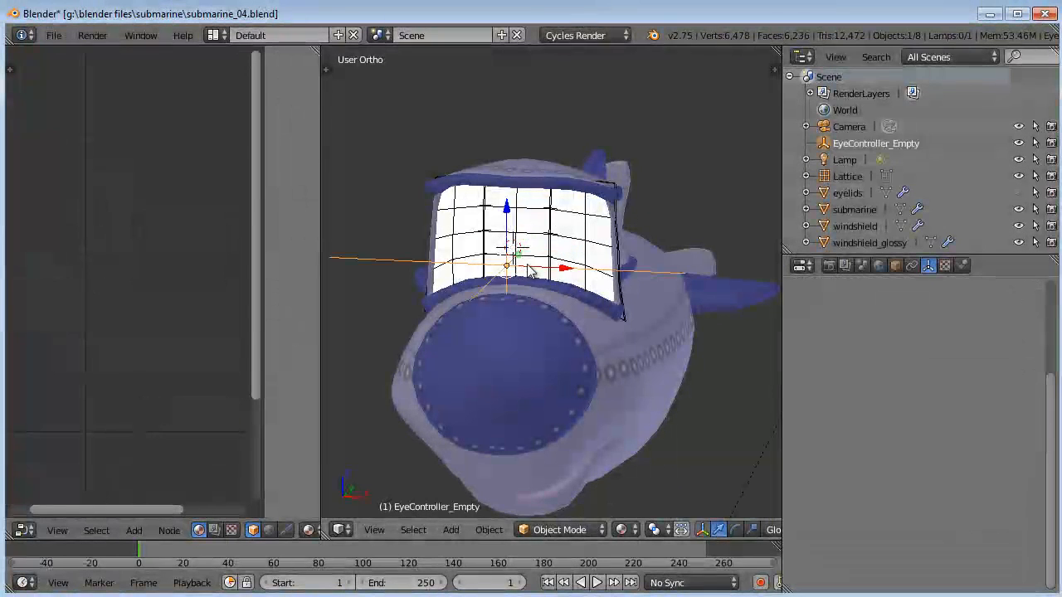
{"action": "key", "text": "g"}
{"action": "key", "text": "Escape"}
{"action": "left_click", "coordinate": [626, 530]}
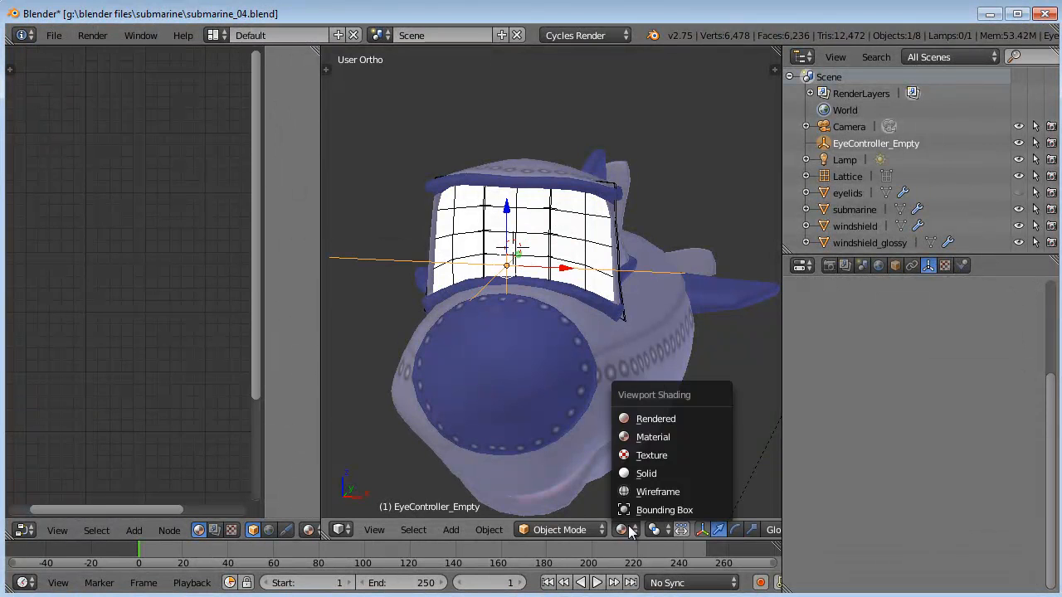
{"action": "left_click", "coordinate": [651, 456]}
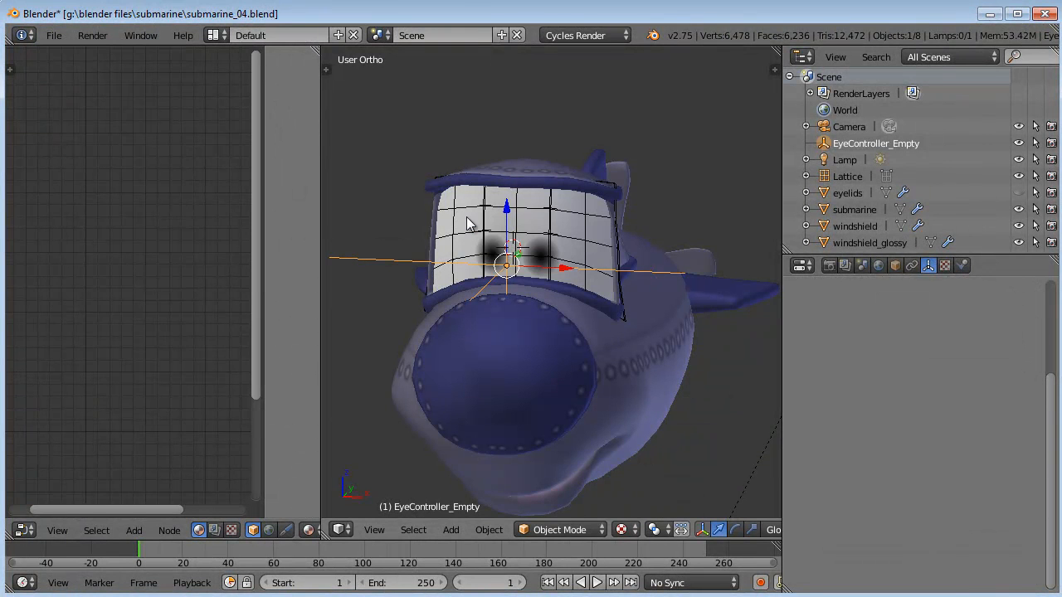
{"action": "right_click", "coordinate": [466, 220]}
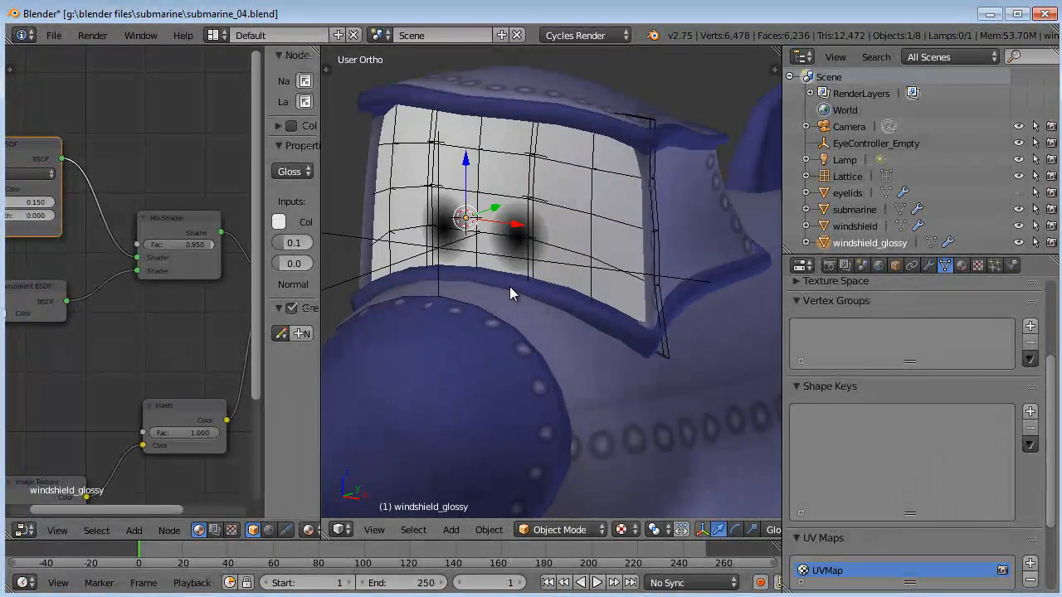
Step: Connect the Invert node's Color output to the Material Output Displacement
{"action": "scroll", "coordinate": [506, 229], "scroll_direction": "up", "scroll_amount": 4}
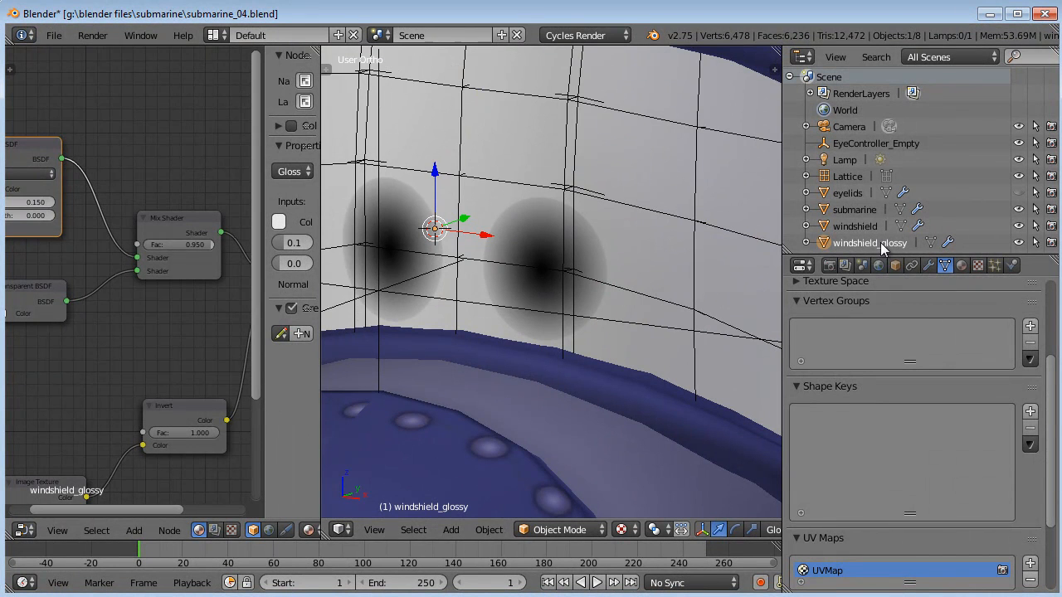
{"action": "scroll", "coordinate": [234, 328], "scroll_direction": "down", "scroll_amount": 4}
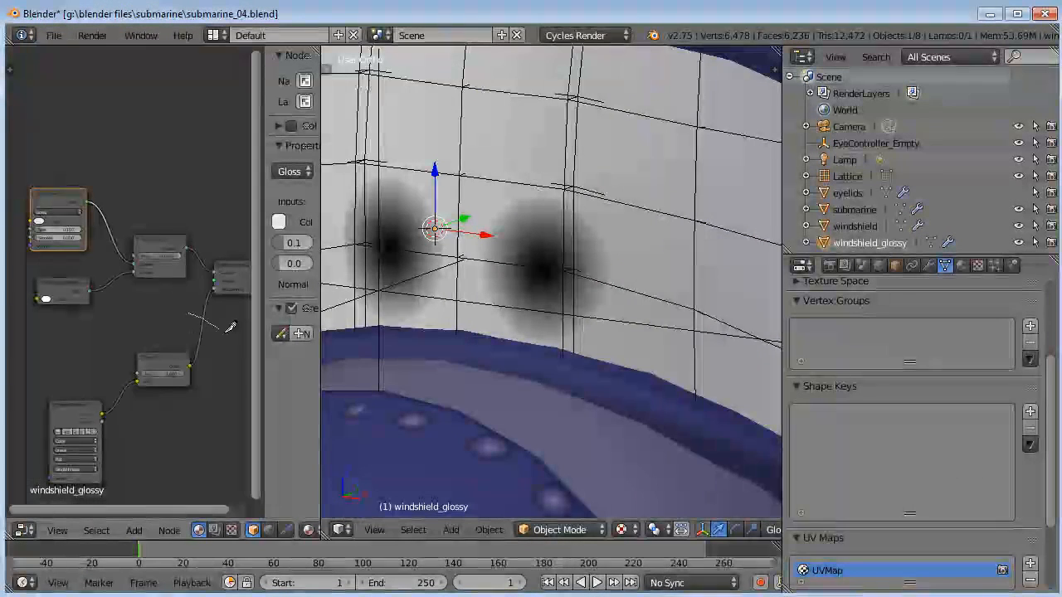
{"action": "left_click_drag", "start_coordinate": [214, 289], "coordinate": [190, 365]}
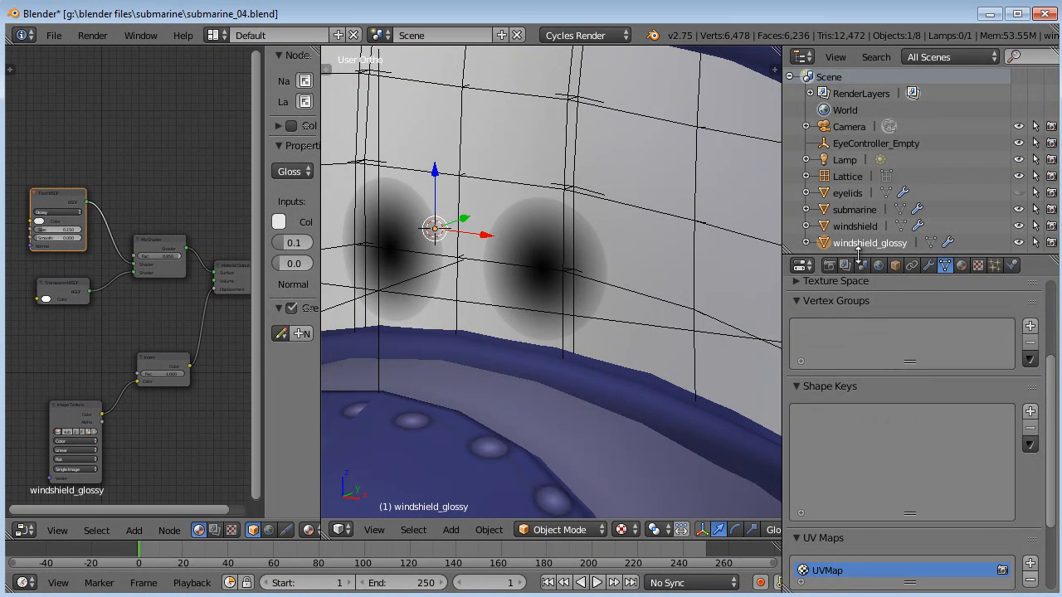
{"action": "scroll", "coordinate": [497, 268], "scroll_direction": "down", "scroll_amount": 3}
Step: On the windshield object, move the UVProject modifier below the Lattice modifier
{"action": "left_click", "coordinate": [864, 226]}
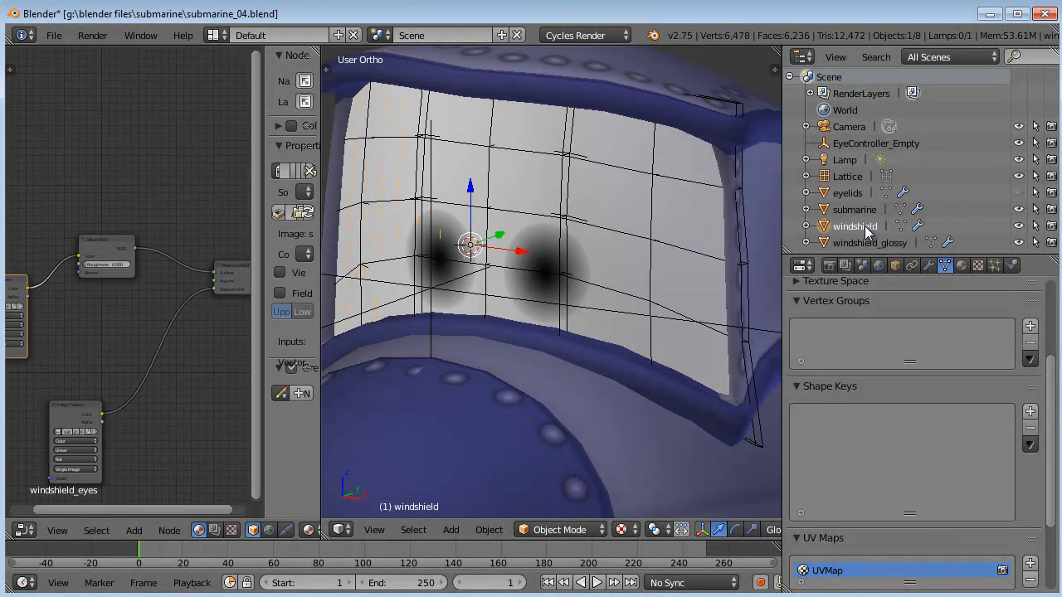
{"action": "left_click", "coordinate": [875, 242]}
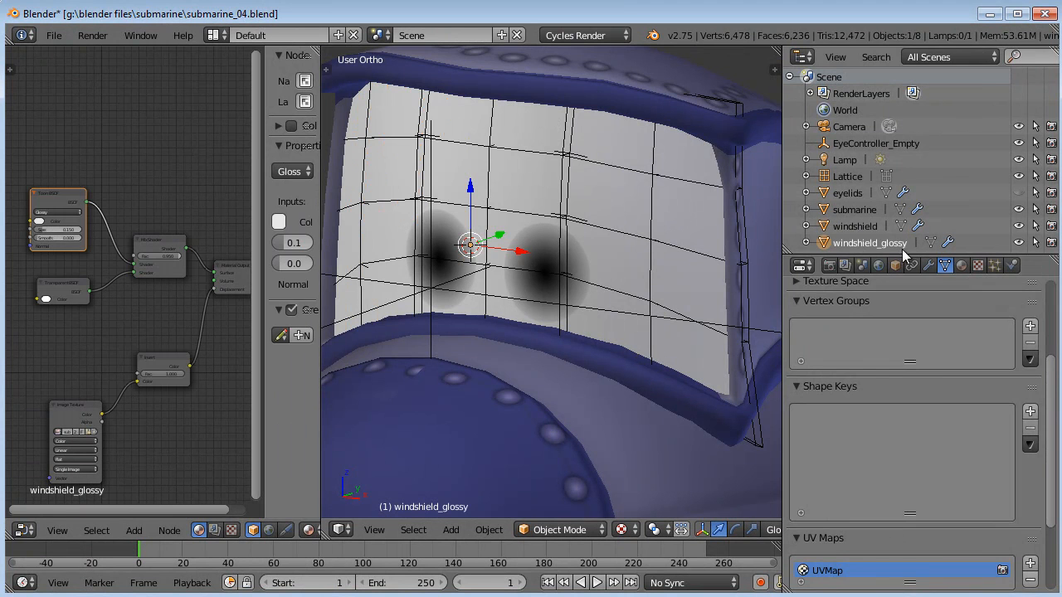
{"action": "left_click", "coordinate": [929, 265]}
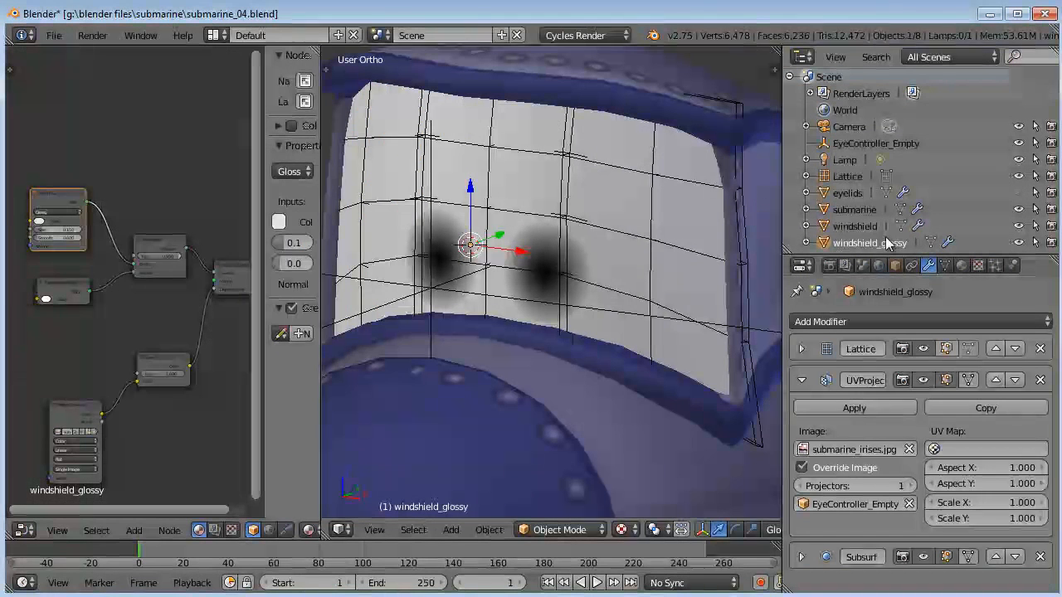
{"action": "left_click", "coordinate": [854, 226]}
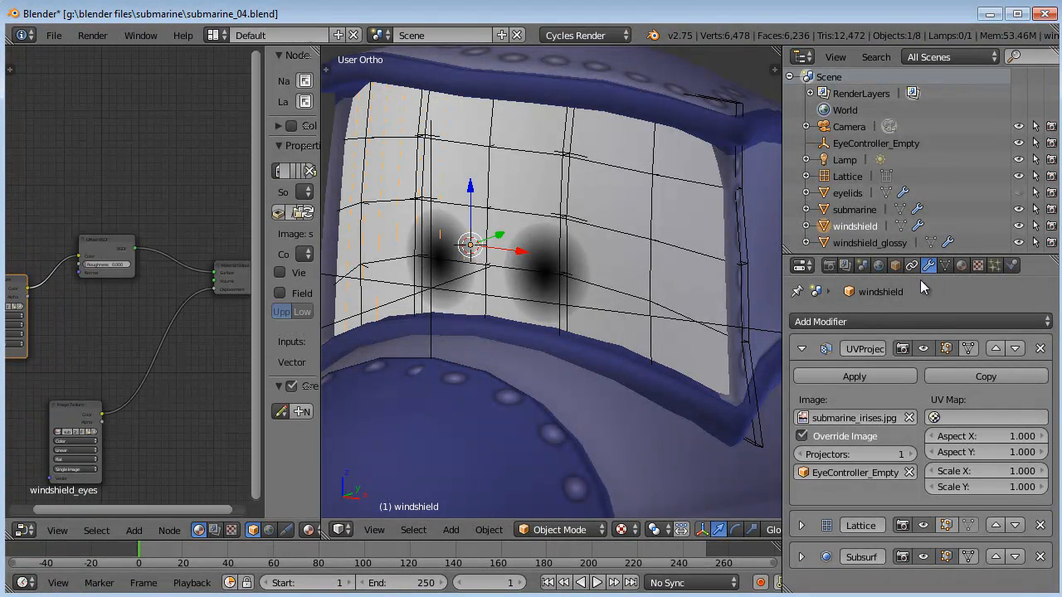
{"action": "left_click", "coordinate": [1013, 349]}
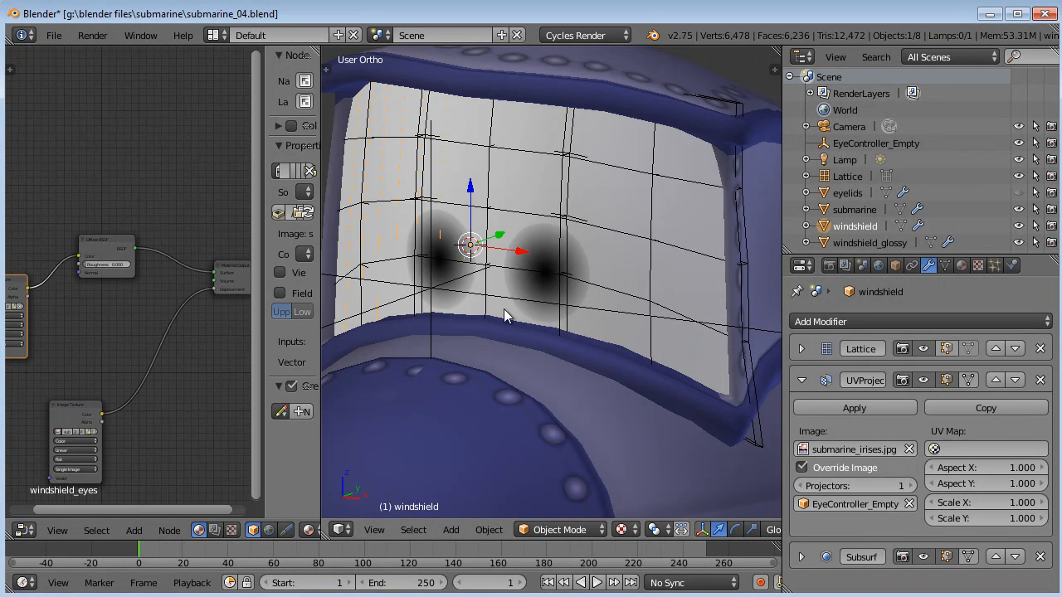
{"action": "scroll", "coordinate": [503, 308], "scroll_direction": "down", "scroll_amount": 3}
{"action": "left_click", "coordinate": [624, 529]}
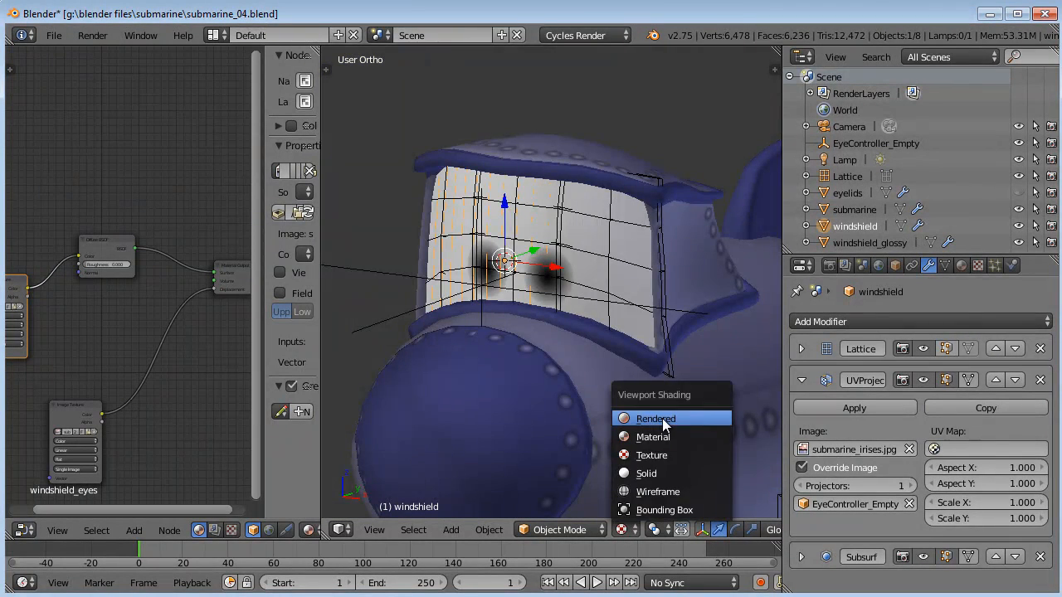
Step: Show a Rendered preview in front view and select EyeController_Empty in the Outliner
{"action": "left_click", "coordinate": [663, 420]}
{"action": "scroll", "coordinate": [547, 357], "scroll_direction": "down", "scroll_amount": 4}
{"action": "key", "text": "KP_1"}
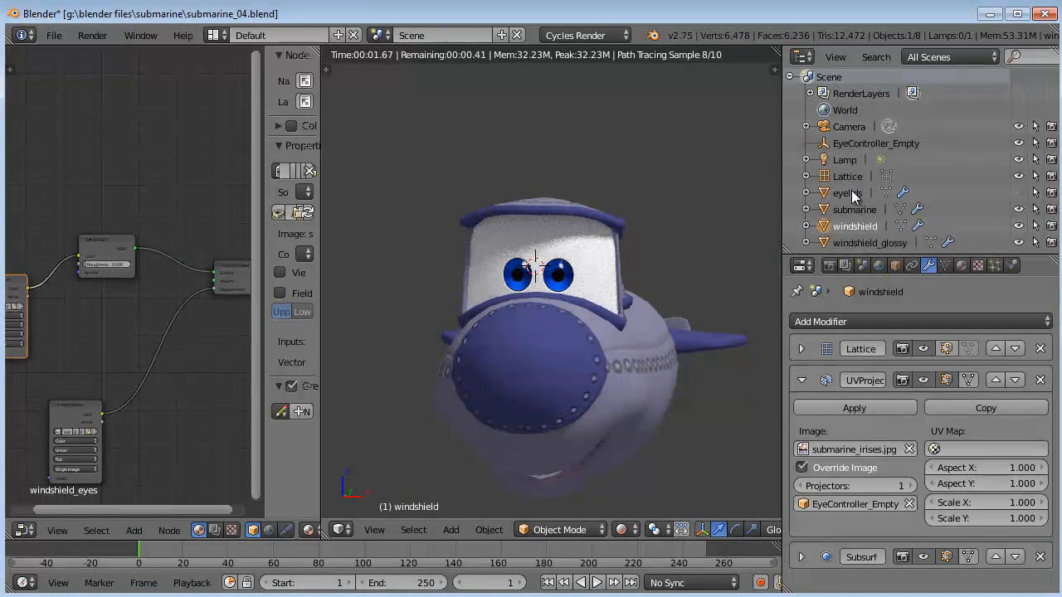
{"action": "left_click_drag", "start_coordinate": [908, 253], "coordinate": [907, 274]}
{"action": "left_click", "coordinate": [880, 144]}
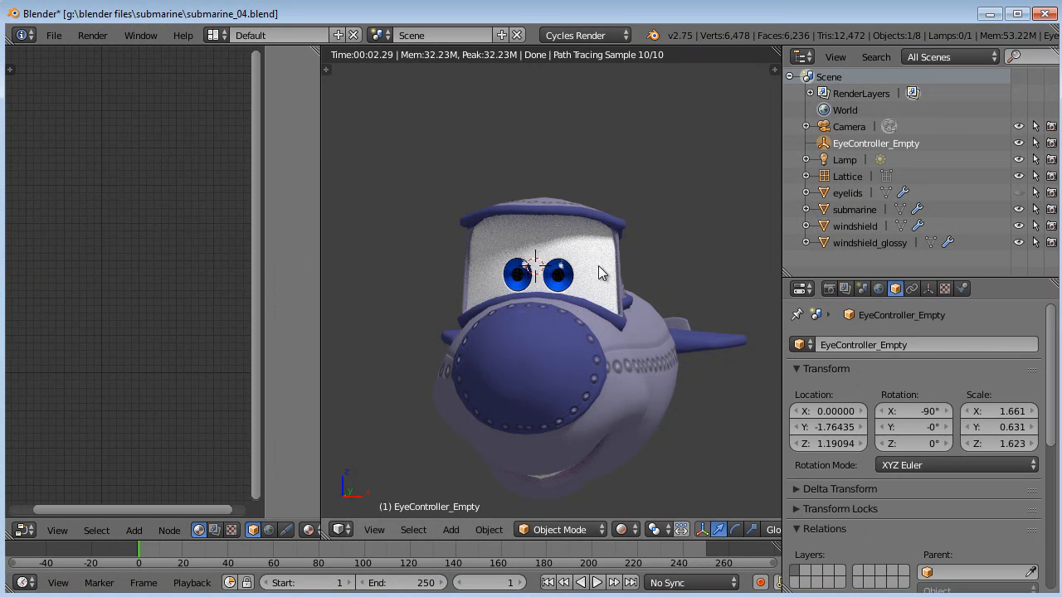
Step: Move, rotate and move the eye controller again to shift the eyes' gaze
{"action": "key", "text": "g"}
{"action": "left_click", "coordinate": [624, 278]}
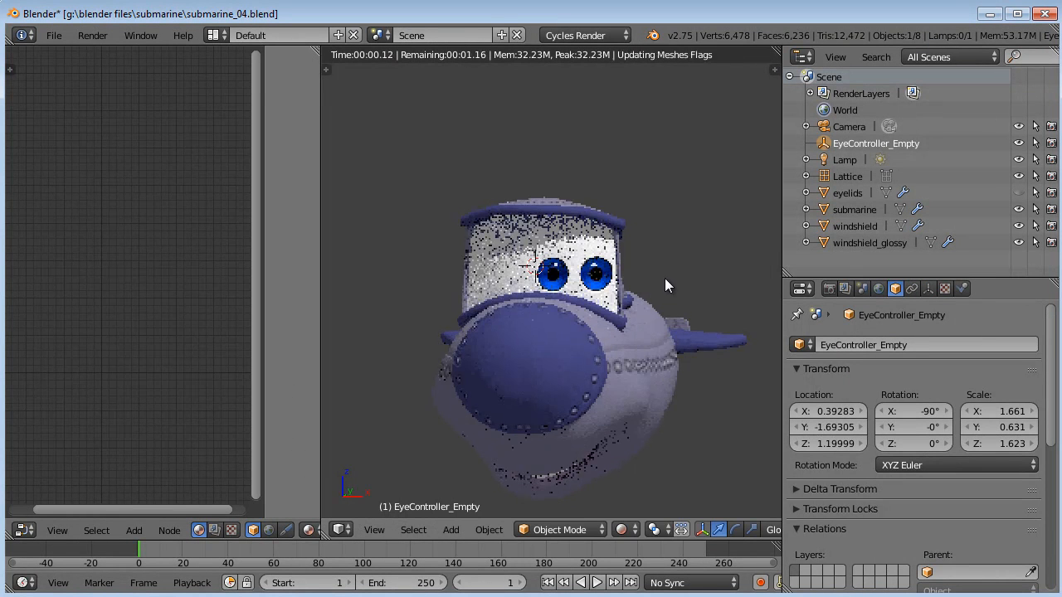
{"action": "key", "text": "r"}
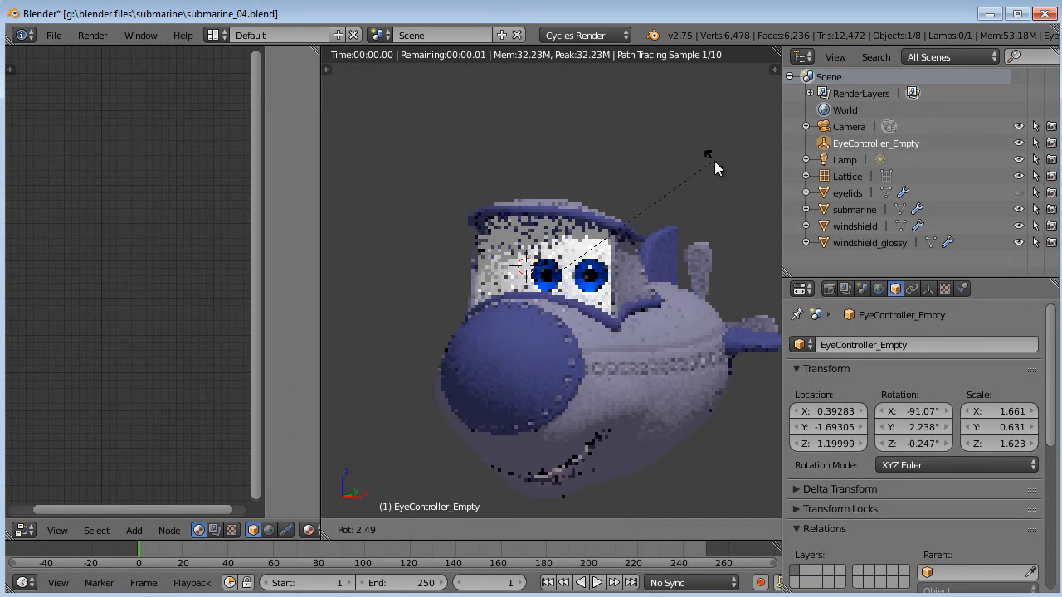
{"action": "left_click", "coordinate": [715, 188]}
{"action": "key", "text": "g"}
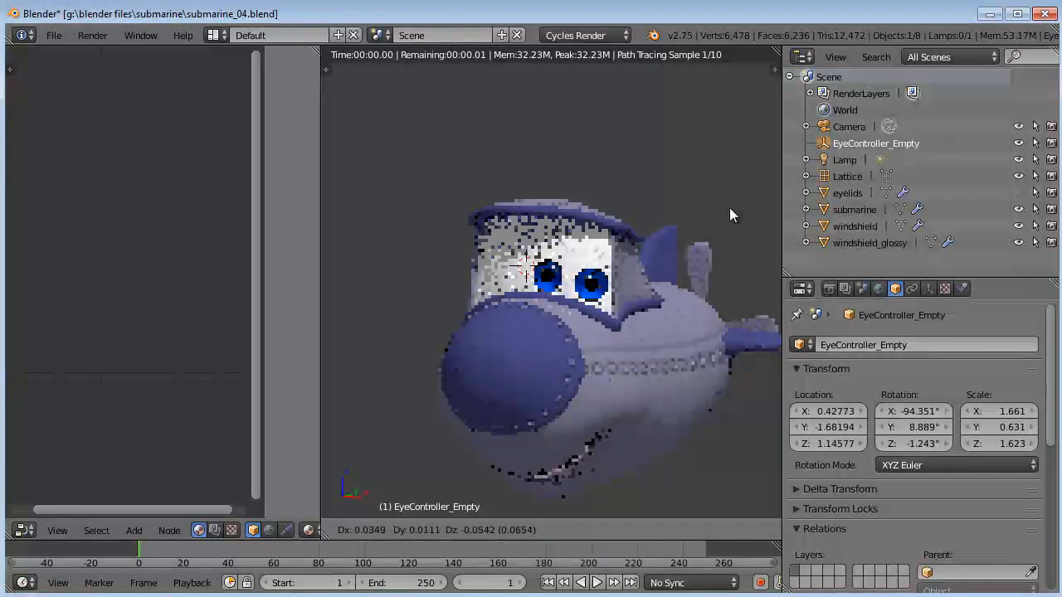
{"action": "left_click", "coordinate": [729, 219]}
{"action": "scroll", "coordinate": [683, 261], "scroll_direction": "up", "scroll_amount": 3}
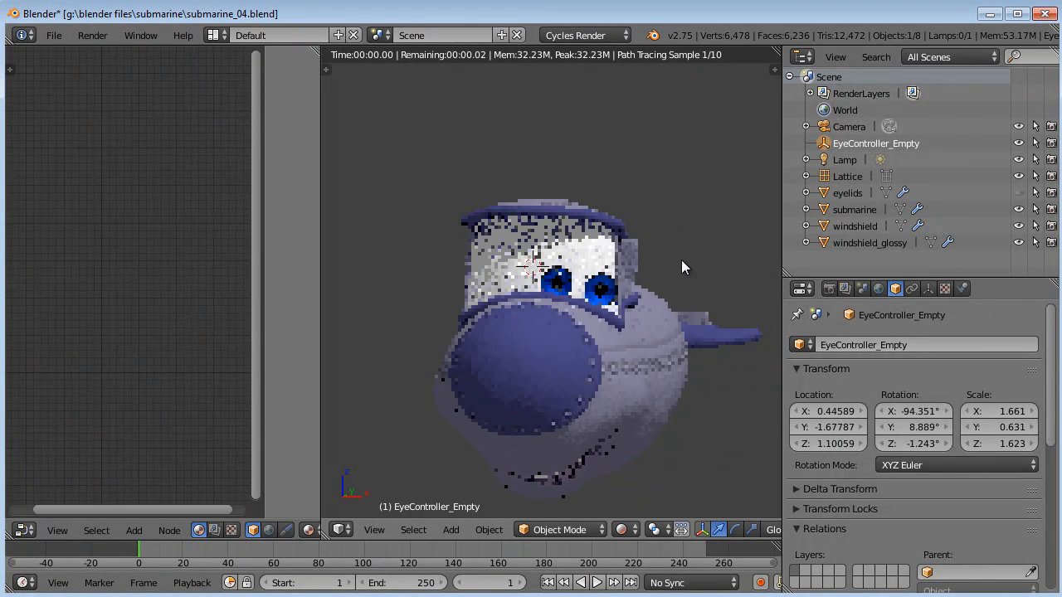
{"action": "middle_click_drag", "start_coordinate": [632, 269], "coordinate": [603, 220], "text": "shift"}
{"action": "middle_click_drag", "start_coordinate": [438, 276], "coordinate": [549, 280]}
{"action": "scroll", "coordinate": [612, 310], "scroll_direction": "up", "scroll_amount": 1}
Step: Move and rotate the eye controller again, to location 0.24113, -1.71574, 1.24014
{"action": "key", "text": "g"}
{"action": "left_click", "coordinate": [543, 265]}
{"action": "key", "text": "r"}
{"action": "left_click", "coordinate": [659, 239]}
{"action": "middle_click_drag", "start_coordinate": [659, 239], "coordinate": [565, 310]}
{"action": "scroll", "coordinate": [578, 273], "scroll_direction": "up", "scroll_amount": 3}
{"action": "scroll", "coordinate": [571, 339], "scroll_direction": "down", "scroll_amount": 2}
{"action": "middle_click_drag", "start_coordinate": [581, 352], "coordinate": [583, 339], "text": "shift"}
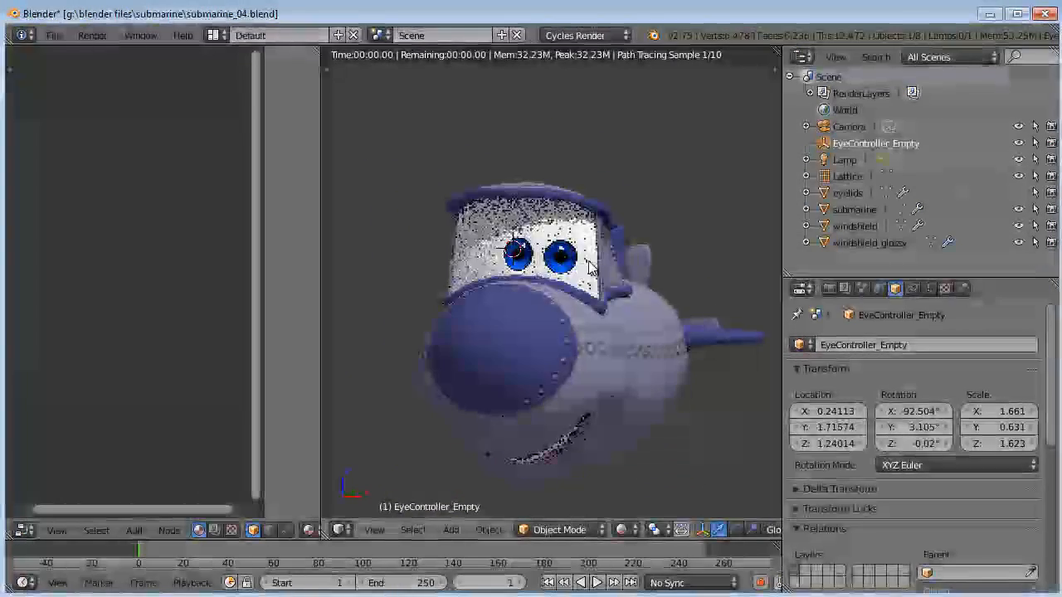
{"action": "middle_click_drag", "start_coordinate": [610, 306], "coordinate": [580, 297]}
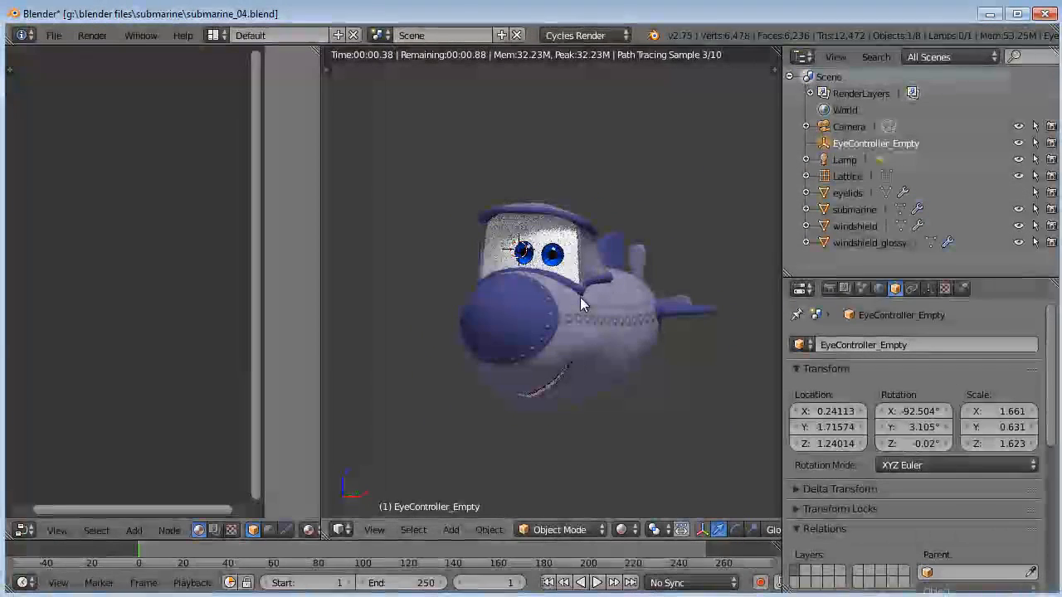
Step: Inspect the rendered submarine's tail, front and side, then save submarine_04.blend
{"action": "middle_click_drag", "start_coordinate": [621, 330], "coordinate": [592, 329]}
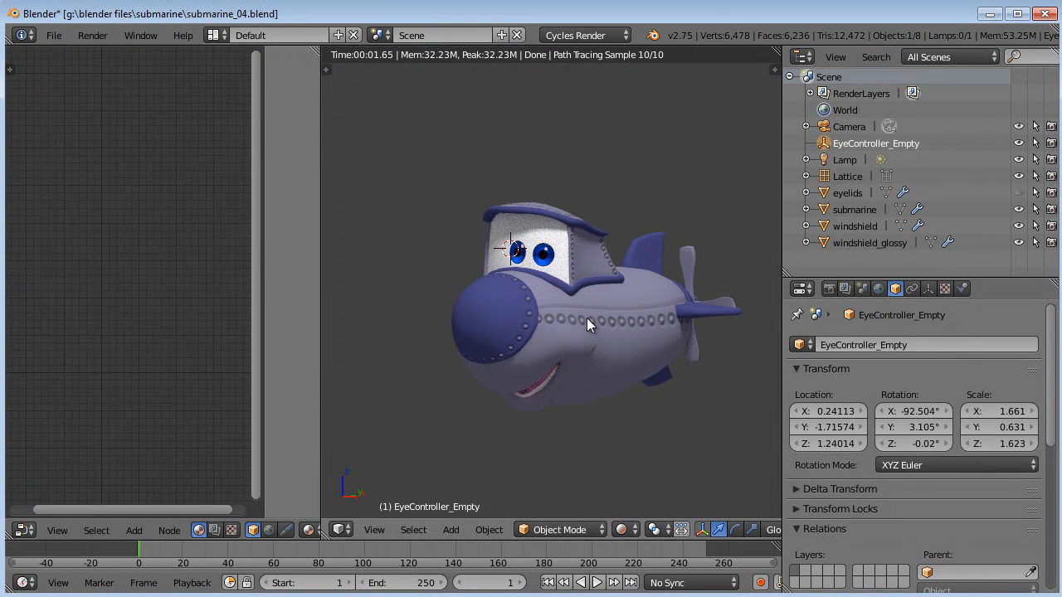
{"action": "middle_click_drag", "start_coordinate": [535, 264], "coordinate": [556, 267]}
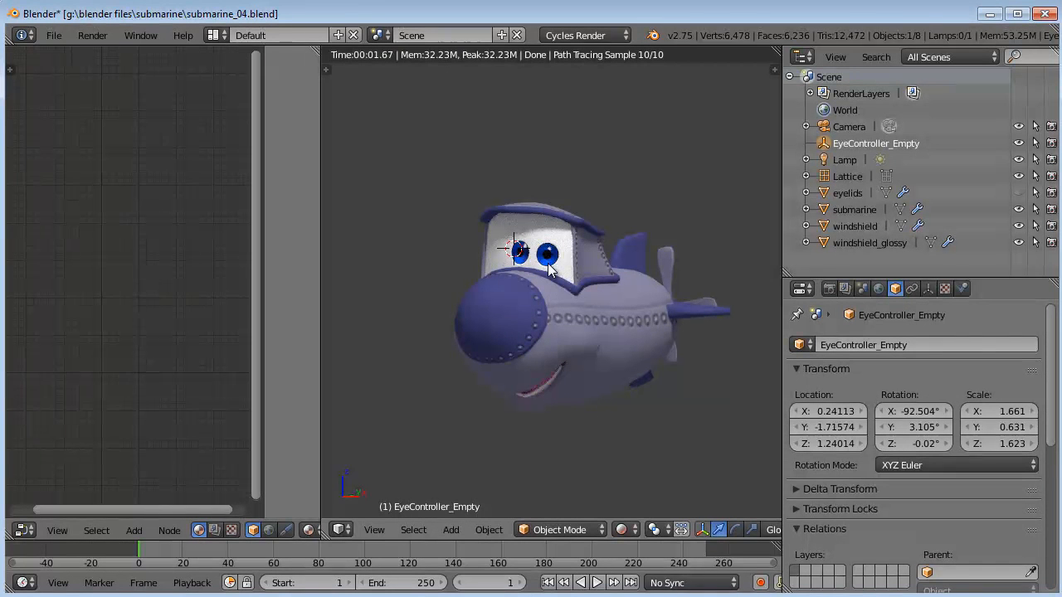
{"action": "middle_click_drag", "start_coordinate": [585, 299], "coordinate": [612, 314]}
{"action": "scroll", "coordinate": [535, 309], "scroll_direction": "up", "scroll_amount": 5}
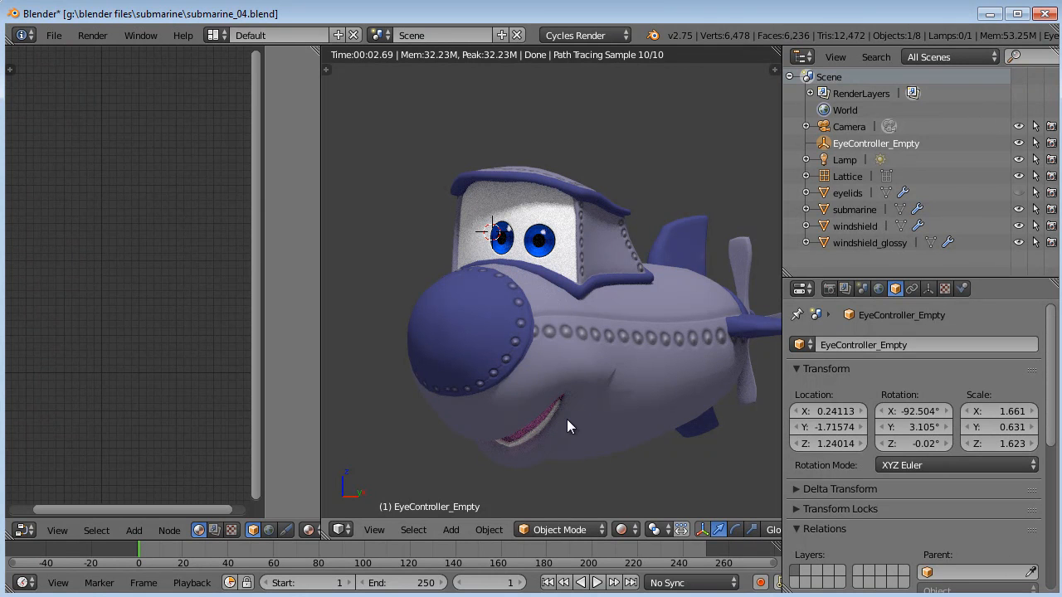
{"action": "left_click", "coordinate": [53, 36]}
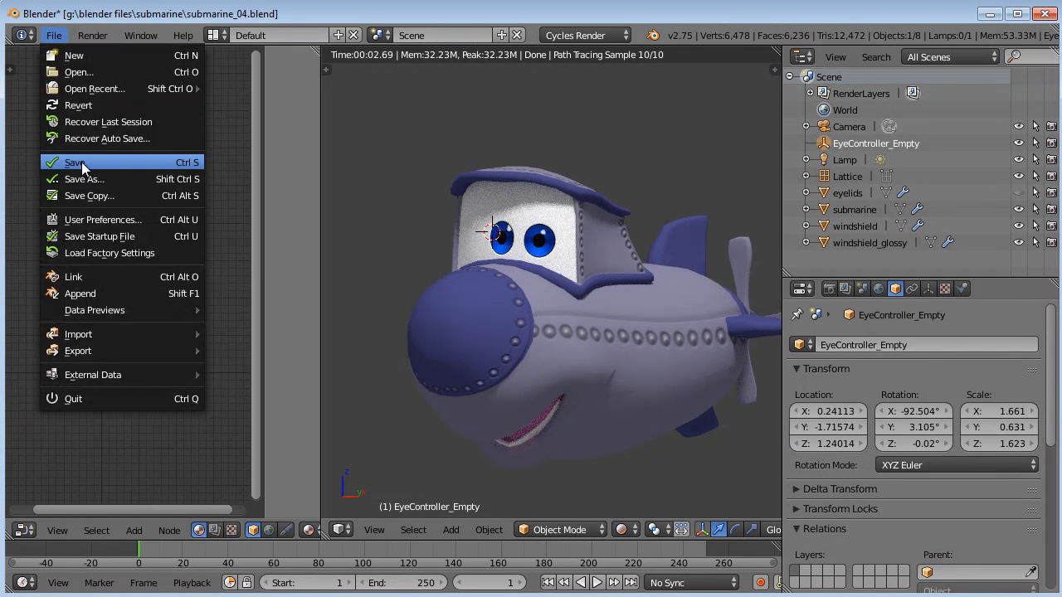
{"action": "left_click", "coordinate": [116, 163]}
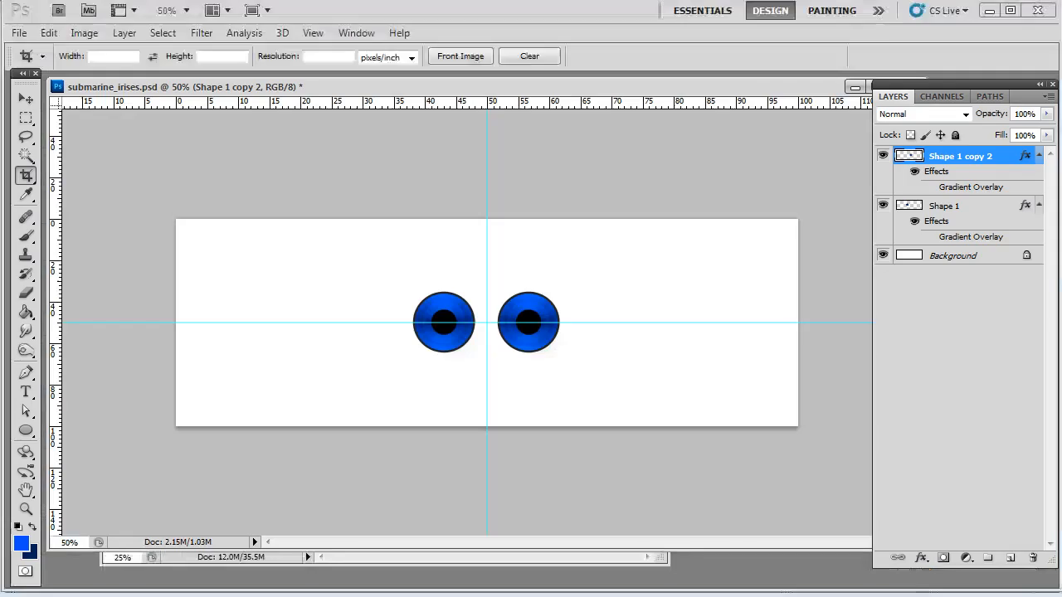
Step: On submarine_texturemap.jpg, scale the rivet row to 50% with linked width and height
{"action": "left_click", "coordinate": [855, 88]}
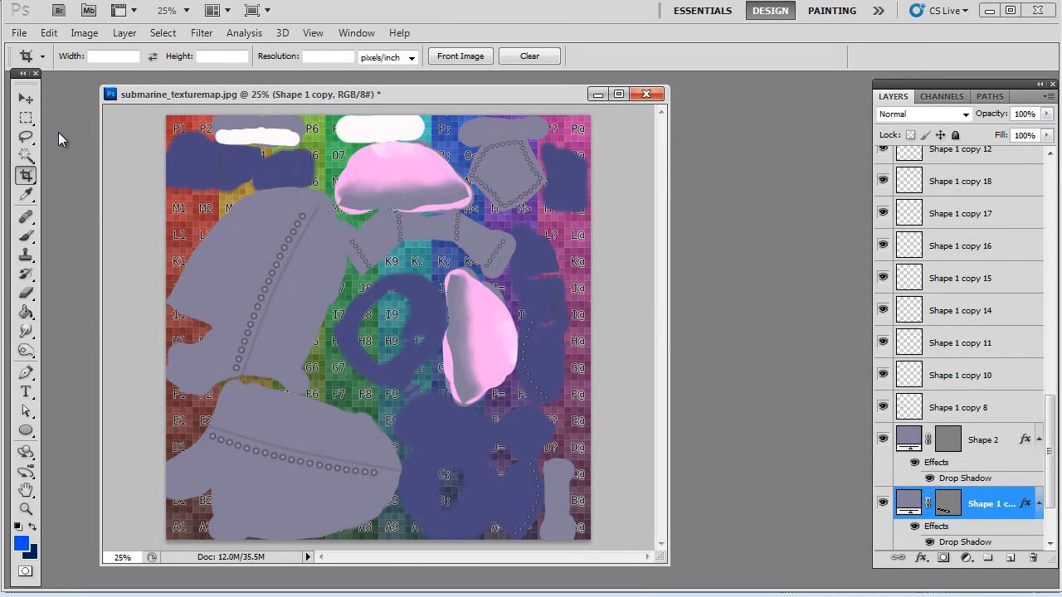
{"action": "key", "text": "v"}
{"action": "key", "text": "ctrl+plus"}
{"action": "key", "text": "ctrl+plus"}
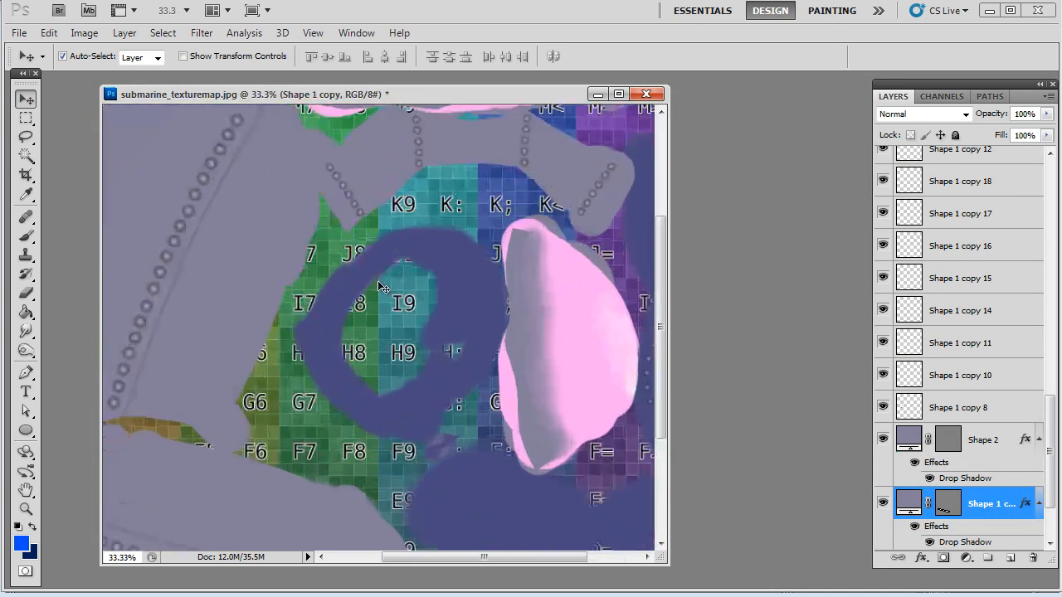
{"action": "left_click_drag", "start_coordinate": [272, 242], "coordinate": [394, 263]}
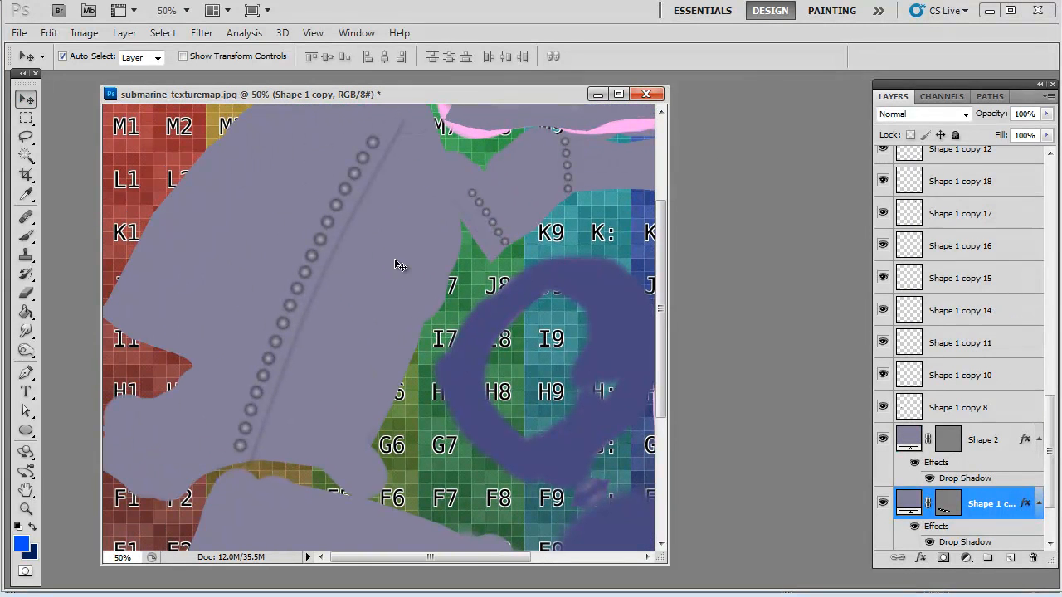
{"action": "left_click", "coordinate": [369, 160]}
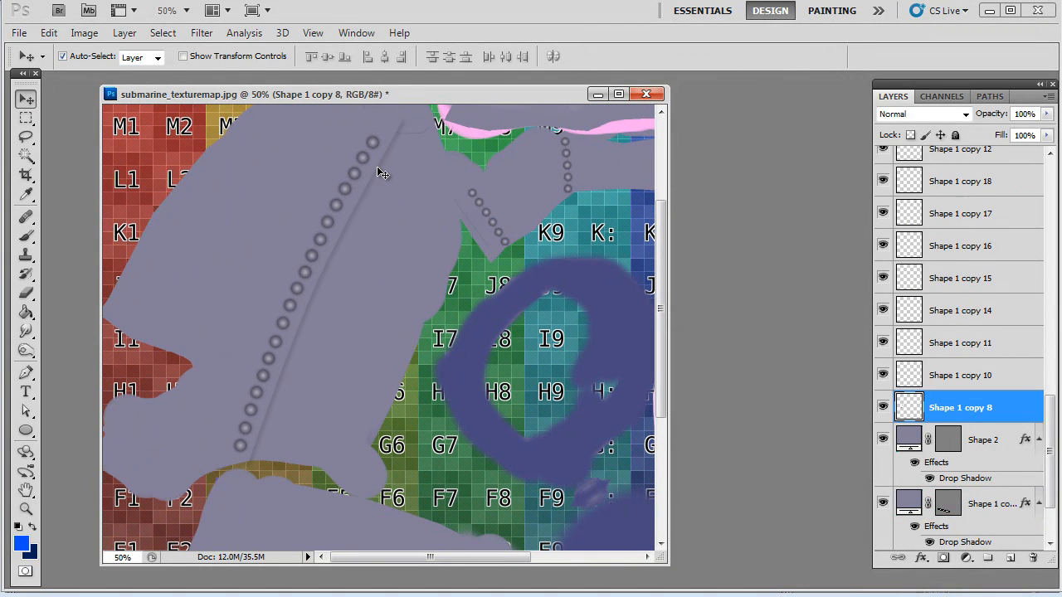
{"action": "key", "text": "ctrl+t"}
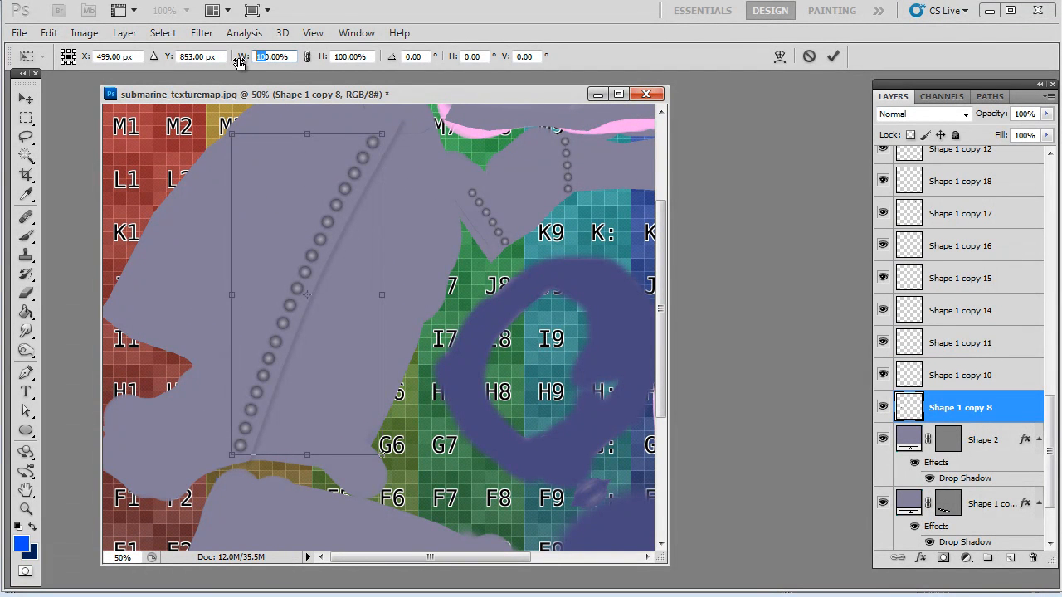
{"action": "type", "text": "50"}
{"action": "key", "text": "Return"}
{"action": "left_click", "coordinate": [307, 56]}
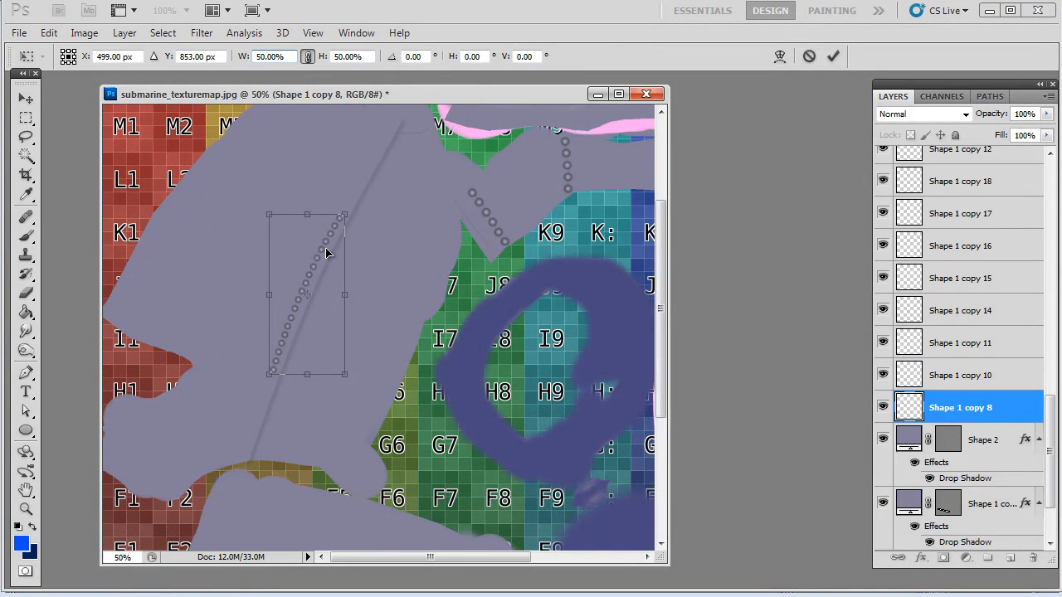
{"action": "key", "text": "Return"}
Step: Rotate the rivet row to match the diagonal seam and Alt-drag a copy further down
{"action": "left_click_drag", "start_coordinate": [324, 254], "coordinate": [346, 215]}
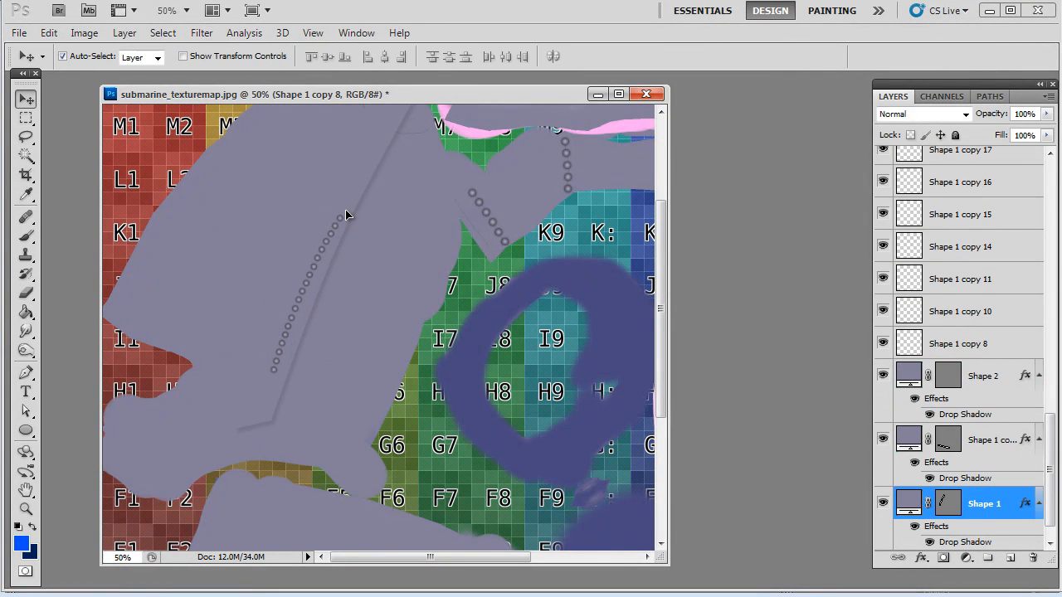
{"action": "left_click", "coordinate": [323, 256]}
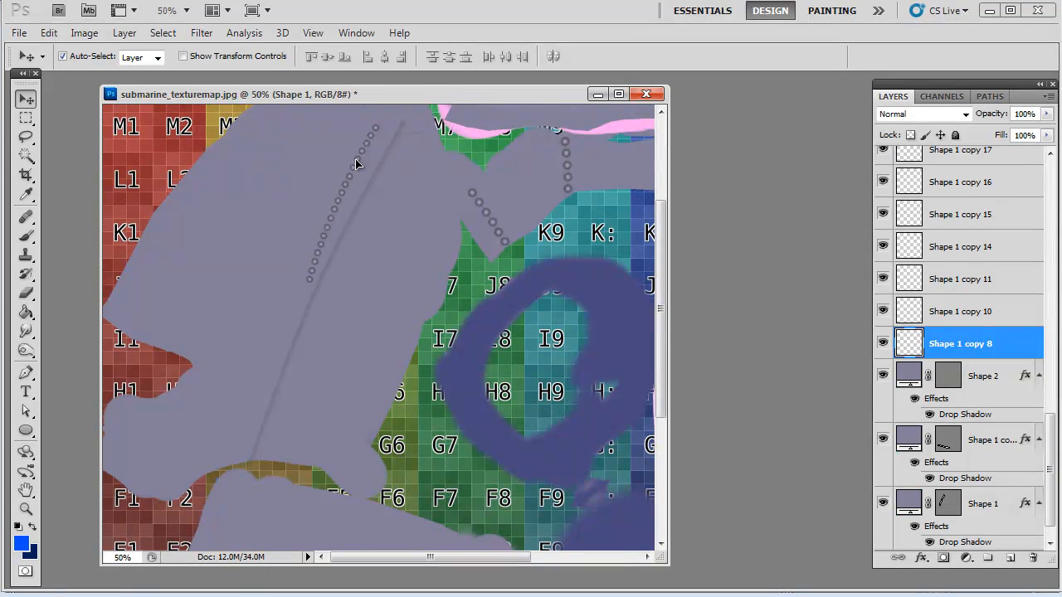
{"action": "key", "text": "ctrl+t"}
{"action": "left_click_drag", "start_coordinate": [417, 164], "coordinate": [423, 166]}
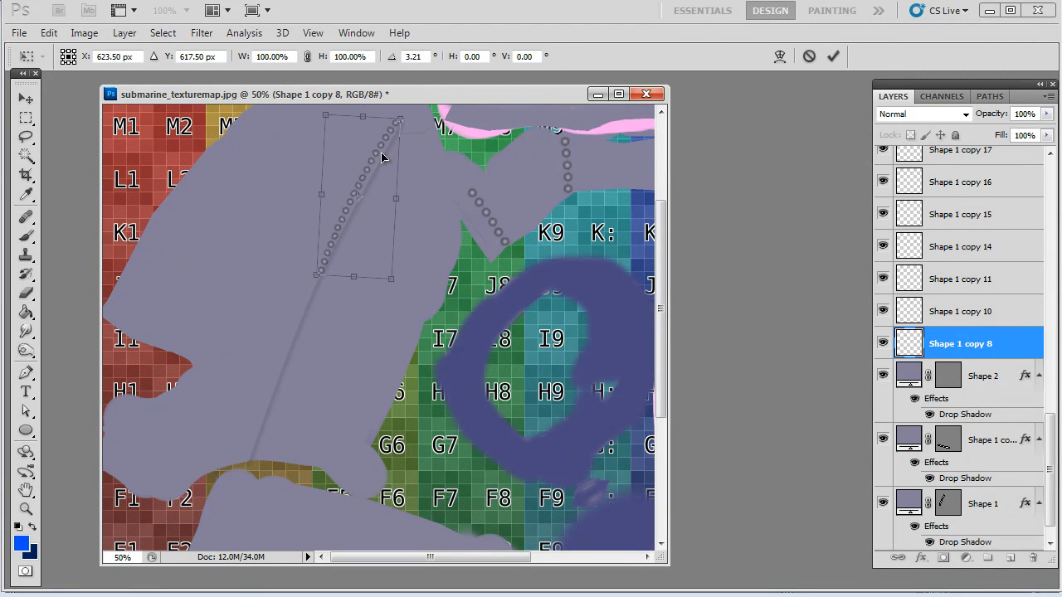
{"action": "key", "text": "Return"}
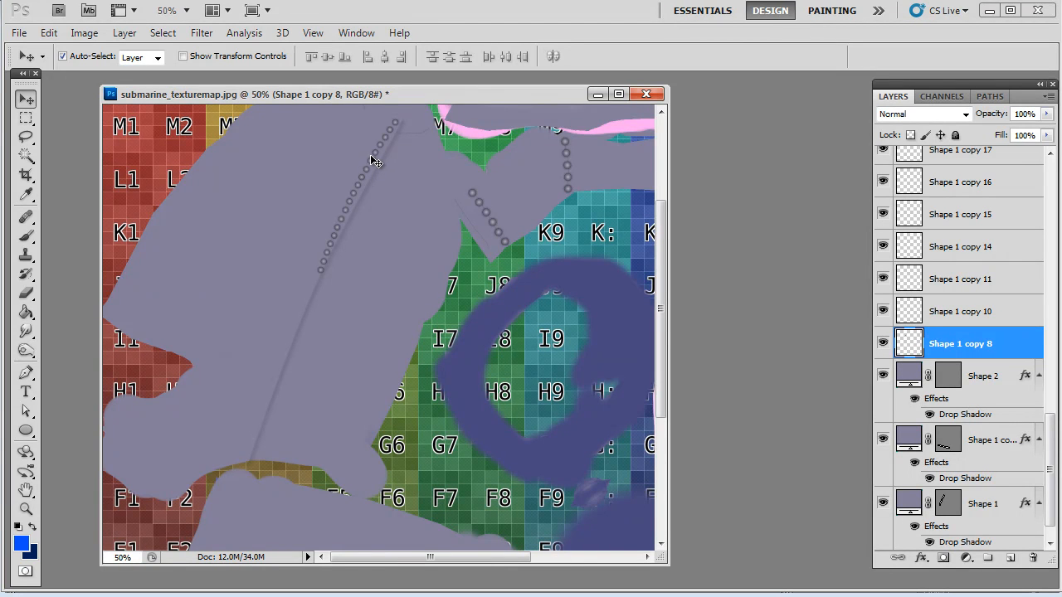
{"action": "scroll", "coordinate": [378, 158], "scroll_direction": "up", "scroll_amount": 1, "text": "alt"}
{"action": "left_click_drag", "start_coordinate": [368, 161], "coordinate": [375, 224]}
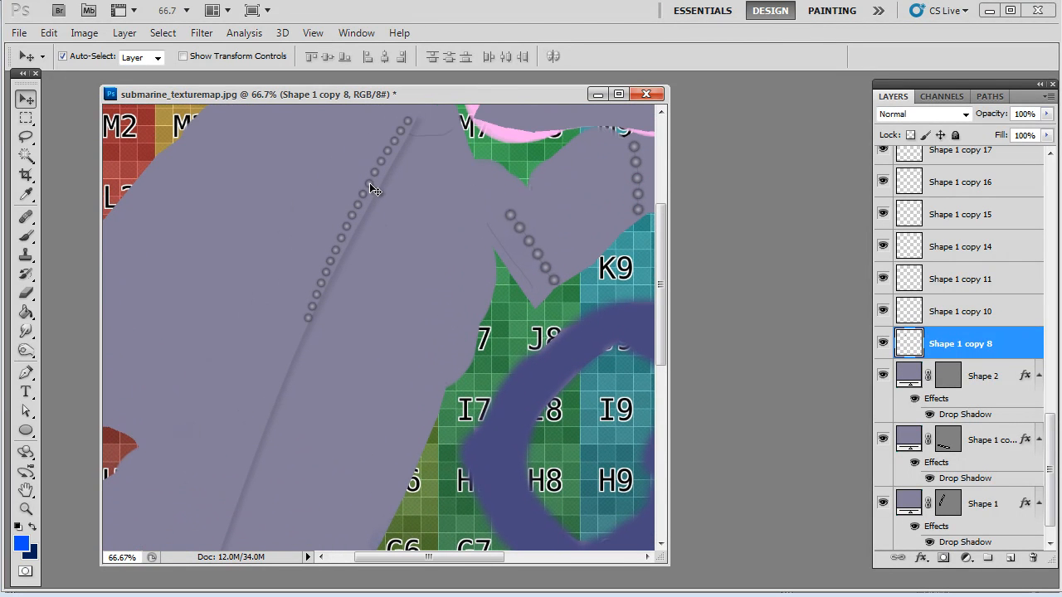
{"action": "key", "text": "ctrl+t"}
{"action": "left_click_drag", "start_coordinate": [481, 170], "coordinate": [479, 175]}
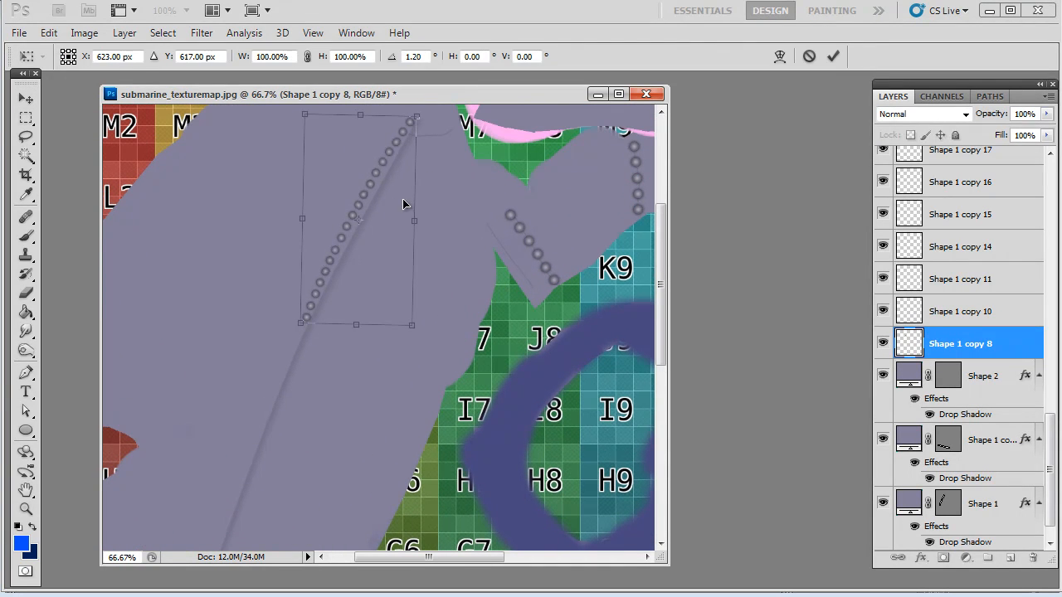
{"action": "key", "text": "Return"}
{"action": "left_click_drag", "start_coordinate": [373, 190], "coordinate": [362, 272], "text": "alt"}
Step: Rotate the Shape 1 copy 19 rivet row to follow the diagonal seam and nudge it into alignment
{"action": "scroll", "coordinate": [361, 272], "scroll_direction": "up", "scroll_amount": 1}
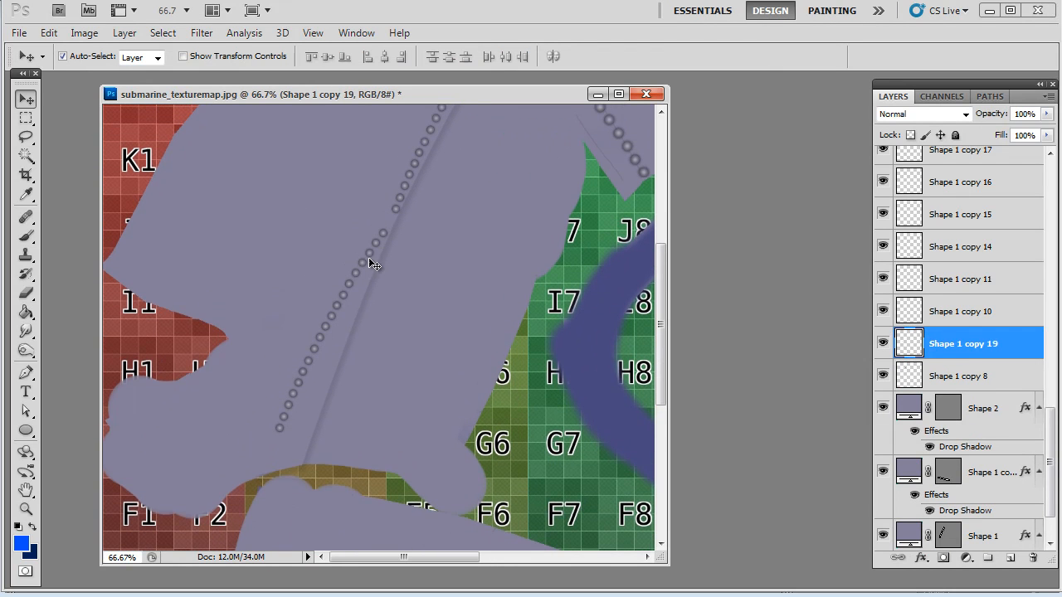
{"action": "left_click", "coordinate": [374, 241]}
{"action": "left_click", "coordinate": [386, 239]}
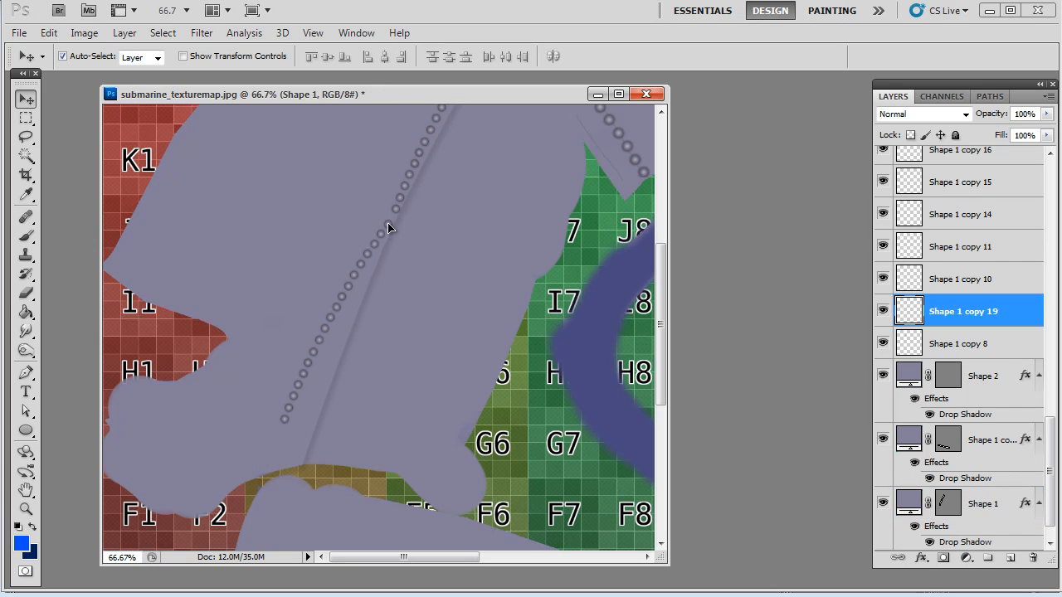
{"action": "key", "text": "ctrl+t"}
{"action": "left_click_drag", "start_coordinate": [491, 249], "coordinate": [483, 215]}
{"action": "left_click_drag", "start_coordinate": [365, 227], "coordinate": [394, 240]}
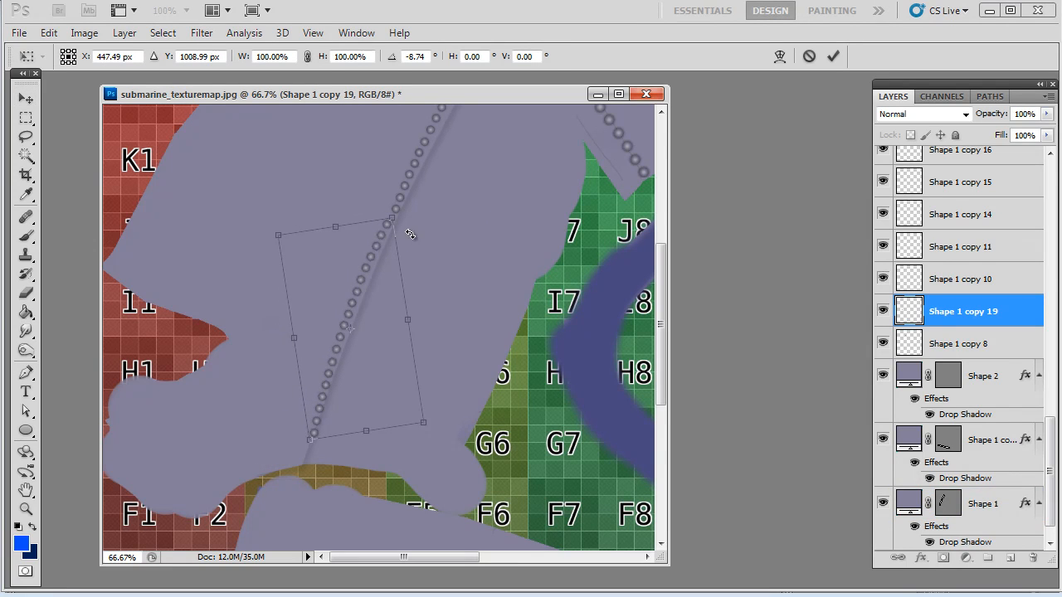
{"action": "key", "text": "Up"}
{"action": "key", "text": "Up"}
{"action": "key", "text": "Up"}
{"action": "key", "text": "Right"}
{"action": "key", "text": "Right"}
{"action": "key", "text": "Up"}
{"action": "key", "text": "Down"}
{"action": "key", "text": "Return"}
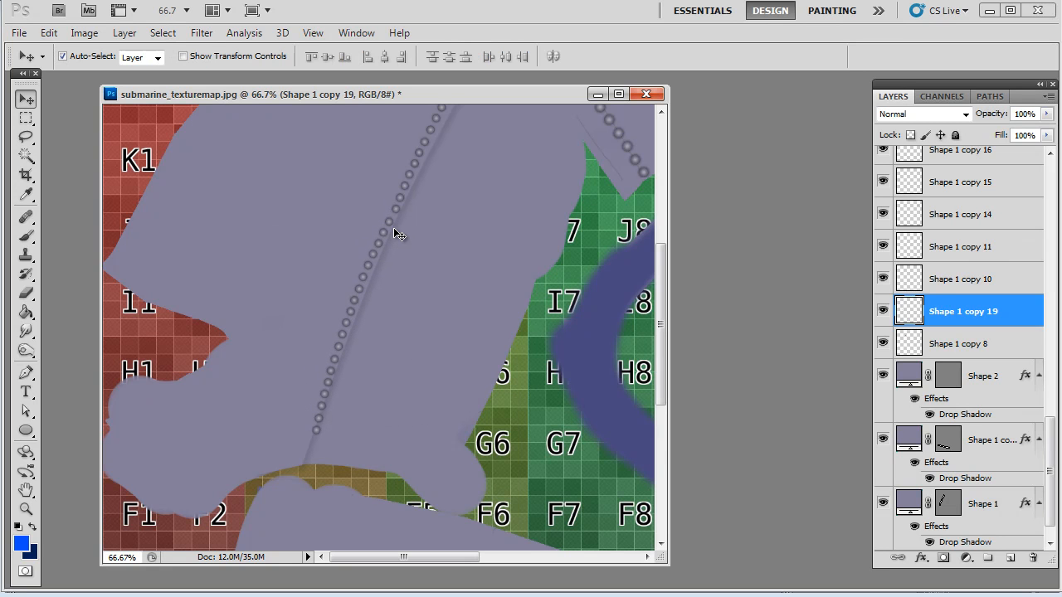
Step: Shift the upper rivet row slightly up-left and select the lower row along with it
{"action": "key", "text": "alt+bracketleft"}
{"action": "left_click_drag", "start_coordinate": [399, 211], "coordinate": [394, 209]}
{"action": "key", "text": "alt+shift+bracketright"}
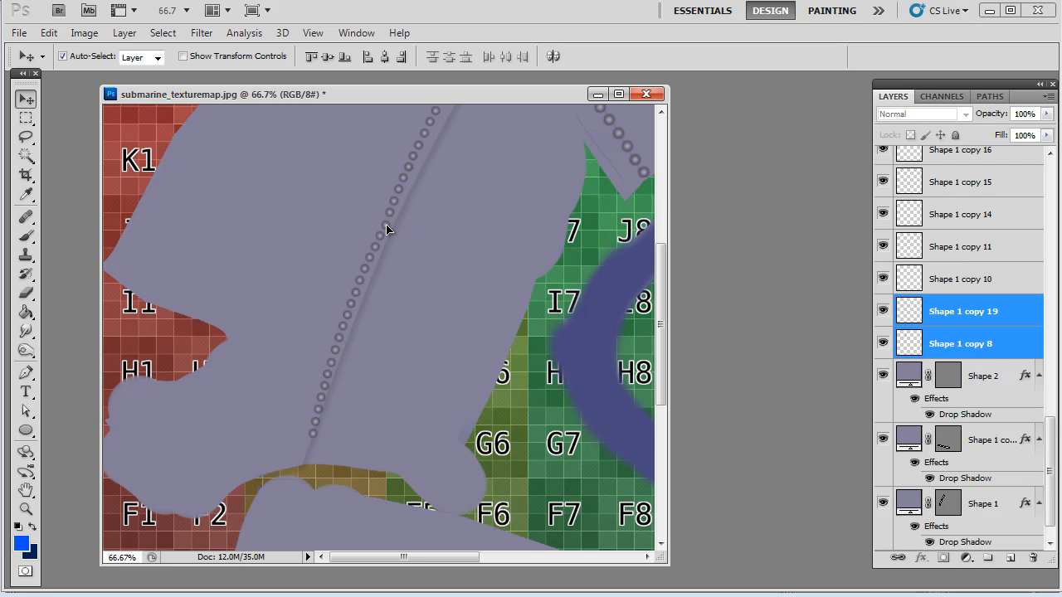
{"action": "left_click_drag", "start_coordinate": [491, 212], "coordinate": [464, 307]}
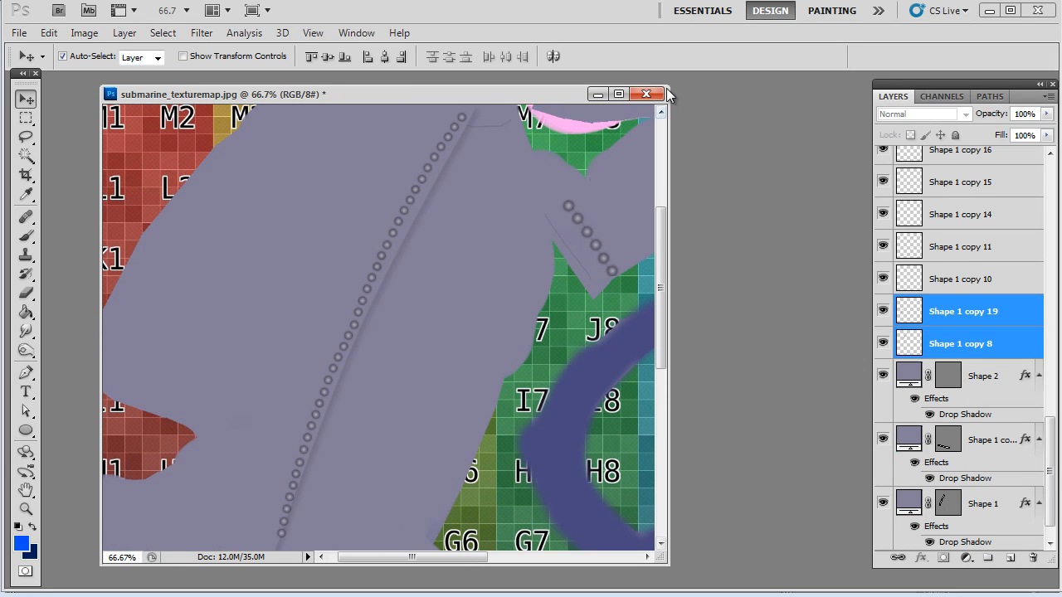
{"action": "left_click_drag", "start_coordinate": [668, 87], "coordinate": [774, 19]}
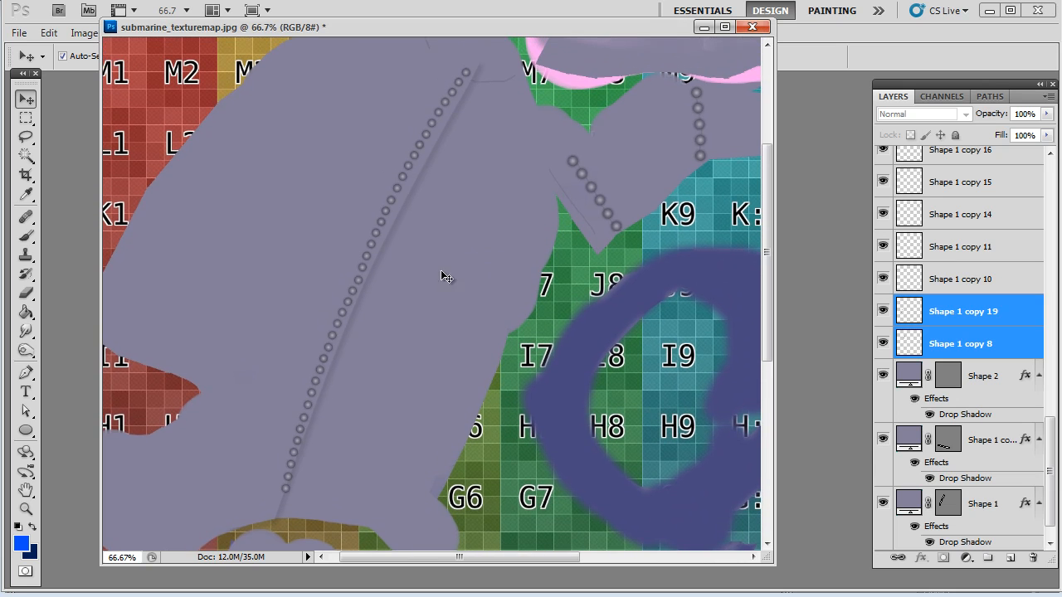
Step: Nudge both rivet rows down-left and slide the seam line up-left beneath the rivets
{"action": "left_click", "coordinate": [353, 300]}
{"action": "left_click_drag", "start_coordinate": [353, 311], "coordinate": [339, 313]}
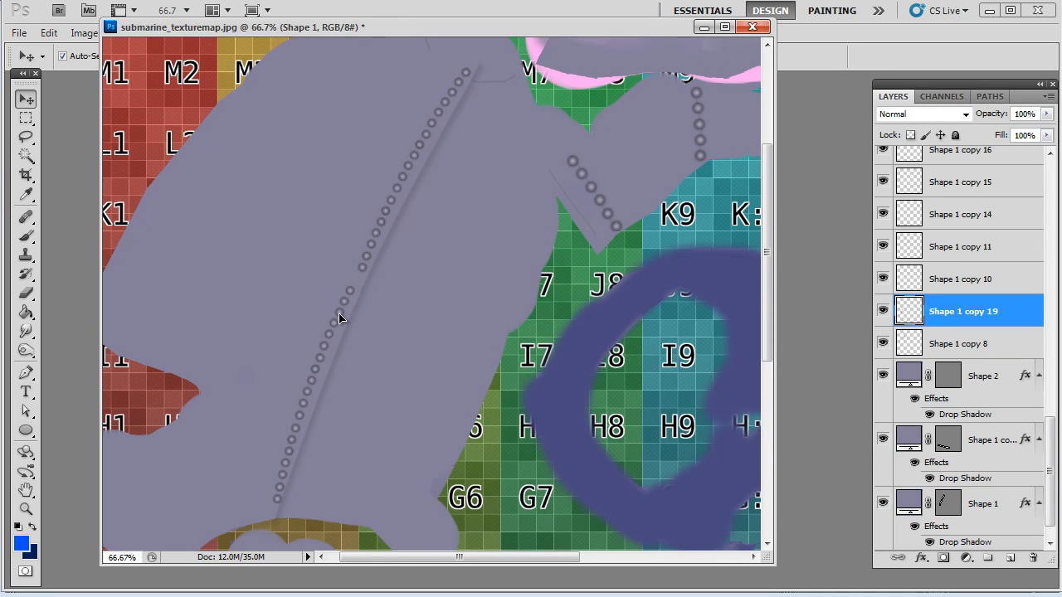
{"action": "left_click", "coordinate": [367, 273]}
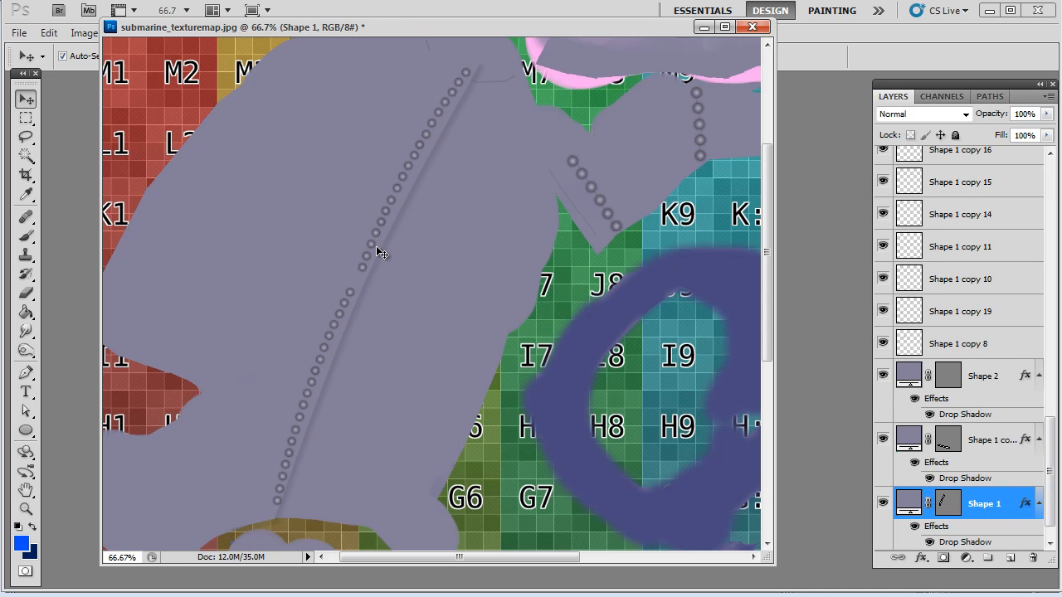
{"action": "left_click_drag", "start_coordinate": [375, 249], "coordinate": [367, 253]}
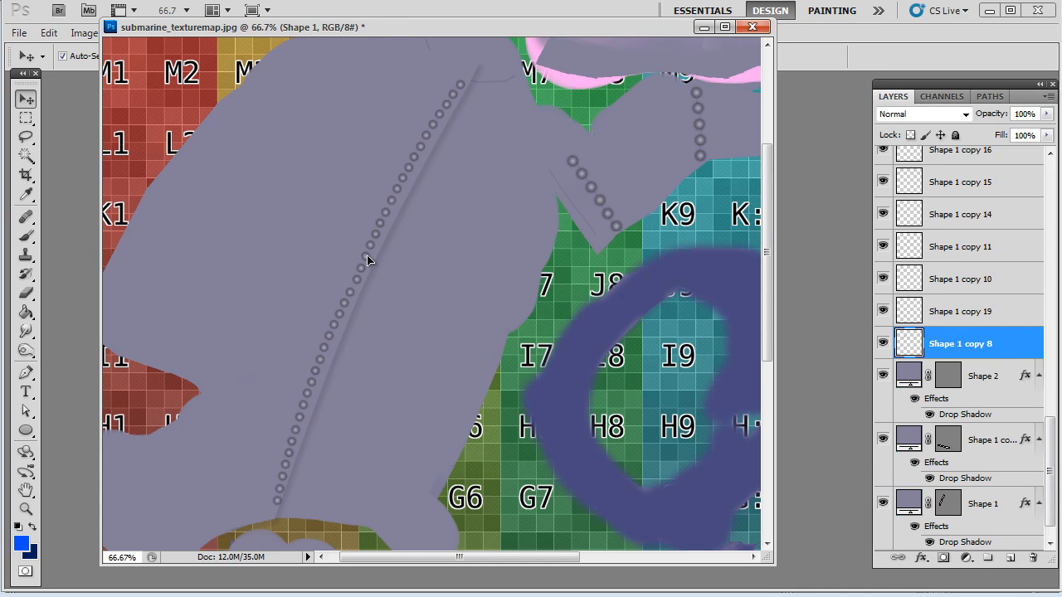
{"action": "key", "text": "ctrl+t"}
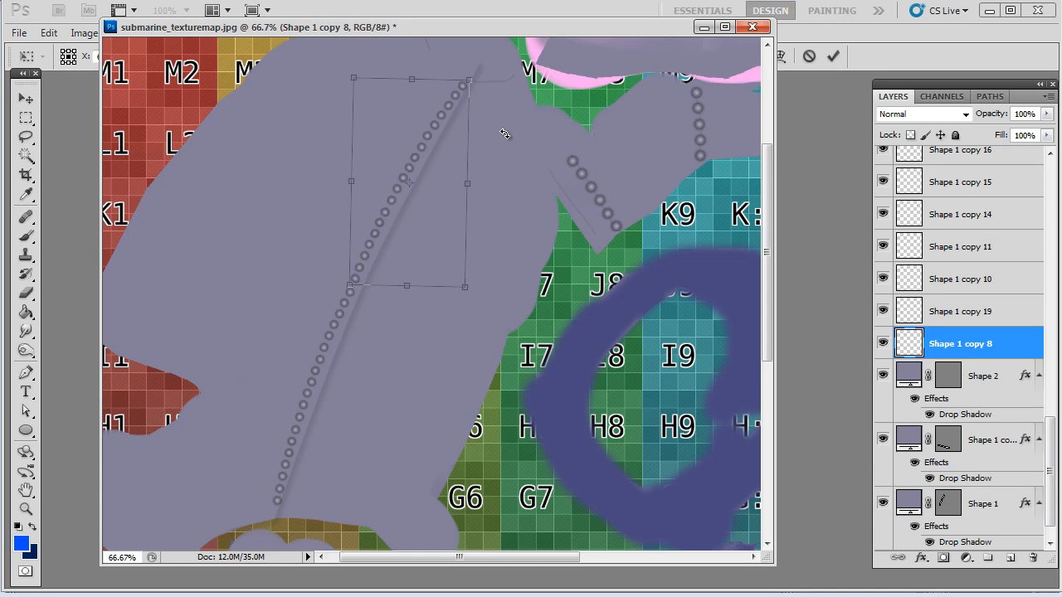
{"action": "left_click_drag", "start_coordinate": [440, 127], "coordinate": [436, 130]}
{"action": "key", "text": "Return"}
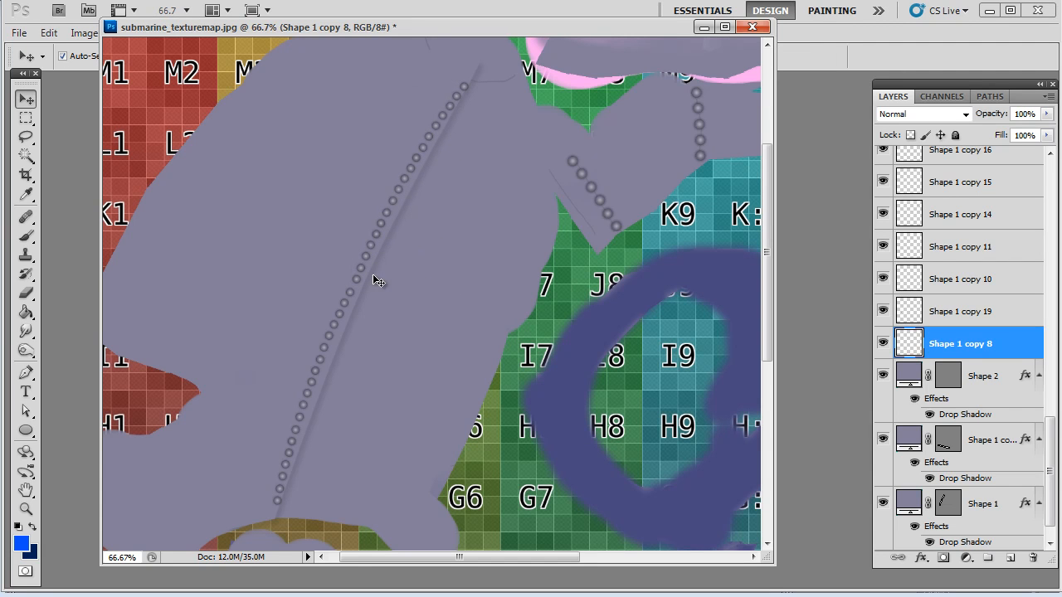
{"action": "left_click_drag", "start_coordinate": [363, 301], "coordinate": [338, 294]}
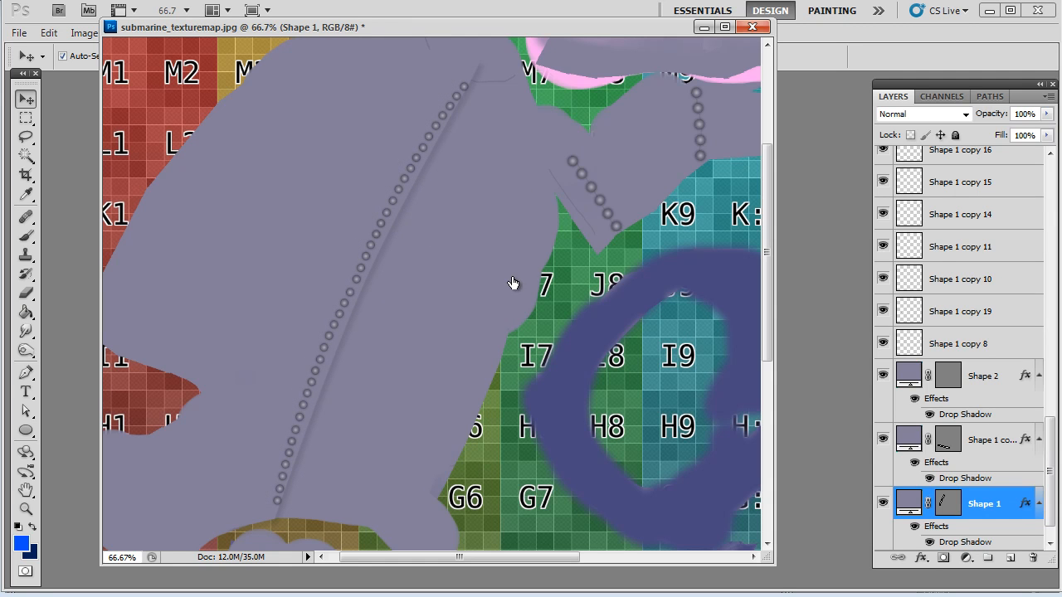
Step: Give the seam line's drop shadow a -52° angle, lower opacity and a shorter distance
{"action": "left_click", "coordinate": [676, 204]}
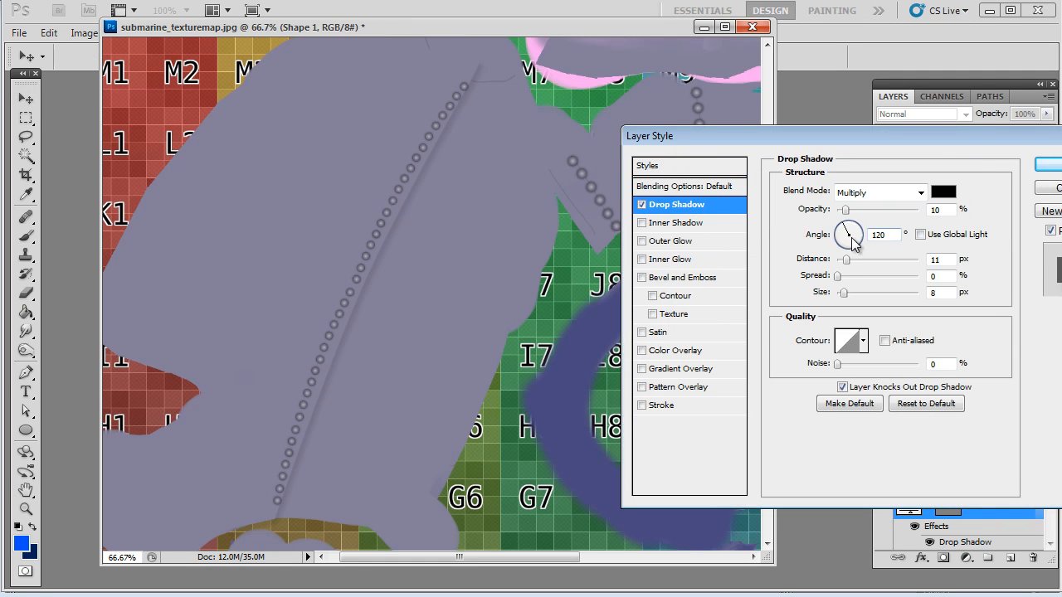
{"action": "left_click", "coordinate": [854, 252]}
{"action": "mouse_move", "coordinate": [372, 235]}
{"action": "left_mouse_down"}
{"action": "mouse_move", "coordinate": [349, 220]}
{"action": "mouse_move", "coordinate": [380, 232]}
{"action": "left_mouse_up"}
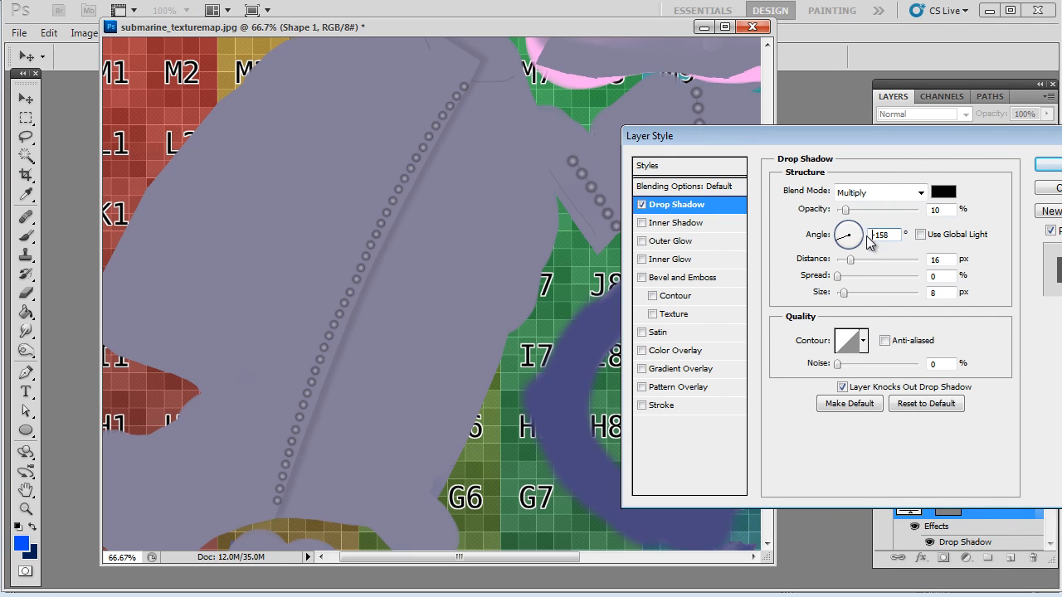
{"action": "left_click", "coordinate": [859, 248]}
{"action": "left_click_drag", "start_coordinate": [845, 211], "coordinate": [842, 212]}
{"action": "left_click_drag", "start_coordinate": [844, 294], "coordinate": [842, 296]}
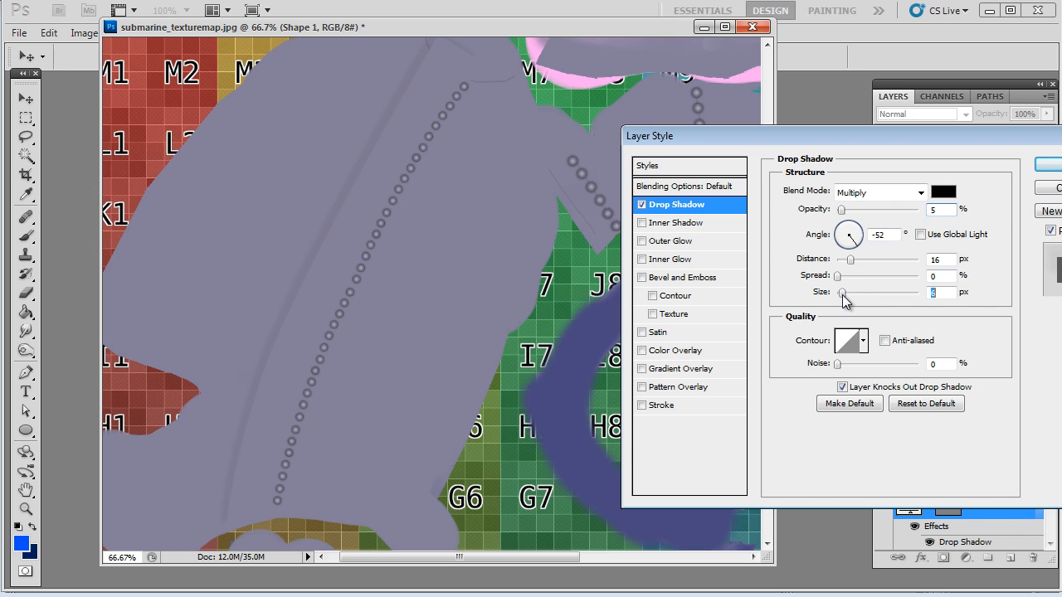
{"action": "left_click_drag", "start_coordinate": [850, 260], "coordinate": [844, 296]}
{"action": "left_click_drag", "start_coordinate": [842, 210], "coordinate": [850, 210]}
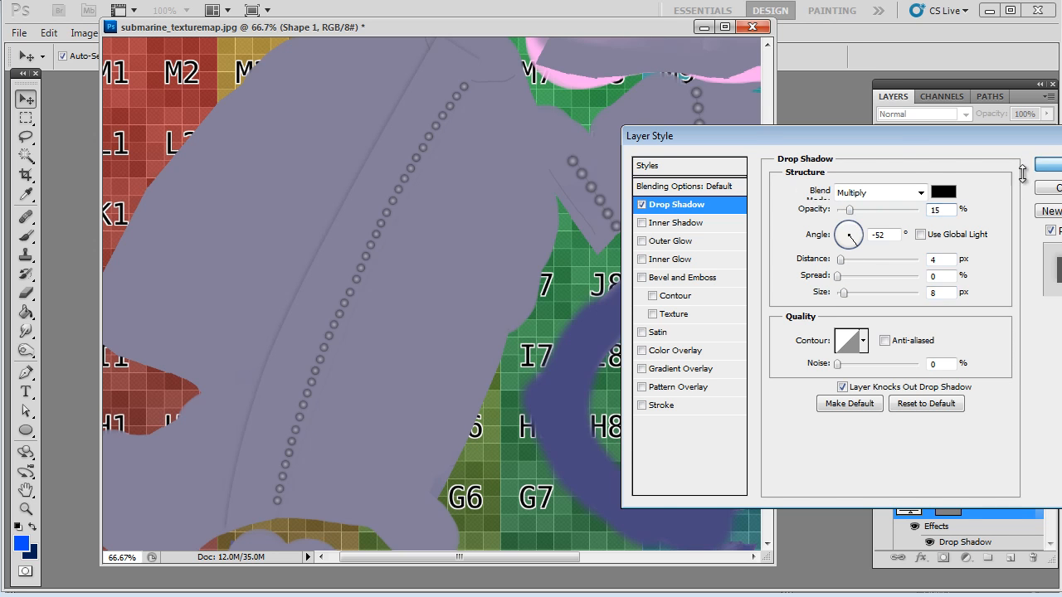
{"action": "key", "text": "Return"}
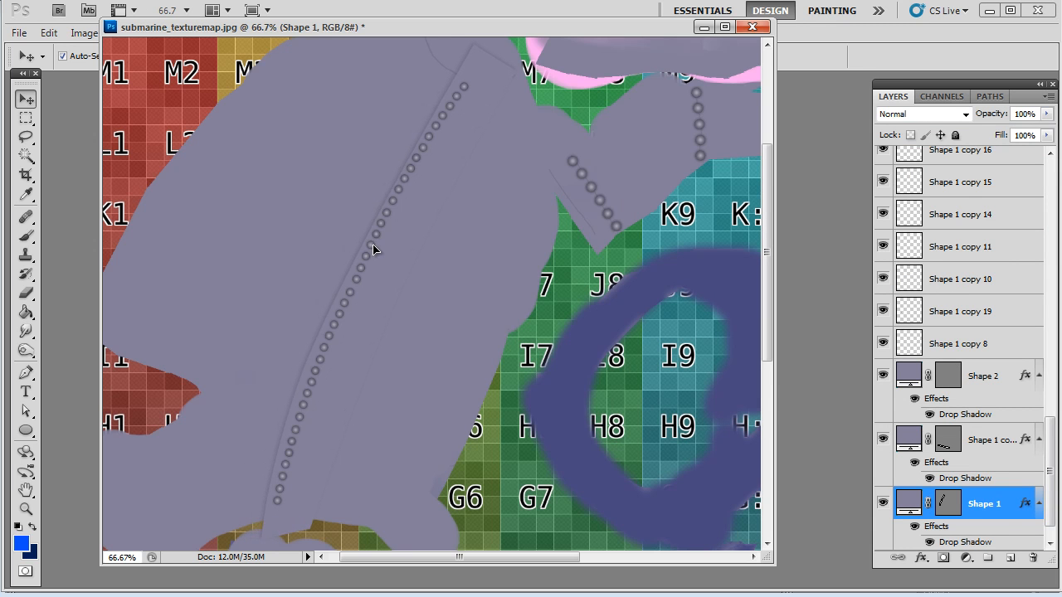
Step: Refine the drop shadow to 8% opacity with a slightly larger 8 px distance
{"action": "double_click", "coordinate": [1023, 504]}
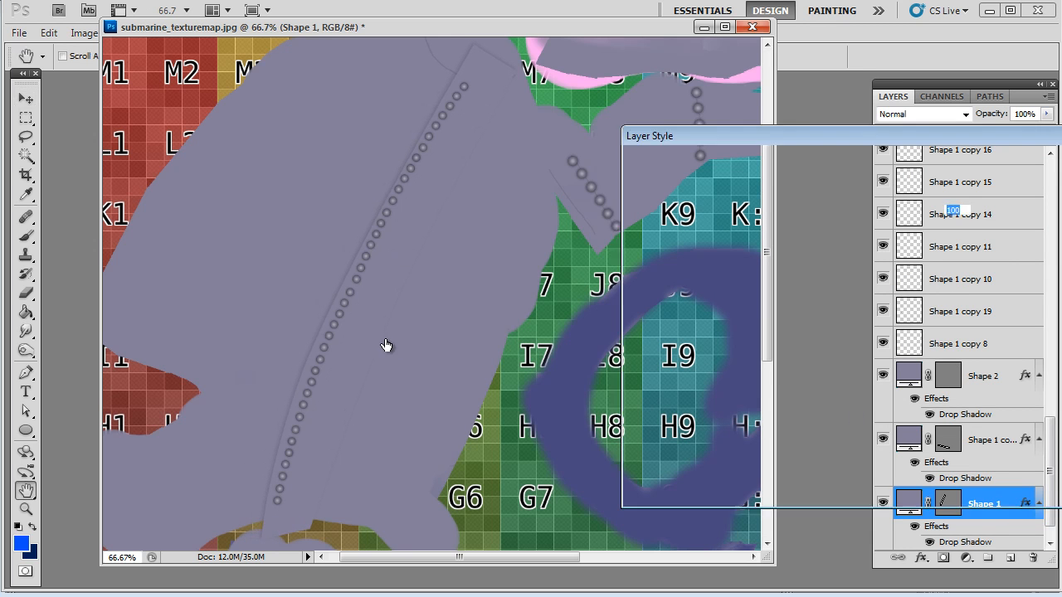
{"action": "left_click", "coordinate": [695, 206]}
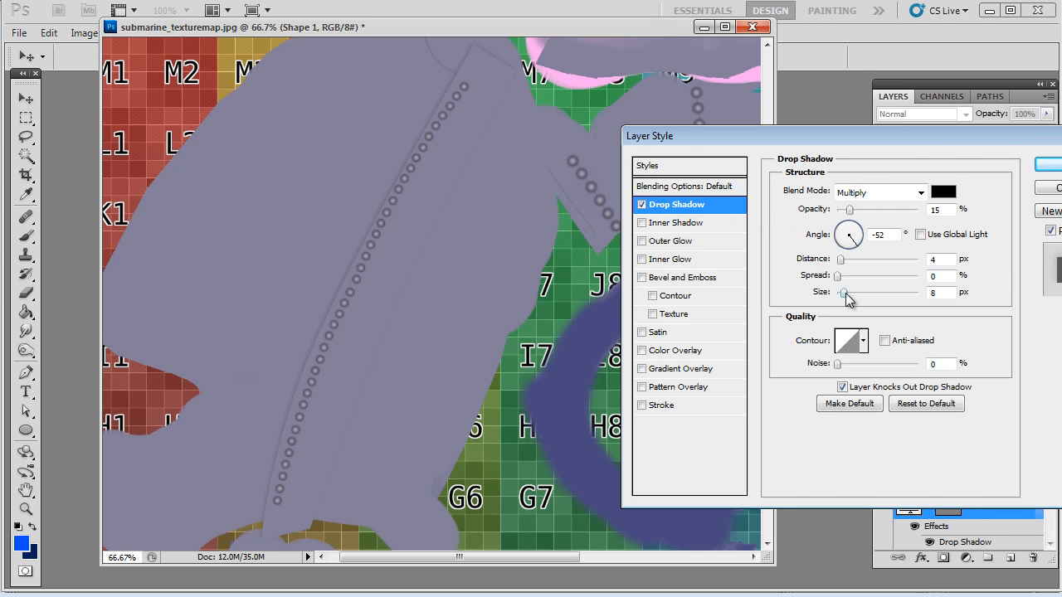
{"action": "left_click_drag", "start_coordinate": [841, 262], "coordinate": [846, 264]}
{"action": "left_click_drag", "start_coordinate": [849, 211], "coordinate": [844, 213]}
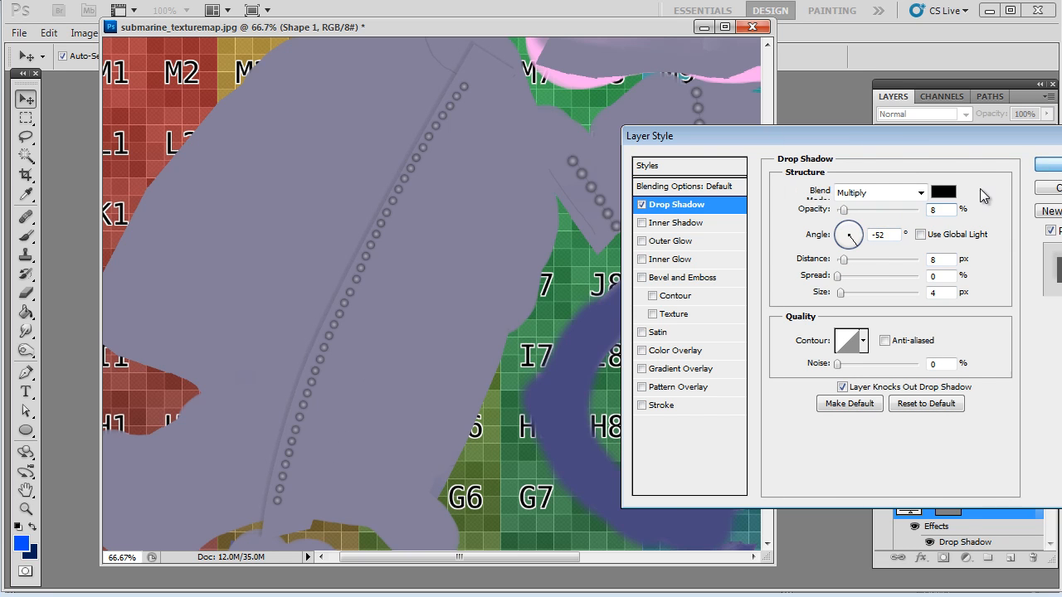
{"action": "left_click", "coordinate": [1047, 164]}
{"action": "left_click_drag", "start_coordinate": [407, 455], "coordinate": [424, 72]}
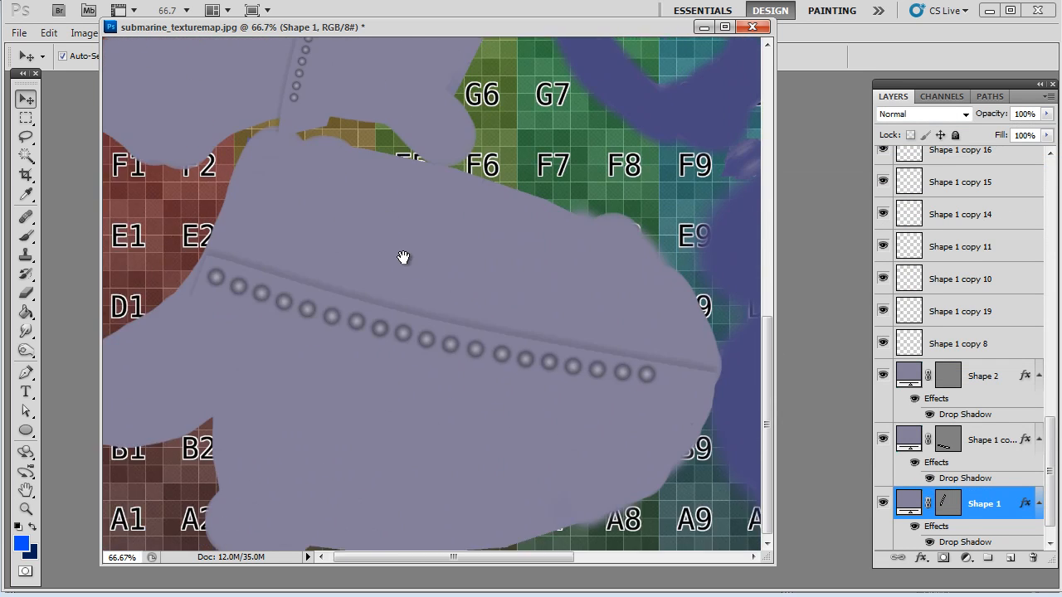
Step: Delete the unwanted rivet row and the old seam line on the lower hull
{"action": "left_click_drag", "start_coordinate": [499, 356], "coordinate": [431, 343]}
{"action": "left_click", "coordinate": [433, 357]}
{"action": "key", "text": "Delete"}
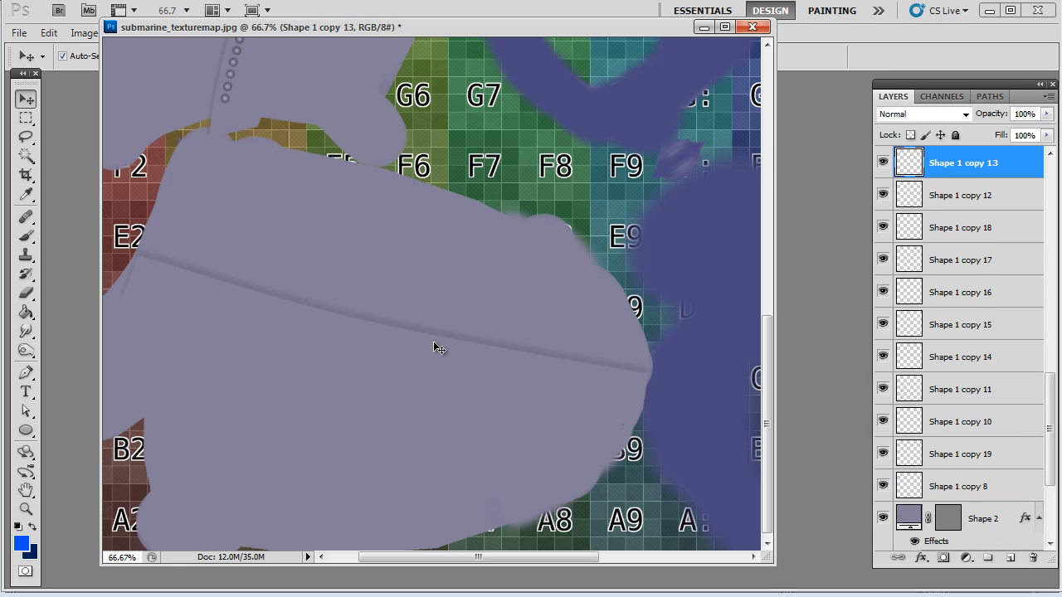
{"action": "left_click", "coordinate": [434, 336]}
{"action": "key", "text": "Delete"}
Step: Duplicate the left rivet rows and seam shape, moving the copies about 100 px lower
{"action": "left_click_drag", "start_coordinate": [334, 204], "coordinate": [357, 338]}
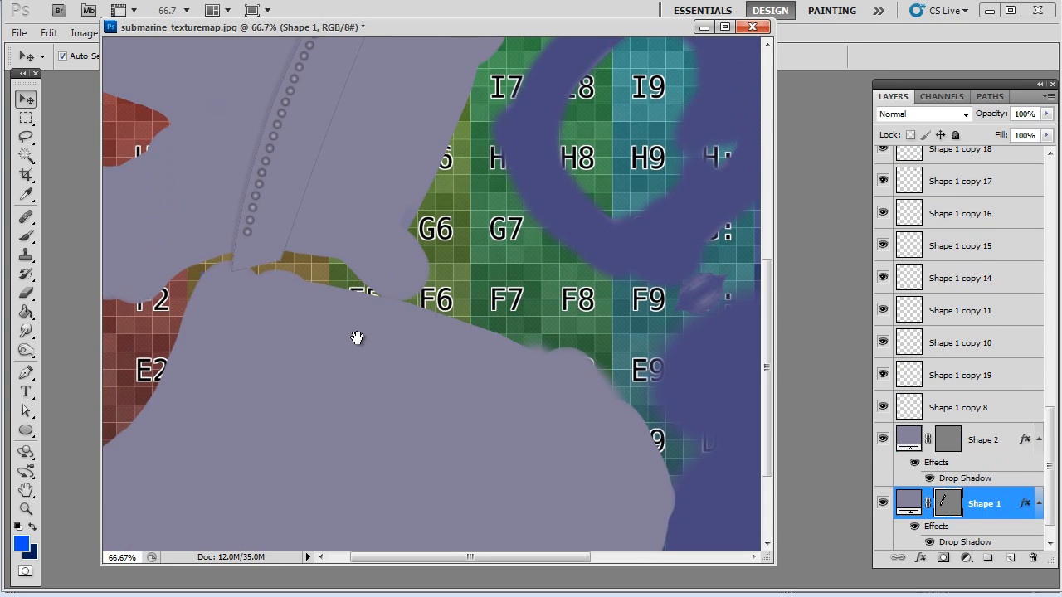
{"action": "left_click", "coordinate": [261, 172]}
{"action": "left_click_drag", "start_coordinate": [342, 82], "coordinate": [339, 285]}
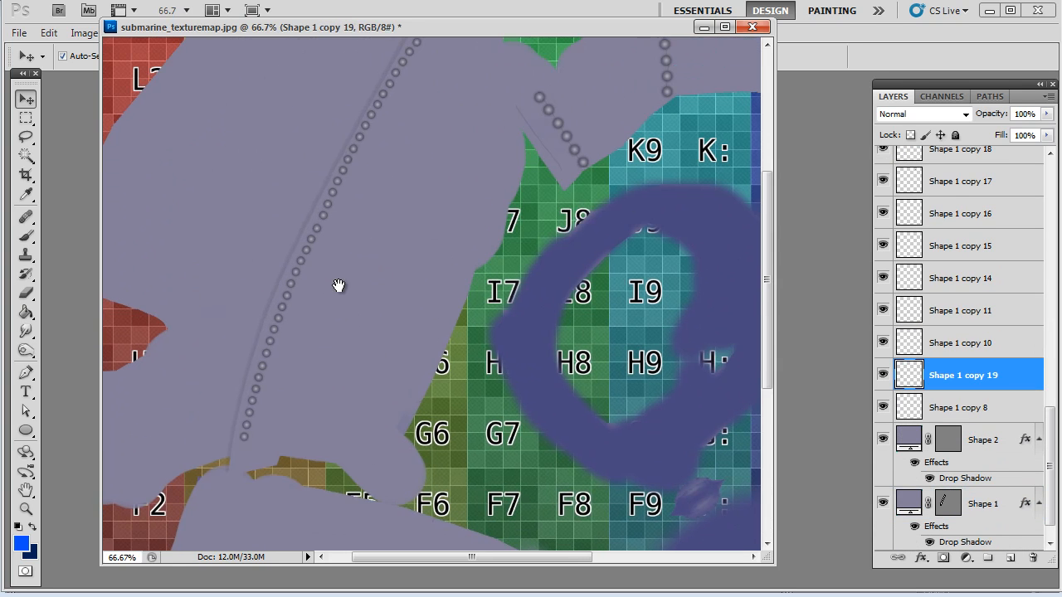
{"action": "left_click", "coordinate": [362, 141], "text": "shift"}
{"action": "left_click", "coordinate": [372, 166], "text": "shift"}
{"action": "left_click_drag", "start_coordinate": [365, 169], "coordinate": [439, 395], "text": "alt"}
{"action": "left_click_drag", "start_coordinate": [443, 398], "coordinate": [415, 301]}
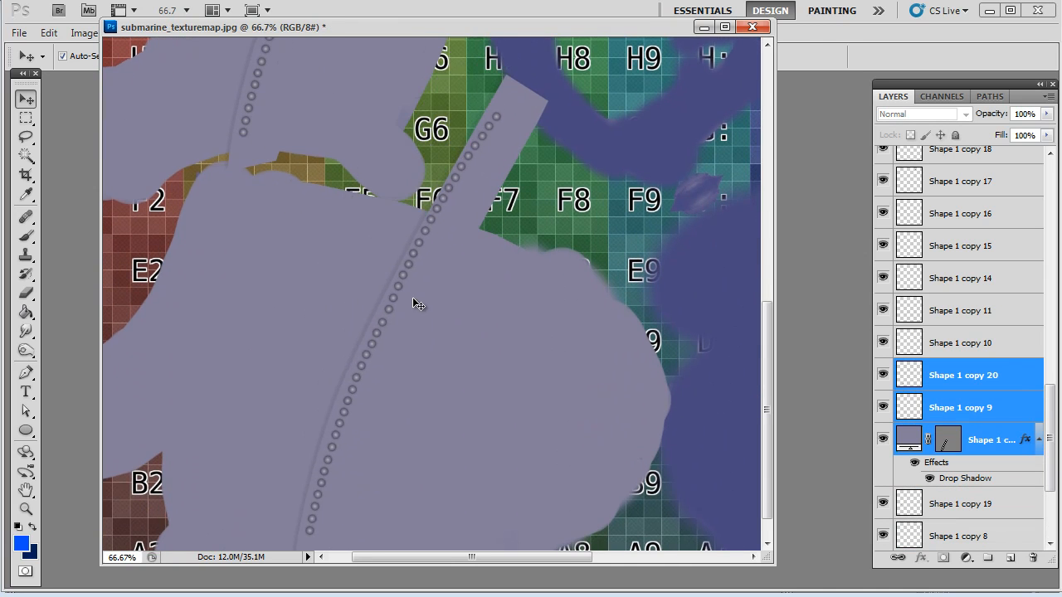
Step: Flip the copied strip, rotate it about 100°, and place it on the lower-left hull piece
{"action": "key", "text": "ctrl+t"}
{"action": "left_click_drag", "start_coordinate": [197, 18], "coordinate": [252, 73]}
{"action": "key", "text": "Return"}
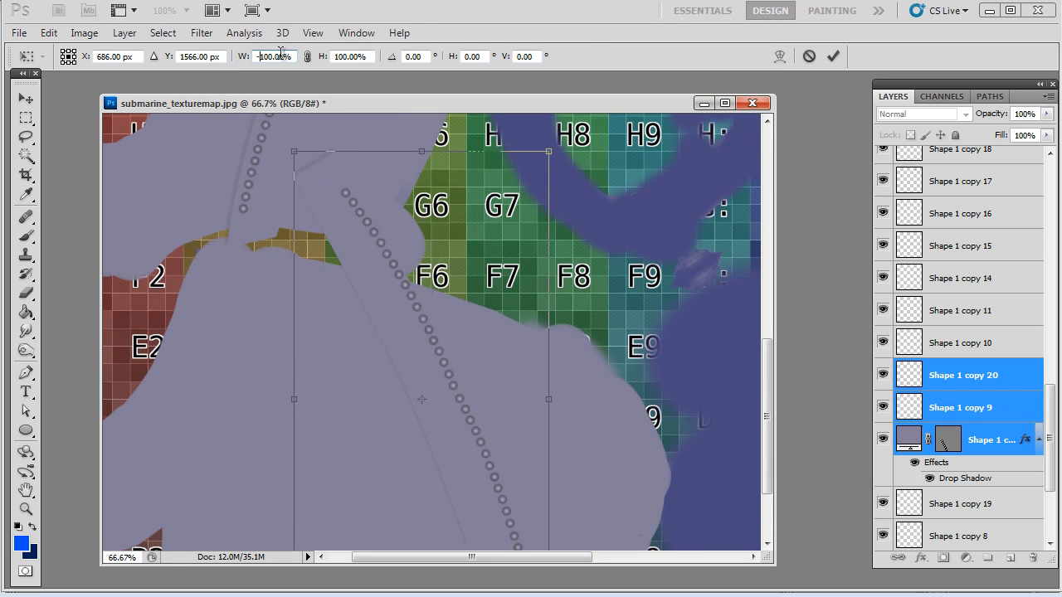
{"action": "left_click_drag", "start_coordinate": [593, 169], "coordinate": [554, 551]}
{"action": "left_click_drag", "start_coordinate": [403, 457], "coordinate": [452, 285]}
{"action": "key", "text": "ctrl+minus"}
{"action": "key", "text": "ctrl+minus"}
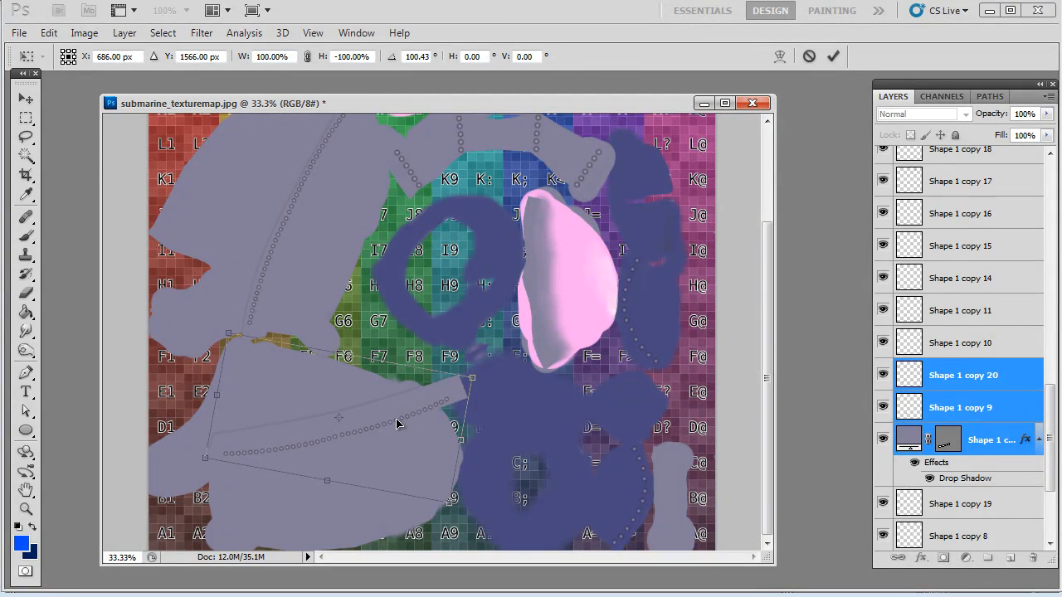
{"action": "left_click_drag", "start_coordinate": [393, 427], "coordinate": [383, 397]}
{"action": "key", "text": "Return"}
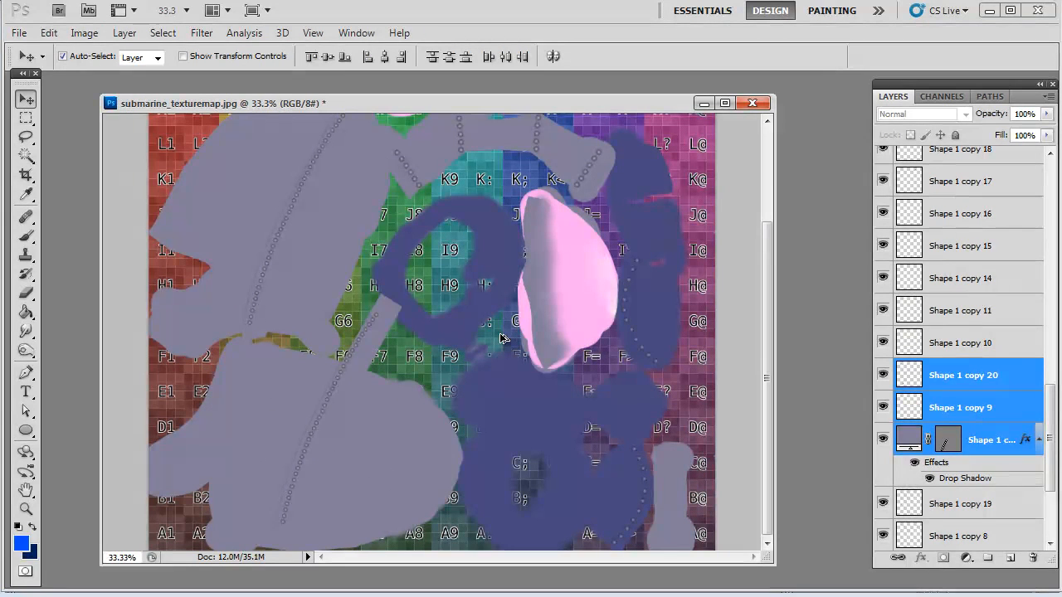
Step: Undo an accidental merge and select the Shape 1 copy 19 and Shape 1 copy 8 rivet rows
{"action": "key", "text": "ctrl+e"}
{"action": "key", "text": "ctrl+z"}
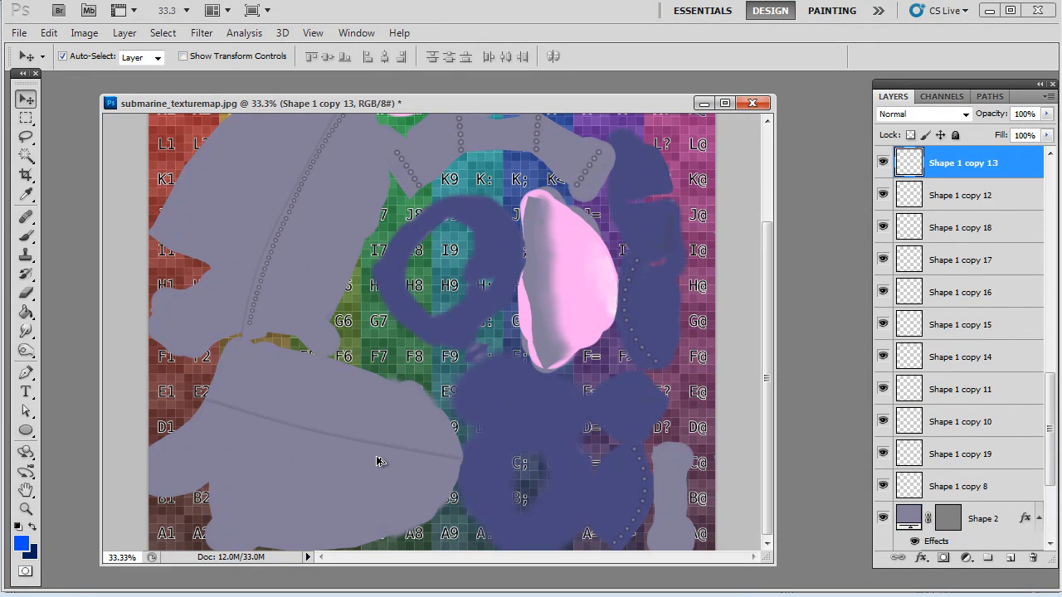
{"action": "left_click", "coordinate": [267, 263]}
{"action": "left_click", "coordinate": [303, 217], "text": "shift"}
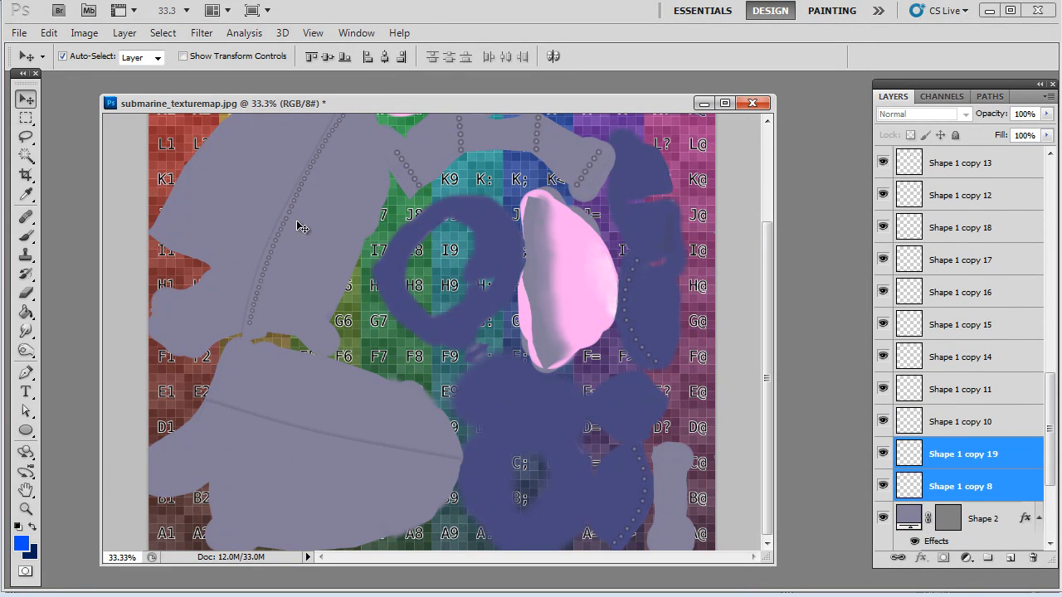
{"action": "left_click", "coordinate": [280, 229]}
{"action": "left_click", "coordinate": [332, 279]}
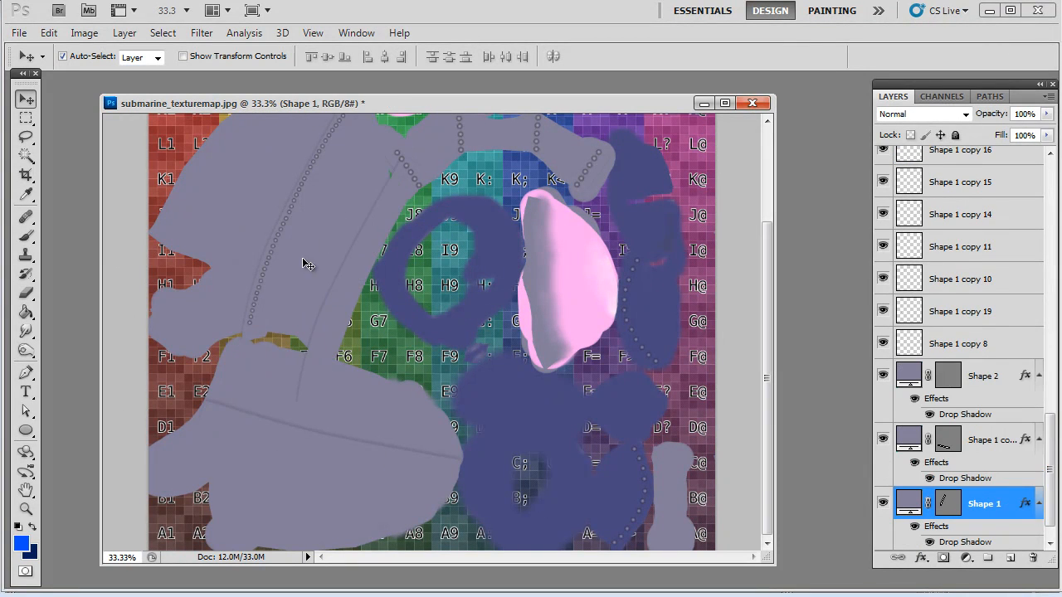
{"action": "left_click", "coordinate": [286, 240], "text": "shift"}
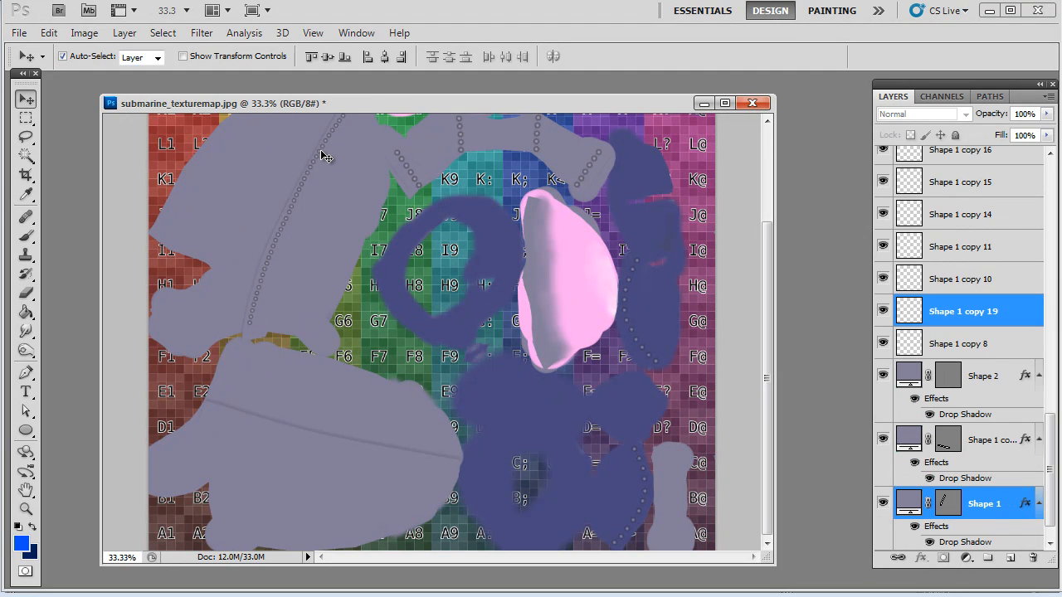
{"action": "left_click", "coordinate": [325, 157], "text": "shift"}
{"action": "left_click", "coordinate": [328, 149], "text": "shift"}
{"action": "left_click", "coordinate": [307, 200], "text": "shift"}
{"action": "left_click", "coordinate": [278, 253], "text": "shift"}
{"action": "left_click", "coordinate": [267, 261], "text": "shift"}
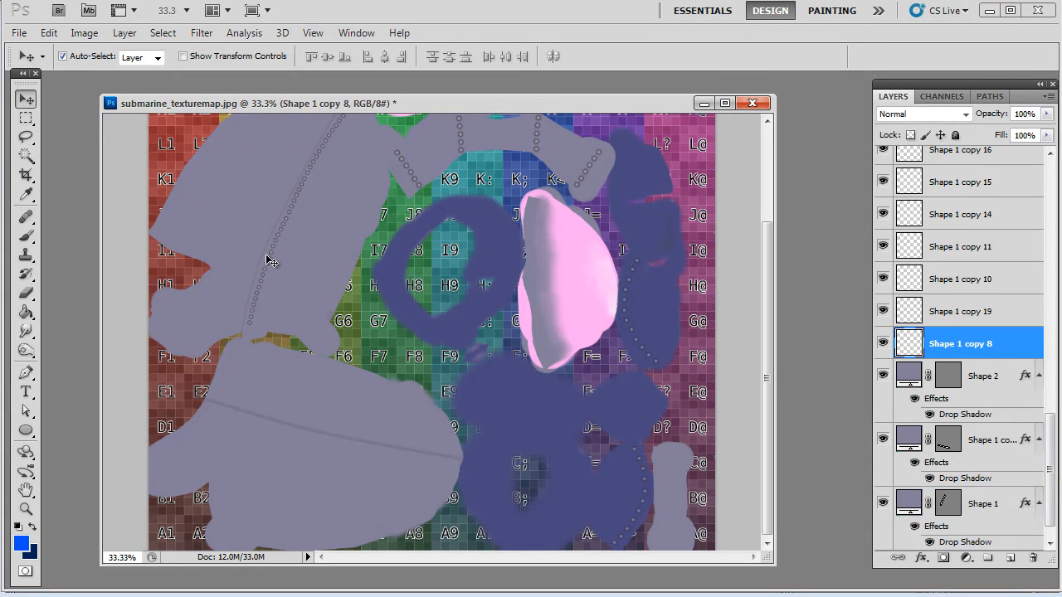
{"action": "left_click", "coordinate": [267, 262]}
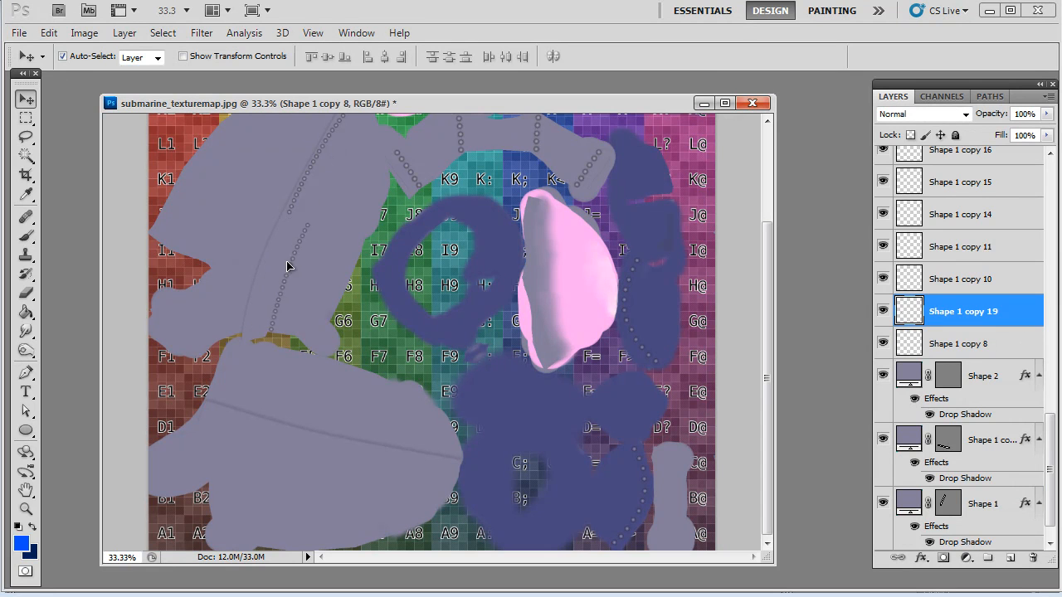
{"action": "left_click", "coordinate": [303, 191], "text": "shift"}
Step: Duplicate the two rivet rows and rotate them about -102° along the lower-left seam
{"action": "left_click_drag", "start_coordinate": [307, 189], "coordinate": [343, 357], "text": "alt"}
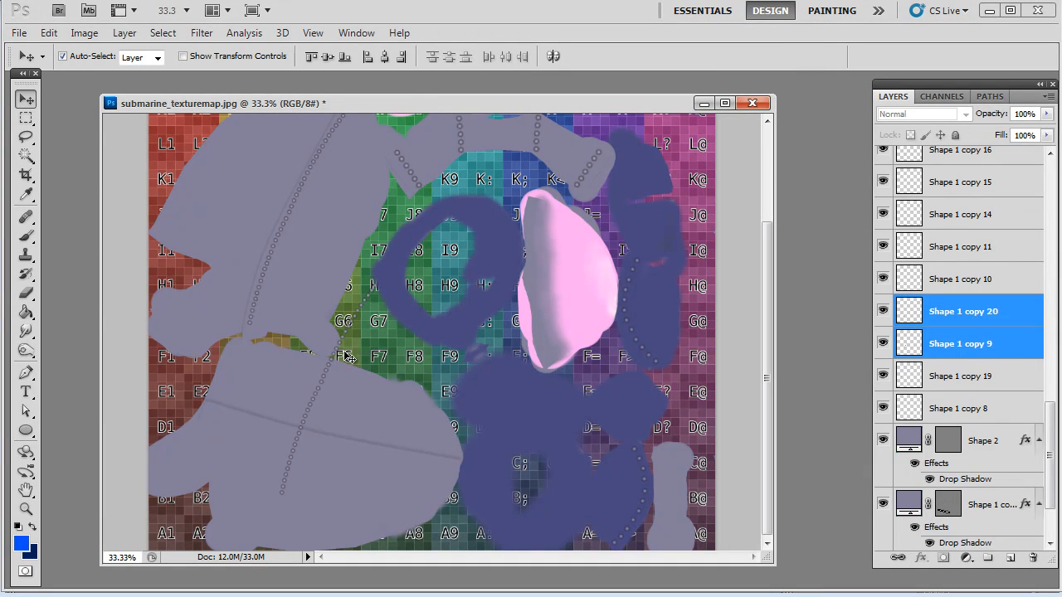
{"action": "key", "text": "ctrl+t"}
{"action": "left_click_drag", "start_coordinate": [465, 314], "coordinate": [307, 442]}
{"action": "left_click_drag", "start_coordinate": [472, 447], "coordinate": [470, 436]}
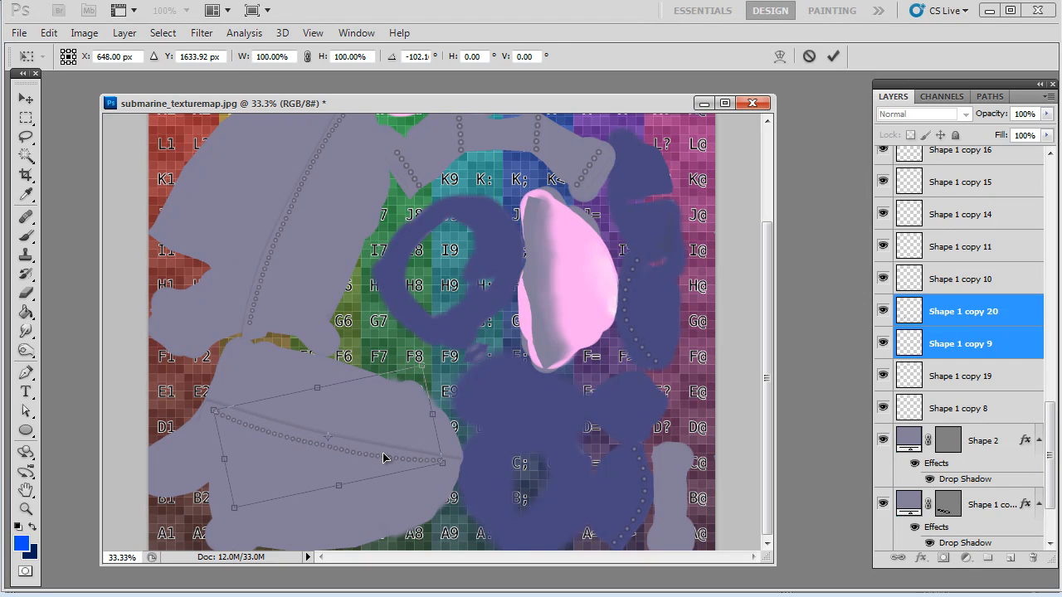
{"action": "key", "text": "Return"}
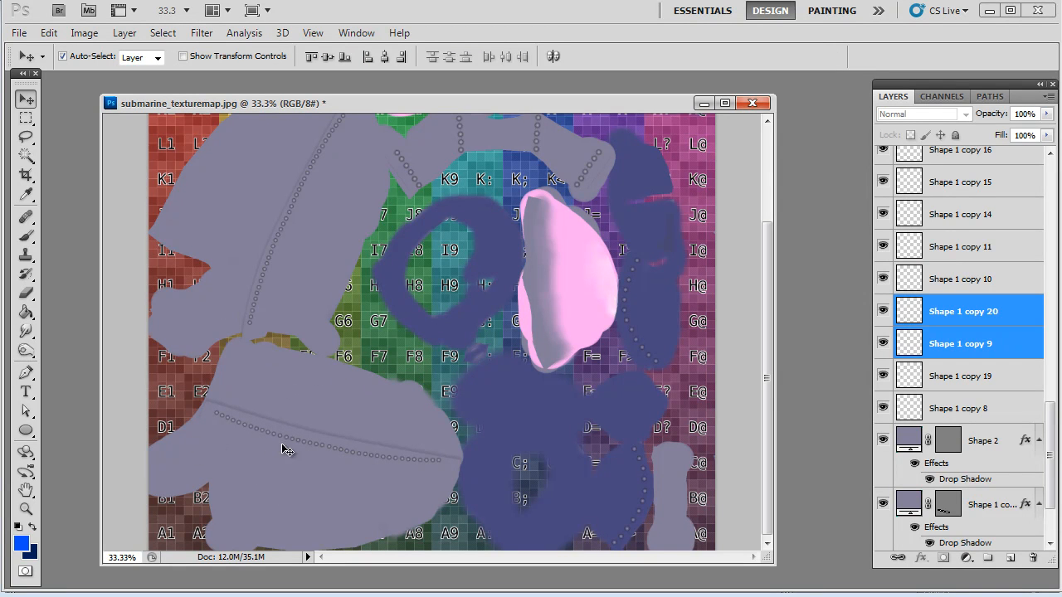
{"action": "left_click", "coordinate": [362, 440]}
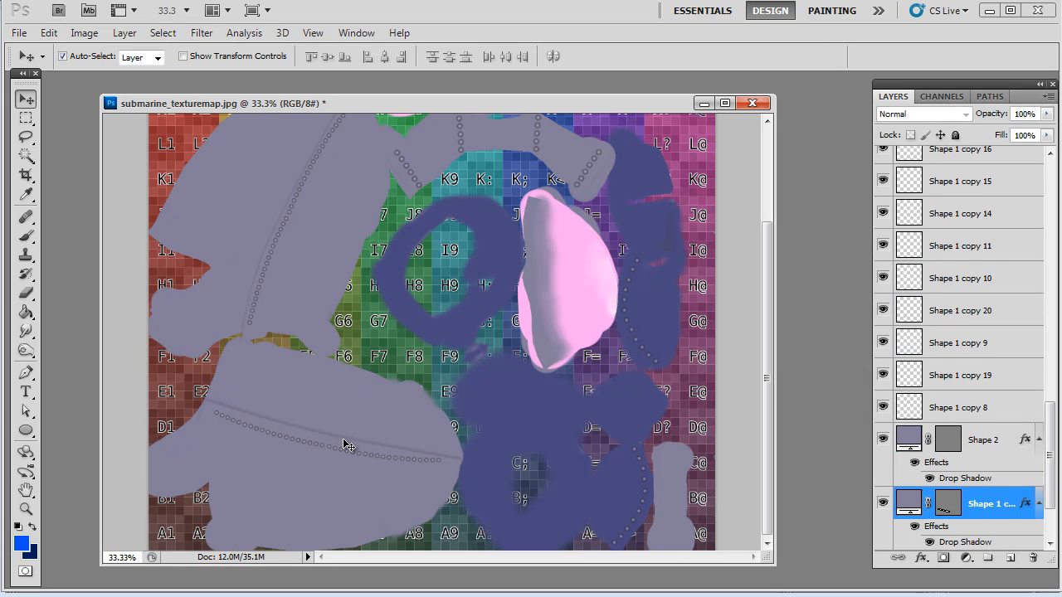
Step: Change the lower hull seam's drop shadow angle to 82°
{"action": "double_click", "coordinate": [1027, 506]}
{"action": "left_click", "coordinate": [668, 205]}
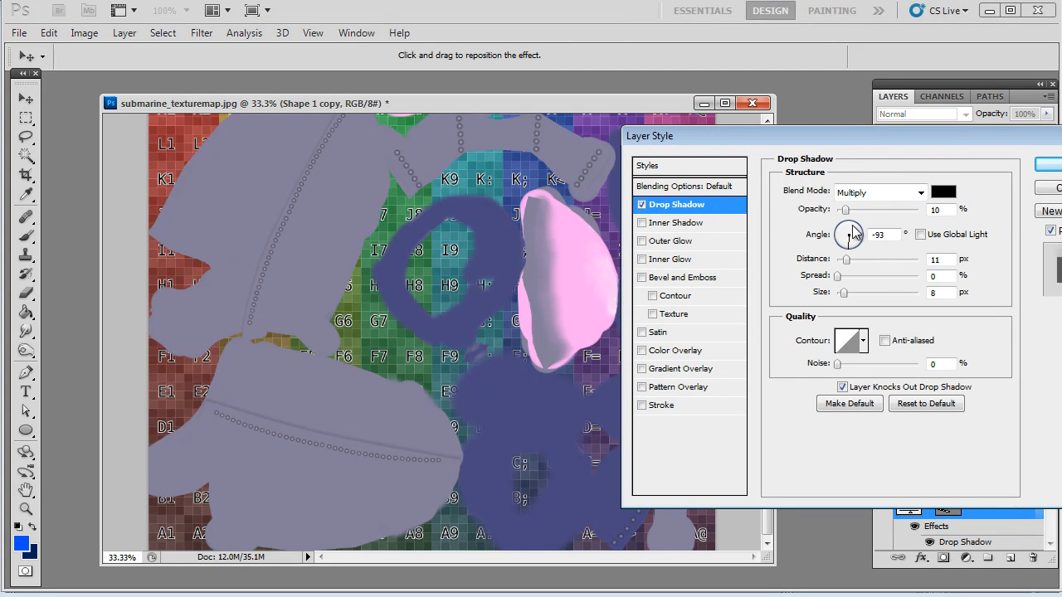
{"action": "left_click", "coordinate": [852, 230]}
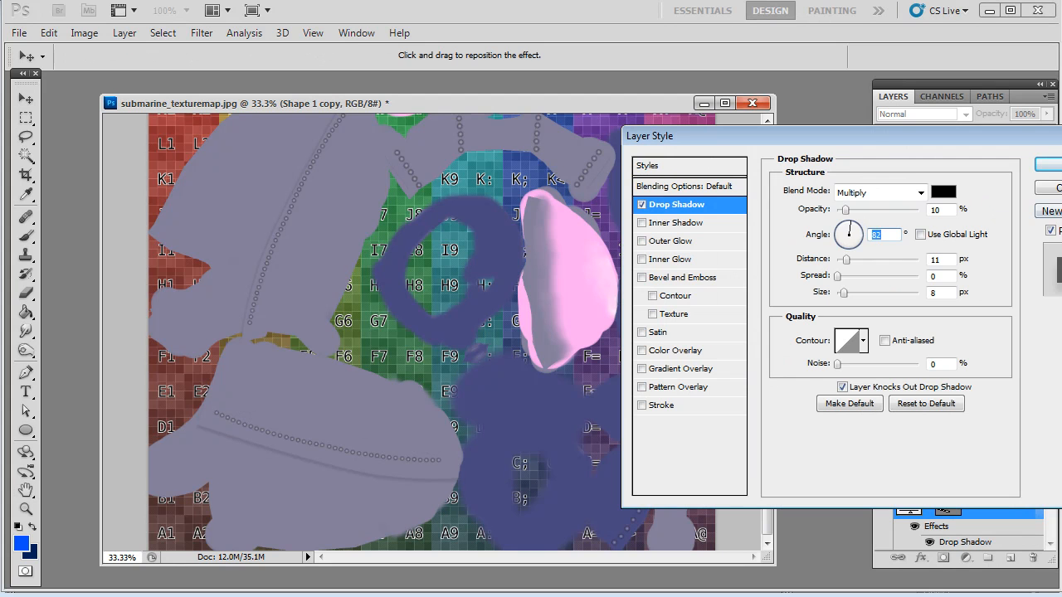
{"action": "key", "text": "Return"}
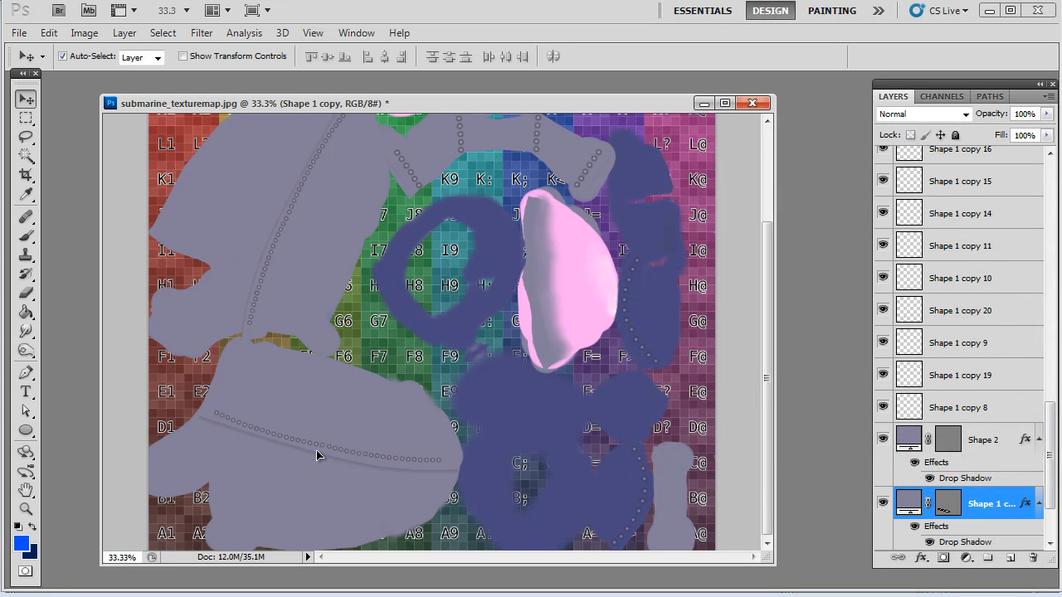
{"action": "left_click_drag", "start_coordinate": [403, 362], "coordinate": [381, 354]}
Step: Scale the rivet row near K9 to 50% with width and height linked
{"action": "key", "text": "ctrl+plus"}
{"action": "left_click_drag", "start_coordinate": [326, 237], "coordinate": [299, 409]}
{"action": "key", "text": "ctrl+plus"}
{"action": "left_click_drag", "start_coordinate": [339, 321], "coordinate": [336, 320]}
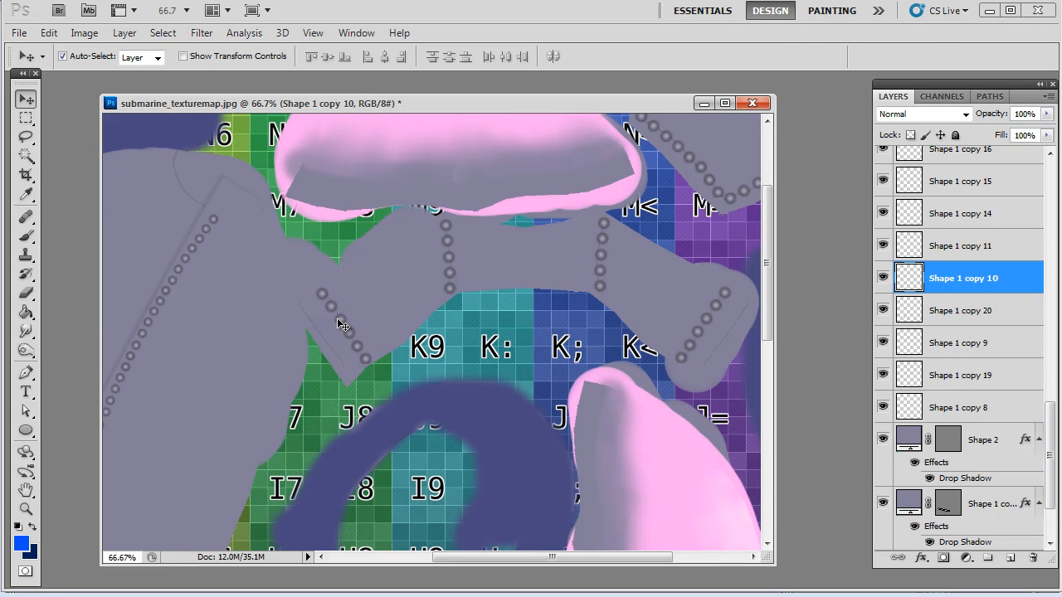
{"action": "key", "text": "ctrl+t"}
{"action": "left_click_drag", "start_coordinate": [372, 289], "coordinate": [347, 311], "text": "shift"}
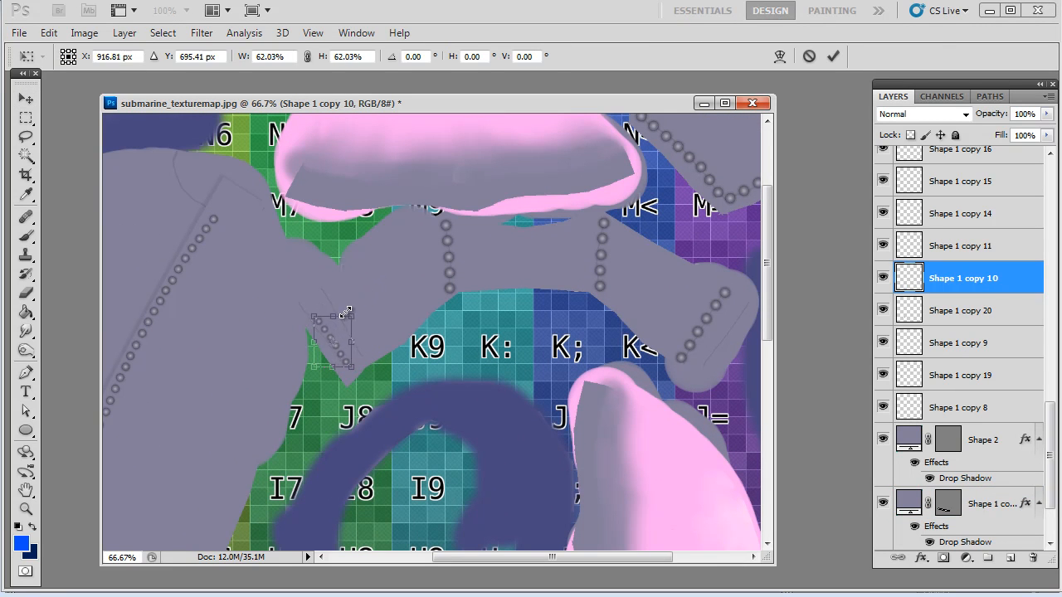
{"action": "key", "text": "Escape"}
{"action": "key", "text": "ctrl+t"}
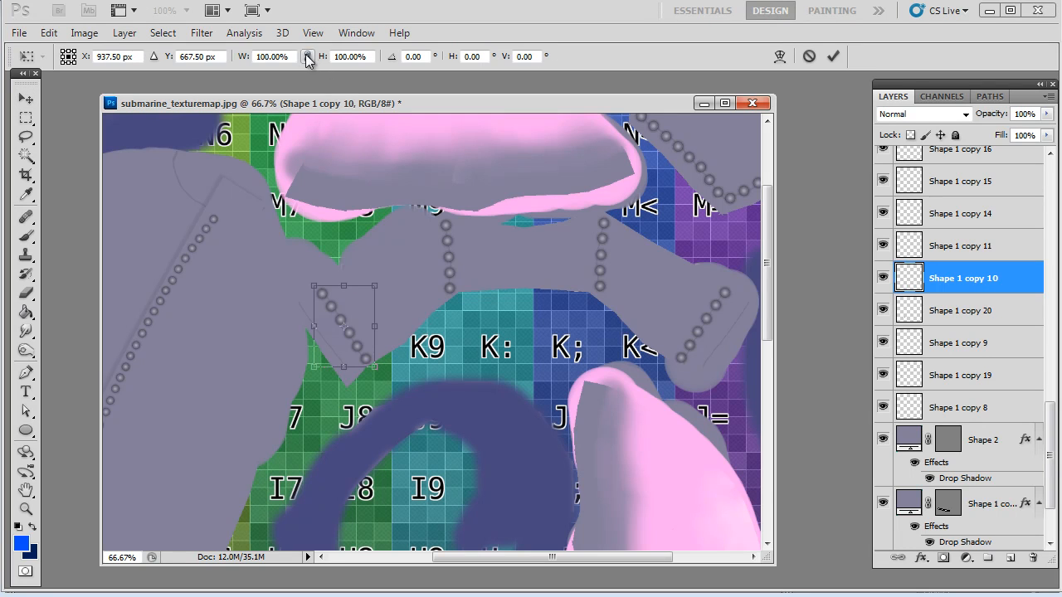
{"action": "left_click", "coordinate": [290, 56]}
{"action": "type", "text": "50"}
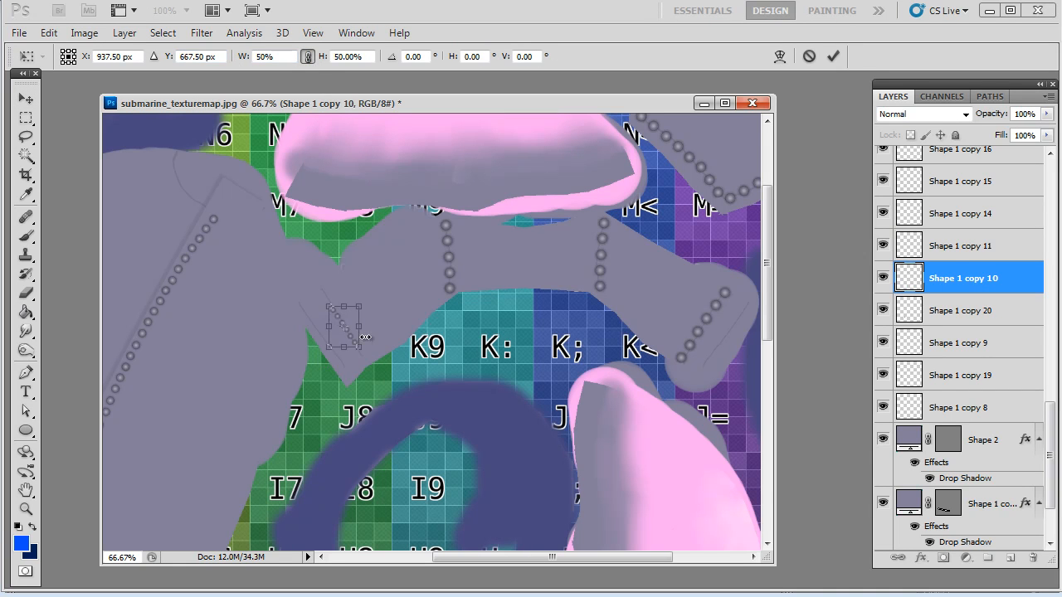
{"action": "key", "text": "Return"}
{"action": "mouse_move", "coordinate": [356, 343]}
{"action": "left_mouse_down"}
{"action": "mouse_move", "coordinate": [359, 357]}
{"action": "mouse_move", "coordinate": [349, 336]}
{"action": "left_mouse_up"}
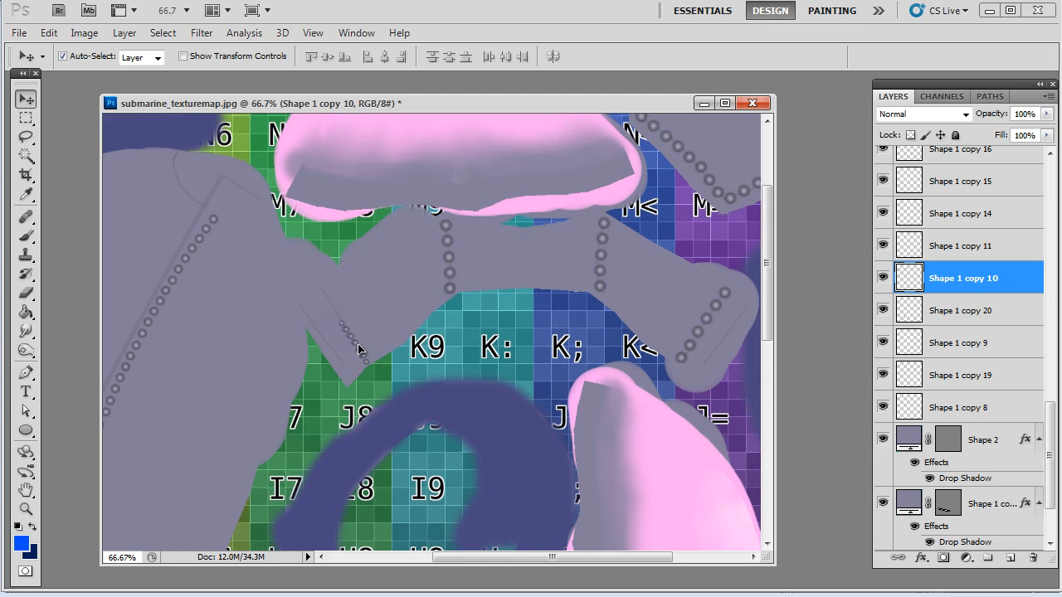
Step: Replace the old right-piece rivet row with the small rivet rows from near K9
{"action": "key", "text": "ctrl+j"}
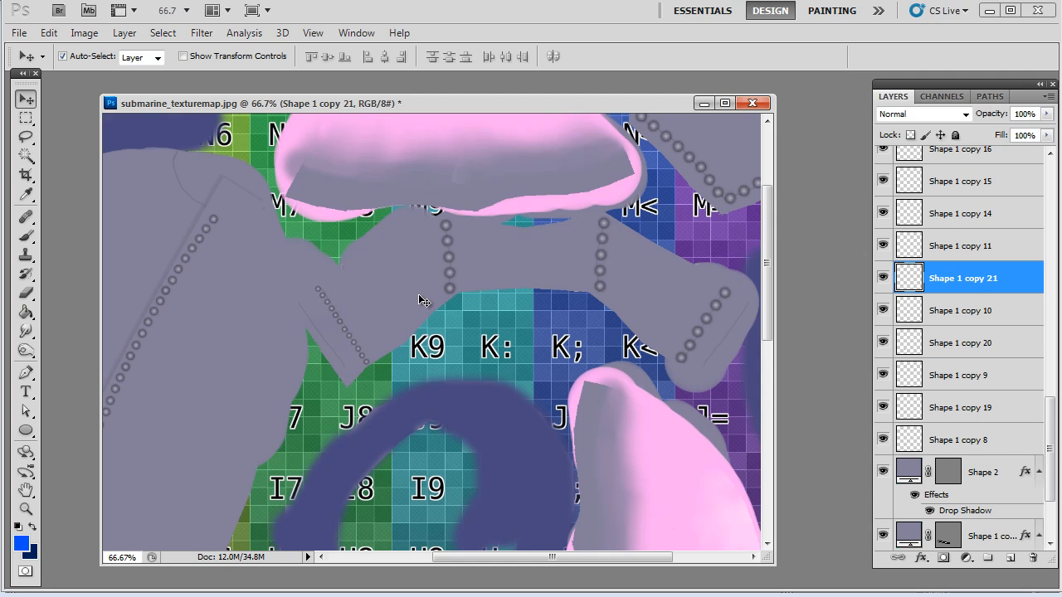
{"action": "scroll", "coordinate": [443, 290], "scroll_direction": "right", "scroll_amount": 5}
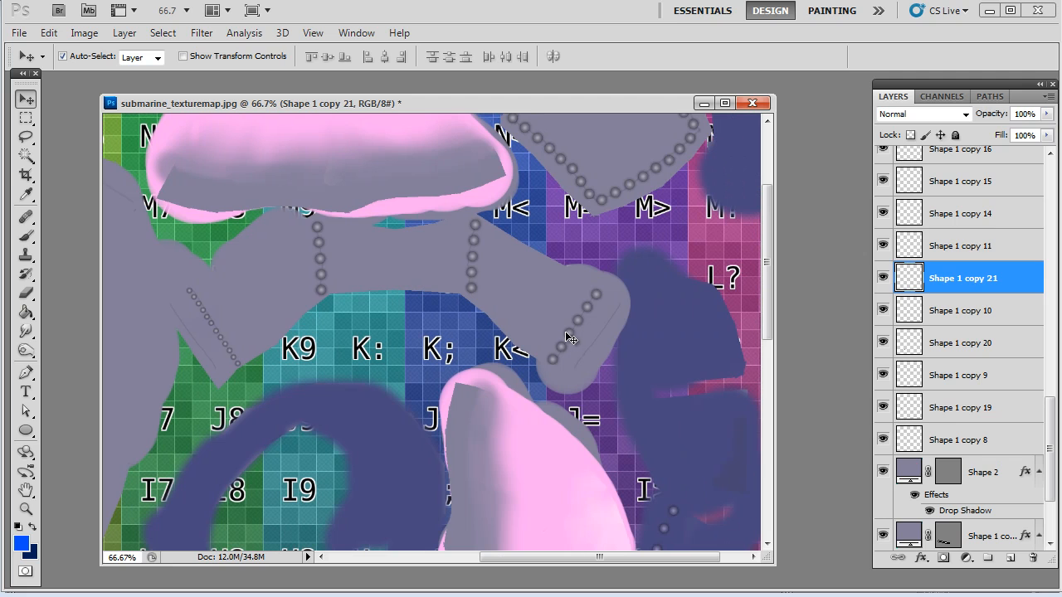
{"action": "left_click", "coordinate": [566, 334]}
{"action": "key", "text": "Delete"}
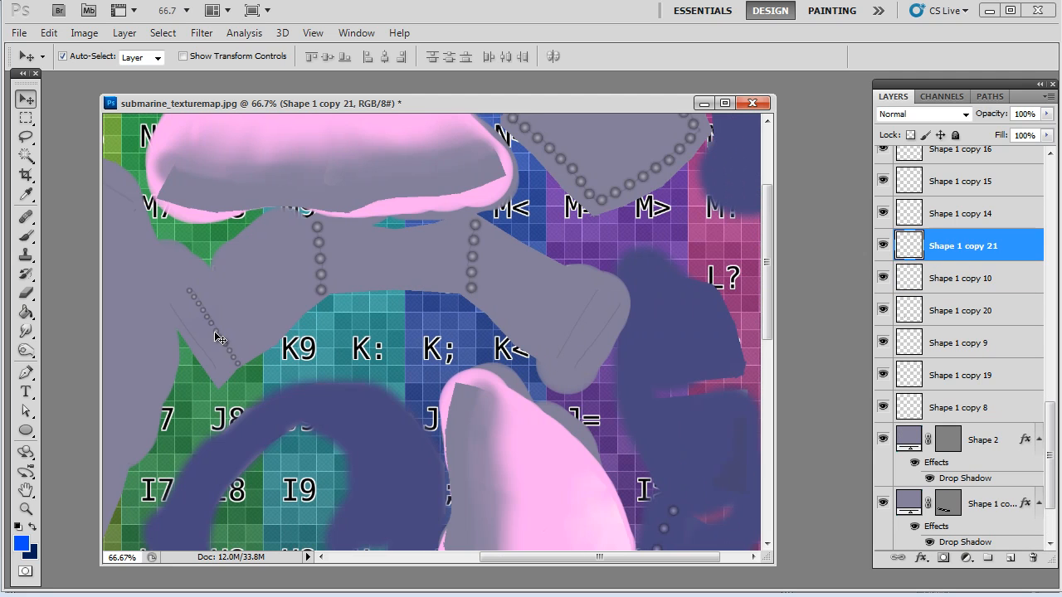
{"action": "left_click", "coordinate": [220, 338]}
{"action": "left_click", "coordinate": [214, 332], "text": "shift"}
{"action": "left_click_drag", "start_coordinate": [213, 332], "coordinate": [562, 330]}
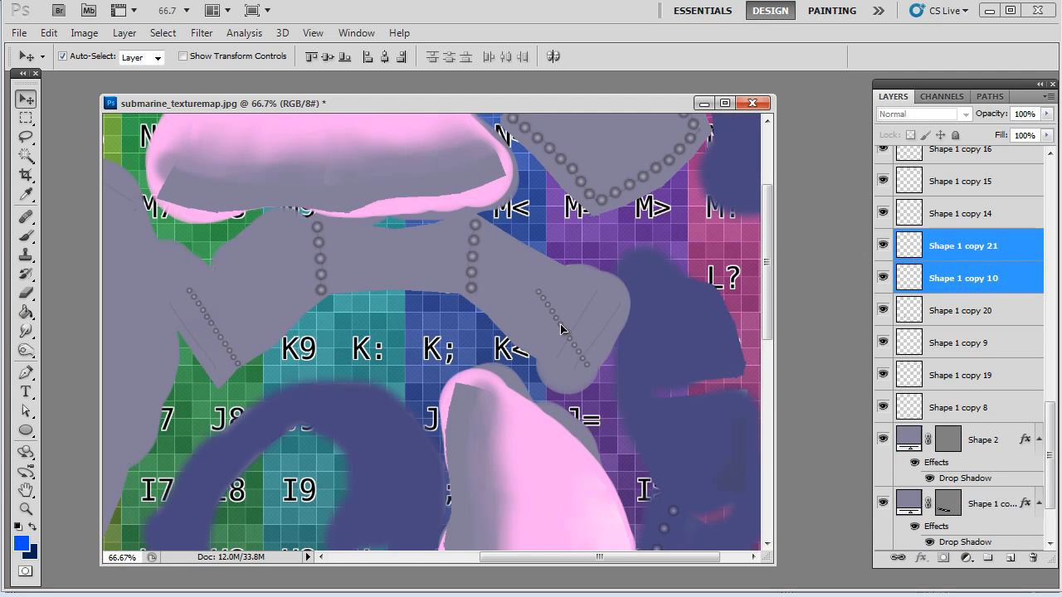
Step: Rotate the copied small rivet rows to about 66° along the right piece's seam
{"action": "key", "text": "ctrl+j"}
{"action": "key", "text": "ctrl+t"}
{"action": "left_click_drag", "start_coordinate": [642, 303], "coordinate": [623, 376]}
{"action": "left_click_drag", "start_coordinate": [575, 314], "coordinate": [583, 312]}
{"action": "left_click_drag", "start_coordinate": [650, 324], "coordinate": [649, 317]}
{"action": "key", "text": "Return"}
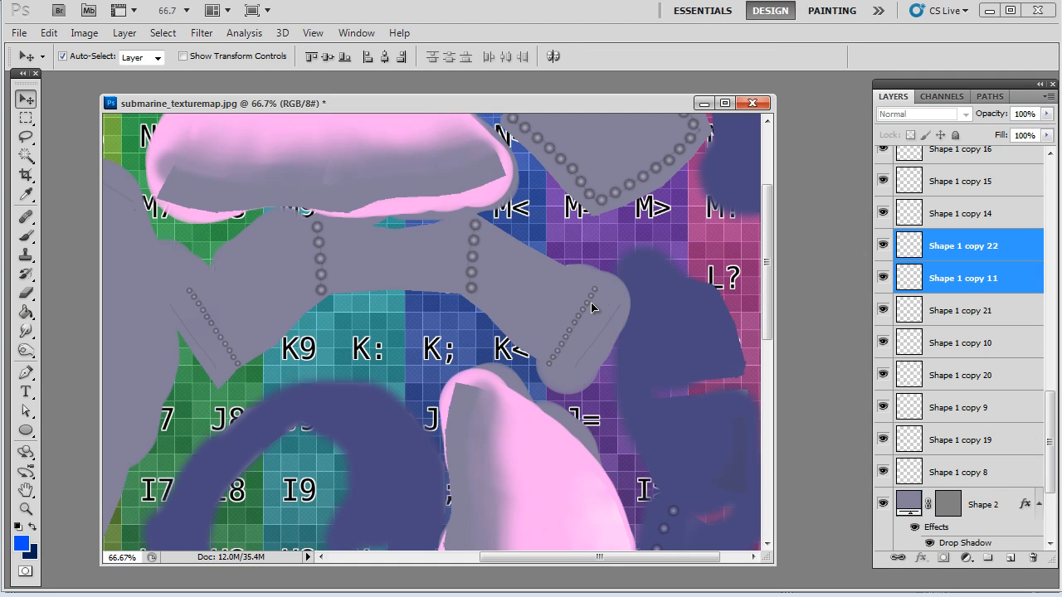
{"action": "left_click_drag", "start_coordinate": [475, 255], "coordinate": [487, 287]}
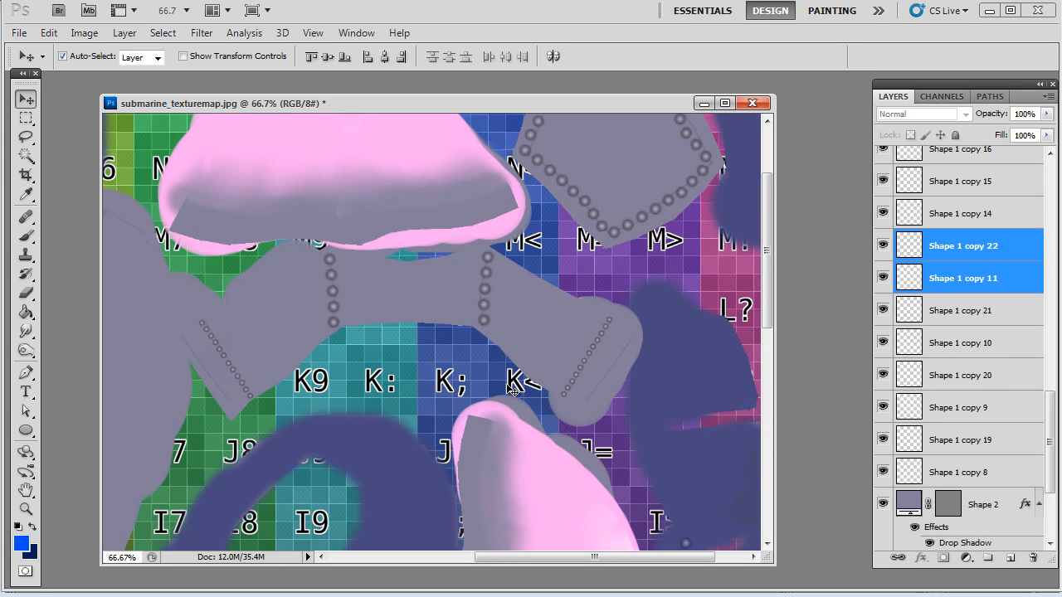
{"action": "left_click_drag", "start_coordinate": [620, 205], "coordinate": [595, 239]}
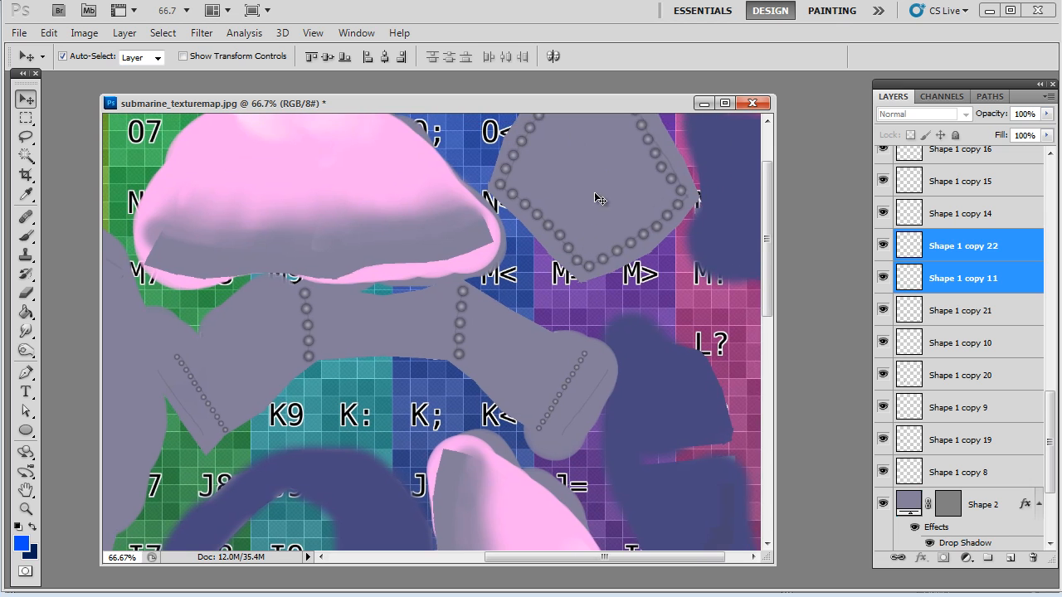
{"action": "left_click_drag", "start_coordinate": [454, 479], "coordinate": [517, 337]}
{"action": "left_click_drag", "start_coordinate": [597, 455], "coordinate": [545, 377]}
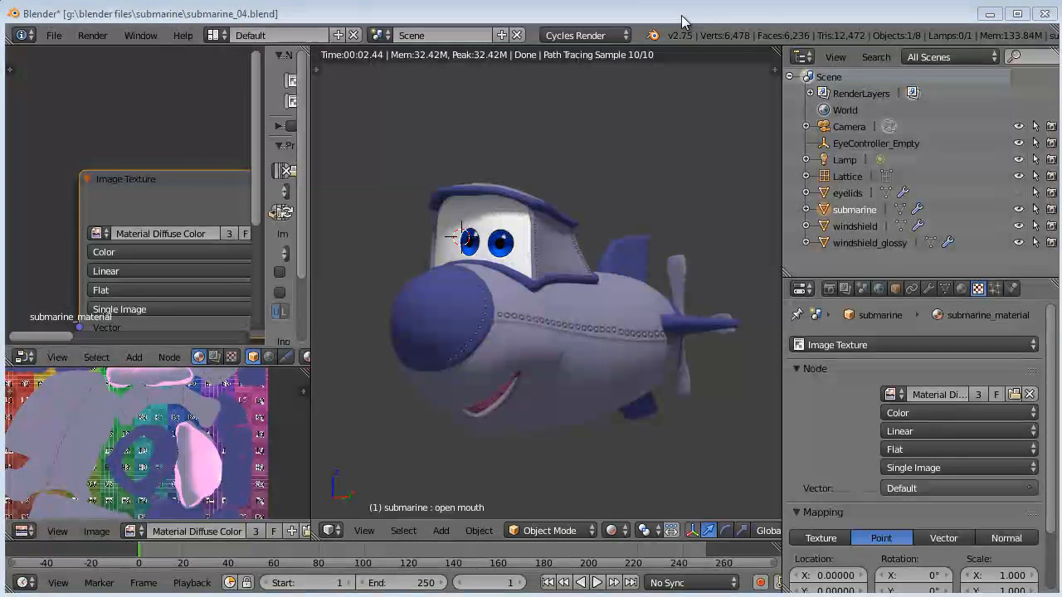
{"action": "mouse_move", "coordinate": [596, 233]}
{"action": "middle_mouse_down"}
{"action": "mouse_move", "coordinate": [564, 254]}
{"action": "mouse_move", "coordinate": [504, 255]}
{"action": "mouse_move", "coordinate": [613, 250]}
{"action": "mouse_move", "coordinate": [611, 288]}
{"action": "mouse_move", "coordinate": [558, 321]}
{"action": "middle_mouse_up"}
{"action": "scroll", "coordinate": [581, 343], "scroll_direction": "up", "scroll_amount": 4}
{"action": "middle_click_drag", "start_coordinate": [693, 468], "coordinate": [731, 388]}
{"action": "scroll", "coordinate": [735, 373], "scroll_direction": "down", "scroll_amount": 2}
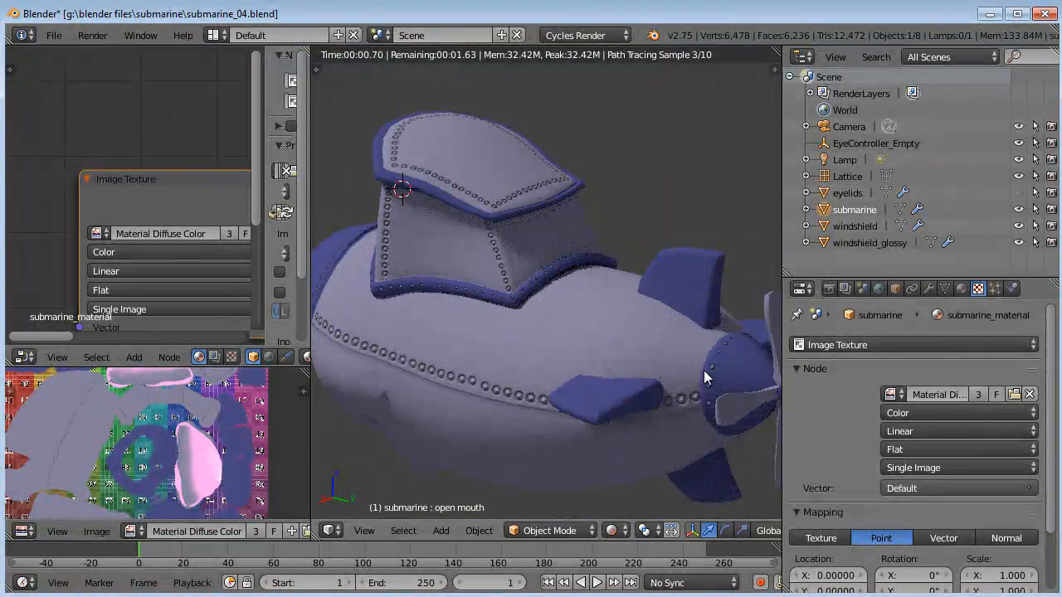
{"action": "mouse_move", "coordinate": [418, 370]}
{"action": "middle_mouse_down"}
{"action": "mouse_move", "coordinate": [428, 316]}
{"action": "mouse_move", "coordinate": [573, 314]}
{"action": "mouse_move", "coordinate": [511, 307]}
{"action": "mouse_move", "coordinate": [525, 330]}
{"action": "mouse_move", "coordinate": [650, 327]}
{"action": "mouse_move", "coordinate": [472, 316]}
{"action": "mouse_move", "coordinate": [449, 352]}
{"action": "mouse_move", "coordinate": [472, 322]}
{"action": "mouse_move", "coordinate": [477, 269]}
{"action": "mouse_move", "coordinate": [448, 277]}
{"action": "mouse_move", "coordinate": [461, 296]}
{"action": "middle_mouse_up"}
{"action": "middle_click_drag", "start_coordinate": [491, 293], "coordinate": [484, 300]}
{"action": "scroll", "coordinate": [484, 300], "scroll_direction": "up", "scroll_amount": 2}
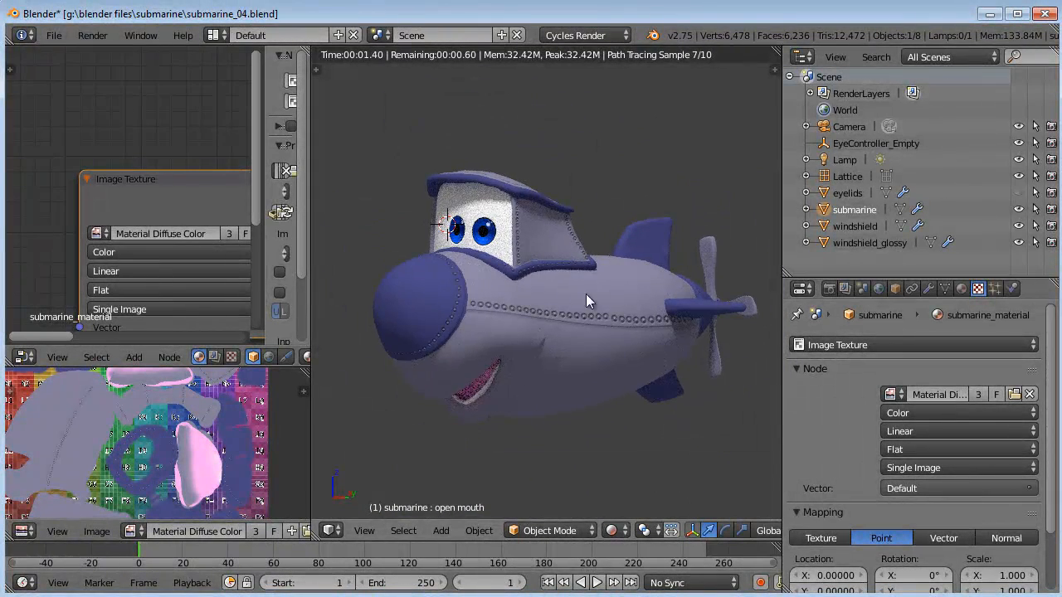
{"action": "middle_click_drag", "start_coordinate": [557, 369], "coordinate": [489, 342]}
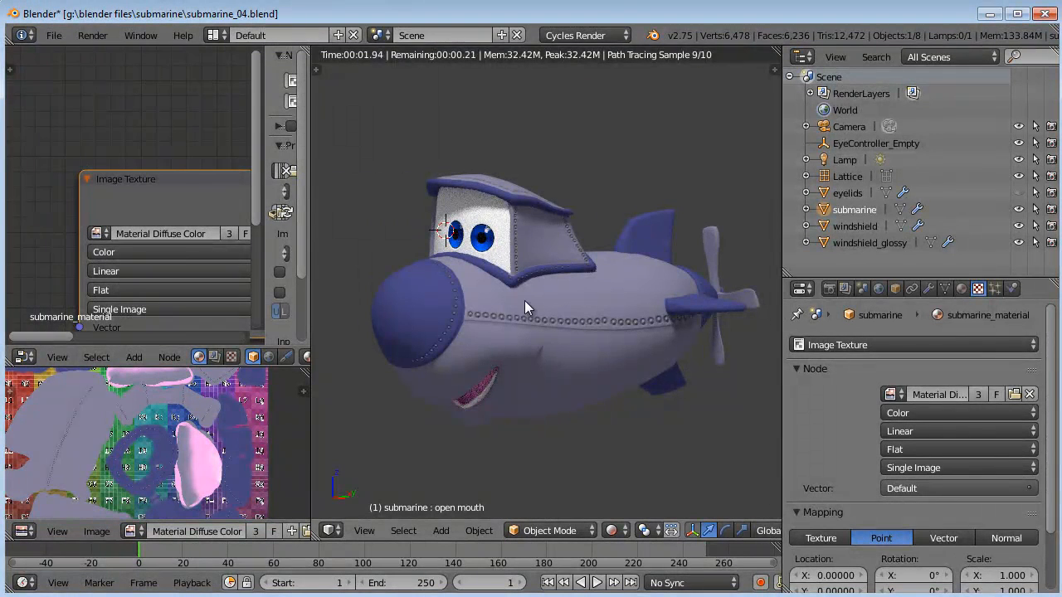
{"action": "middle_click_drag", "start_coordinate": [526, 341], "coordinate": [537, 339]}
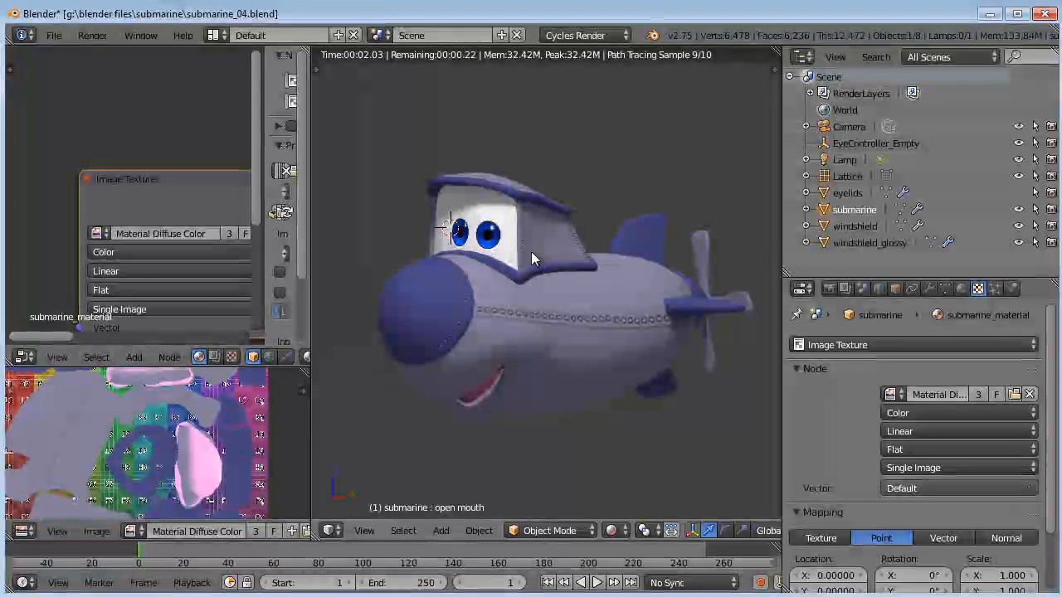
{"action": "middle_click_drag", "start_coordinate": [568, 295], "coordinate": [618, 320]}
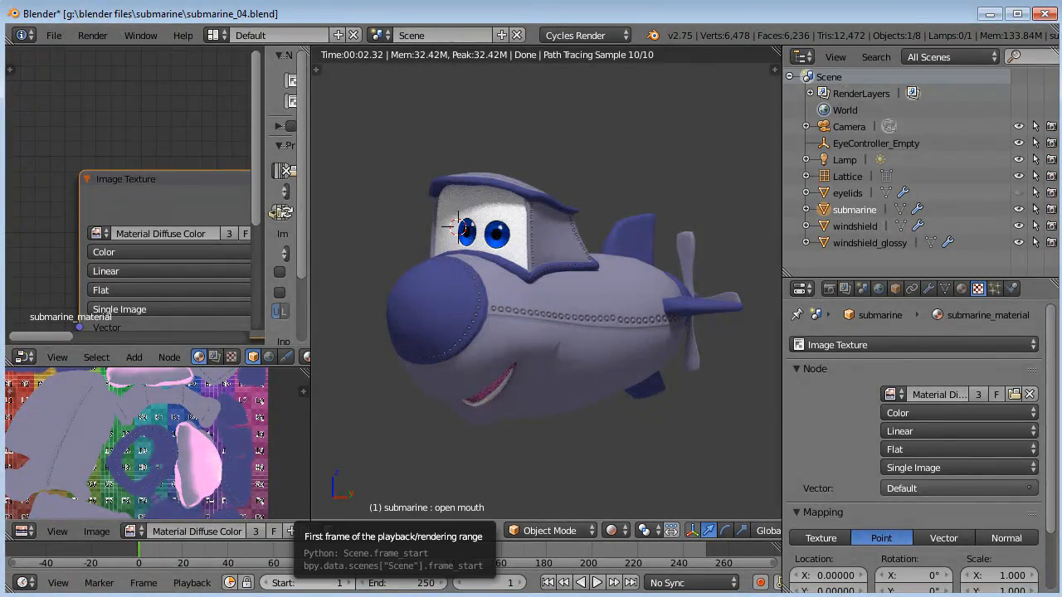
{"action": "key", "text": "alt+Tab"}
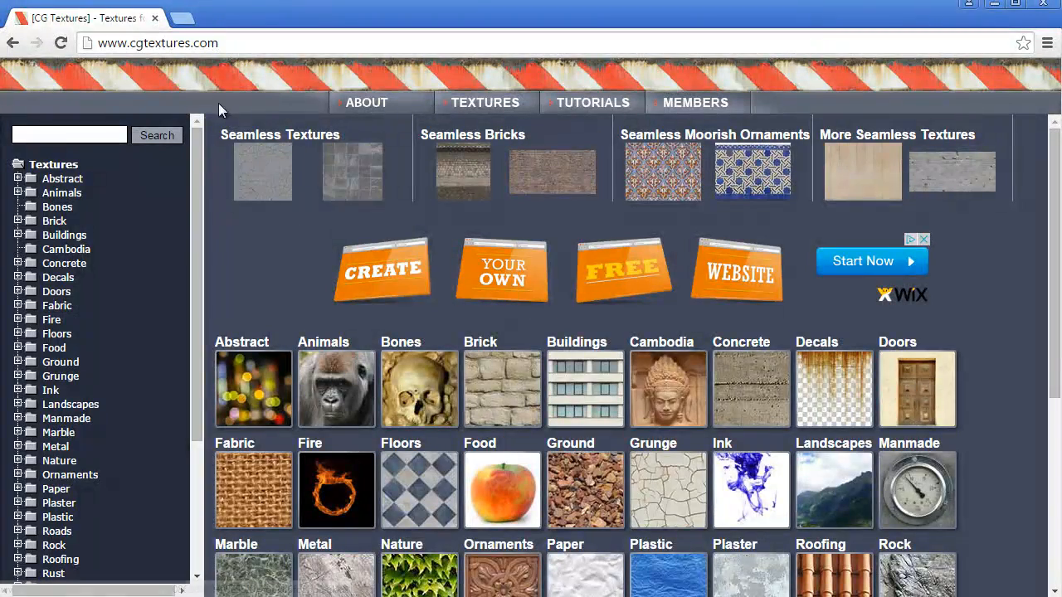
Step: Expand the Metal category and show the Aircraft Panels textures
{"action": "scroll", "coordinate": [246, 280], "scroll_direction": "down", "scroll_amount": 4}
{"action": "scroll", "coordinate": [350, 283], "scroll_direction": "up", "scroll_amount": 4}
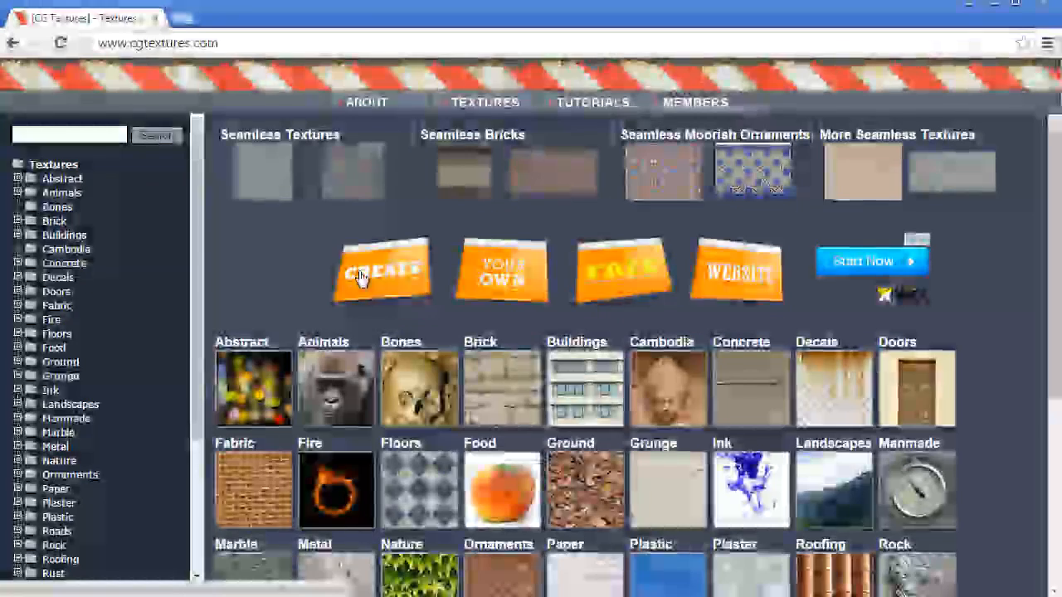
{"action": "left_click_drag", "start_coordinate": [197, 181], "coordinate": [208, 152]}
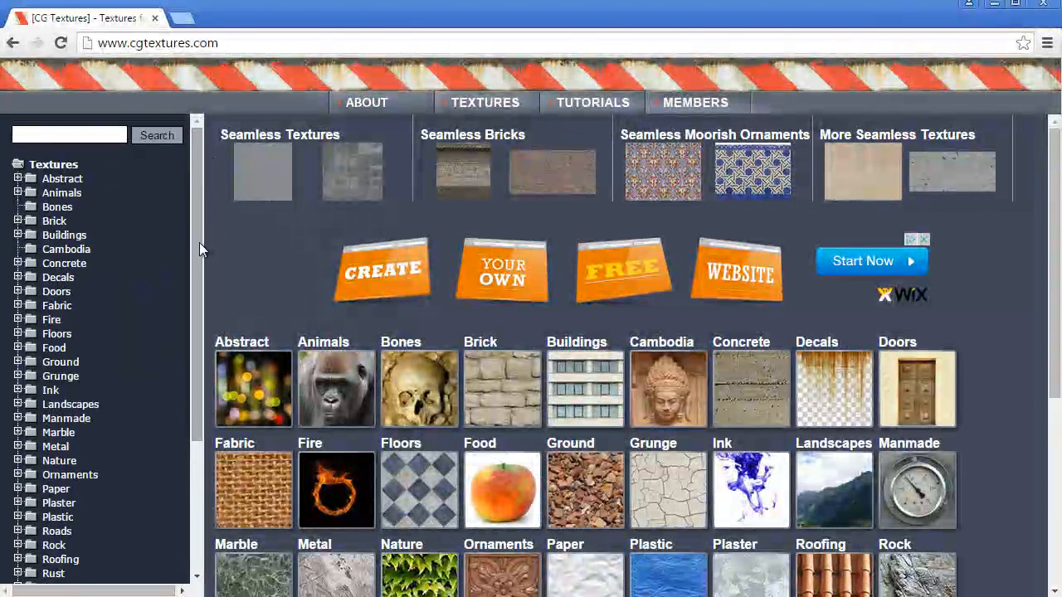
{"action": "left_click", "coordinate": [65, 445]}
{"action": "scroll", "coordinate": [135, 441], "scroll_direction": "down", "scroll_amount": 2}
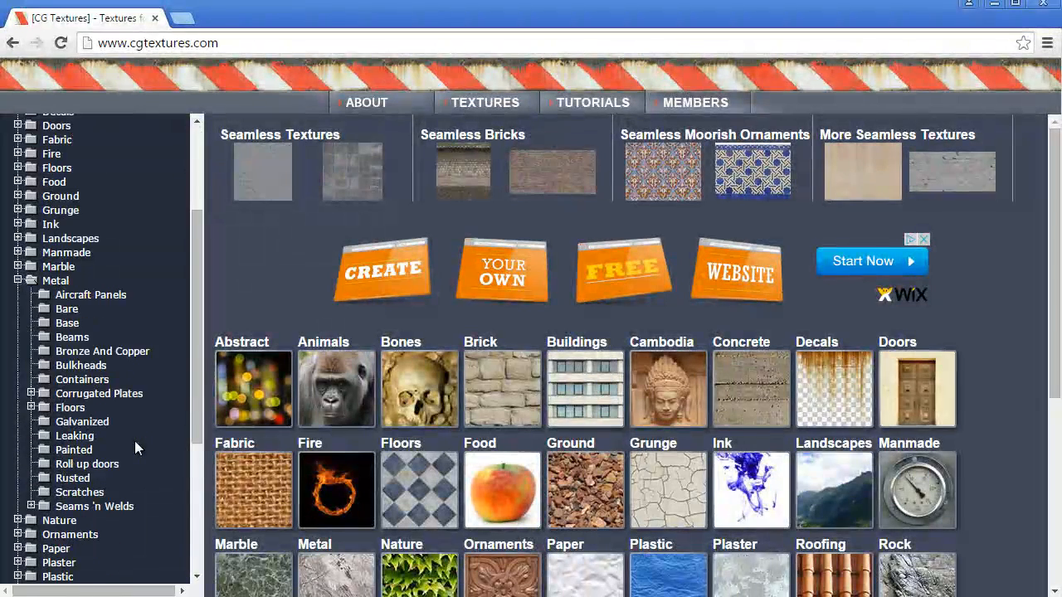
{"action": "left_click", "coordinate": [107, 295]}
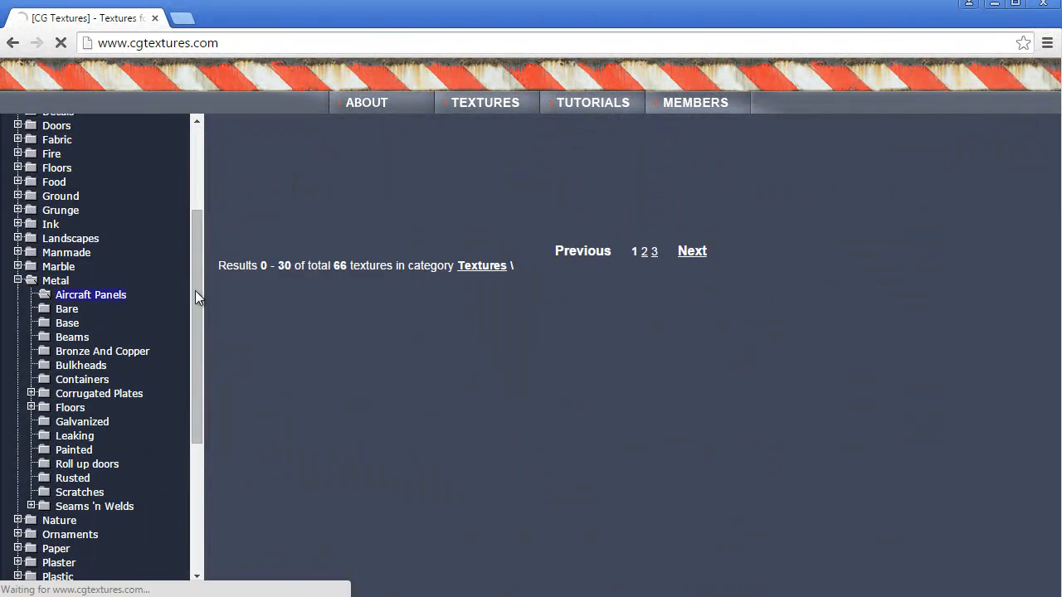
Step: Scroll through the Aircraft Panels thumbnails and go to results page 3
{"action": "scroll", "coordinate": [418, 348], "scroll_direction": "down", "scroll_amount": 6}
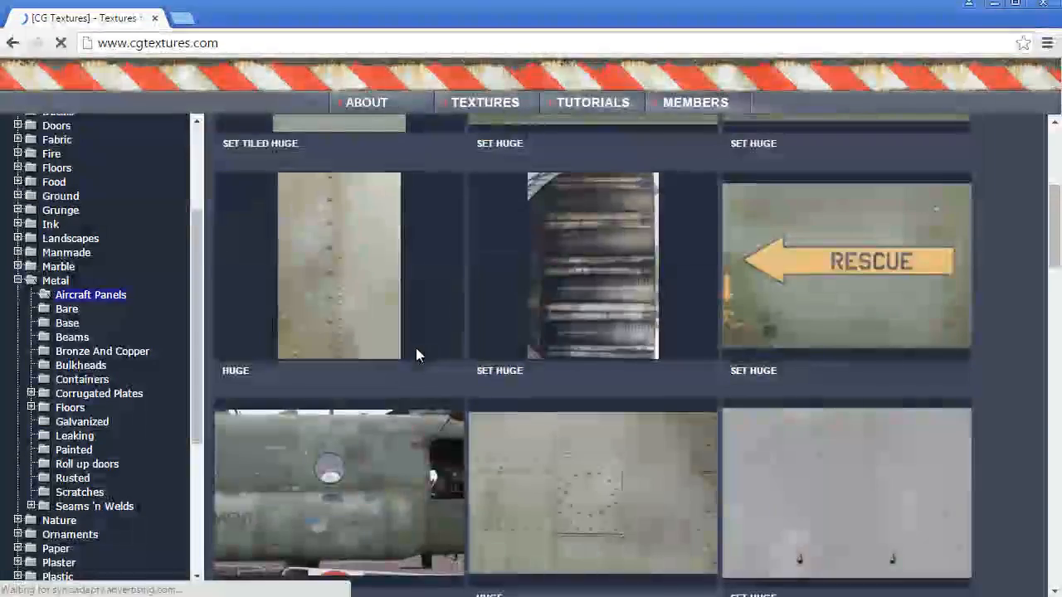
{"action": "scroll", "coordinate": [418, 356], "scroll_direction": "down", "scroll_amount": 2}
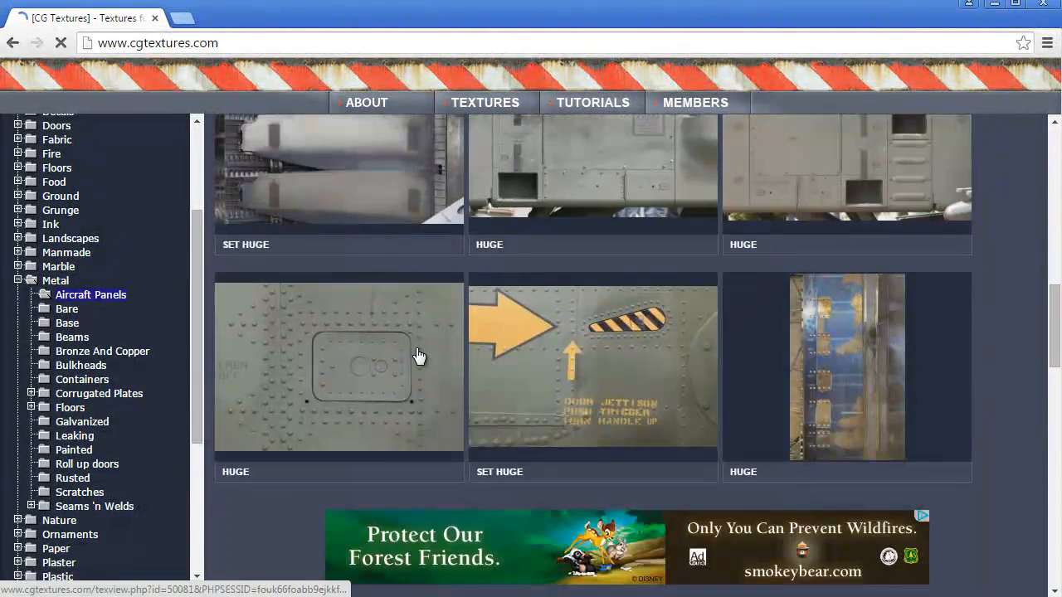
{"action": "scroll", "coordinate": [418, 356], "scroll_direction": "down", "scroll_amount": 4}
{"action": "scroll", "coordinate": [418, 356], "scroll_direction": "down", "scroll_amount": 12}
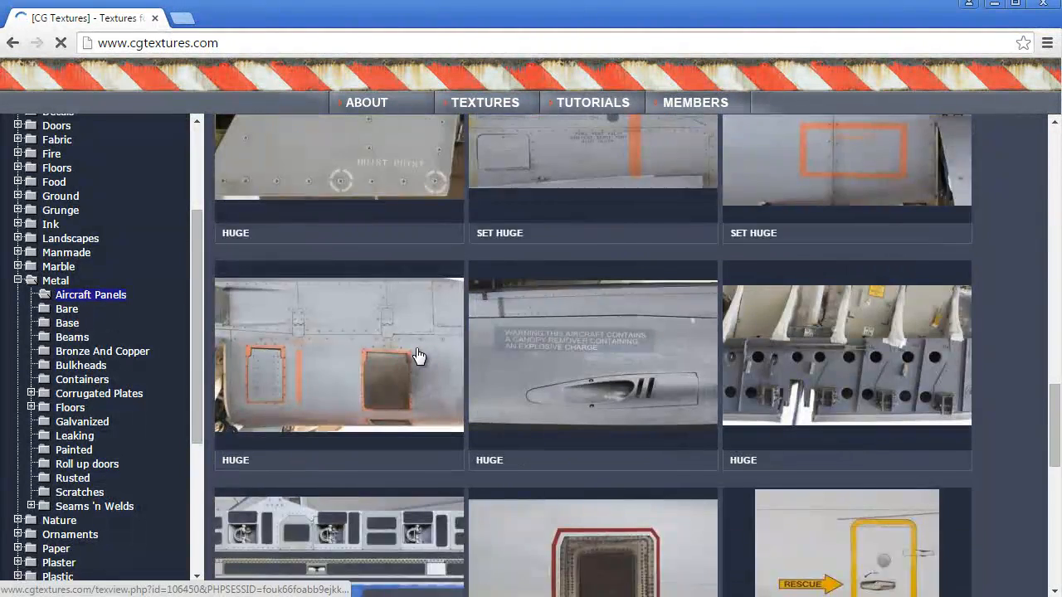
{"action": "scroll", "coordinate": [416, 355], "scroll_direction": "down", "scroll_amount": 2}
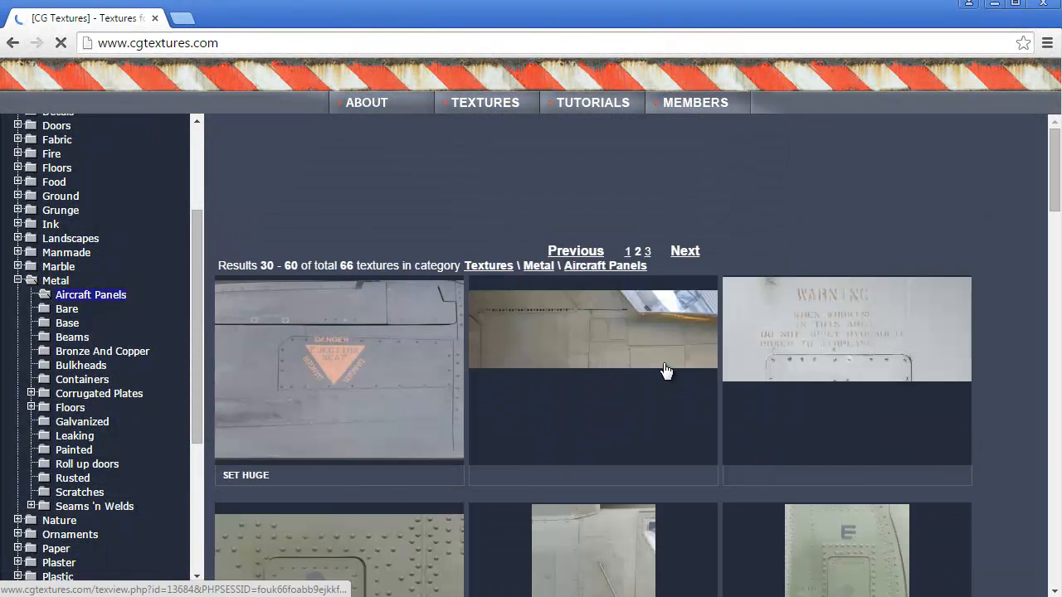
{"action": "scroll", "coordinate": [666, 371], "scroll_direction": "down", "scroll_amount": 7}
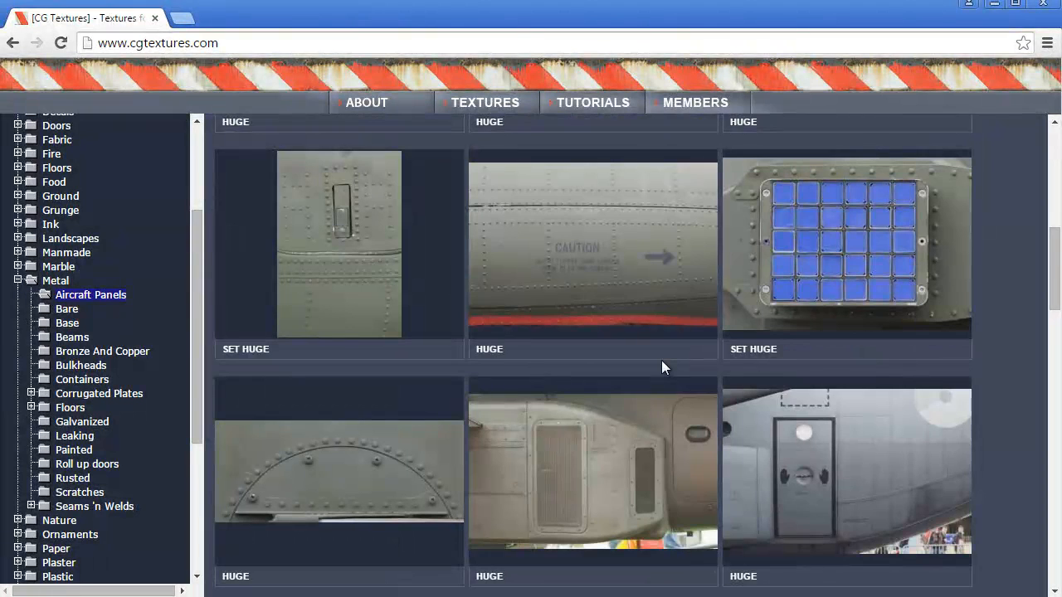
{"action": "scroll", "coordinate": [661, 360], "scroll_direction": "down", "scroll_amount": 4}
{"action": "scroll", "coordinate": [693, 455], "scroll_direction": "down", "scroll_amount": 7}
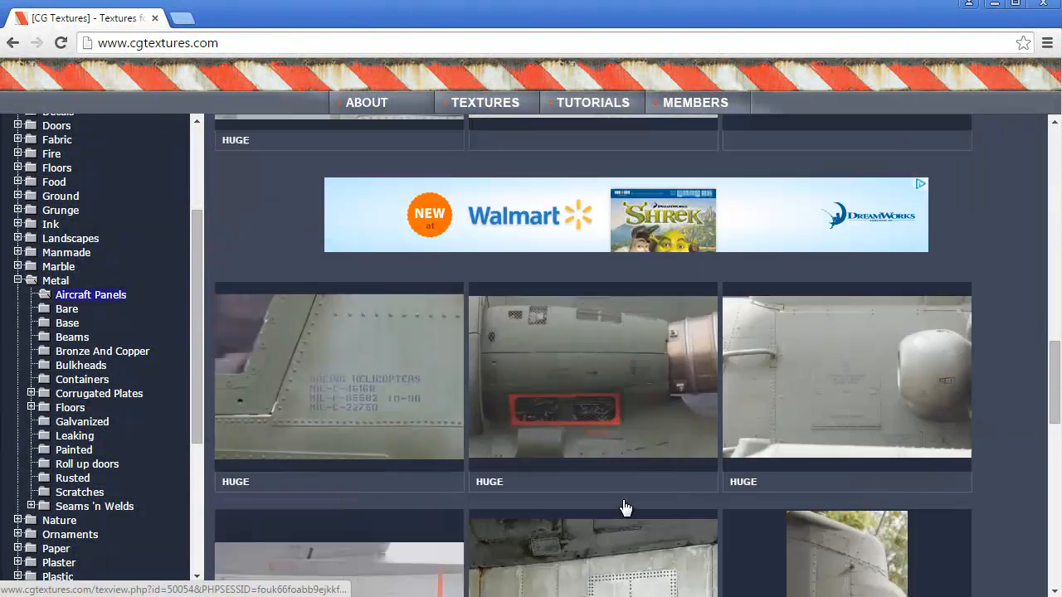
{"action": "scroll", "coordinate": [624, 506], "scroll_direction": "down", "scroll_amount": 3}
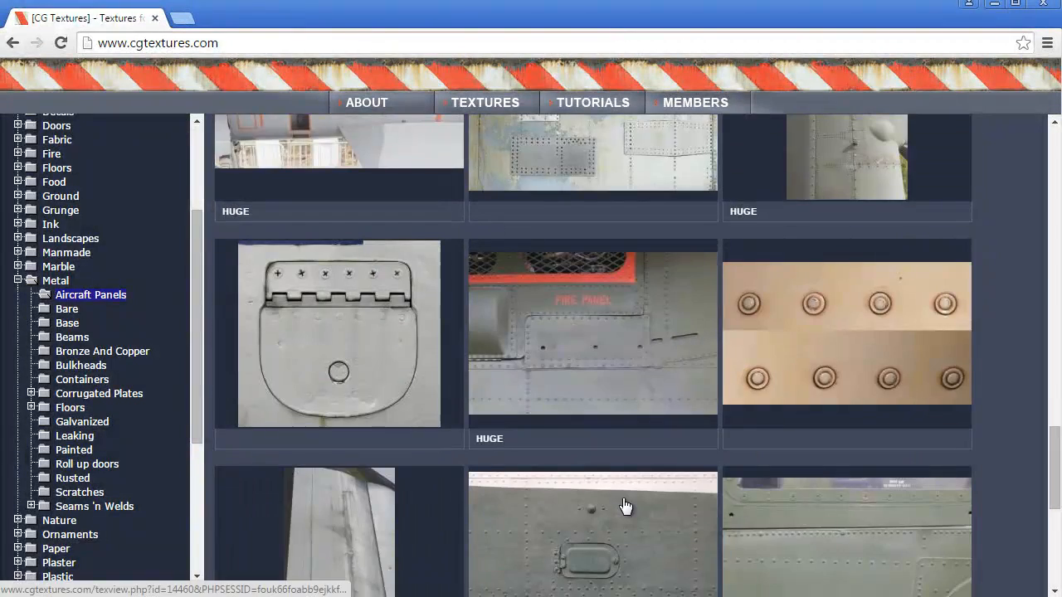
{"action": "scroll", "coordinate": [624, 506], "scroll_direction": "down", "scroll_amount": 5}
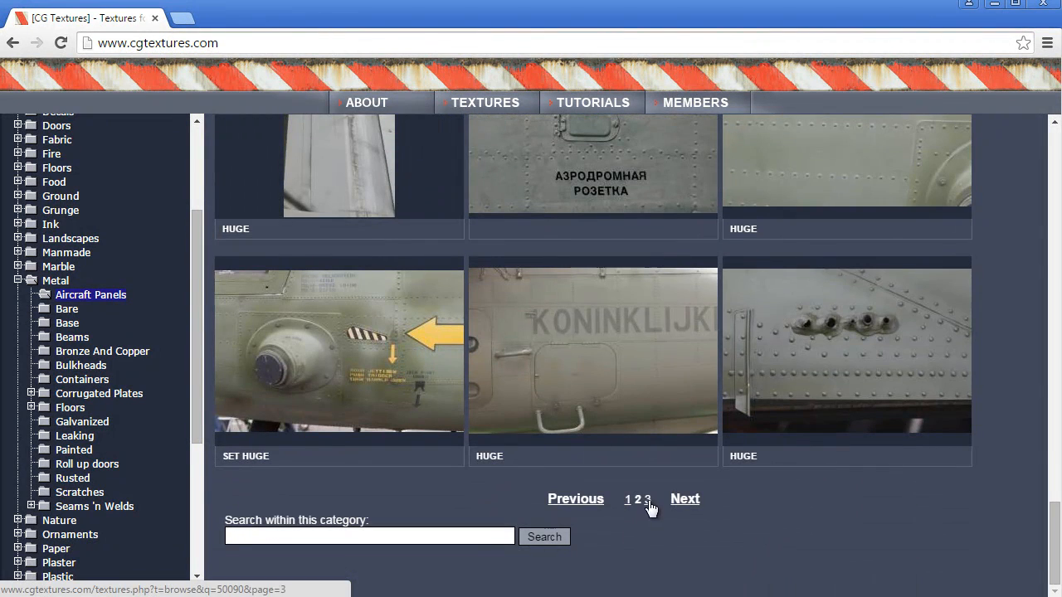
{"action": "left_click", "coordinate": [648, 500]}
{"action": "scroll", "coordinate": [688, 370], "scroll_direction": "down", "scroll_amount": 5}
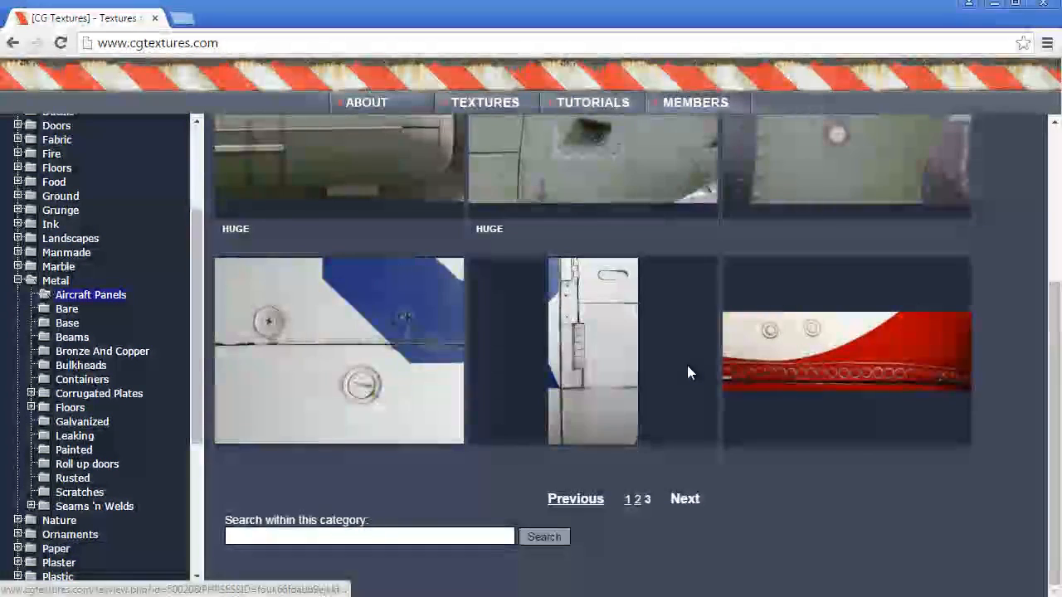
{"action": "scroll", "coordinate": [687, 371], "scroll_direction": "up", "scroll_amount": 3}
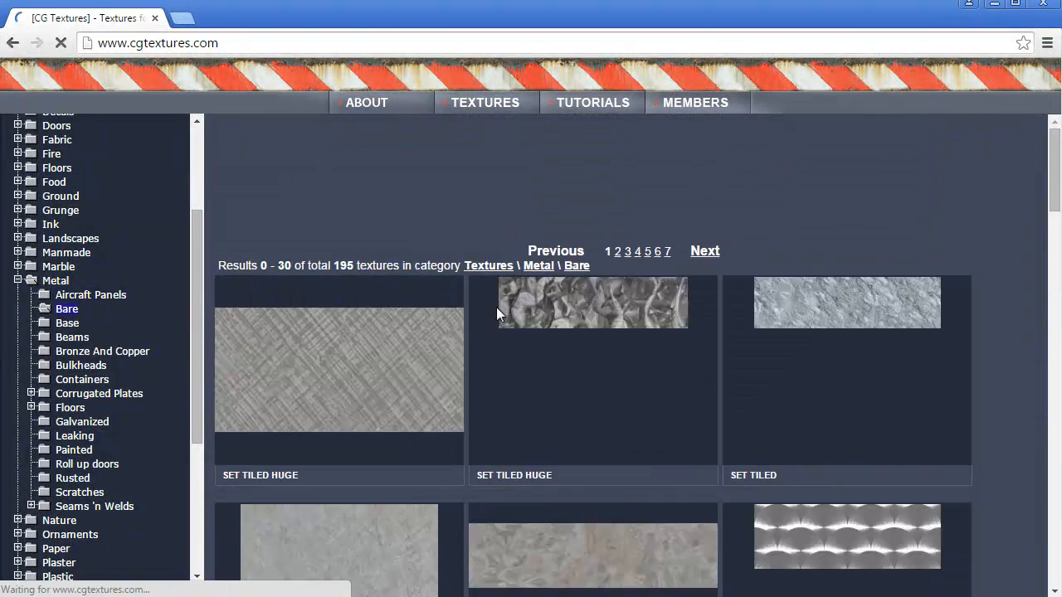
Step: Browse the Metal Base and Beams textures, then expand Corrugated Plates to its Rusted subcategory
{"action": "scroll", "coordinate": [461, 330], "scroll_direction": "down", "scroll_amount": 3}
{"action": "scroll", "coordinate": [461, 324], "scroll_direction": "down", "scroll_amount": 4}
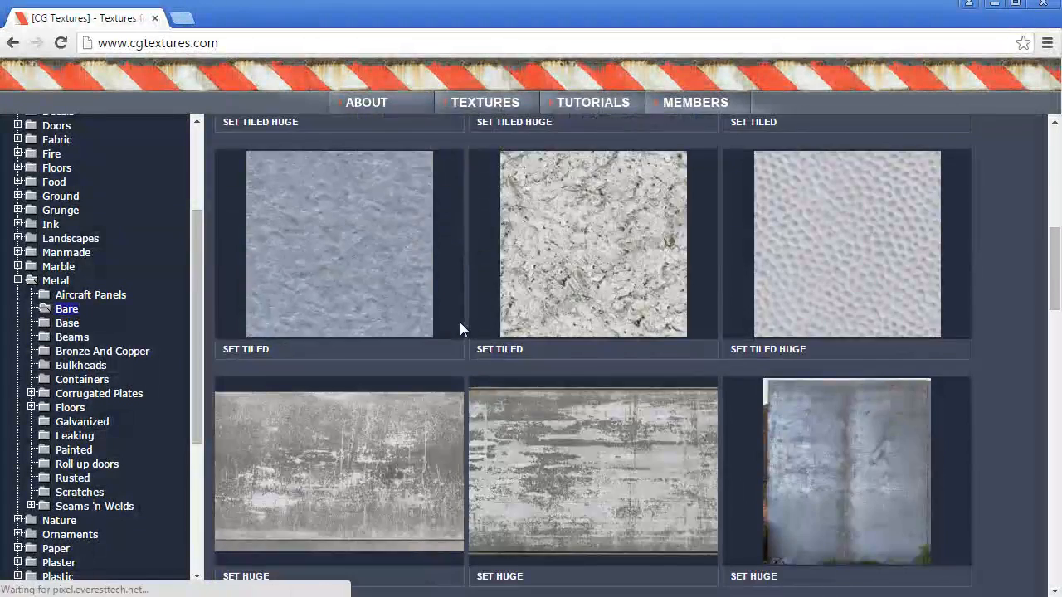
{"action": "scroll", "coordinate": [460, 323], "scroll_direction": "up", "scroll_amount": 6}
{"action": "left_click", "coordinate": [73, 324]}
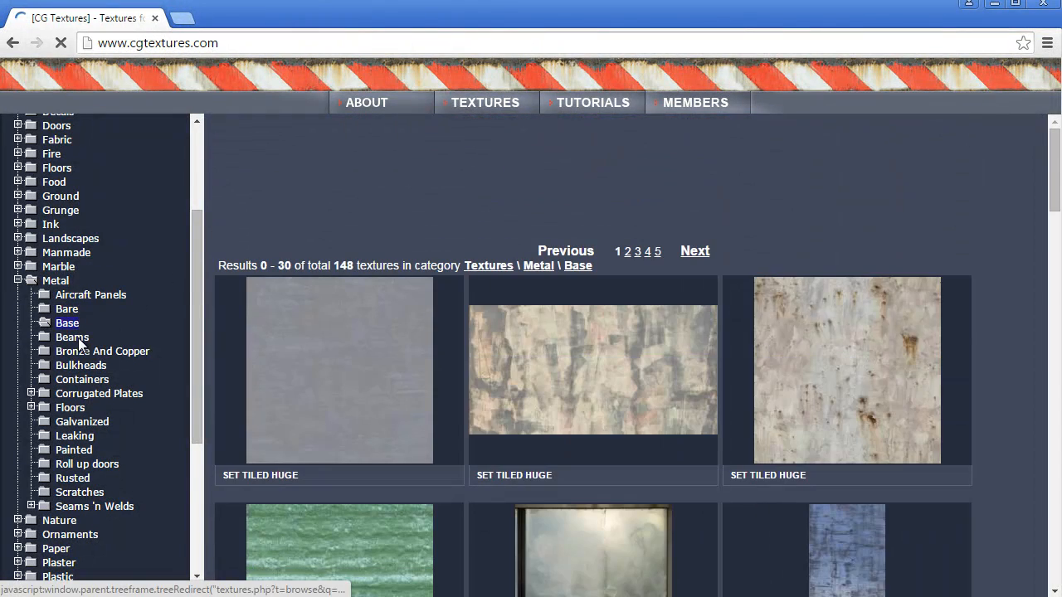
{"action": "left_click", "coordinate": [72, 337]}
{"action": "scroll", "coordinate": [237, 355], "scroll_direction": "down", "scroll_amount": 2}
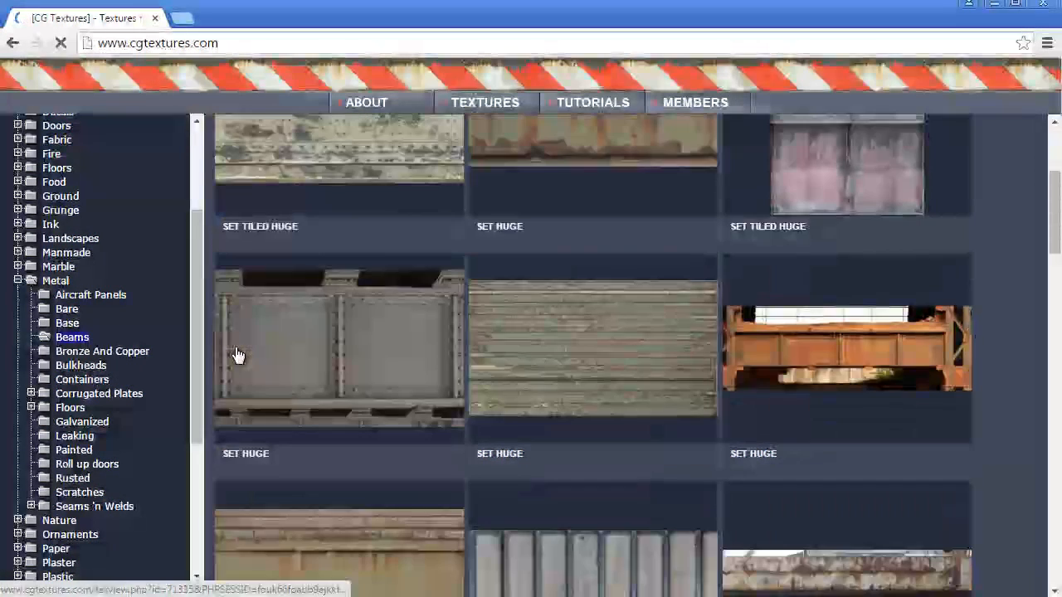
{"action": "left_click", "coordinate": [31, 395]}
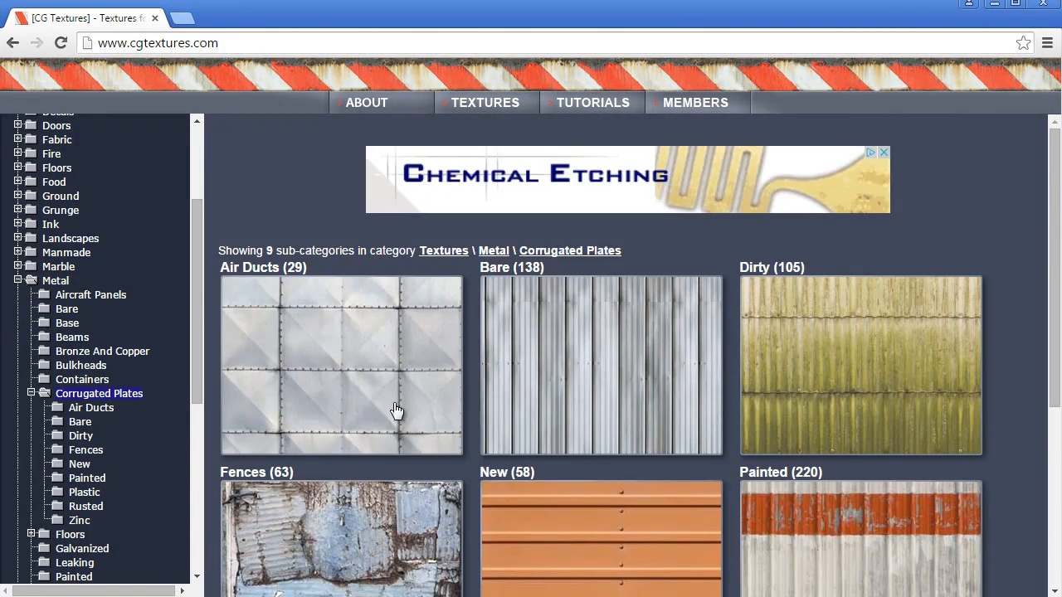
Step: Go to page 2 of the rusted corrugated plate results, showing textures 30–60 of 160
{"action": "scroll", "coordinate": [417, 413], "scroll_direction": "down", "scroll_amount": 3}
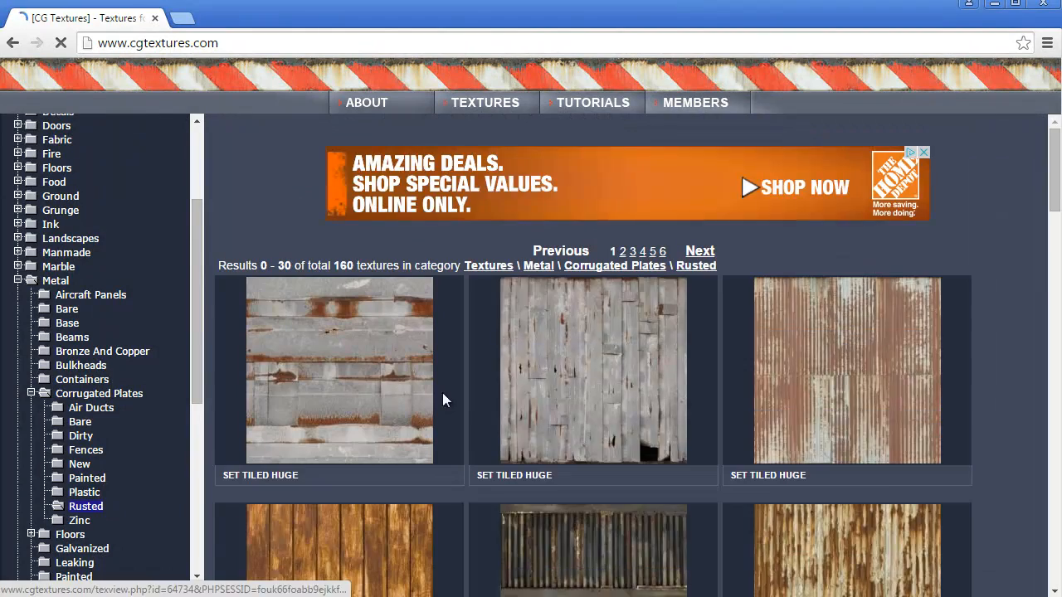
{"action": "scroll", "coordinate": [481, 402], "scroll_direction": "down", "scroll_amount": 2}
{"action": "scroll", "coordinate": [481, 395], "scroll_direction": "down", "scroll_amount": 10}
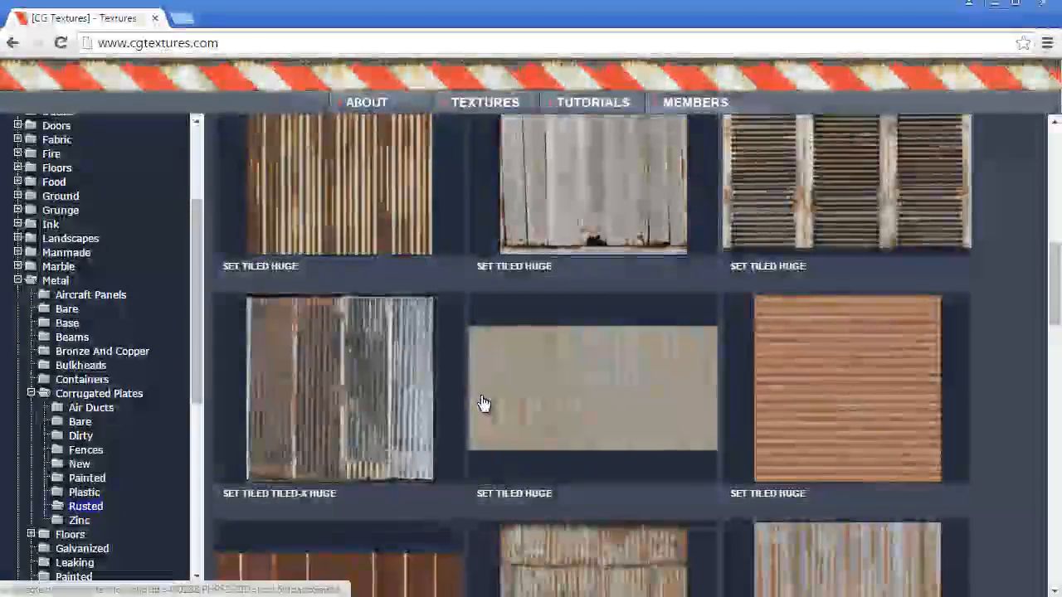
{"action": "scroll", "coordinate": [481, 398], "scroll_direction": "down", "scroll_amount": 10}
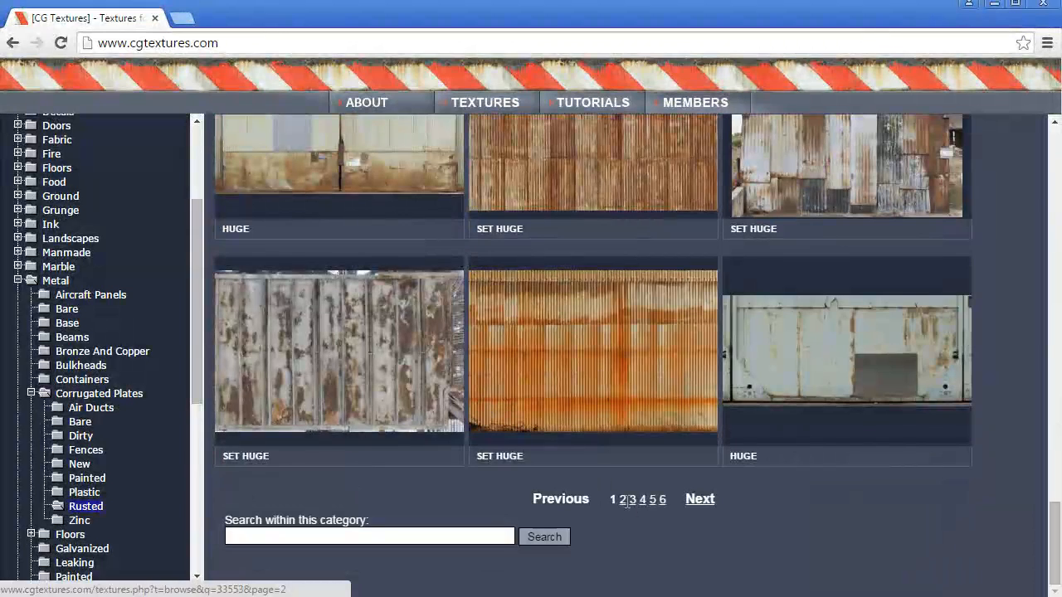
{"action": "left_click", "coordinate": [624, 499]}
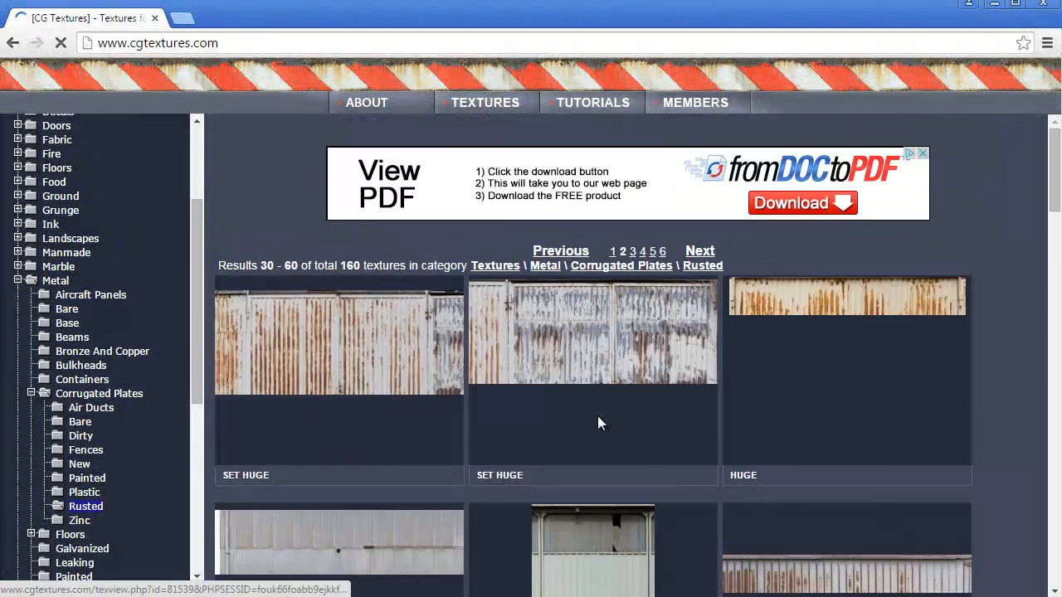
{"action": "scroll", "coordinate": [600, 423], "scroll_direction": "down", "scroll_amount": 10}
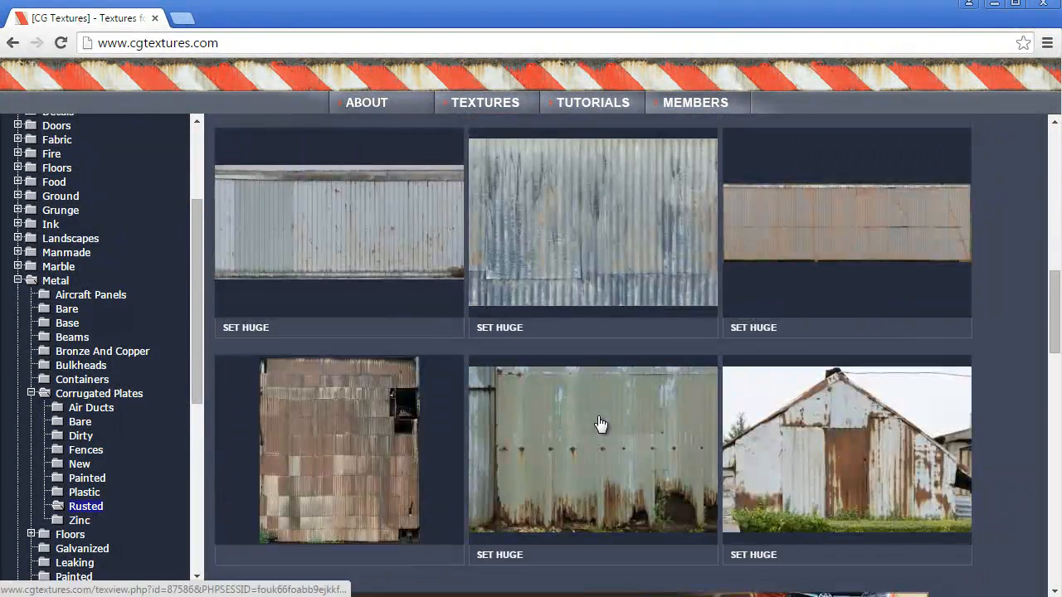
{"action": "scroll", "coordinate": [599, 424], "scroll_direction": "down", "scroll_amount": 3}
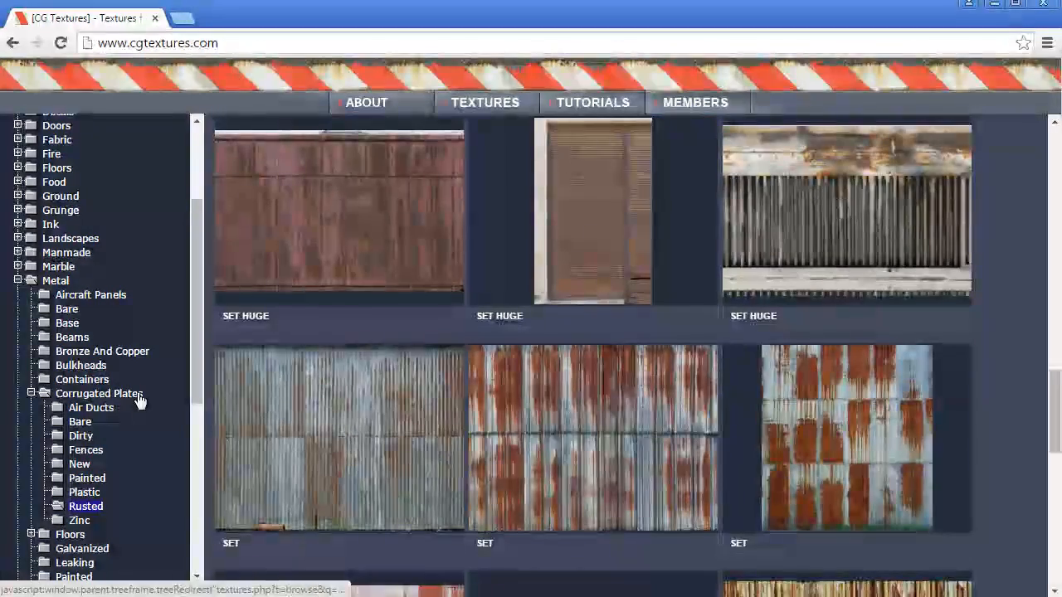
{"action": "scroll", "coordinate": [138, 404], "scroll_direction": "down", "scroll_amount": 1}
{"action": "scroll", "coordinate": [138, 397], "scroll_direction": "down", "scroll_amount": 1}
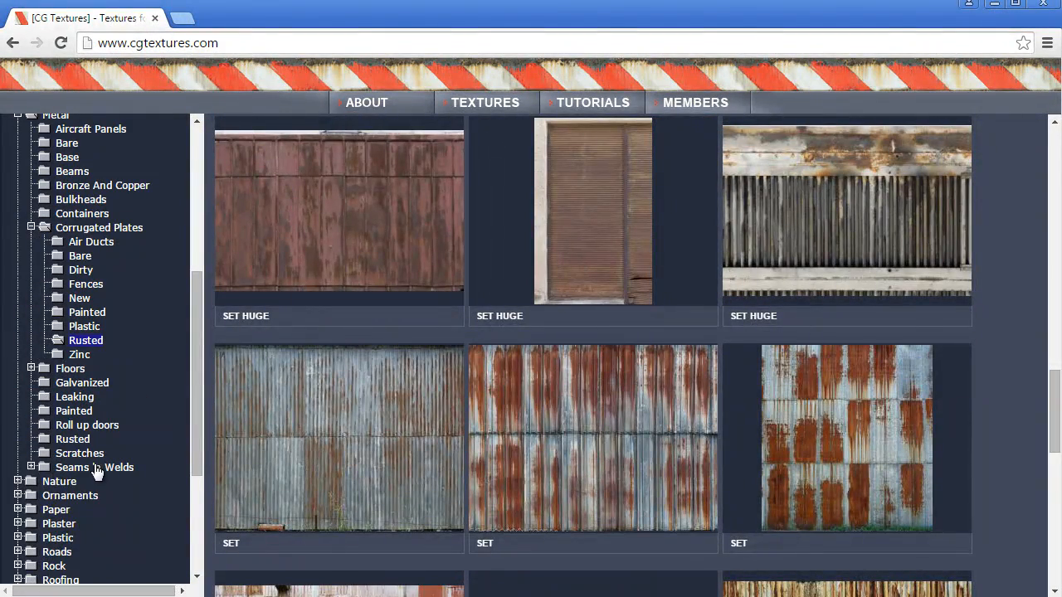
Step: Expand the Seams 'n Welds category and look through its Fasteners textures
{"action": "left_click", "coordinate": [31, 467]}
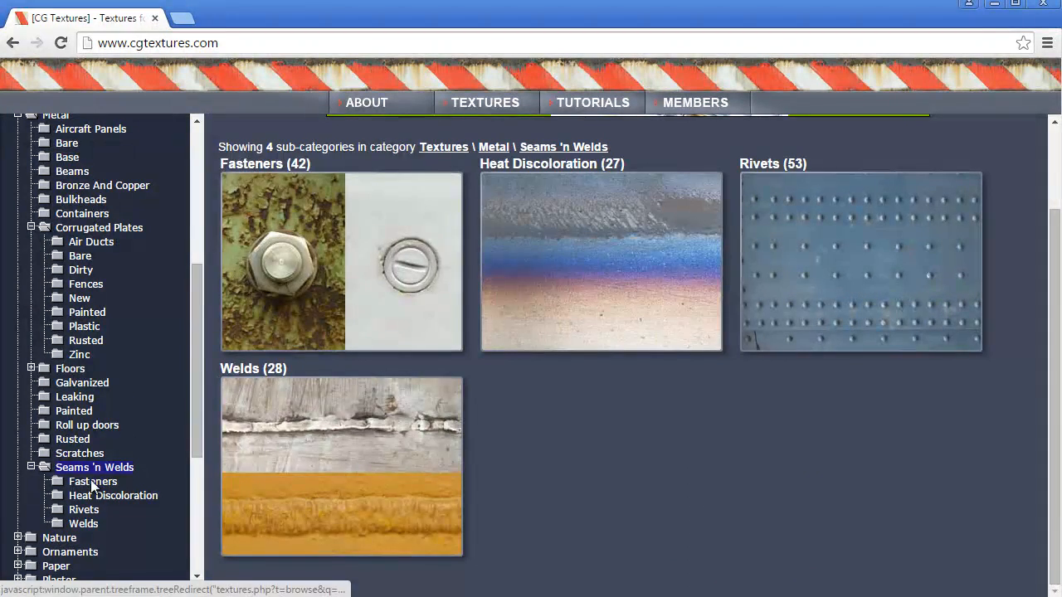
{"action": "left_click", "coordinate": [92, 480]}
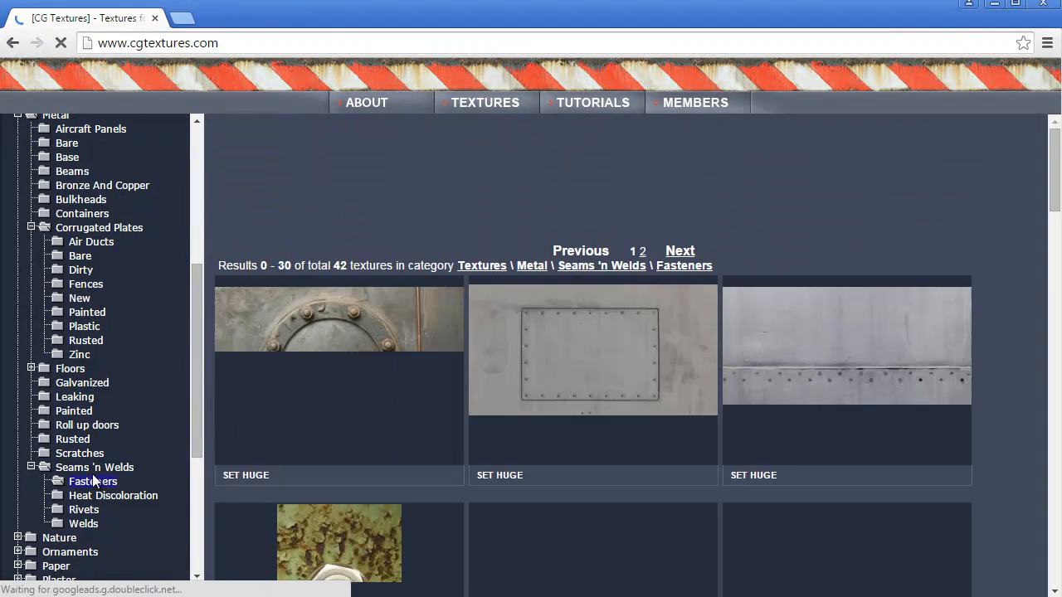
{"action": "scroll", "coordinate": [703, 426], "scroll_direction": "down", "scroll_amount": 2}
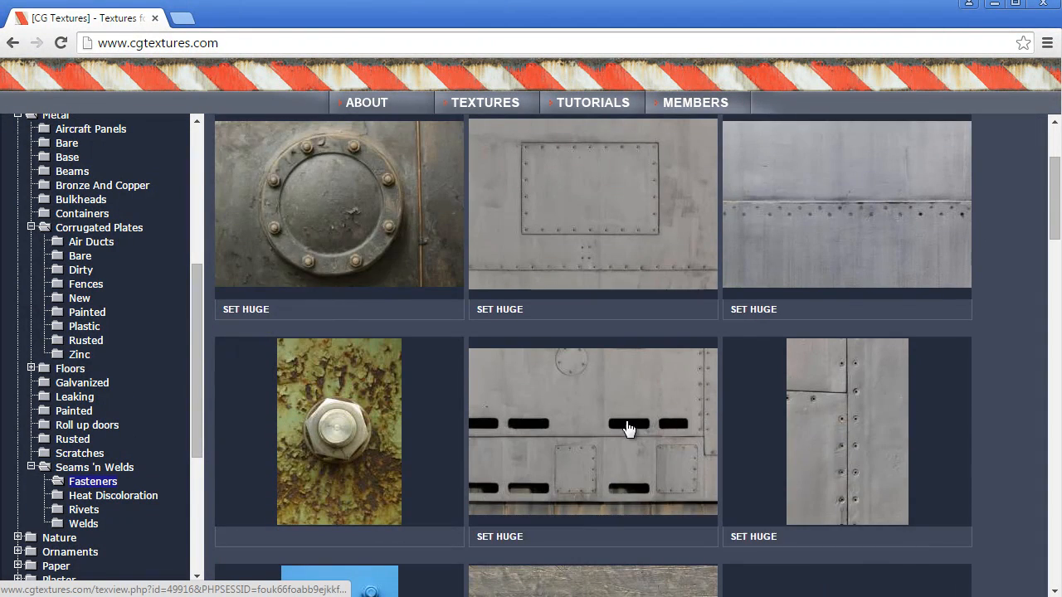
{"action": "scroll", "coordinate": [630, 427], "scroll_direction": "down", "scroll_amount": 10}
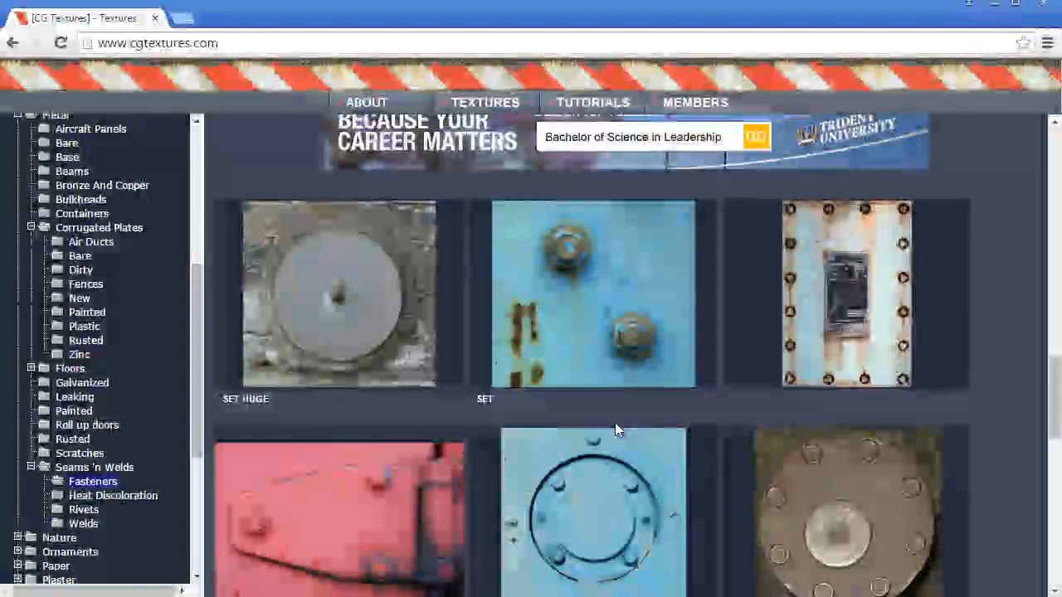
{"action": "scroll", "coordinate": [615, 430], "scroll_direction": "down", "scroll_amount": 10}
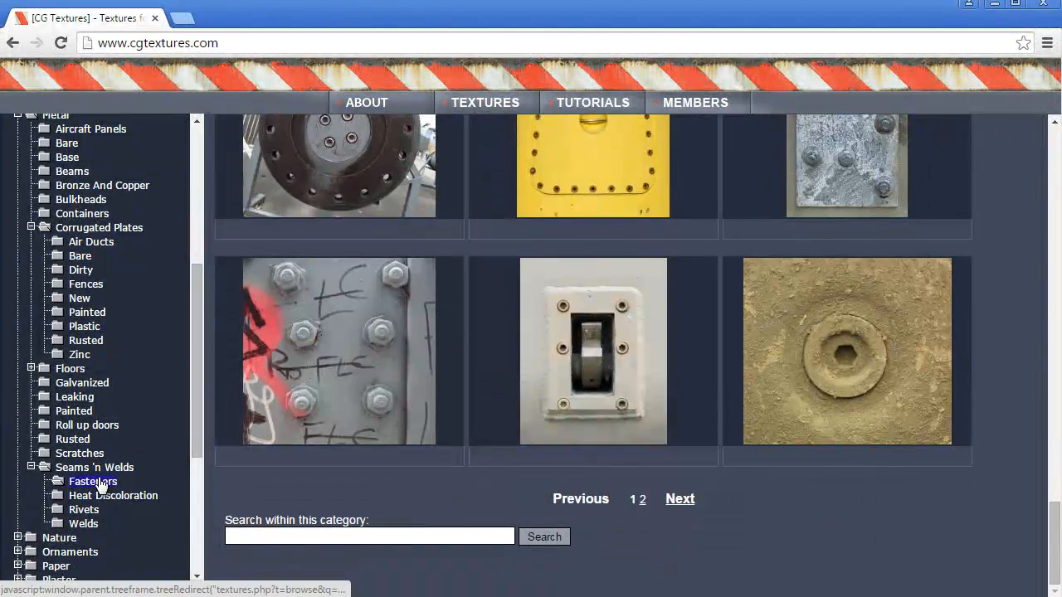
{"action": "scroll", "coordinate": [390, 386], "scroll_direction": "down", "scroll_amount": 5}
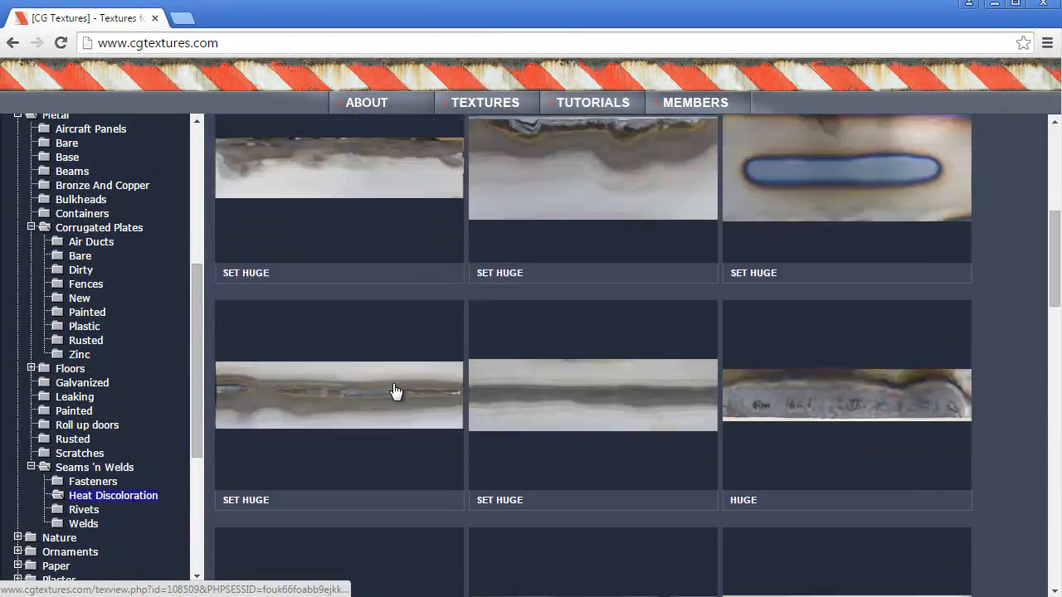
Step: Show the Rivets textures and page through the results
{"action": "left_click", "coordinate": [84, 509]}
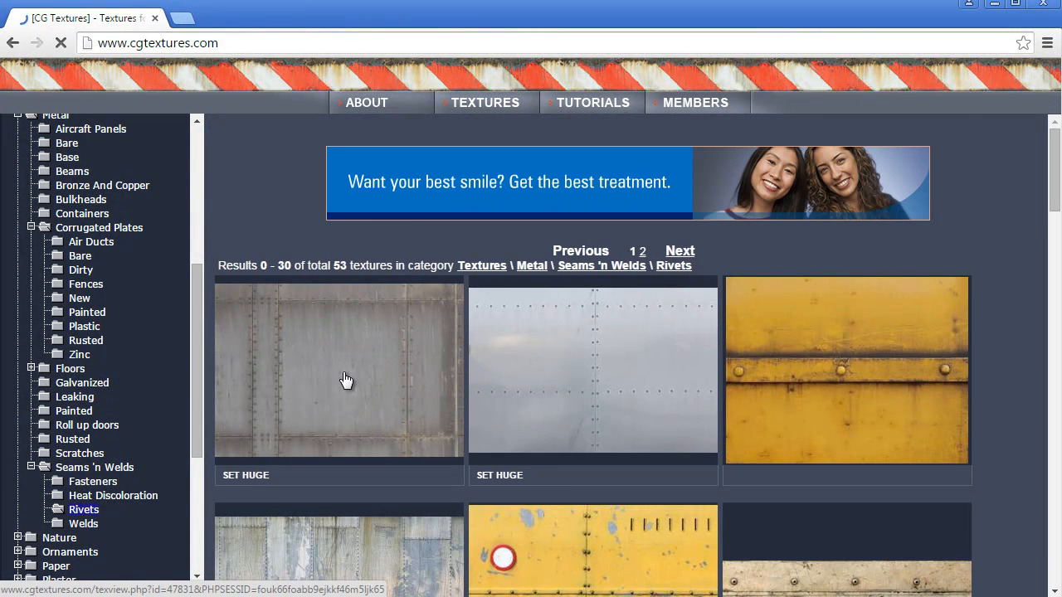
{"action": "scroll", "coordinate": [339, 380], "scroll_direction": "down", "scroll_amount": 12}
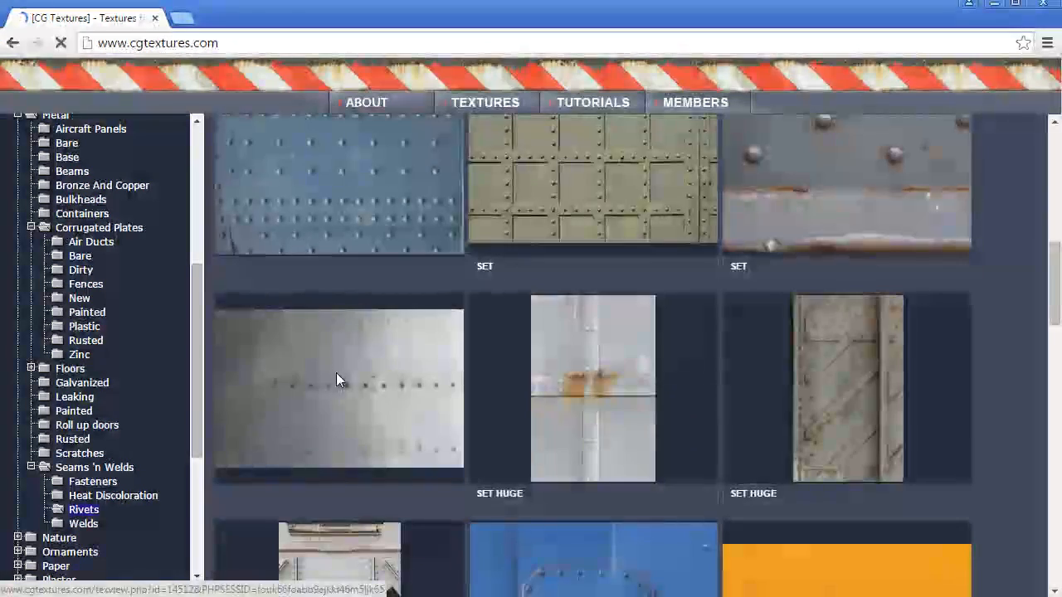
{"action": "scroll", "coordinate": [339, 381], "scroll_direction": "down", "scroll_amount": 3}
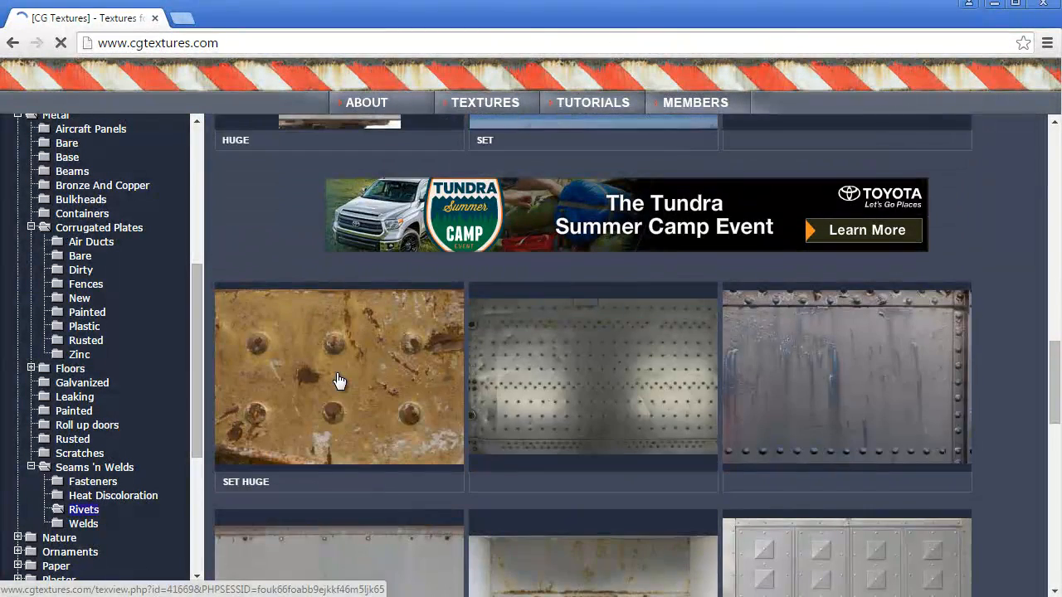
{"action": "scroll", "coordinate": [338, 381], "scroll_direction": "down", "scroll_amount": 4}
{"action": "scroll", "coordinate": [336, 379], "scroll_direction": "down", "scroll_amount": 5}
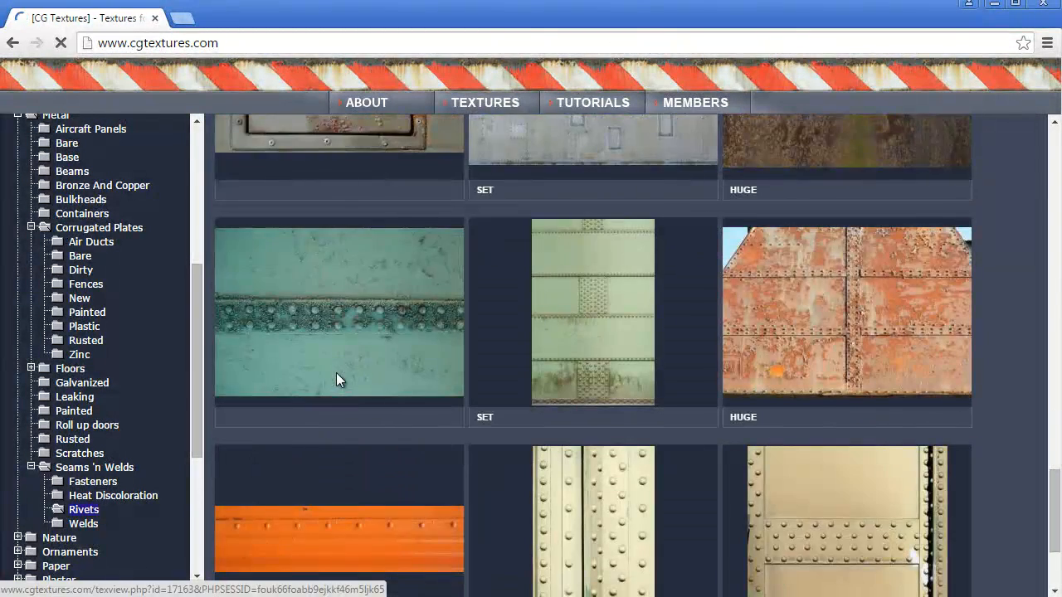
{"action": "scroll", "coordinate": [336, 379], "scroll_direction": "down", "scroll_amount": 2}
{"action": "scroll", "coordinate": [336, 379], "scroll_direction": "up", "scroll_amount": 6}
{"action": "scroll", "coordinate": [337, 373], "scroll_direction": "up", "scroll_amount": 3}
{"action": "scroll", "coordinate": [336, 374], "scroll_direction": "down", "scroll_amount": 8}
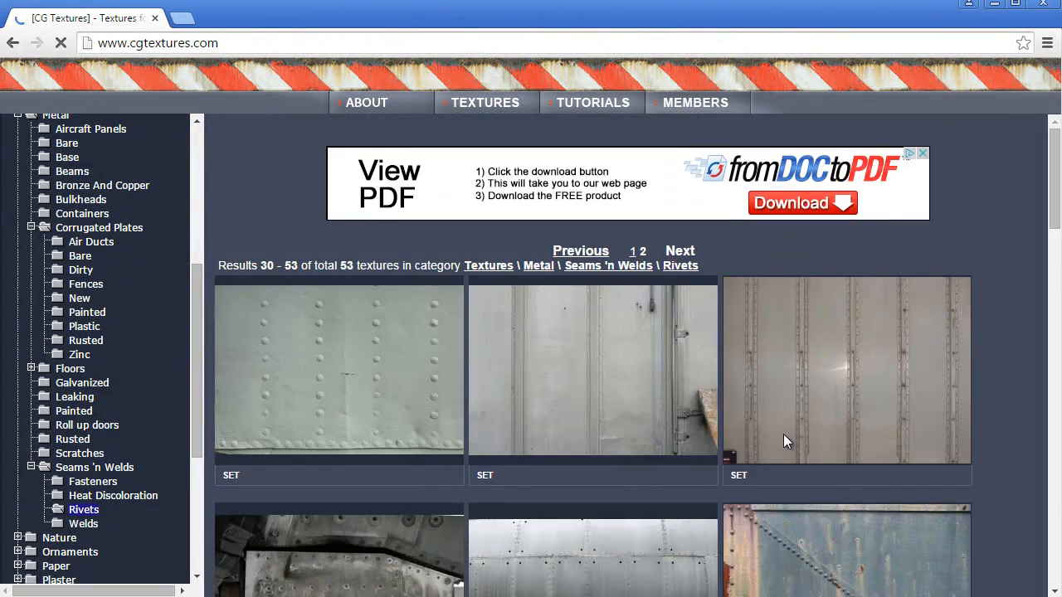
{"action": "scroll", "coordinate": [784, 434], "scroll_direction": "down", "scroll_amount": 3}
{"action": "scroll", "coordinate": [784, 440], "scroll_direction": "down", "scroll_amount": 4}
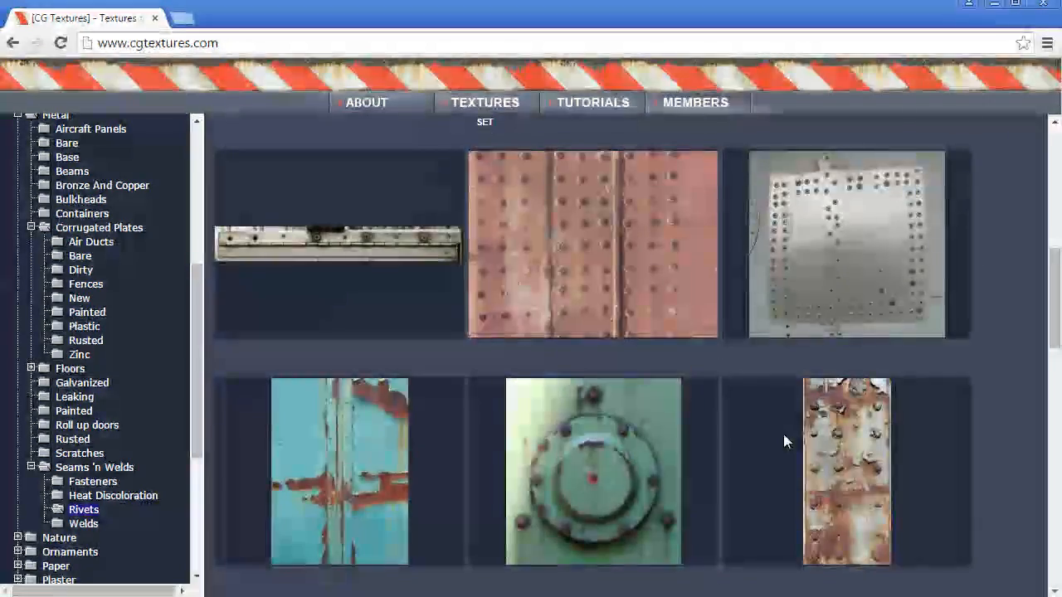
{"action": "scroll", "coordinate": [784, 440], "scroll_direction": "down", "scroll_amount": 4}
{"action": "scroll", "coordinate": [783, 441], "scroll_direction": "down", "scroll_amount": 10}
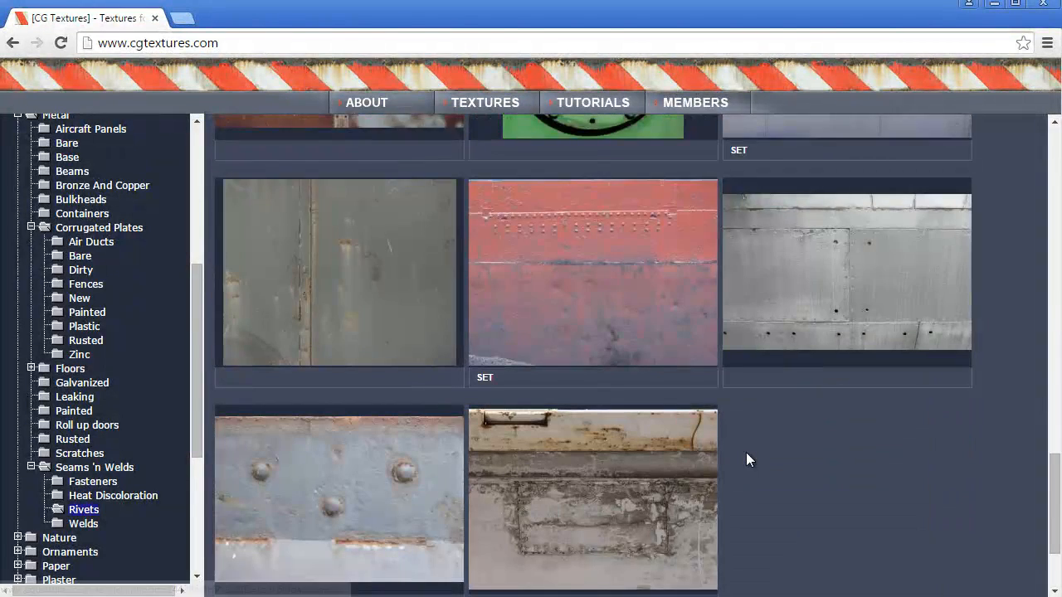
Step: Return to page 1 of Rivets and open the MetalRivets0046 detail page in a new tab
{"action": "left_click", "coordinate": [632, 498]}
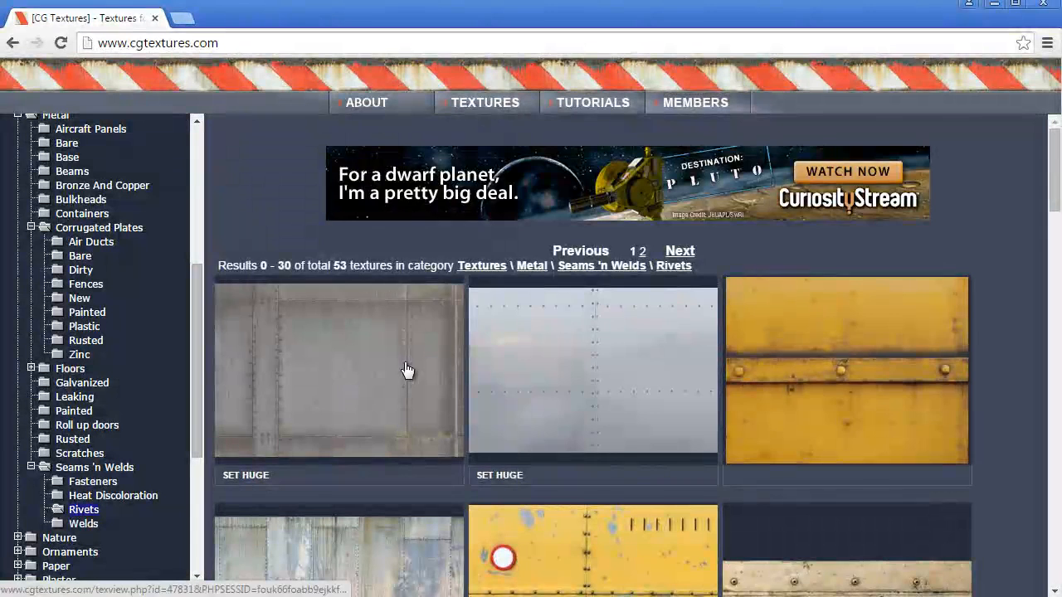
{"action": "scroll", "coordinate": [406, 370], "scroll_direction": "down", "scroll_amount": 3}
{"action": "scroll", "coordinate": [406, 370], "scroll_direction": "up", "scroll_amount": 3}
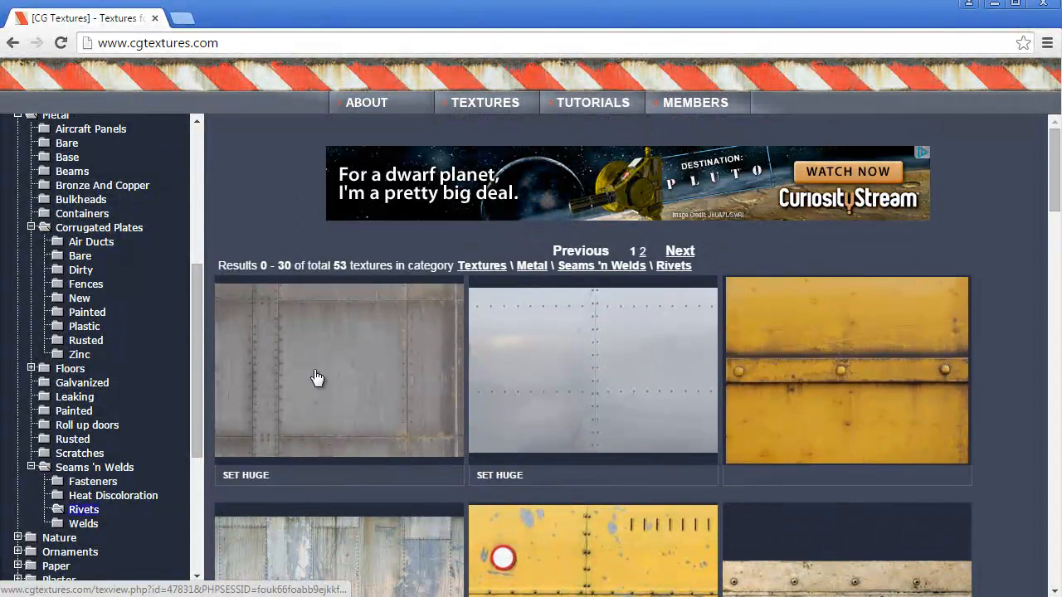
{"action": "left_click", "coordinate": [388, 408]}
{"action": "scroll", "coordinate": [445, 355], "scroll_direction": "down", "scroll_amount": 3}
Step: From the Rivets listing tab, log in to CG Textures with the account username and password, declining password saving
{"action": "mouse_move", "coordinate": [260, 244]}
{"action": "scroll", "coordinate": [261, 244], "scroll_direction": "up", "scroll_amount": 3}
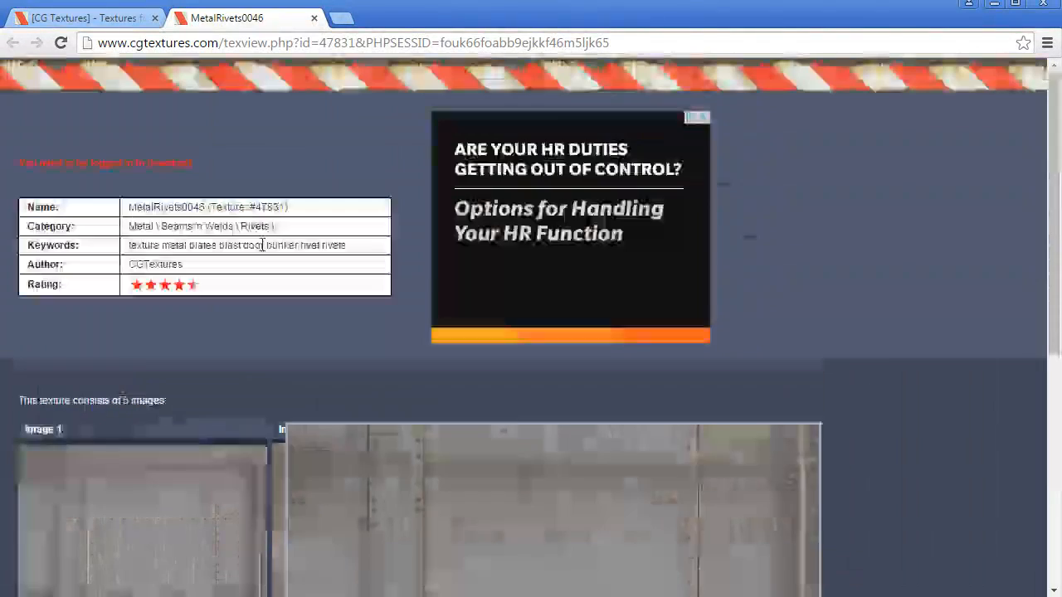
{"action": "left_click", "coordinate": [106, 12]}
{"action": "scroll", "coordinate": [177, 153], "scroll_direction": "up", "scroll_amount": 4}
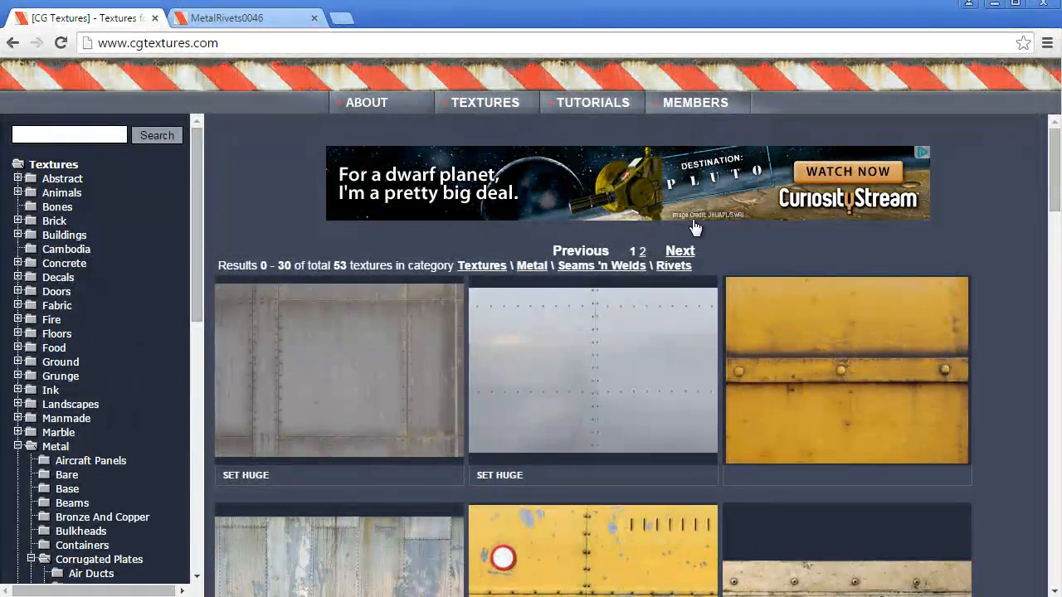
{"action": "mouse_move", "coordinate": [695, 108]}
{"action": "left_click", "coordinate": [664, 148]}
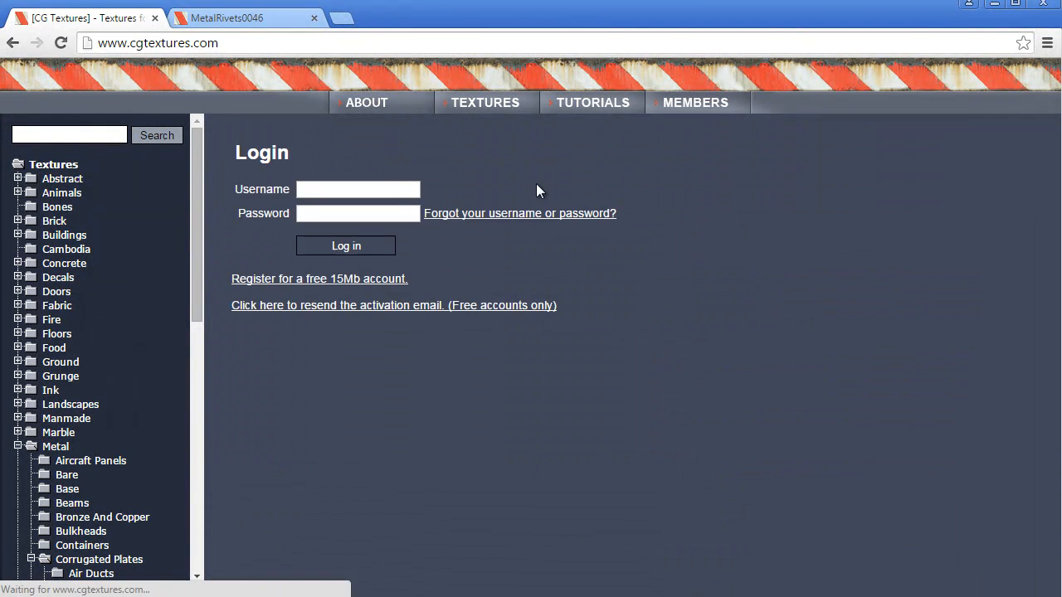
{"action": "left_click", "coordinate": [349, 190]}
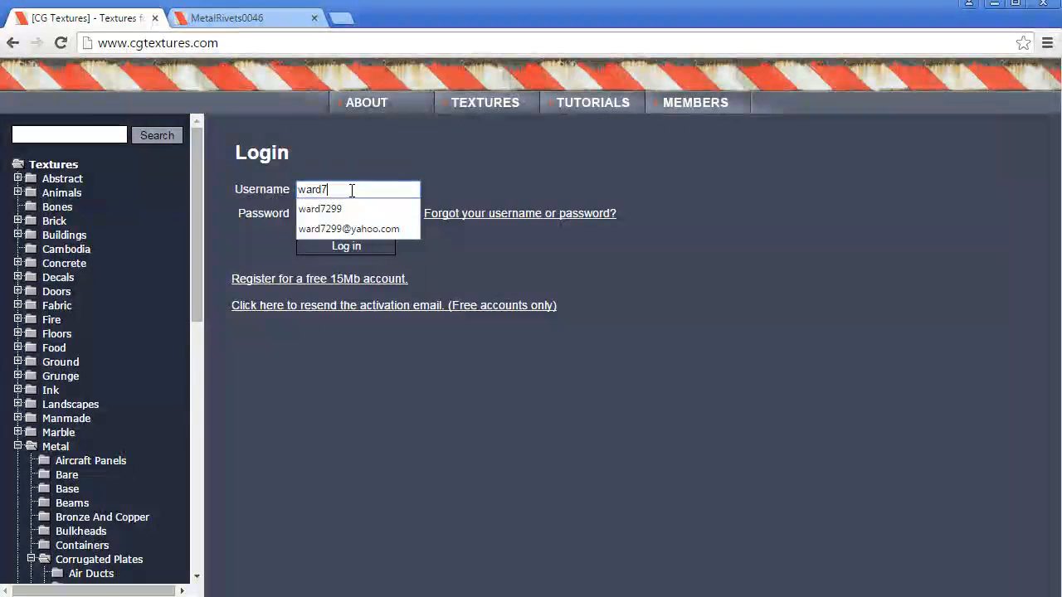
{"action": "key", "text": "Tab"}
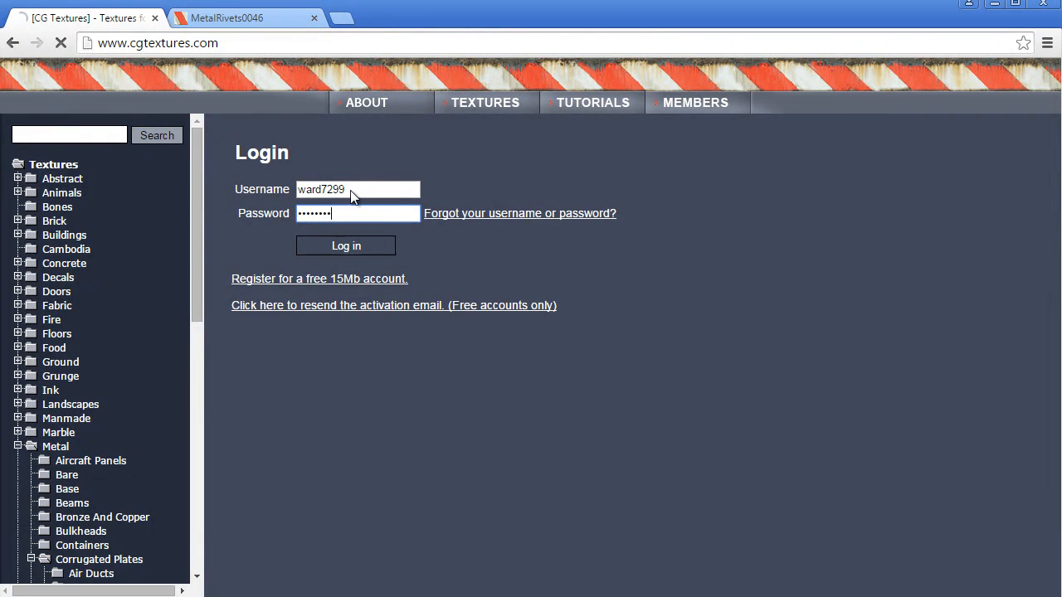
{"action": "key", "text": "Return"}
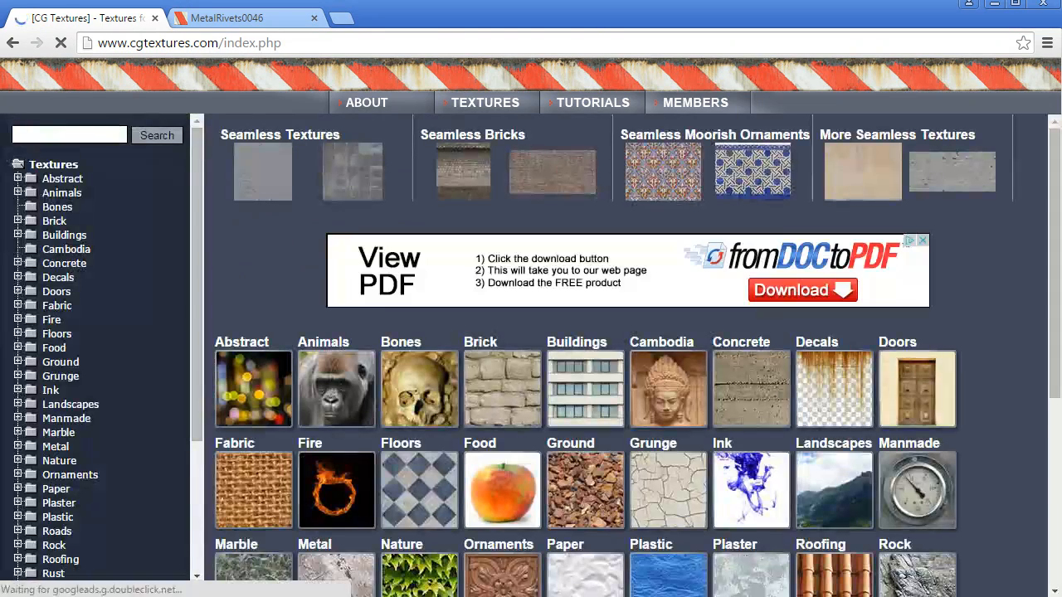
{"action": "left_click", "coordinate": [951, 167]}
Step: Return to the MetalRivets0046 tab to see its Small, Medium and Large download sizes
{"action": "left_click", "coordinate": [211, 18]}
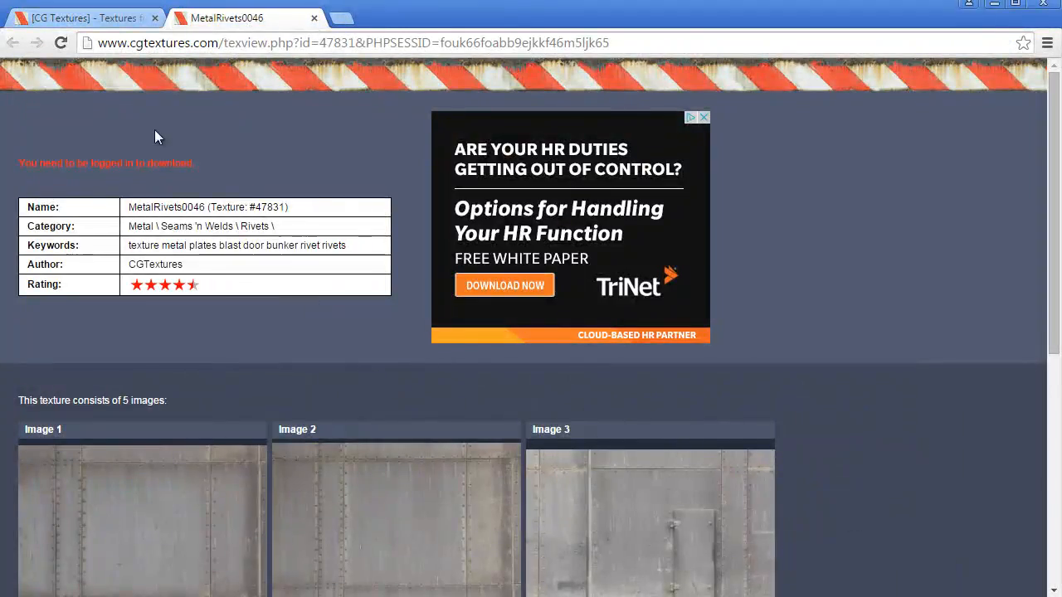
{"action": "scroll", "coordinate": [209, 351], "scroll_direction": "down", "scroll_amount": 3}
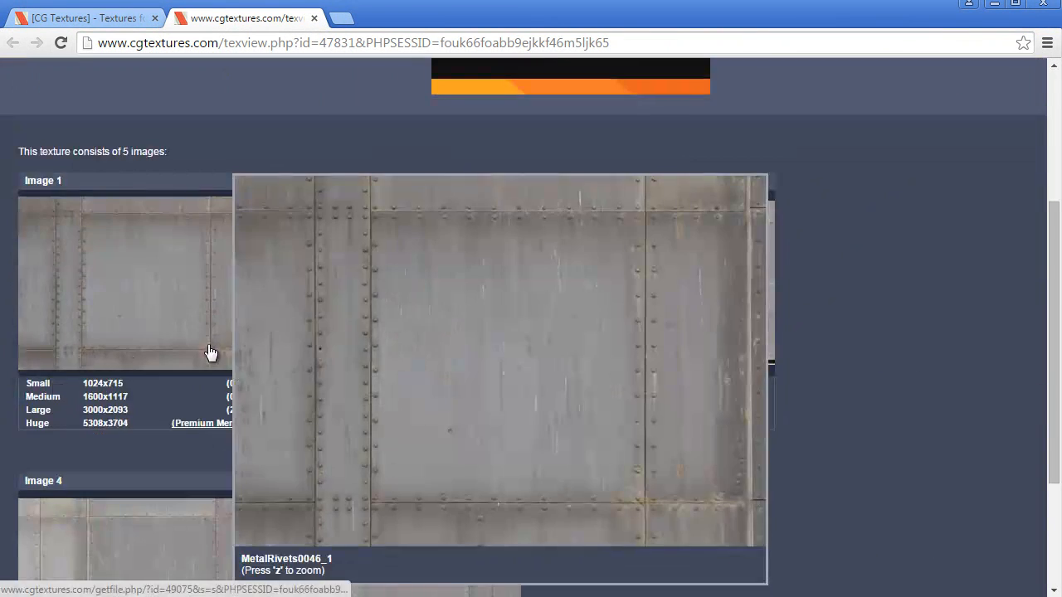
{"action": "scroll", "coordinate": [497, 353], "scroll_direction": "down", "scroll_amount": 2}
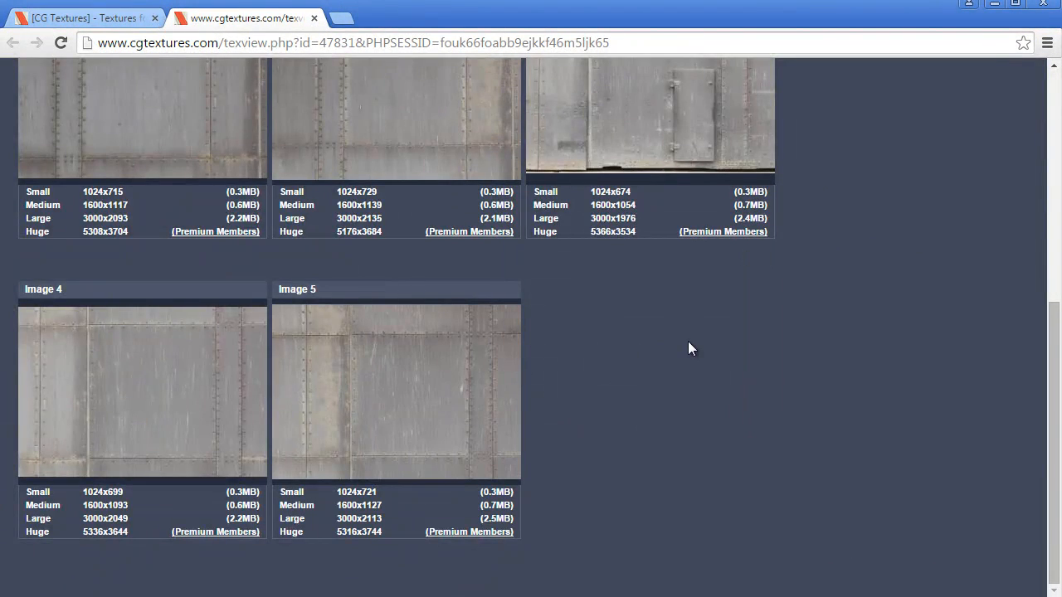
{"action": "scroll", "coordinate": [687, 341], "scroll_direction": "up", "scroll_amount": 3}
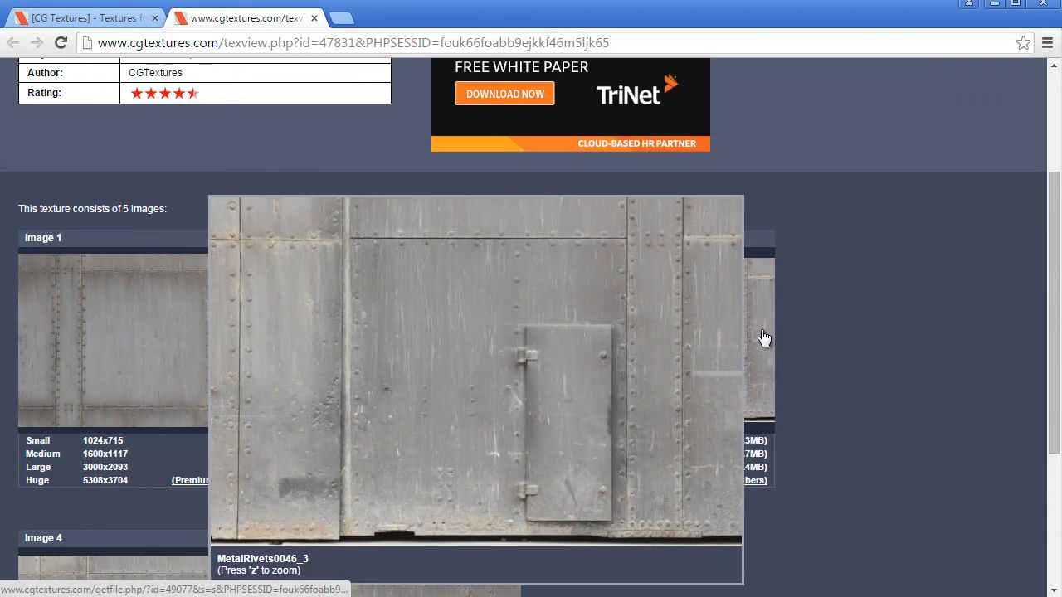
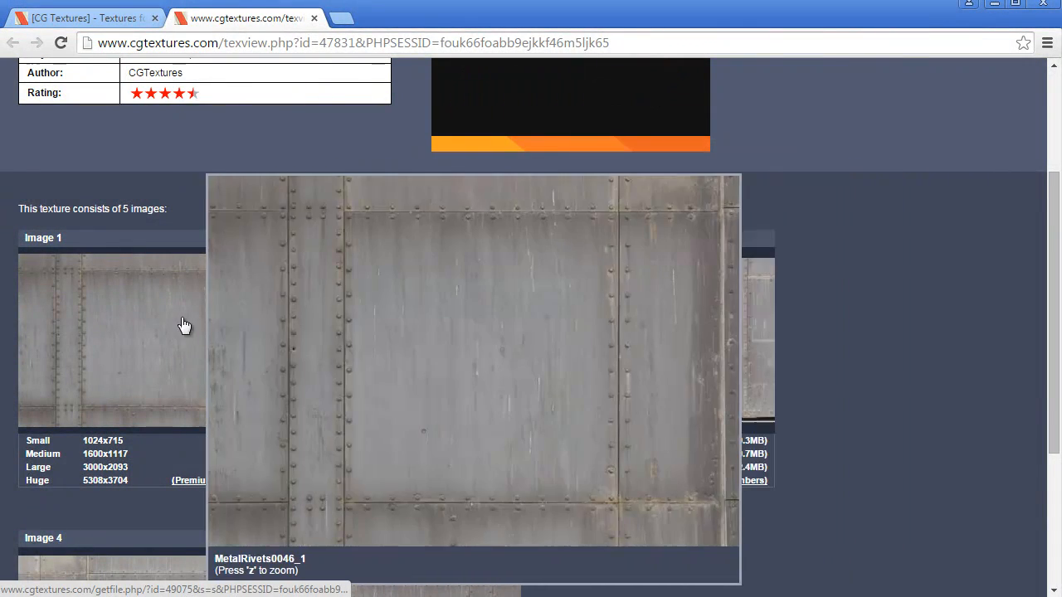
Step: Download MetalRivets0046 Image 1 in small and medium sizes and open the small JPG in Photoshop CS5
{"action": "left_click", "coordinate": [184, 325]}
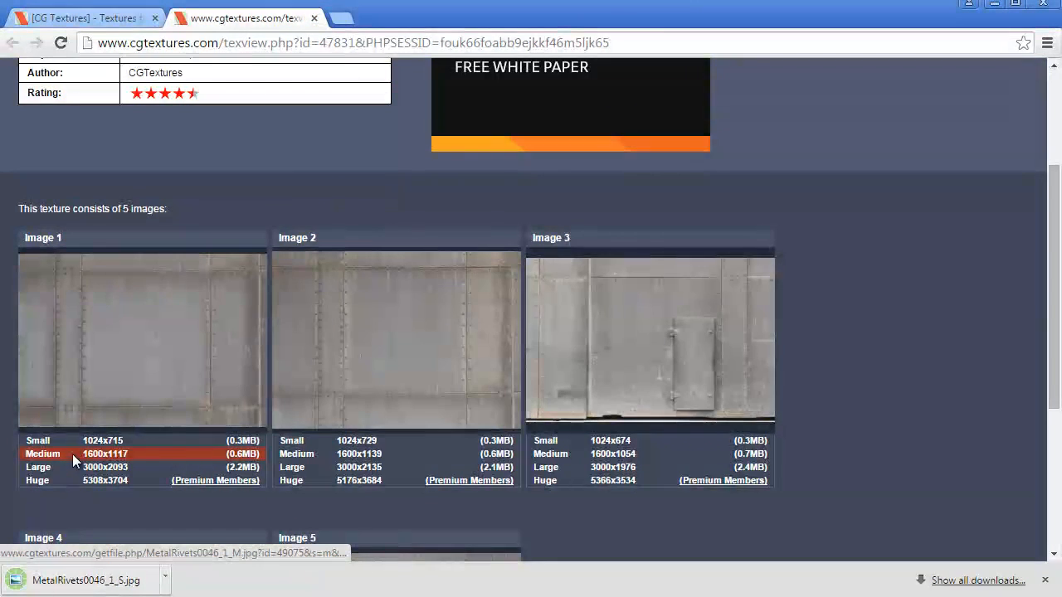
{"action": "left_click", "coordinate": [42, 457]}
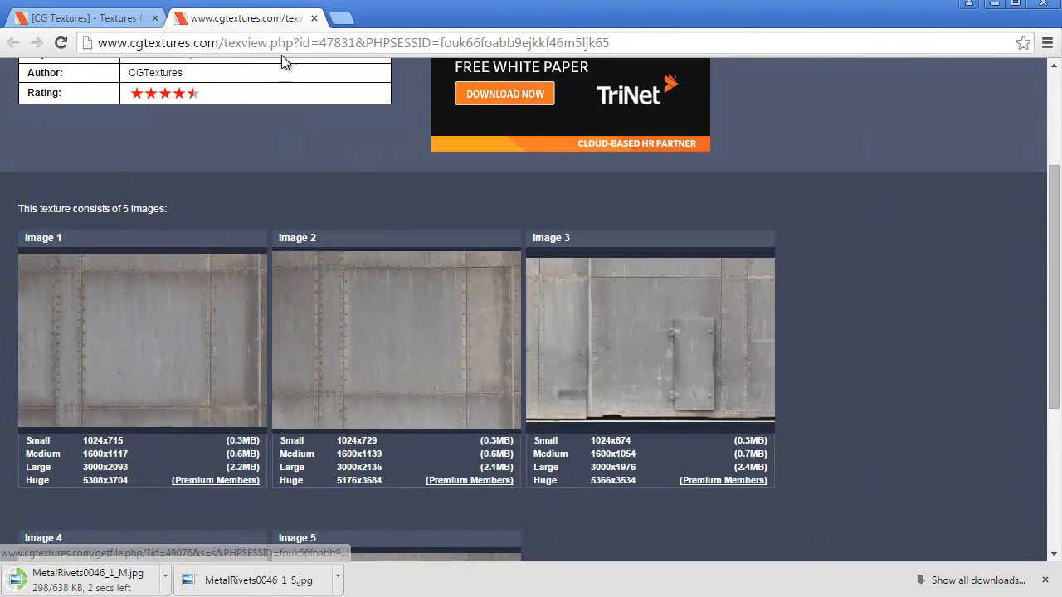
{"action": "left_click", "coordinate": [231, 578]}
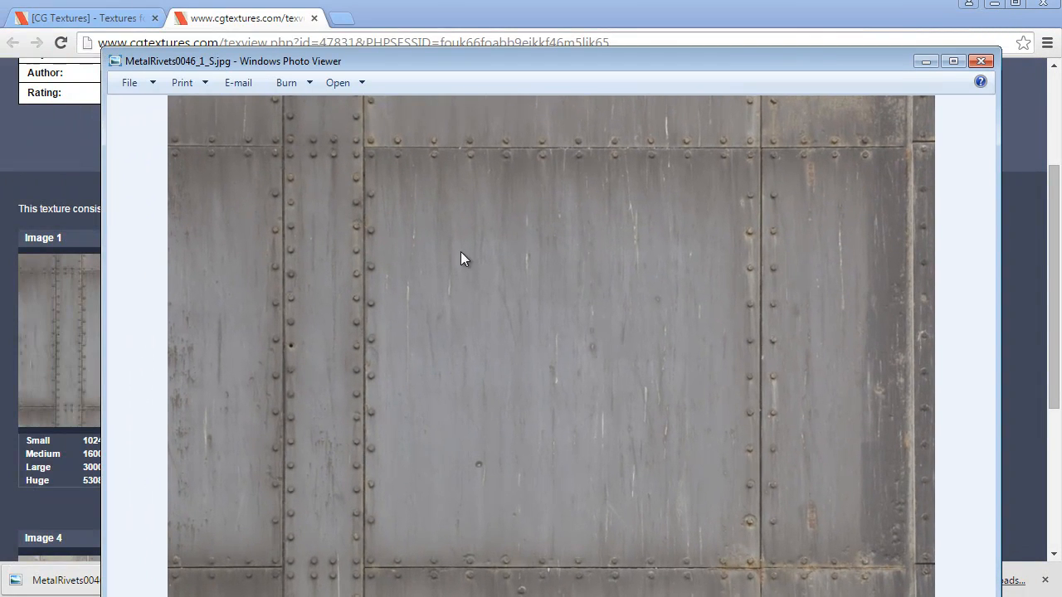
{"action": "right_click", "coordinate": [461, 253]}
{"action": "mouse_move", "coordinate": [521, 264]}
{"action": "left_click", "coordinate": [709, 301]}
Step: Zoom out on submarine_texturemap.psd and create a new layer group named 'rivets'
{"action": "left_click", "coordinate": [701, 137]}
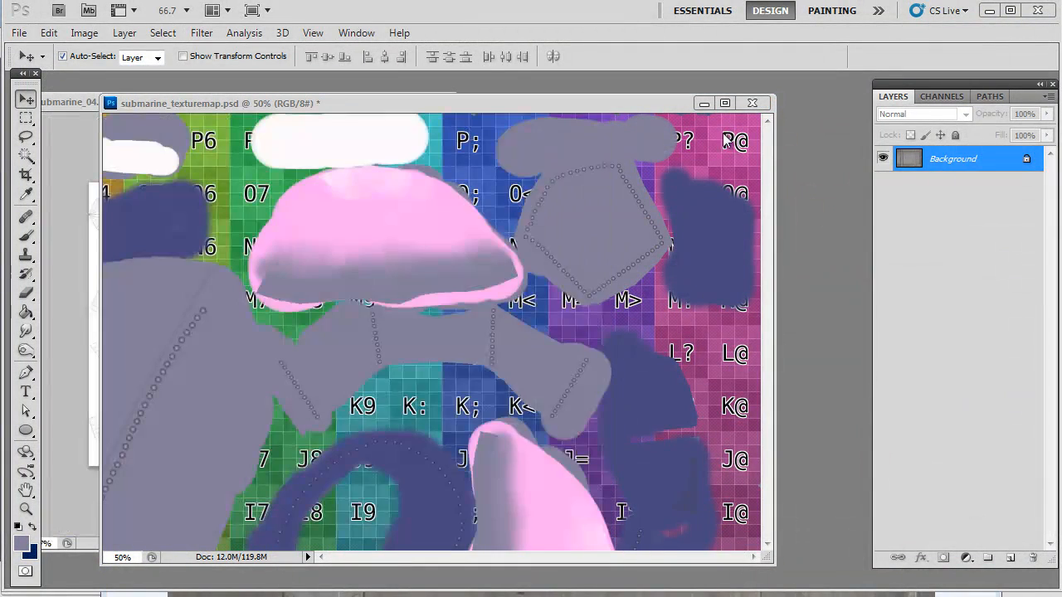
{"action": "left_click", "coordinate": [377, 107]}
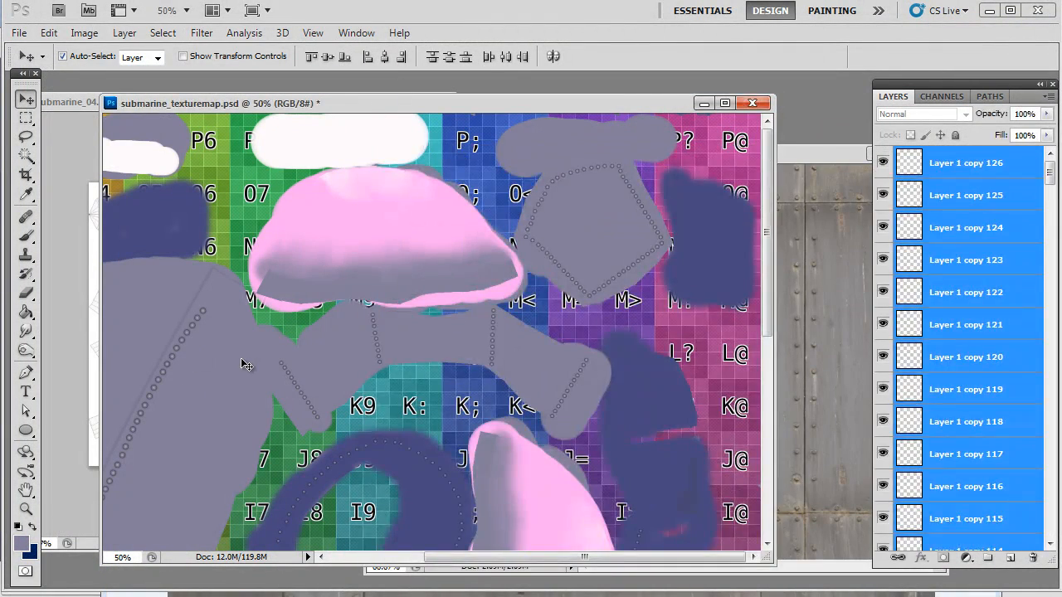
{"action": "key", "text": "ctrl+minus"}
{"action": "key", "text": "ctrl+minus"}
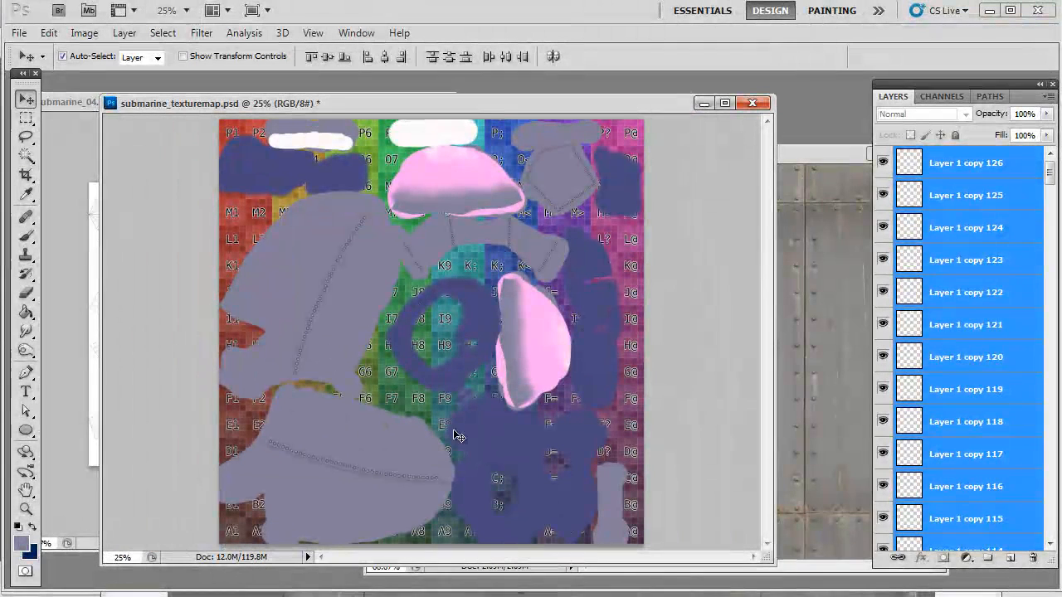
{"action": "left_click", "coordinate": [389, 445]}
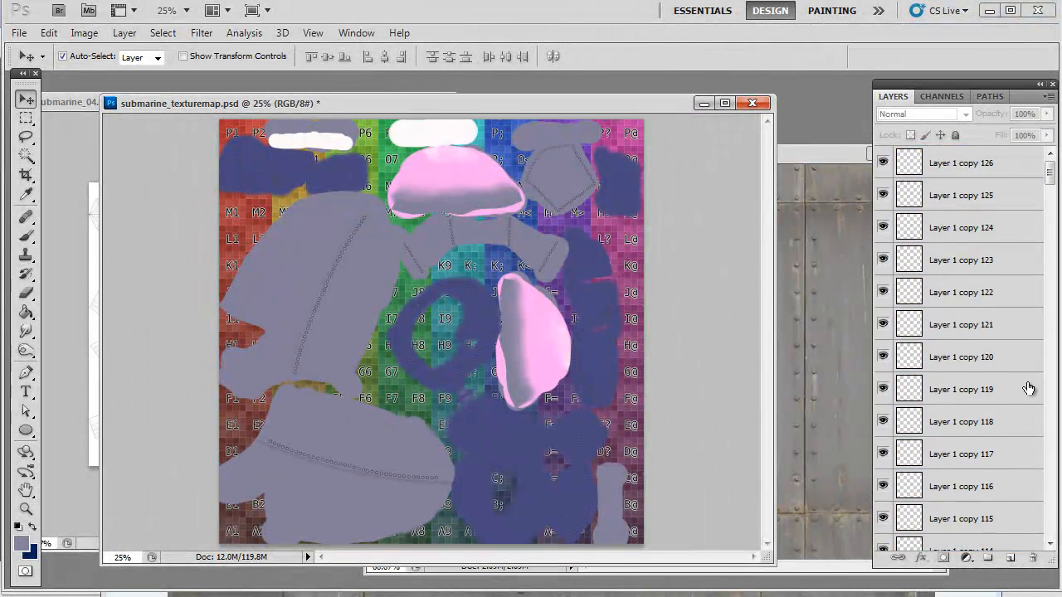
{"action": "left_click_drag", "start_coordinate": [1058, 194], "coordinate": [1055, 538]}
{"action": "left_click", "coordinate": [1026, 164]}
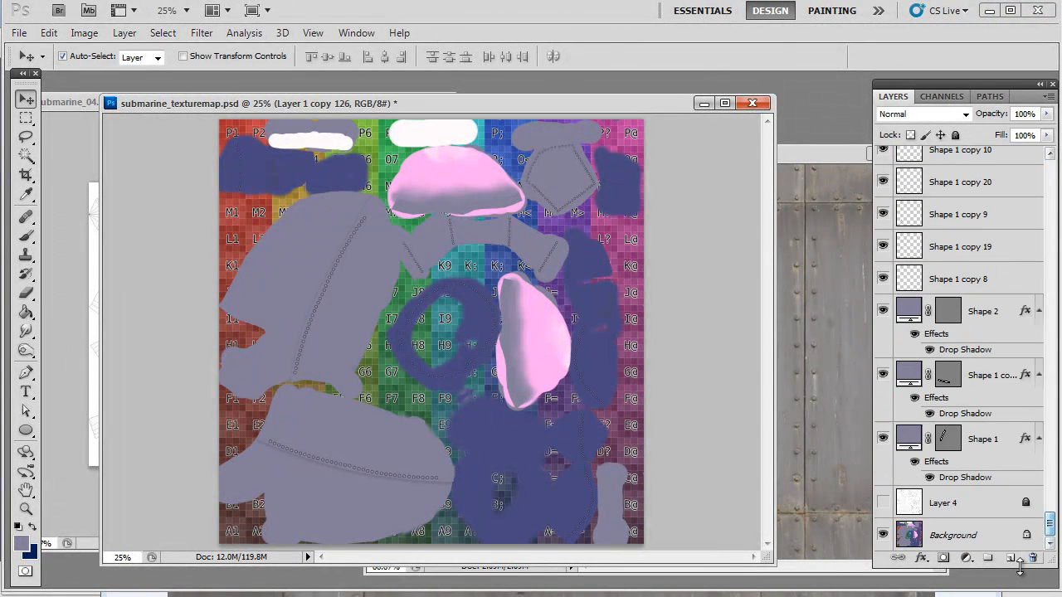
{"action": "left_click", "coordinate": [989, 559]}
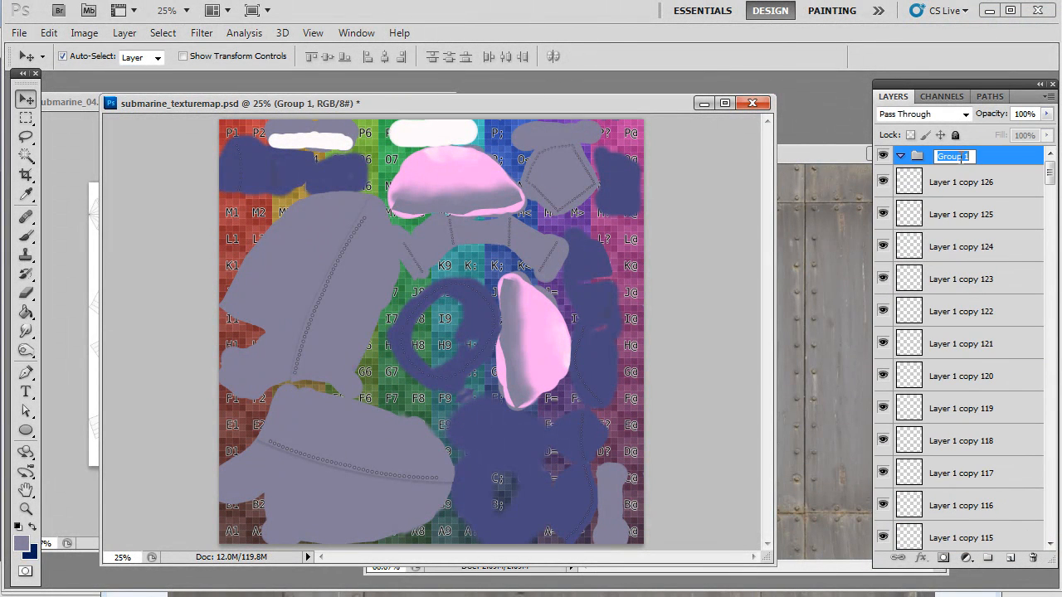
{"action": "type", "text": "ets"}
{"action": "key", "text": "Return"}
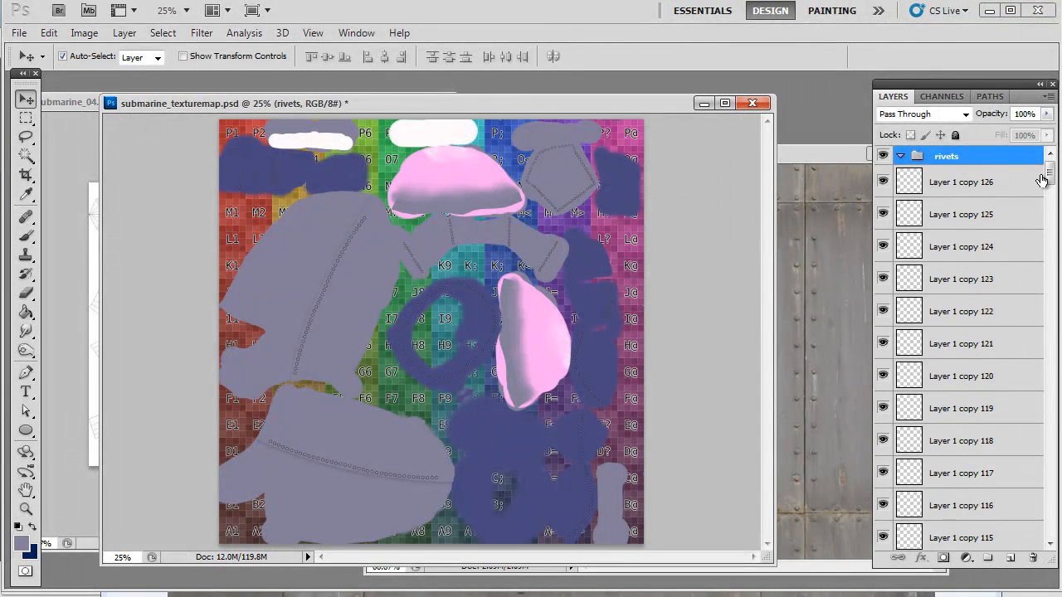
Step: Move the Layer 1 copy rivet layers, down to Shape 1 copy 8, into the rivets group and collapse it
{"action": "left_click", "coordinate": [1024, 186]}
{"action": "mouse_move", "coordinate": [1050, 170]}
{"action": "left_mouse_down"}
{"action": "mouse_move", "coordinate": [1053, 543]}
{"action": "mouse_move", "coordinate": [1050, 170]}
{"action": "left_mouse_up"}
{"action": "left_click", "coordinate": [991, 286], "text": "shift"}
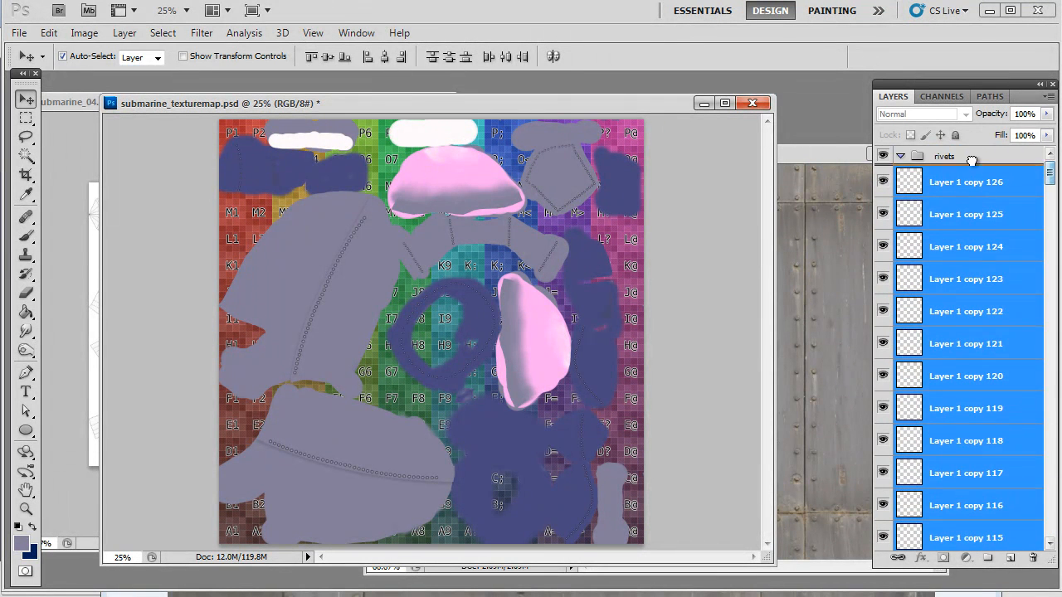
{"action": "left_click_drag", "start_coordinate": [972, 170], "coordinate": [940, 168]}
{"action": "left_click", "coordinate": [900, 157]}
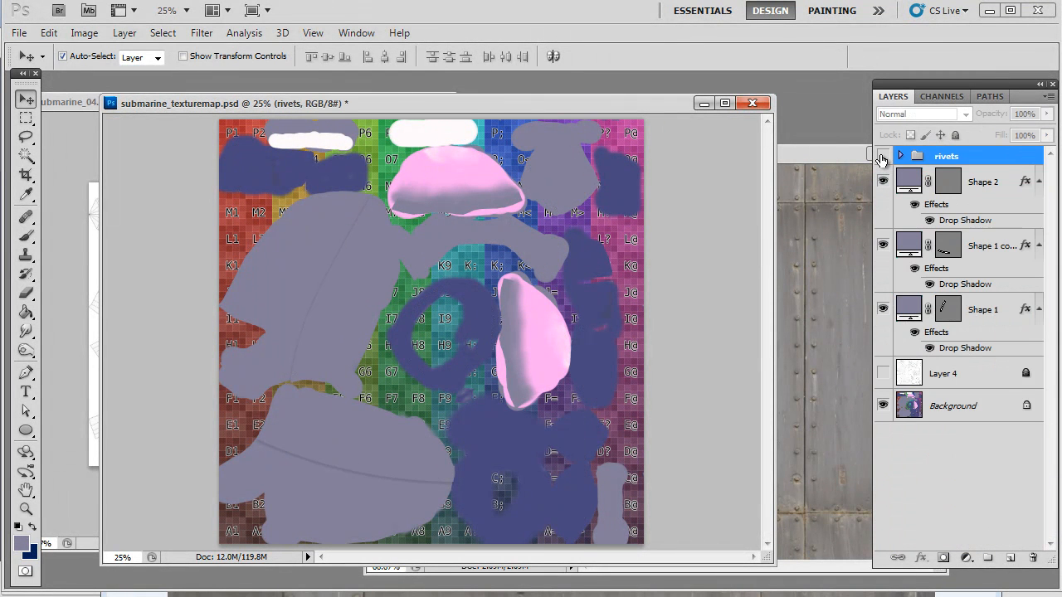
Step: Hide the rivets group and place the rivet plate photo on the map, scaled to about 62% and centred
{"action": "left_click", "coordinate": [883, 157]}
{"action": "left_click", "coordinate": [780, 206]}
{"action": "left_click_drag", "start_coordinate": [406, 193], "coordinate": [303, 209]}
{"action": "left_click_drag", "start_coordinate": [409, 249], "coordinate": [343, 275]}
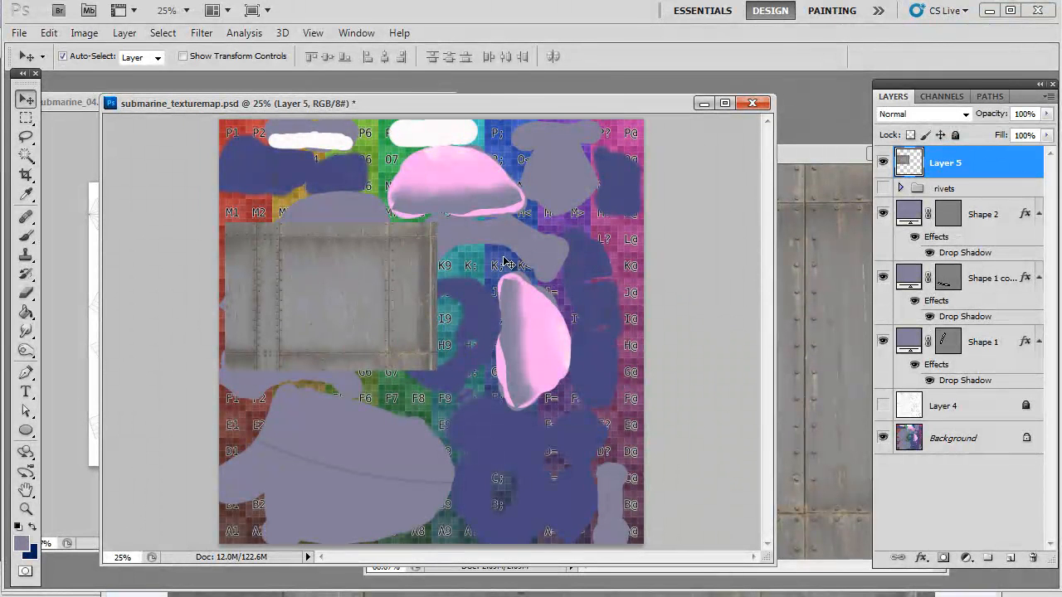
{"action": "key", "text": "ctrl+t"}
{"action": "left_click_drag", "start_coordinate": [444, 220], "coordinate": [368, 275], "text": "shift"}
{"action": "key", "text": "Return"}
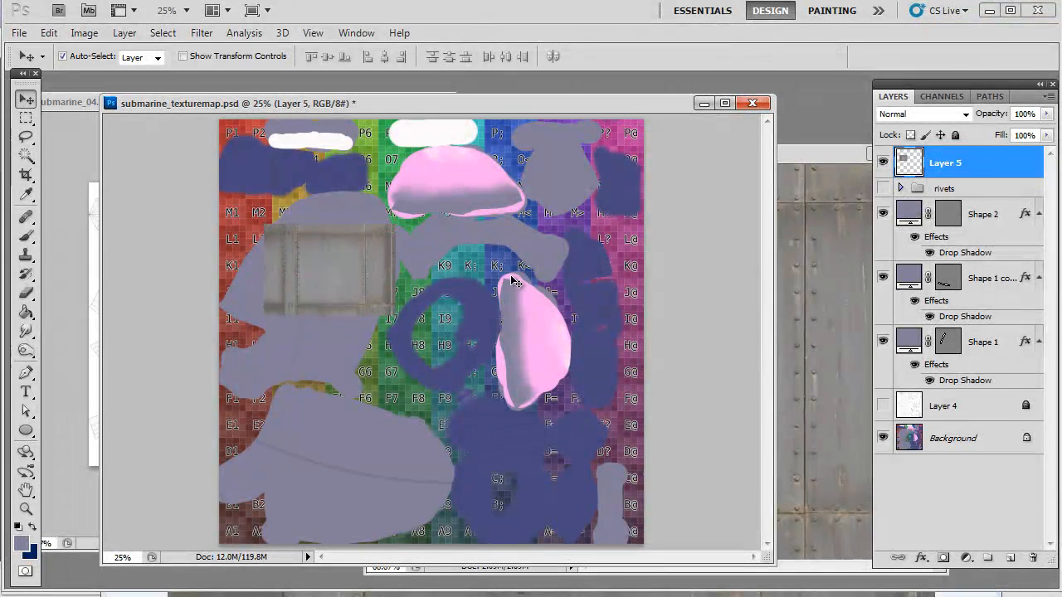
{"action": "left_click", "coordinate": [904, 442]}
{"action": "left_click_drag", "start_coordinate": [384, 256], "coordinate": [566, 282]}
Step: Magic-wand the grey panel areas on the Background and copy them onto a new Layer 6
{"action": "left_click", "coordinate": [581, 386]}
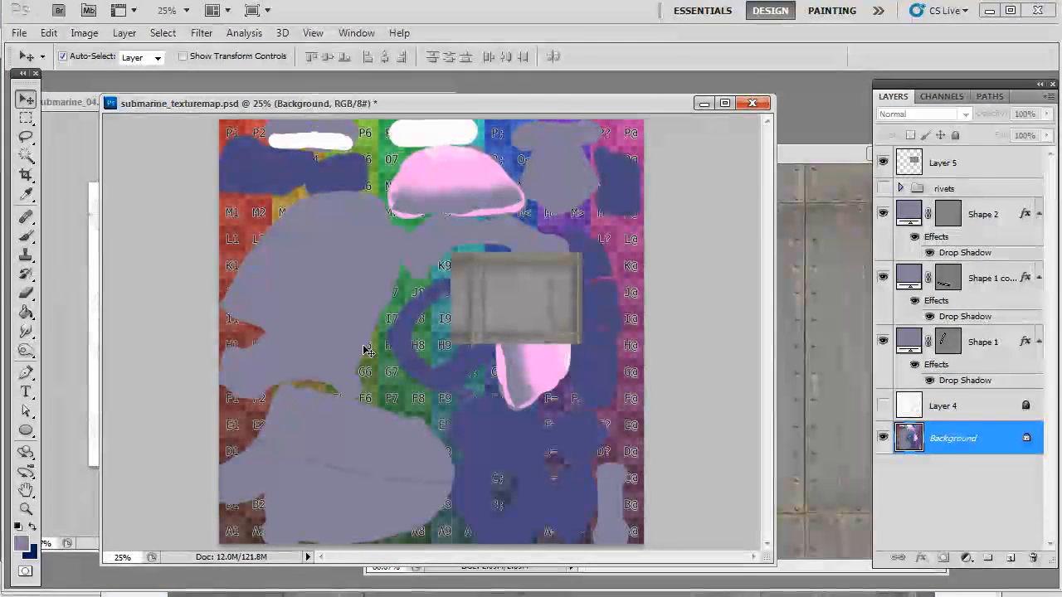
{"action": "left_click", "coordinate": [28, 156]}
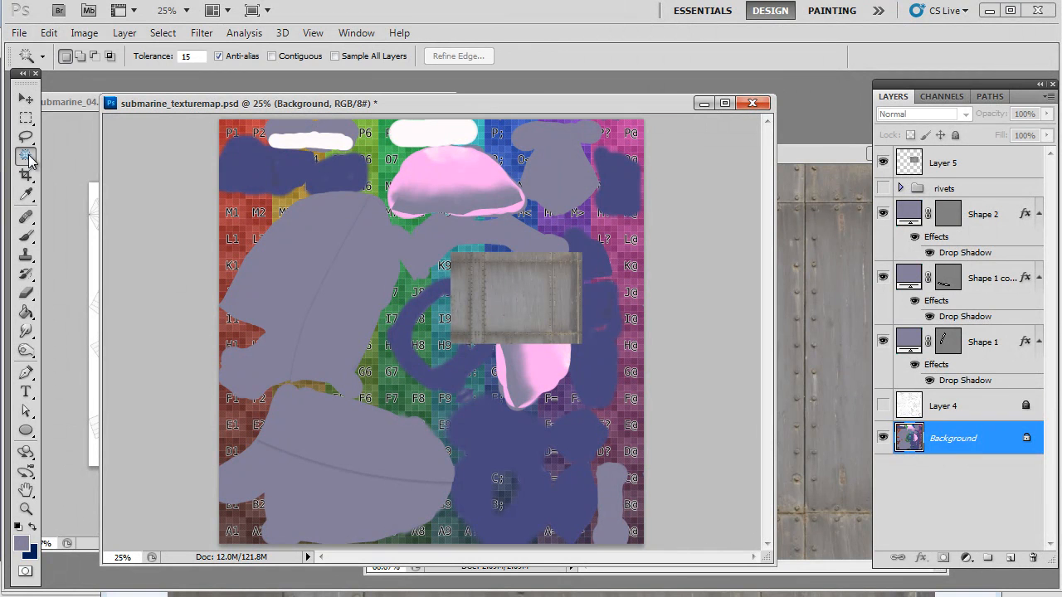
{"action": "left_click", "coordinate": [305, 266]}
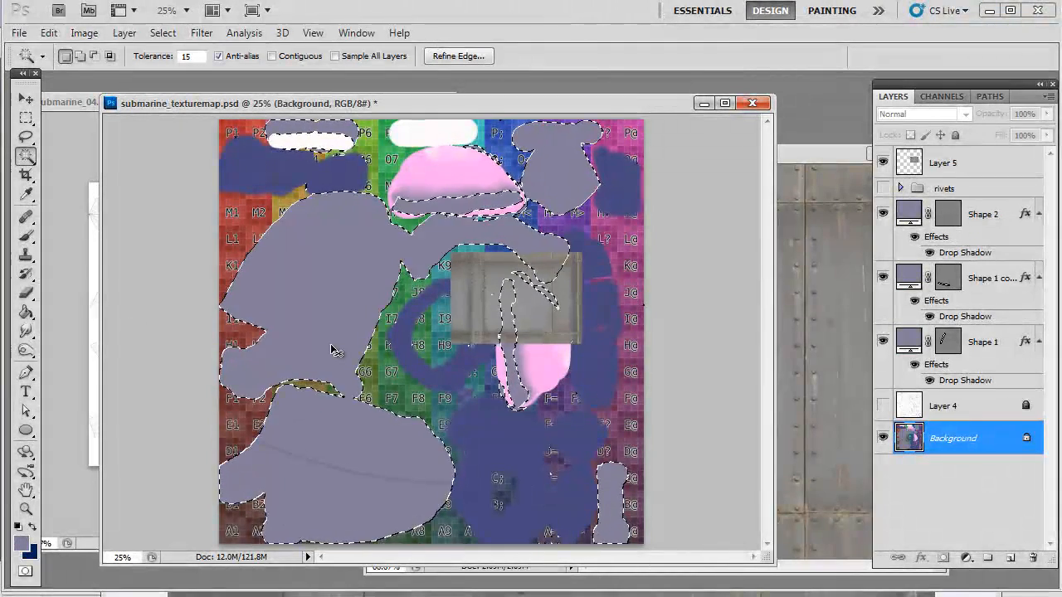
{"action": "key", "text": "ctrl+j"}
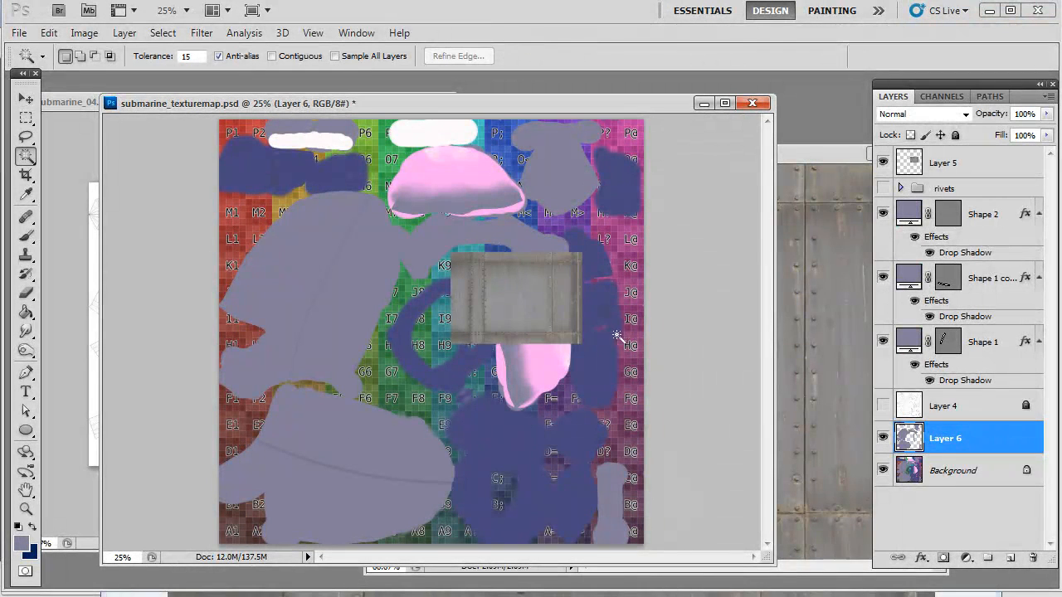
Step: Move Layer 5 above Layer 6 and clip the plate texture to the grey panel shapes
{"action": "key", "text": "v"}
{"action": "left_click_drag", "start_coordinate": [531, 290], "coordinate": [391, 273]}
{"action": "left_click_drag", "start_coordinate": [993, 194], "coordinate": [991, 407]}
{"action": "right_click", "coordinate": [993, 403]}
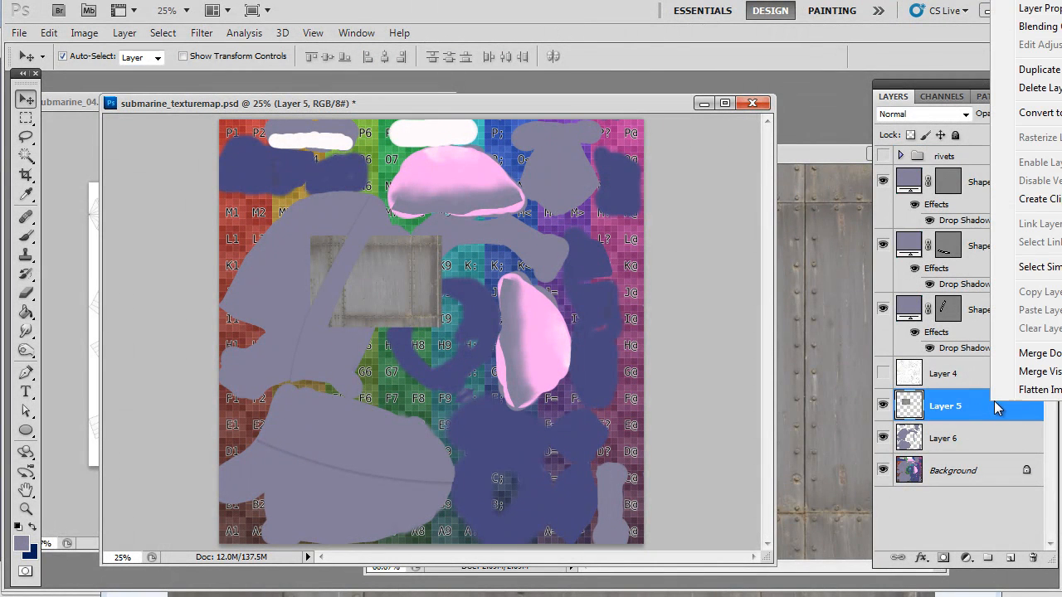
{"action": "left_click", "coordinate": [1036, 199]}
{"action": "left_click_drag", "start_coordinate": [368, 286], "coordinate": [295, 262]}
Step: Rotate the clipped texture about -29° and lay a duplicated copy along the large left panel
{"action": "key", "text": "ctrl+t"}
{"action": "left_click_drag", "start_coordinate": [423, 237], "coordinate": [333, 170]}
{"action": "key", "text": "Return"}
{"action": "left_click_drag", "start_coordinate": [318, 232], "coordinate": [279, 269]}
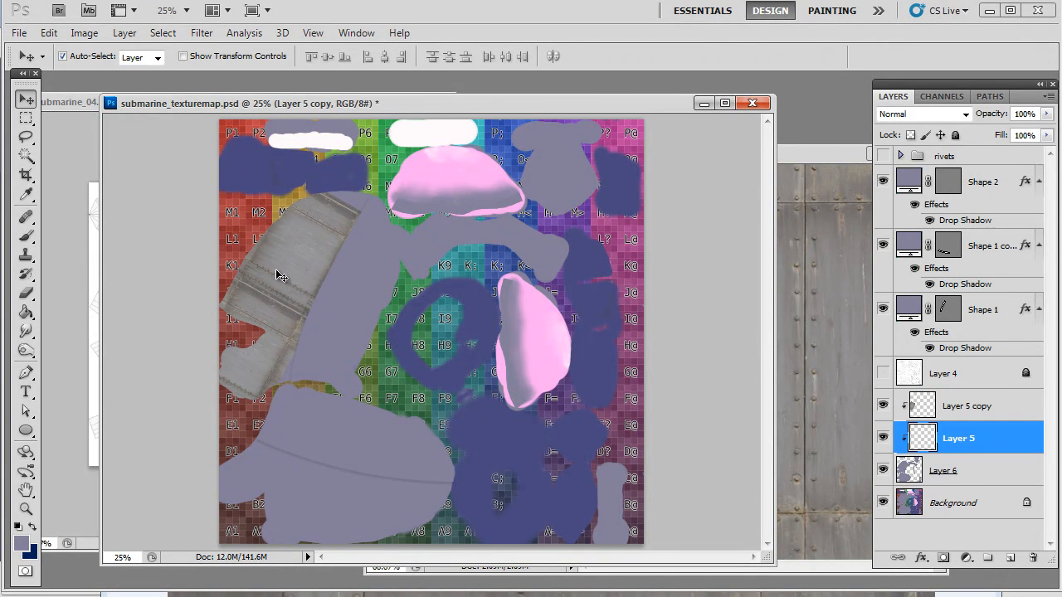
{"action": "left_click", "coordinate": [278, 323], "text": "shift"}
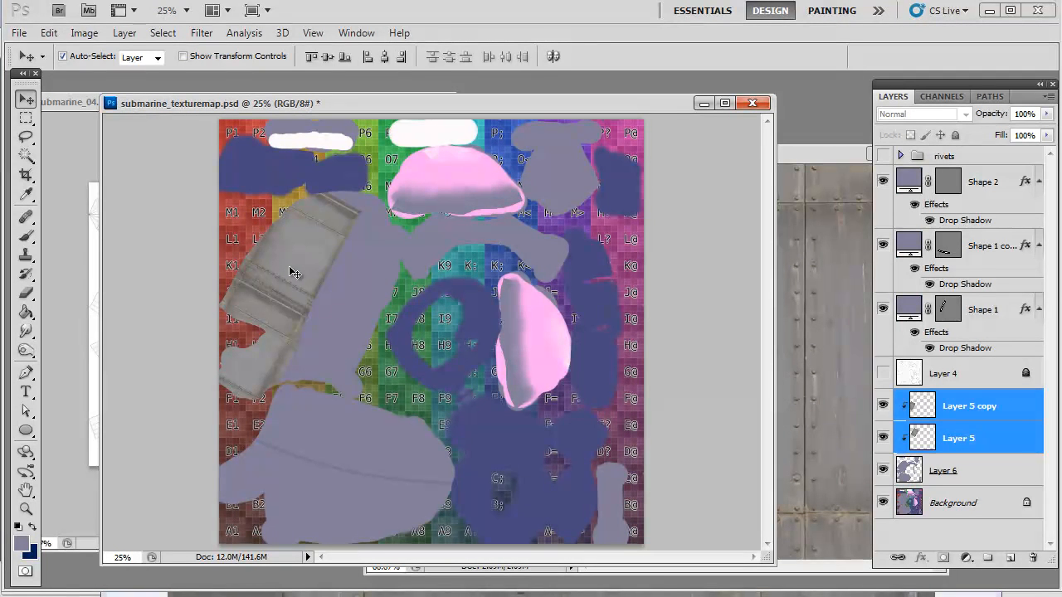
{"action": "key", "text": "ctrl+t"}
{"action": "left_click_drag", "start_coordinate": [369, 166], "coordinate": [358, 147]}
{"action": "key", "text": "Return"}
{"action": "left_click_drag", "start_coordinate": [303, 243], "coordinate": [368, 253], "text": "alt"}
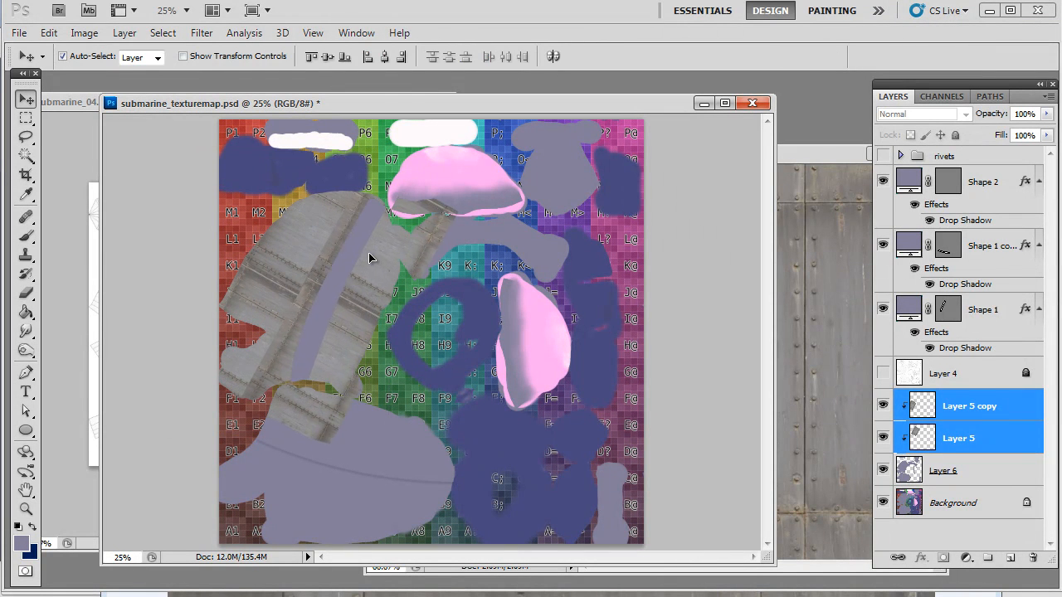
Step: Move Shape 1 above the texture copies and hide the purple stripe
{"action": "left_click", "coordinate": [985, 319]}
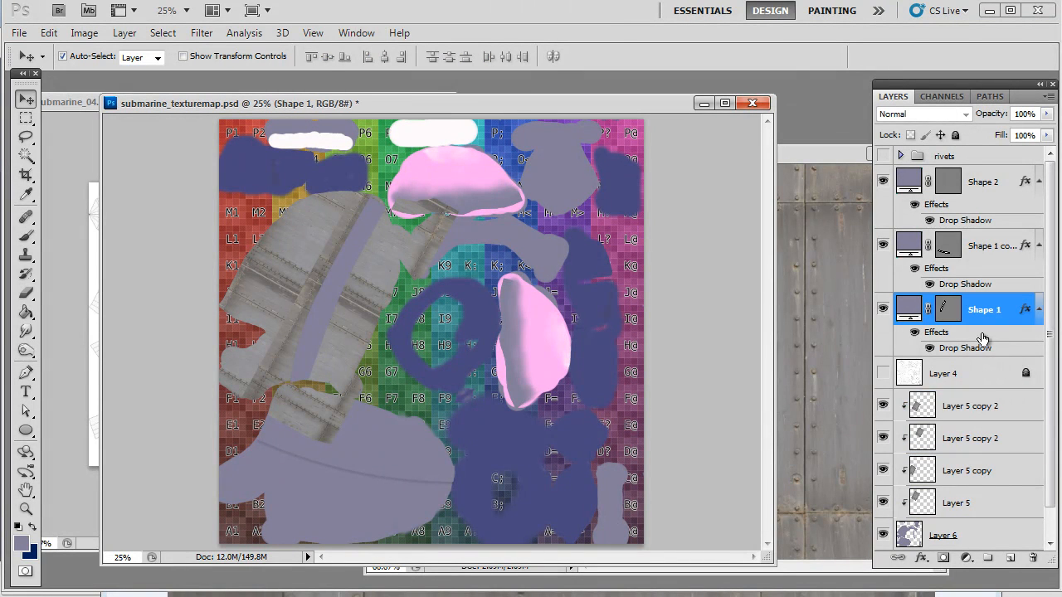
{"action": "left_click_drag", "start_coordinate": [1001, 437], "coordinate": [995, 513]}
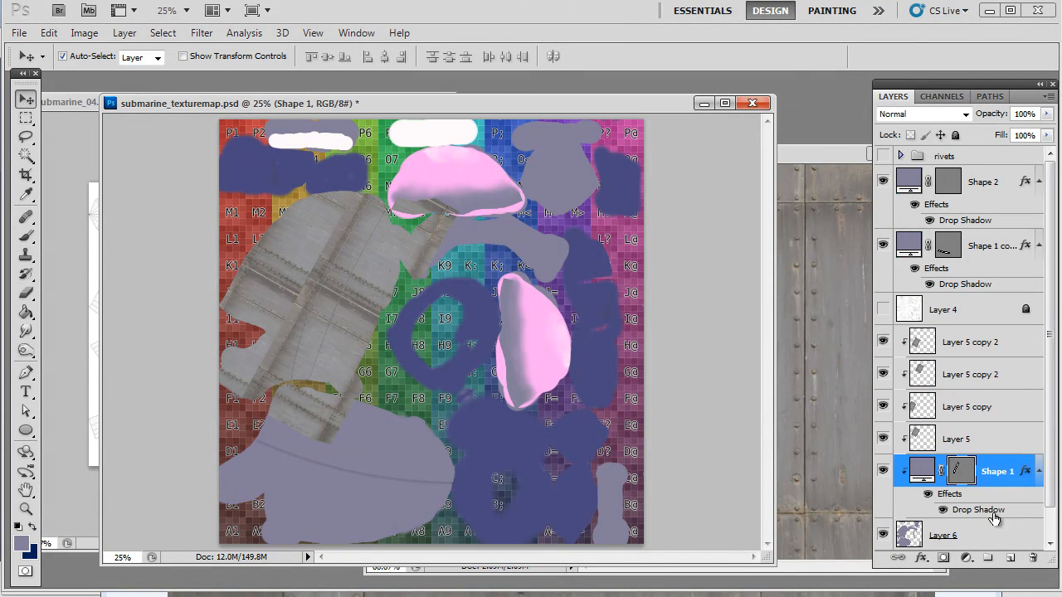
{"action": "left_click_drag", "start_coordinate": [1007, 379], "coordinate": [1007, 314]}
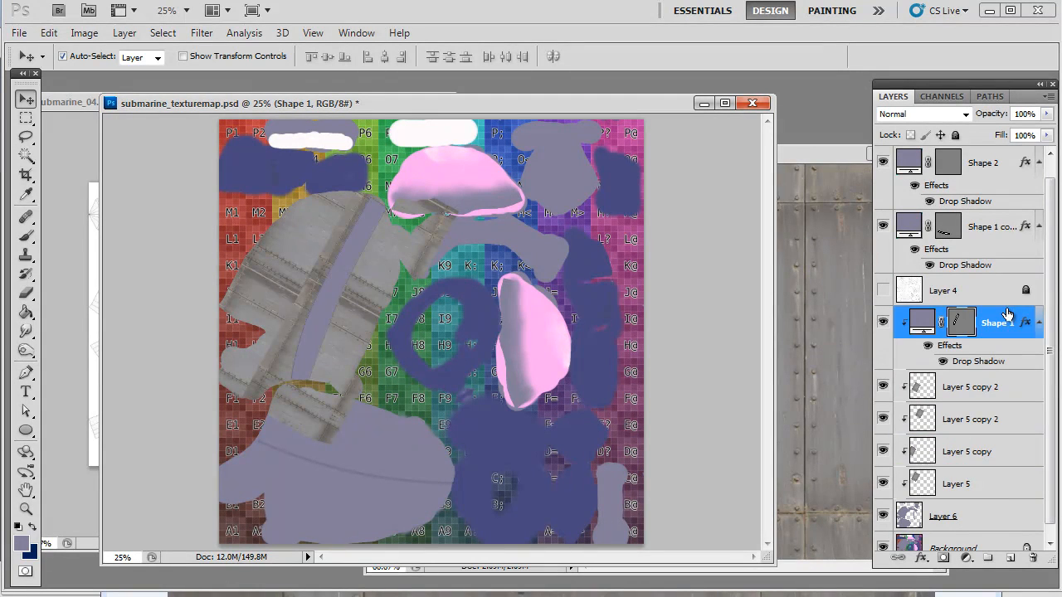
{"action": "left_click", "coordinate": [883, 322]}
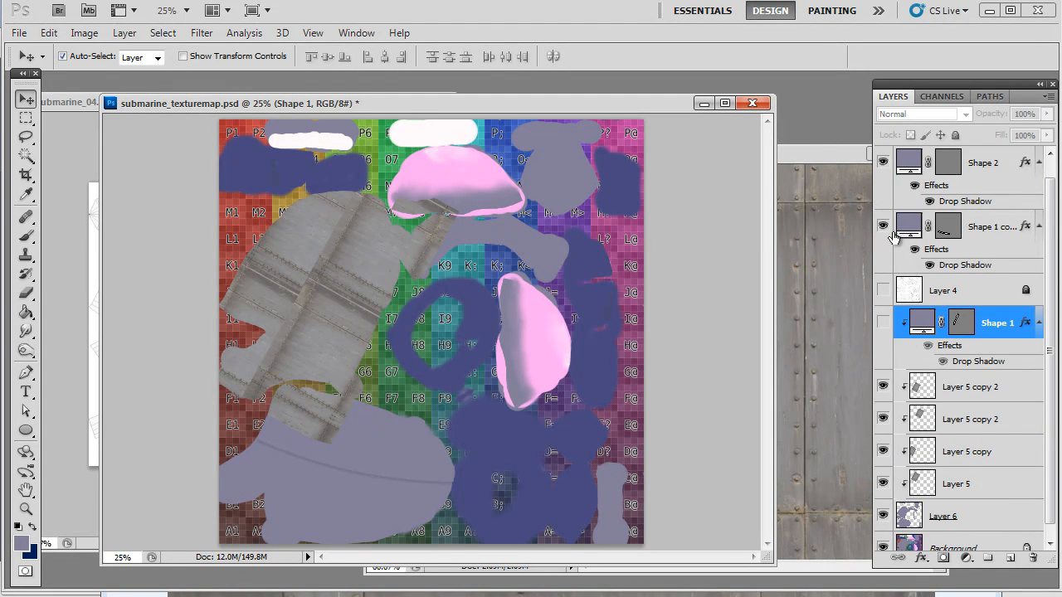
Step: Duplicate the texture patches downward, rotate them about 60° clockwise, and position them over the right grey shapes
{"action": "left_click_drag", "start_coordinate": [319, 312], "coordinate": [365, 307]}
{"action": "left_click", "coordinate": [345, 267], "text": "shift"}
{"action": "left_click_drag", "start_coordinate": [294, 290], "coordinate": [325, 295], "text": "alt"}
{"action": "key", "text": "ctrl+z"}
{"action": "left_click", "coordinate": [367, 253], "text": "shift"}
{"action": "mouse_move", "coordinate": [324, 337]}
{"action": "left_mouse_down"}
{"action": "mouse_move", "coordinate": [318, 345]}
{"action": "mouse_move", "coordinate": [342, 331]}
{"action": "left_mouse_up"}
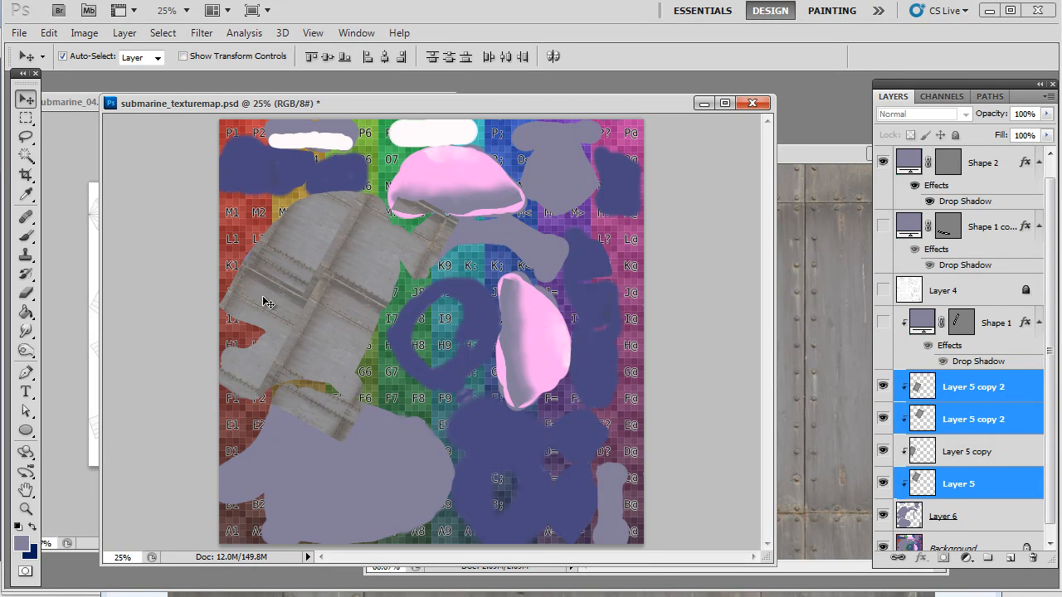
{"action": "left_click_drag", "start_coordinate": [391, 261], "coordinate": [407, 368], "text": "alt"}
{"action": "key", "text": "ctrl+t"}
{"action": "left_click_drag", "start_coordinate": [460, 283], "coordinate": [421, 507]}
{"action": "key", "text": "Return"}
{"action": "left_click_drag", "start_coordinate": [363, 486], "coordinate": [608, 461]}
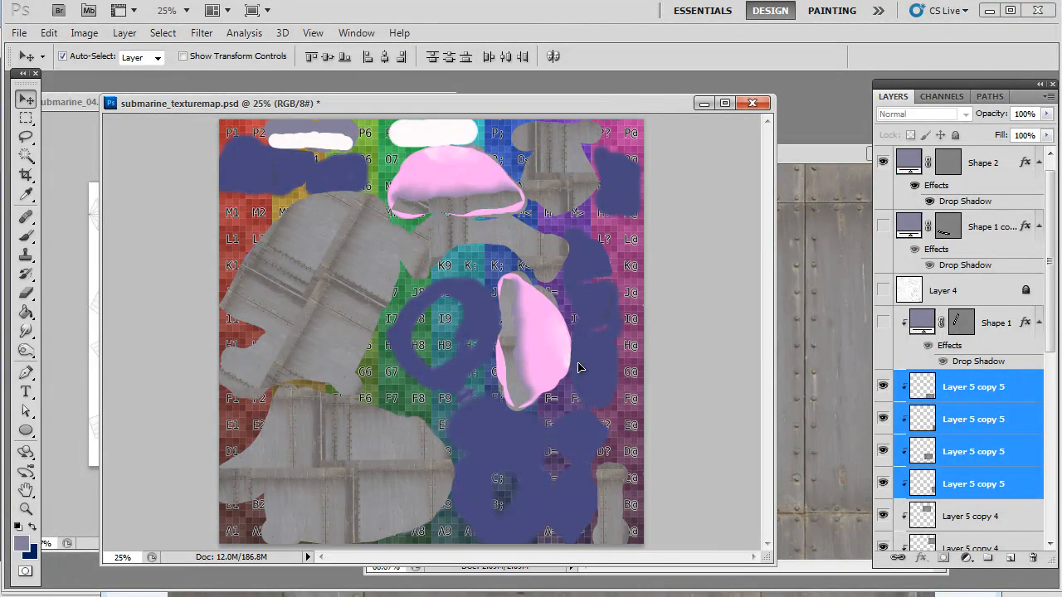
Step: Rotate the single Layer 5 copy 5 texture piece about 84° and shift it left and down
{"action": "left_click_drag", "start_coordinate": [589, 389], "coordinate": [594, 387], "text": "alt"}
{"action": "key", "text": "ctrl+z"}
{"action": "left_click", "coordinate": [633, 442]}
{"action": "left_click", "coordinate": [517, 386]}
{"action": "key", "text": "ctrl+t"}
{"action": "left_click_drag", "start_coordinate": [614, 269], "coordinate": [609, 408]}
{"action": "left_click_drag", "start_coordinate": [522, 376], "coordinate": [463, 397]}
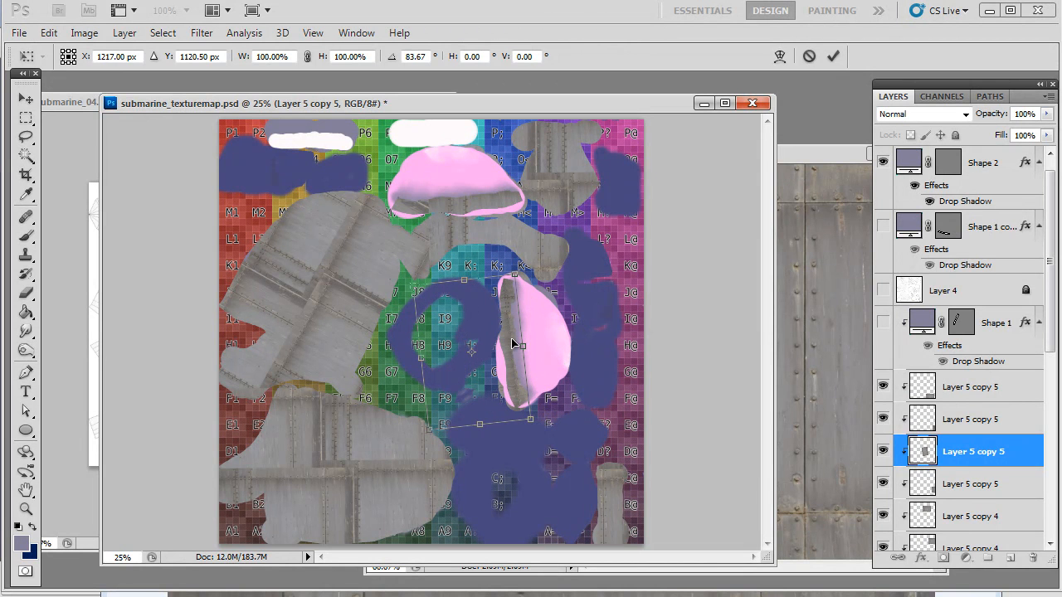
{"action": "key", "text": "Return"}
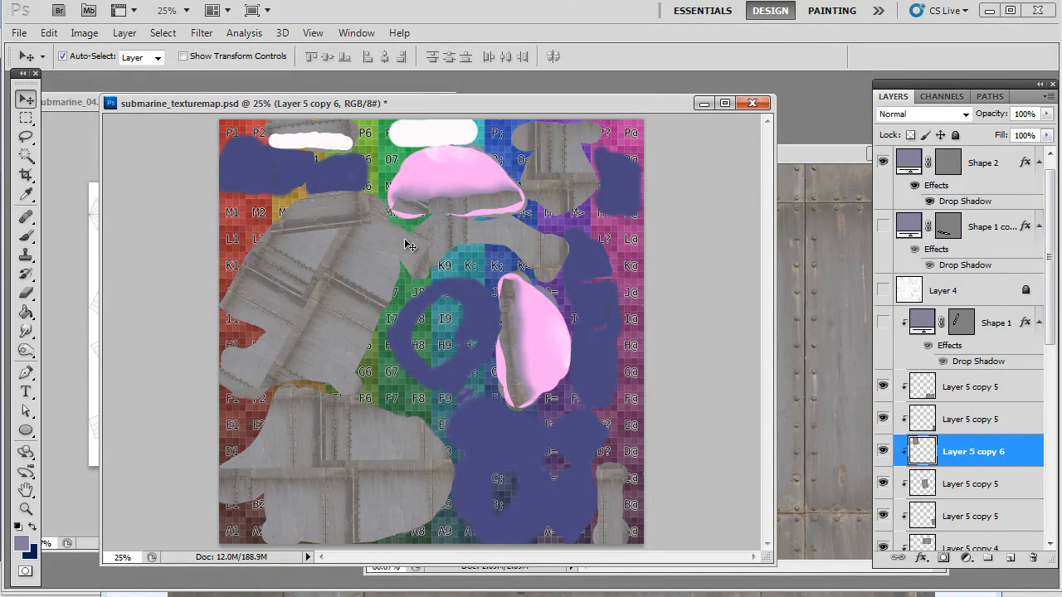
Step: Rotate Layer 5 copy 6 about -87° and scale it to 77.25% to fit its spot
{"action": "key", "text": "ctrl+t"}
{"action": "left_click_drag", "start_coordinate": [423, 255], "coordinate": [355, 100]}
{"action": "left_click_drag", "start_coordinate": [385, 195], "coordinate": [336, 123], "text": "shift"}
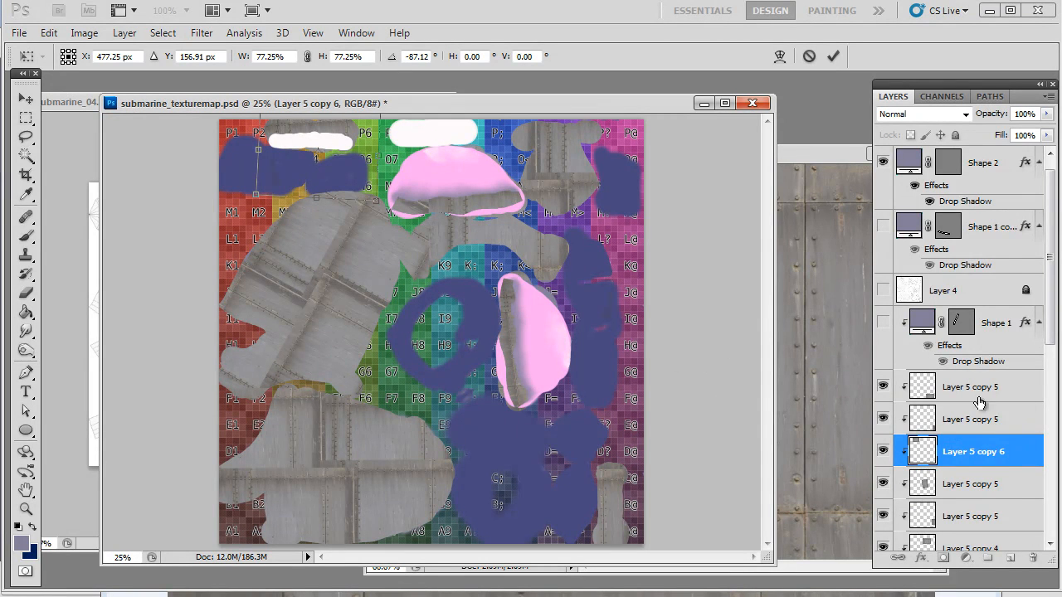
{"action": "scroll", "coordinate": [987, 385], "scroll_direction": "down", "scroll_amount": 5}
{"action": "scroll", "coordinate": [978, 467], "scroll_direction": "up", "scroll_amount": 3}
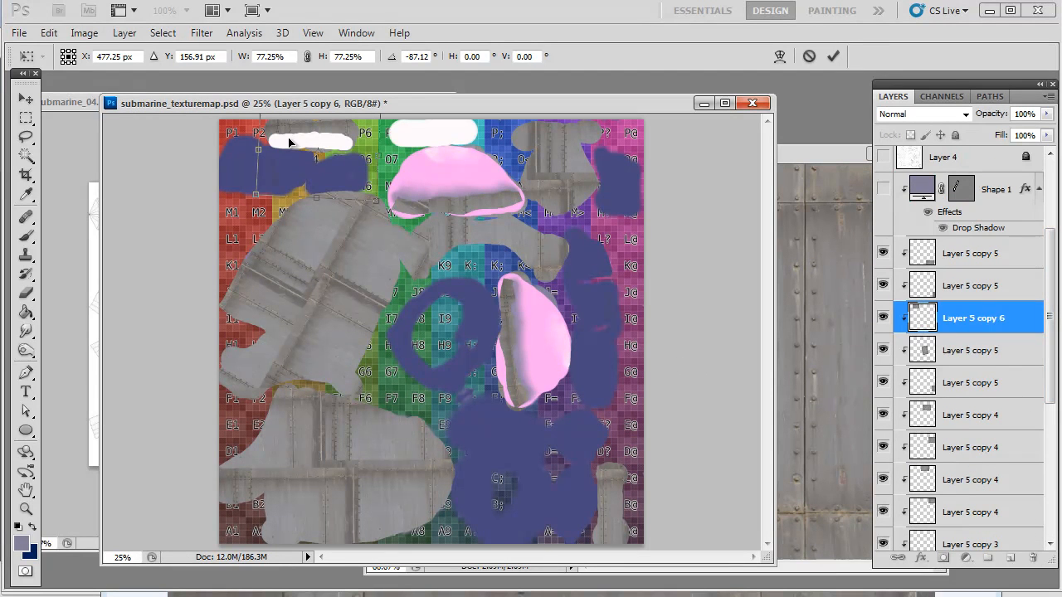
{"action": "key", "text": "Return"}
{"action": "left_click", "coordinate": [980, 255]}
{"action": "scroll", "coordinate": [980, 373], "scroll_direction": "down", "scroll_amount": 5}
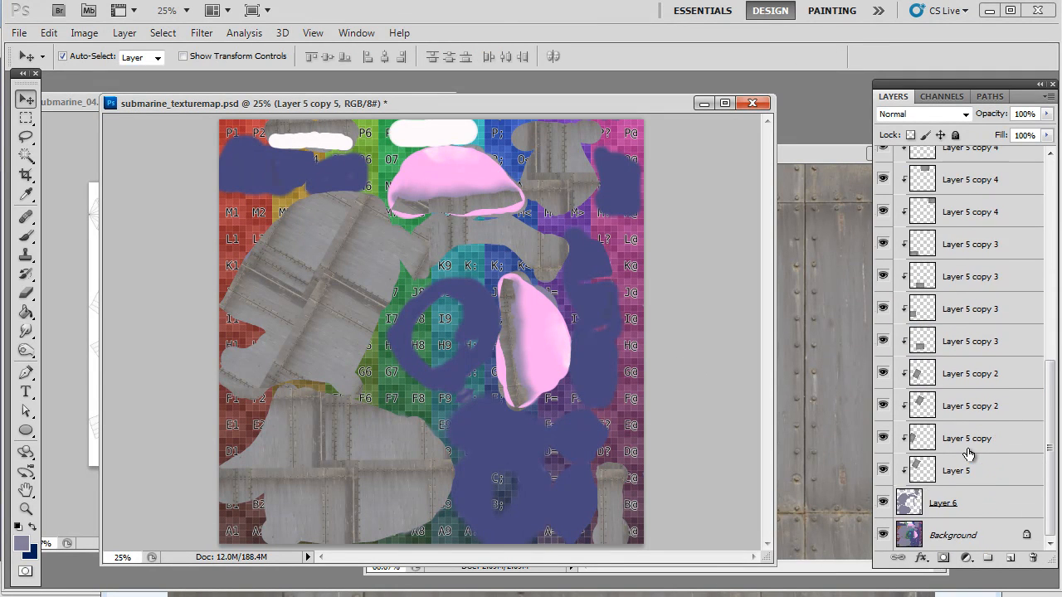
Step: Merge the Layer 5 panel copies into one layer, set its Fill to 48%, and show the rivets group
{"action": "left_click", "coordinate": [972, 479], "text": "shift"}
{"action": "right_click", "coordinate": [972, 478]}
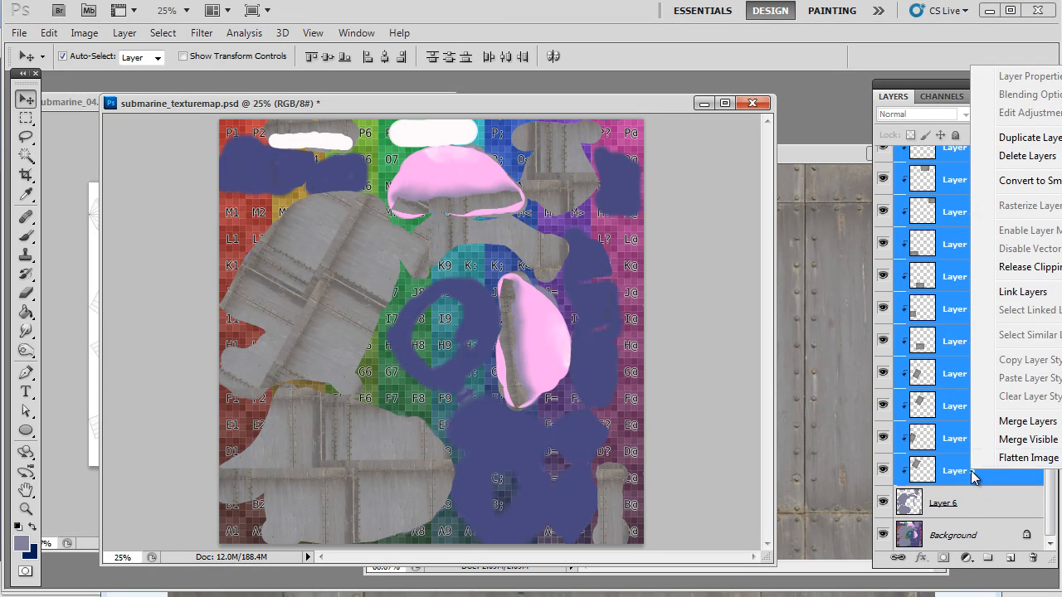
{"action": "left_click", "coordinate": [1029, 423]}
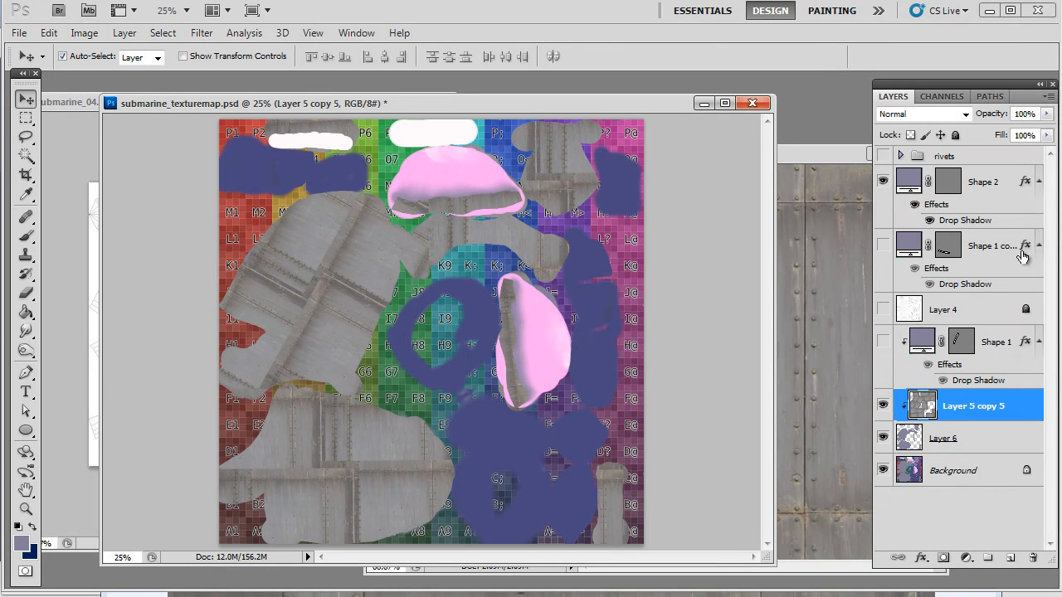
{"action": "left_click", "coordinate": [1046, 134]}
{"action": "left_click_drag", "start_coordinate": [1045, 155], "coordinate": [1003, 157]}
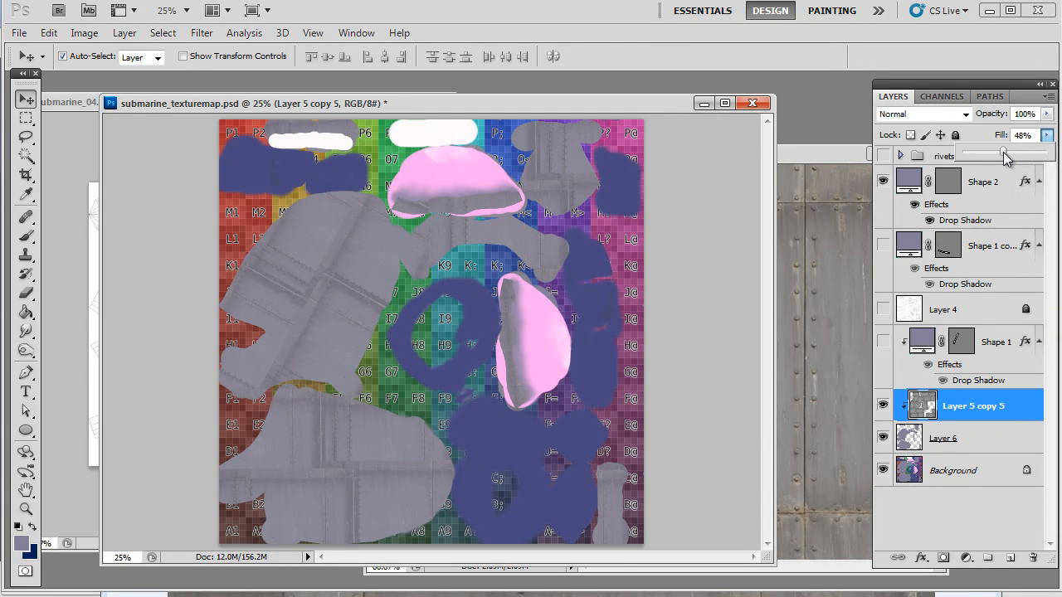
{"action": "scroll", "coordinate": [929, 409], "scroll_direction": "up", "scroll_amount": 6}
{"action": "scroll", "coordinate": [622, 396], "scroll_direction": "down", "scroll_amount": 4}
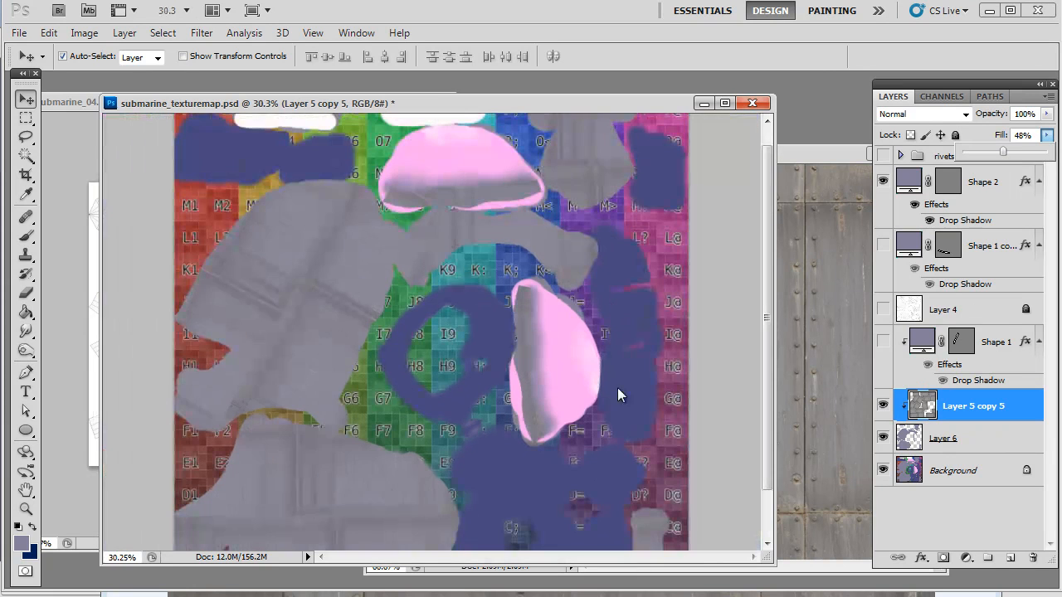
{"action": "left_click", "coordinate": [884, 157]}
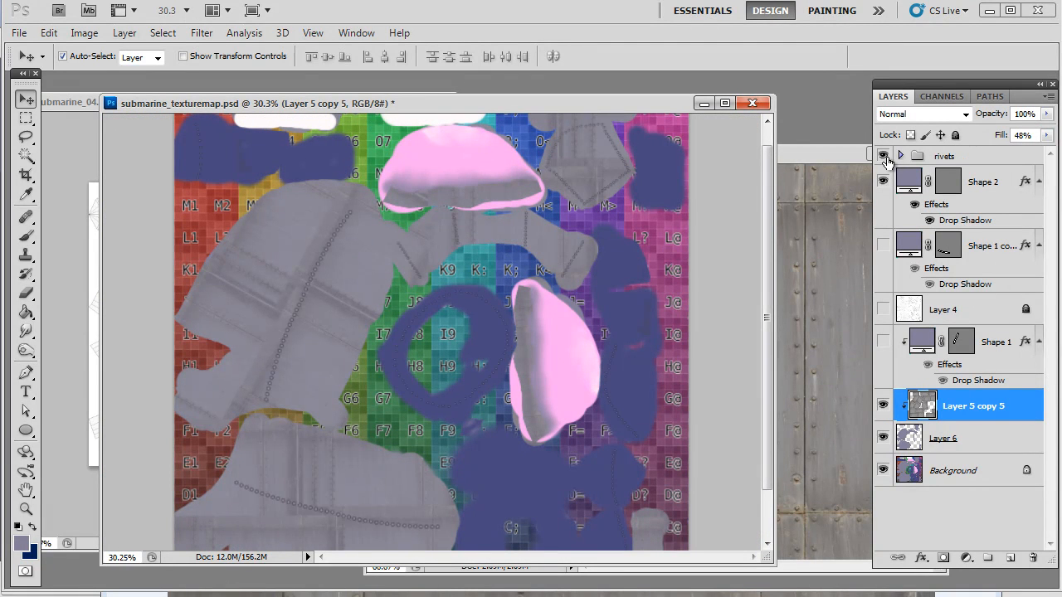
Step: Save for Web as a JPG, replacing the existing submarine_texturemap.jpg
{"action": "key", "text": "ctrl+alt+shift+s"}
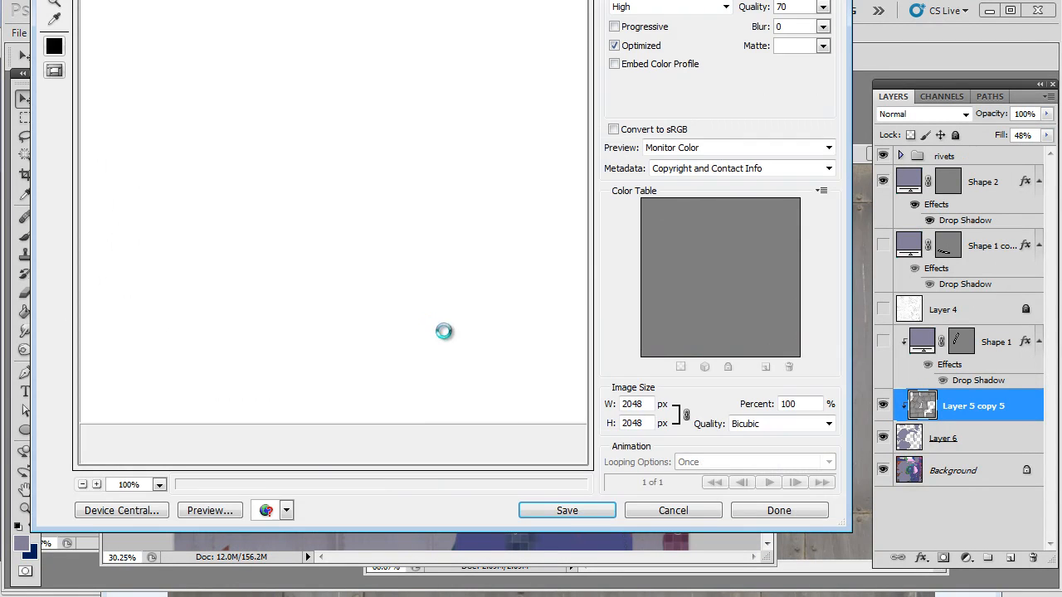
{"action": "left_click", "coordinate": [570, 510]}
{"action": "double_click", "coordinate": [343, 72]}
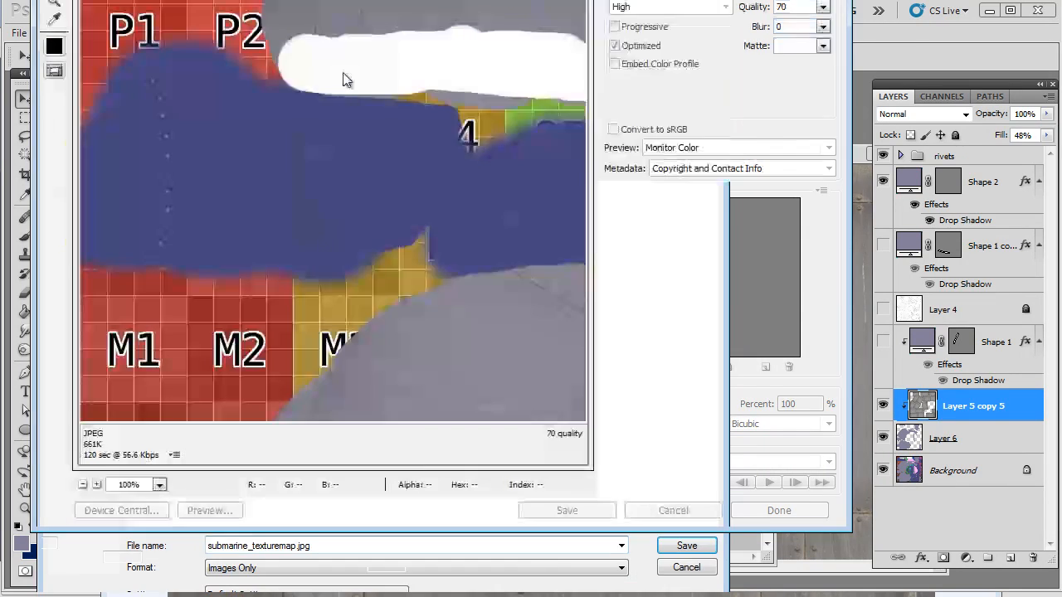
{"action": "left_click", "coordinate": [664, 271]}
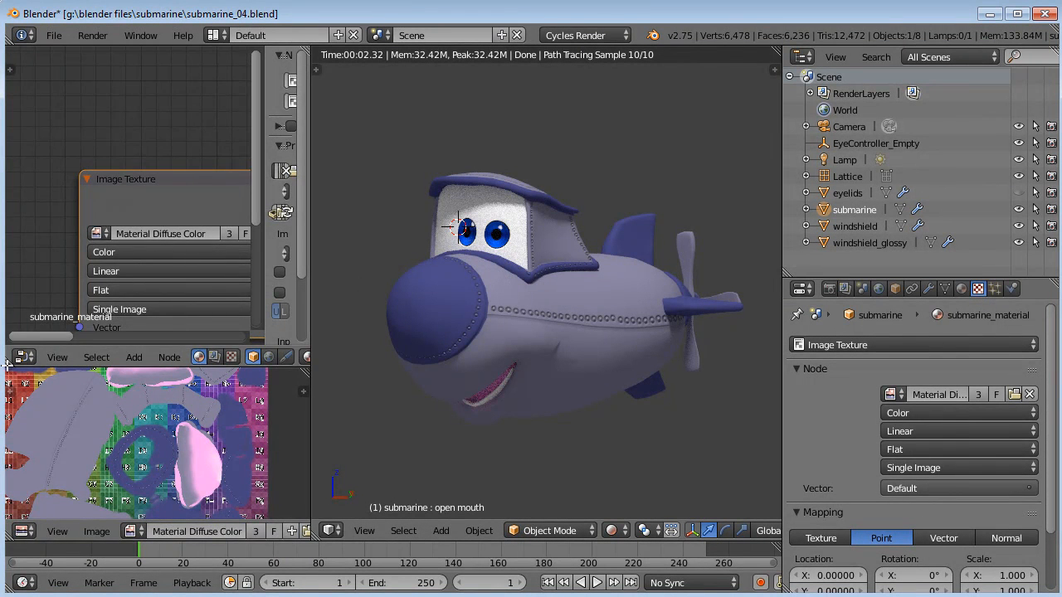
Step: Turn the lower node-editor area into a UV/Image Editor showing Material Diffuse Color and reload it
{"action": "left_click_drag", "start_coordinate": [7, 363], "coordinate": [166, 377]}
{"action": "scroll", "coordinate": [141, 289], "scroll_direction": "down", "scroll_amount": 5}
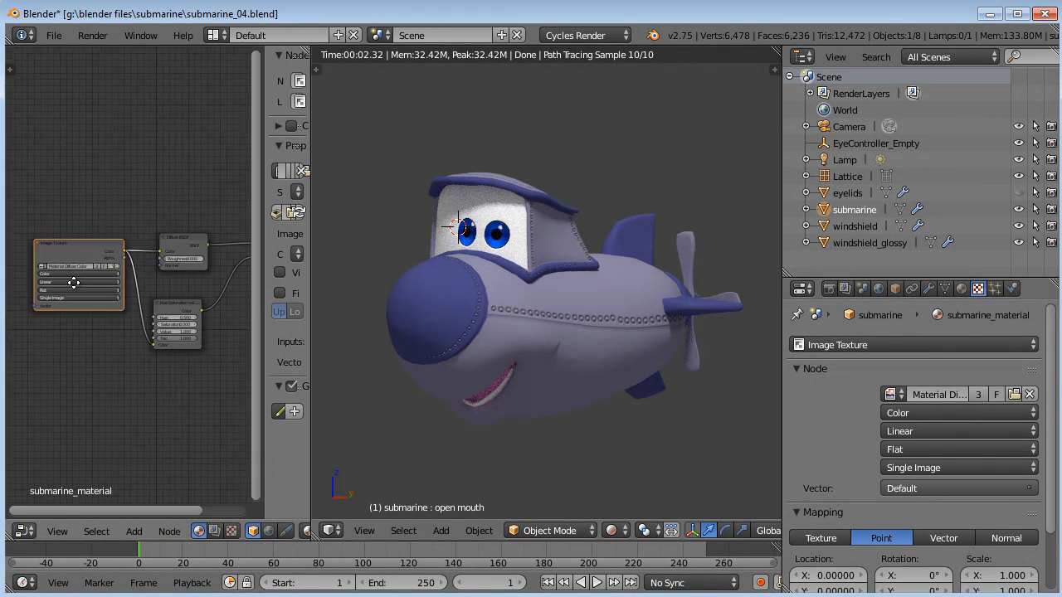
{"action": "left_click_drag", "start_coordinate": [7, 538], "coordinate": [24, 452]}
{"action": "left_click", "coordinate": [25, 535]}
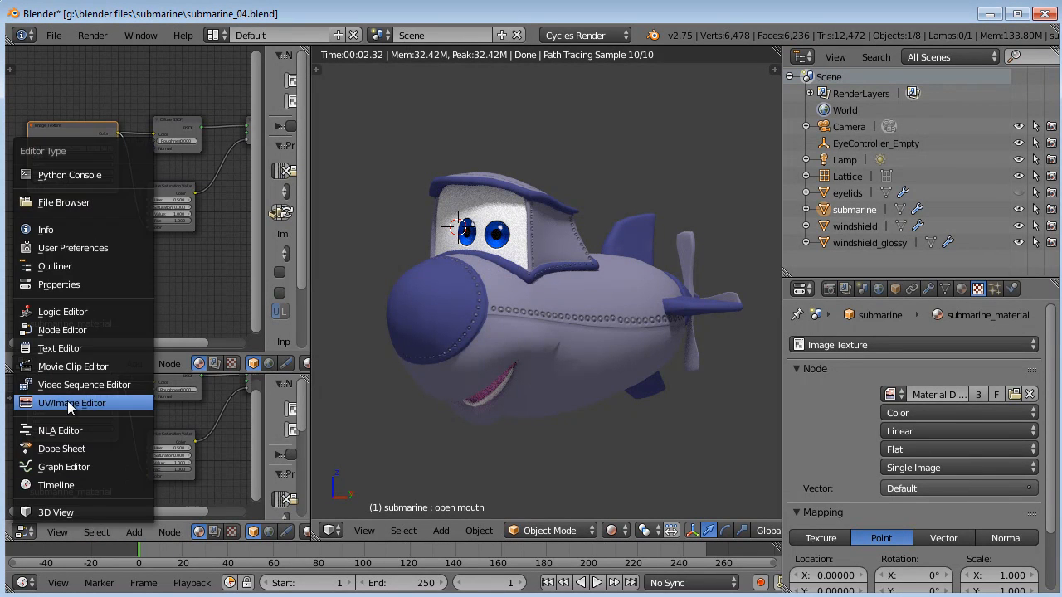
{"action": "left_click", "coordinate": [67, 400]}
{"action": "left_click", "coordinate": [136, 533]}
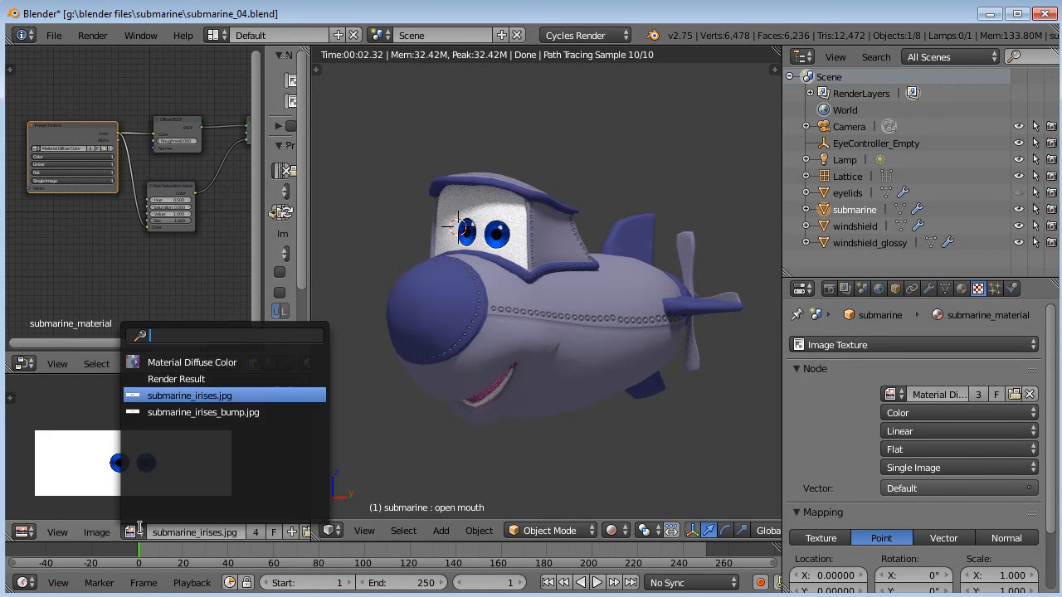
{"action": "left_click", "coordinate": [188, 363]}
{"action": "middle_click_drag", "start_coordinate": [168, 453], "coordinate": [191, 458]}
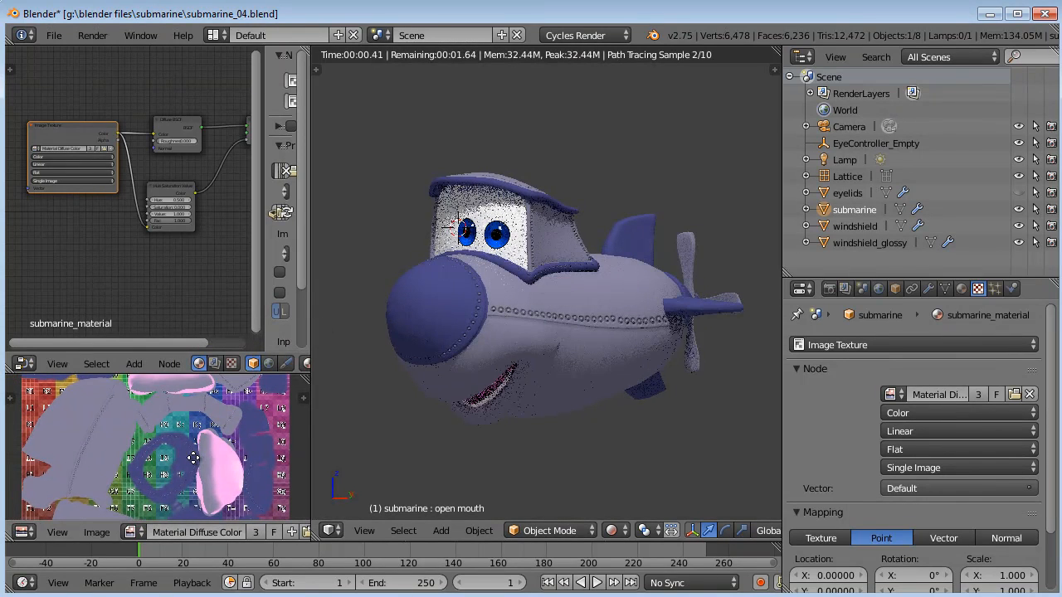
{"action": "left_click", "coordinate": [93, 532]}
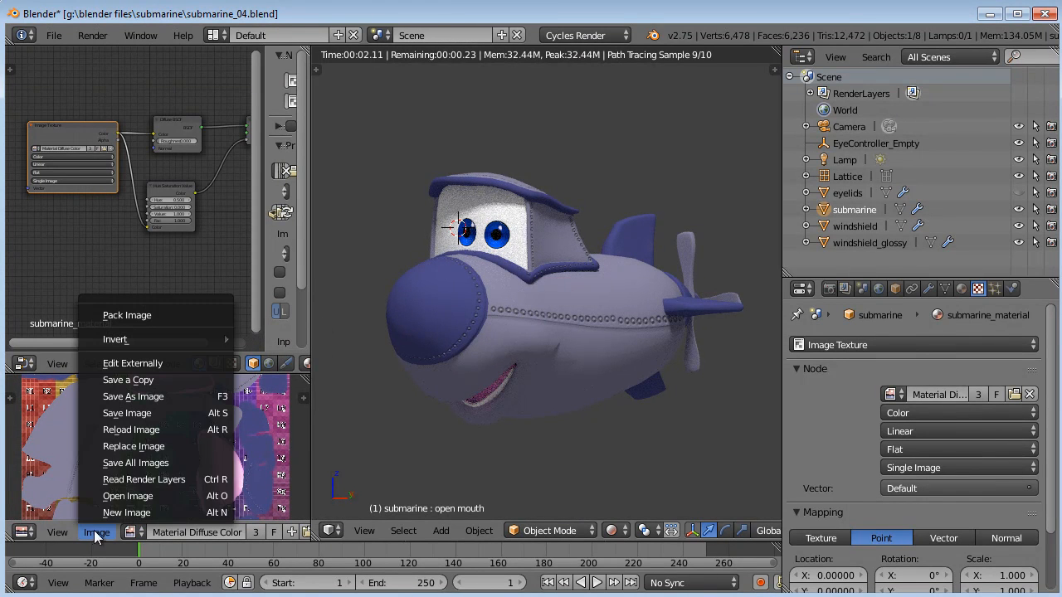
{"action": "left_click", "coordinate": [129, 431]}
Step: Orbit the rendered submarine from several sides, widen the editors, and reselect the submarine
{"action": "middle_click_drag", "start_coordinate": [670, 340], "coordinate": [555, 348]}
{"action": "middle_click_drag", "start_coordinate": [694, 321], "coordinate": [512, 336]}
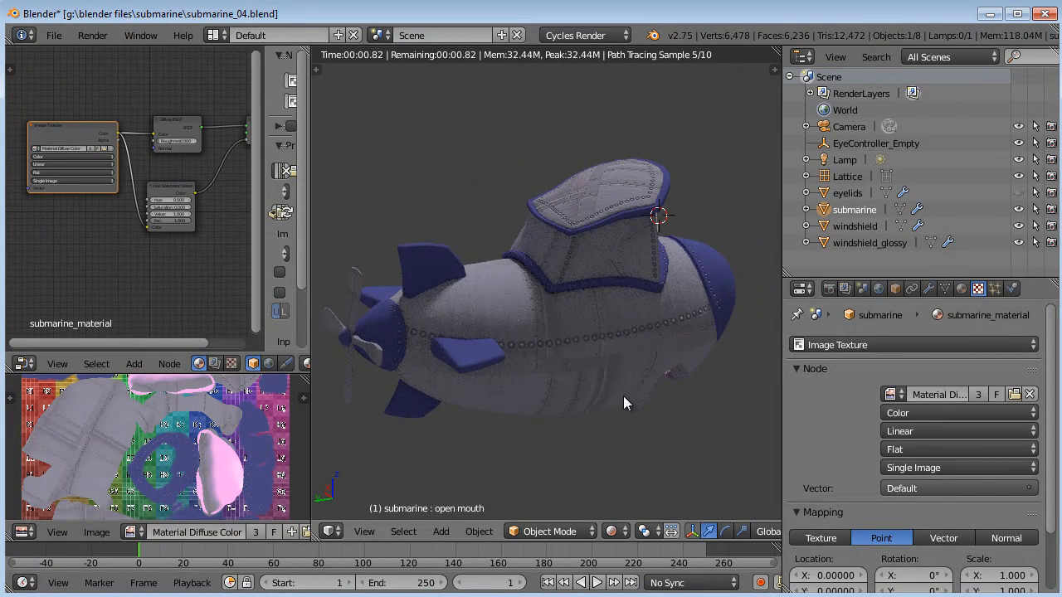
{"action": "middle_click_drag", "start_coordinate": [642, 411], "coordinate": [557, 386]}
{"action": "middle_click_drag", "start_coordinate": [694, 373], "coordinate": [571, 332]}
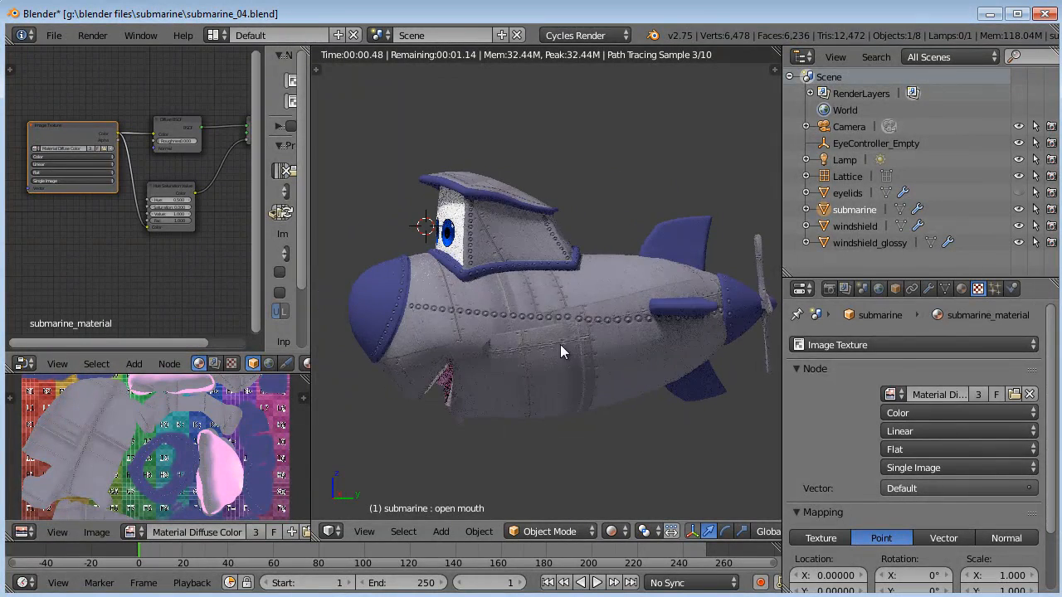
{"action": "middle_click_drag", "start_coordinate": [550, 377], "coordinate": [320, 369]}
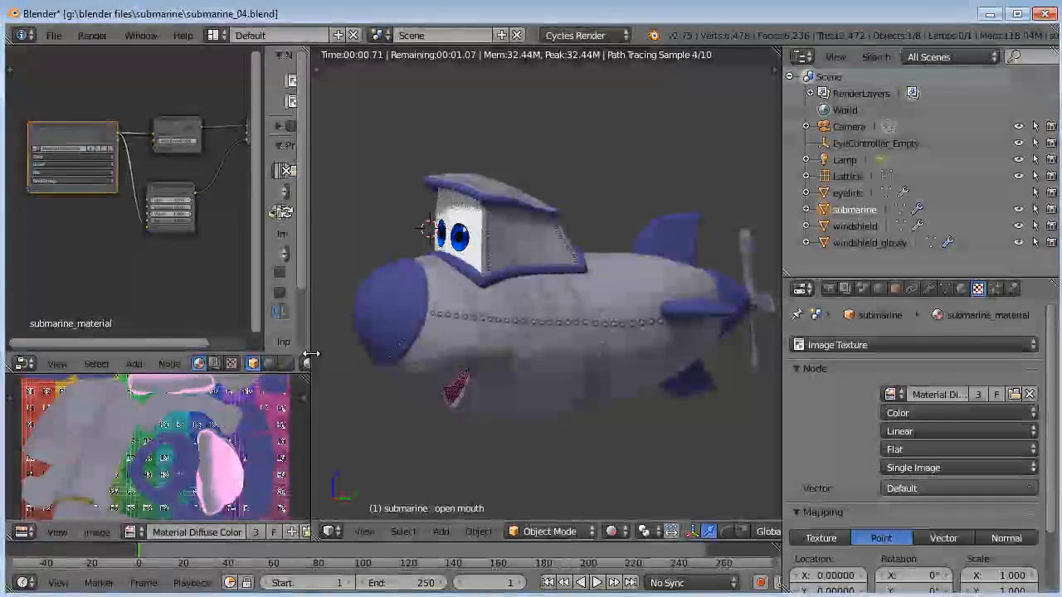
{"action": "left_click_drag", "start_coordinate": [311, 354], "coordinate": [460, 354]}
{"action": "middle_click_drag", "start_coordinate": [497, 356], "coordinate": [624, 372]}
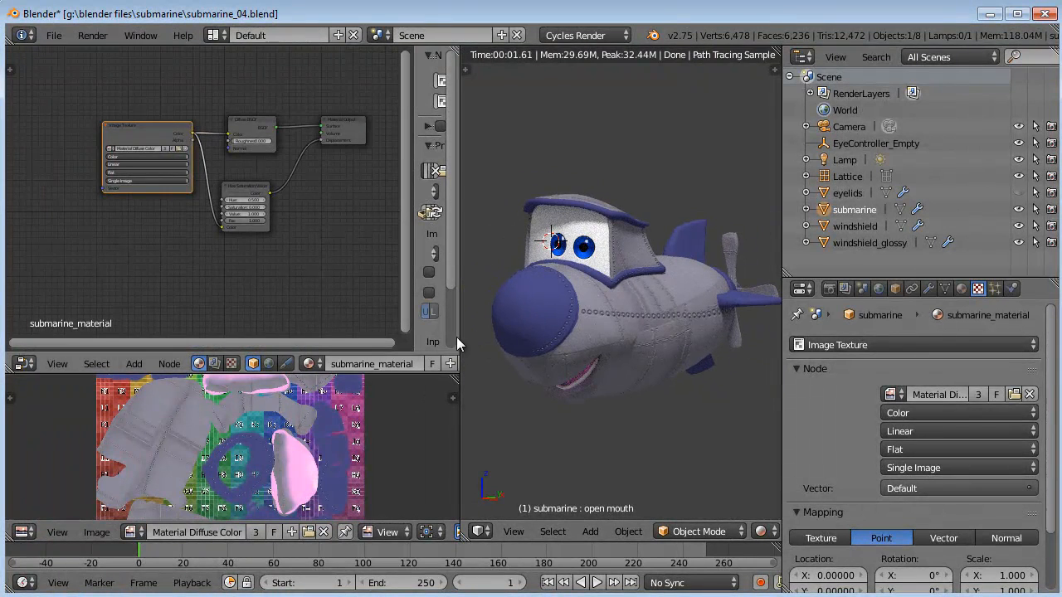
{"action": "left_click_drag", "start_coordinate": [457, 337], "coordinate": [499, 337]}
{"action": "right_click", "coordinate": [630, 314]}
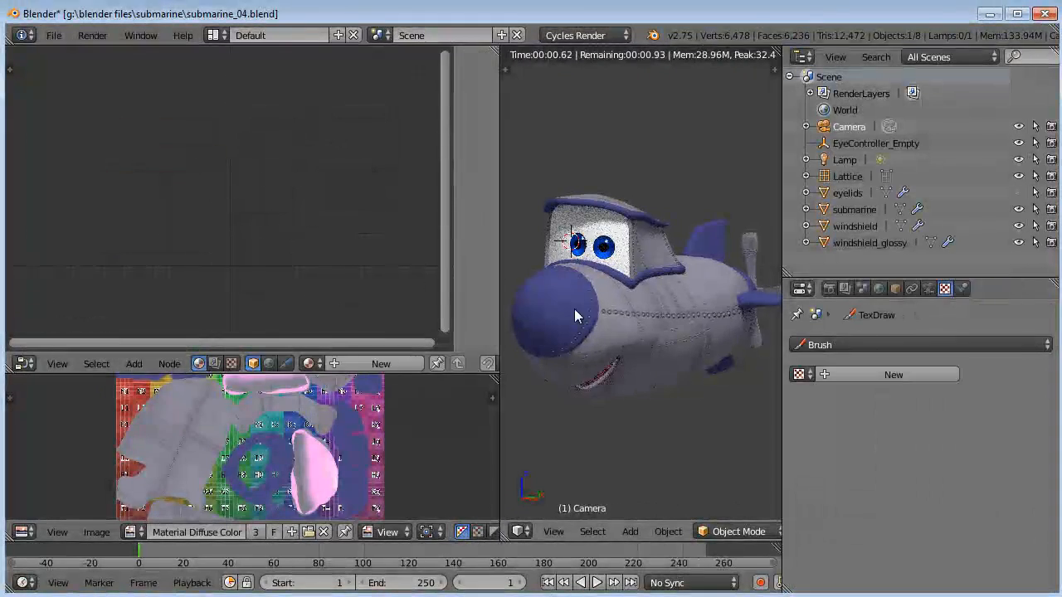
{"action": "right_click", "coordinate": [602, 330]}
{"action": "scroll", "coordinate": [345, 267], "scroll_direction": "up", "scroll_amount": 1}
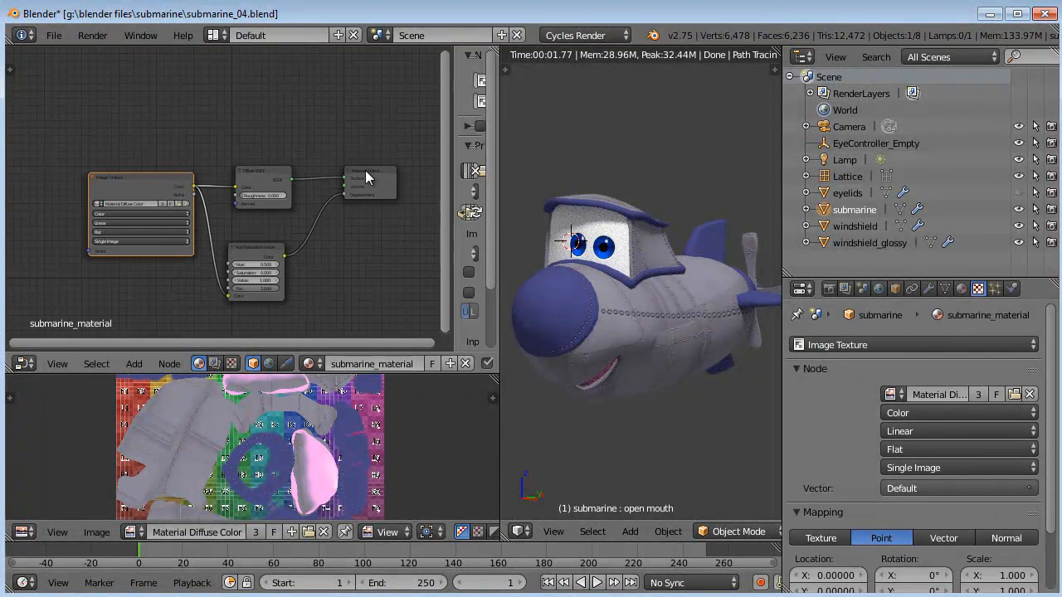
Step: Spread out the nodes and insert a Mix Shader on the Diffuse-to-Material Output link
{"action": "left_click_drag", "start_coordinate": [347, 173], "coordinate": [396, 179]}
{"action": "left_click_drag", "start_coordinate": [130, 182], "coordinate": [77, 195]}
{"action": "left_click_drag", "start_coordinate": [266, 176], "coordinate": [218, 176]}
{"action": "left_click", "coordinate": [131, 368]}
{"action": "mouse_move", "coordinate": [176, 295]}
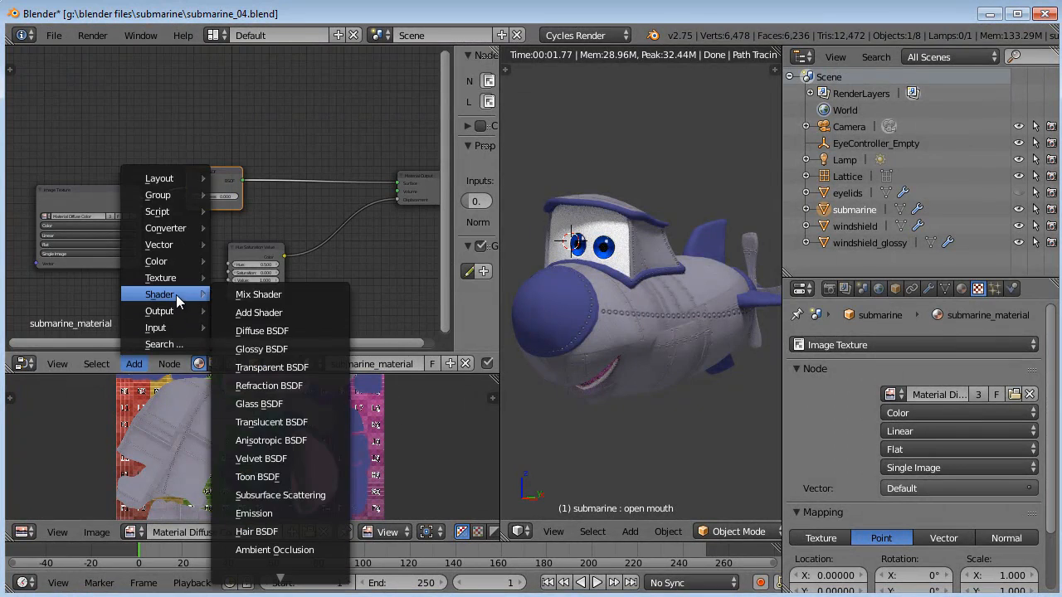
{"action": "left_click", "coordinate": [258, 294]}
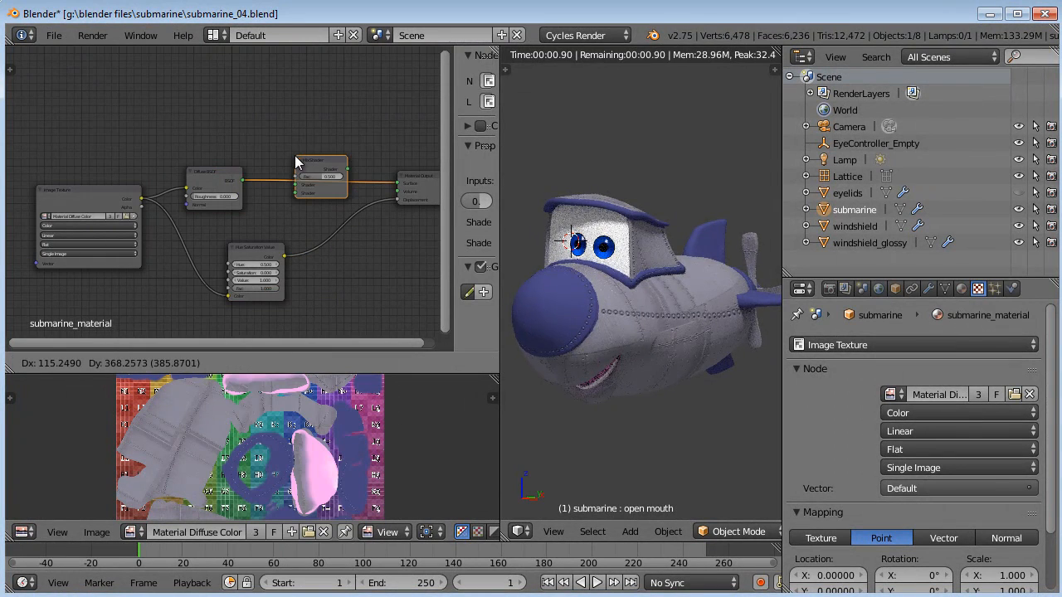
{"action": "left_click", "coordinate": [306, 170]}
{"action": "middle_click_drag", "start_coordinate": [307, 170], "coordinate": [296, 268]}
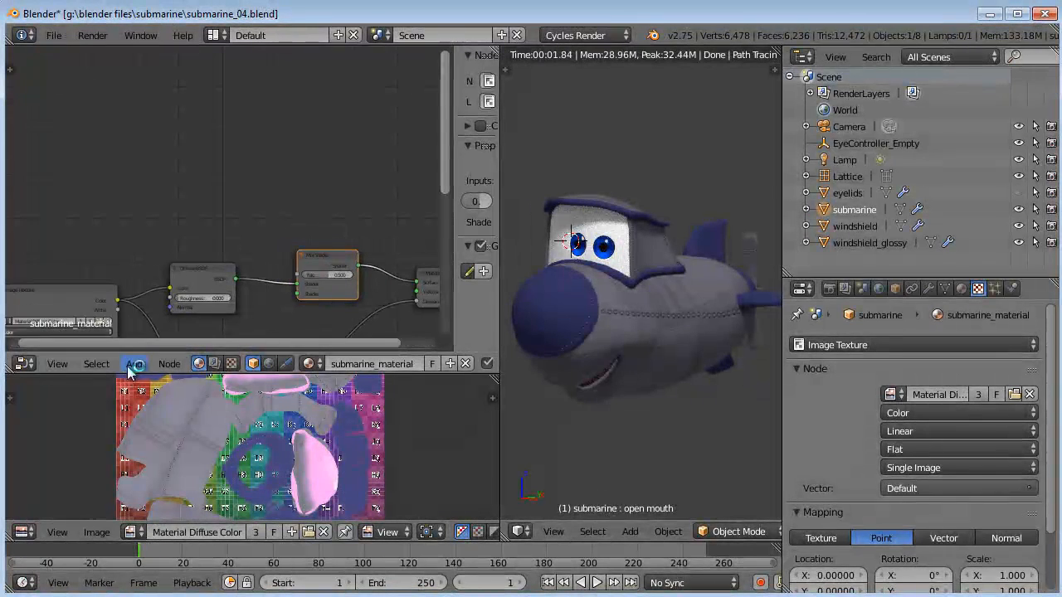
Step: Add a Glossy BSDF node and connect its BSDF output to the Mix Shader
{"action": "left_click", "coordinate": [131, 366]}
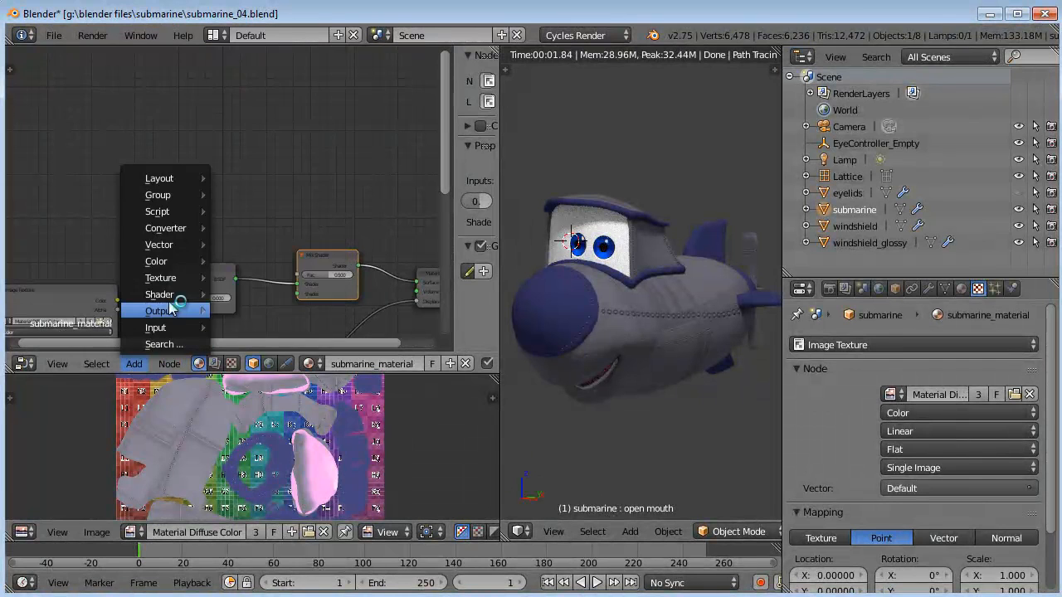
{"action": "mouse_move", "coordinate": [170, 300]}
{"action": "left_click", "coordinate": [284, 348]}
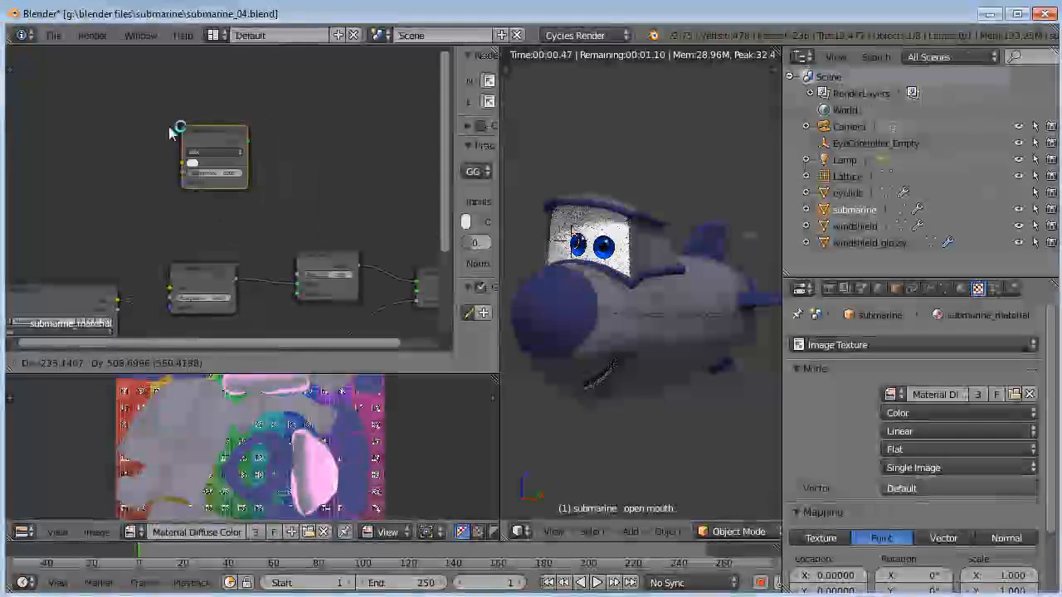
{"action": "left_click", "coordinate": [184, 191]}
{"action": "scroll", "coordinate": [199, 157], "scroll_direction": "up", "scroll_amount": 1}
{"action": "left_click_drag", "start_coordinate": [208, 133], "coordinate": [222, 149]}
{"action": "left_click_drag", "start_coordinate": [313, 323], "coordinate": [314, 325]}
{"action": "left_click_drag", "start_coordinate": [208, 135], "coordinate": [318, 317]}
{"action": "middle_click_drag", "start_coordinate": [370, 286], "coordinate": [361, 270]}
{"action": "scroll", "coordinate": [363, 289], "scroll_direction": "up", "scroll_amount": 4}
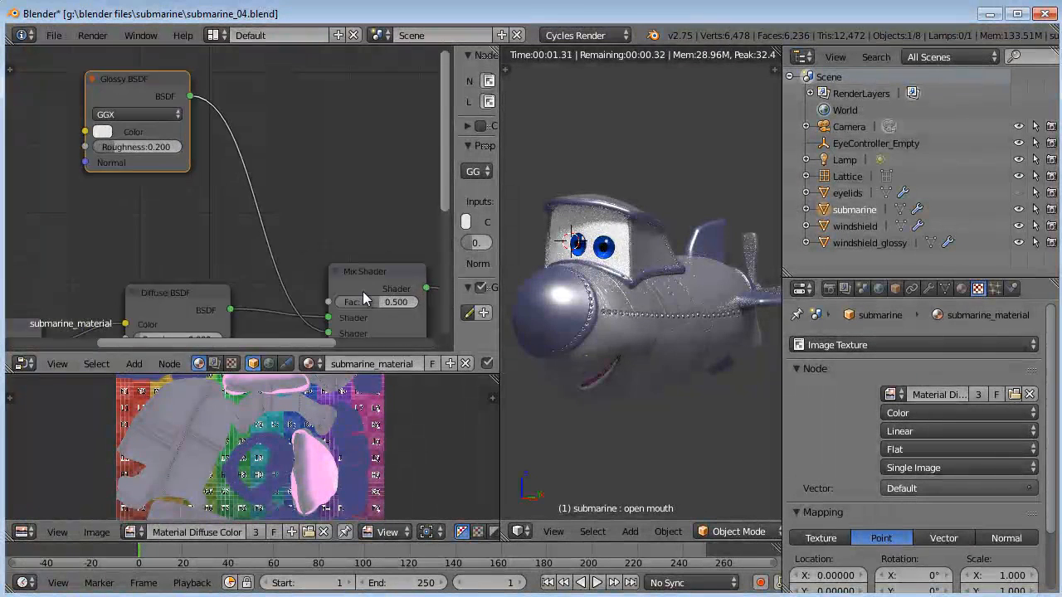
Step: Try Mix Shader factors of 0.95 and then 0.05, checking the rendered submarine from the front
{"action": "middle_click_drag", "start_coordinate": [404, 311], "coordinate": [320, 270]}
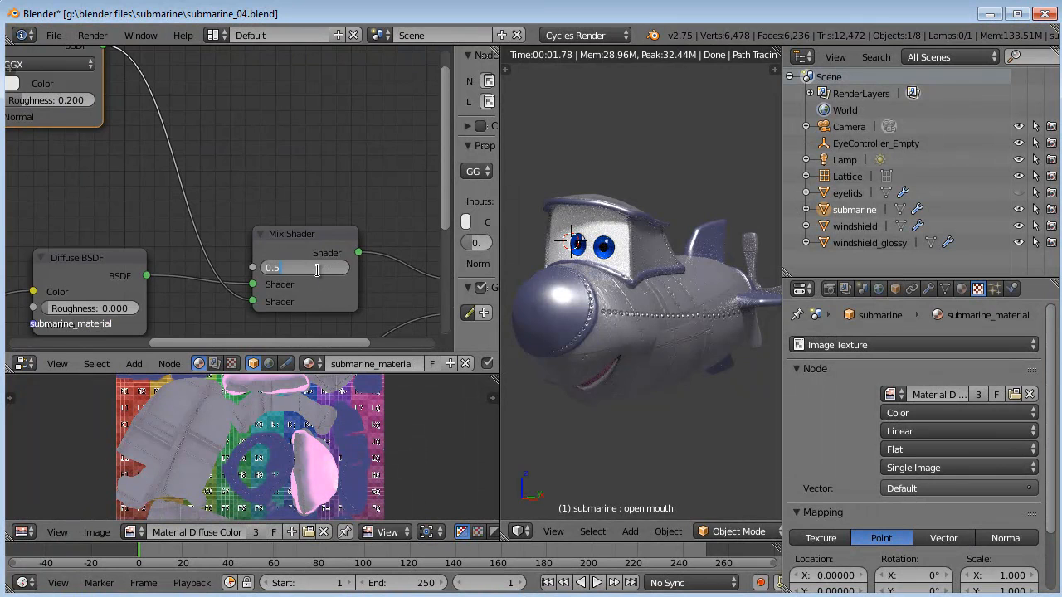
{"action": "key", "text": "Return"}
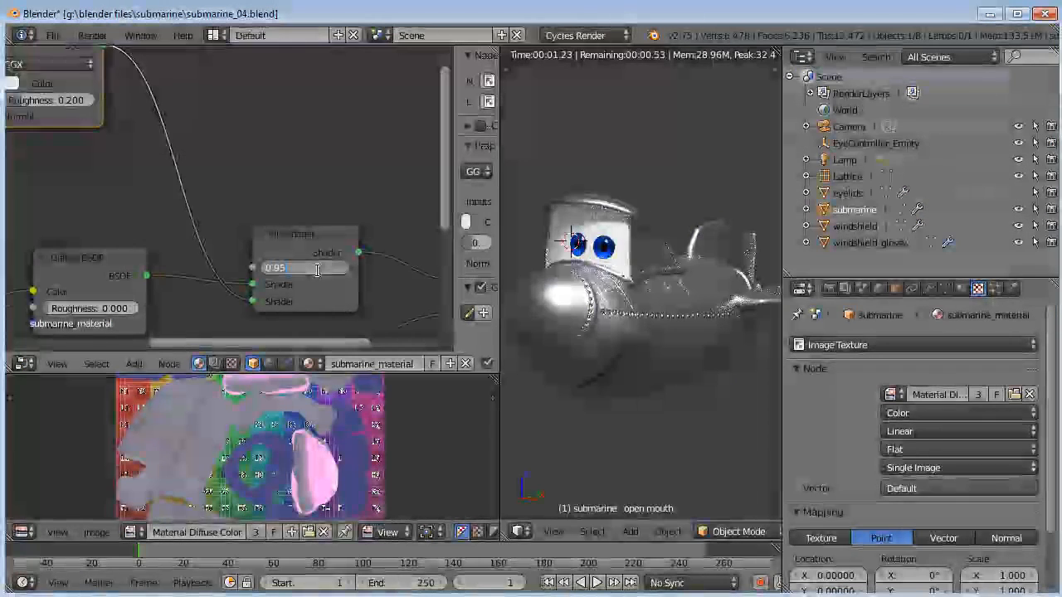
{"action": "key", "text": "Return"}
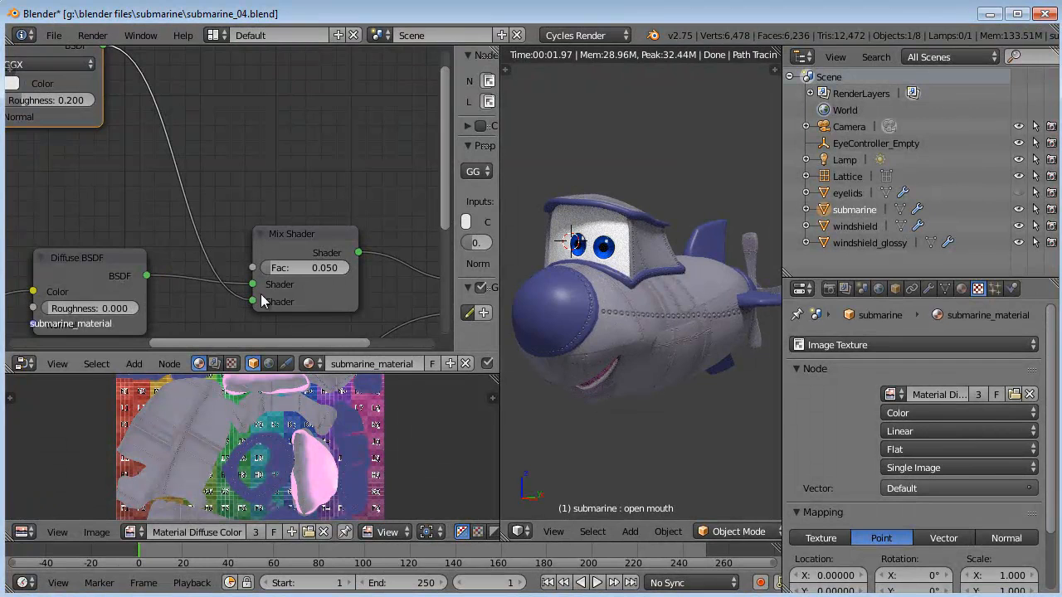
{"action": "middle_click_drag", "start_coordinate": [616, 328], "coordinate": [740, 365]}
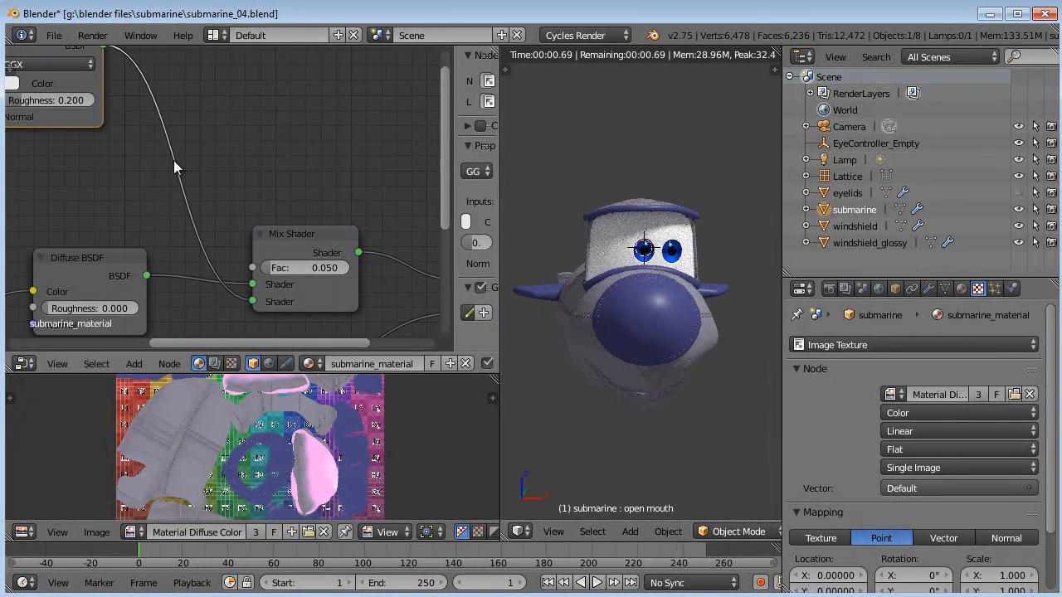
Step: Set the Glossy BSDF roughness to 0.1 and inspect the sharper gloss from the side
{"action": "middle_click_drag", "start_coordinate": [165, 164], "coordinate": [277, 192]}
{"action": "type", "text": "0.1"}
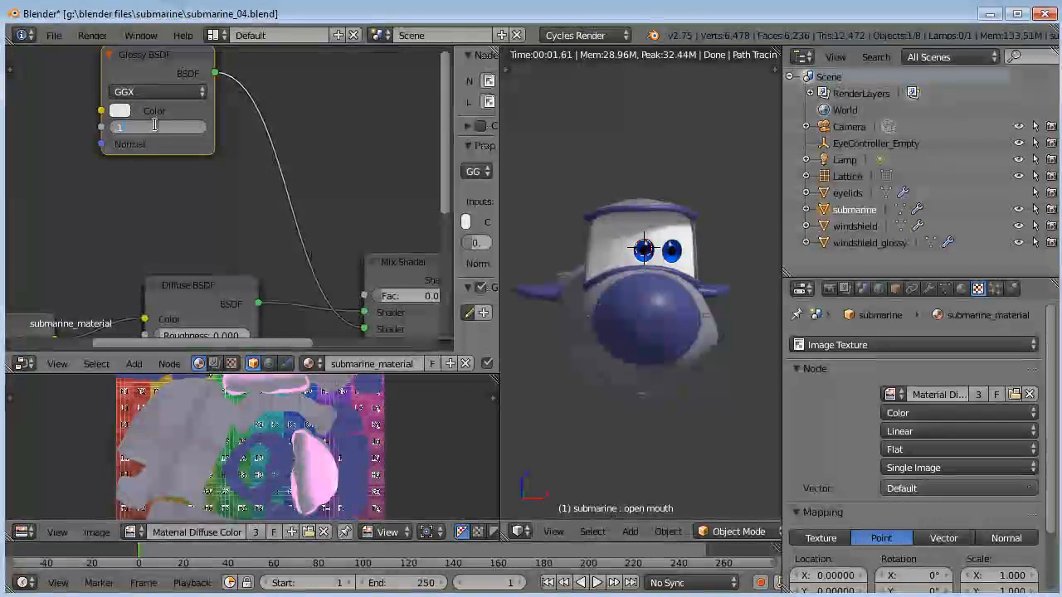
{"action": "key", "text": "Return"}
{"action": "middle_click_drag", "start_coordinate": [631, 299], "coordinate": [558, 301]}
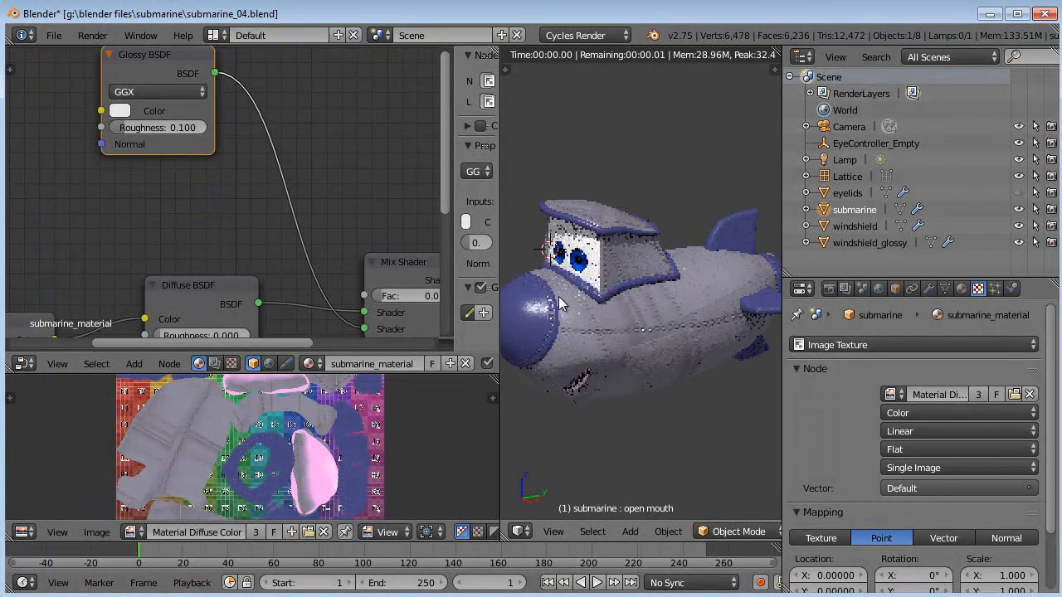
{"action": "middle_click_drag", "start_coordinate": [598, 351], "coordinate": [635, 370]}
Step: Set the Mix Shader factor to 0.03 and return the Glossy roughness to 0.2
{"action": "middle_click_drag", "start_coordinate": [404, 272], "coordinate": [328, 252]}
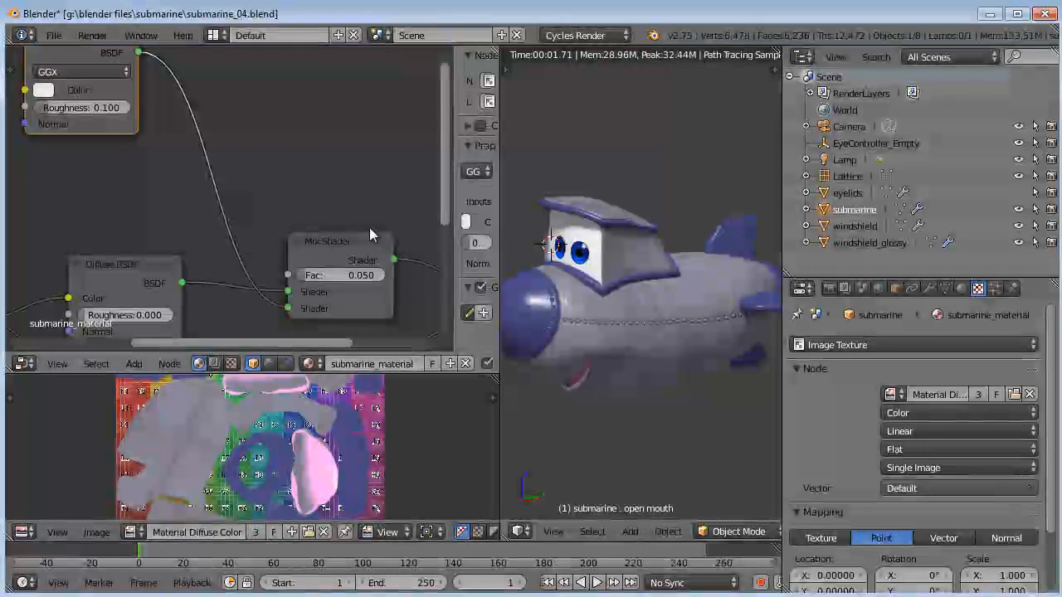
{"action": "left_click", "coordinate": [336, 278]}
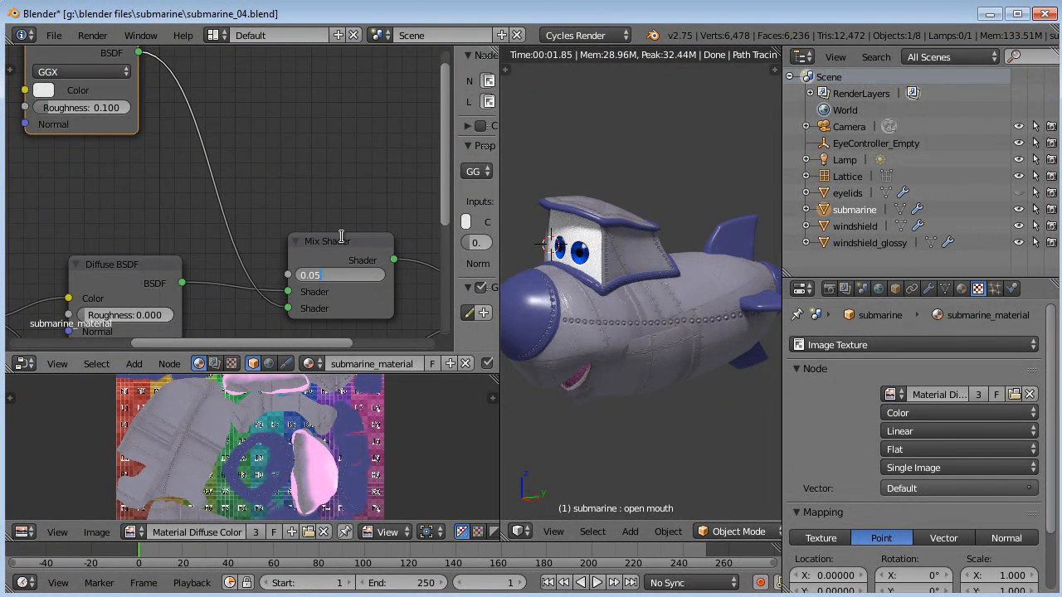
{"action": "type", "text": ".03"}
{"action": "key", "text": "Return"}
{"action": "middle_click_drag", "start_coordinate": [106, 136], "coordinate": [141, 164]}
{"action": "left_click", "coordinate": [126, 138]}
{"action": "type", "text": ".2"}
{"action": "key", "text": "Return"}
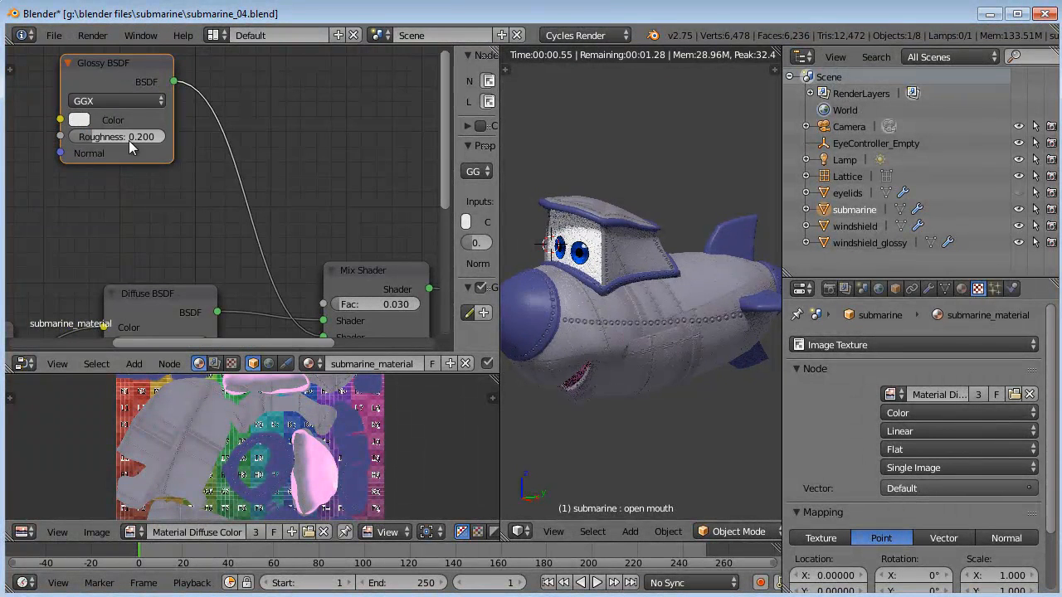
Step: Orbit the rendered submarine through rear, three-quarter and frontal views to check the material
{"action": "middle_click_drag", "start_coordinate": [636, 361], "coordinate": [599, 343]}
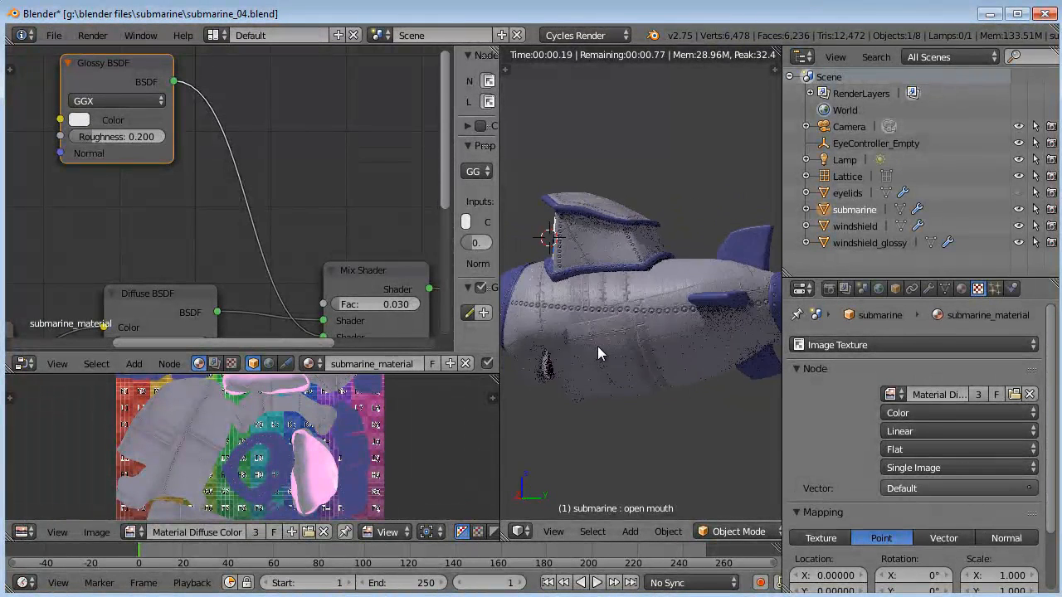
{"action": "left_click_drag", "start_coordinate": [500, 349], "coordinate": [370, 350]}
{"action": "middle_click_drag", "start_coordinate": [369, 350], "coordinate": [610, 378]}
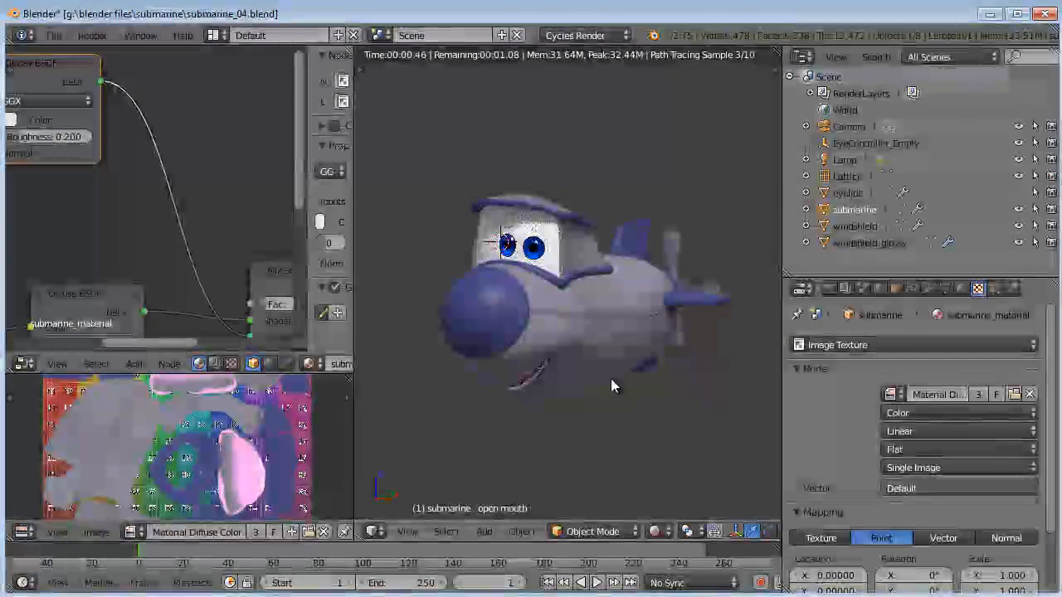
{"action": "middle_click_drag", "start_coordinate": [559, 473], "coordinate": [554, 388]}
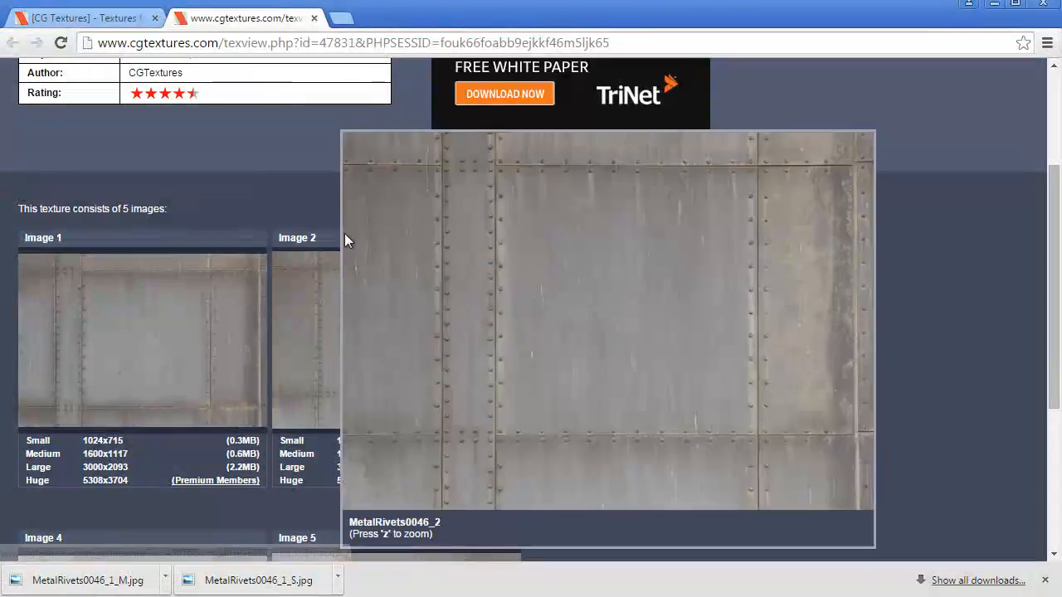
Step: Search CG Textures for 'bronze' and browse the first page of results
{"action": "left_click", "coordinate": [103, 19]}
{"action": "scroll", "coordinate": [111, 353], "scroll_direction": "down", "scroll_amount": 1}
{"action": "scroll", "coordinate": [111, 353], "scroll_direction": "up", "scroll_amount": 1}
{"action": "left_click", "coordinate": [86, 135]}
{"action": "type", "text": "bronze"}
{"action": "key", "text": "Return"}
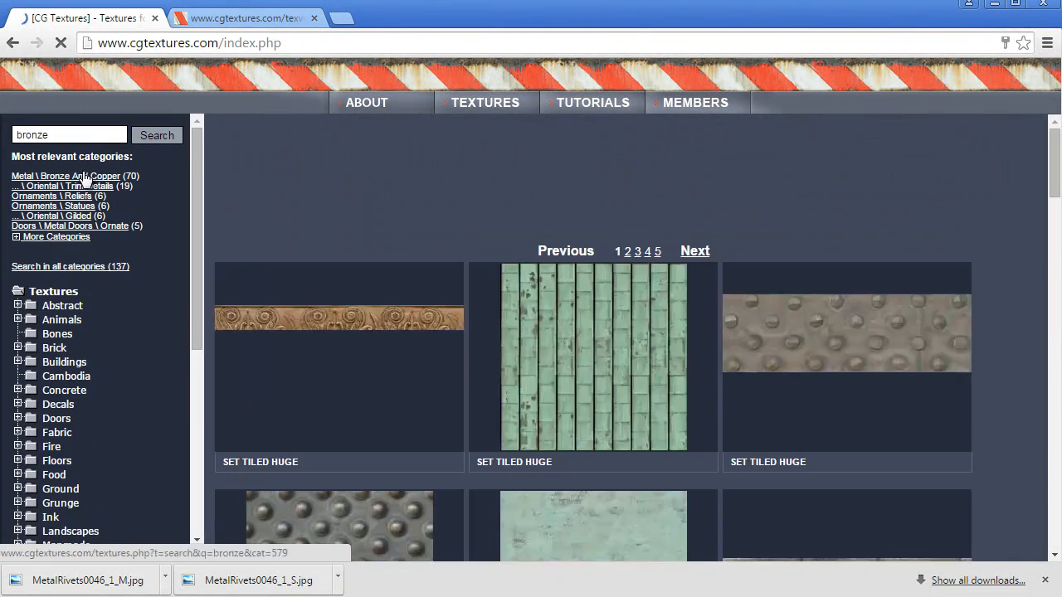
{"action": "scroll", "coordinate": [437, 401], "scroll_direction": "down", "scroll_amount": 10}
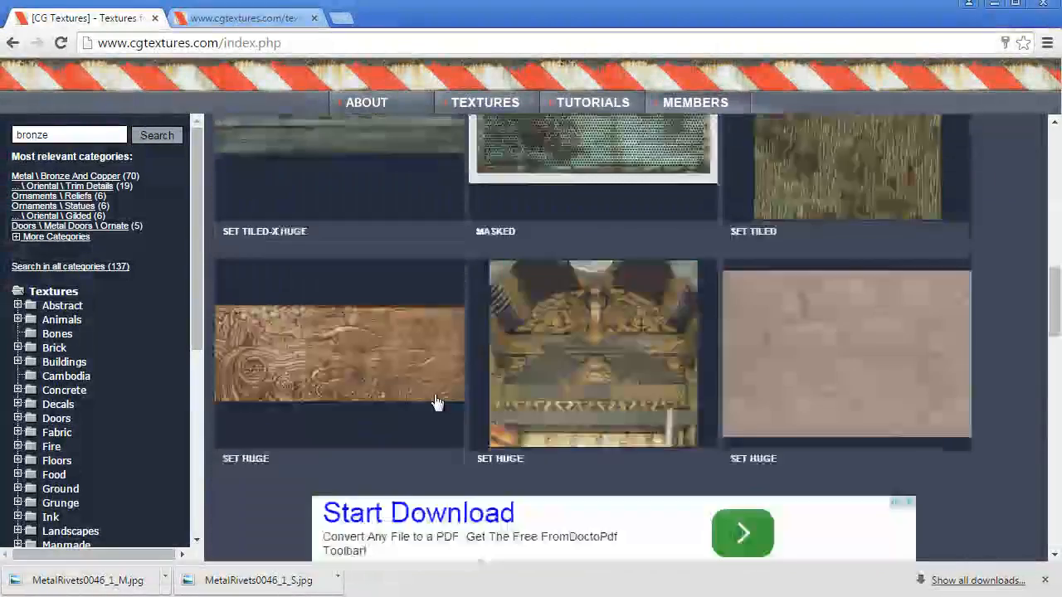
{"action": "scroll", "coordinate": [434, 402], "scroll_direction": "down", "scroll_amount": 6}
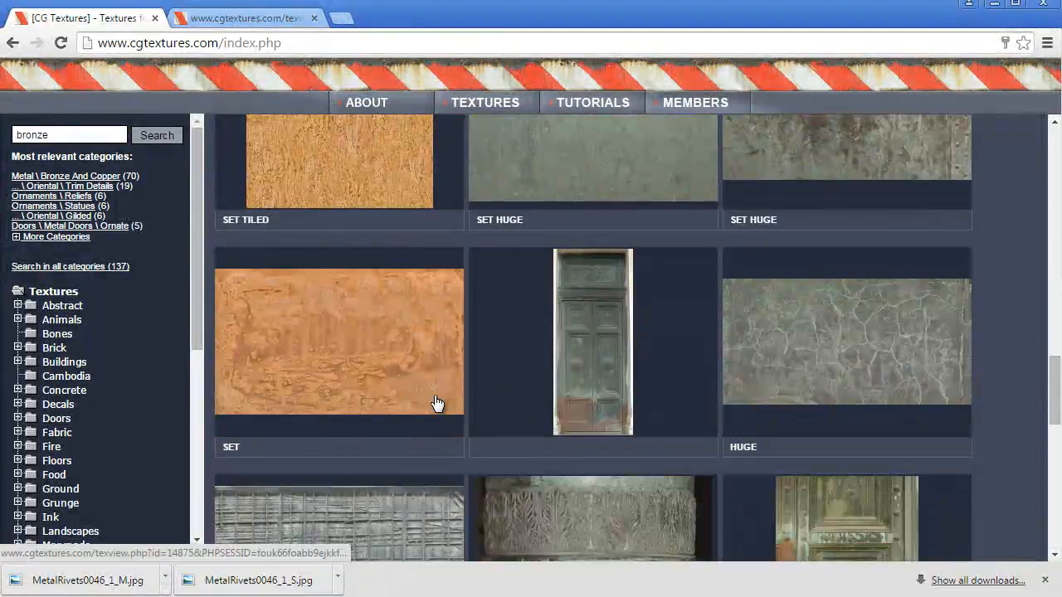
{"action": "scroll", "coordinate": [437, 402], "scroll_direction": "down", "scroll_amount": 7}
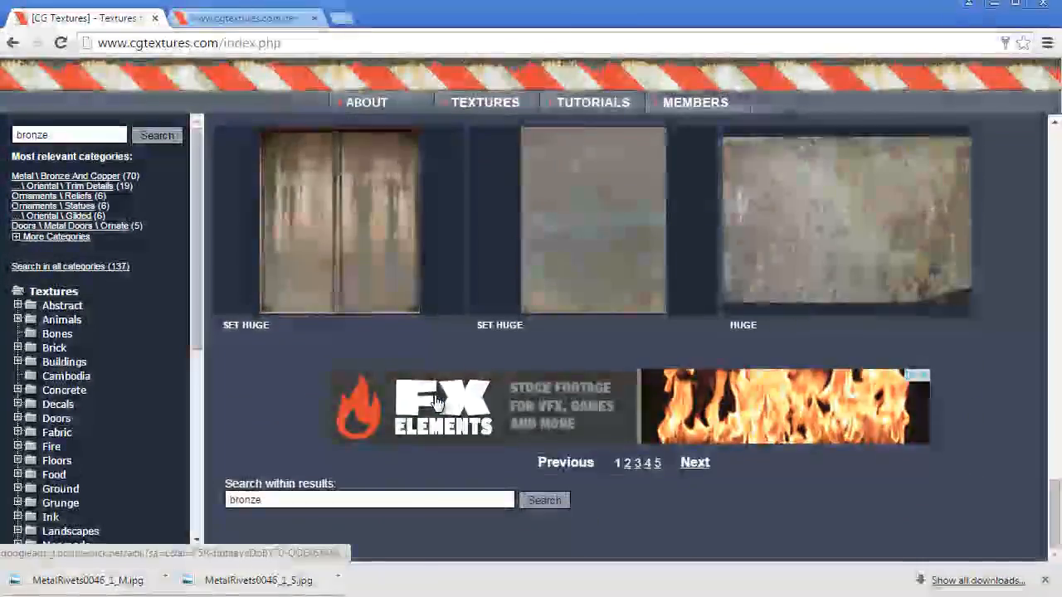
{"action": "scroll", "coordinate": [437, 402], "scroll_direction": "up", "scroll_amount": 2}
{"action": "scroll", "coordinate": [434, 402], "scroll_direction": "down", "scroll_amount": 2}
Step: Page through the next two pages of bronze texture results
{"action": "left_click", "coordinate": [681, 464]}
{"action": "scroll", "coordinate": [607, 393], "scroll_direction": "down", "scroll_amount": 4}
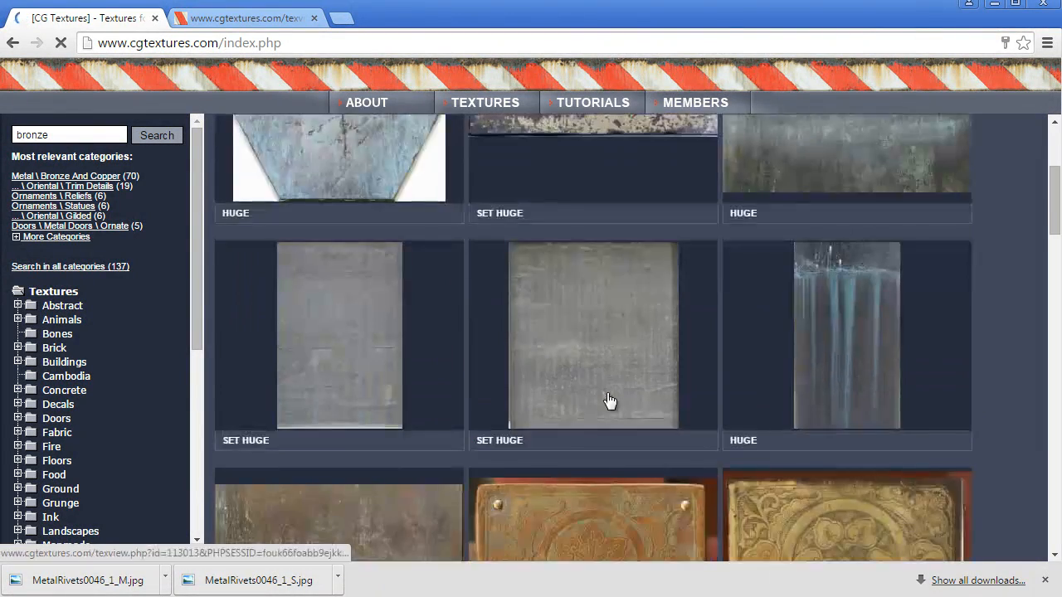
{"action": "scroll", "coordinate": [606, 393], "scroll_direction": "down", "scroll_amount": 8}
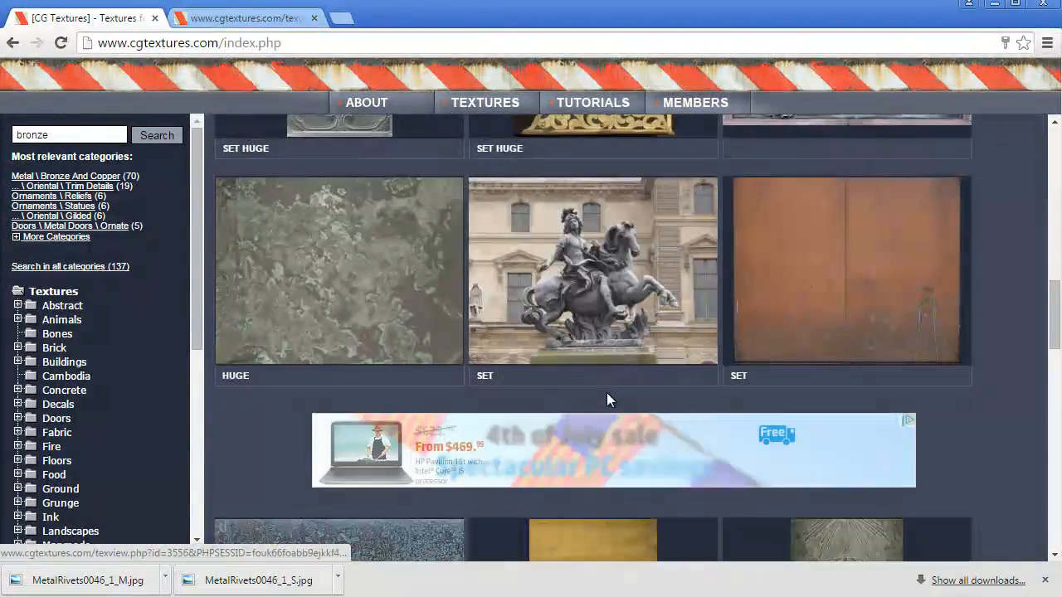
{"action": "scroll", "coordinate": [606, 392], "scroll_direction": "down", "scroll_amount": 10}
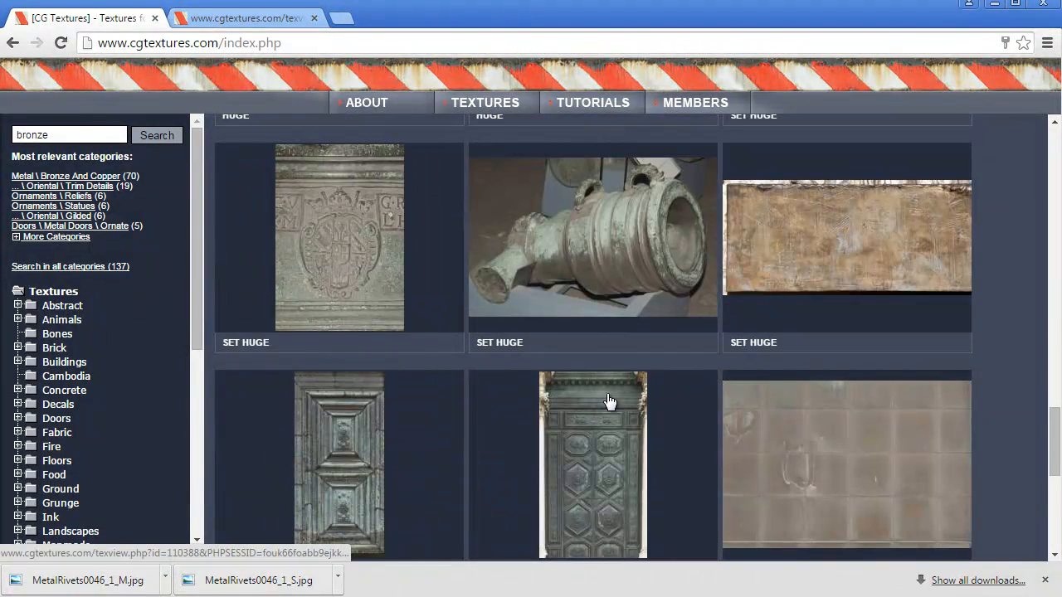
{"action": "scroll", "coordinate": [833, 258], "scroll_direction": "down", "scroll_amount": 3}
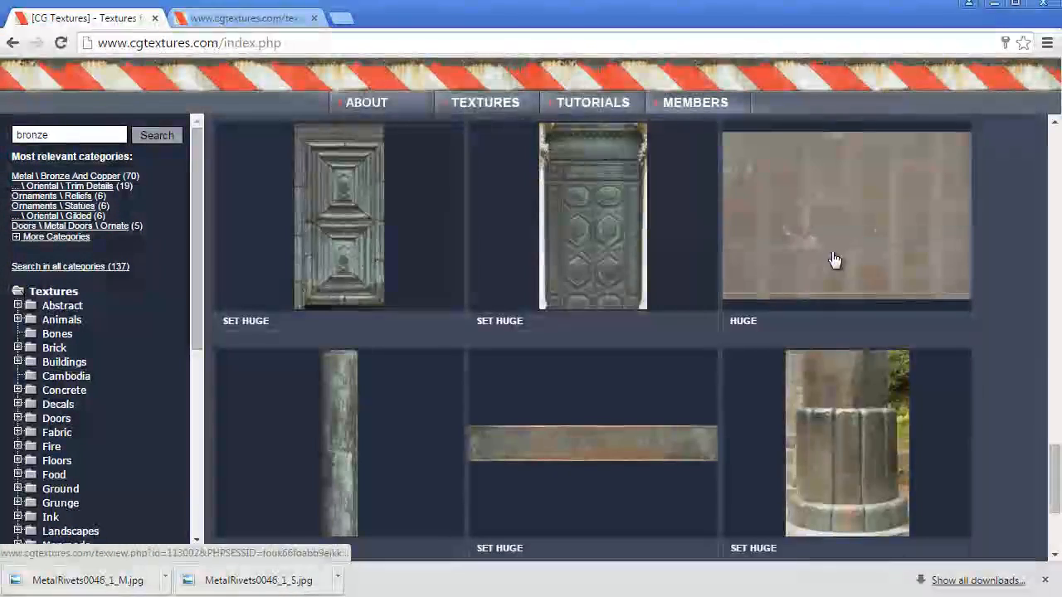
{"action": "scroll", "coordinate": [847, 201], "scroll_direction": "up", "scroll_amount": 2}
{"action": "scroll", "coordinate": [668, 425], "scroll_direction": "down", "scroll_amount": 5}
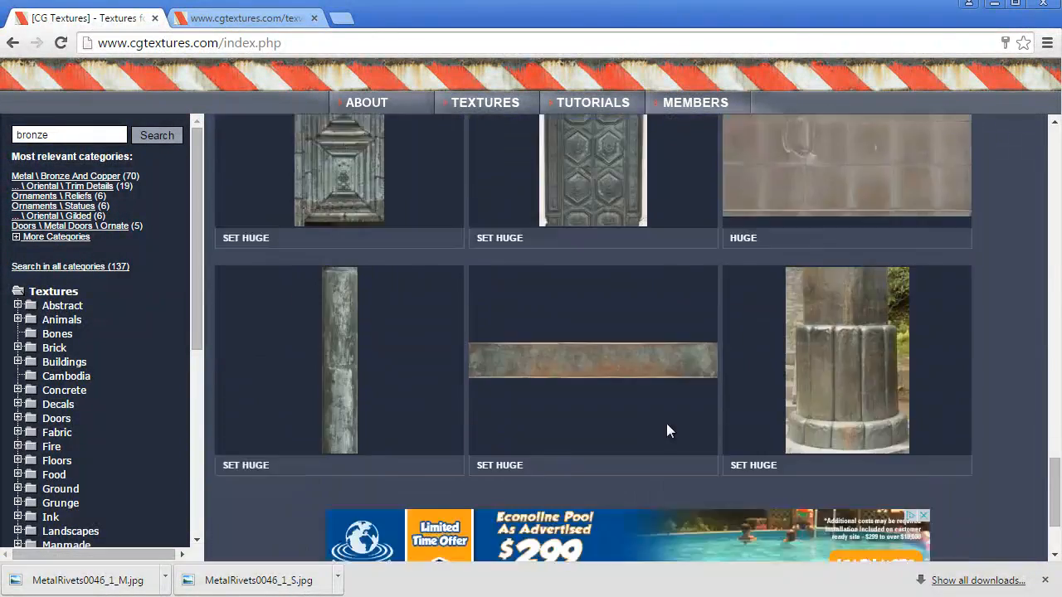
{"action": "left_click", "coordinate": [699, 467]}
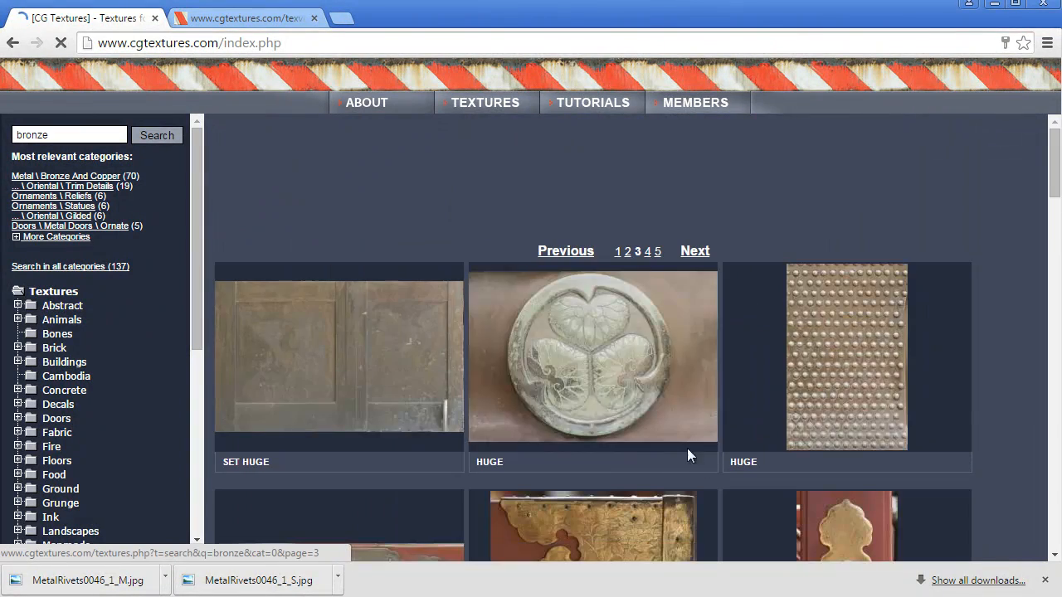
{"action": "scroll", "coordinate": [664, 440], "scroll_direction": "down", "scroll_amount": 2}
{"action": "scroll", "coordinate": [662, 444], "scroll_direction": "down", "scroll_amount": 4}
{"action": "scroll", "coordinate": [663, 444], "scroll_direction": "down", "scroll_amount": 10}
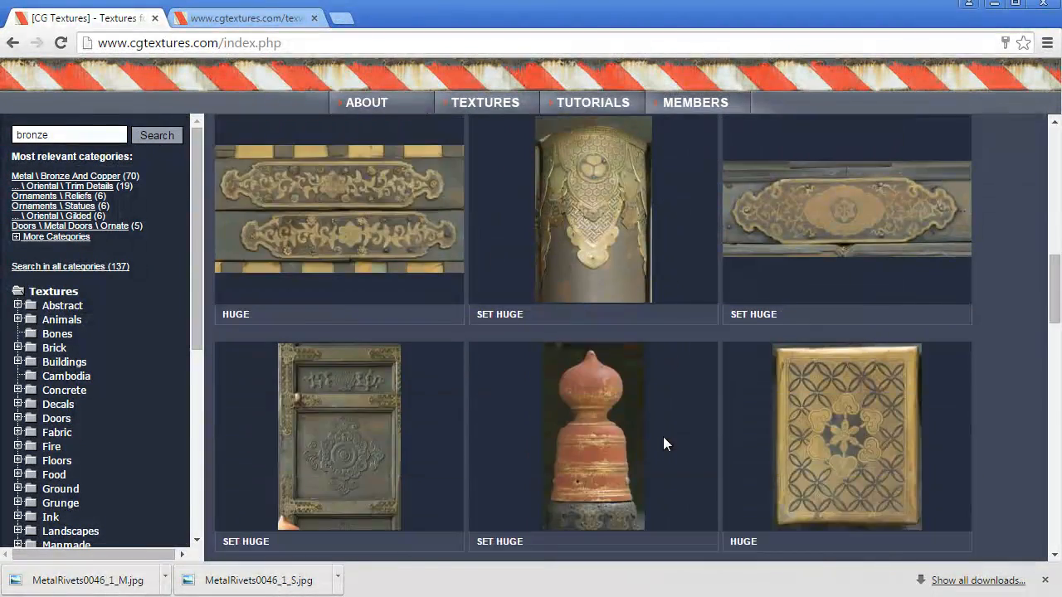
{"action": "scroll", "coordinate": [666, 446], "scroll_direction": "down", "scroll_amount": 8}
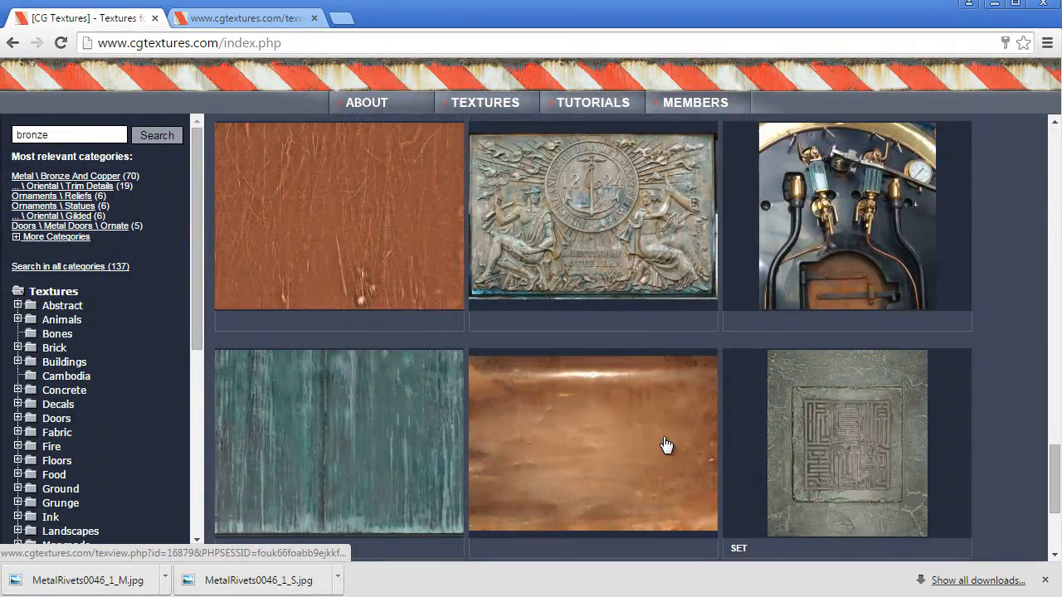
Step: Download BronzeCopper0039 at Medium size and open it with Adobe Photoshop CS5
{"action": "left_click", "coordinate": [665, 440]}
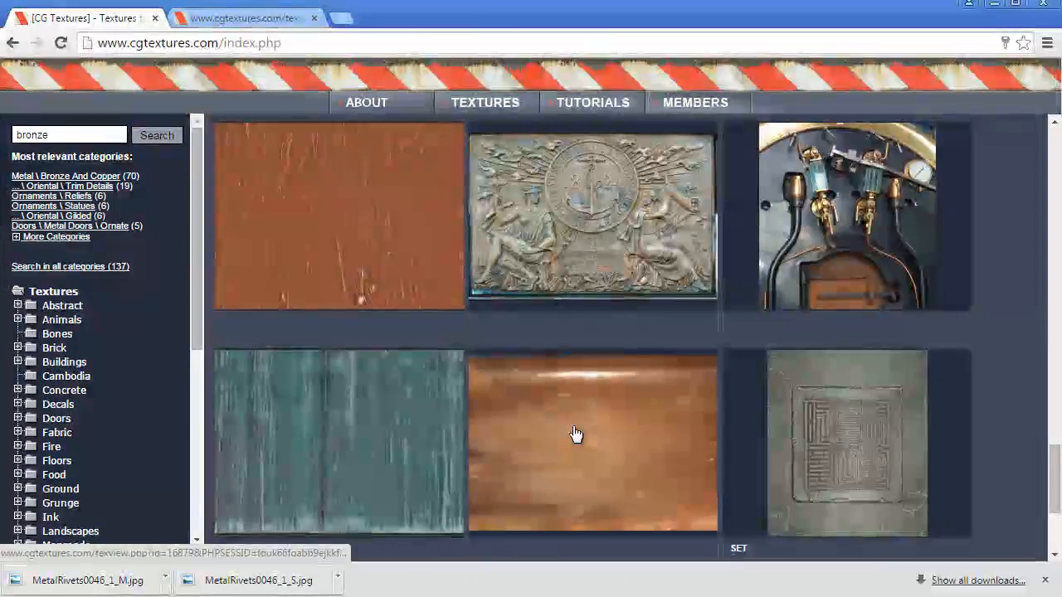
{"action": "scroll", "coordinate": [434, 394], "scroll_direction": "down", "scroll_amount": 3}
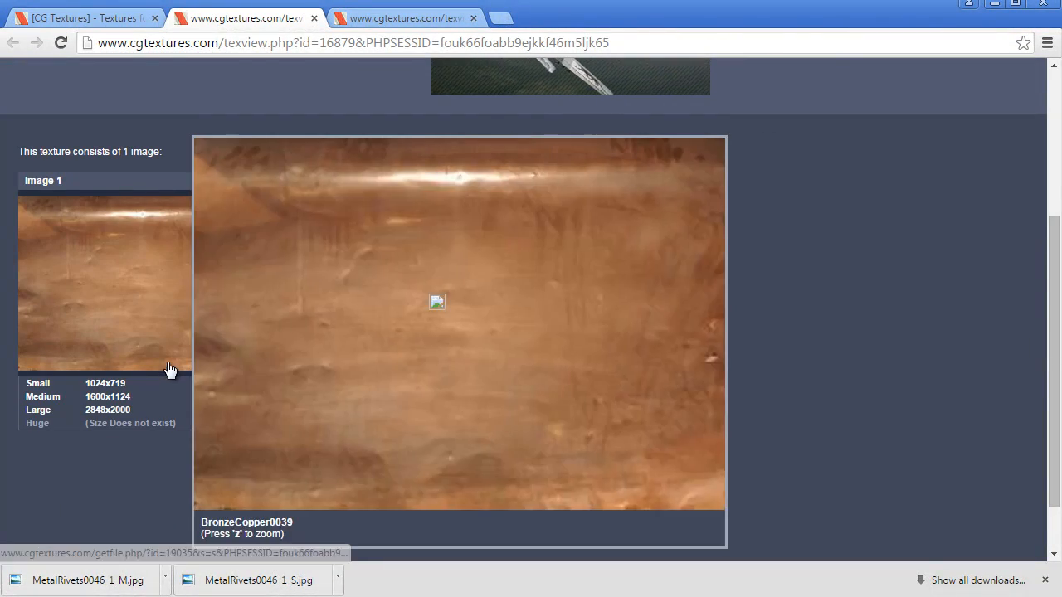
{"action": "left_click", "coordinate": [114, 397]}
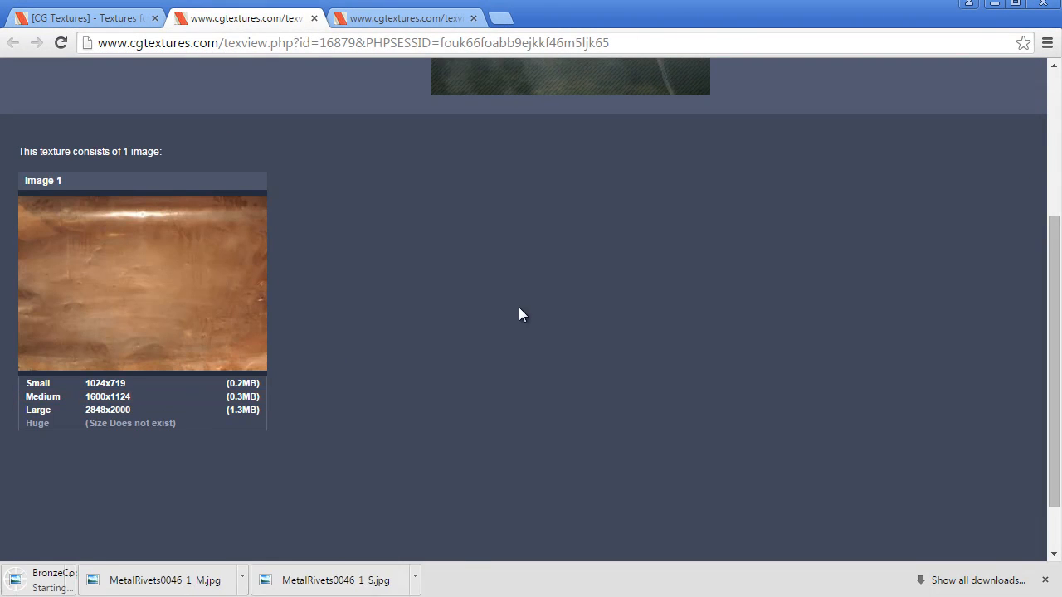
{"action": "left_click", "coordinate": [125, 574]}
{"action": "right_click", "coordinate": [498, 319]}
{"action": "mouse_move", "coordinate": [572, 336]}
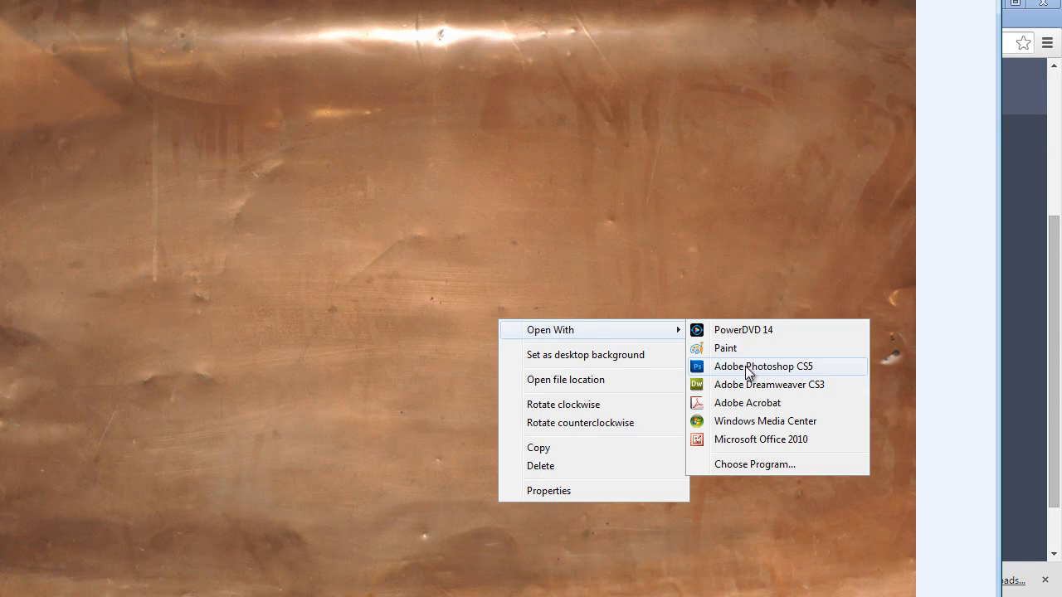
{"action": "left_click", "coordinate": [745, 365]}
Step: Bring submarine_texturemap.psd forward and make its Background layer active
{"action": "left_click", "coordinate": [545, 103]}
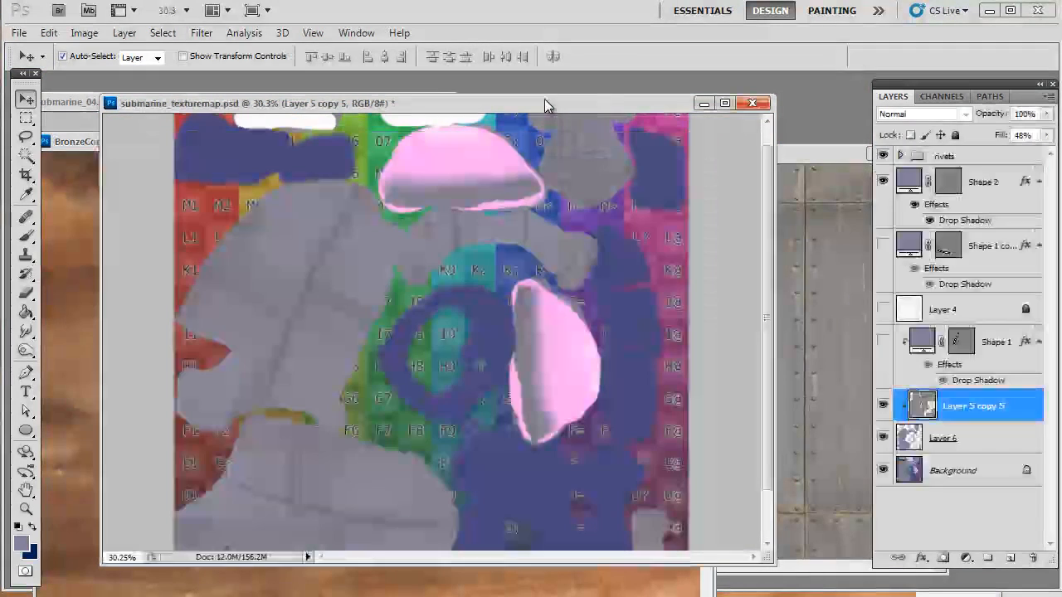
{"action": "left_click", "coordinate": [235, 156]}
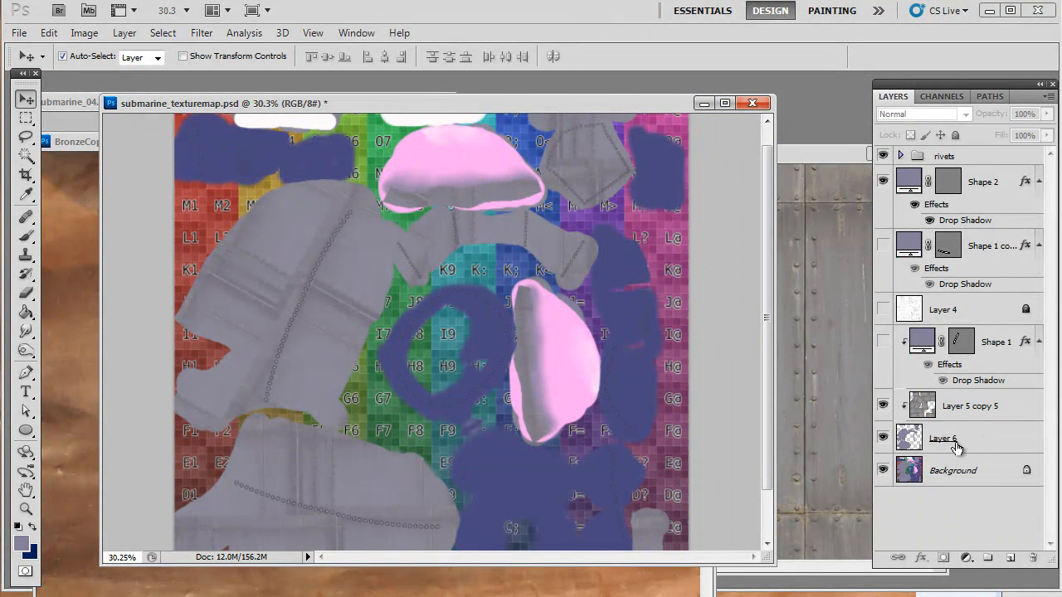
{"action": "left_click", "coordinate": [973, 478]}
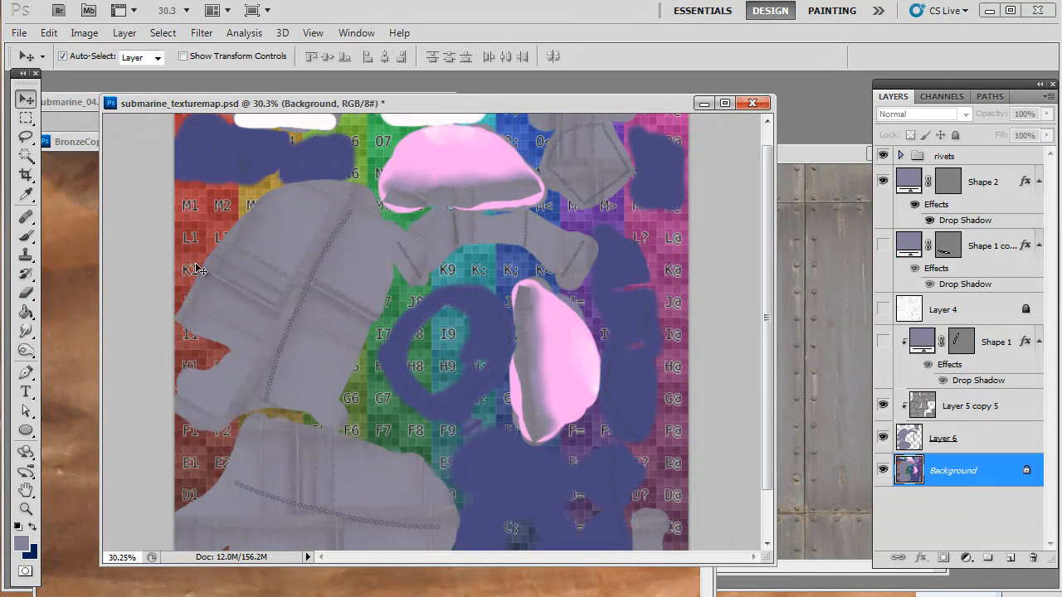
Step: Magic-wand select the blue regions of the map and copy them to a new layer
{"action": "key", "text": "w"}
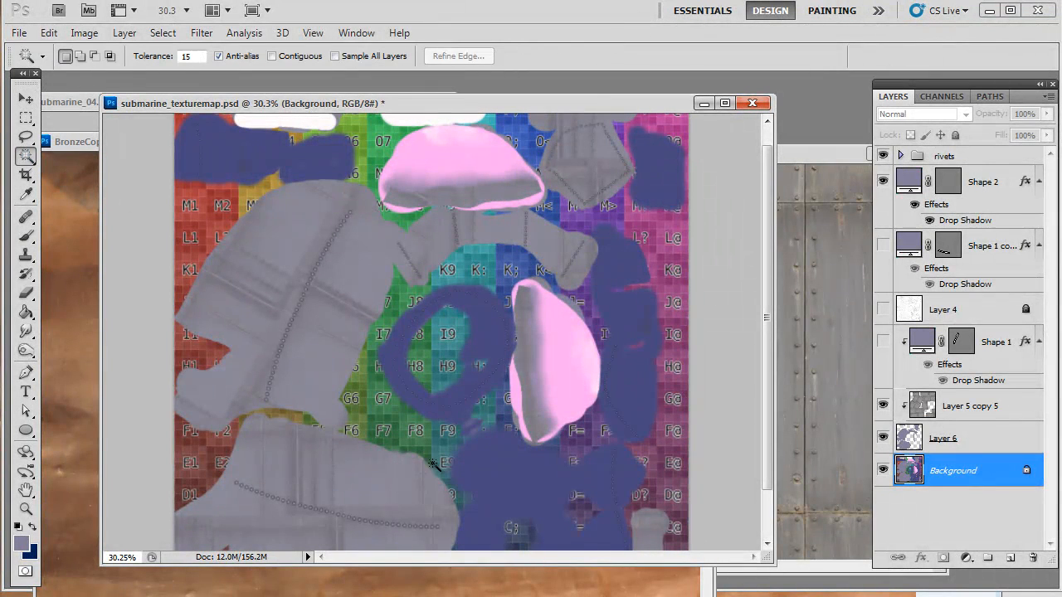
{"action": "left_click", "coordinate": [504, 475]}
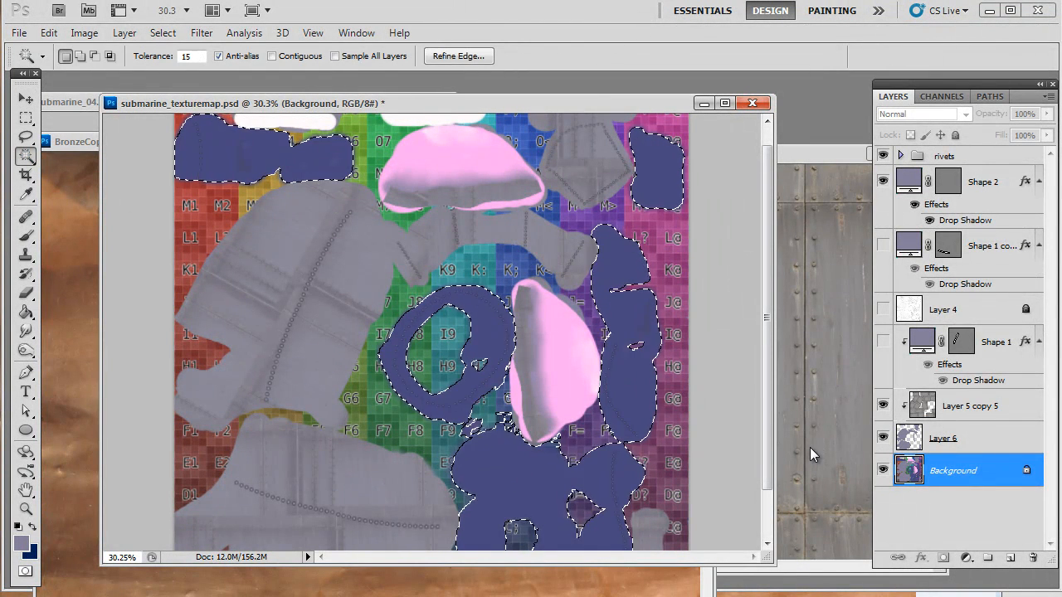
{"action": "key", "text": "ctrl+j"}
Step: Drag BronzeCopper0039_M.jpg in as Layer 8, clip it to the blue shapes, and start scaling it
{"action": "key", "text": "v"}
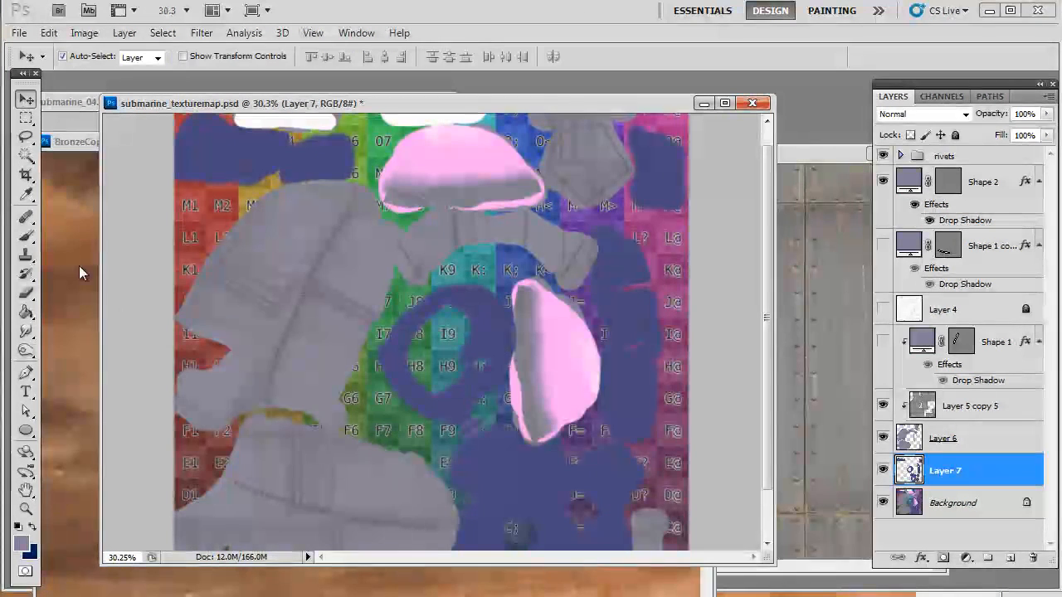
{"action": "left_click", "coordinate": [80, 219]}
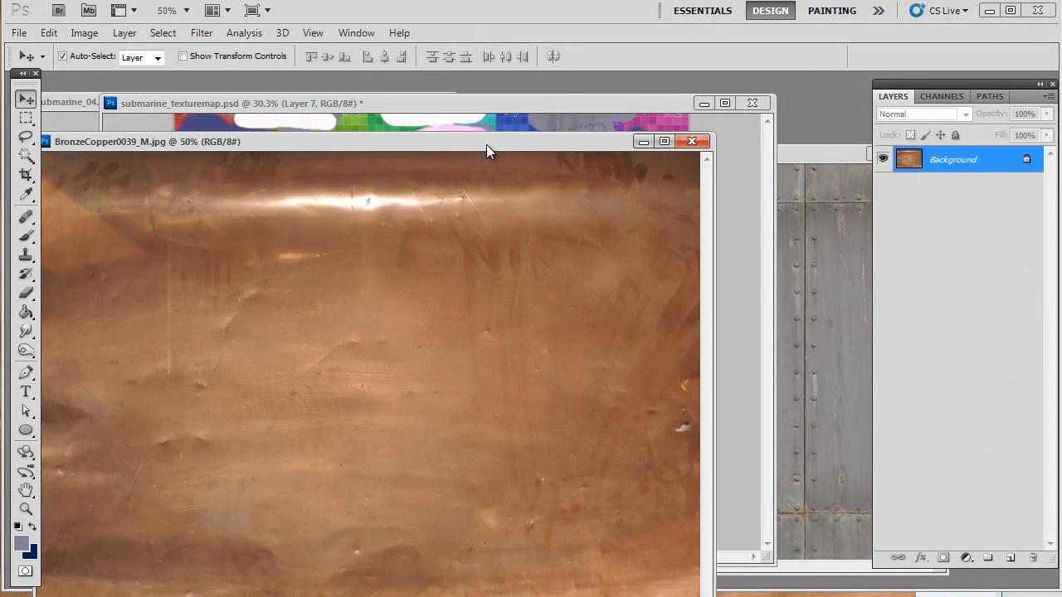
{"action": "left_click_drag", "start_coordinate": [487, 142], "coordinate": [767, 303]}
{"action": "left_click_drag", "start_coordinate": [457, 348], "coordinate": [419, 332]}
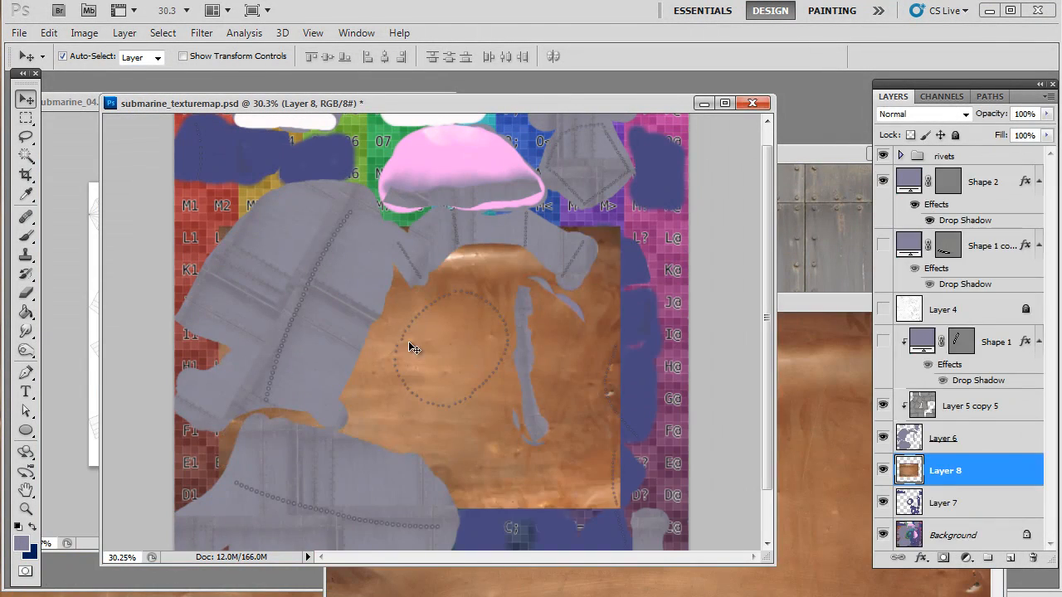
{"action": "left_click_drag", "start_coordinate": [495, 280], "coordinate": [566, 333]}
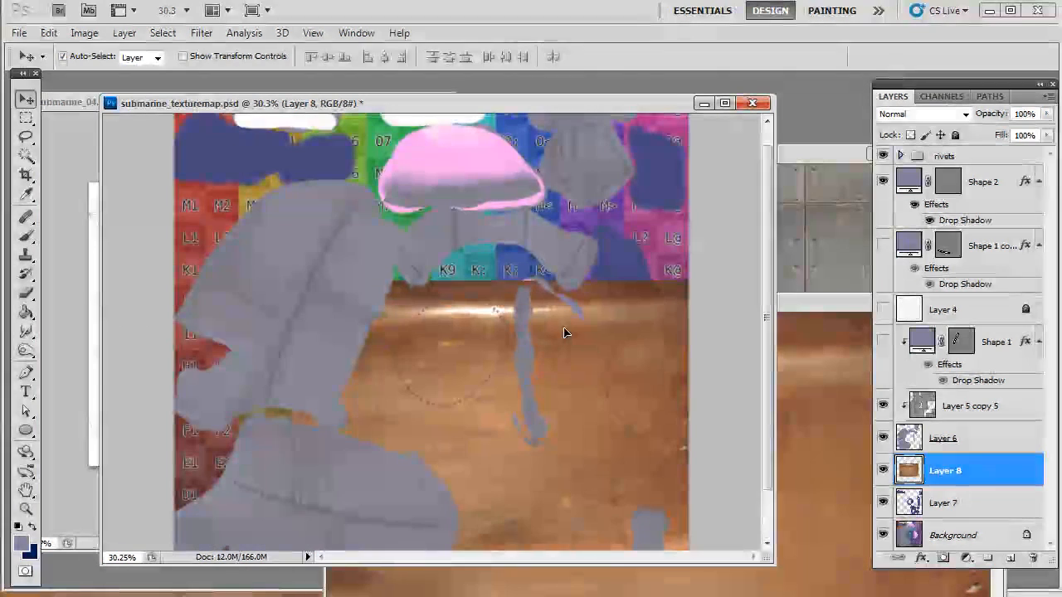
{"action": "right_click", "coordinate": [1006, 471]}
{"action": "left_click", "coordinate": [1037, 268]}
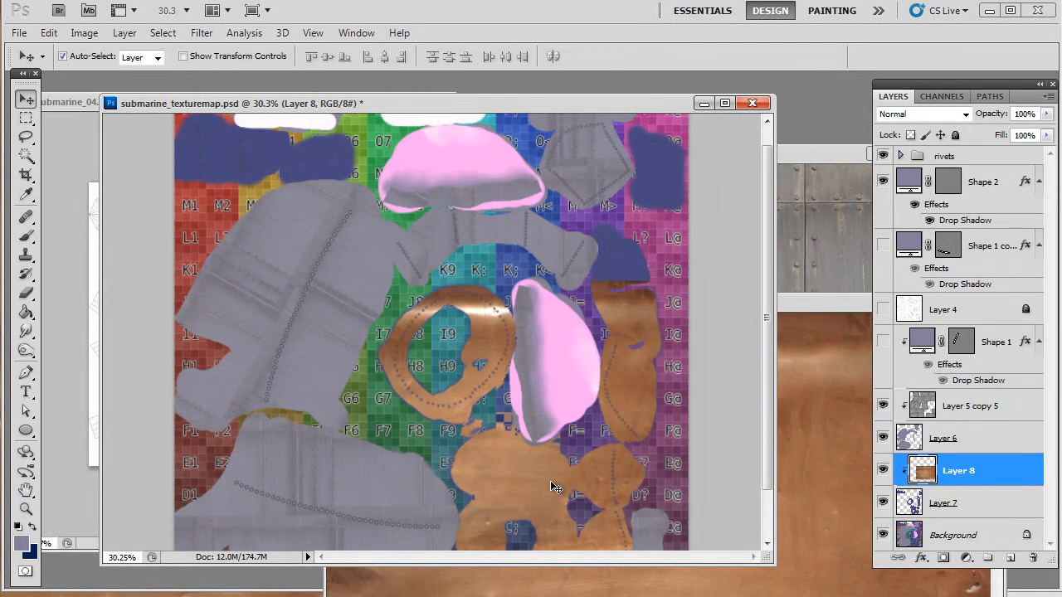
{"action": "mouse_move", "coordinate": [551, 487]}
{"action": "left_mouse_down"}
{"action": "mouse_move", "coordinate": [555, 464]}
{"action": "mouse_move", "coordinate": [531, 488]}
{"action": "left_mouse_up"}
{"action": "key", "text": "ctrl+t"}
{"action": "left_click_drag", "start_coordinate": [312, 290], "coordinate": [479, 405], "text": "shift"}
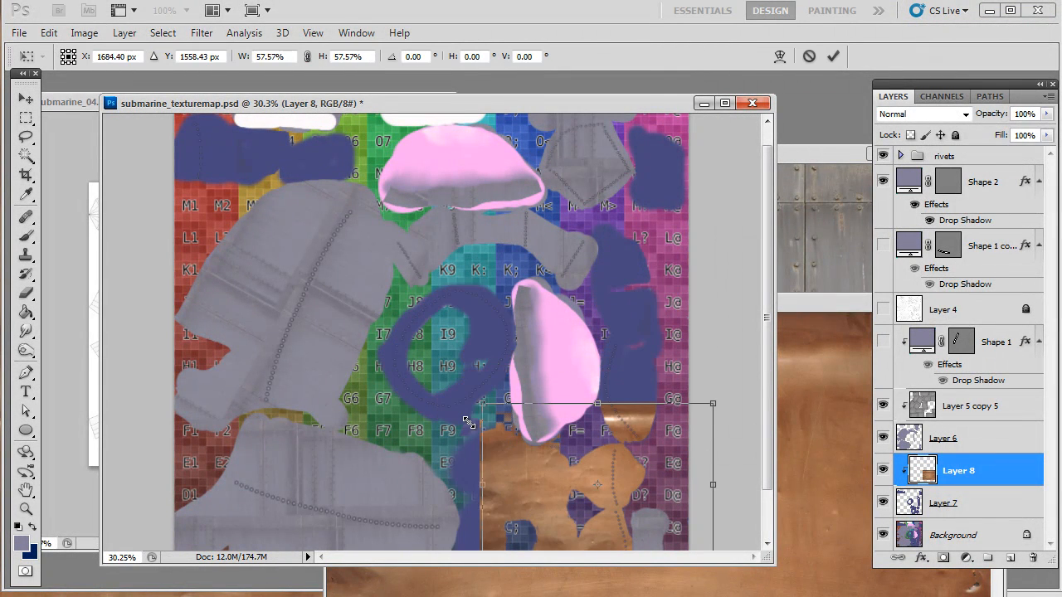
Step: Shrink the copper patch, then rotate a copy about 83 degrees
{"action": "left_click_drag", "start_coordinate": [502, 502], "coordinate": [573, 316]}
{"action": "key", "text": "Return"}
{"action": "key", "text": "ctrl+t"}
{"action": "left_click_drag", "start_coordinate": [636, 252], "coordinate": [462, 374]}
{"action": "key", "text": "Return"}
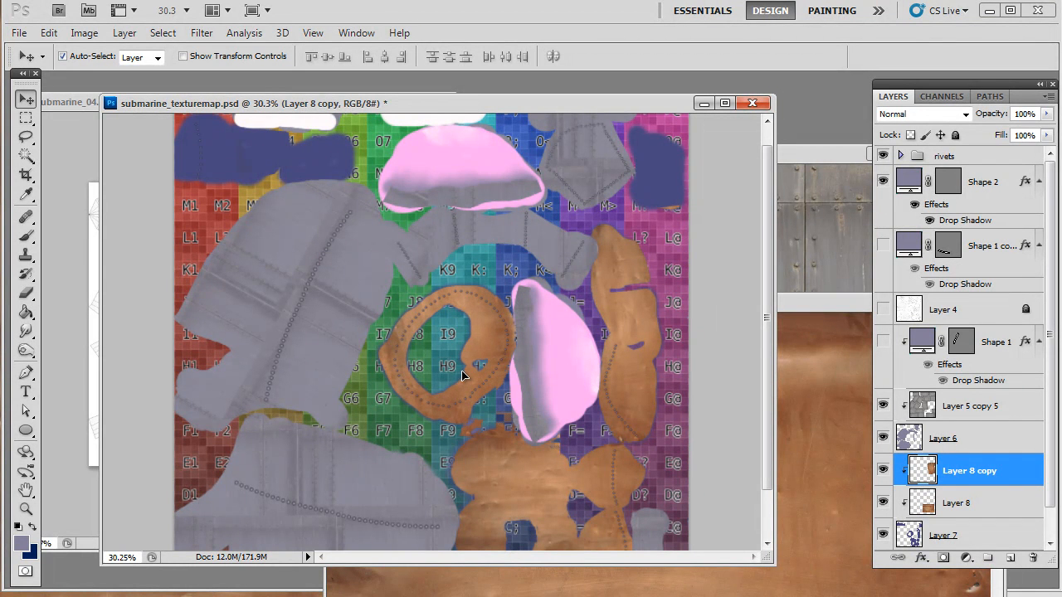
Step: Duplicate the copper patch to the top-left panel, rotate it about -75 degrees, and move it to the top-right blob
{"action": "key", "text": "ctrl+j"}
{"action": "scroll", "coordinate": [467, 362], "scroll_direction": "up", "scroll_amount": 1}
{"action": "left_click_drag", "start_coordinate": [447, 387], "coordinate": [374, 305]}
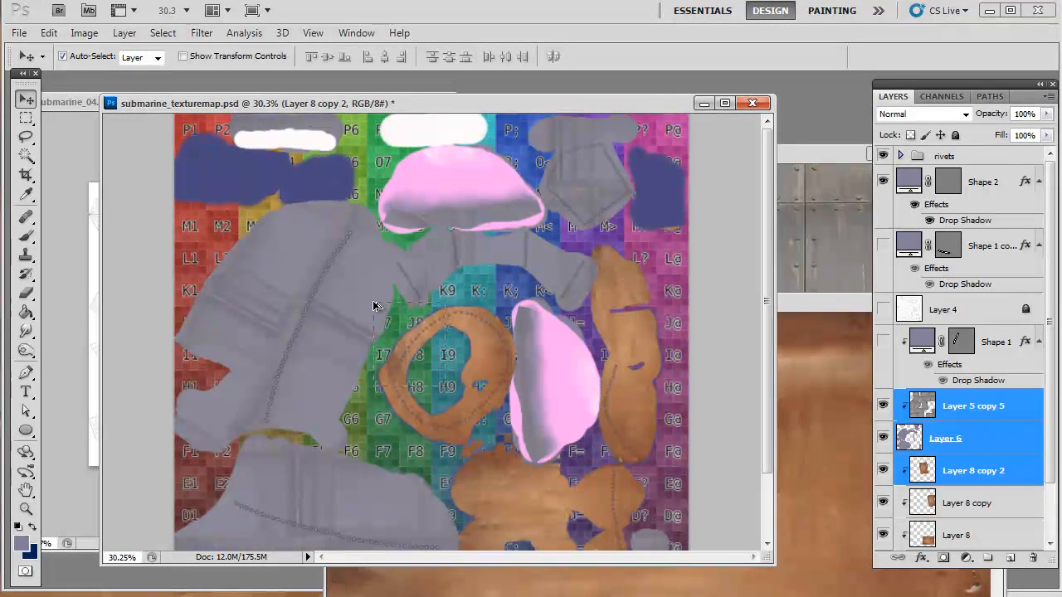
{"action": "left_click", "coordinate": [1001, 467]}
{"action": "left_click_drag", "start_coordinate": [467, 353], "coordinate": [300, 214], "text": "alt"}
{"action": "key", "text": "ctrl+t"}
{"action": "left_click_drag", "start_coordinate": [442, 282], "coordinate": [254, 165]}
{"action": "key", "text": "Return"}
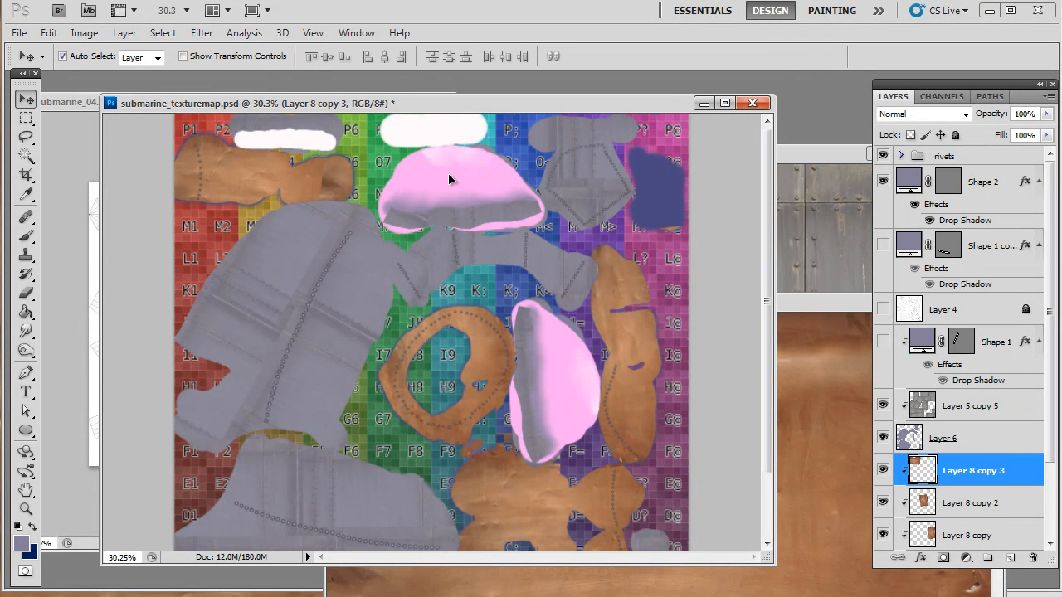
{"action": "left_click_drag", "start_coordinate": [365, 179], "coordinate": [585, 180]}
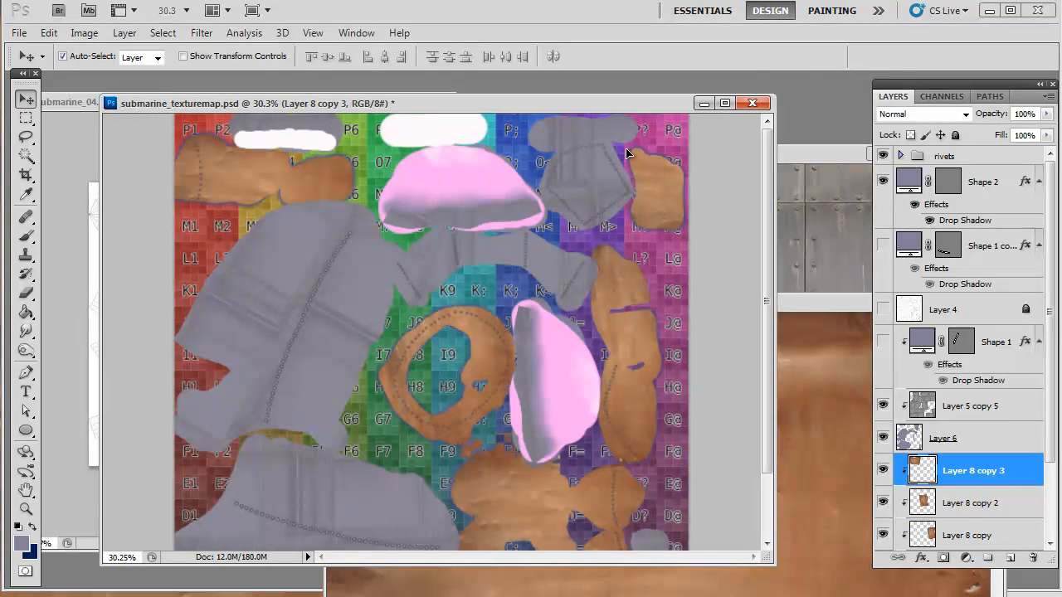
Step: Duplicate it as Layer 8 copy 4, then select all five copper layers and merge them
{"action": "key", "text": "ctrl+j"}
{"action": "scroll", "coordinate": [552, 343], "scroll_direction": "down", "scroll_amount": 3}
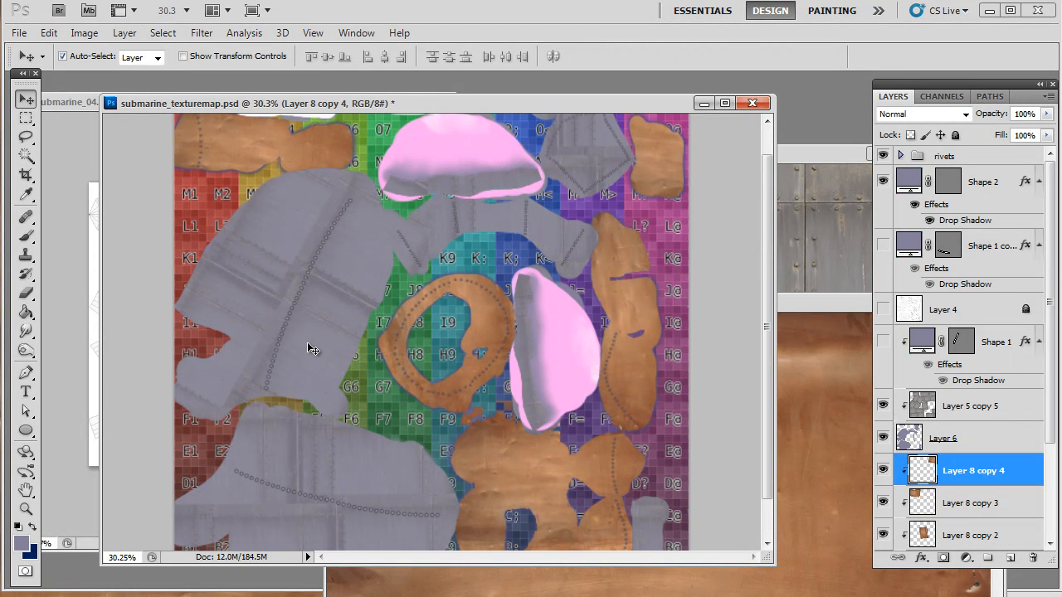
{"action": "left_click", "coordinate": [309, 346]}
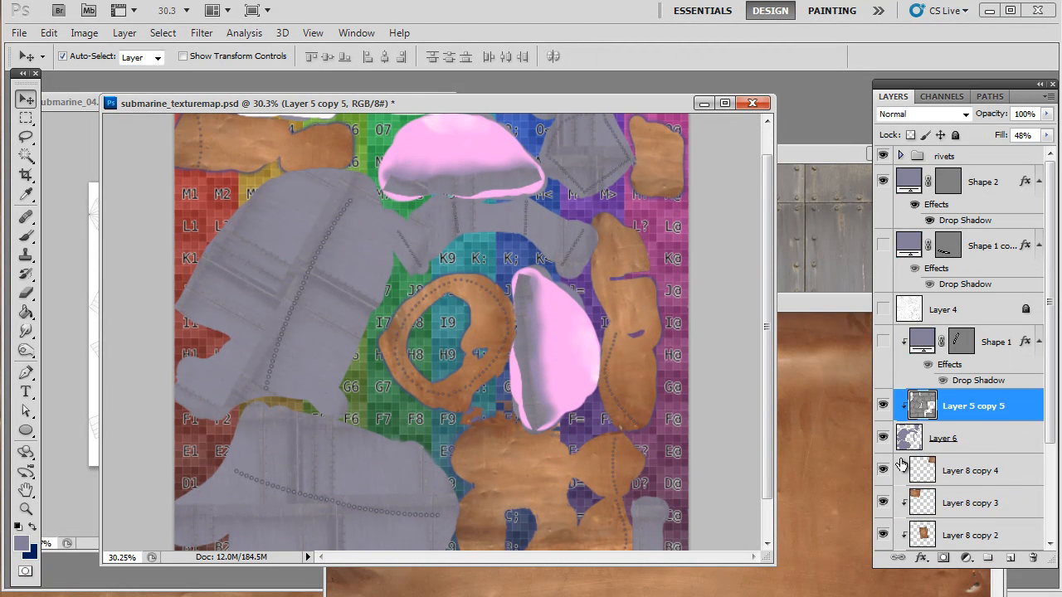
{"action": "scroll", "coordinate": [985, 475], "scroll_direction": "down", "scroll_amount": 4}
{"action": "left_click", "coordinate": [987, 344]}
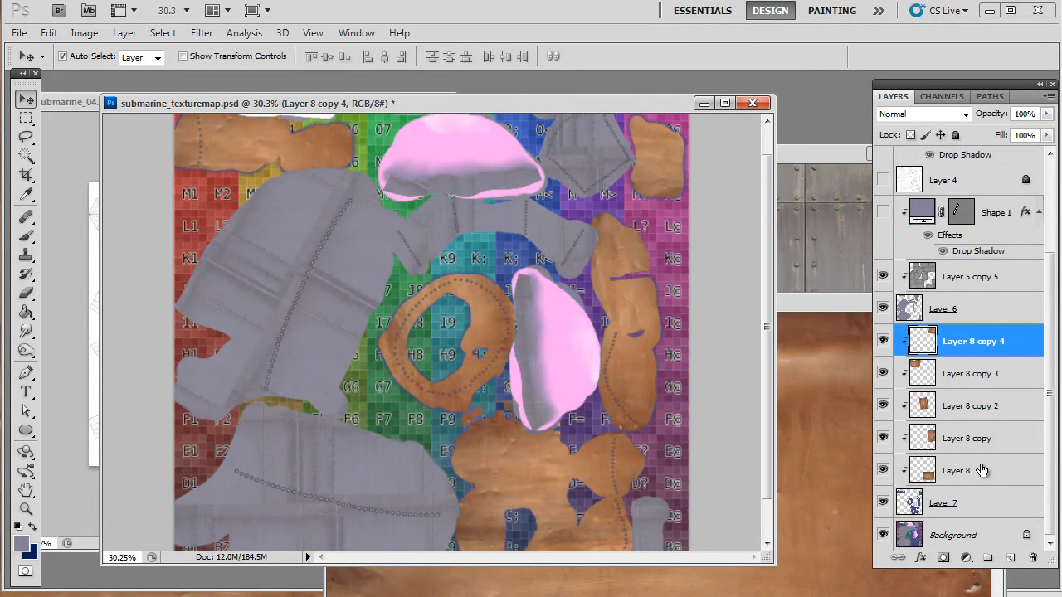
{"action": "left_click", "coordinate": [983, 472], "text": "shift"}
{"action": "right_click", "coordinate": [981, 467]}
{"action": "left_click", "coordinate": [1030, 418]}
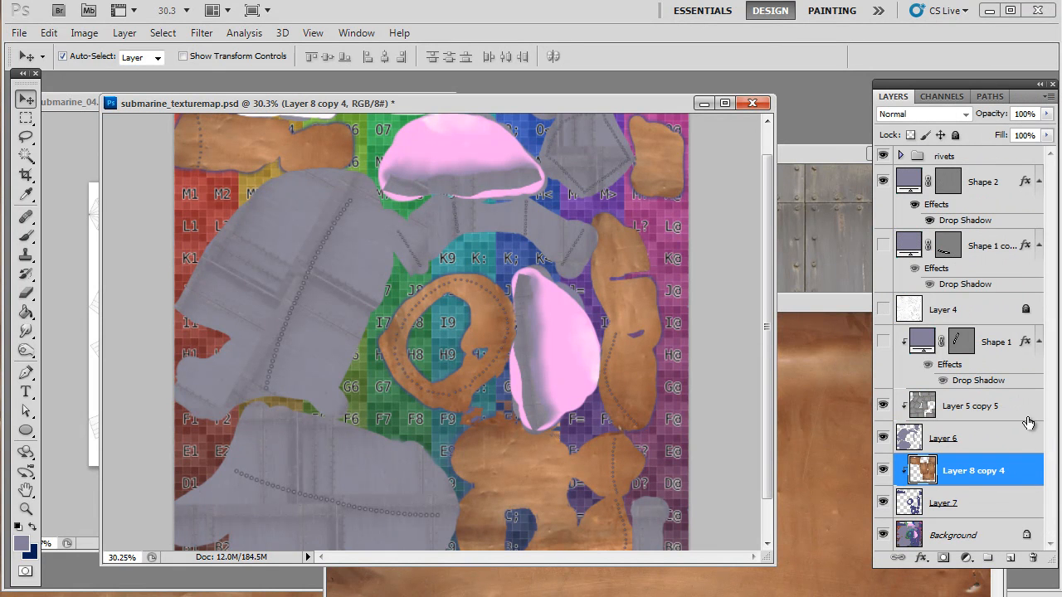
Step: Apply Hue/Saturation to the copper layer: Hue -5, Saturation about +34, Lightness -19
{"action": "left_click", "coordinate": [84, 33]}
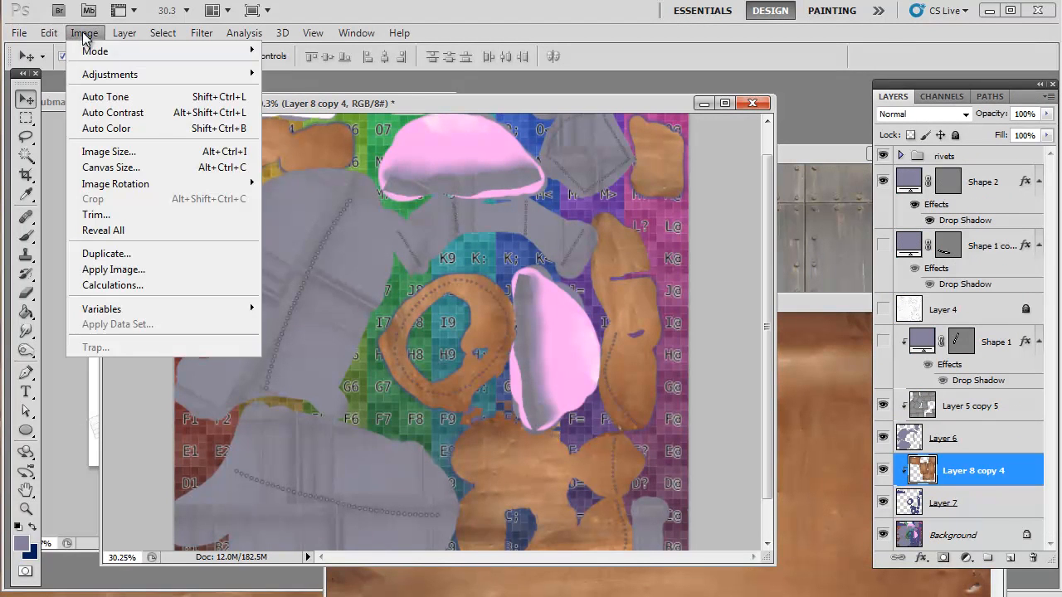
{"action": "mouse_move", "coordinate": [100, 74]}
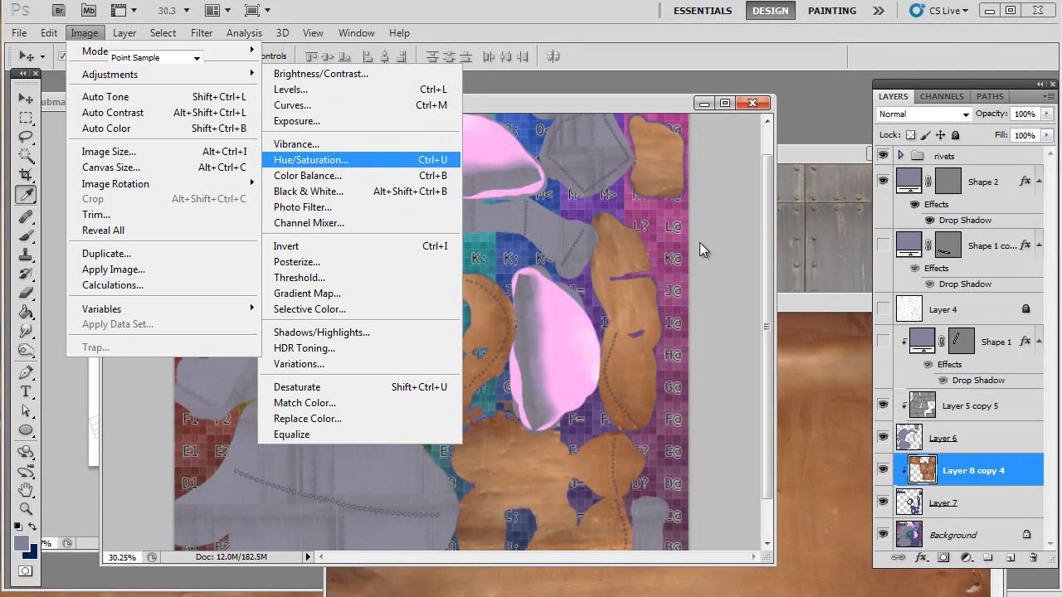
{"action": "left_click", "coordinate": [435, 160]}
{"action": "left_click_drag", "start_coordinate": [793, 301], "coordinate": [822, 302]}
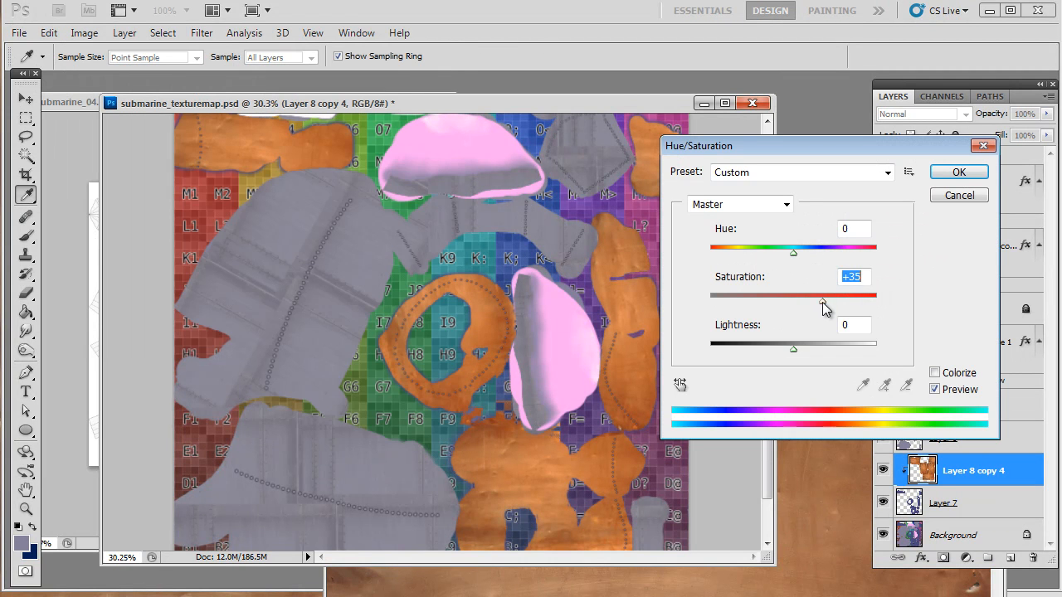
{"action": "left_click_drag", "start_coordinate": [789, 349], "coordinate": [777, 351]}
{"action": "left_click_drag", "start_coordinate": [822, 301], "coordinate": [821, 302]}
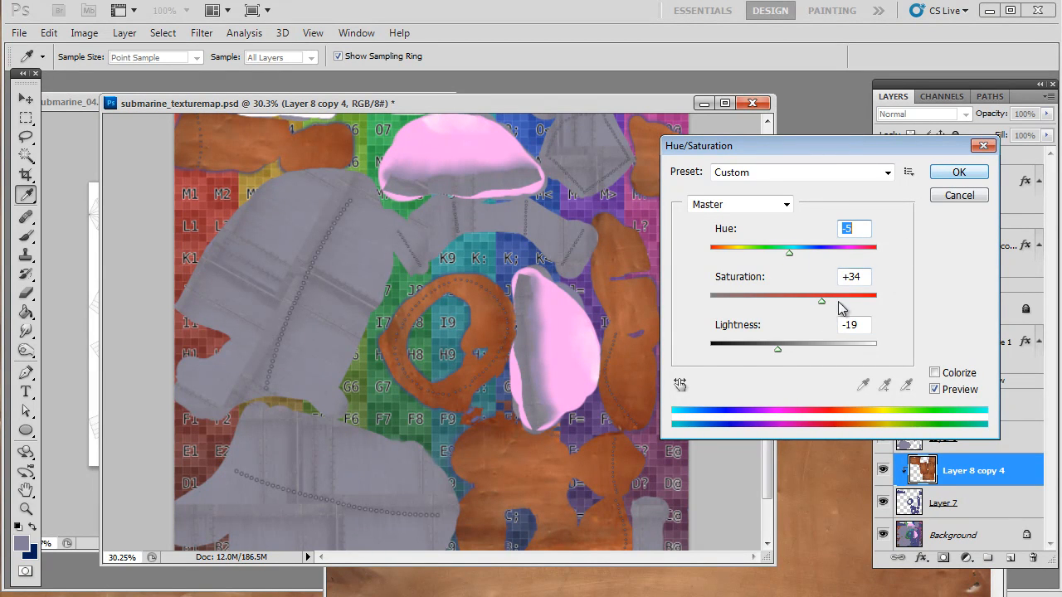
{"action": "left_click_drag", "start_coordinate": [821, 301], "coordinate": [817, 301]}
{"action": "left_click", "coordinate": [959, 171]}
Step: On Layer 5 copy 5, trial a -12 saturation change and set the layer fill to 100%
{"action": "key", "text": "v"}
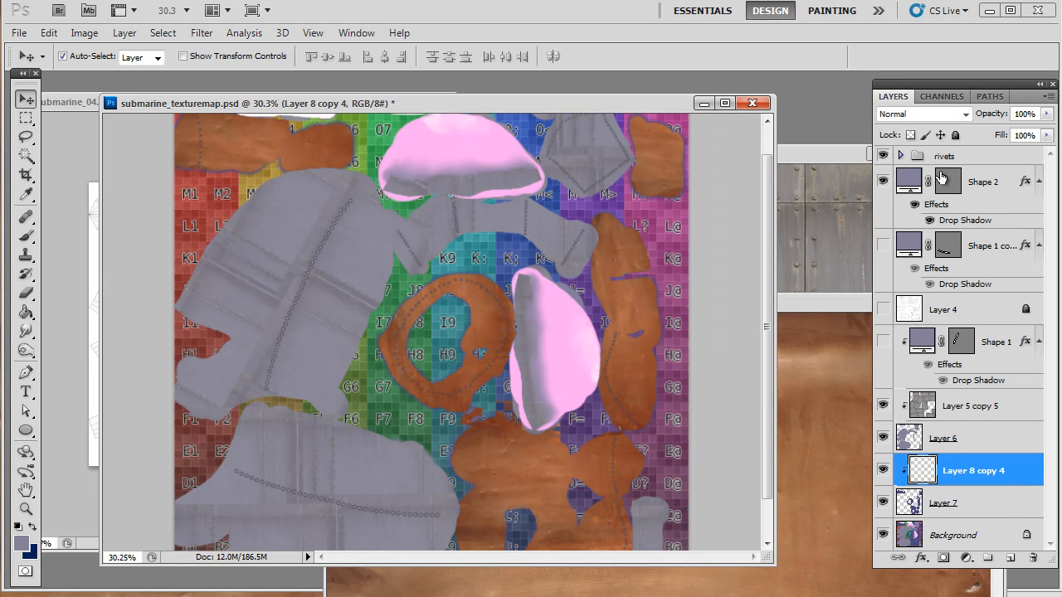
{"action": "left_click", "coordinate": [985, 409]}
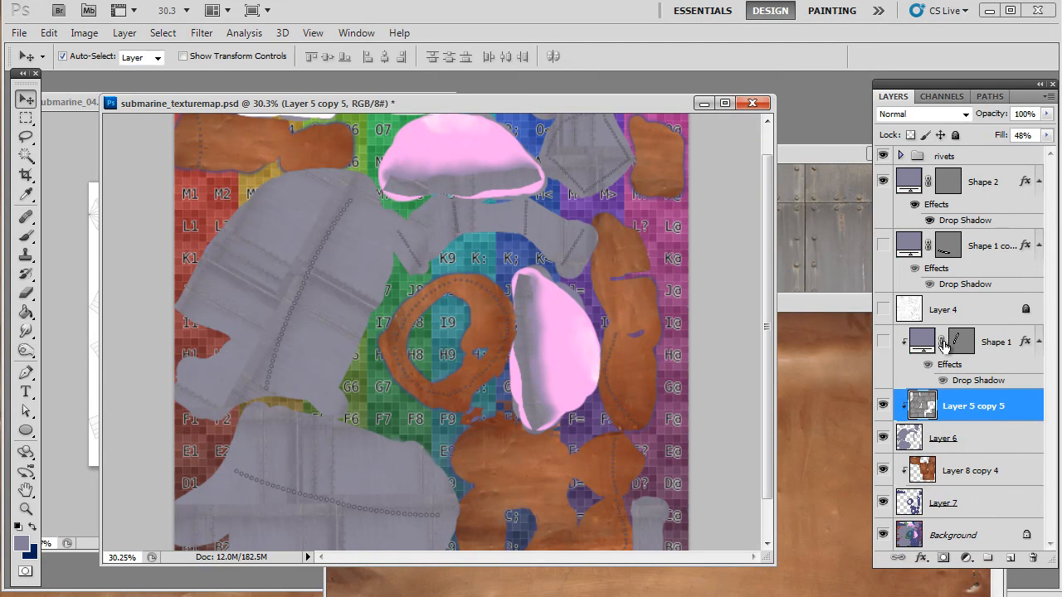
{"action": "left_click", "coordinate": [84, 32]}
{"action": "mouse_move", "coordinate": [112, 75]}
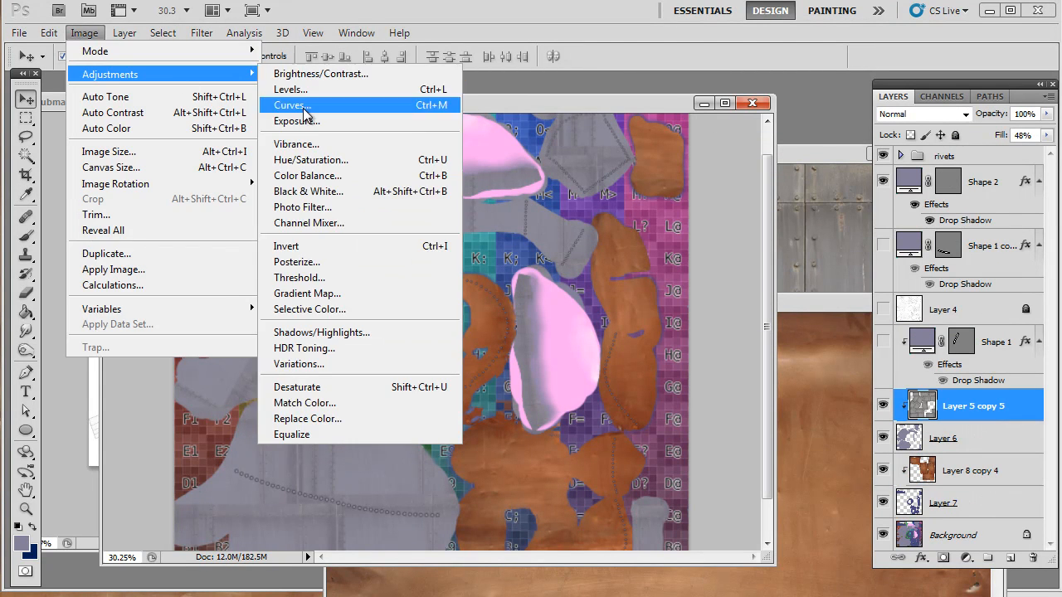
{"action": "left_click", "coordinate": [318, 161]}
{"action": "left_click_drag", "start_coordinate": [791, 302], "coordinate": [785, 301]}
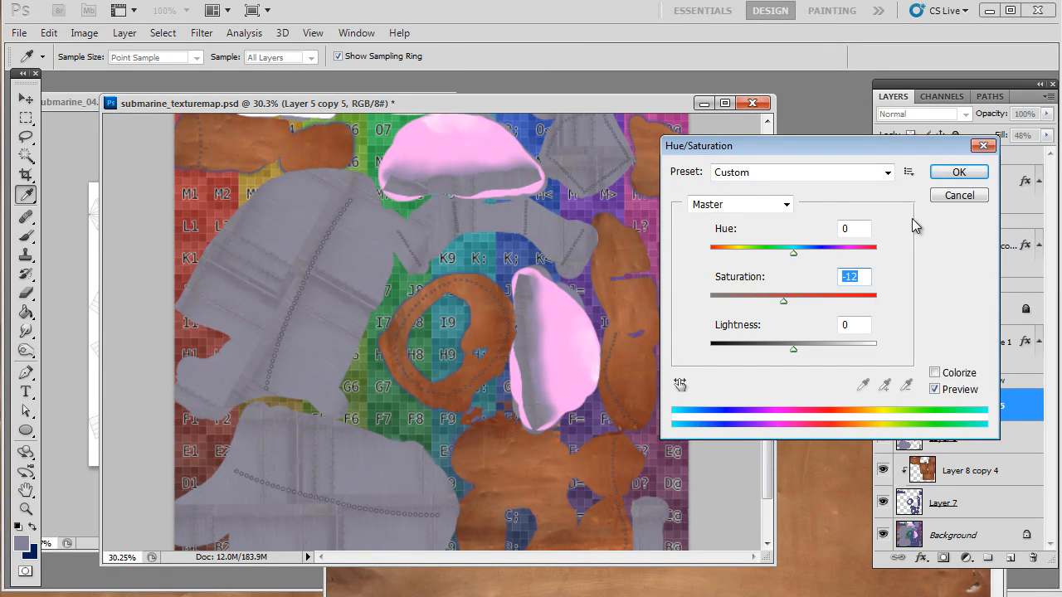
{"action": "left_click", "coordinate": [961, 195]}
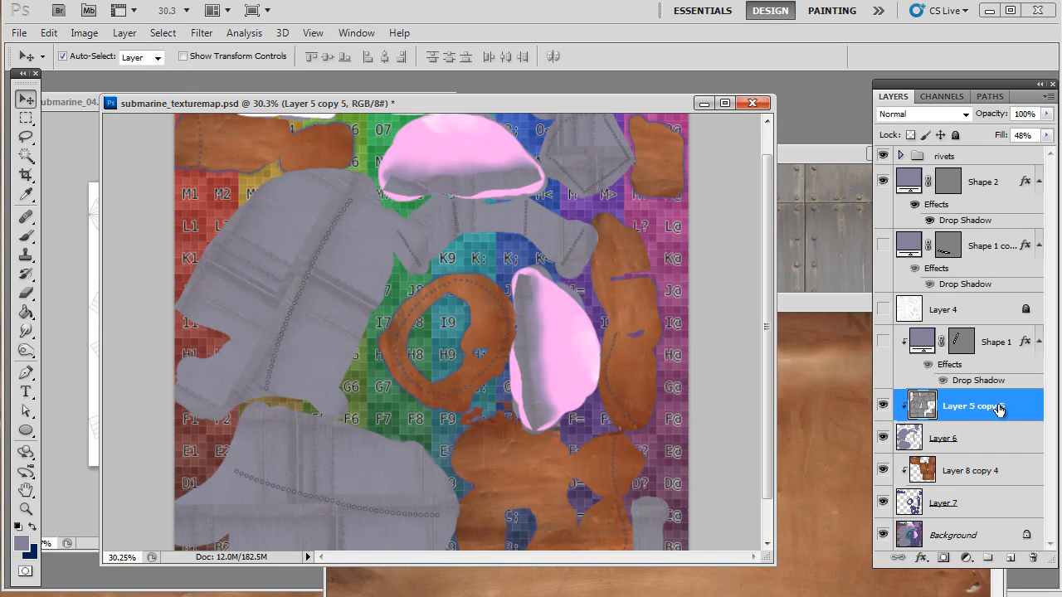
{"action": "left_click", "coordinate": [1047, 135]}
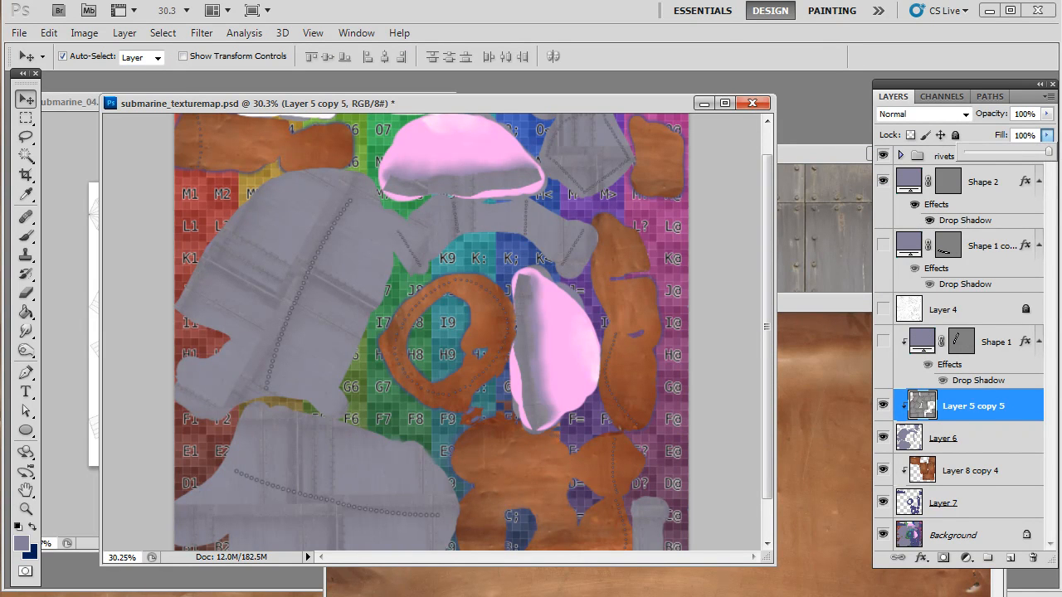
{"action": "left_click", "coordinate": [1022, 412]}
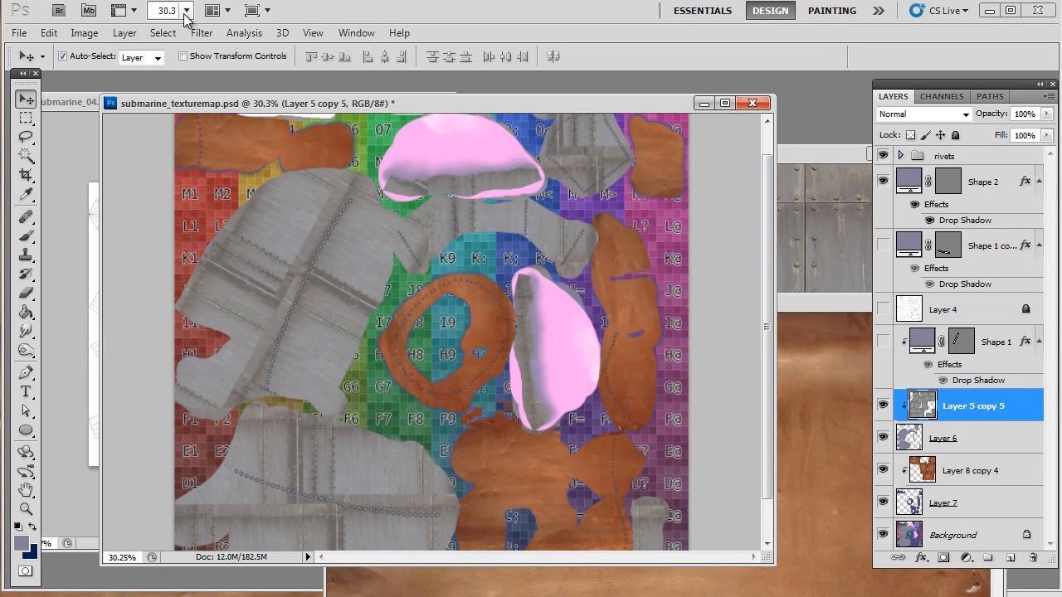
Step: Colorize Layer 5 copy 5 warm tan with Hue 32, Saturation 19, Lightness -13
{"action": "left_click", "coordinate": [84, 32]}
{"action": "mouse_move", "coordinate": [125, 74]}
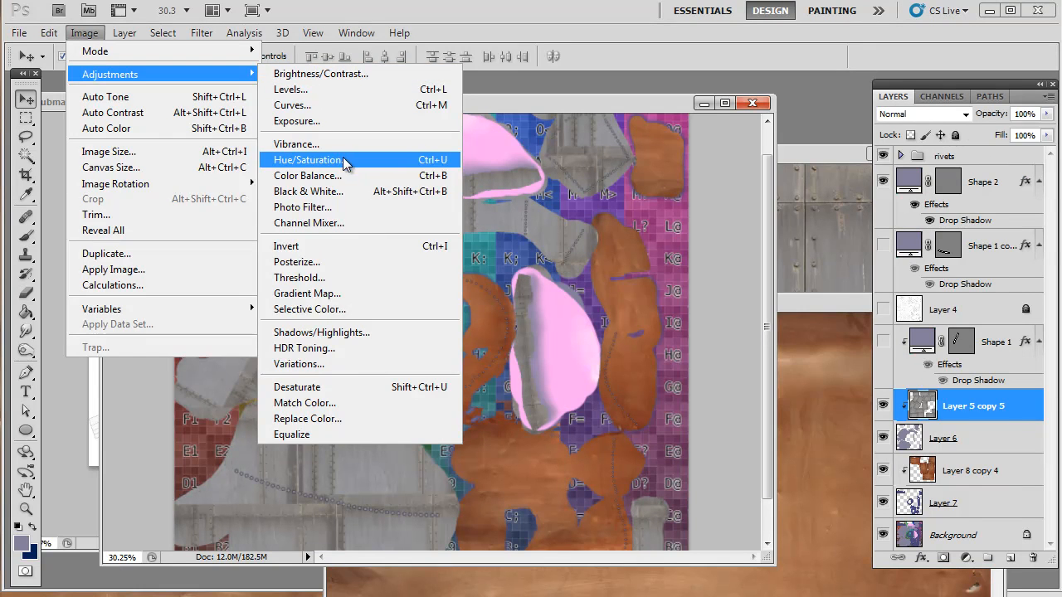
{"action": "left_click", "coordinate": [345, 160]}
{"action": "left_click_drag", "start_coordinate": [793, 301], "coordinate": [827, 302]}
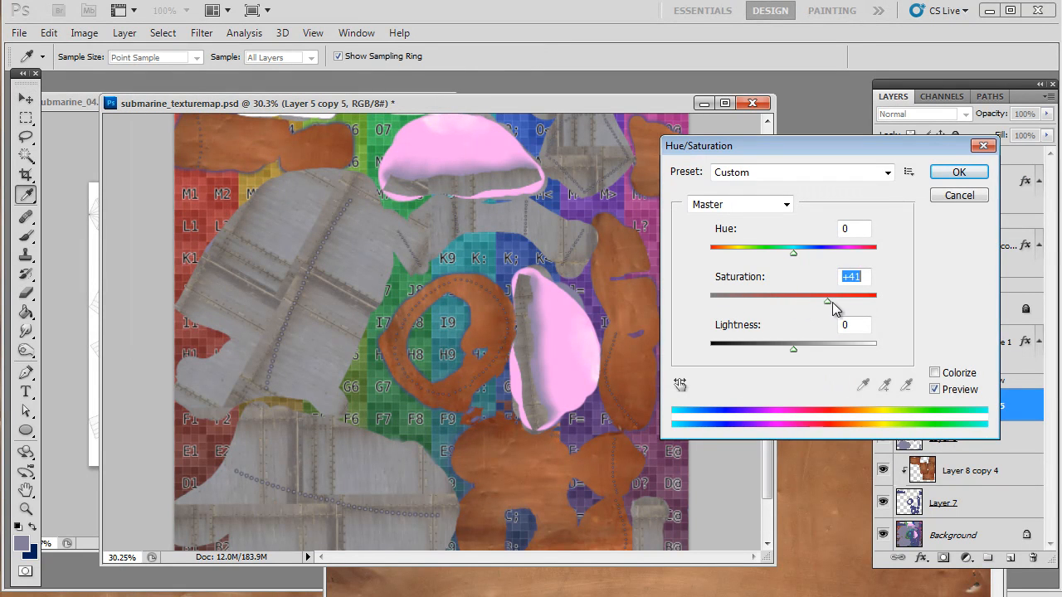
{"action": "left_click", "coordinate": [934, 372]}
{"action": "mouse_move", "coordinate": [763, 302]}
{"action": "left_mouse_down"}
{"action": "mouse_move", "coordinate": [776, 304]}
{"action": "mouse_move", "coordinate": [737, 306]}
{"action": "mouse_move", "coordinate": [749, 307]}
{"action": "left_mouse_up"}
{"action": "left_click_drag", "start_coordinate": [824, 257], "coordinate": [725, 258]}
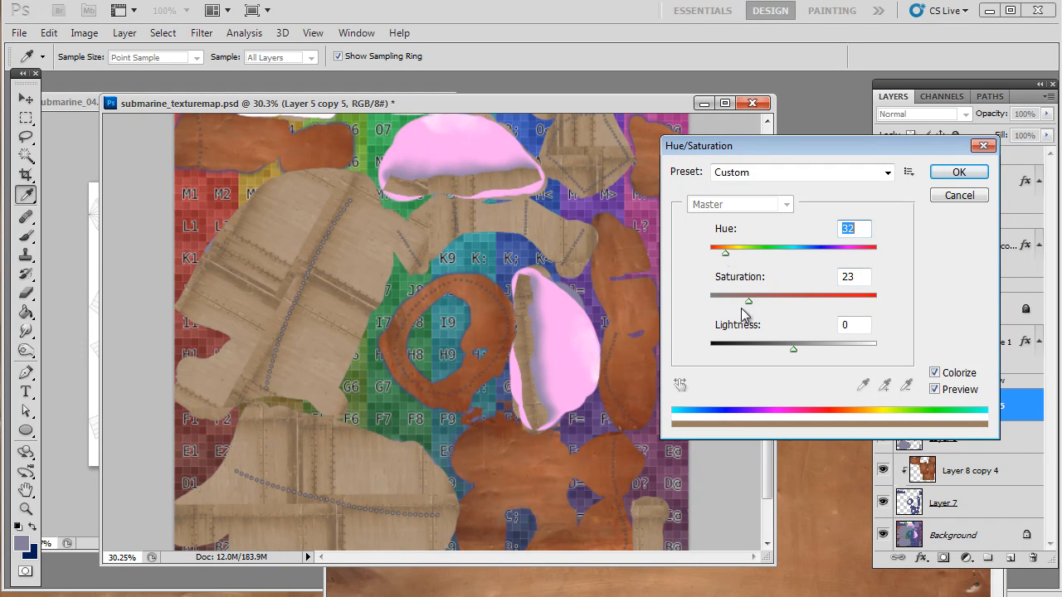
{"action": "left_click_drag", "start_coordinate": [751, 307], "coordinate": [744, 308]}
{"action": "left_click_drag", "start_coordinate": [794, 347], "coordinate": [782, 349]}
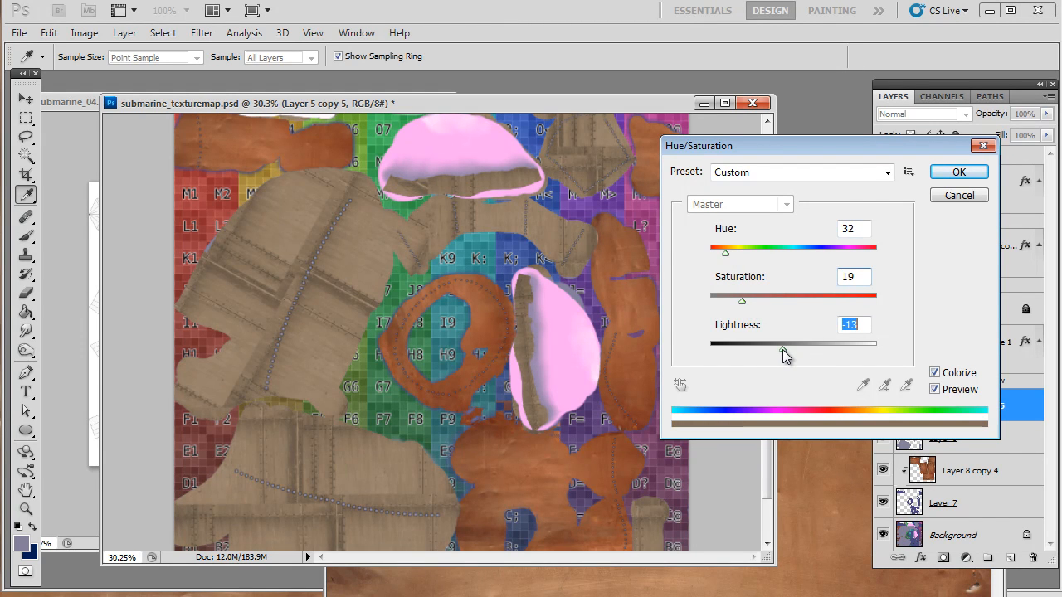
{"action": "left_click", "coordinate": [956, 173]}
{"action": "key", "text": "v"}
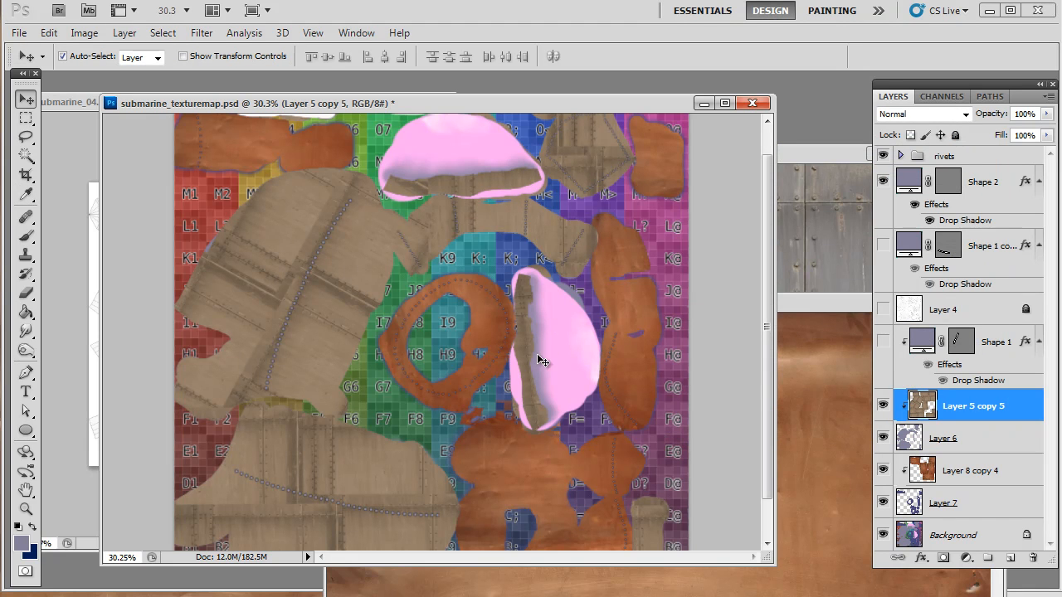
{"action": "key", "text": "ctrl+plus"}
{"action": "key", "text": "ctrl+plus"}
{"action": "key", "text": "ctrl+plus"}
Step: Set the eraser to 91 px and erase purple shading beside the wood strip on Layer 5 copy 5
{"action": "left_click_drag", "start_coordinate": [673, 314], "coordinate": [458, 289]}
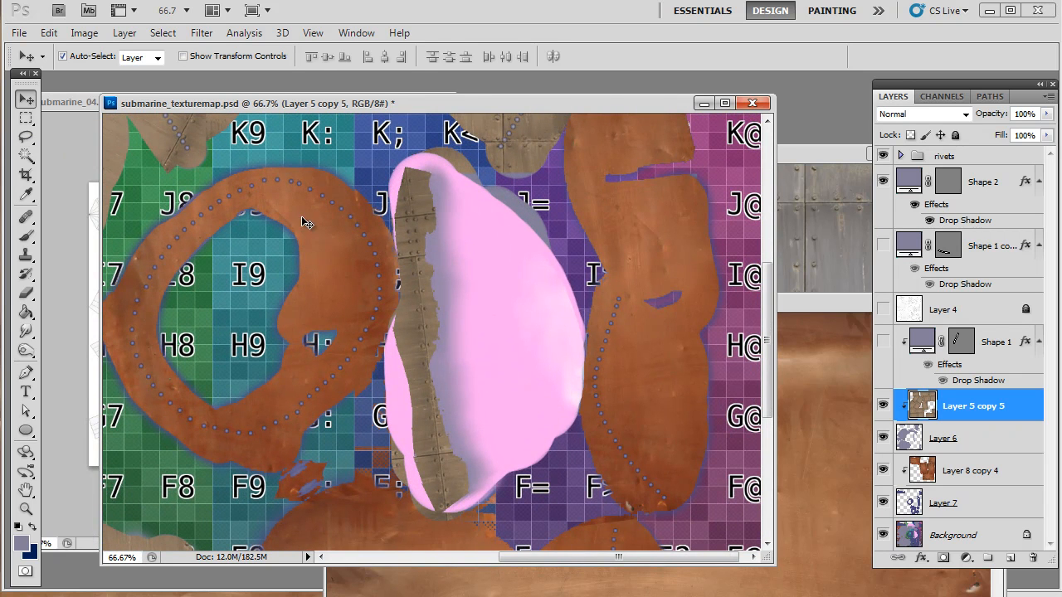
{"action": "key", "text": "e"}
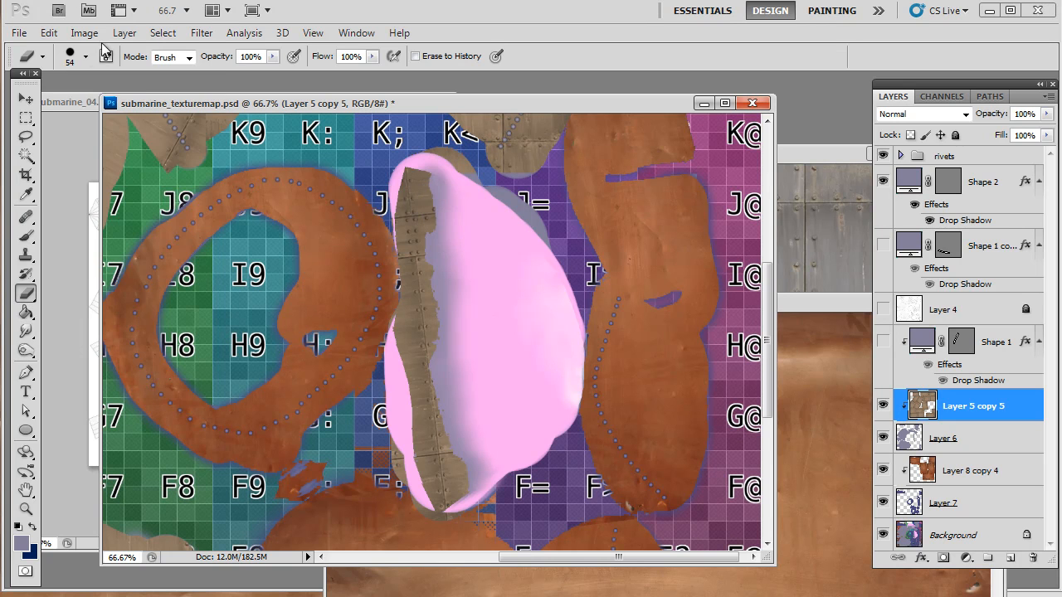
{"action": "left_click", "coordinate": [86, 56]}
{"action": "left_click_drag", "start_coordinate": [77, 104], "coordinate": [84, 104]}
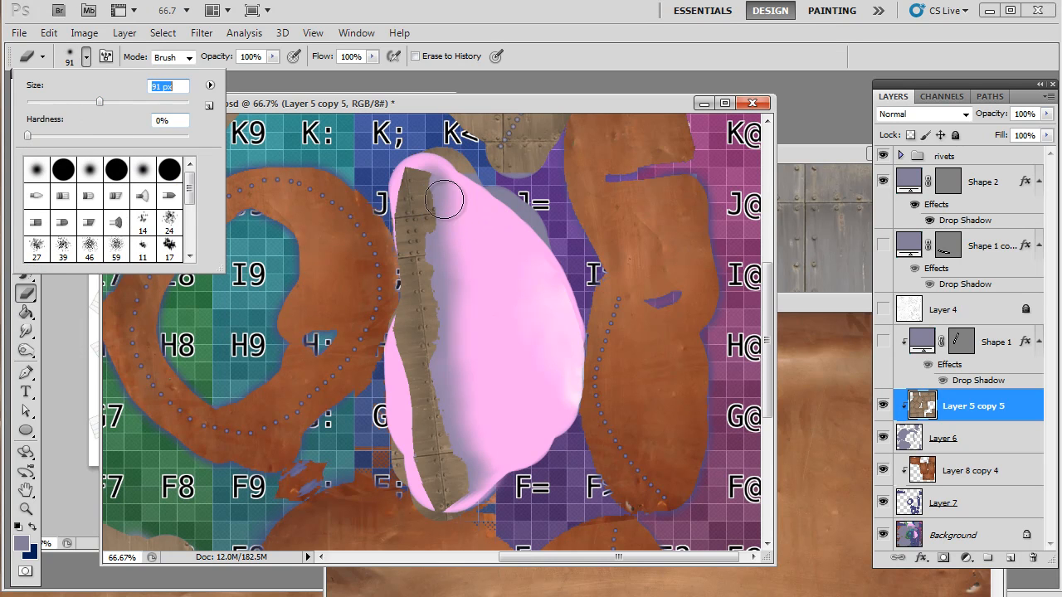
{"action": "left_click", "coordinate": [433, 197]}
{"action": "left_click_drag", "start_coordinate": [470, 225], "coordinate": [440, 193]}
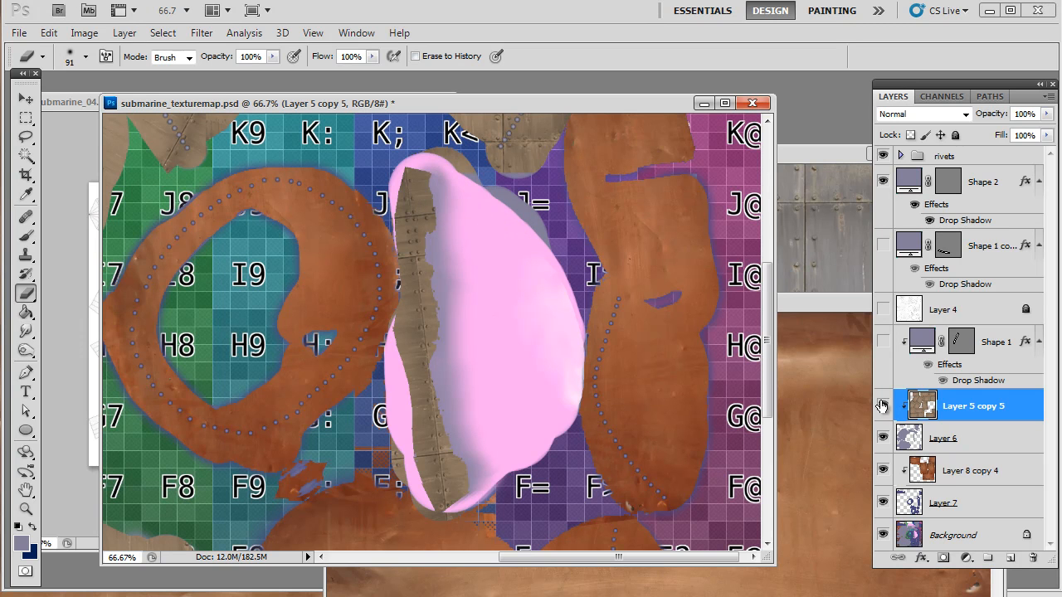
Step: On Layer 6, erase the purple shading along the wood strip and soften the pink shape's lower edge
{"action": "left_click", "coordinate": [977, 434]}
{"action": "left_click_drag", "start_coordinate": [448, 208], "coordinate": [451, 235]}
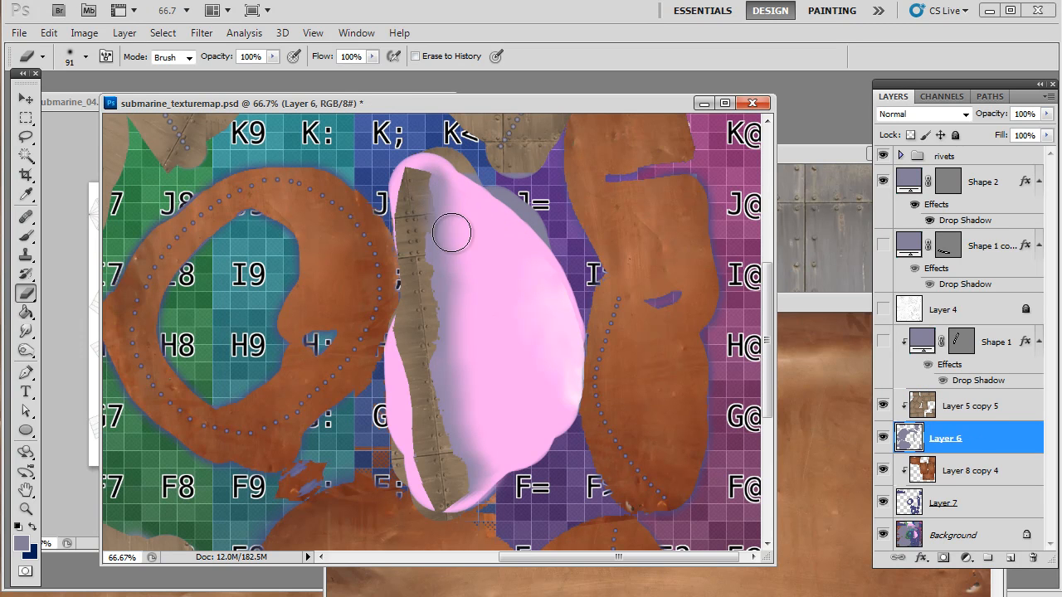
{"action": "left_click_drag", "start_coordinate": [448, 196], "coordinate": [445, 273]}
{"action": "left_click_drag", "start_coordinate": [447, 336], "coordinate": [457, 381]}
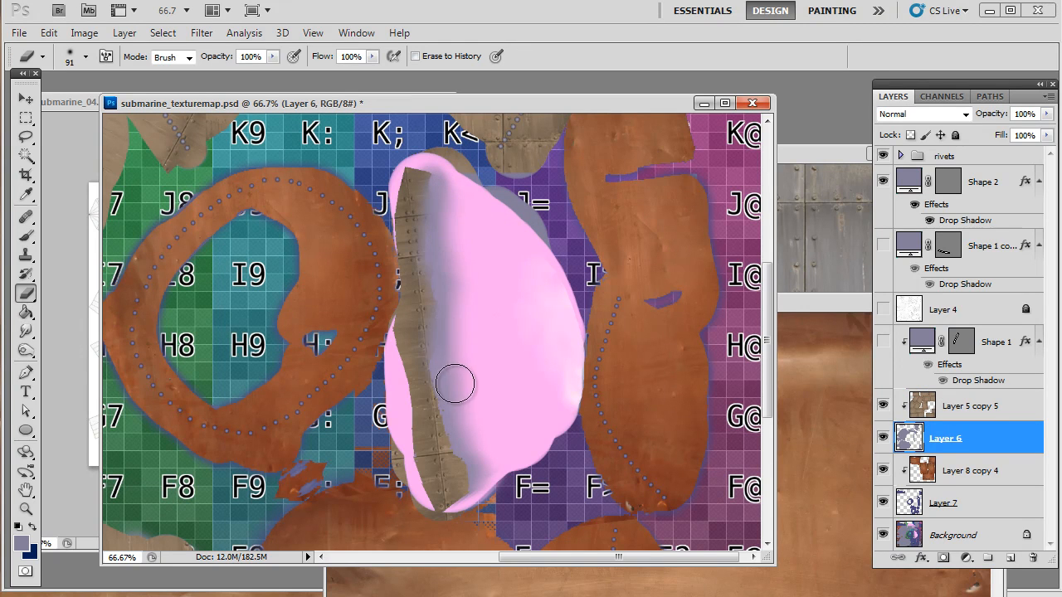
{"action": "mouse_move", "coordinate": [483, 469]}
{"action": "left_mouse_down"}
{"action": "mouse_move", "coordinate": [457, 360]}
{"action": "mouse_move", "coordinate": [465, 433]}
{"action": "mouse_move", "coordinate": [490, 429]}
{"action": "left_mouse_up"}
{"action": "scroll", "coordinate": [514, 363], "scroll_direction": "up", "scroll_amount": 9}
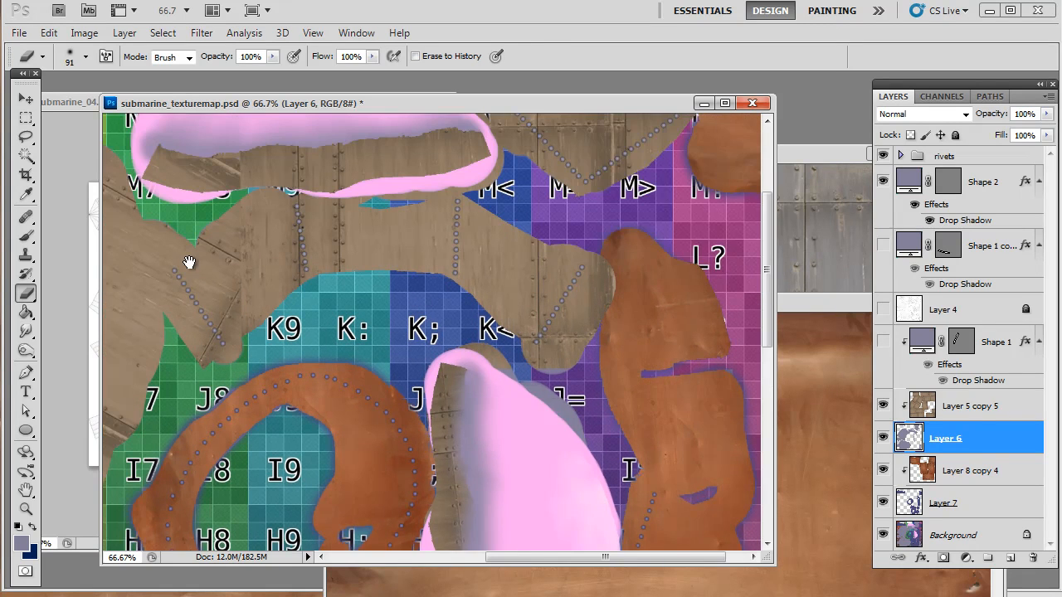
{"action": "scroll", "coordinate": [368, 344], "scroll_direction": "left", "scroll_amount": 5, "text": "ctrl"}
{"action": "left_click_drag", "start_coordinate": [336, 301], "coordinate": [674, 269]}
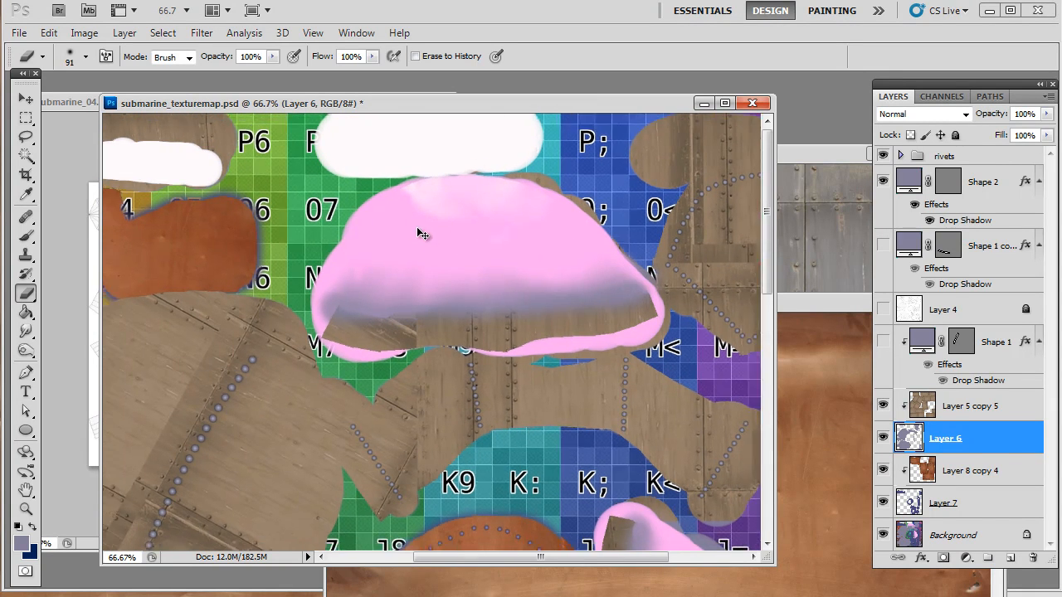
Step: Zoom out to the whole texture map and select the rivets group so the rivets show again
{"action": "key", "text": "ctrl+minus"}
{"action": "key", "text": "ctrl+minus"}
{"action": "key", "text": "ctrl+minus"}
{"action": "left_click", "coordinate": [20, 33]}
{"action": "mouse_move", "coordinate": [282, 32]}
{"action": "left_click", "coordinate": [557, 102]}
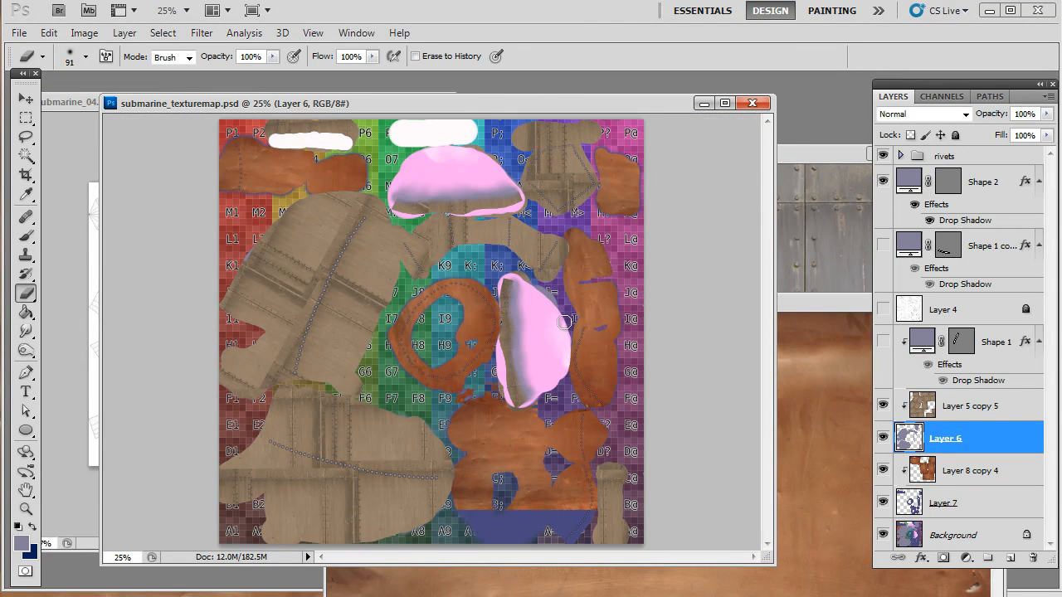
{"action": "key", "text": "v"}
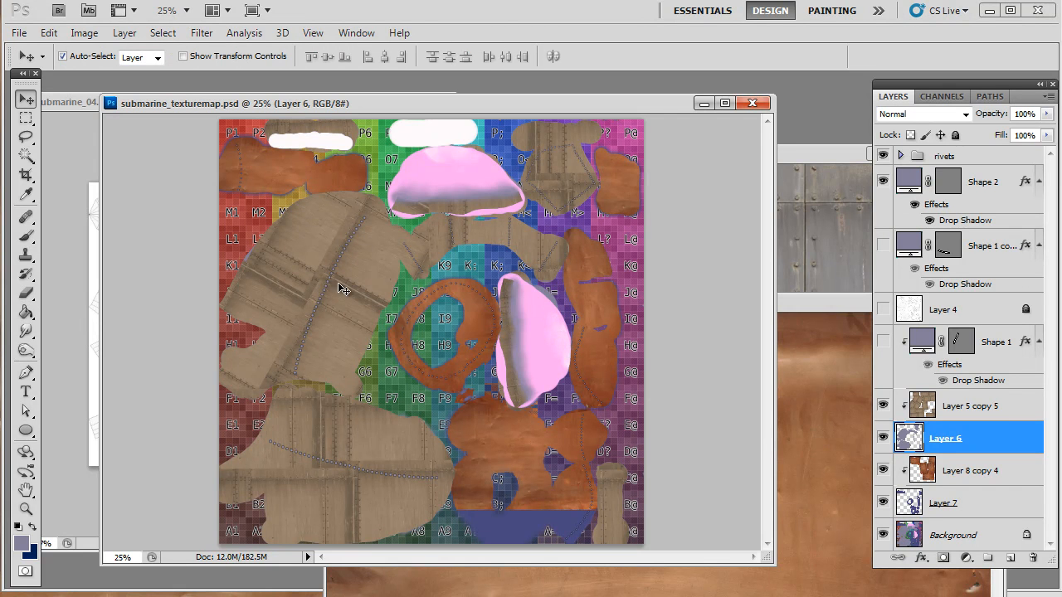
{"action": "scroll", "coordinate": [340, 266], "scroll_direction": "up", "scroll_amount": 8, "text": "alt"}
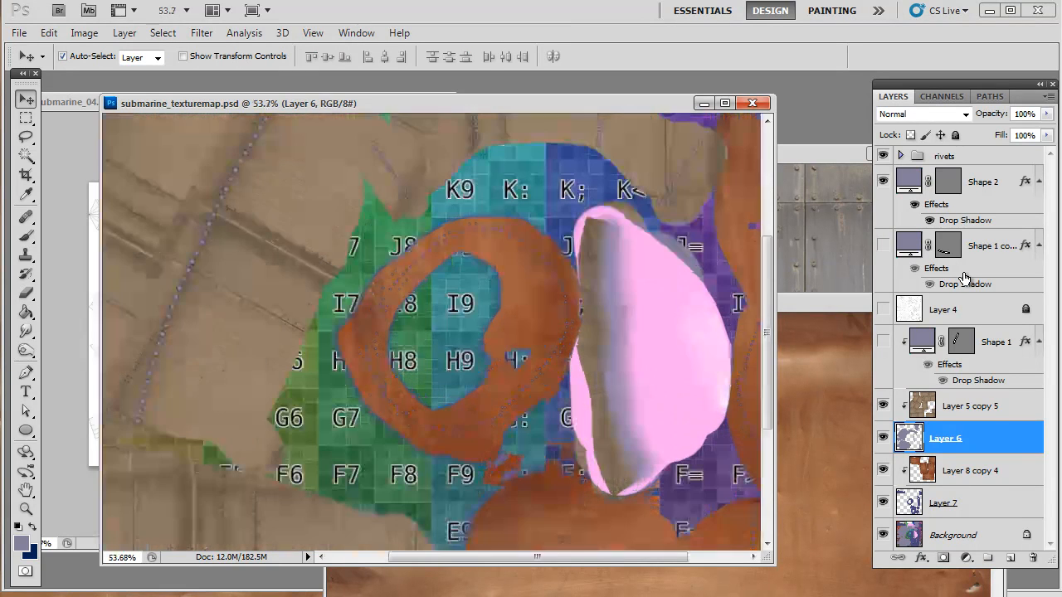
{"action": "left_click", "coordinate": [959, 157]}
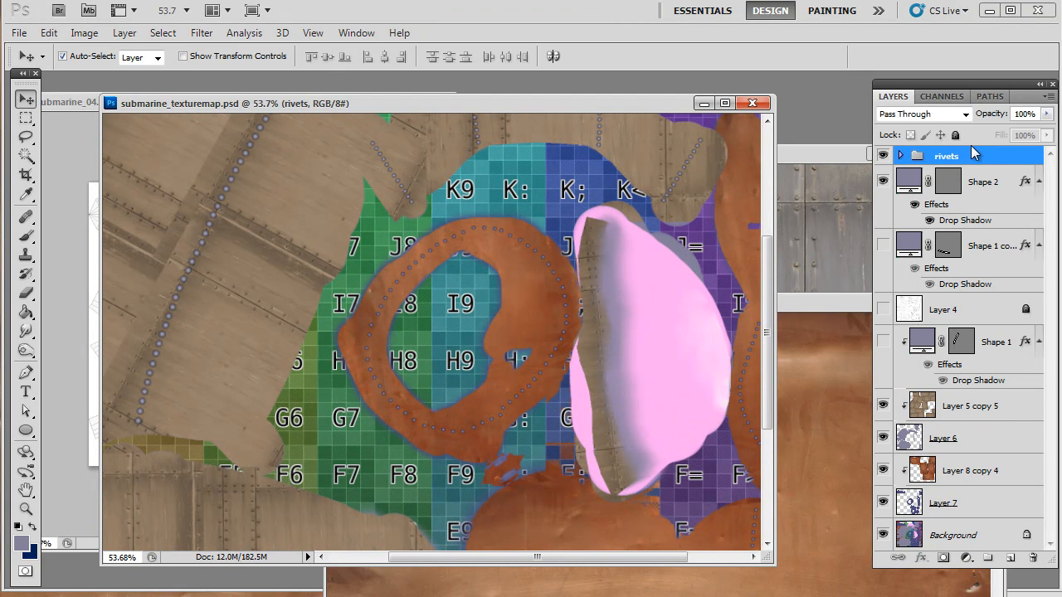
Step: Expand the rivets group and select its top layer, Layer 1 copy 126
{"action": "left_click", "coordinate": [900, 156]}
{"action": "left_click", "coordinate": [903, 158]}
{"action": "left_click", "coordinate": [900, 156]}
{"action": "left_click", "coordinate": [947, 184]}
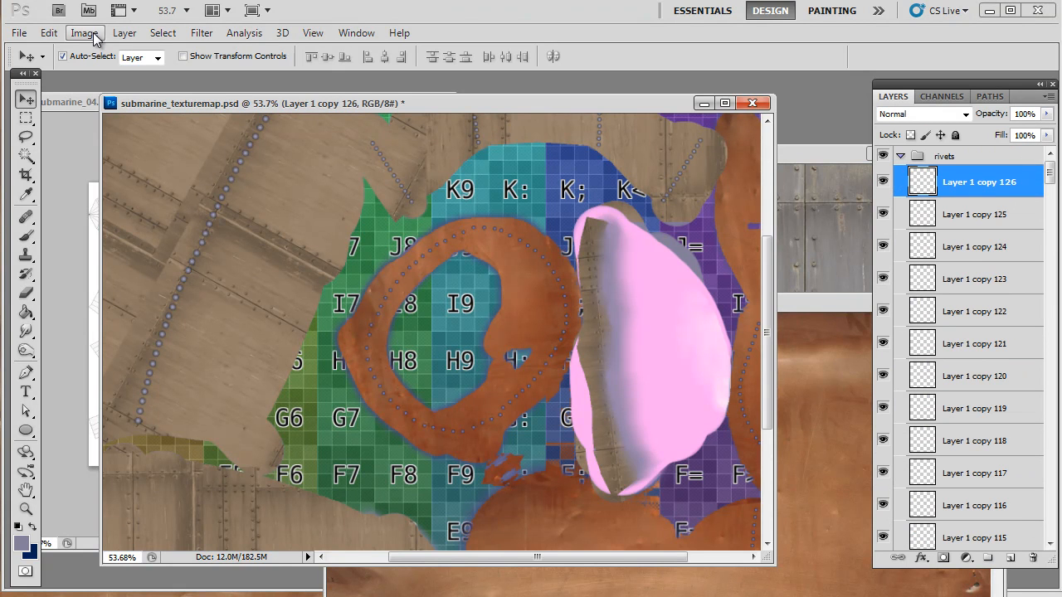
Step: Try a Hue/Saturation adjustment layer on the rivets, then delete it
{"action": "left_click", "coordinate": [122, 33]}
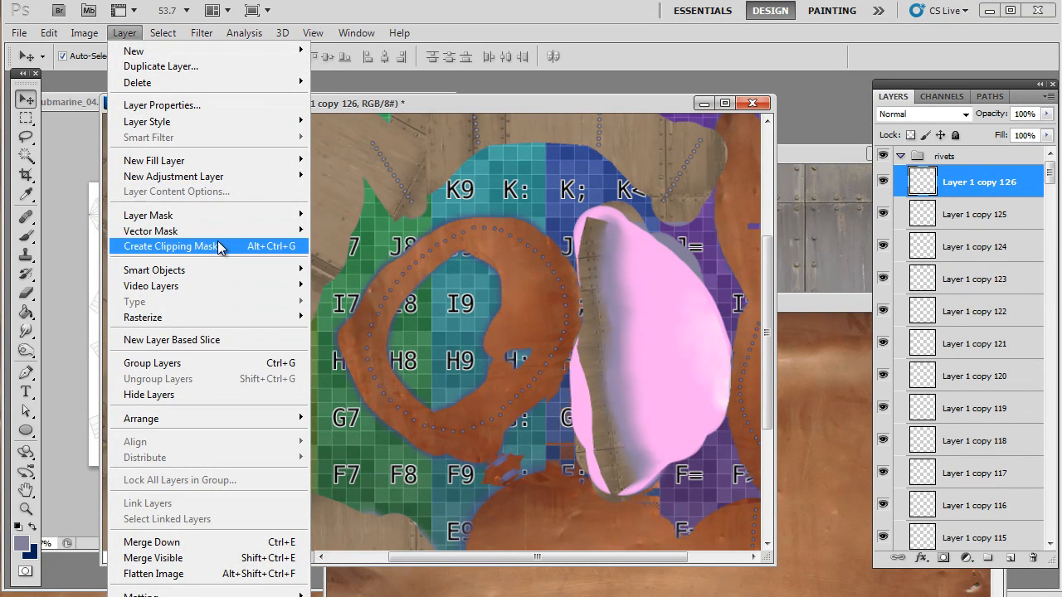
{"action": "mouse_move", "coordinate": [220, 178]}
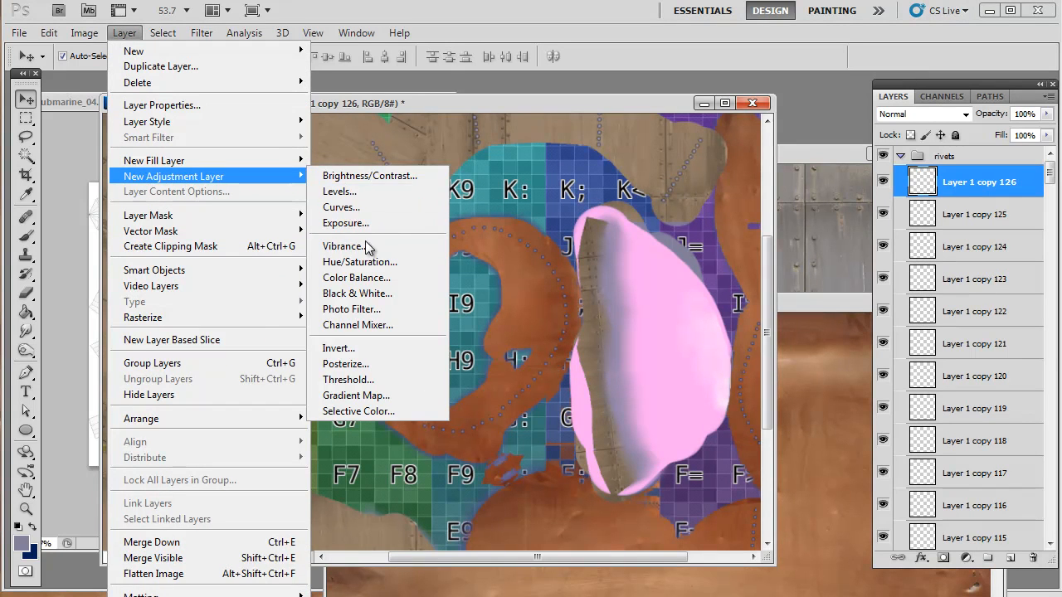
{"action": "left_click", "coordinate": [357, 263]}
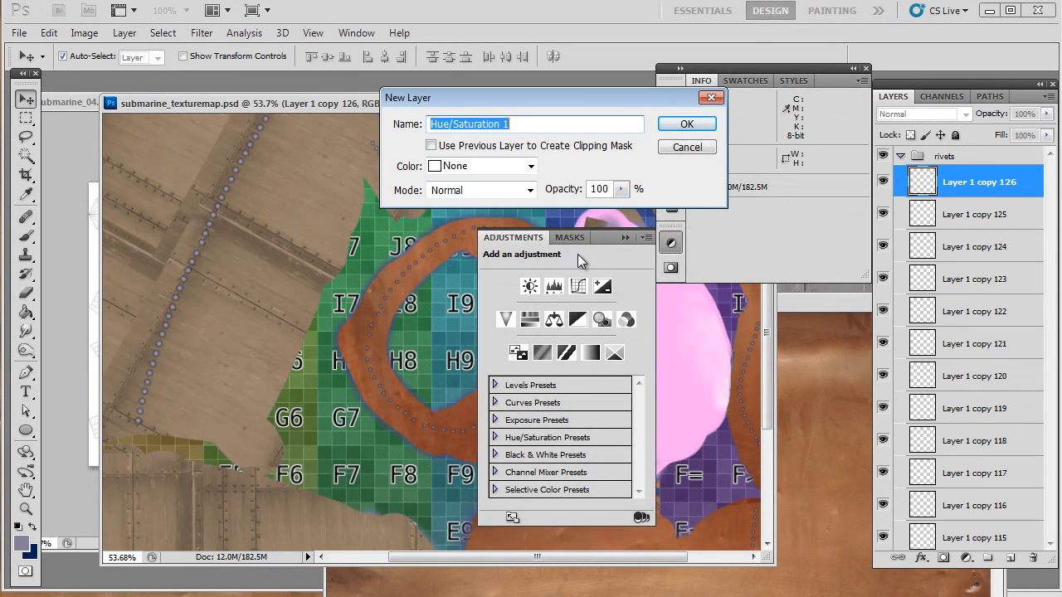
{"action": "left_click", "coordinate": [686, 125]}
{"action": "mouse_move", "coordinate": [568, 329]}
{"action": "left_mouse_down"}
{"action": "mouse_move", "coordinate": [590, 330]}
{"action": "mouse_move", "coordinate": [564, 330]}
{"action": "mouse_move", "coordinate": [575, 332]}
{"action": "left_mouse_up"}
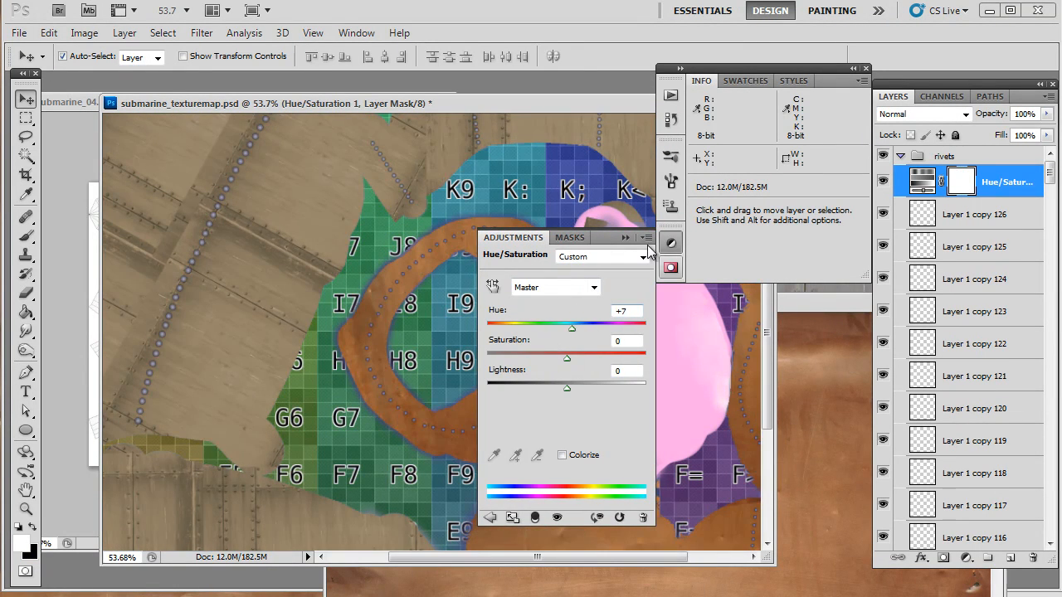
{"action": "left_click", "coordinate": [642, 516]}
{"action": "left_click", "coordinate": [497, 243]}
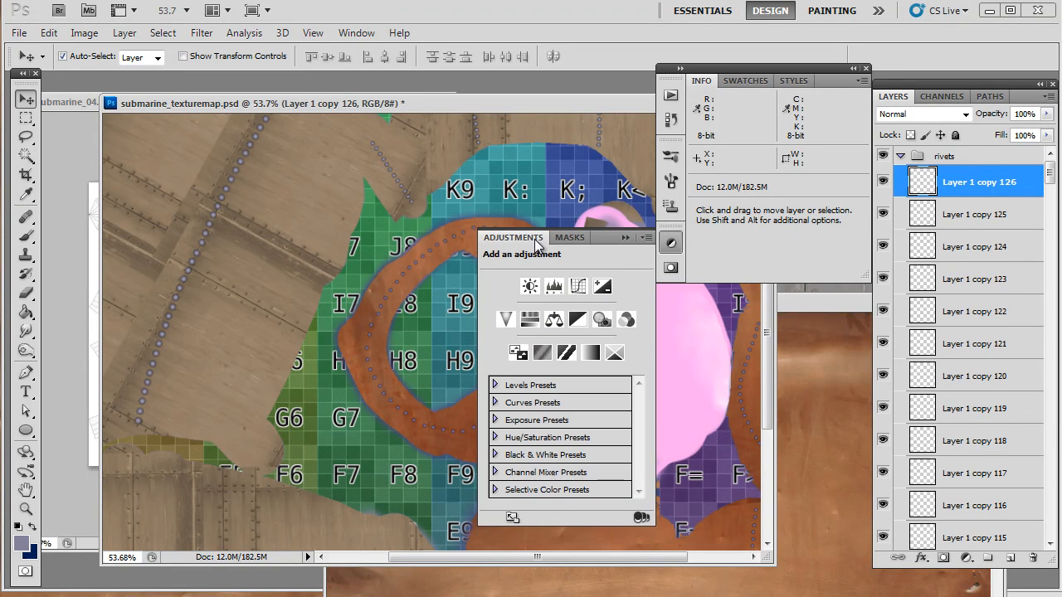
{"action": "left_click", "coordinate": [628, 238]}
Step: Duplicate the rivets group to create a rivets copy group
{"action": "left_click", "coordinate": [959, 196]}
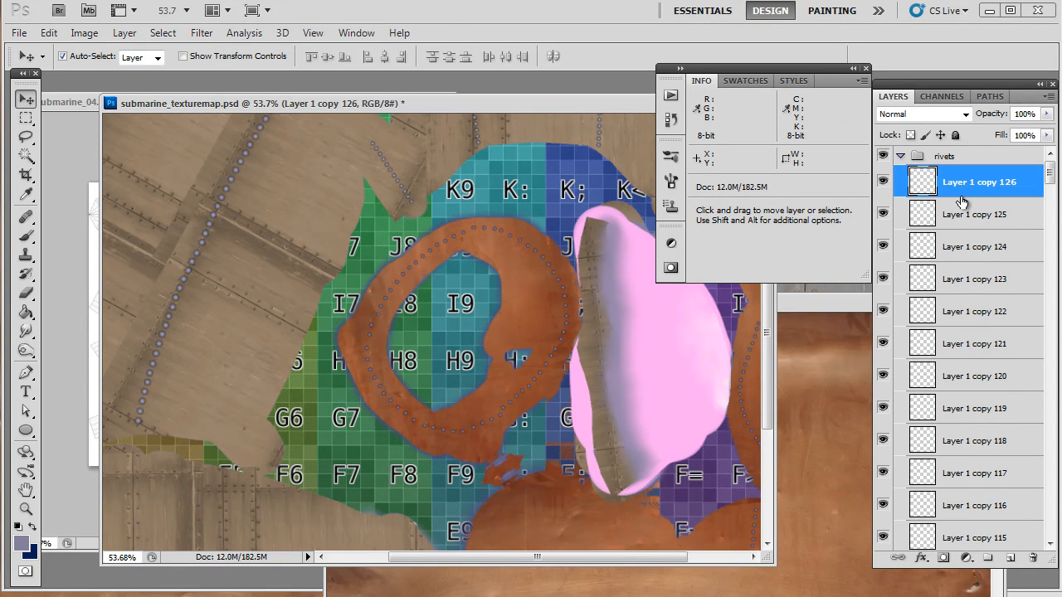
{"action": "left_click", "coordinate": [900, 157]}
{"action": "left_click_drag", "start_coordinate": [969, 160], "coordinate": [991, 472]}
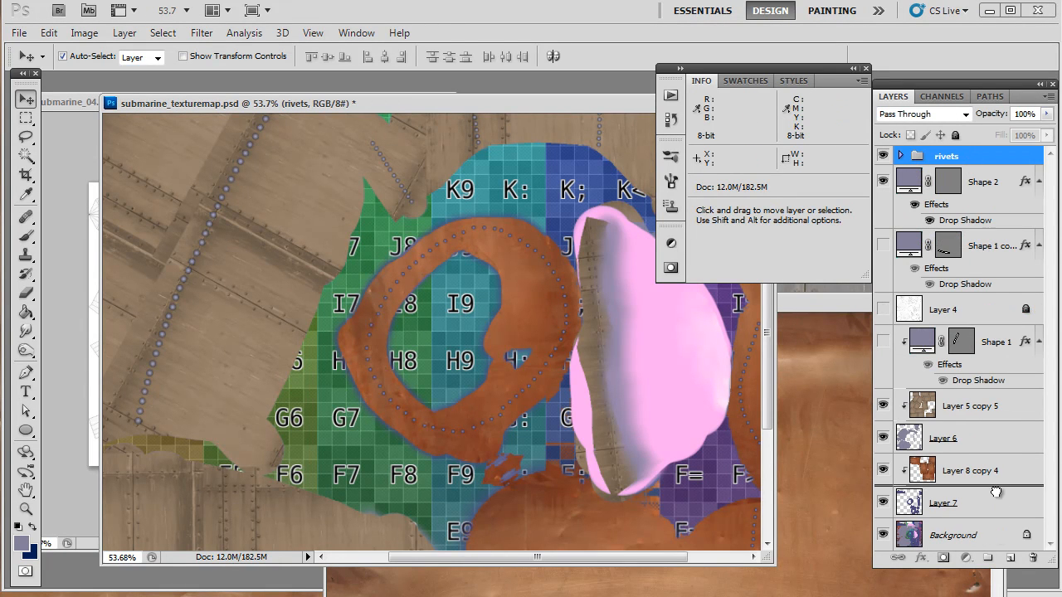
{"action": "left_click_drag", "start_coordinate": [1022, 333], "coordinate": [889, 175], "text": "alt"}
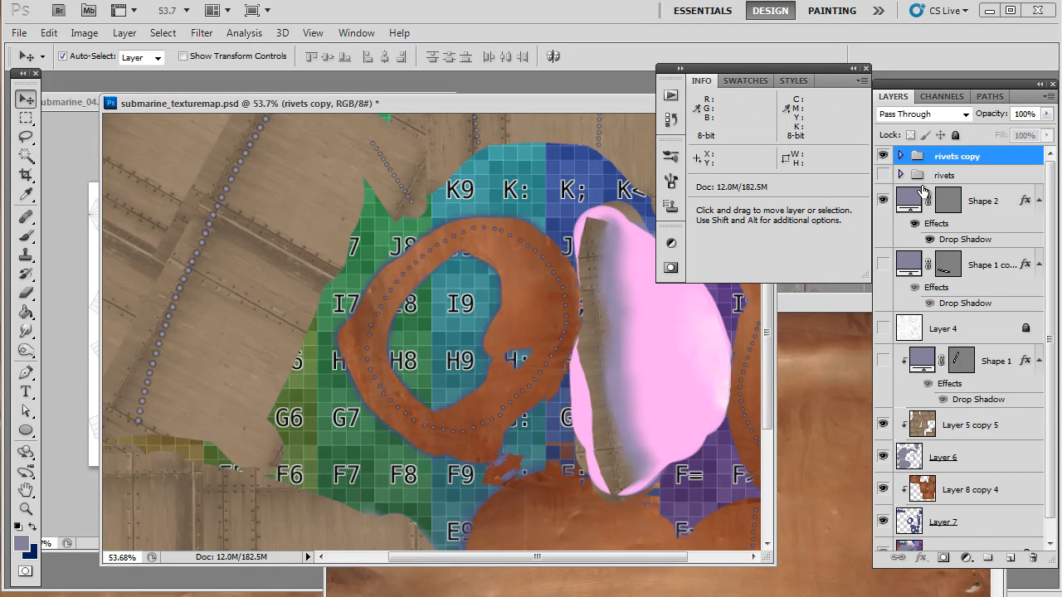
Step: Select all rivet layers in the rivets copy group and merge them into one layer
{"action": "left_click", "coordinate": [901, 156]}
{"action": "left_click", "coordinate": [1044, 187]}
{"action": "left_click_drag", "start_coordinate": [1049, 171], "coordinate": [1054, 535]}
{"action": "left_click", "coordinate": [969, 427], "text": "shift"}
{"action": "right_click", "coordinate": [968, 426]}
{"action": "left_click", "coordinate": [1027, 378]}
{"action": "left_click", "coordinate": [84, 32]}
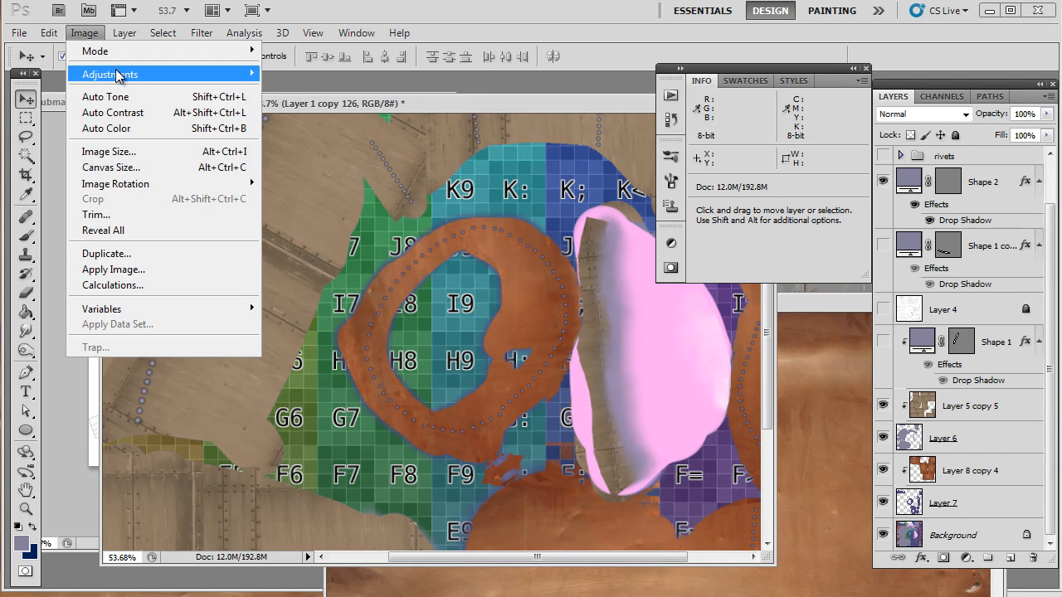
Step: Colorize the merged rivets dark brown: Hue 23, Saturation 26, Lightness -38
{"action": "mouse_move", "coordinate": [116, 75]}
{"action": "left_click", "coordinate": [291, 158]}
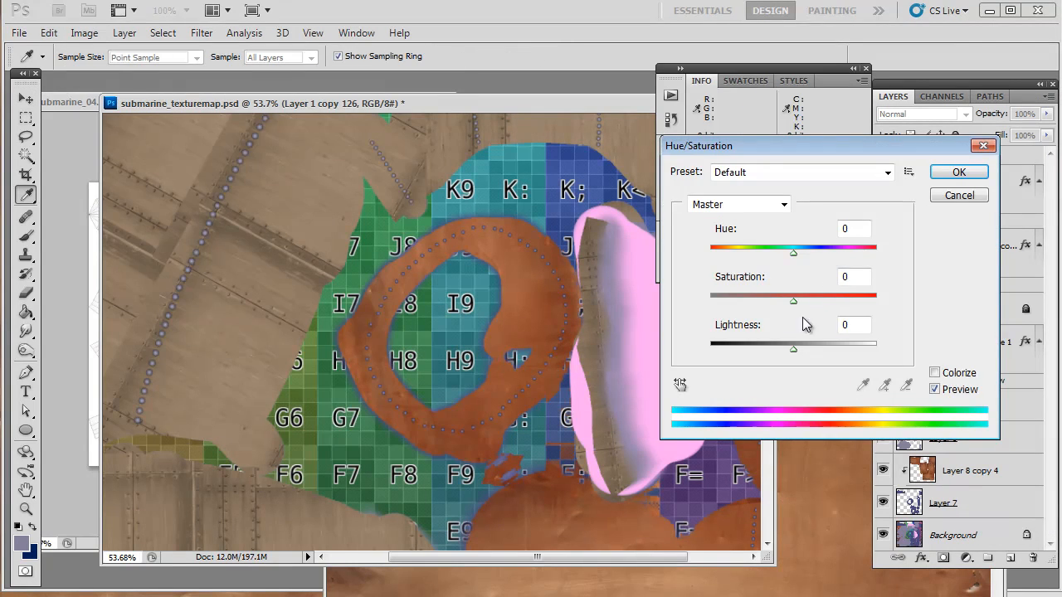
{"action": "left_click_drag", "start_coordinate": [789, 304], "coordinate": [813, 299]}
{"action": "left_click_drag", "start_coordinate": [802, 349], "coordinate": [776, 349]}
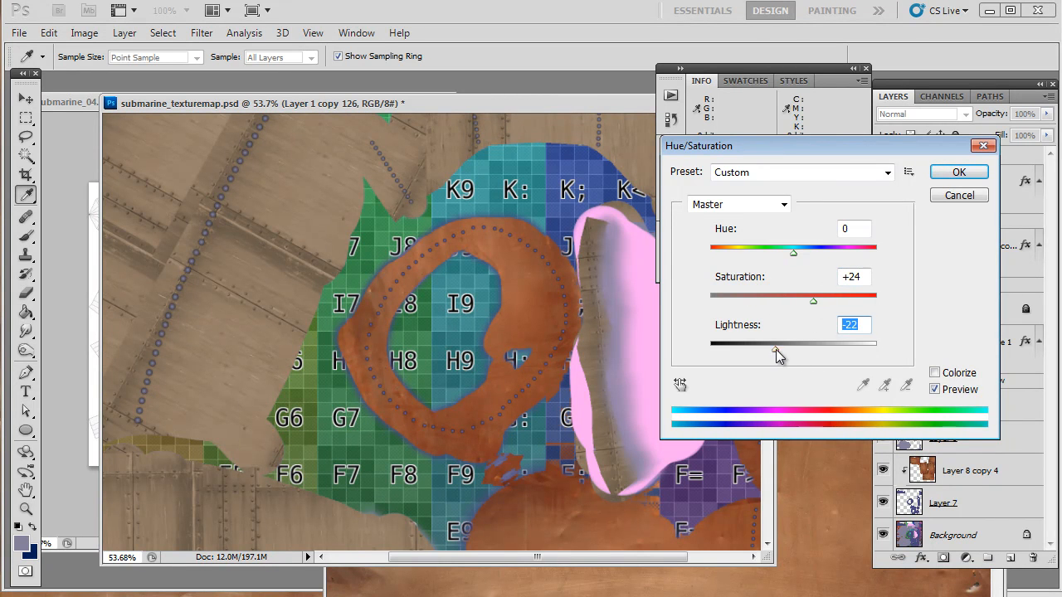
{"action": "left_click", "coordinate": [936, 374]}
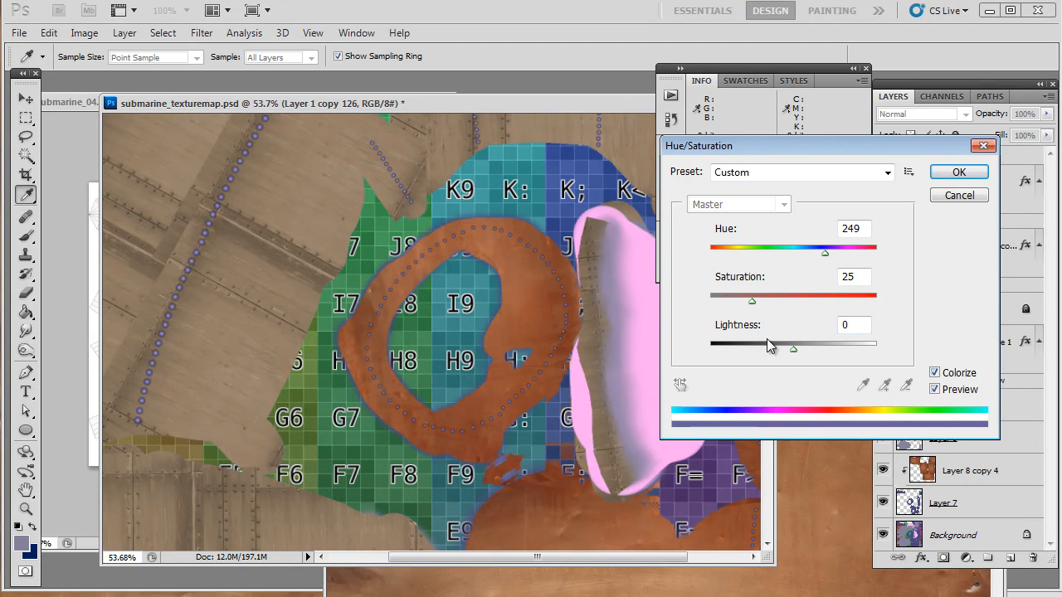
{"action": "left_click_drag", "start_coordinate": [794, 352], "coordinate": [775, 349]}
{"action": "left_click_drag", "start_coordinate": [753, 302], "coordinate": [791, 299]}
{"action": "left_click", "coordinate": [724, 253]}
{"action": "left_click_drag", "start_coordinate": [726, 254], "coordinate": [716, 254]}
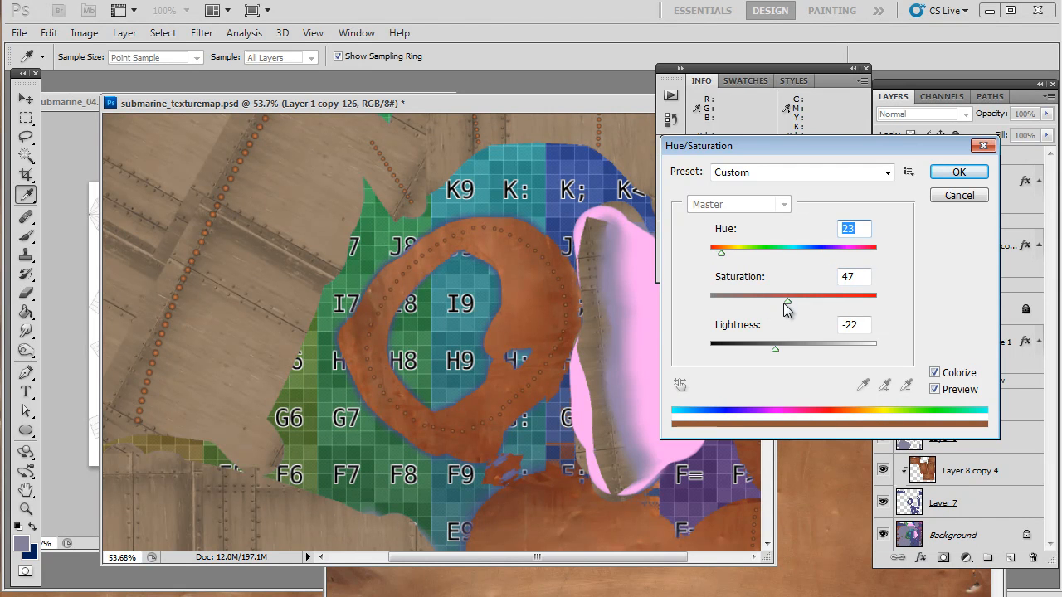
{"action": "left_click_drag", "start_coordinate": [774, 346], "coordinate": [761, 347]}
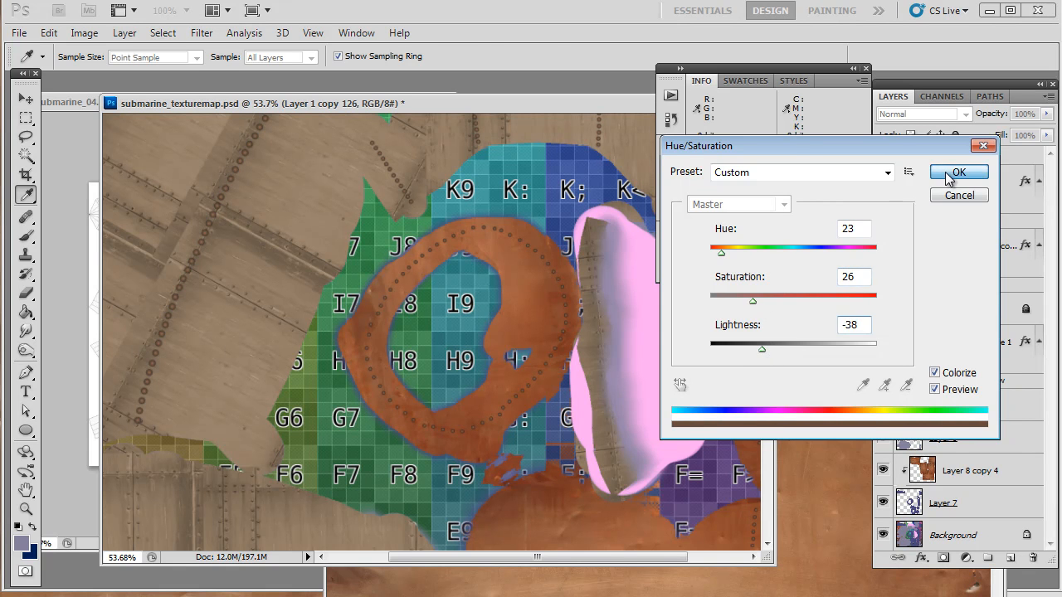
{"action": "left_click", "coordinate": [958, 173]}
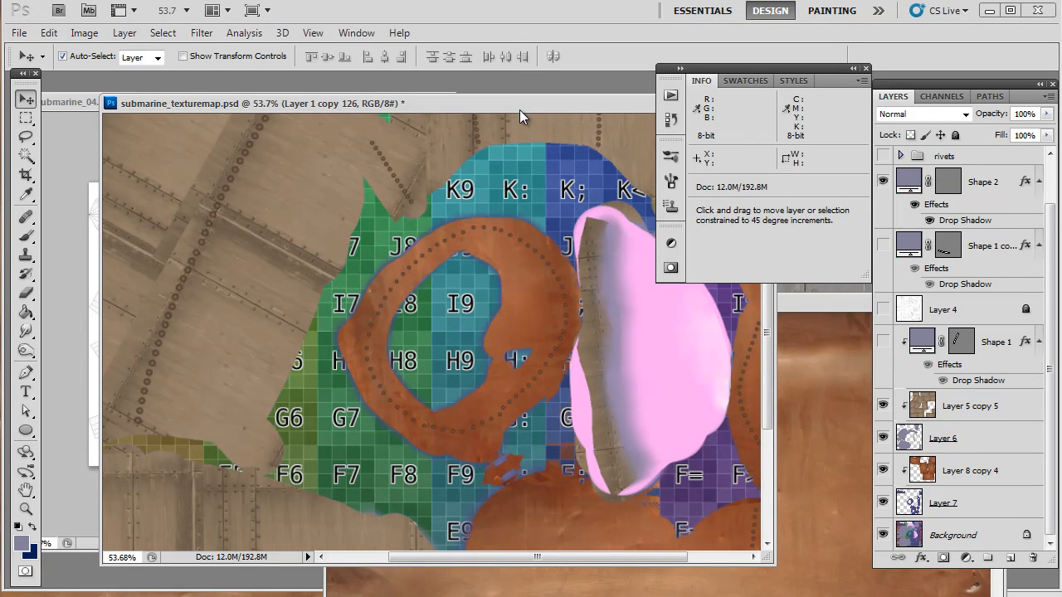
Step: Export via Save for Web as JPG, replacing submarine_texturemap.jpg
{"action": "key", "text": "ctrl+alt+shift+s"}
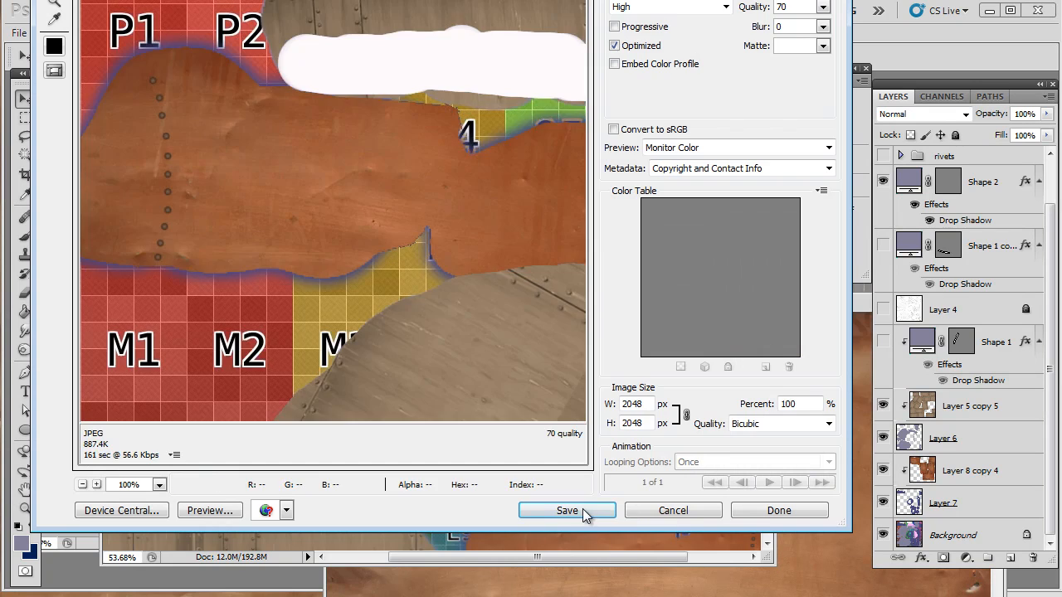
{"action": "left_click", "coordinate": [567, 510]}
{"action": "double_click", "coordinate": [355, 66]}
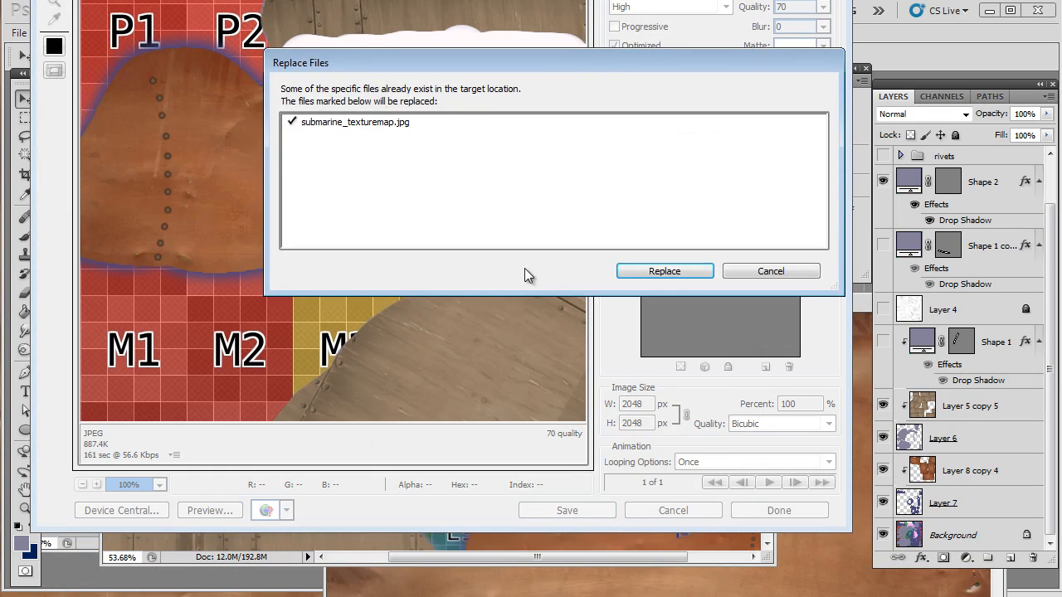
{"action": "left_click", "coordinate": [666, 271]}
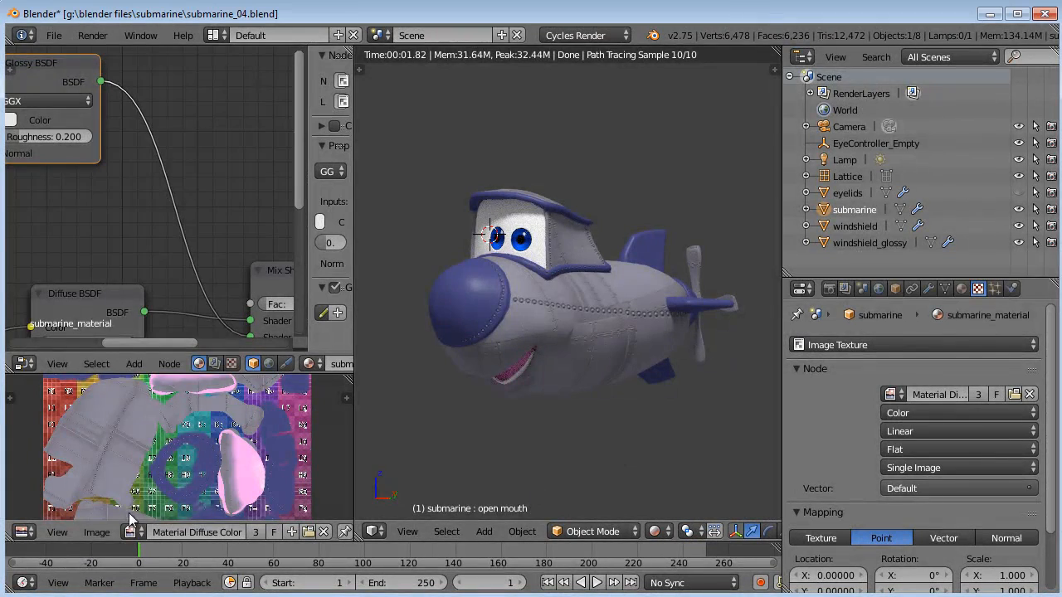
Step: Reload the texture image and orbit the rendered submarine to check the brown rivets
{"action": "left_click", "coordinate": [97, 532]}
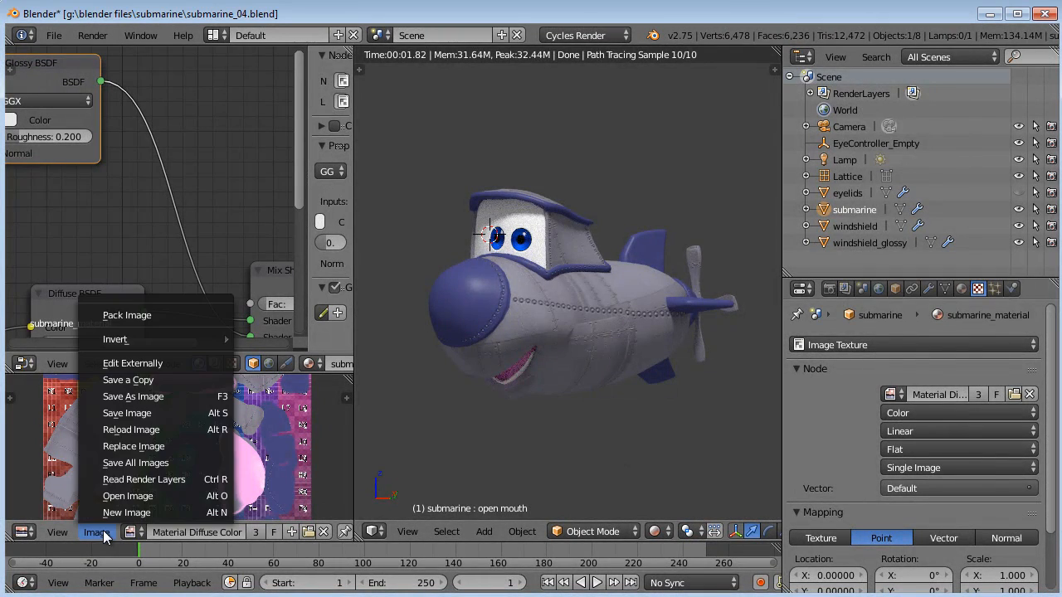
{"action": "left_click", "coordinate": [133, 430]}
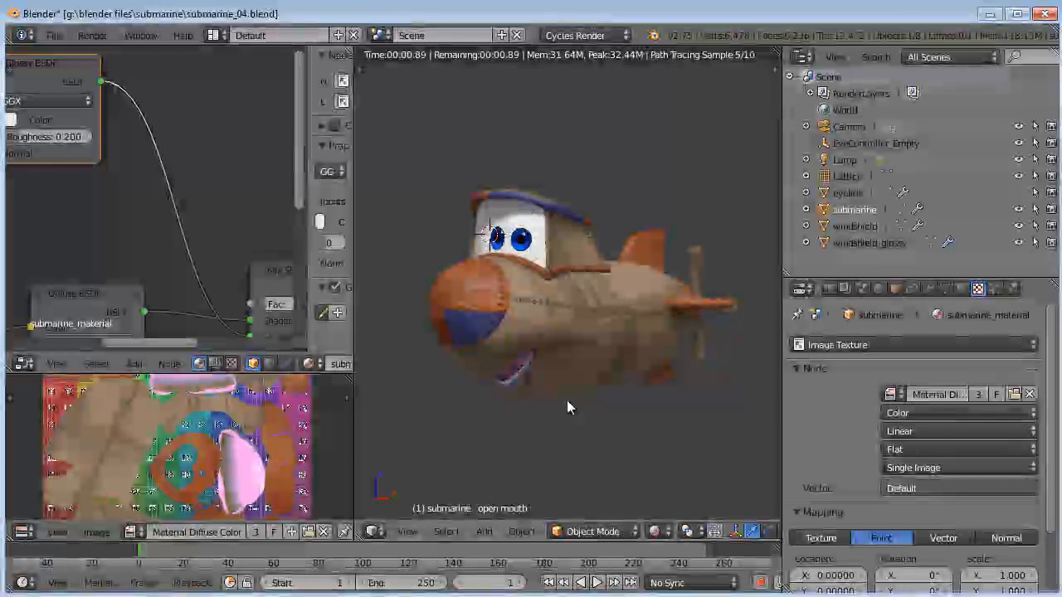
{"action": "middle_click_drag", "start_coordinate": [401, 371], "coordinate": [569, 467]}
{"action": "middle_click_drag", "start_coordinate": [467, 446], "coordinate": [517, 360]}
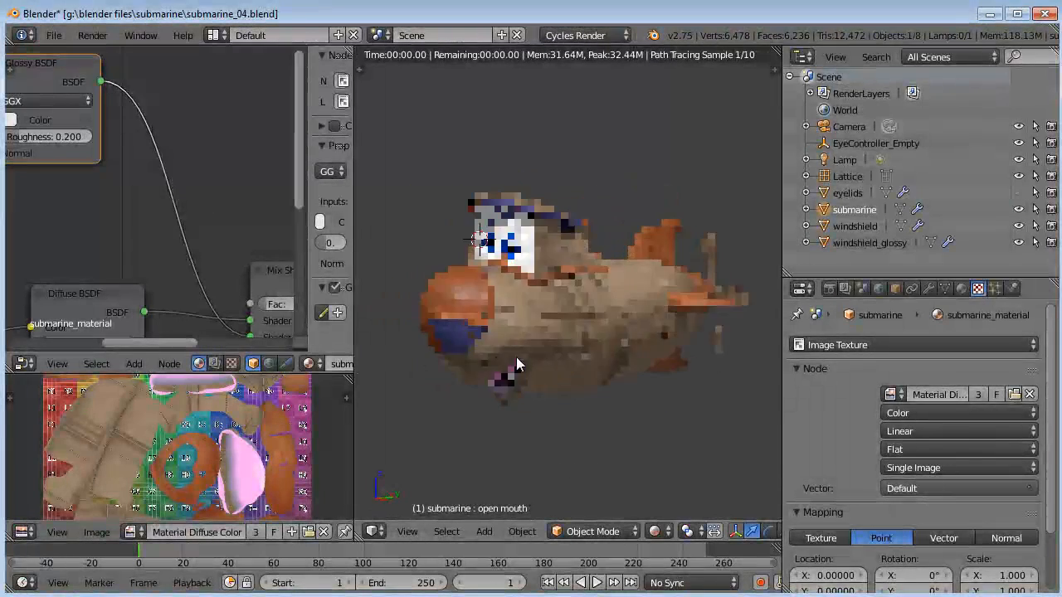
{"action": "middle_click_drag", "start_coordinate": [621, 364], "coordinate": [582, 394]}
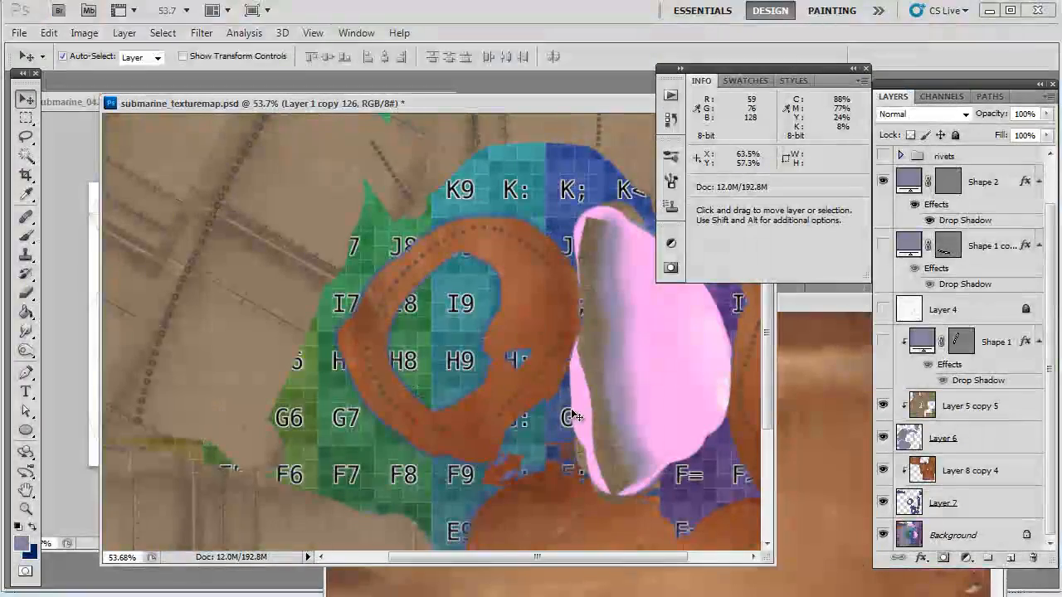
Step: Copy the lower-right copper piece to a new layer and move it down over the gap
{"action": "left_click_drag", "start_coordinate": [648, 440], "coordinate": [446, 218]}
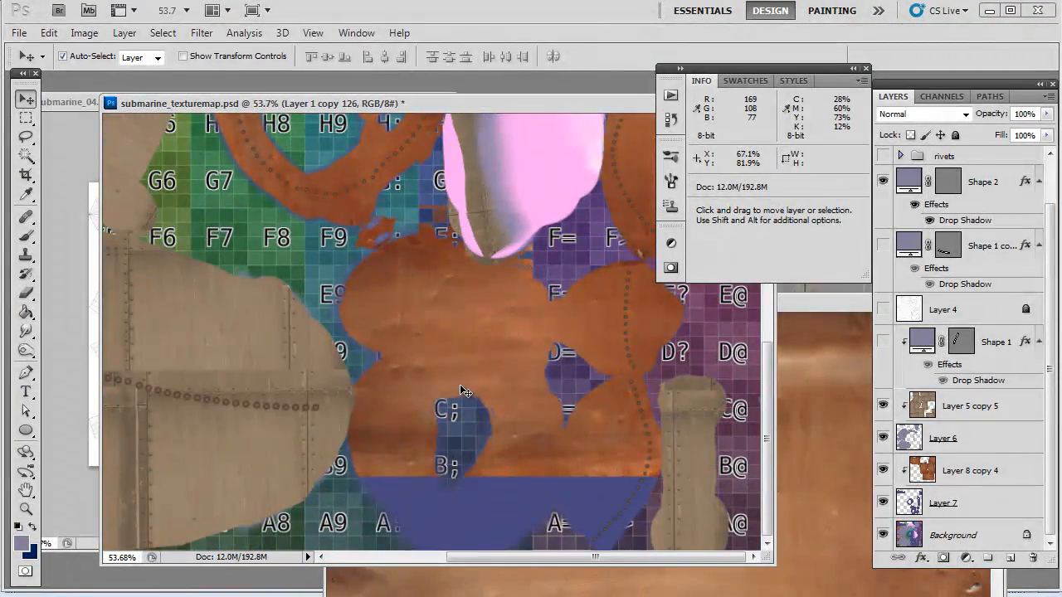
{"action": "key", "text": "ctrl+minus"}
{"action": "key", "text": "ctrl+minus"}
{"action": "key", "text": "ctrl+minus"}
{"action": "mouse_move", "coordinate": [538, 506]}
{"action": "left_mouse_down"}
{"action": "mouse_move", "coordinate": [536, 534]}
{"action": "mouse_move", "coordinate": [541, 509]}
{"action": "left_mouse_up"}
{"action": "key", "text": "m"}
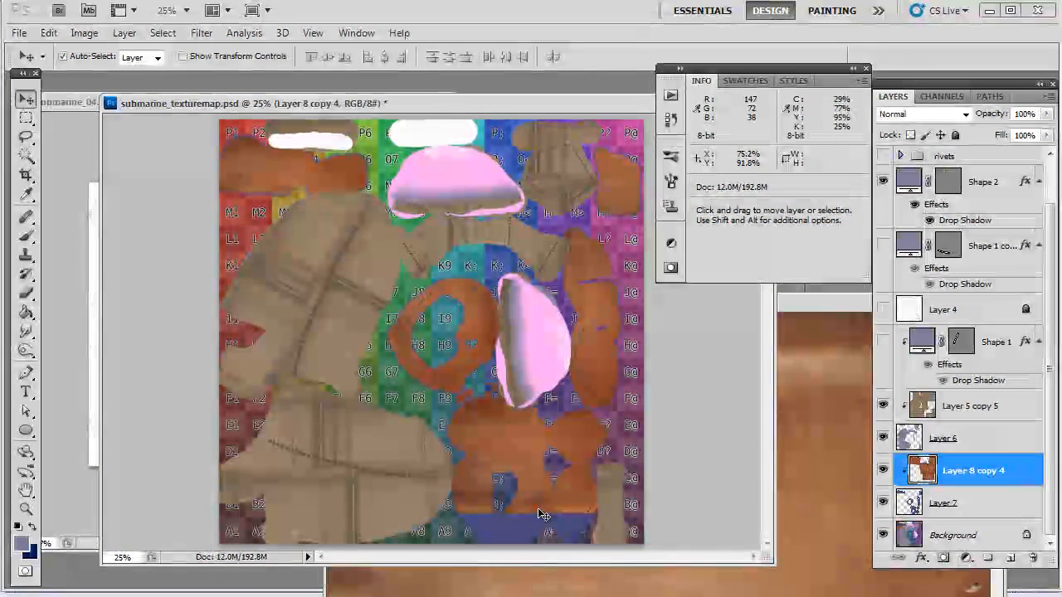
{"action": "left_click_drag", "start_coordinate": [397, 404], "coordinate": [620, 522]}
{"action": "key", "text": "ctrl+j"}
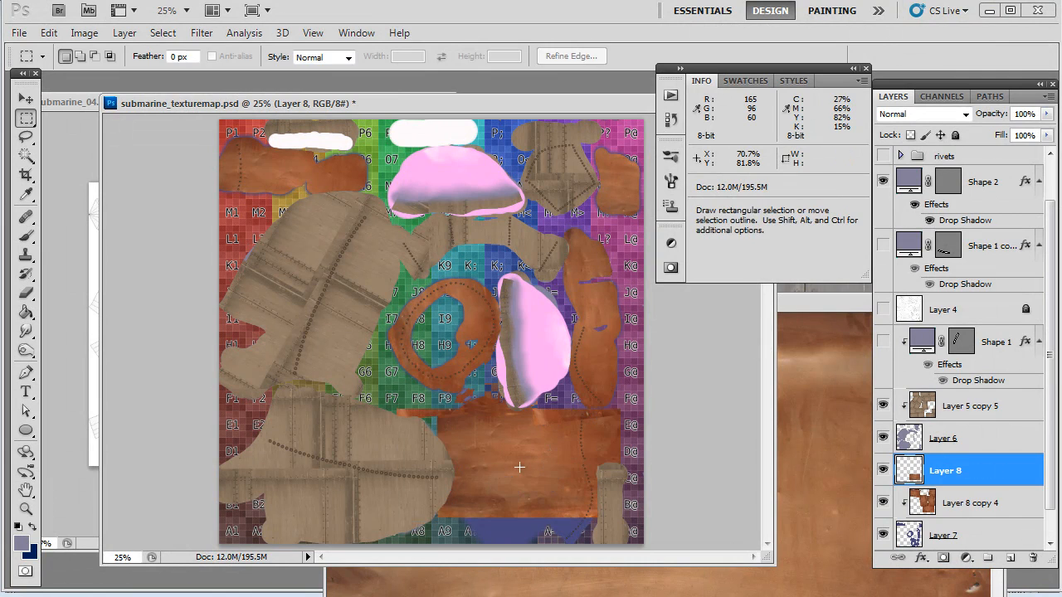
{"action": "key", "text": "v"}
{"action": "left_click_drag", "start_coordinate": [518, 465], "coordinate": [515, 501]}
Step: Place Layer 8 below Layer 8 copy 4 as a clipped layer
{"action": "right_click", "coordinate": [987, 482]}
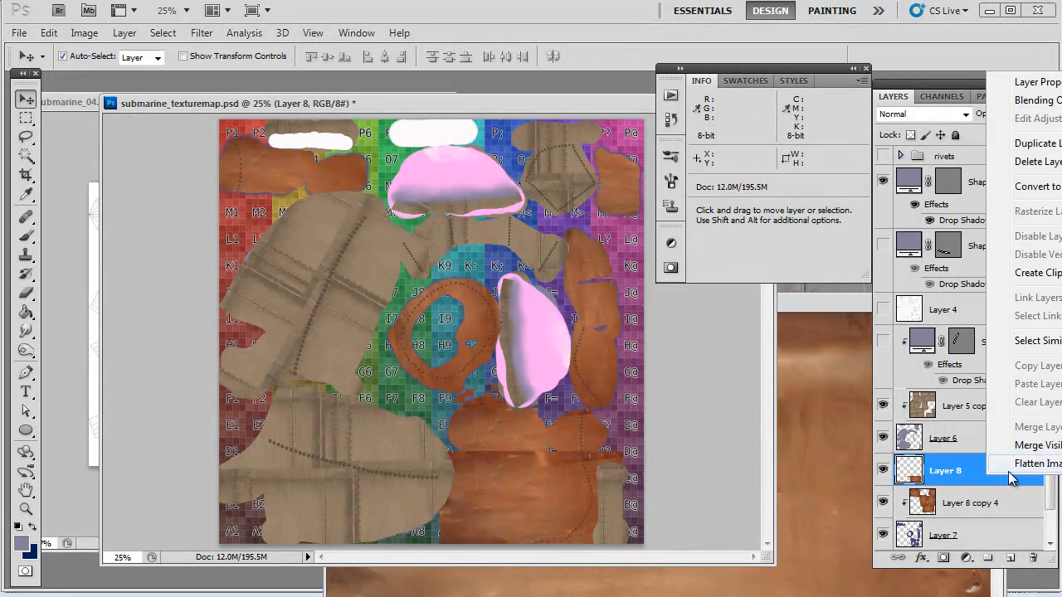
{"action": "left_click", "coordinate": [956, 488]}
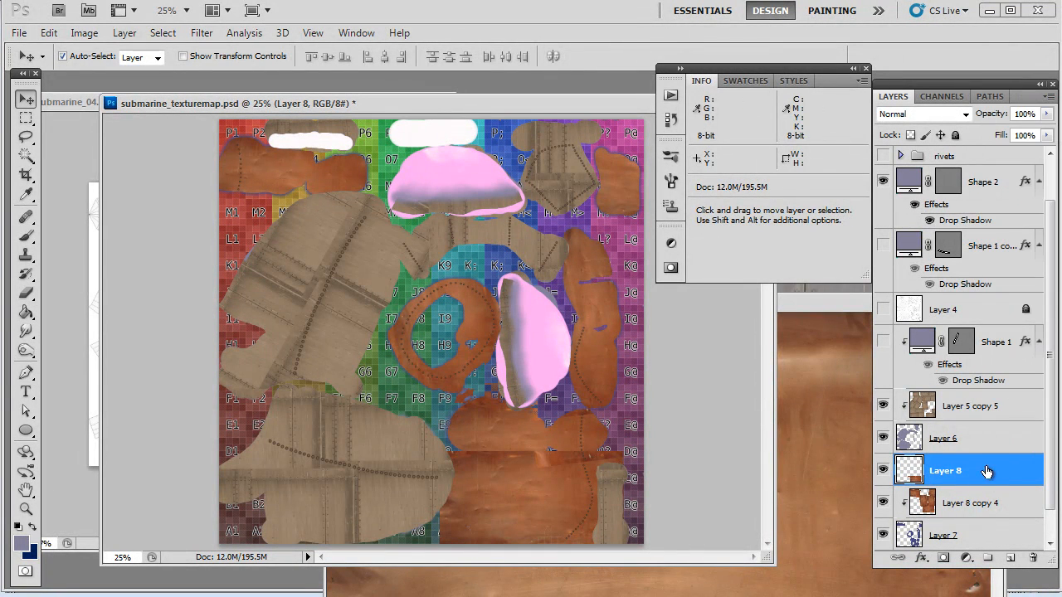
{"action": "left_click_drag", "start_coordinate": [999, 482], "coordinate": [999, 519]}
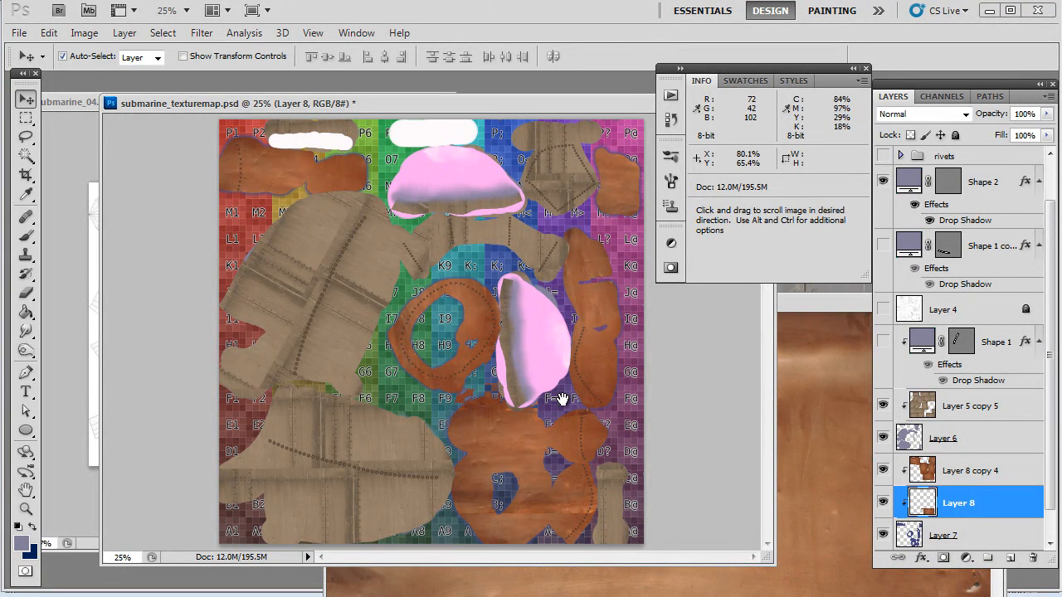
{"action": "left_click_drag", "start_coordinate": [470, 97], "coordinate": [469, 52]}
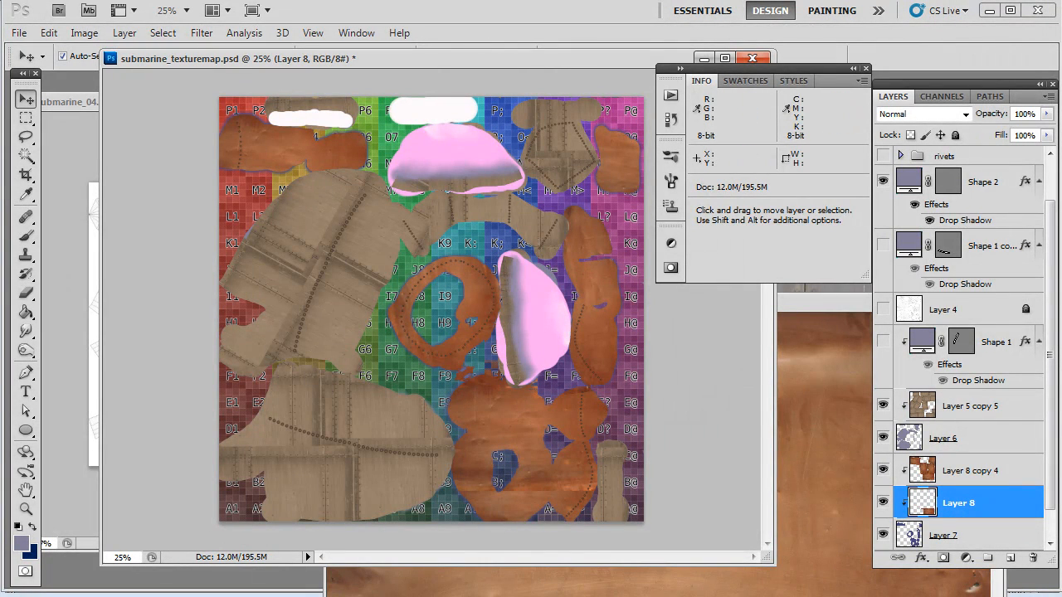
{"action": "key", "text": "alt+Tab"}
{"action": "middle_click_drag", "start_coordinate": [585, 315], "coordinate": [564, 394]}
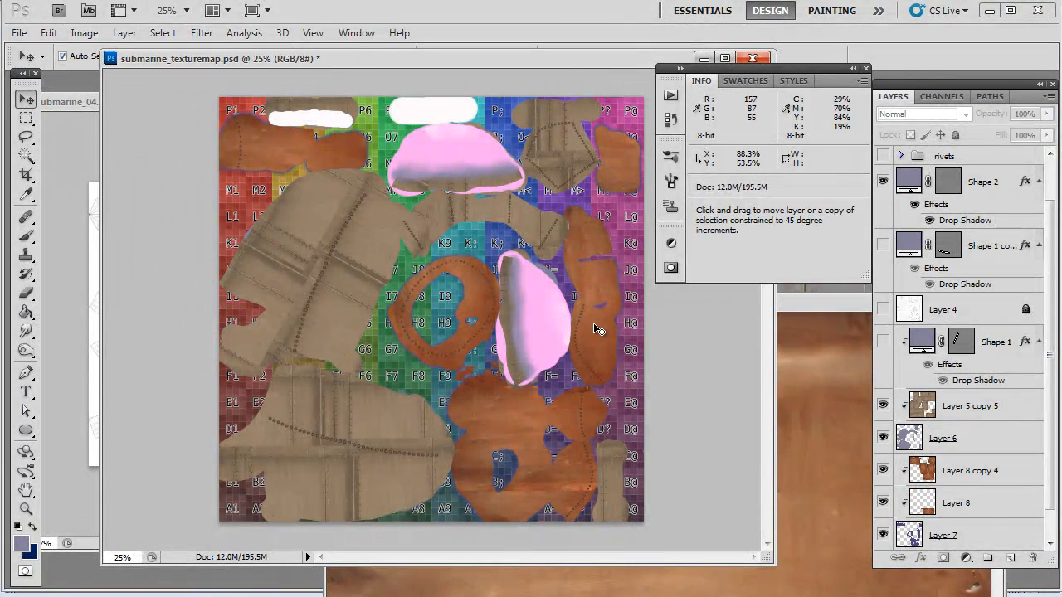
Step: Re-export the texture via Save for Web, overwriting submarine_texturemap.jpg
{"action": "key", "text": "ctrl+alt+shift+s"}
{"action": "left_click", "coordinate": [580, 509]}
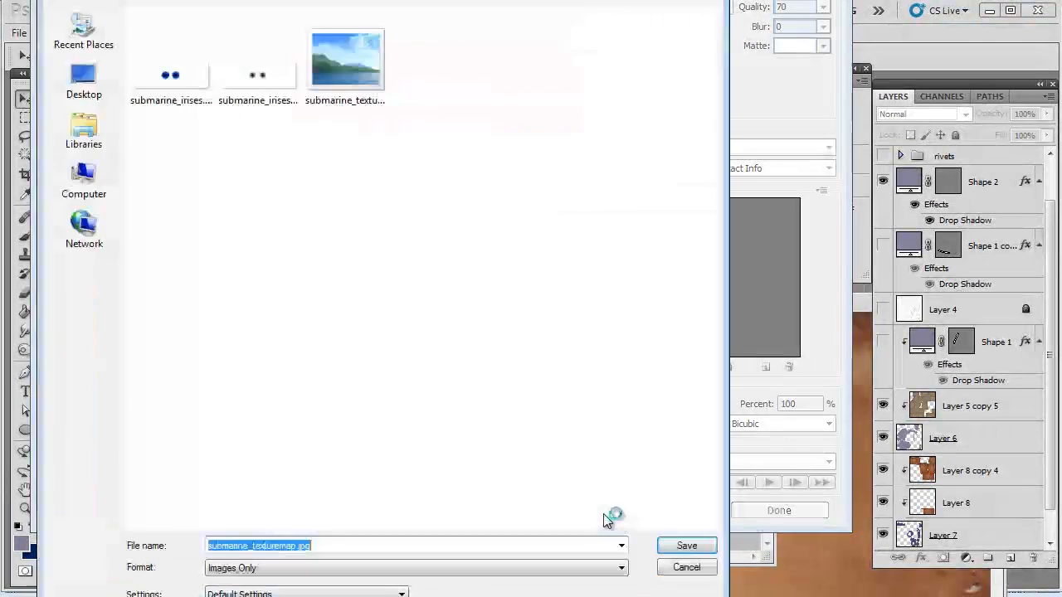
{"action": "left_click", "coordinate": [366, 49]}
{"action": "left_click", "coordinate": [686, 545]}
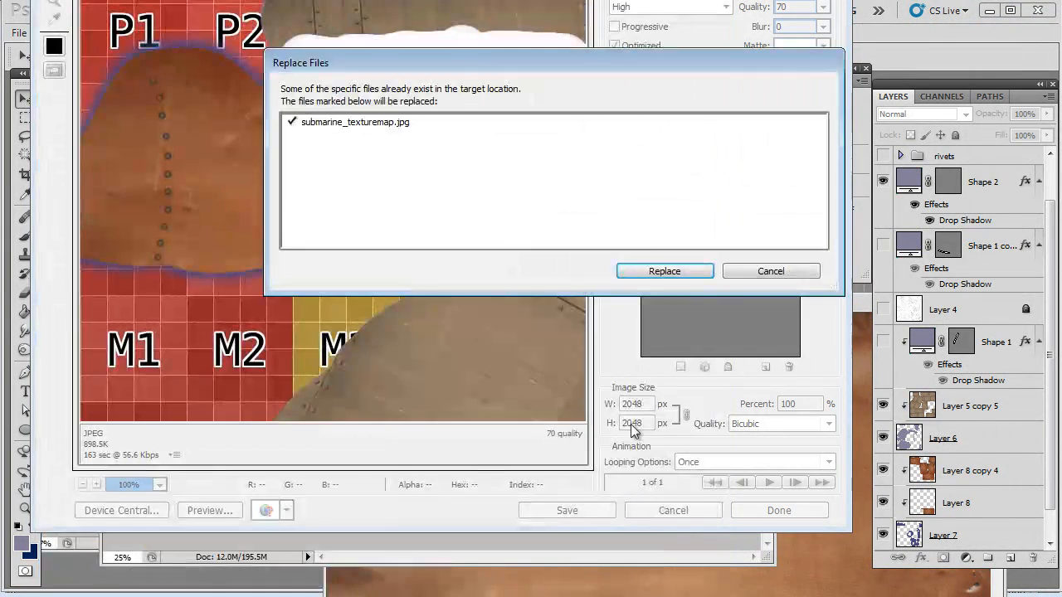
{"action": "left_click", "coordinate": [664, 271]}
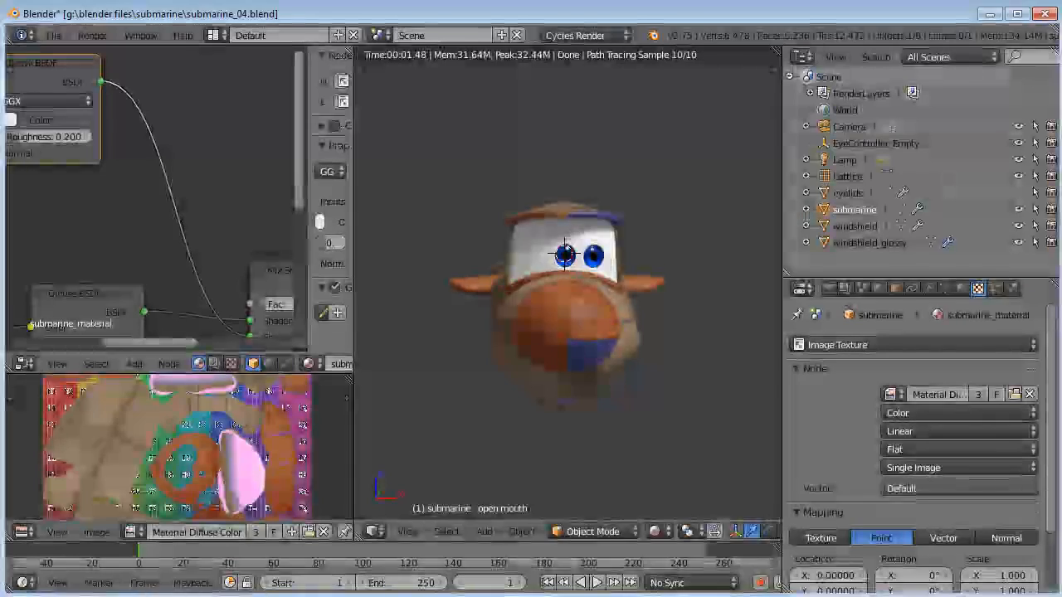
{"action": "left_click", "coordinate": [96, 531]}
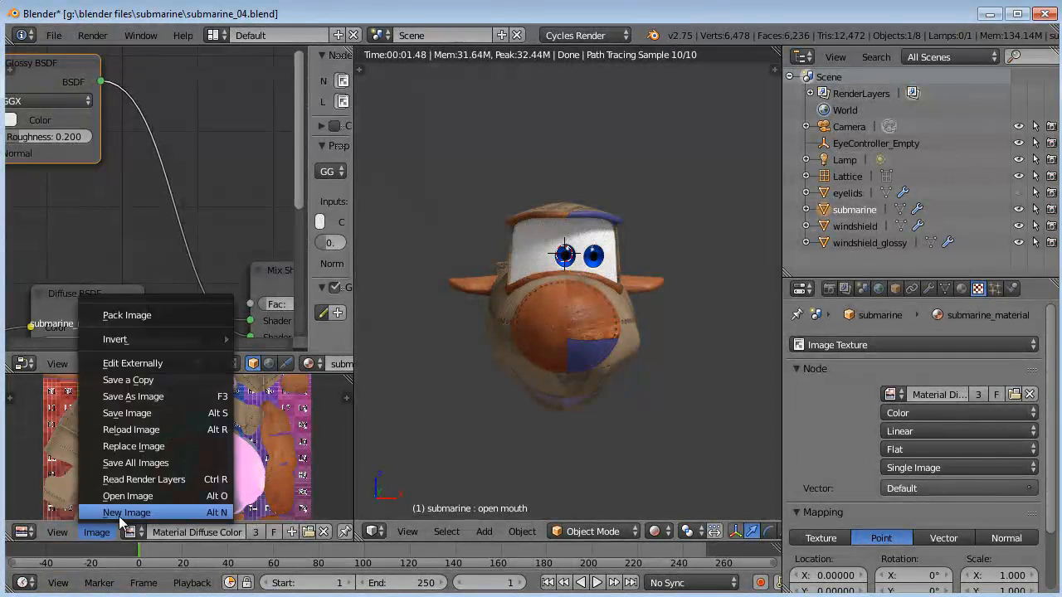
Step: Reload the texture from the re-exported JPG and orbit around the rendered submarine
{"action": "left_click", "coordinate": [148, 435]}
{"action": "middle_click_drag", "start_coordinate": [622, 397], "coordinate": [531, 371]}
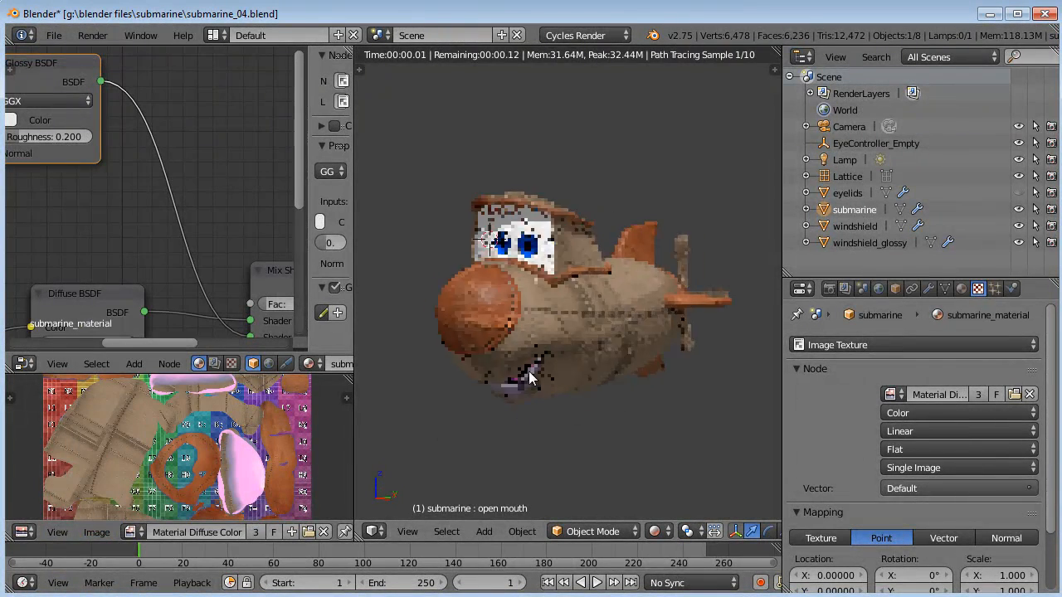
{"action": "middle_click_drag", "start_coordinate": [623, 368], "coordinate": [574, 321]}
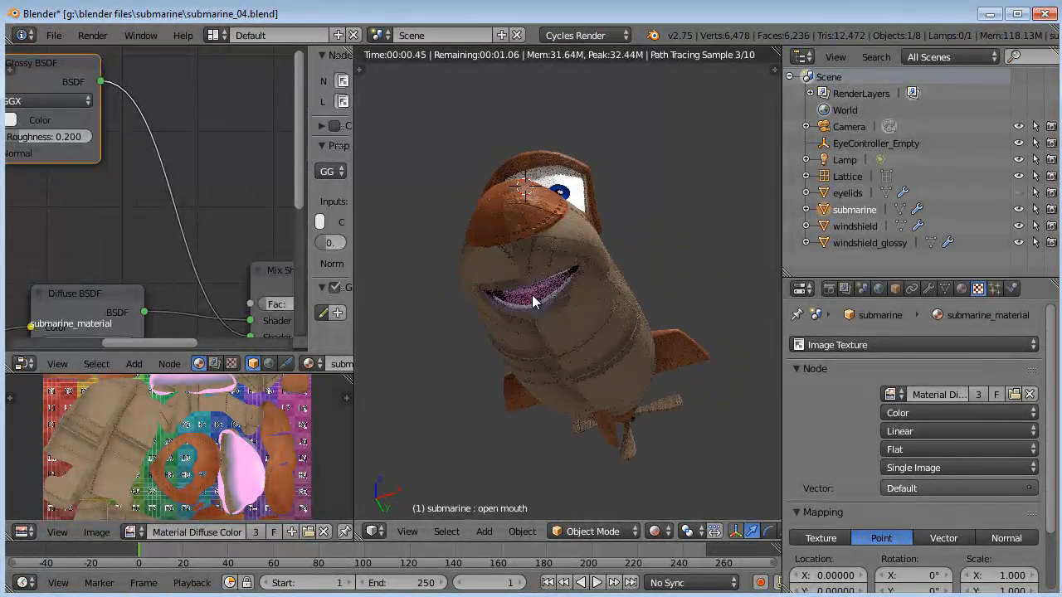
{"action": "middle_click_drag", "start_coordinate": [568, 281], "coordinate": [564, 383]}
{"action": "middle_click_drag", "start_coordinate": [450, 422], "coordinate": [662, 404]}
{"action": "middle_click_drag", "start_coordinate": [706, 358], "coordinate": [495, 362]}
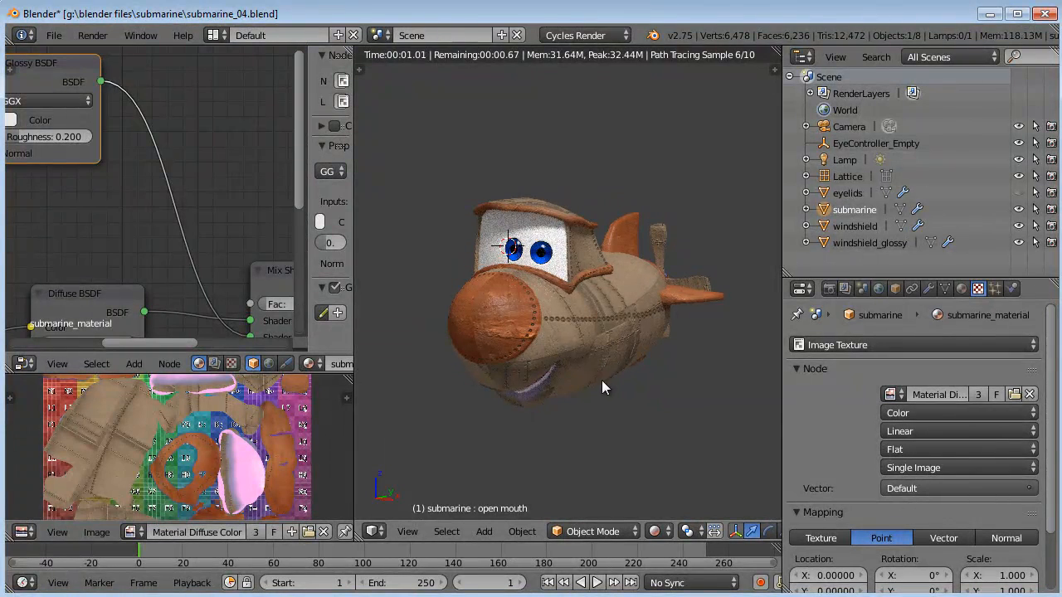
Step: Settle on a front three-quarter view and save submarine_04.blend over the existing file
{"action": "middle_click_drag", "start_coordinate": [552, 346], "coordinate": [657, 293]}
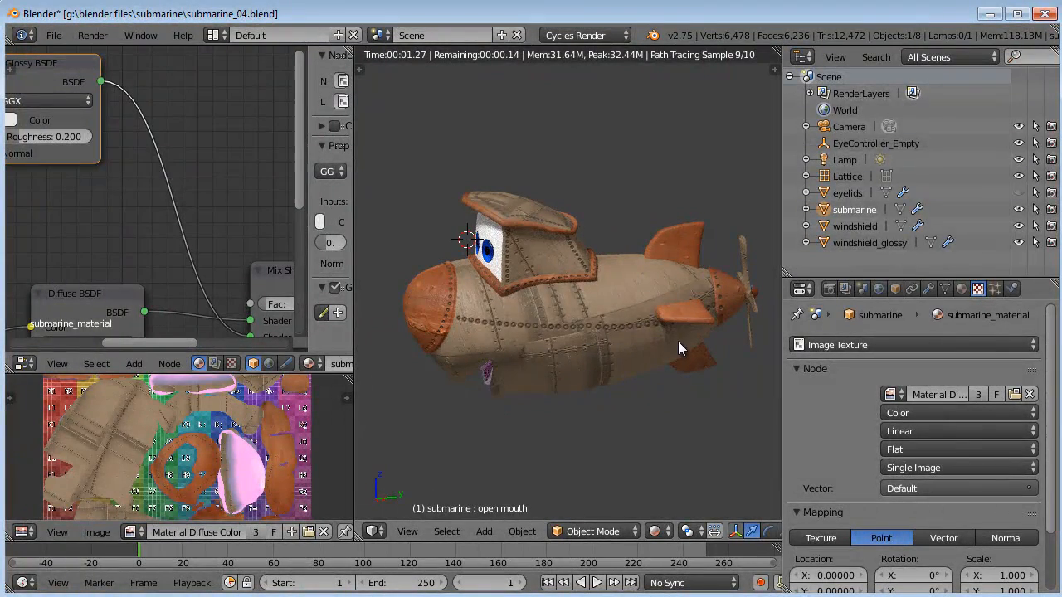
{"action": "middle_click_drag", "start_coordinate": [575, 386], "coordinate": [594, 364]}
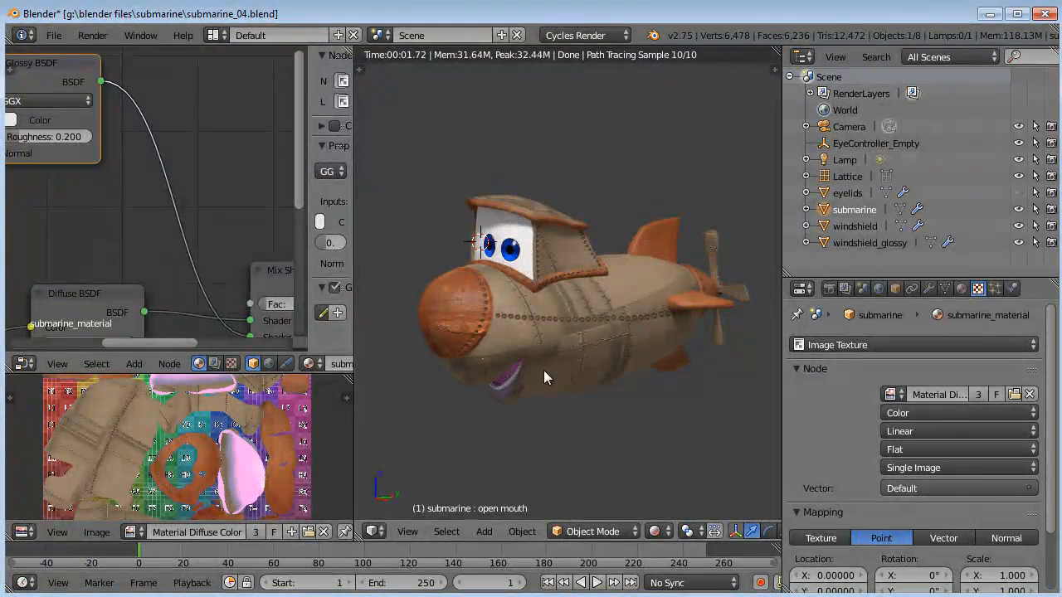
{"action": "middle_click_drag", "start_coordinate": [479, 391], "coordinate": [498, 386]}
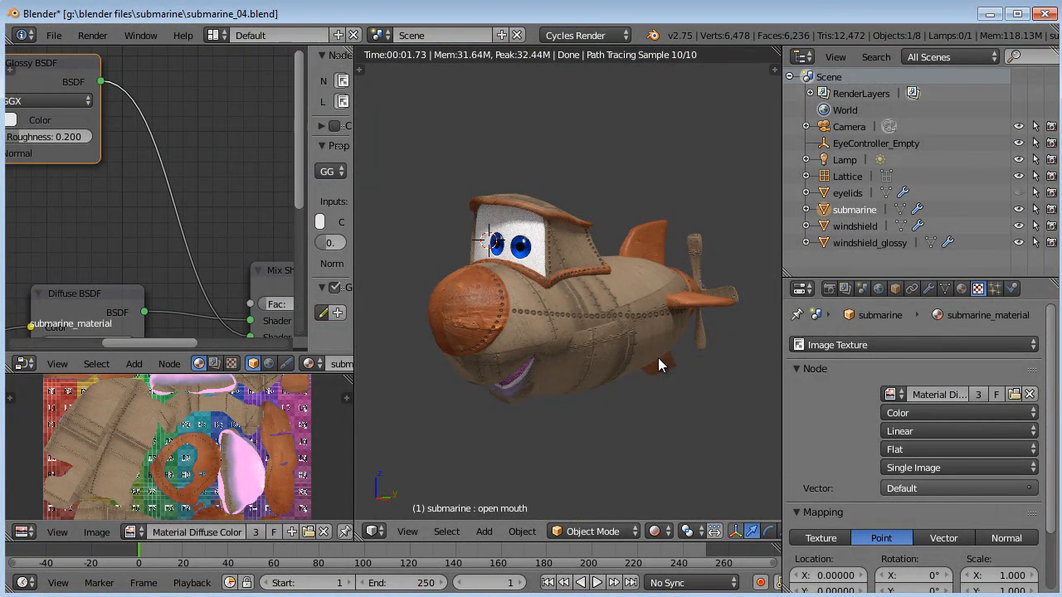
{"action": "middle_click_drag", "start_coordinate": [550, 355], "coordinate": [560, 352]}
{"action": "mouse_move", "coordinate": [576, 347]}
{"action": "middle_mouse_down"}
{"action": "mouse_move", "coordinate": [498, 304]}
{"action": "mouse_move", "coordinate": [581, 332]}
{"action": "mouse_move", "coordinate": [591, 355]}
{"action": "middle_mouse_up"}
{"action": "scroll", "coordinate": [577, 386], "scroll_direction": "up", "scroll_amount": 2}
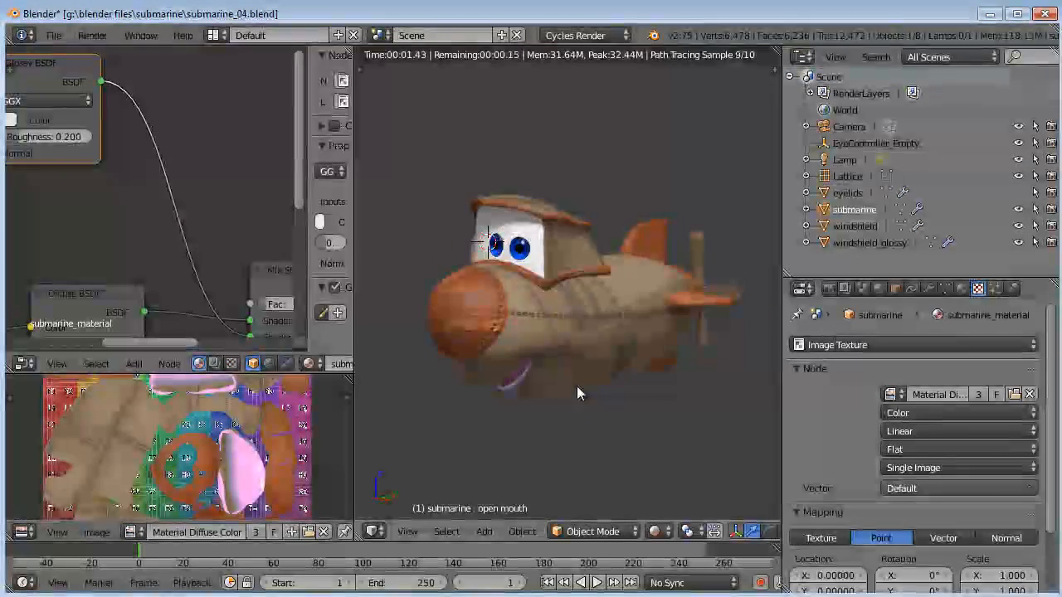
{"action": "key", "text": "ctrl+s"}
{"action": "left_click", "coordinate": [567, 365]}
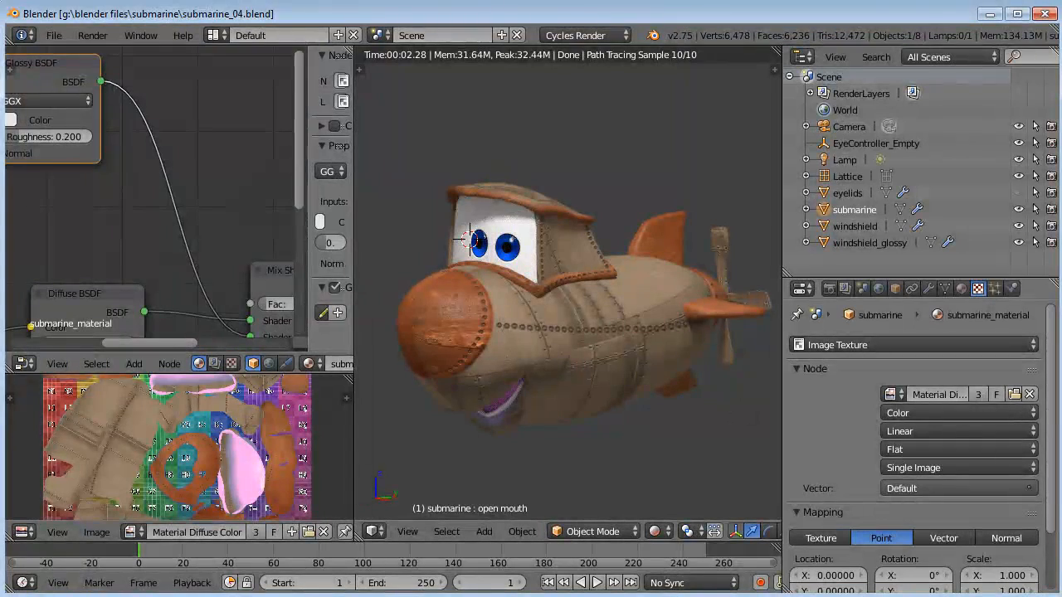